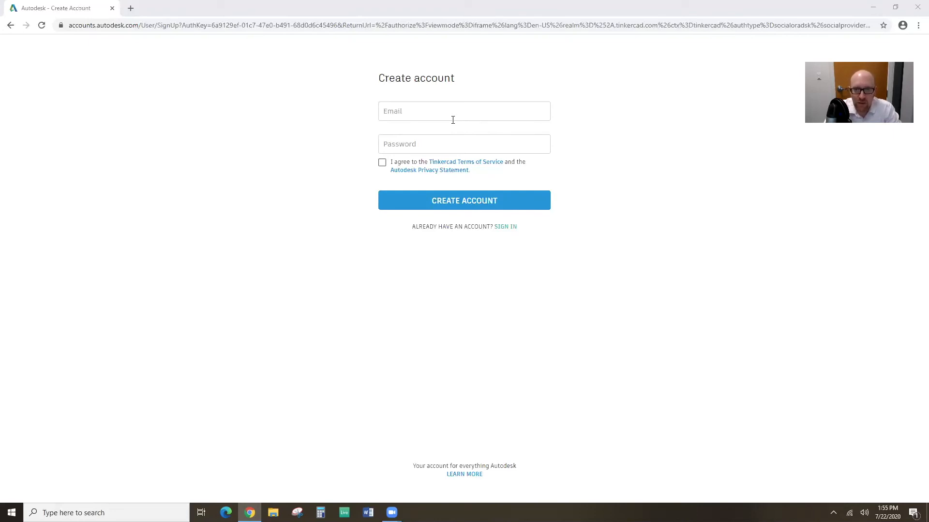
# Go back three pages from the Autodesk sign-up to Tinkercad's 'Welcome back' login page.
pyautogui.click(12, 25)
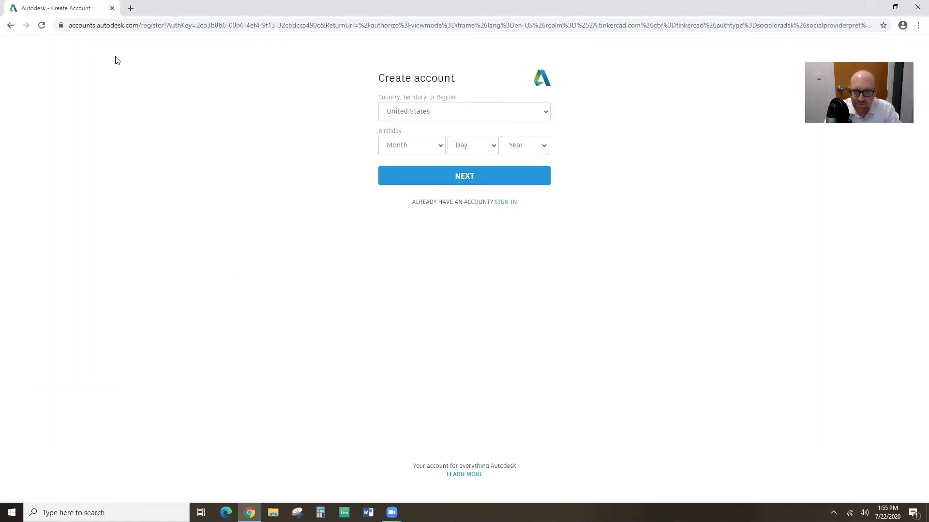
pyautogui.click(10, 26)
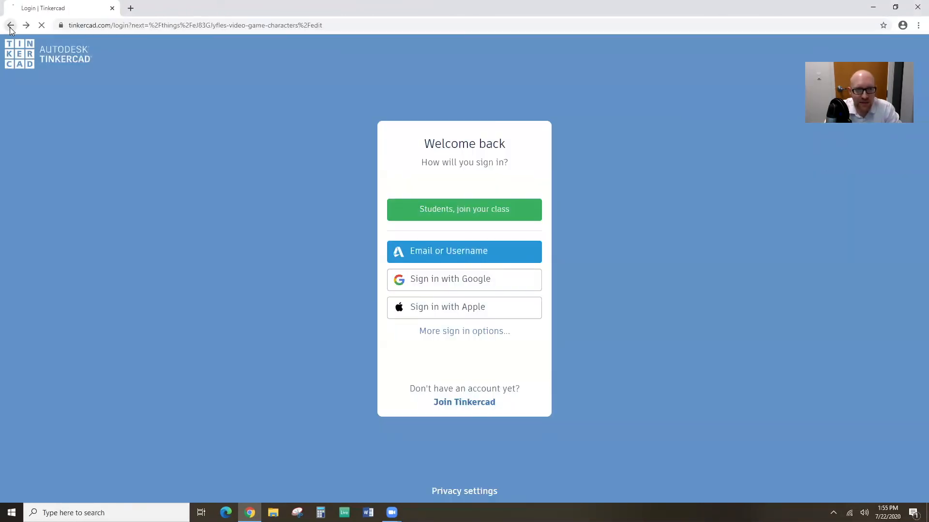
pyautogui.click(10, 27)
# Reload tinkercad.com from the address bar to leave the 404 page for the home page.
pyautogui.click(11, 26)
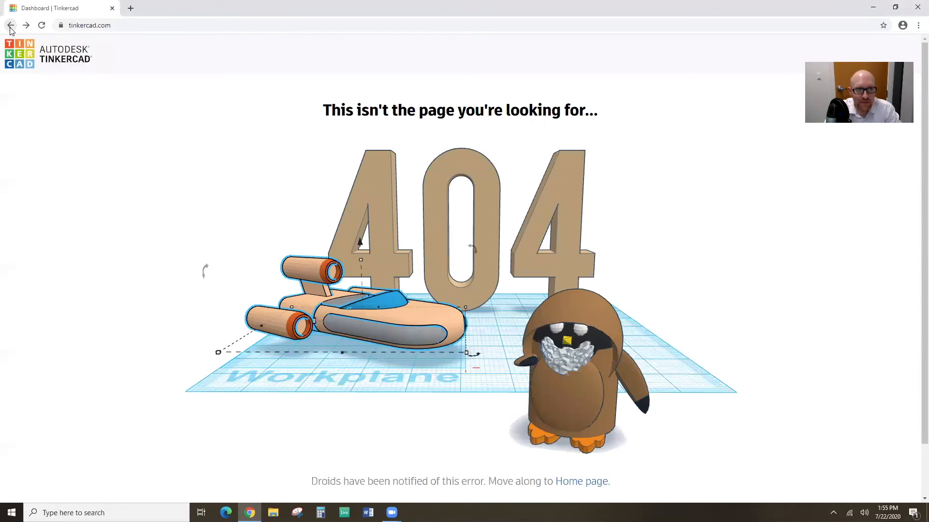
pyautogui.click(174, 25)
pyautogui.press('Return')
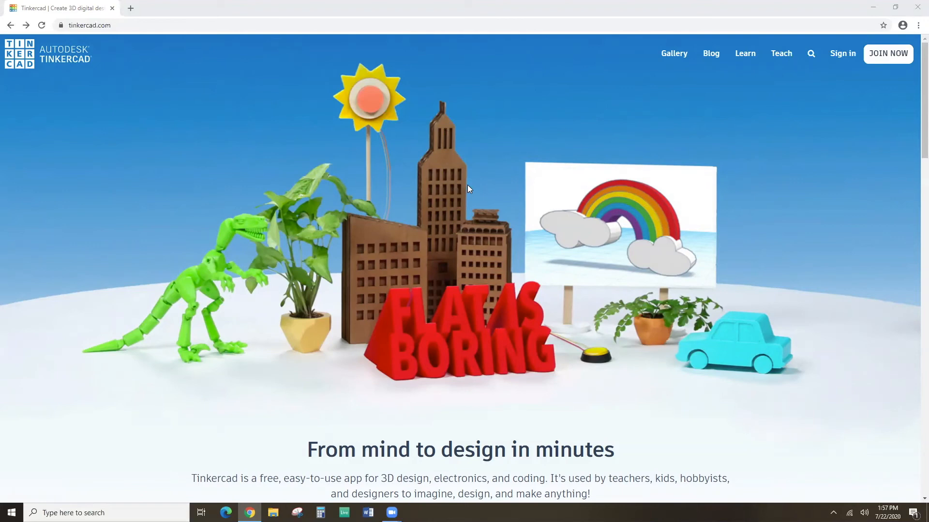
pyautogui.scroll(-1, 467, 190)
pyautogui.scroll(1, 467, 189)
pyautogui.scroll(-8, 528, 247)
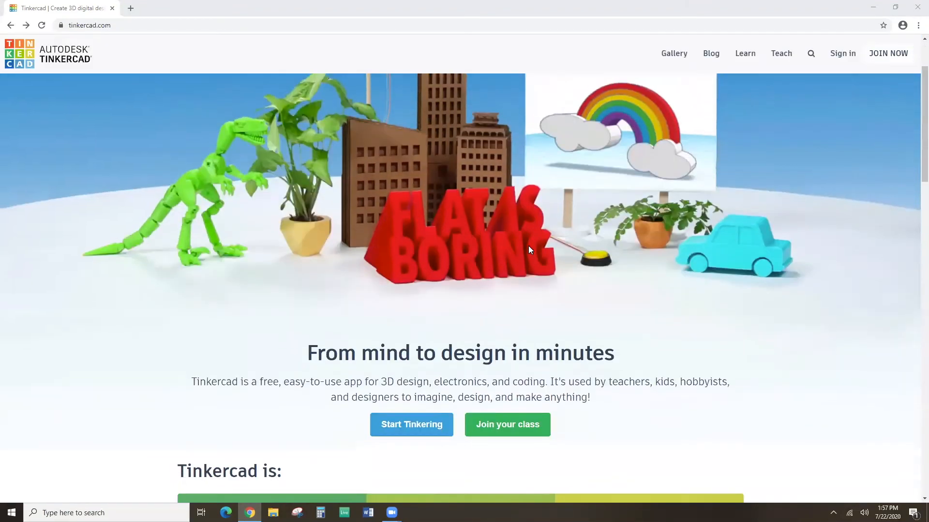
pyautogui.scroll(-6, 528, 248)
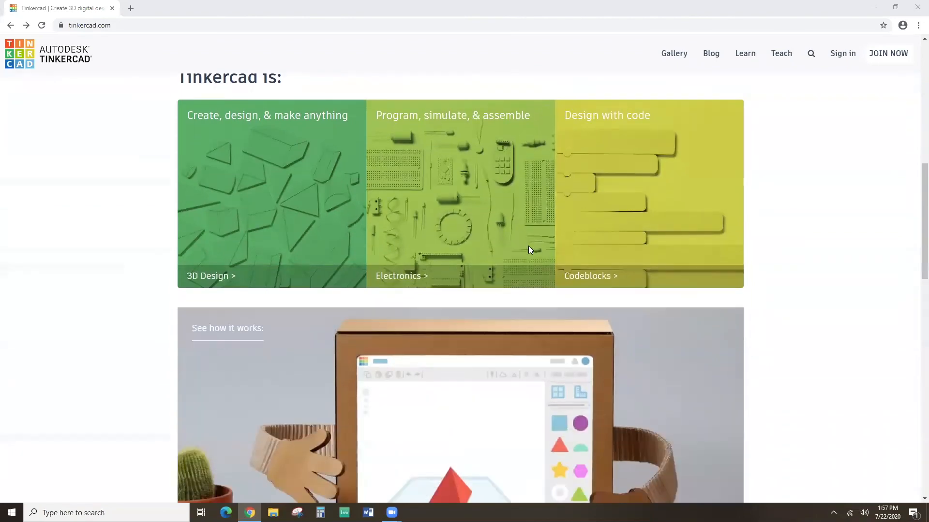
pyautogui.scroll(3, 528, 247)
pyautogui.scroll(1, 529, 249)
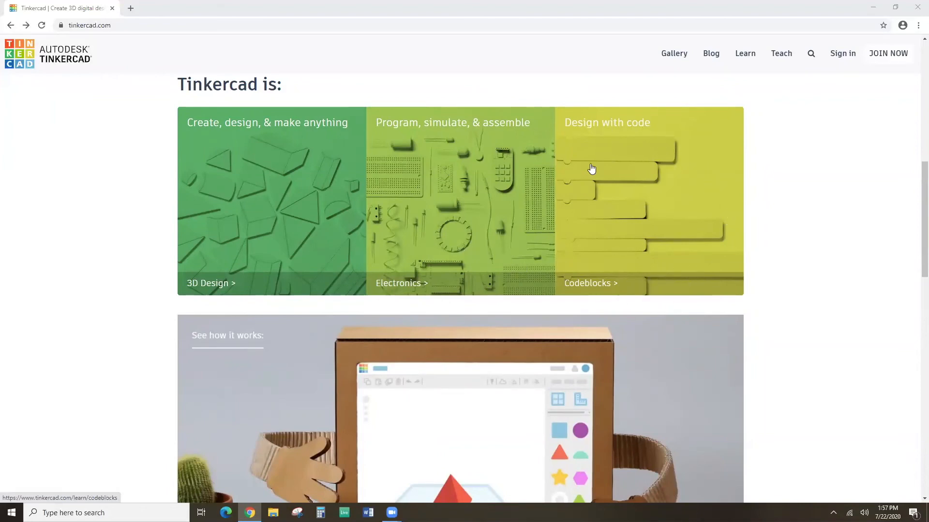
pyautogui.scroll(-4, 619, 228)
pyautogui.scroll(-5, 619, 230)
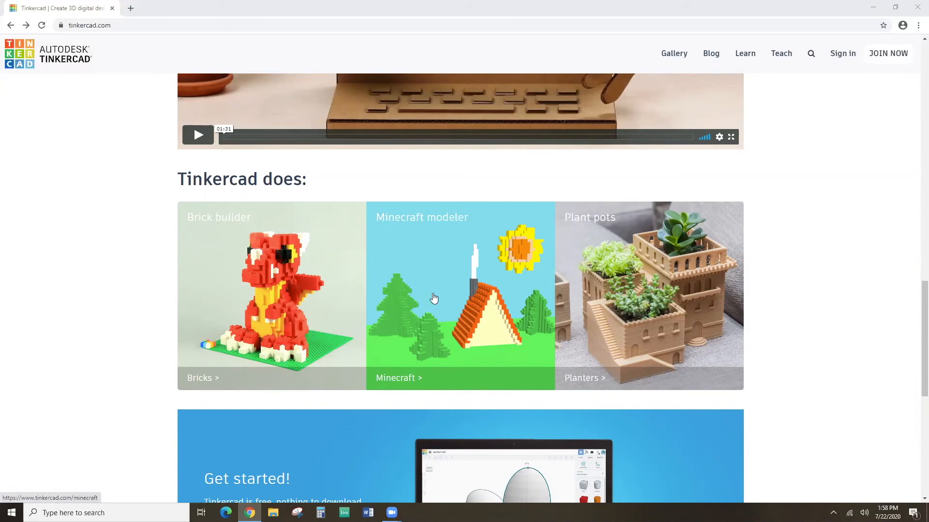
pyautogui.scroll(-3, 532, 345)
pyautogui.scroll(-3, 534, 345)
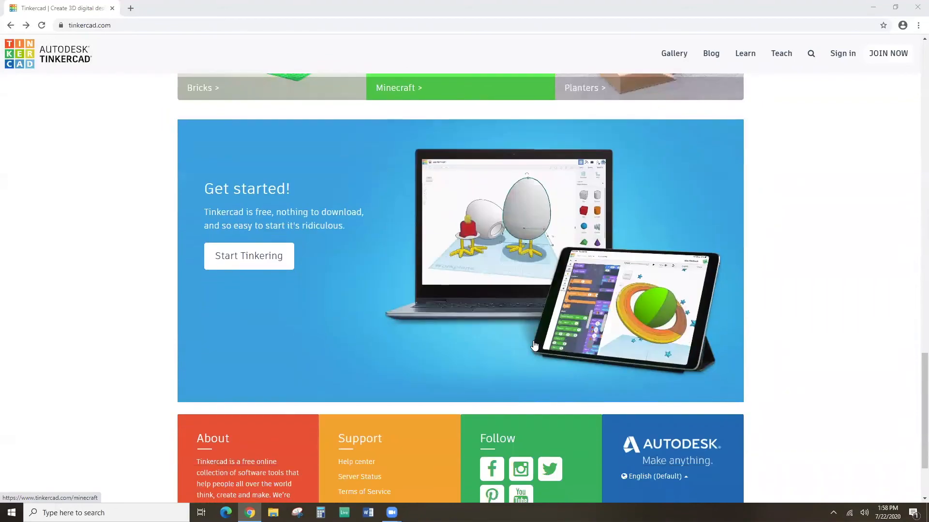
pyautogui.scroll(3, 534, 345)
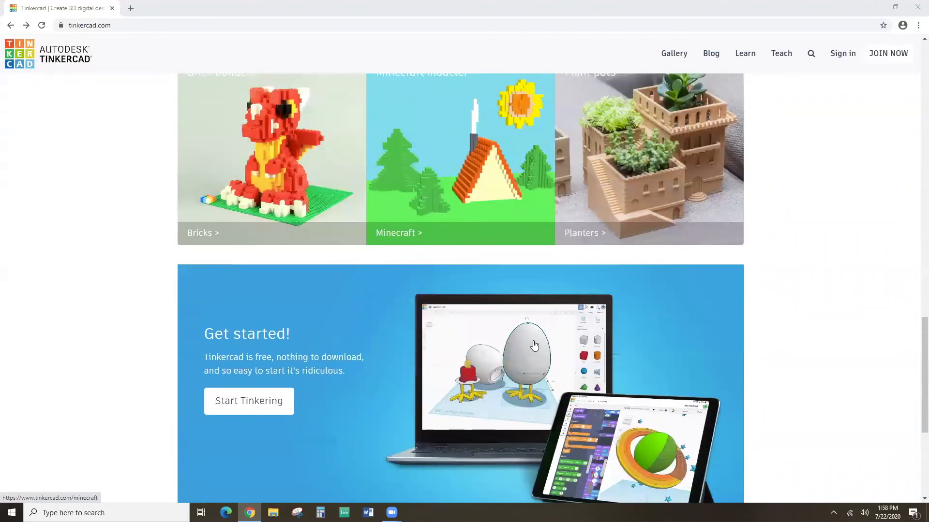
pyautogui.scroll(-2, 534, 345)
pyautogui.scroll(6, 534, 345)
pyautogui.scroll(12, 534, 344)
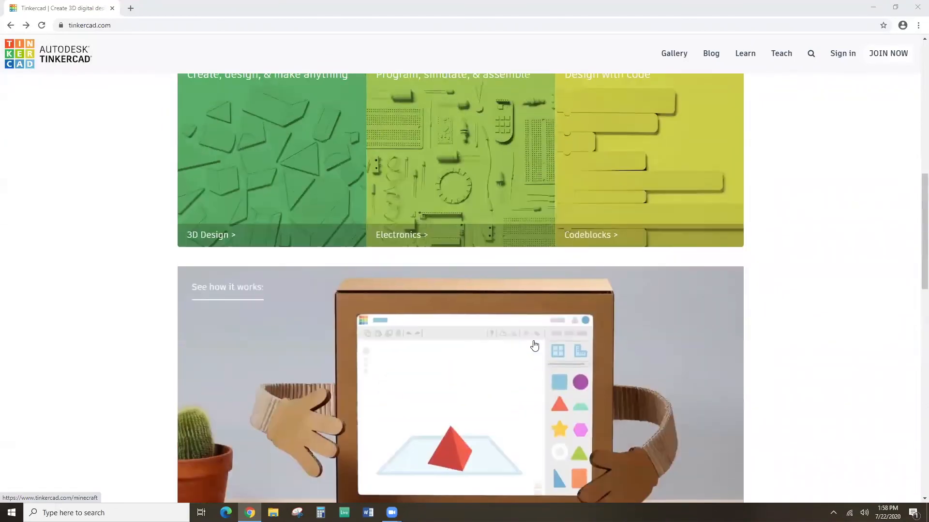
pyautogui.scroll(7, 534, 345)
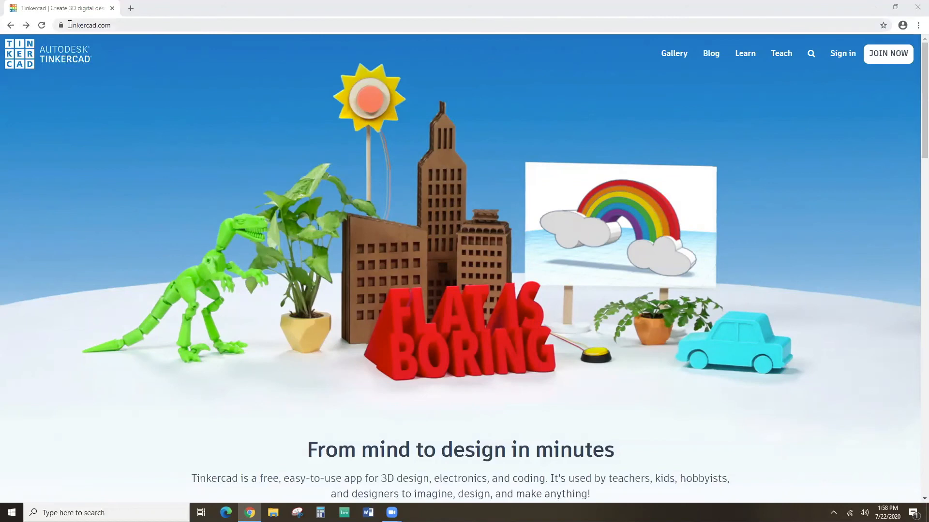
# Join Tinkercad with a personal account, choosing Sign up with Email.
pyautogui.moveTo(69, 25); pyautogui.dragTo(119, 25)
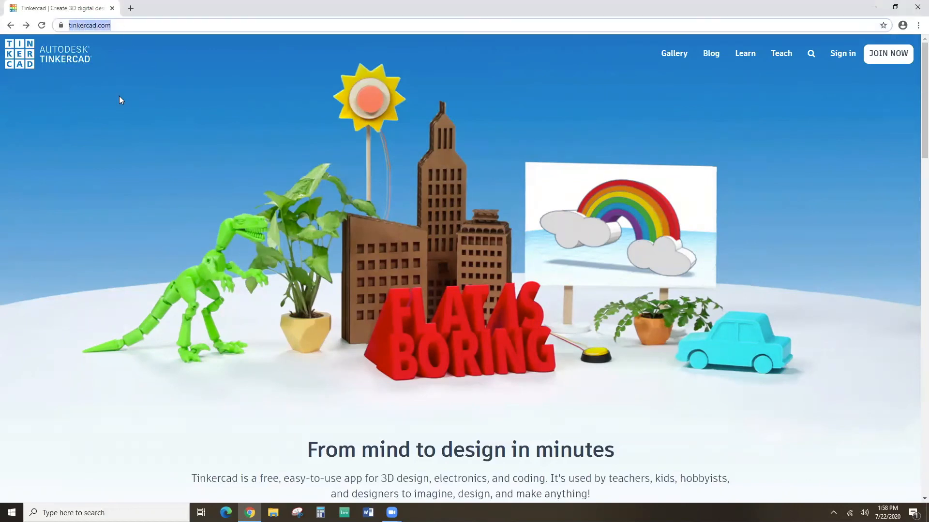
pyautogui.click(697, 199)
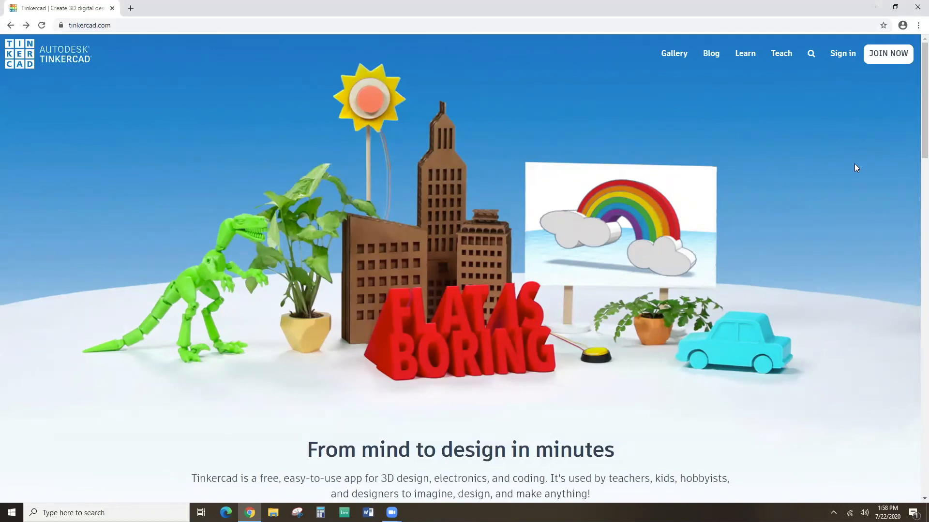
pyautogui.click(892, 54)
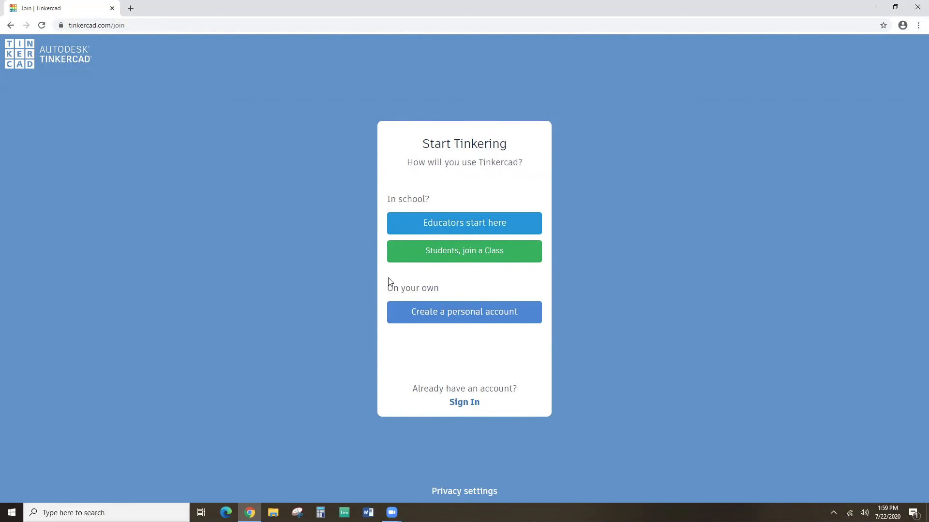
pyautogui.moveTo(385, 290); pyautogui.dragTo(438, 288)
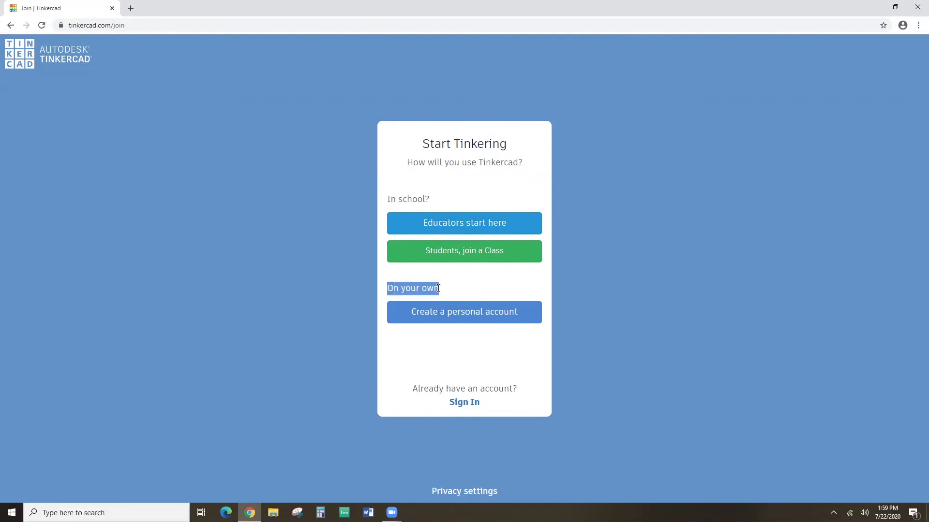
pyautogui.click(483, 331)
pyautogui.click(478, 315)
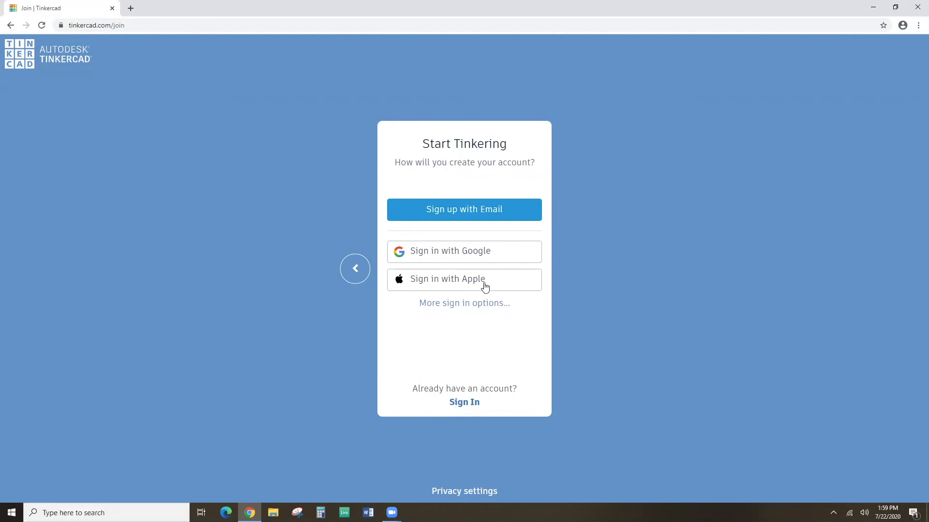
pyautogui.click(496, 218)
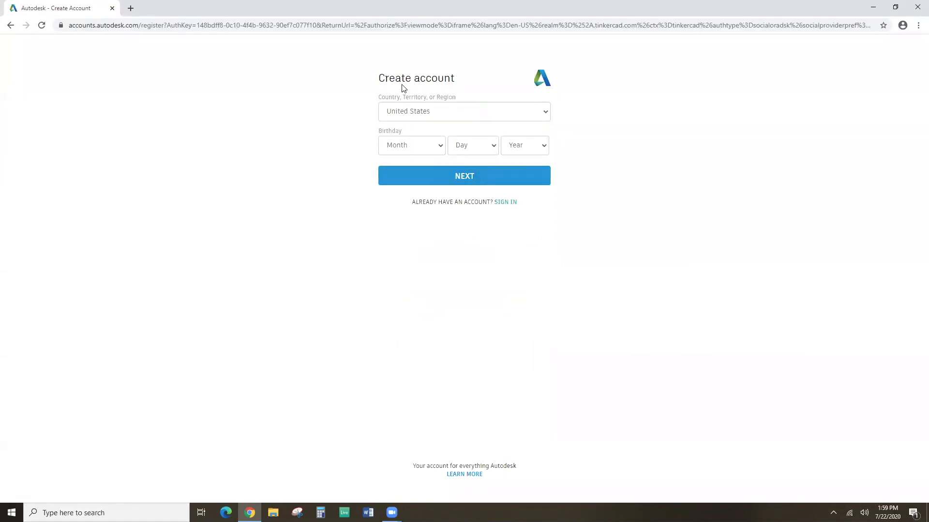
# Set the birthday dropdowns to March 9, 2003.
pyautogui.click(415, 144)
pyautogui.click(414, 211)
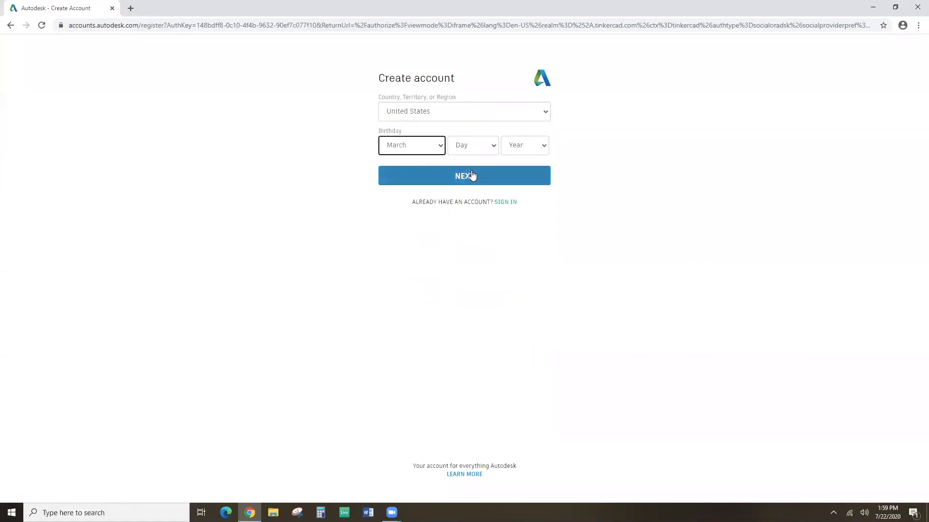
pyautogui.click(478, 146)
pyautogui.click(474, 303)
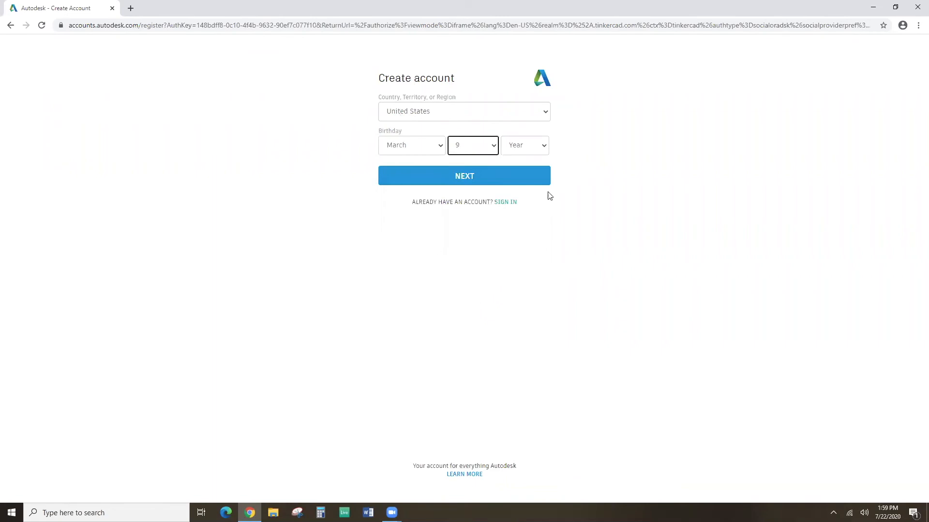
pyautogui.click(543, 146)
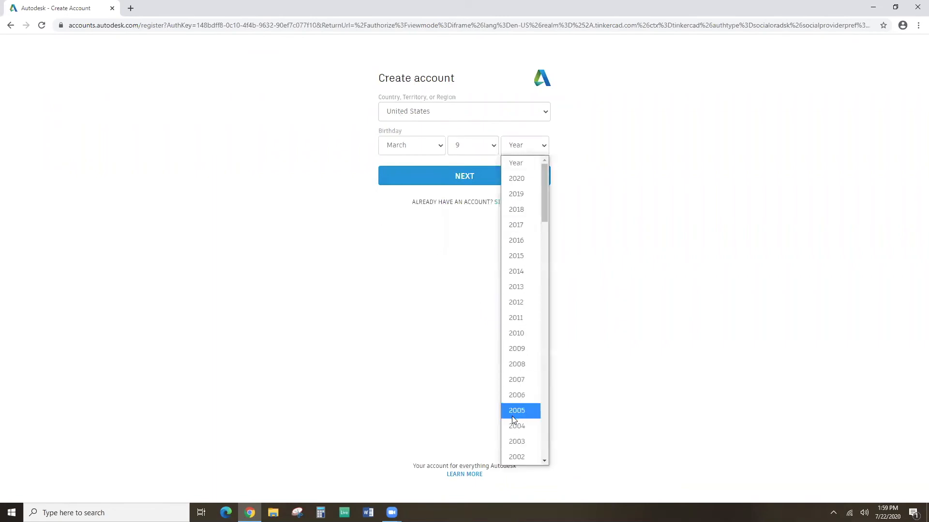
pyautogui.click(515, 443)
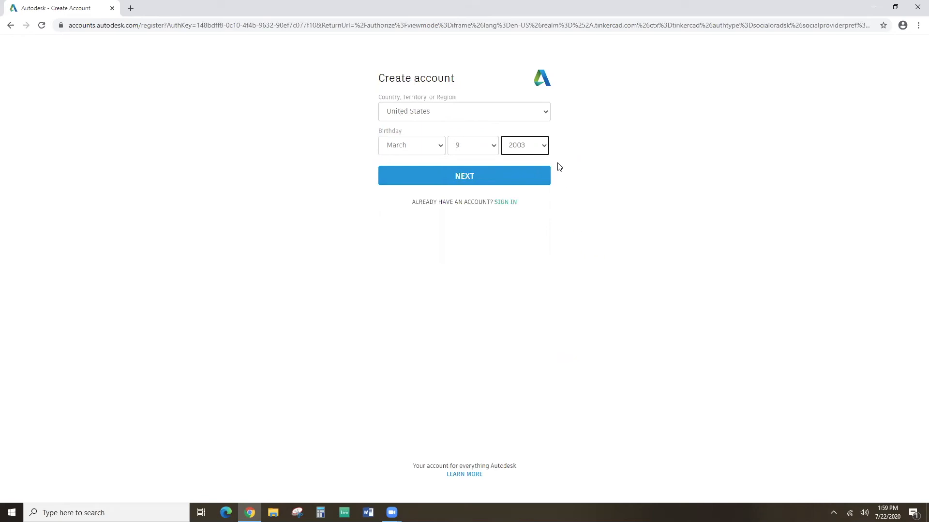
# Submit country and birthday, then put the cursor in the Email and Password fields.
pyautogui.click(478, 175)
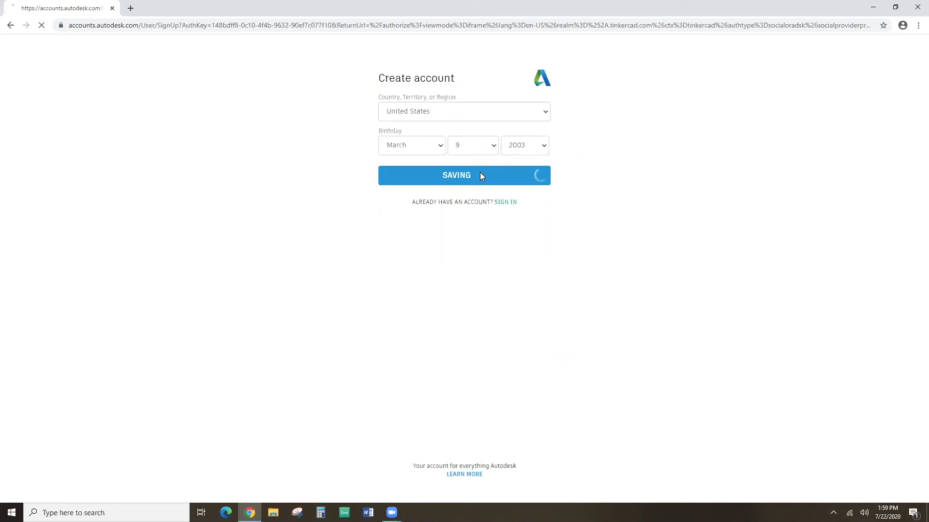
pyautogui.click(392, 109)
pyautogui.click(382, 142)
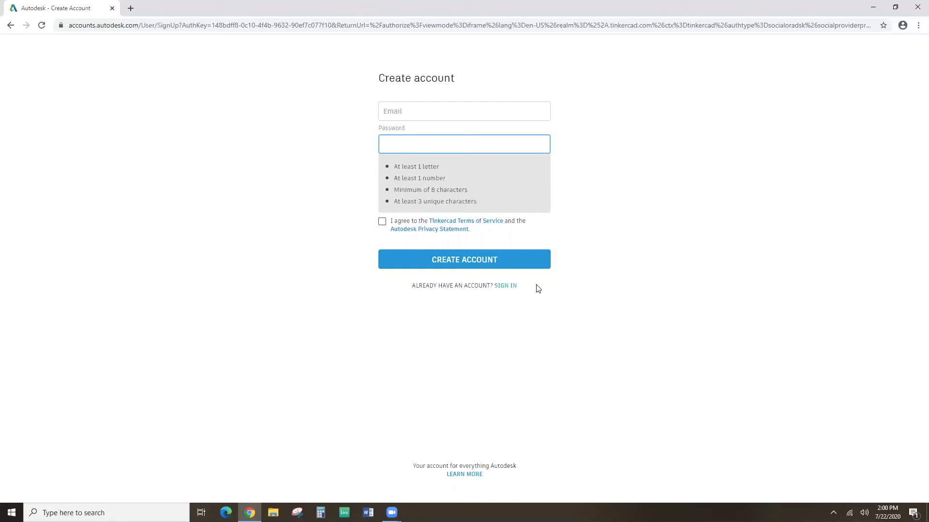
# Sign in to the existing account with its email address and password.
pyautogui.click(511, 287)
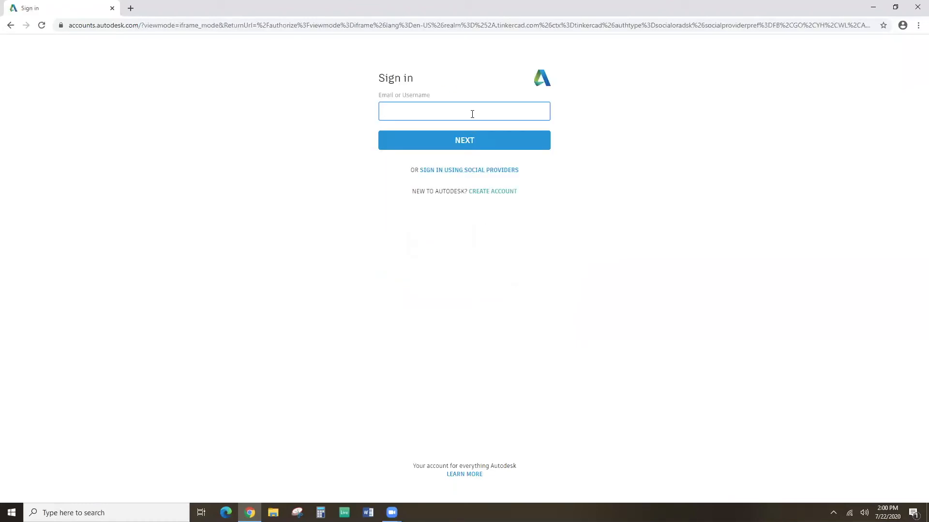
pyautogui.press('Return')
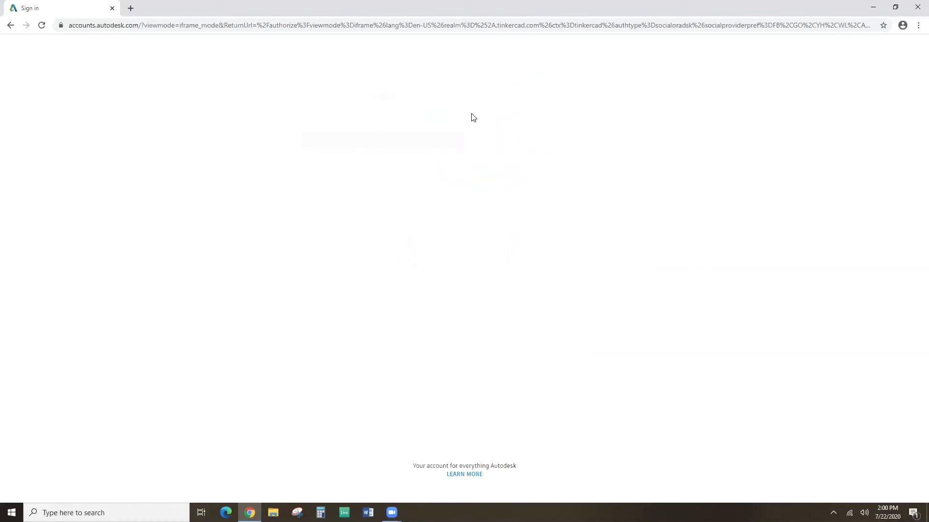
pyautogui.write('•••')
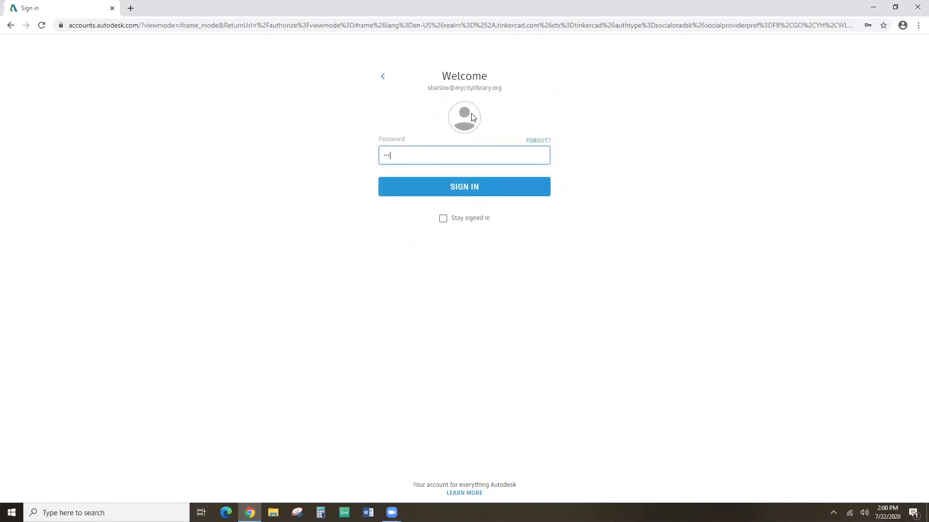
pyautogui.write('•••')
pyautogui.press('Return')
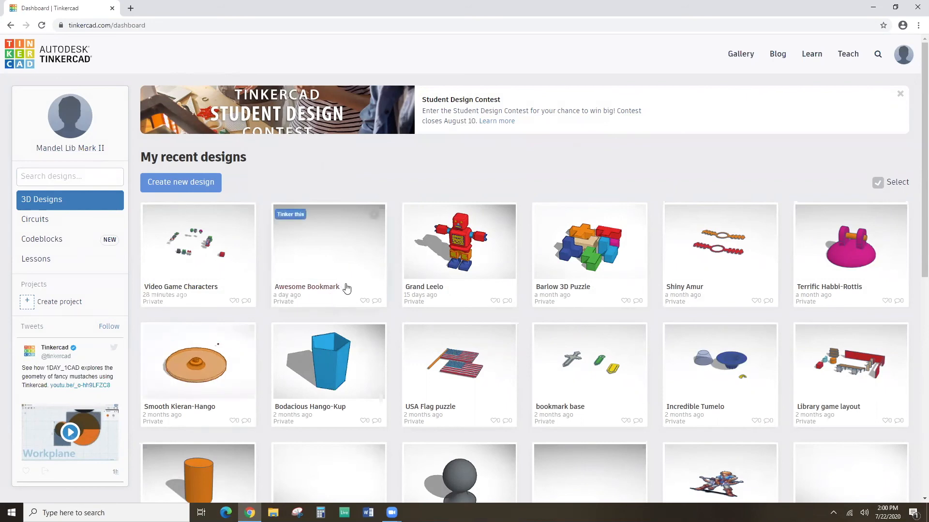
# Scroll through My recent designs to find Video Game Characters at the top.
pyautogui.moveTo(429, 243)
pyautogui.scroll(-2, 588, 349)
pyautogui.scroll(2, 587, 349)
pyautogui.moveTo(508, 266)
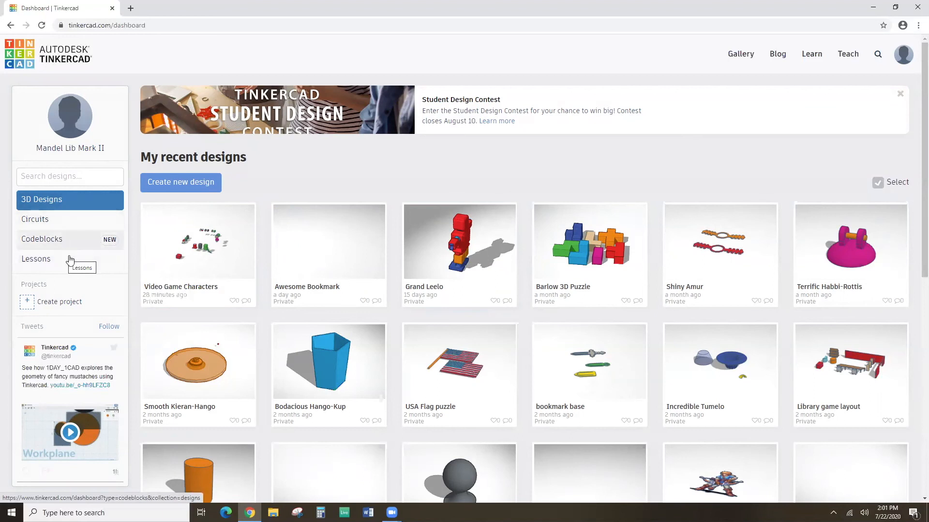
pyautogui.scroll(-4, 186, 286)
pyautogui.scroll(-4, 191, 286)
pyautogui.scroll(8, 192, 286)
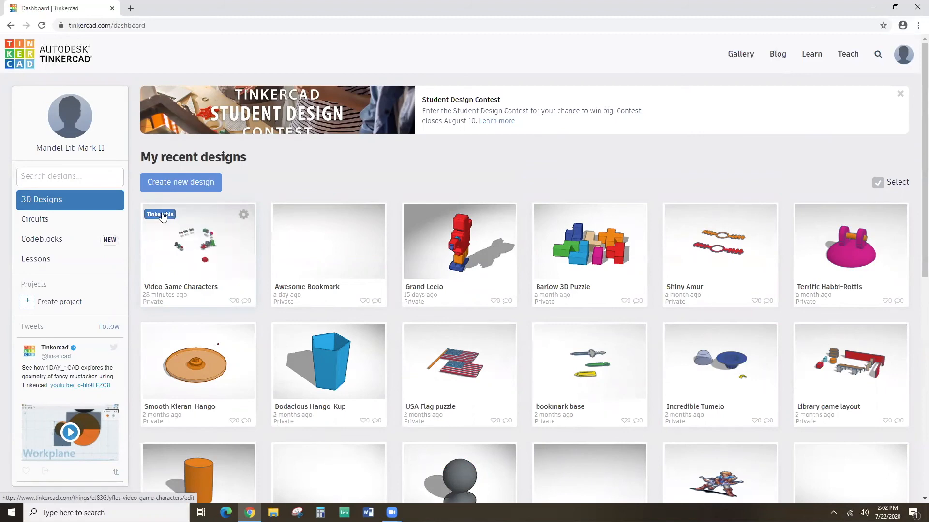
# Open the Video Game Characters design details and choose Tinker this.
pyautogui.click(189, 241)
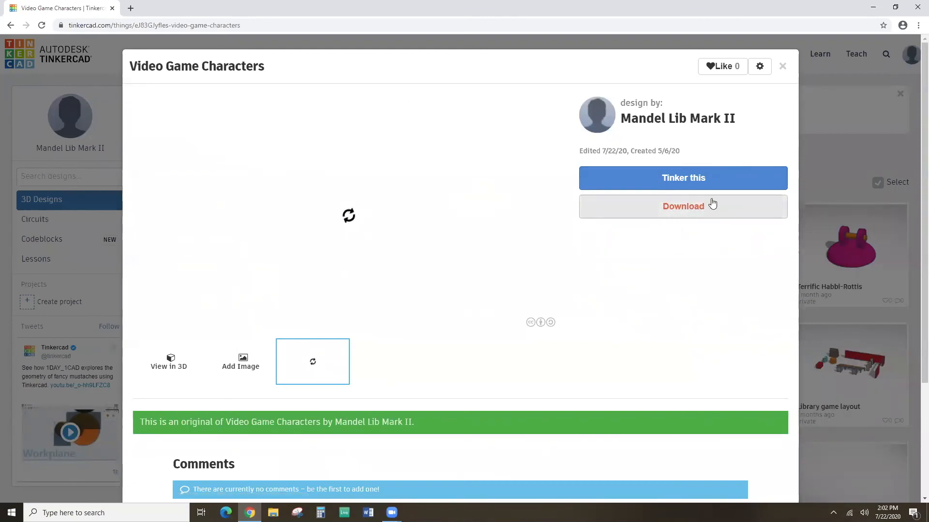
pyautogui.click(704, 179)
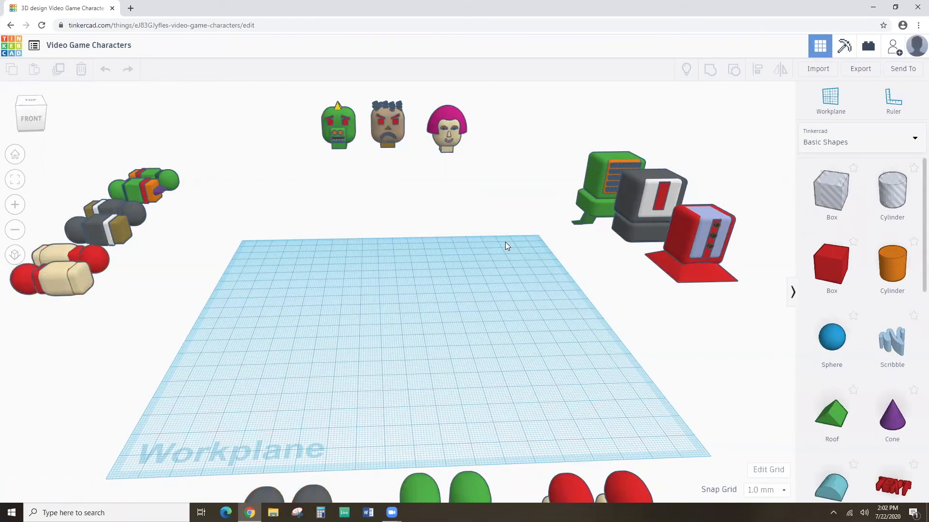
# Zoom out and delete the stray red shape at the workplane's right edge.
pyautogui.scroll(-5, 505, 246)
pyautogui.moveTo(504, 252)
pyautogui.mouseDown(button='right')
pyautogui.moveTo(501, 263)
pyautogui.moveTo(502, 251)
pyautogui.mouseUp(button='right')
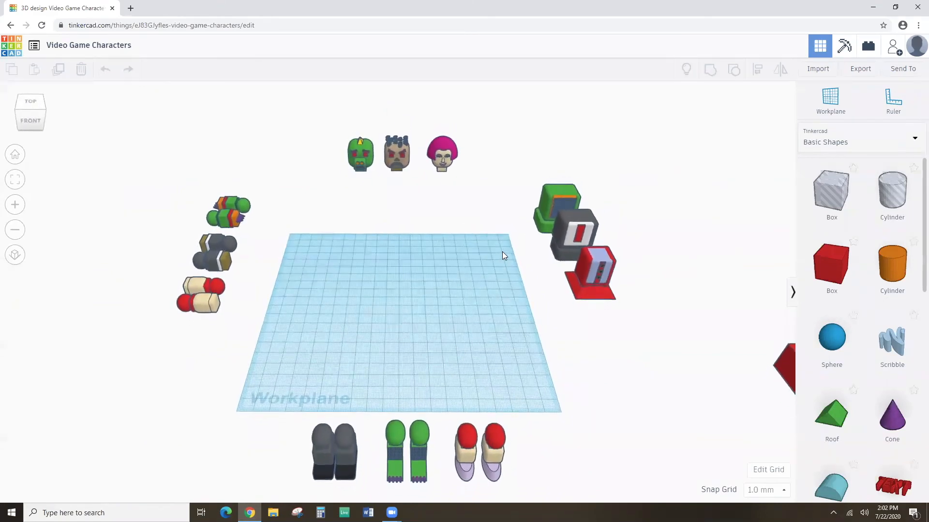
pyautogui.click(789, 367)
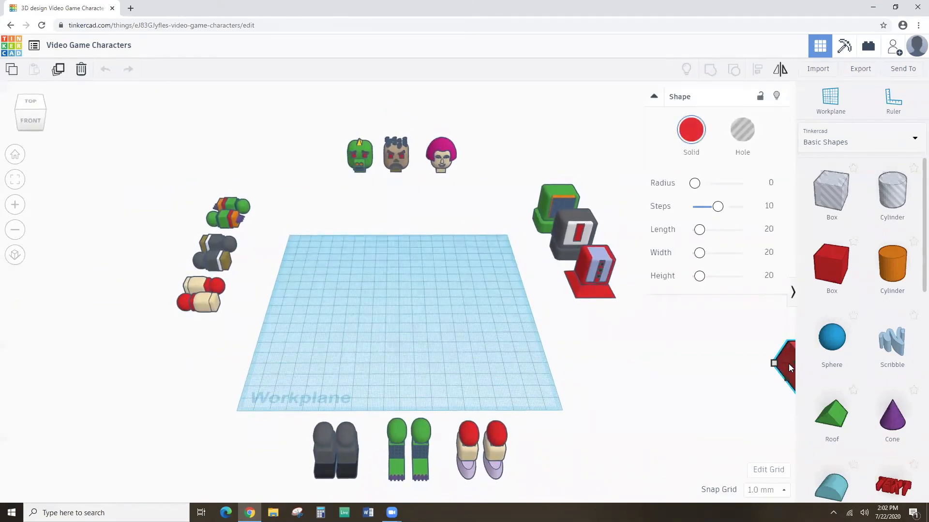
pyautogui.press('Delete')
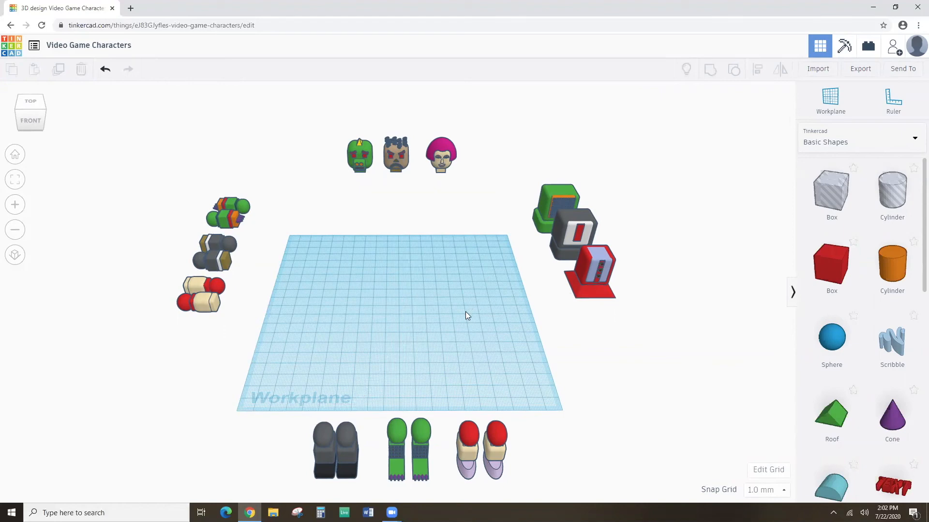
# Inspect the kit from Top, Front, the top-left-front corner and underneath, then return to Home view.
pyautogui.moveTo(470, 305); pyautogui.dragTo(430, 297, button='right')
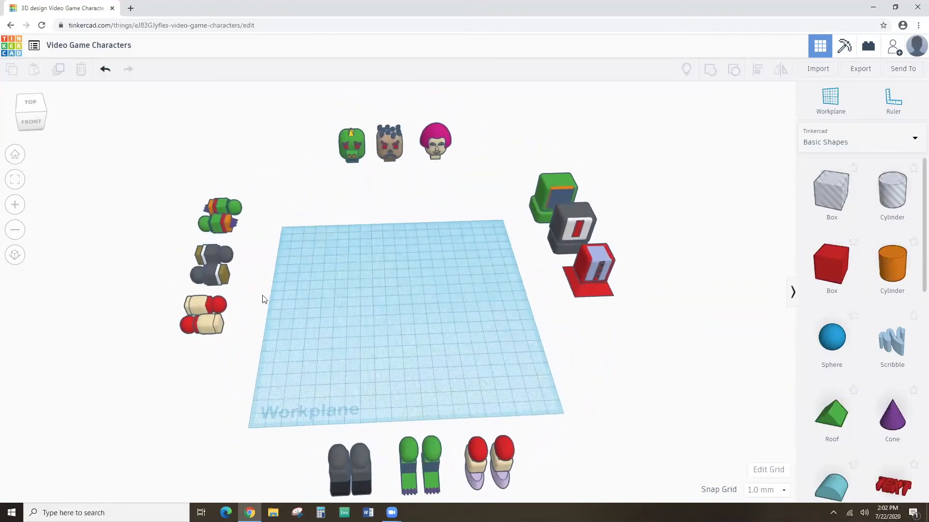
pyautogui.click(39, 106)
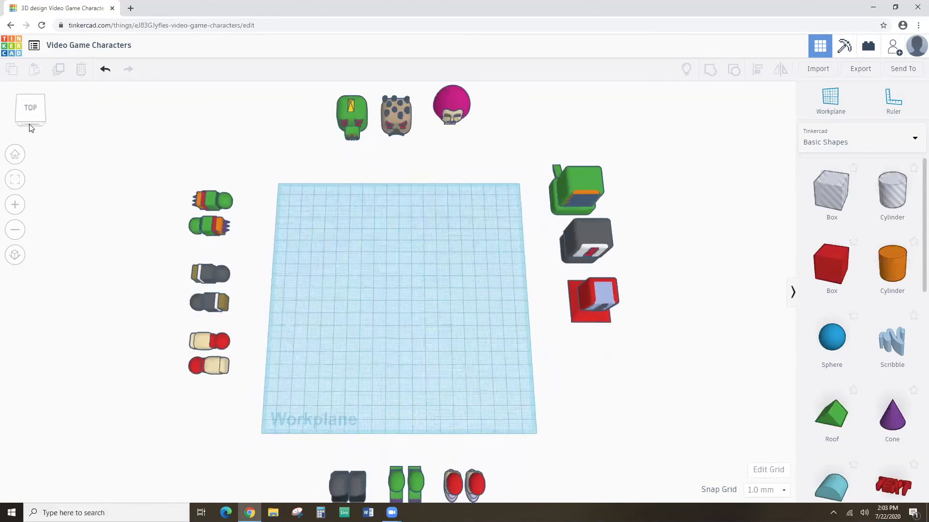
pyautogui.click(29, 121)
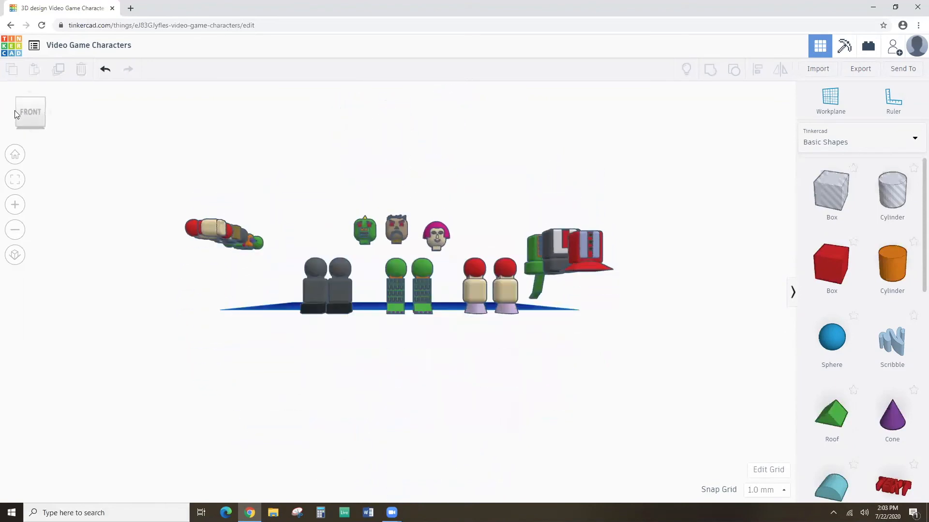
pyautogui.click(21, 111)
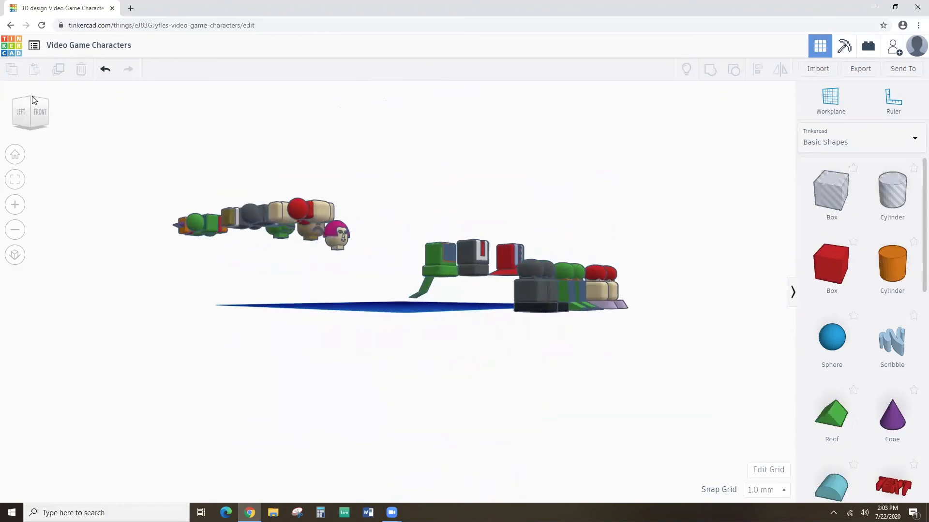
pyautogui.click(36, 107)
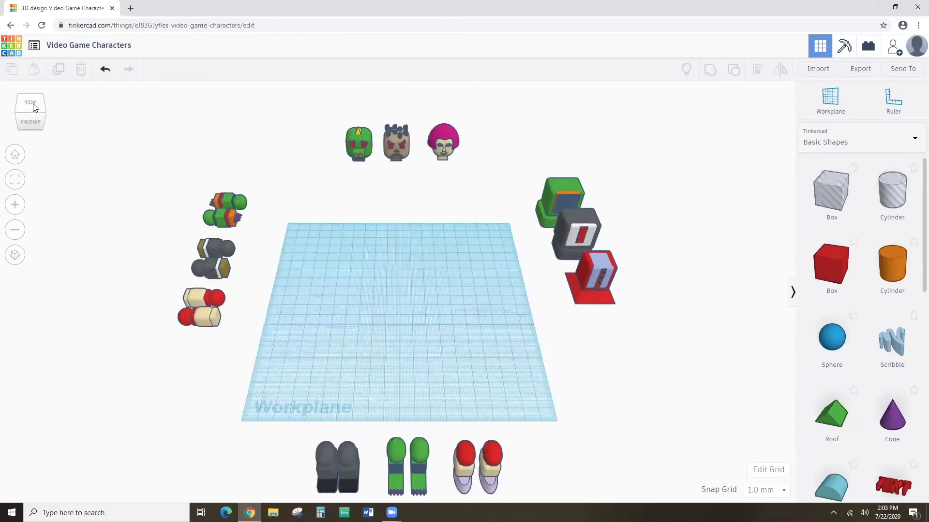
pyautogui.moveTo(332, 361); pyautogui.dragTo(555, 150, button='right')
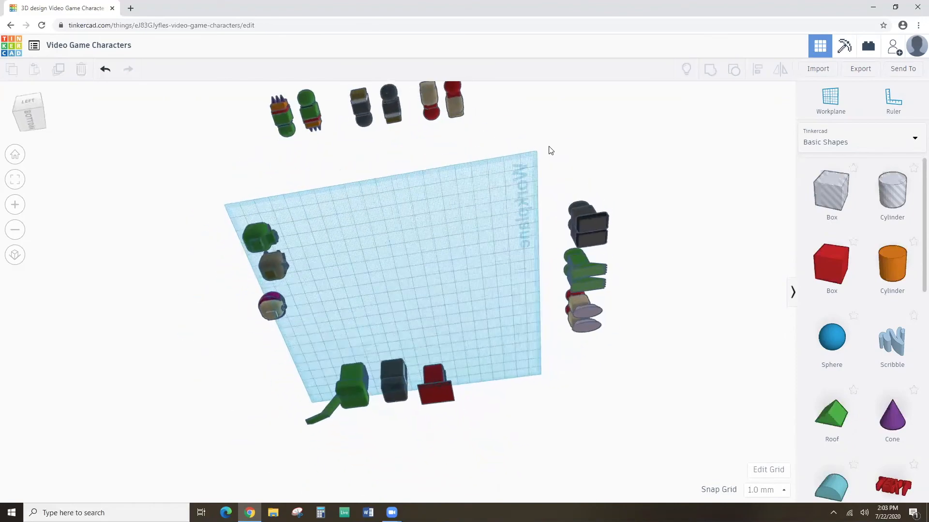
pyautogui.click(15, 158)
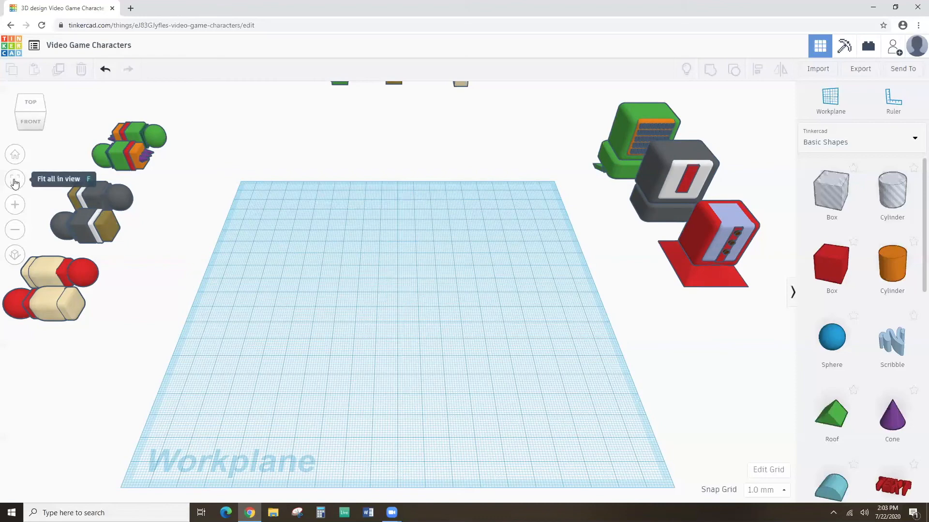
# Select the upper grey arm piece left of the workplane.
pyautogui.click(101, 196)
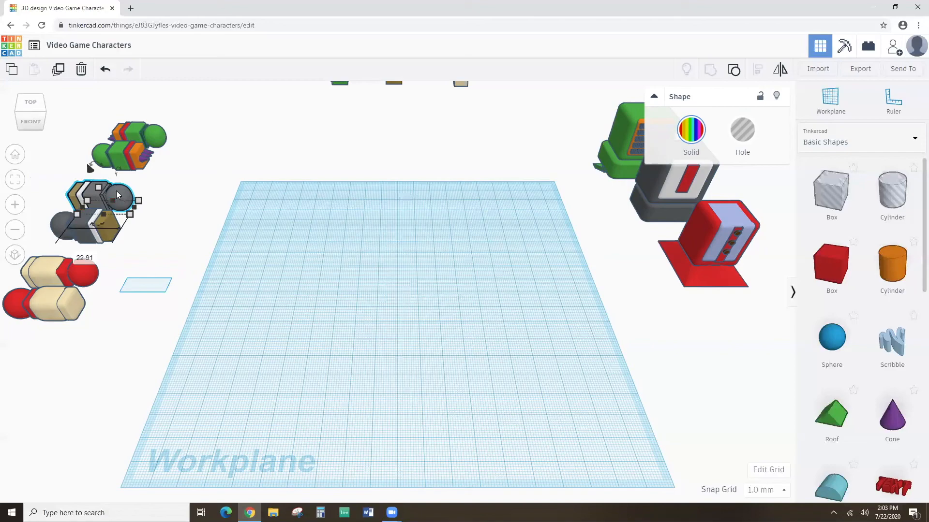
# Fit the view to the grey arm pieces and zoom in and out to inspect them.
pyautogui.click(15, 181)
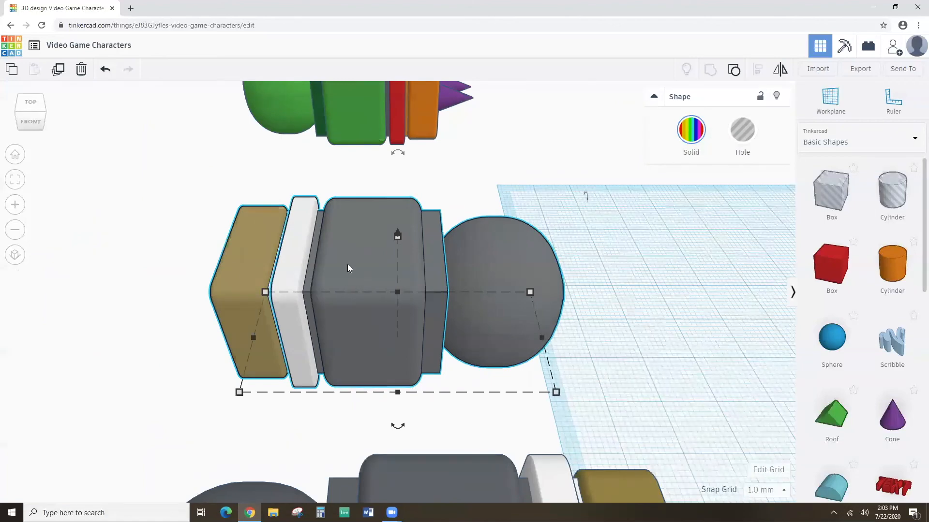
pyautogui.click(16, 230)
pyautogui.click(16, 230)
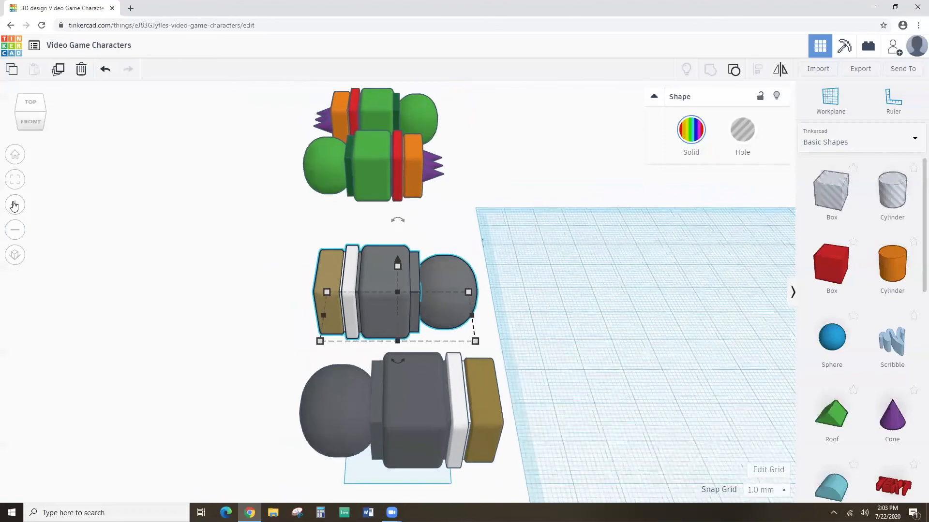
pyautogui.click(15, 205)
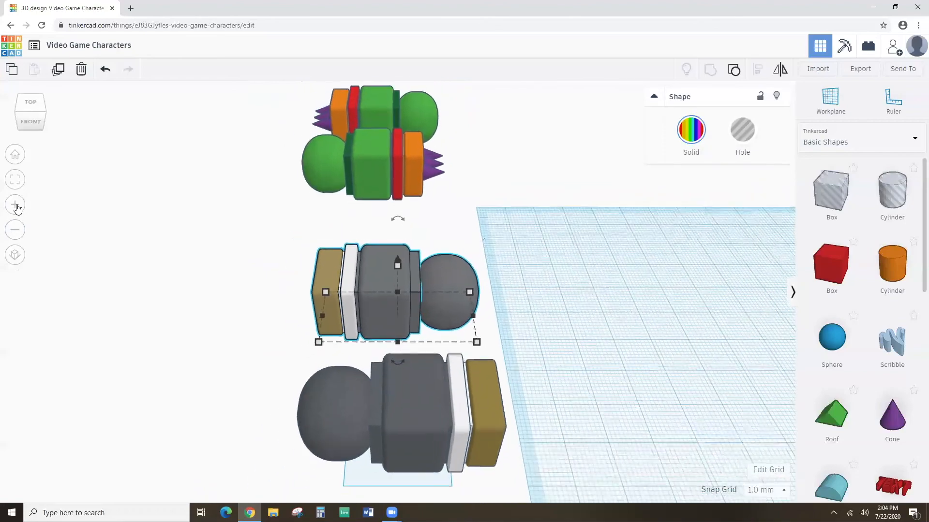
pyautogui.click(15, 206)
pyautogui.click(16, 229)
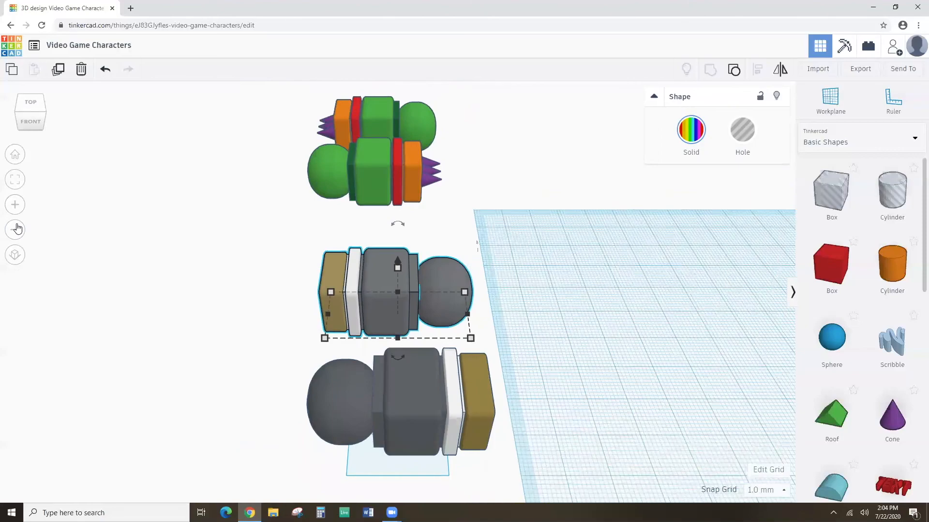
pyautogui.click(17, 229)
pyautogui.scroll(2, 17, 229)
pyautogui.click(17, 228)
pyautogui.scroll(2, 17, 228)
pyautogui.click(17, 228)
pyautogui.scroll(2, 17, 229)
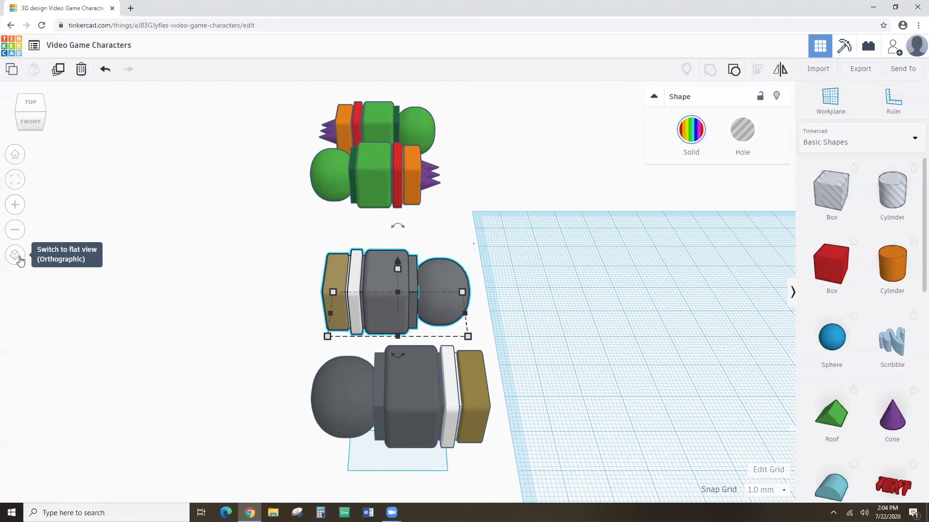
pyautogui.click(15, 254)
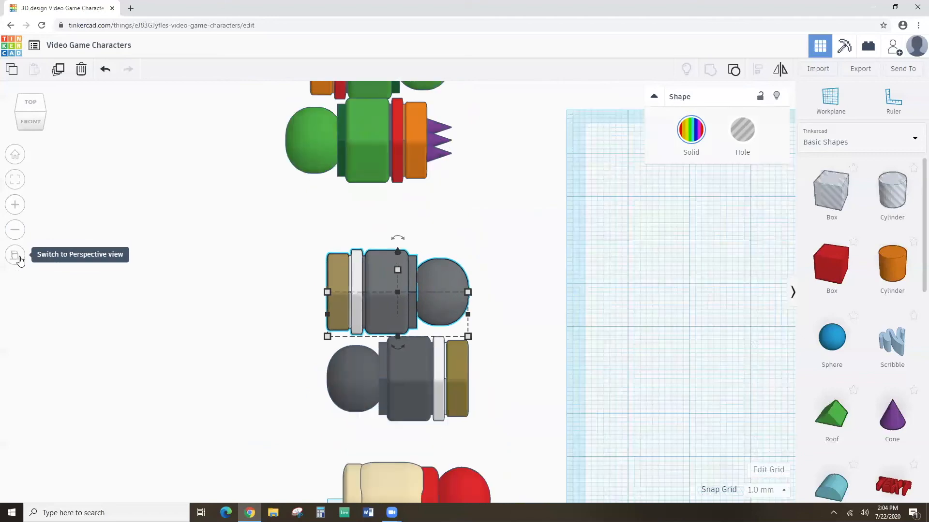
pyautogui.moveTo(306, 309); pyautogui.dragTo(306, 368, button='right')
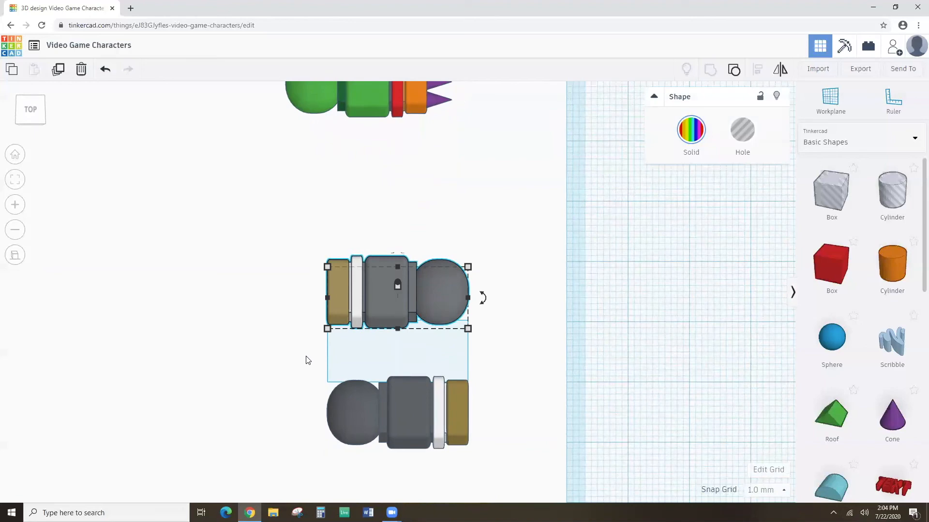
pyautogui.moveTo(306, 360); pyautogui.dragTo(303, 376, button='right')
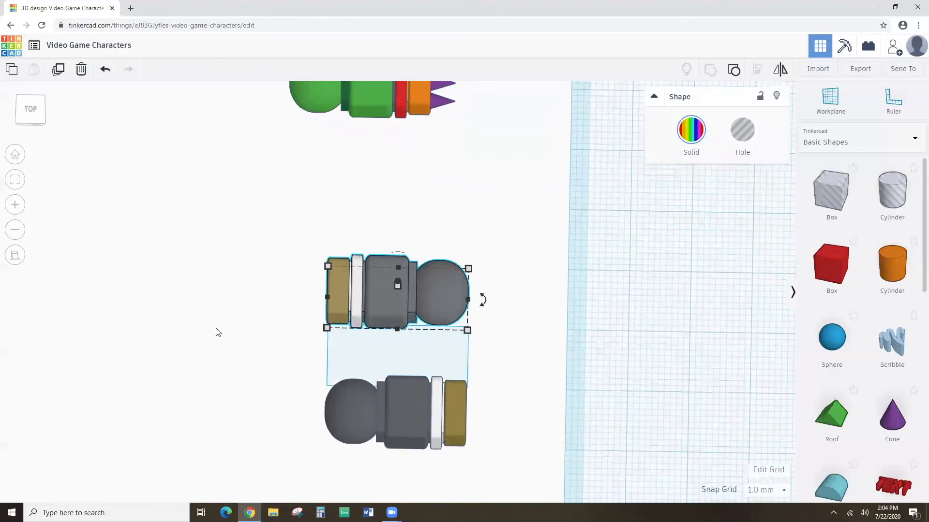
pyautogui.click(16, 255)
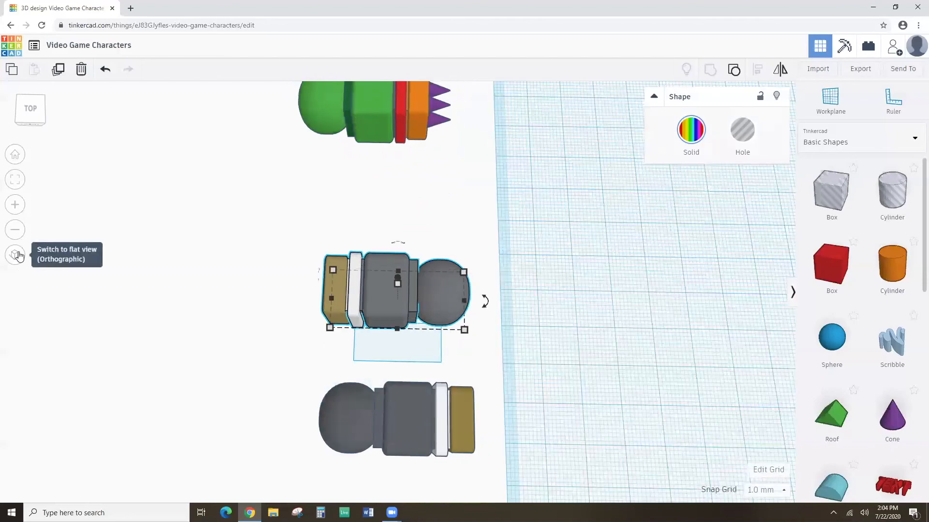
pyautogui.moveTo(220, 284); pyautogui.dragTo(273, 282, button='right')
# Switch to the Home view so all heads, arms, bodies and legs are visible.
pyautogui.click(10, 159)
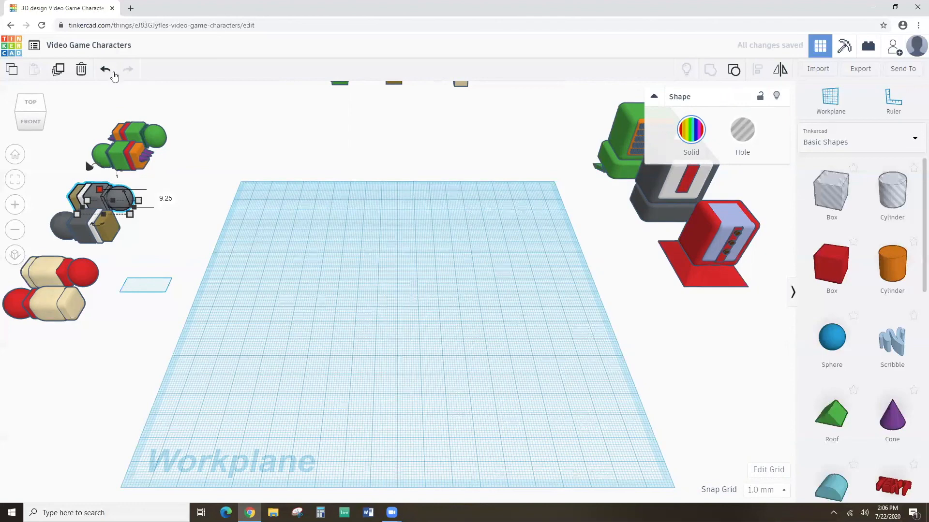
pyautogui.click(106, 70)
pyautogui.click(197, 235)
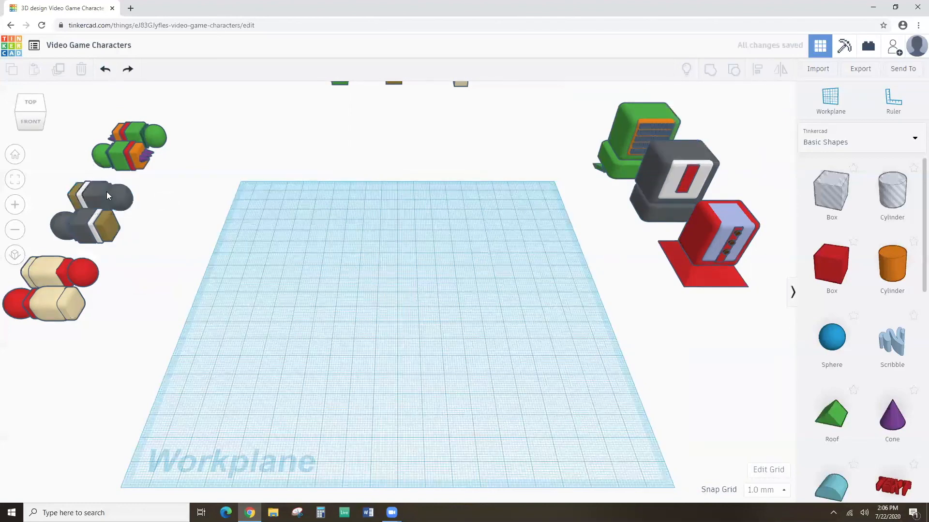
pyautogui.moveTo(131, 196); pyautogui.dragTo(416, 244)
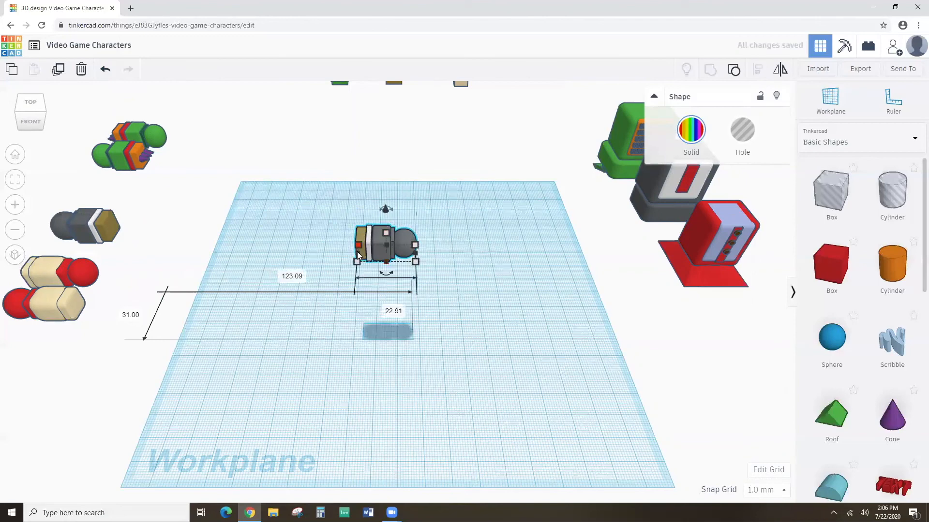
pyautogui.click(106, 70)
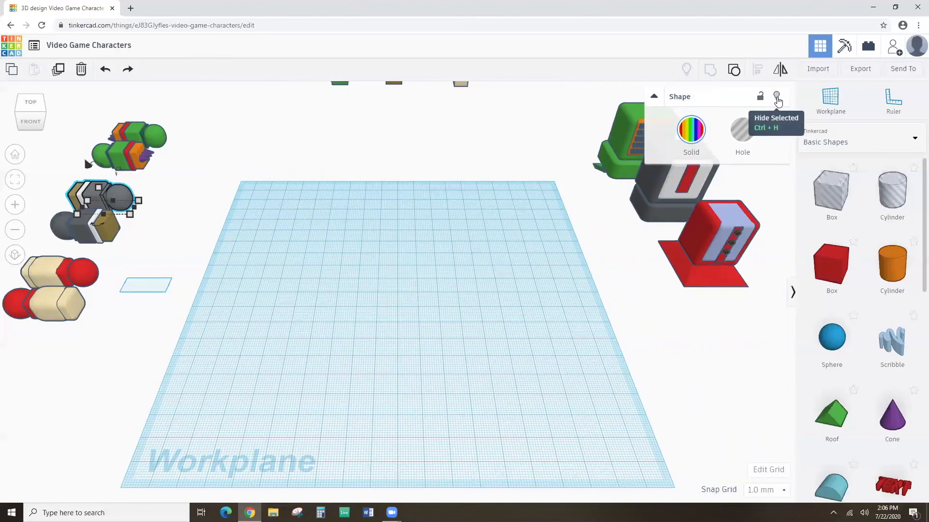
pyautogui.click(776, 96)
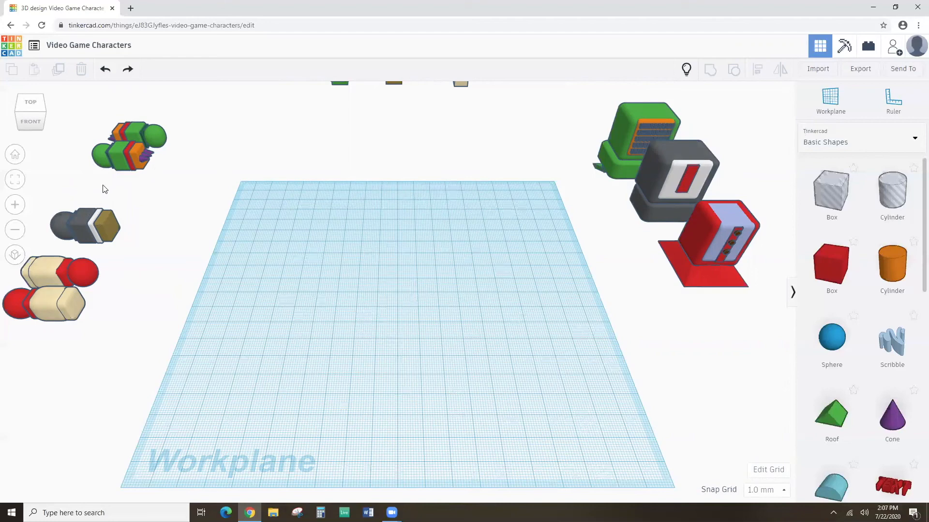
pyautogui.click(687, 68)
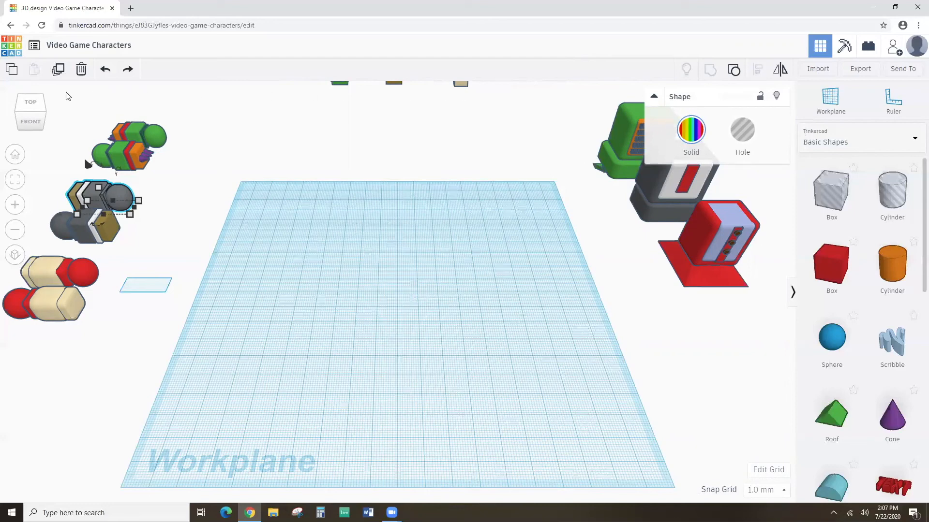
# Deselect the grey arm and drop a red 20 mm box at the workplane centre.
pyautogui.scroll(-5, 853, 258)
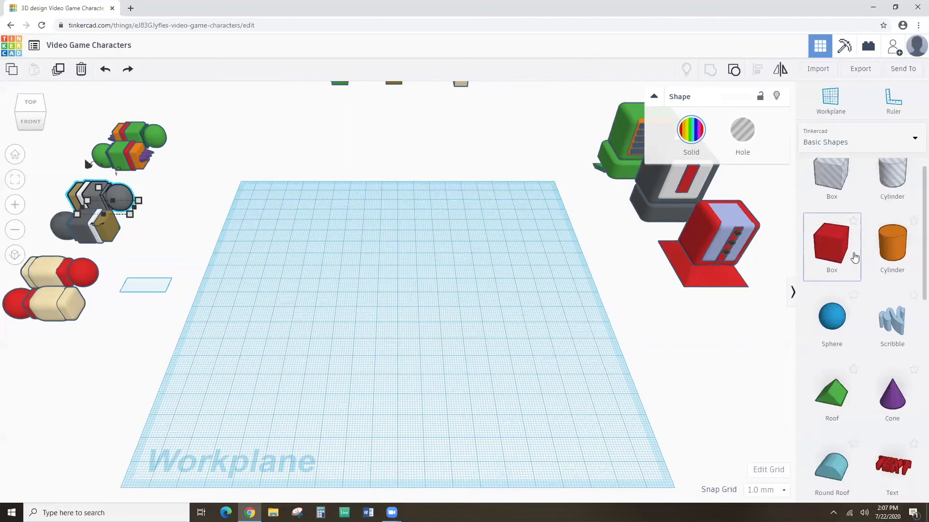
pyautogui.scroll(-3, 868, 269)
pyautogui.scroll(6, 869, 270)
pyautogui.scroll(1, 869, 270)
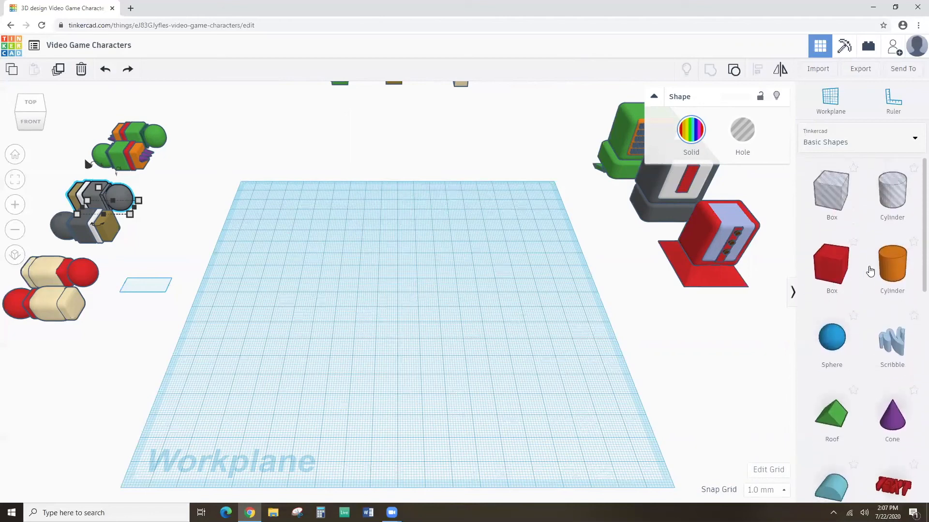
pyautogui.scroll(-8, 869, 269)
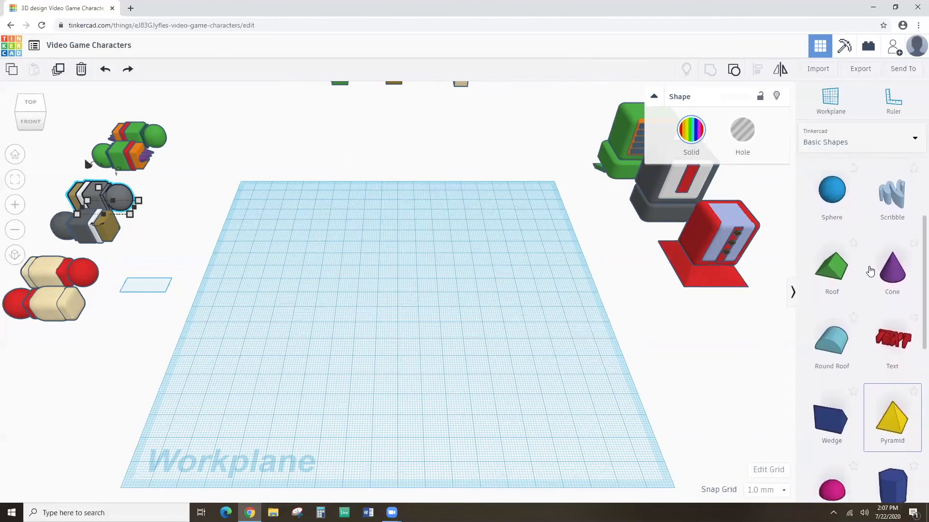
pyautogui.scroll(8, 869, 270)
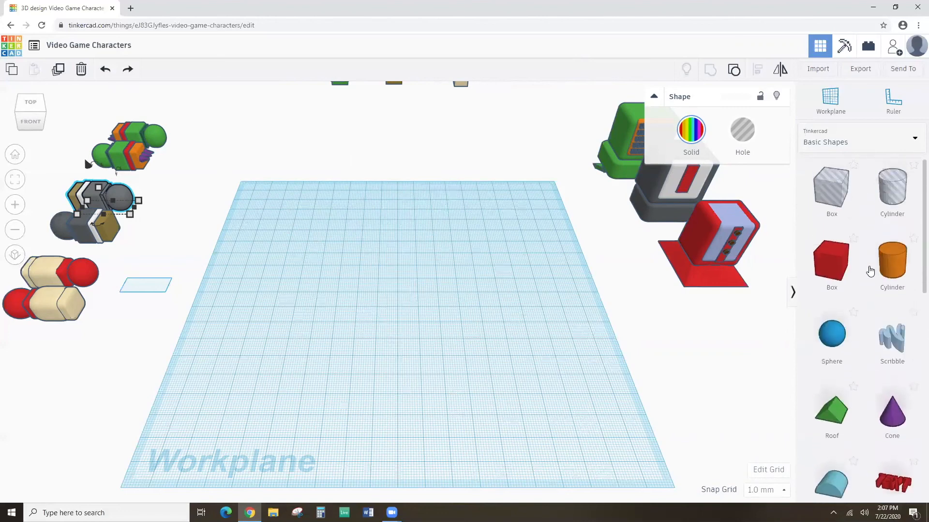
pyautogui.click(838, 270)
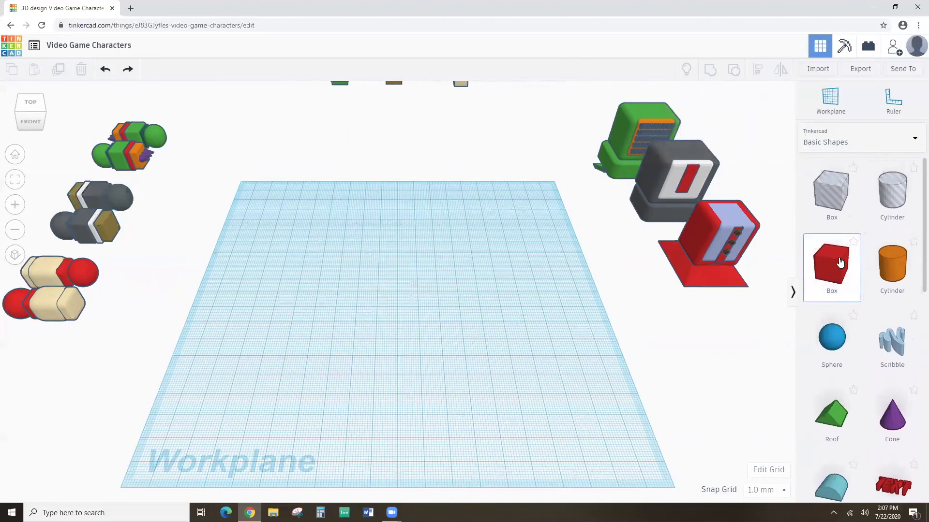
pyautogui.moveTo(840, 263); pyautogui.dragTo(401, 304)
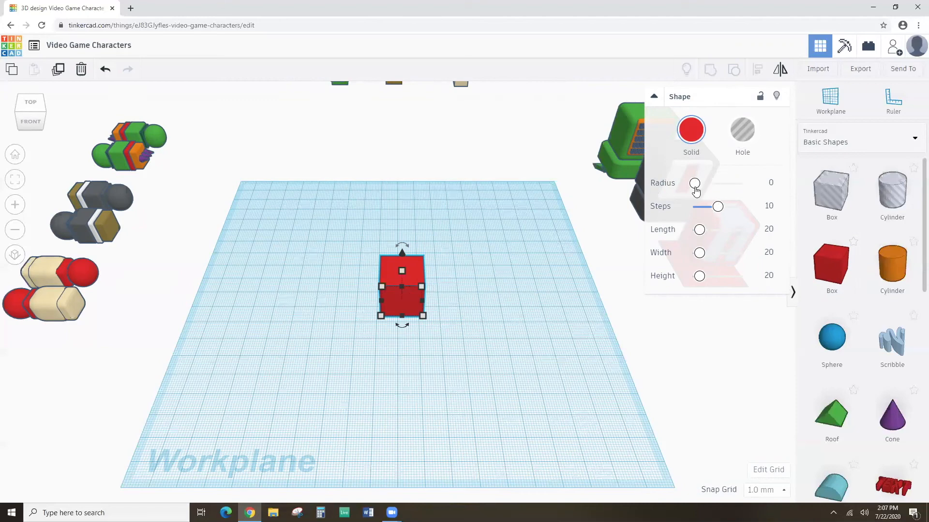
# Round the red box to radius 4.17 with 1 step, sized 86.46 × 39.89 × 61.23 mm.
pyautogui.moveTo(695, 190); pyautogui.dragTo(748, 276)
pyautogui.press('f')
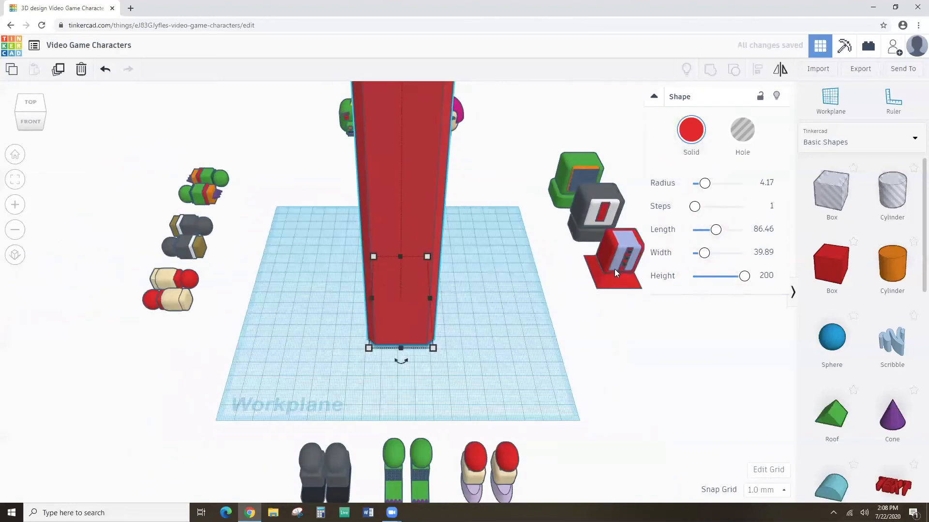
pyautogui.moveTo(743, 276); pyautogui.dragTo(698, 278)
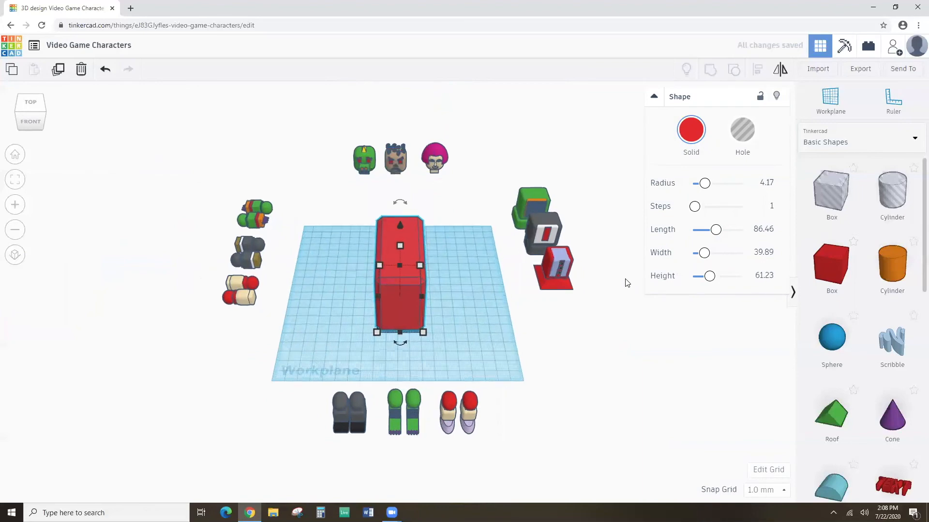
pyautogui.press('f')
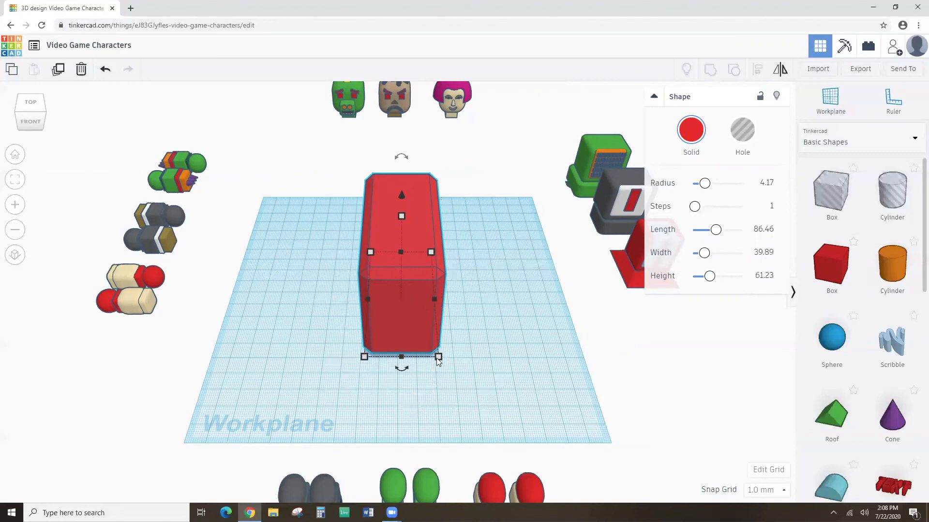
# Shrink the red box's length, width and footprint, and lower its height to 60 mm.
pyautogui.moveTo(401, 358)
pyautogui.mouseDown()
pyautogui.moveTo(392, 423)
pyautogui.moveTo(408, 383)
pyautogui.moveTo(404, 173)
pyautogui.moveTo(402, 360)
pyautogui.moveTo(409, 355)
pyautogui.mouseUp()
pyautogui.moveTo(436, 307); pyautogui.dragTo(539, 309)
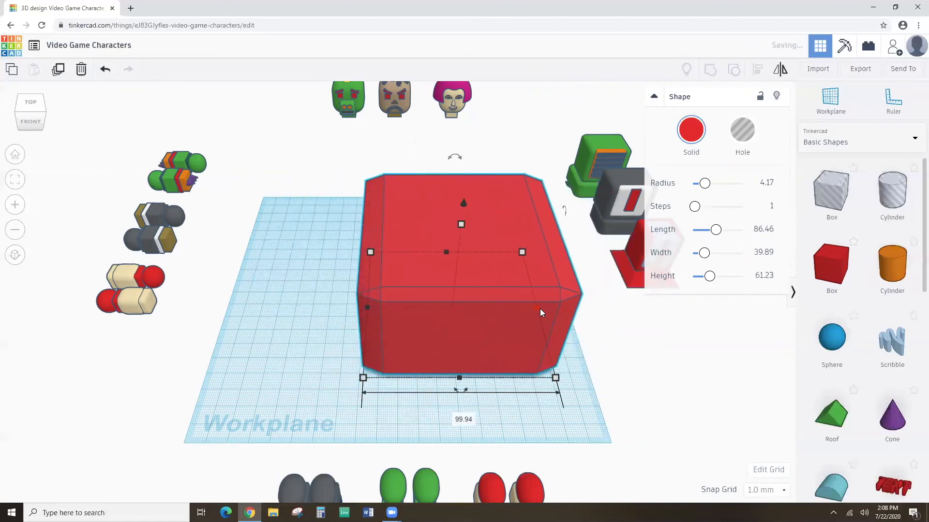
pyautogui.moveTo(363, 379); pyautogui.dragTo(433, 303)
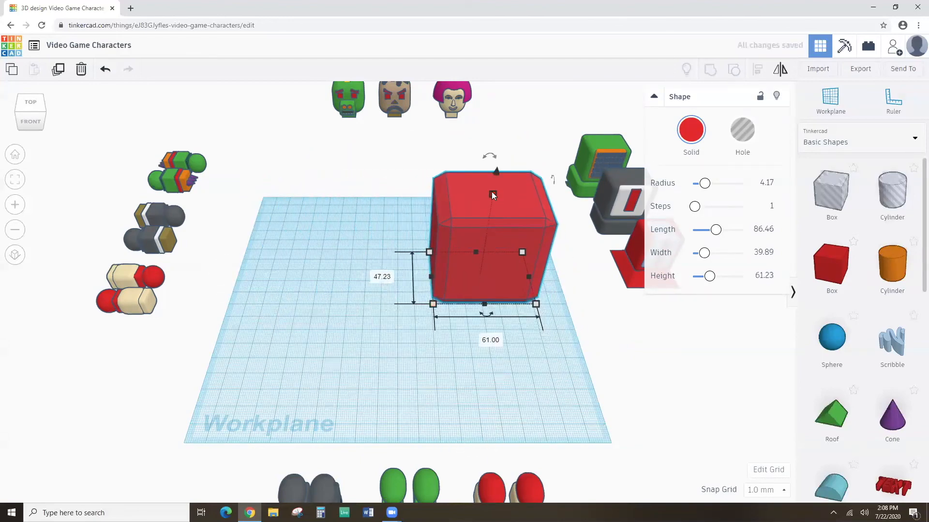
pyautogui.moveTo(492, 193)
pyautogui.mouseDown()
pyautogui.moveTo(475, 283)
pyautogui.moveTo(477, 364)
pyautogui.moveTo(491, 168)
pyautogui.moveTo(484, 188)
pyautogui.moveTo(494, 194)
pyautogui.mouseUp()
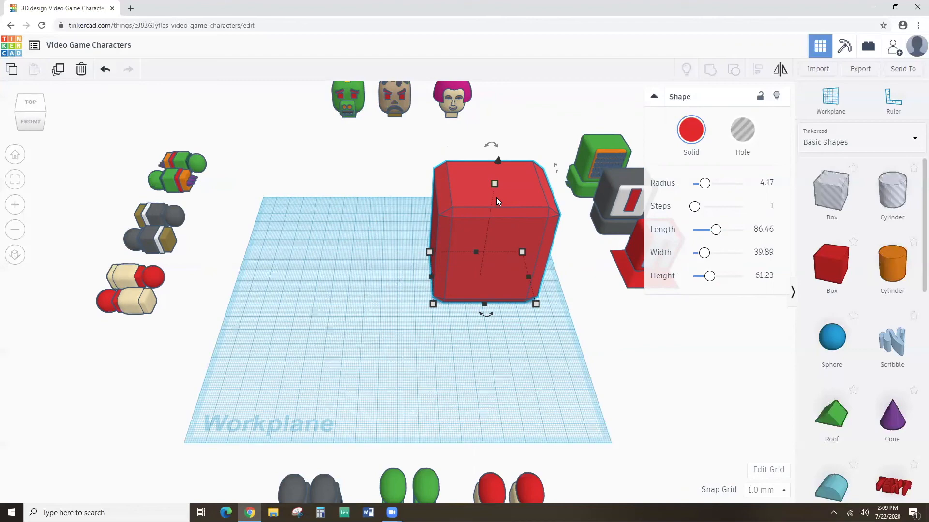
pyautogui.moveTo(492, 190)
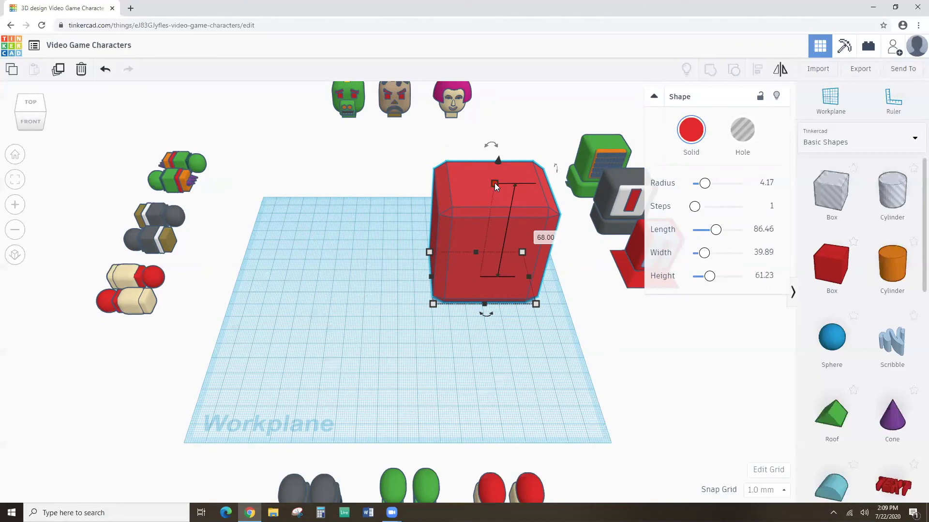
pyautogui.moveTo(495, 183)
pyautogui.mouseDown()
pyautogui.moveTo(479, 236)
pyautogui.moveTo(477, 255)
pyautogui.moveTo(486, 258)
pyautogui.moveTo(506, 171)
pyautogui.moveTo(486, 265)
pyautogui.moveTo(507, 172)
pyautogui.moveTo(492, 247)
pyautogui.moveTo(505, 176)
pyautogui.moveTo(496, 181)
pyautogui.moveTo(490, 232)
pyautogui.moveTo(497, 184)
pyautogui.moveTo(494, 222)
pyautogui.moveTo(501, 196)
pyautogui.mouseUp()
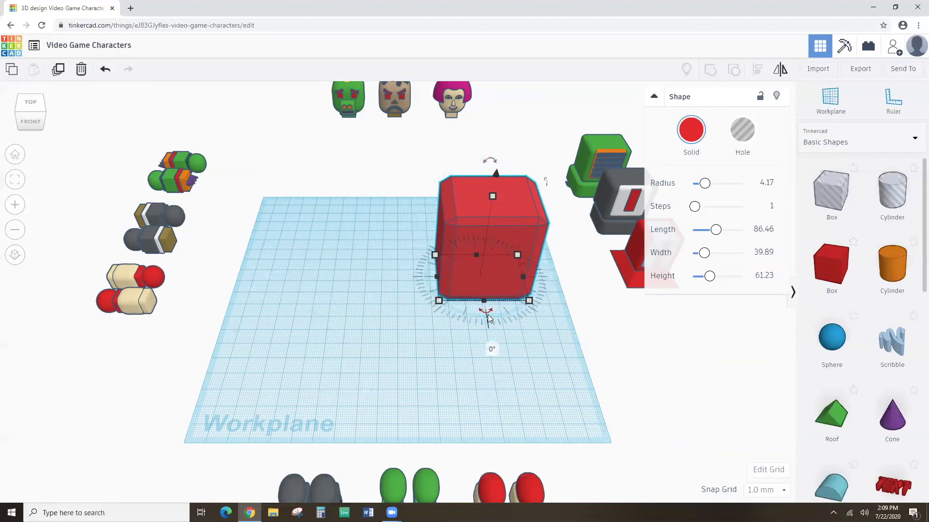
# Tilt the red box to 90°, then correct the rotation angle to 85°.
pyautogui.moveTo(492, 161); pyautogui.dragTo(418, 217)
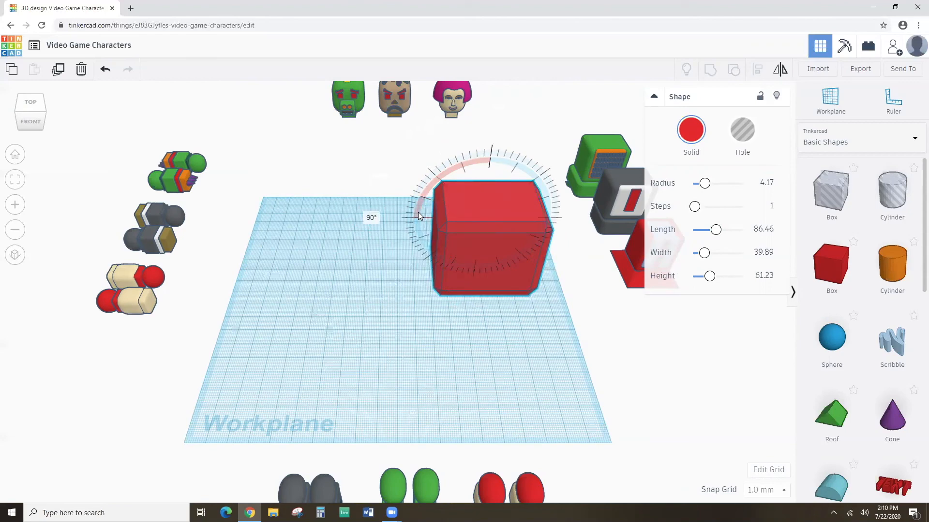
pyautogui.moveTo(418, 213); pyautogui.dragTo(418, 213)
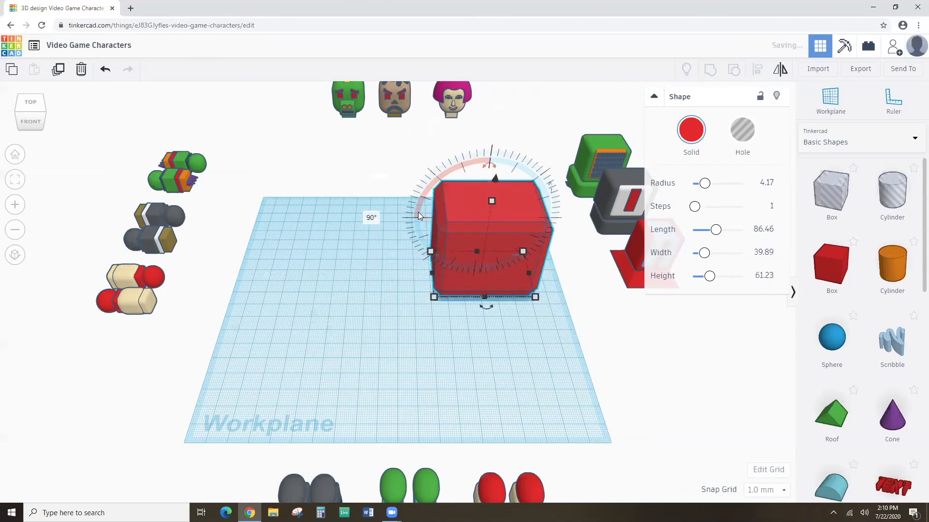
pyautogui.click(372, 219)
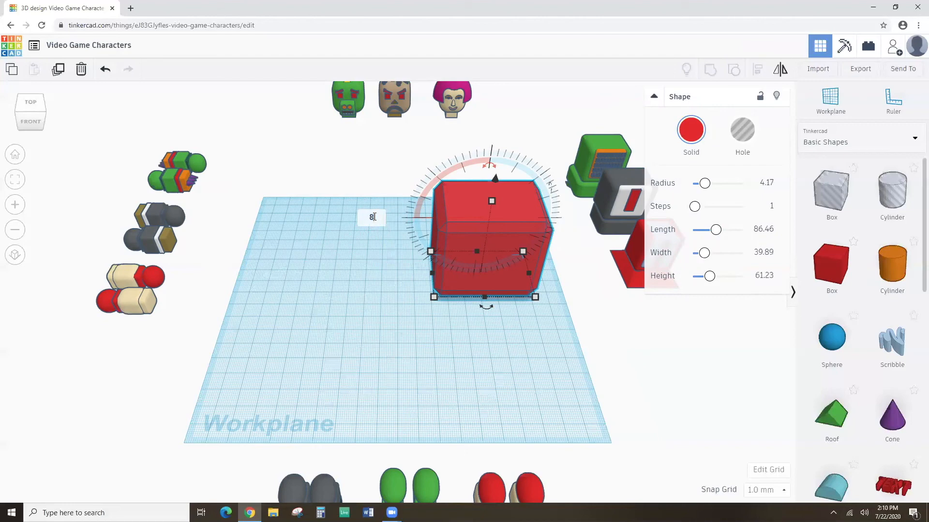
pyautogui.press('Return')
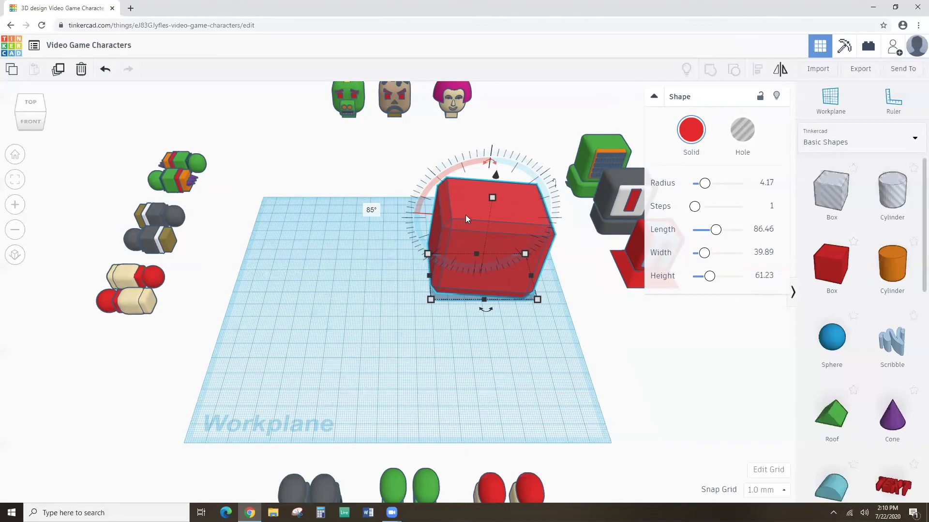
pyautogui.click(414, 229)
pyautogui.click(457, 231)
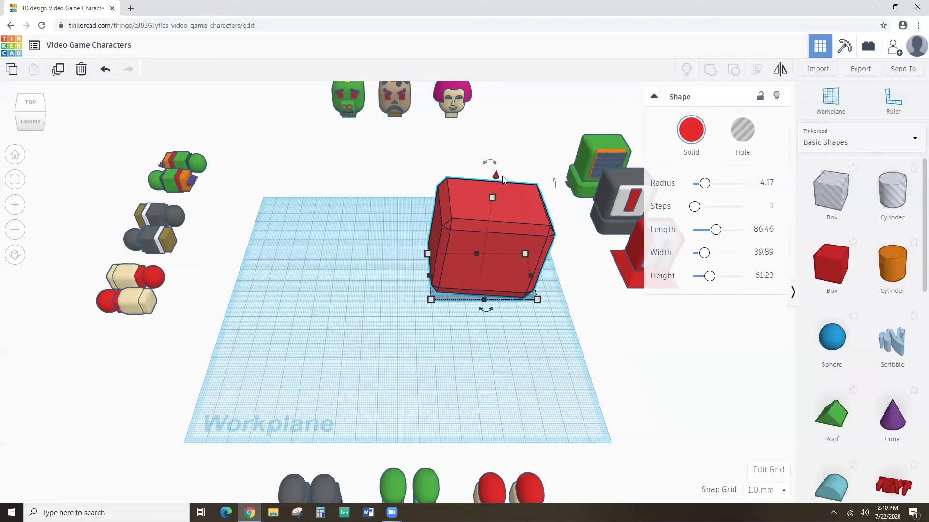
# Raise the red box to a 5 mm elevation and fine-tune its height above the workplane.
pyautogui.moveTo(494, 175); pyautogui.dragTo(508, 105)
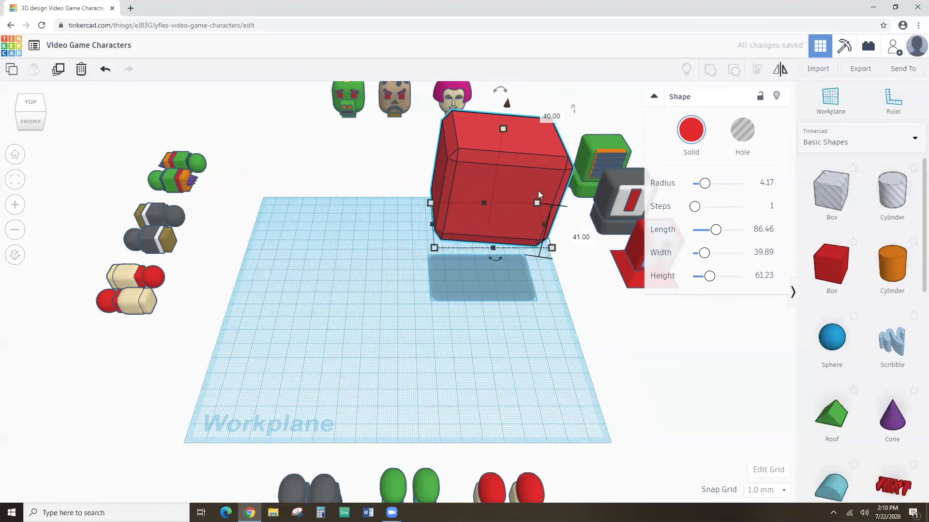
pyautogui.click(581, 237)
pyautogui.write('5')
pyautogui.press('Return')
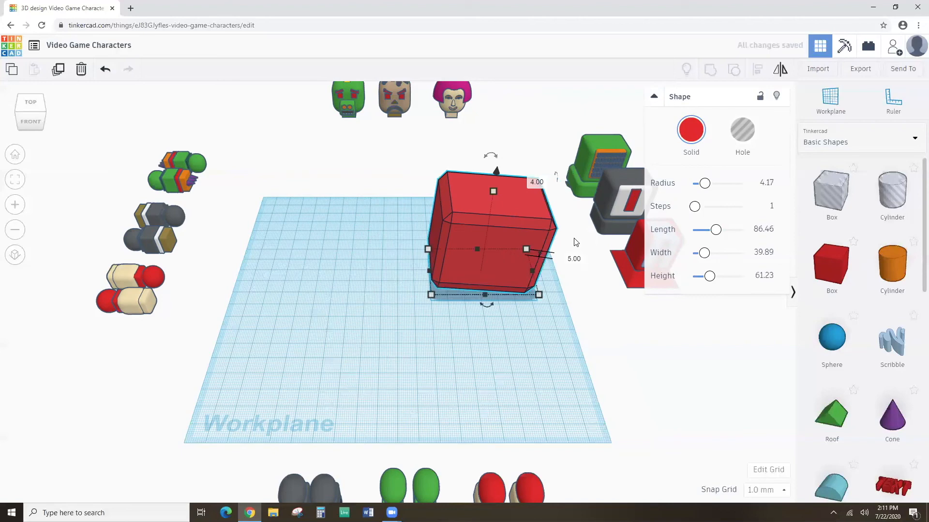
pyautogui.moveTo(496, 175)
pyautogui.mouseDown()
pyautogui.moveTo(493, 223)
pyautogui.moveTo(498, 158)
pyautogui.mouseUp()
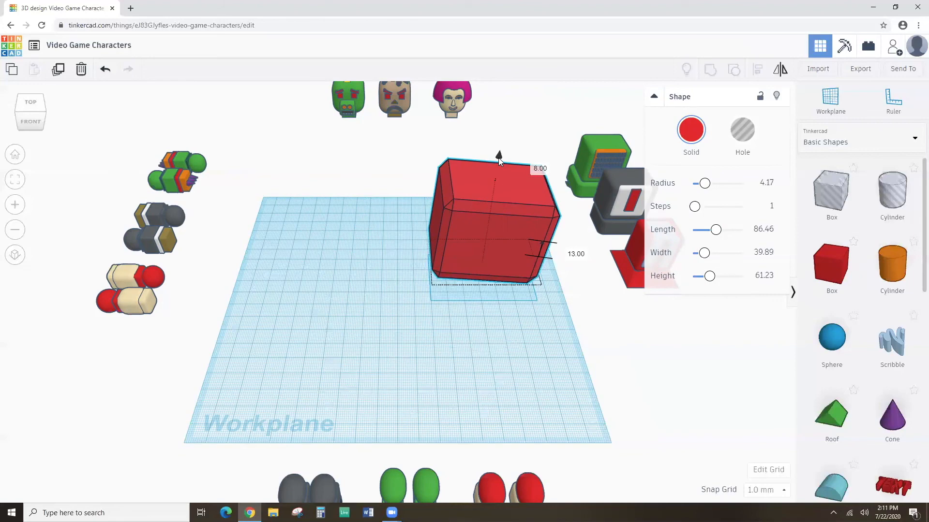
pyautogui.moveTo(498, 158)
pyautogui.mouseDown()
pyautogui.moveTo(499, 148)
pyautogui.moveTo(496, 169)
pyautogui.moveTo(498, 161)
pyautogui.mouseUp()
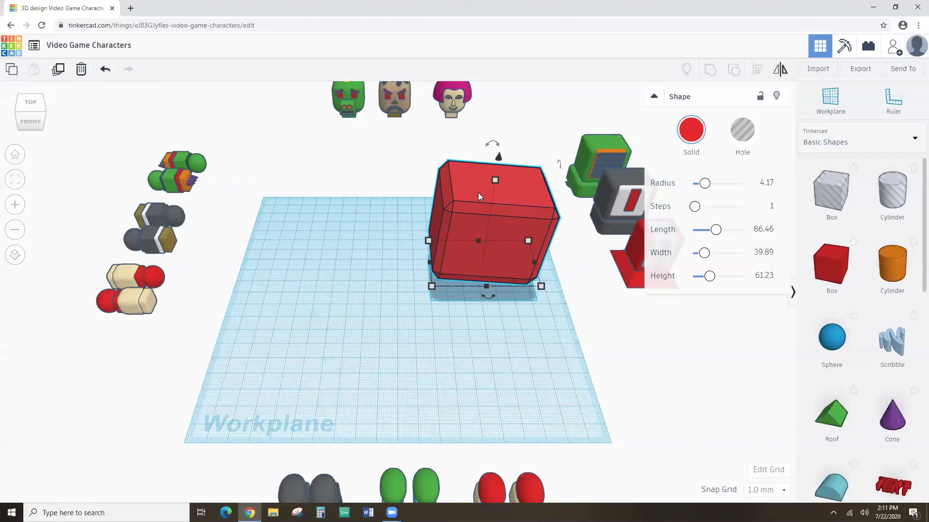
# Delete the red box and select the green head.
pyautogui.press('Delete')
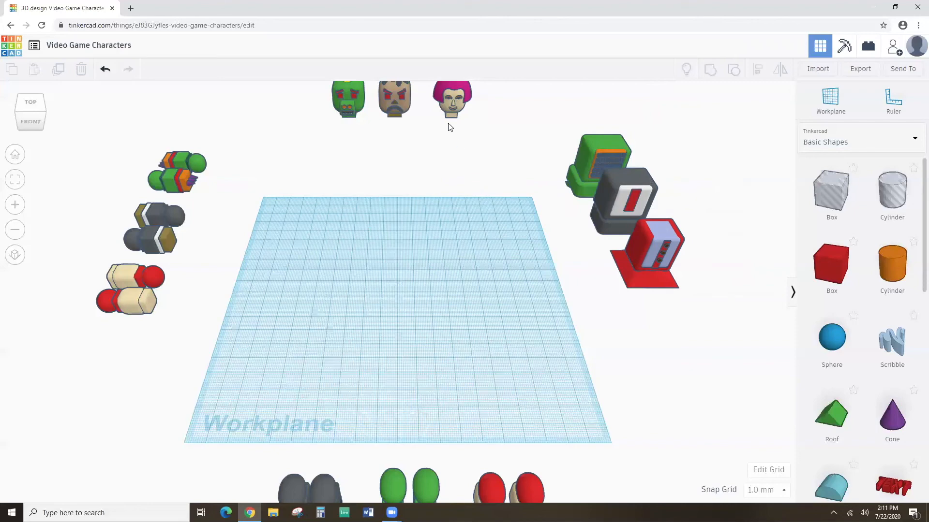
pyautogui.click(352, 95)
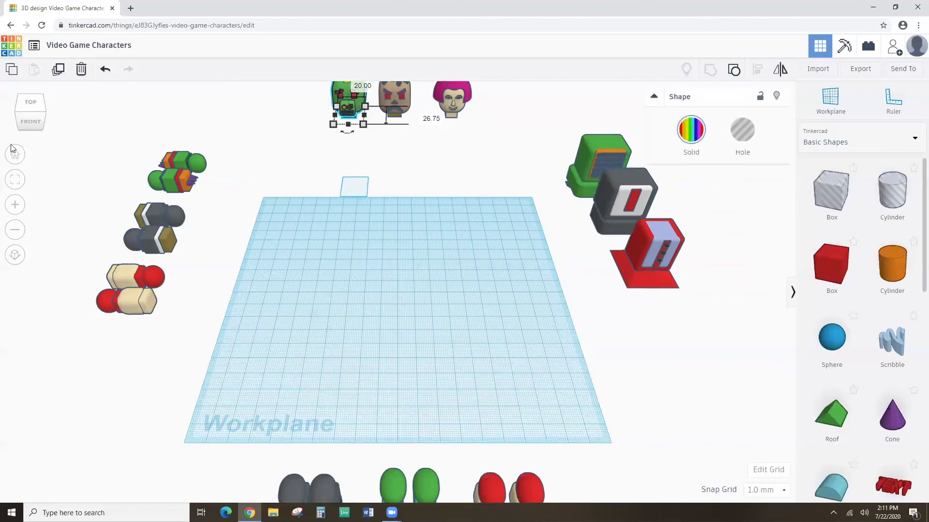
pyautogui.click(17, 183)
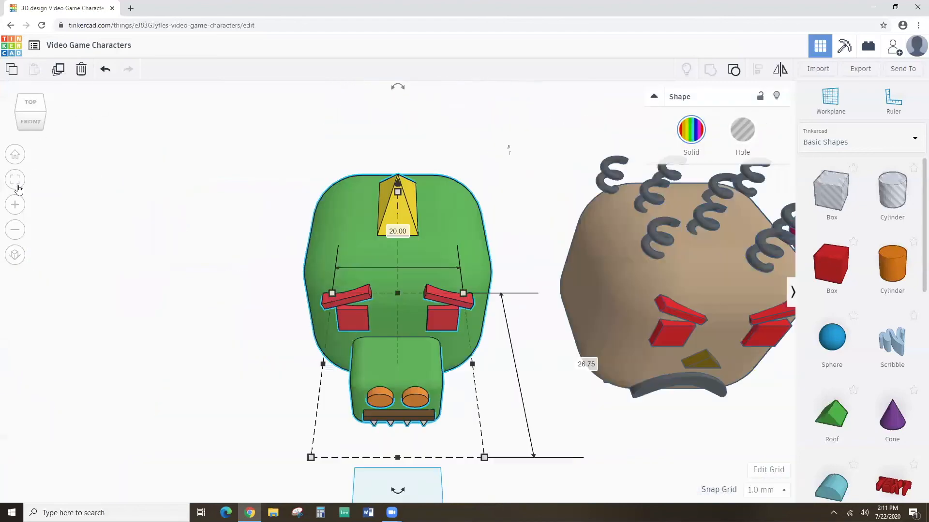
pyautogui.moveTo(179, 241); pyautogui.dragTo(470, 394, button='right')
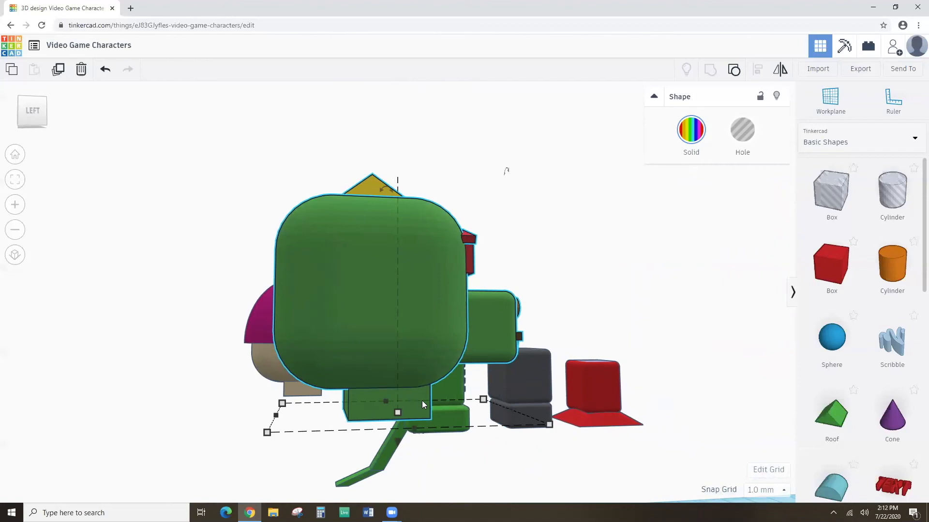
pyautogui.moveTo(440, 376); pyautogui.dragTo(163, 404, button='right')
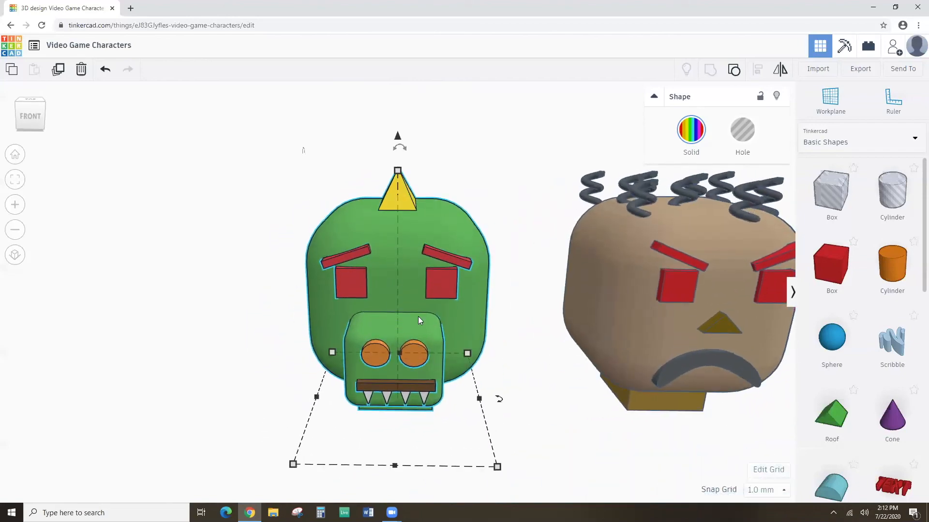
pyautogui.scroll(-3, 414, 307)
pyautogui.scroll(2, 414, 307)
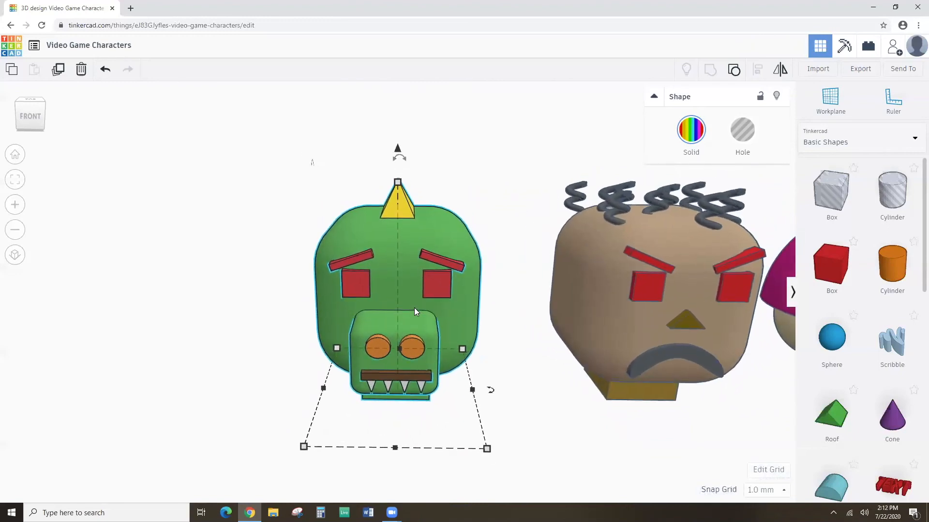
pyautogui.scroll(-5, 414, 308)
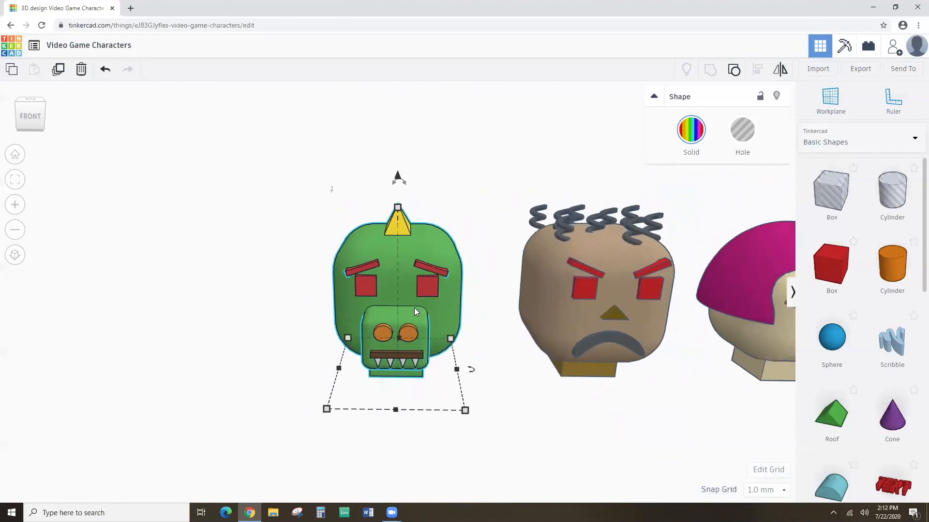
pyautogui.moveTo(441, 290); pyautogui.dragTo(462, 333, button='right')
pyautogui.scroll(-4, 437, 314)
pyautogui.scroll(-4, 464, 318)
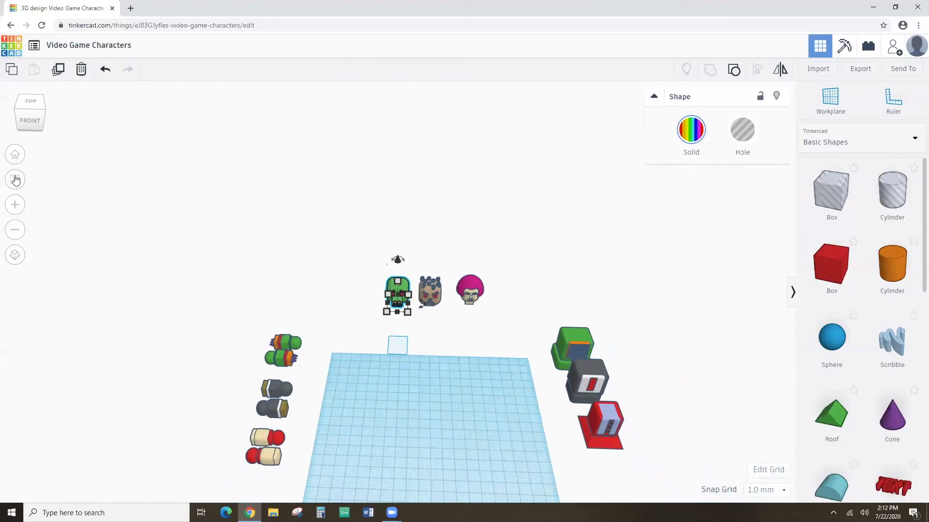
# Duplicate the green head from the top row and move the copy onto the workplane.
pyautogui.click(15, 154)
pyautogui.click(358, 145)
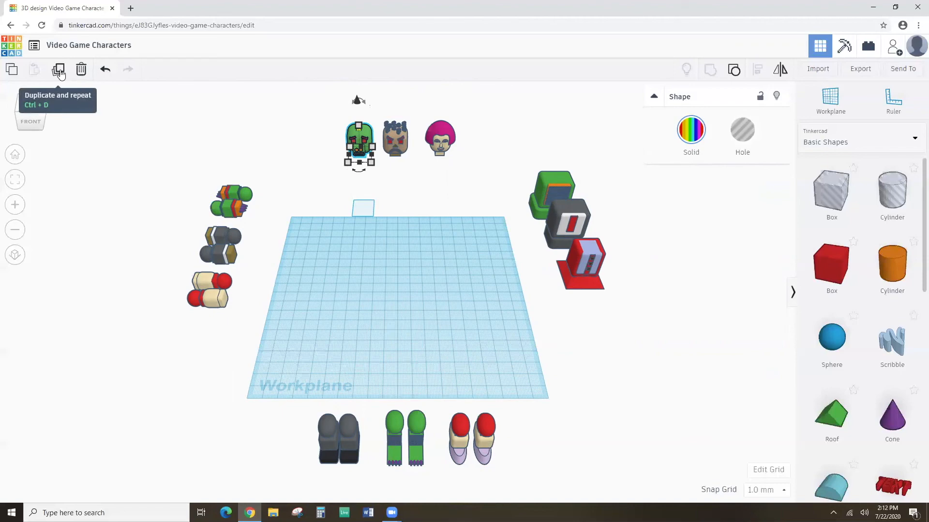
pyautogui.click(58, 71)
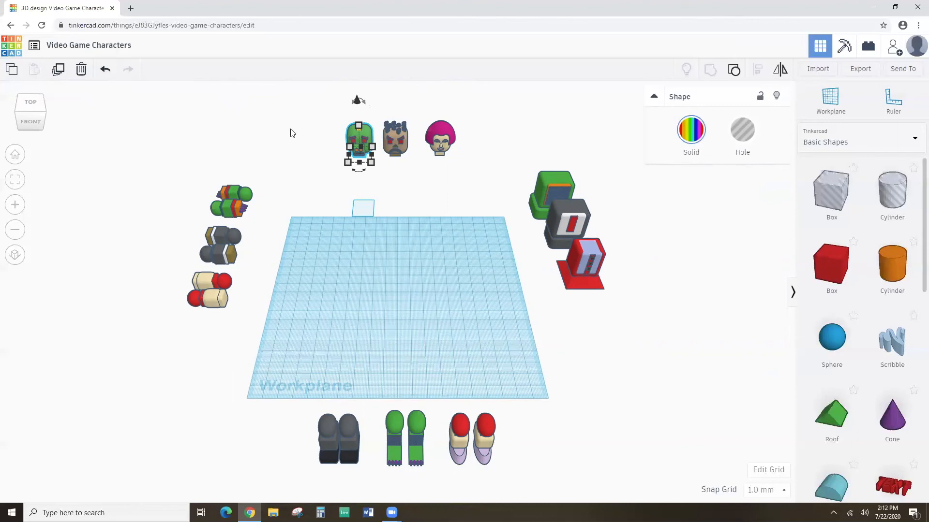
pyautogui.moveTo(355, 137); pyautogui.dragTo(396, 224)
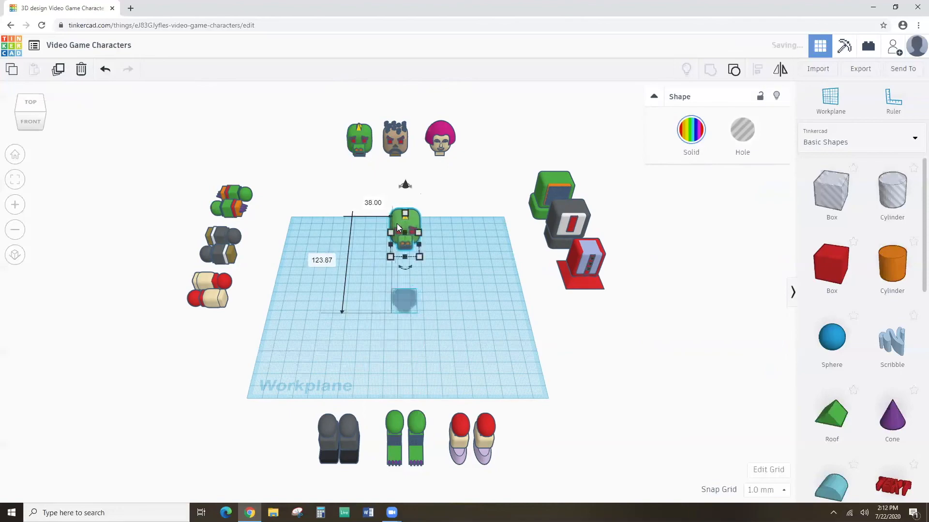
# Fit the view to the copied green orc head on the workplane.
pyautogui.click(15, 179)
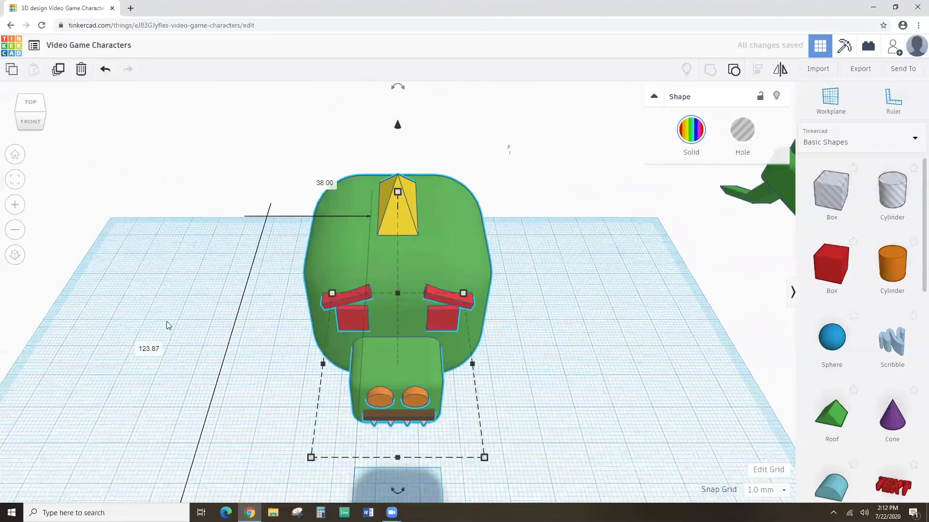
pyautogui.scroll(-5, 179, 275)
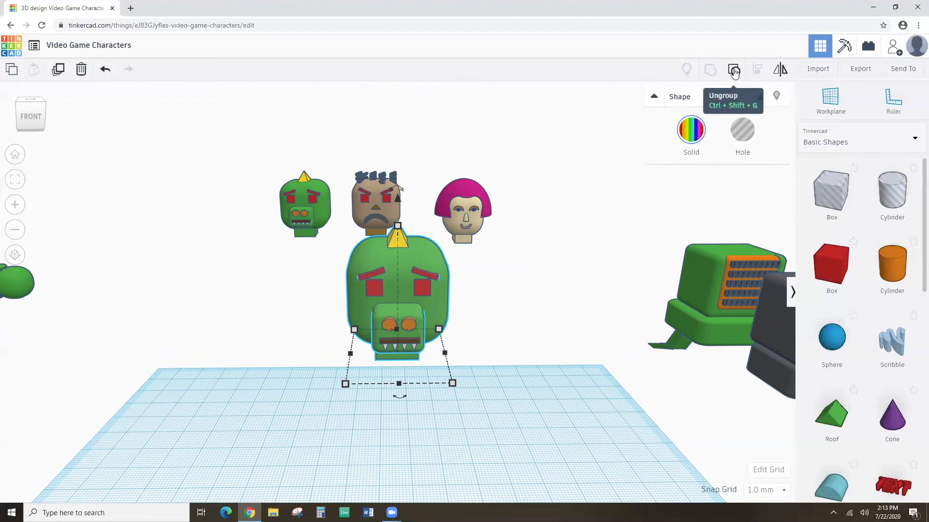
# Ungroup the copied orc head, then select the horn, head shape and left eyebrow individually.
pyautogui.click(734, 71)
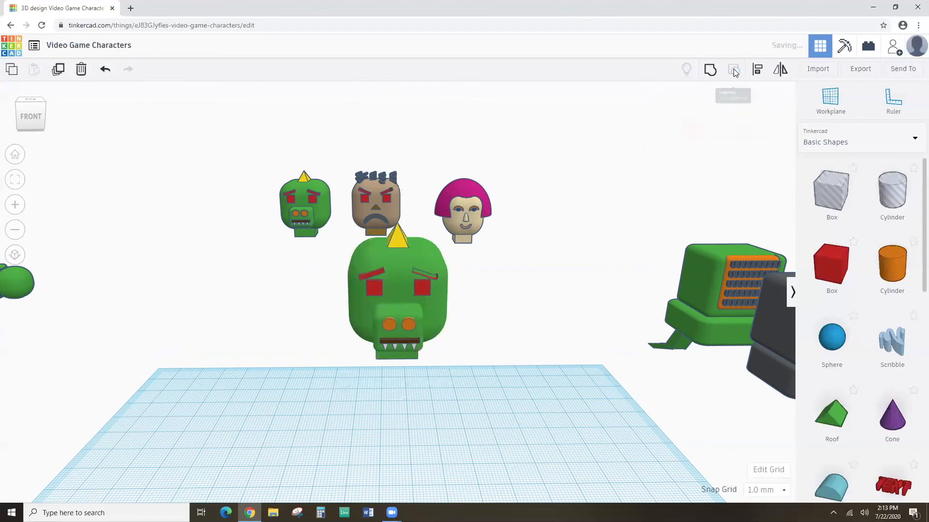
pyautogui.click(519, 342)
pyautogui.click(399, 238)
pyautogui.click(395, 277)
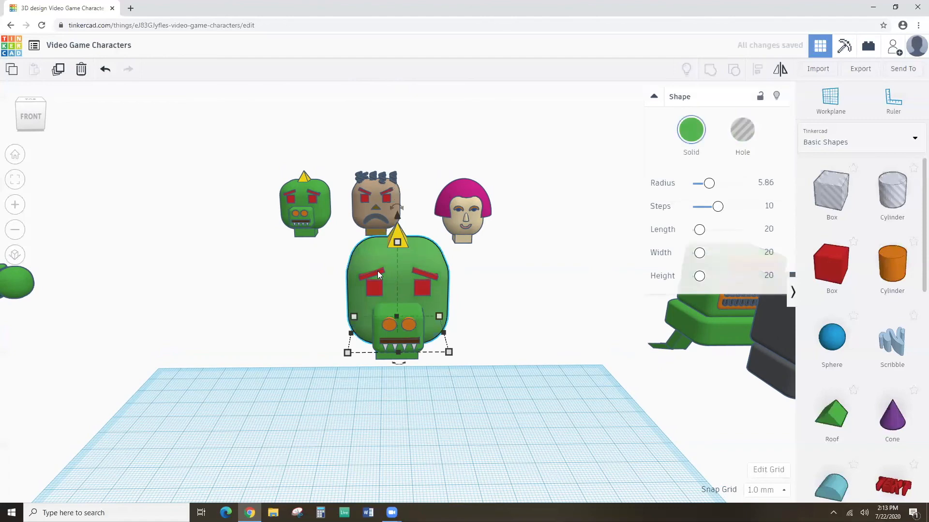
pyautogui.click(377, 271)
pyautogui.click(372, 288)
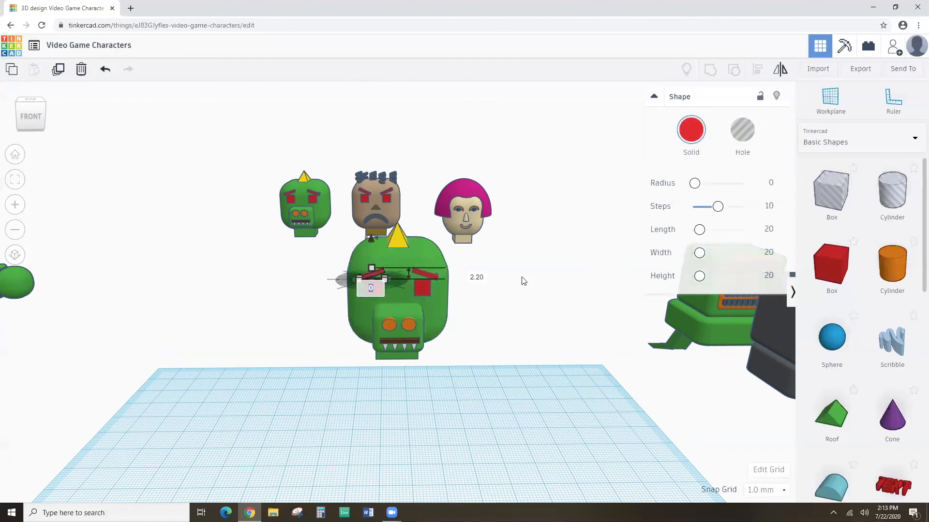
# Inspect the loose right eye, right eyebrow, snout, orange eyes and mouth bar, then reselect the horn.
pyautogui.click(426, 289)
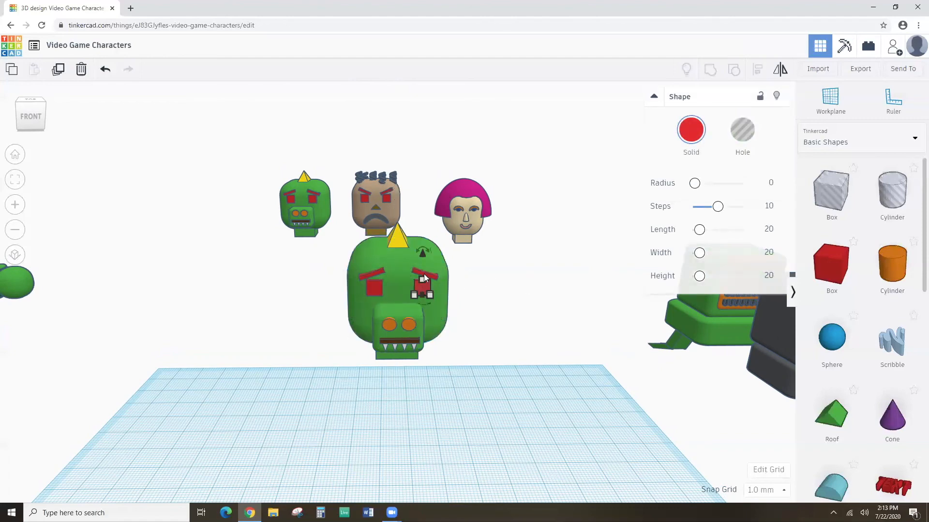
pyautogui.click(429, 273)
pyautogui.click(405, 312)
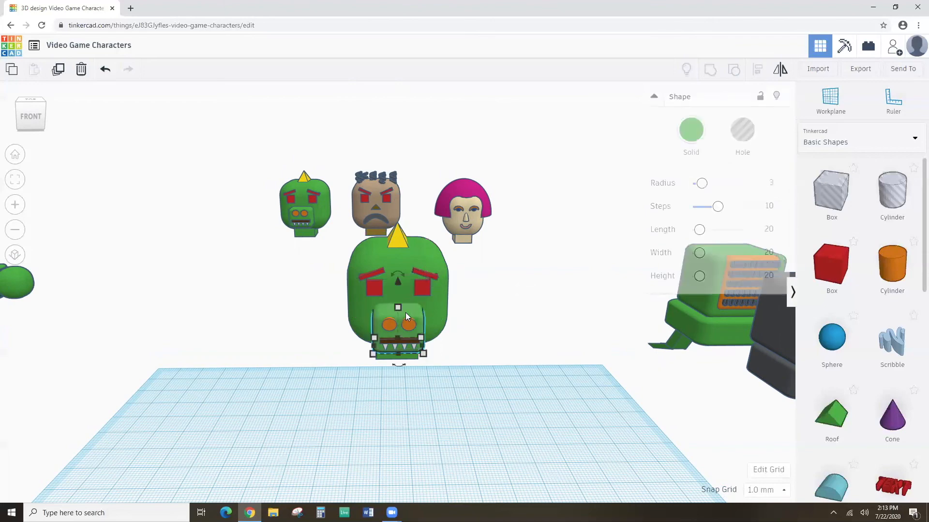
pyautogui.click(401, 323)
pyautogui.click(406, 323)
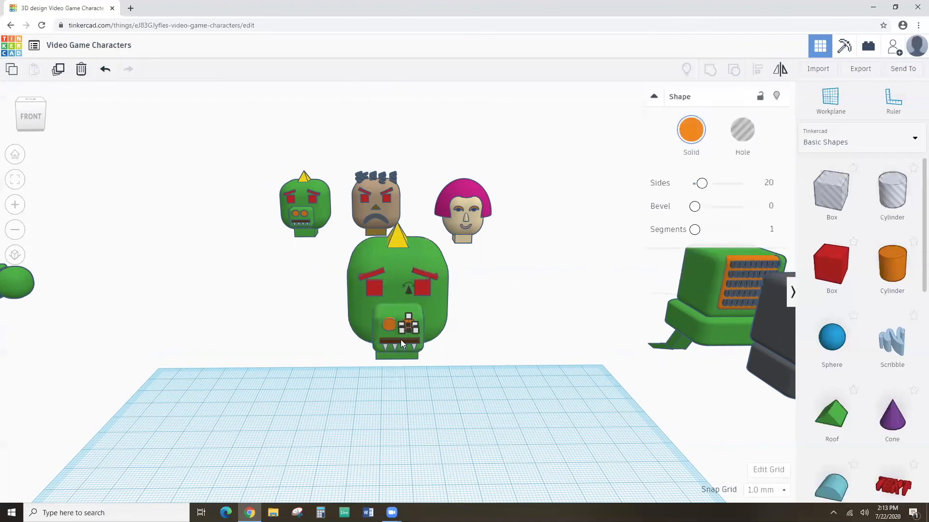
pyautogui.click(384, 340)
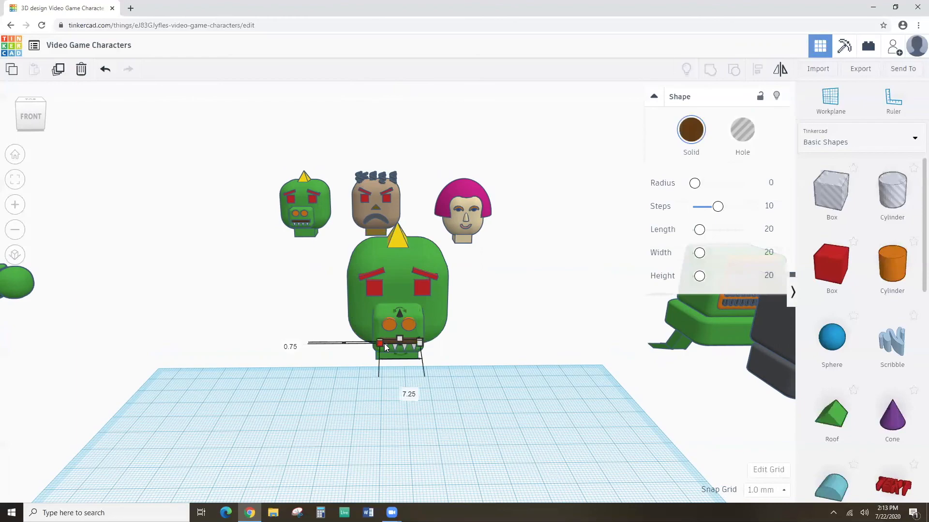
pyautogui.click(479, 344)
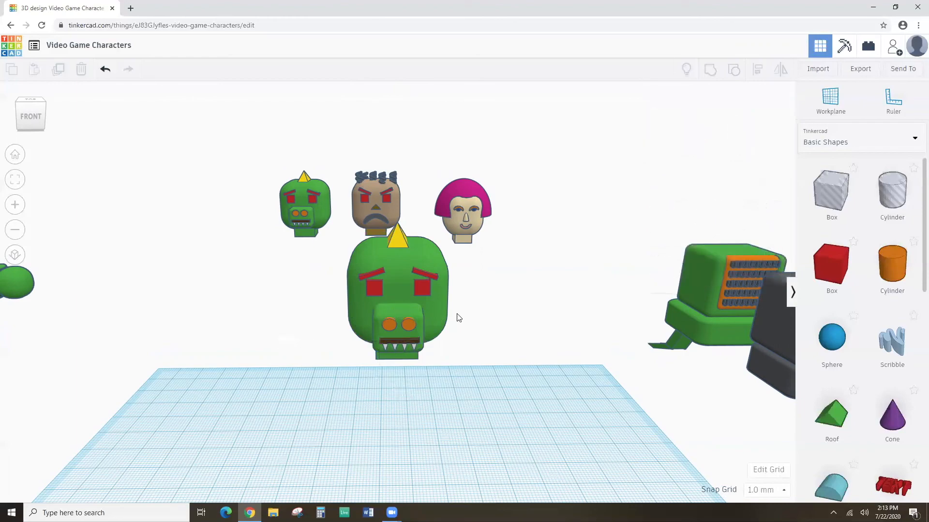
pyautogui.moveTo(456, 310)
pyautogui.mouseDown(button='right')
pyautogui.moveTo(458, 320)
pyautogui.moveTo(445, 300)
pyautogui.moveTo(445, 317)
pyautogui.mouseUp(button='right')
pyautogui.click(403, 248)
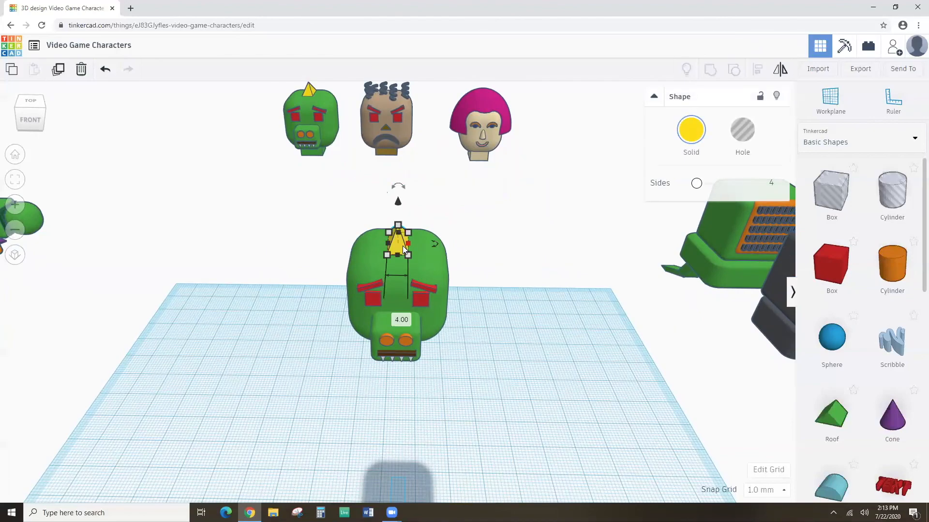
# Delete the yellow horn and select the right eyebrow.
pyautogui.press('Delete')
pyautogui.moveTo(425, 288); pyautogui.dragTo(426, 254, button='right')
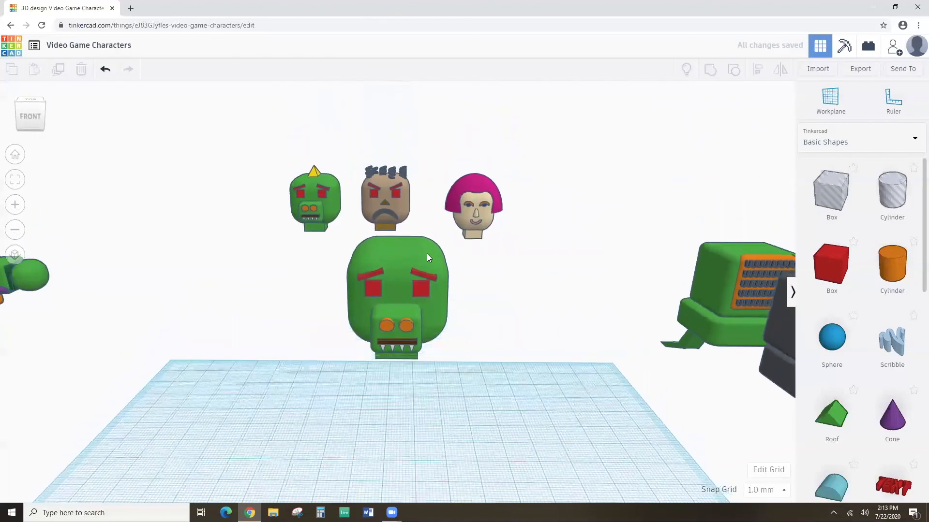
pyautogui.click(416, 265)
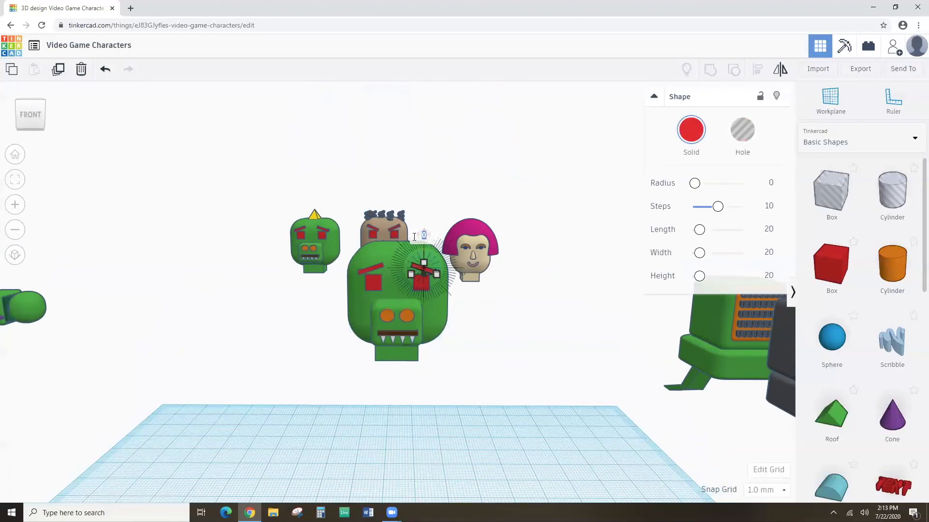
pyautogui.scroll(2, 432, 235)
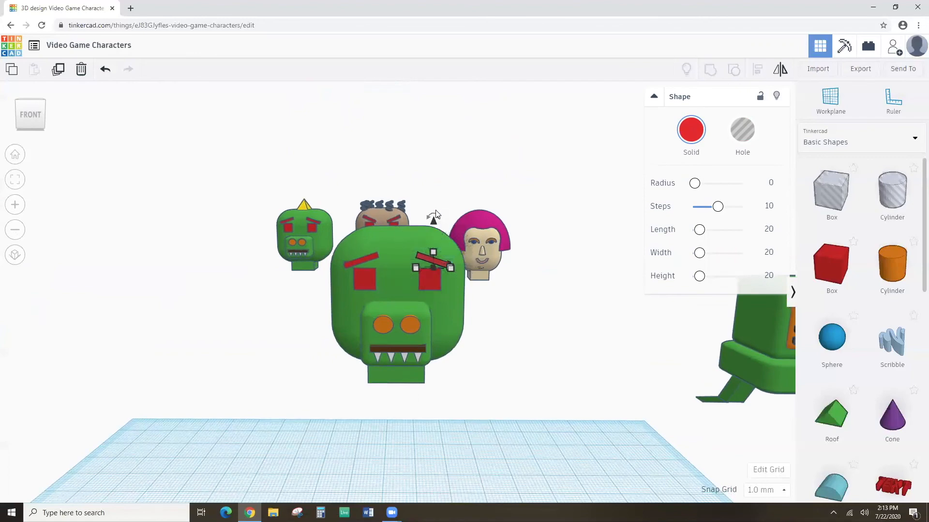
pyautogui.scroll(4, 440, 217)
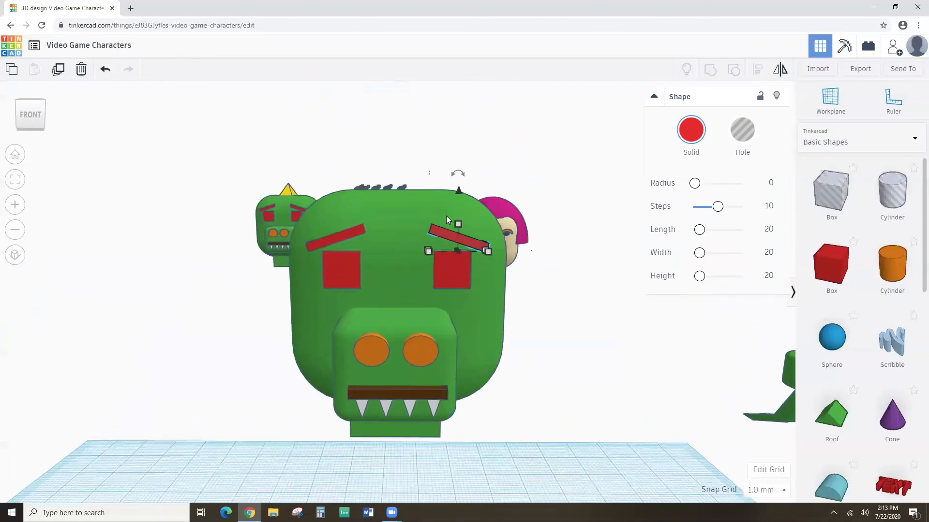
# Rotate the right eyebrow to about -39° from a top-down view.
pyautogui.click(463, 159)
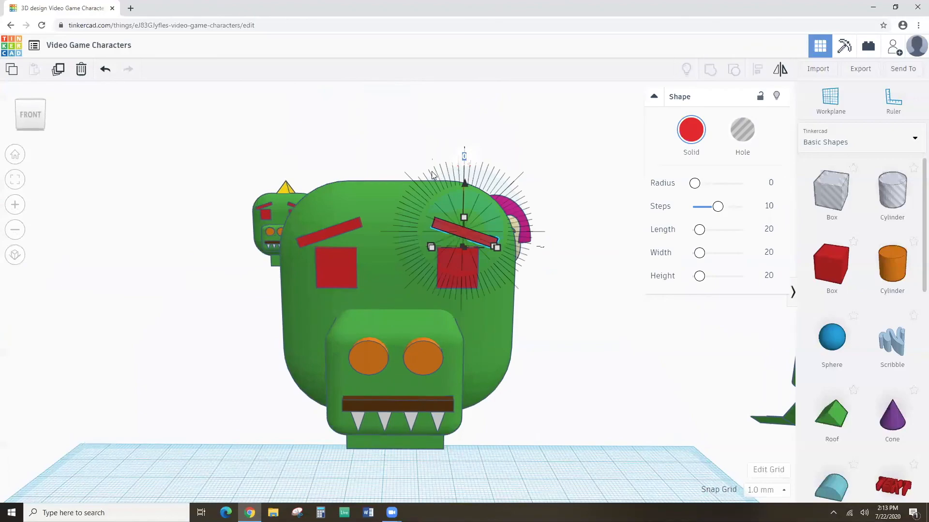
pyautogui.scroll(-5, 470, 162)
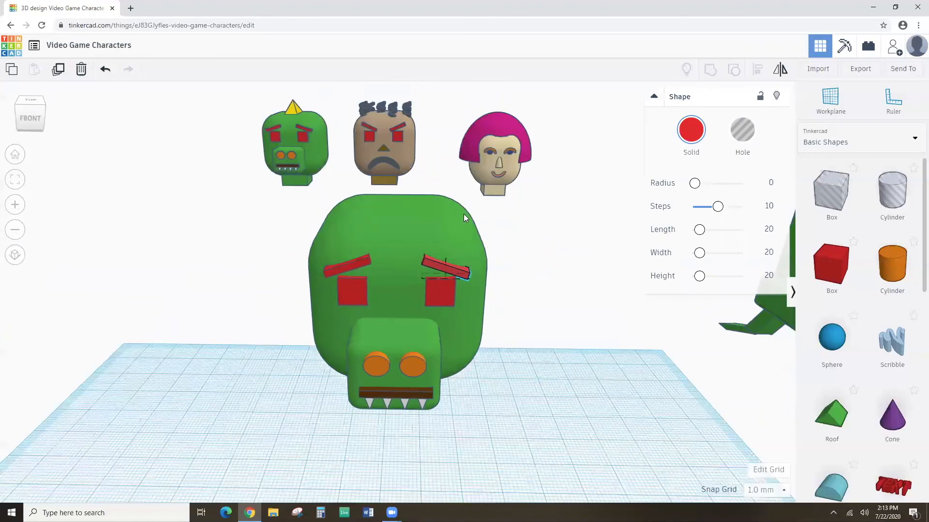
pyautogui.moveTo(463, 214); pyautogui.dragTo(465, 242, button='right')
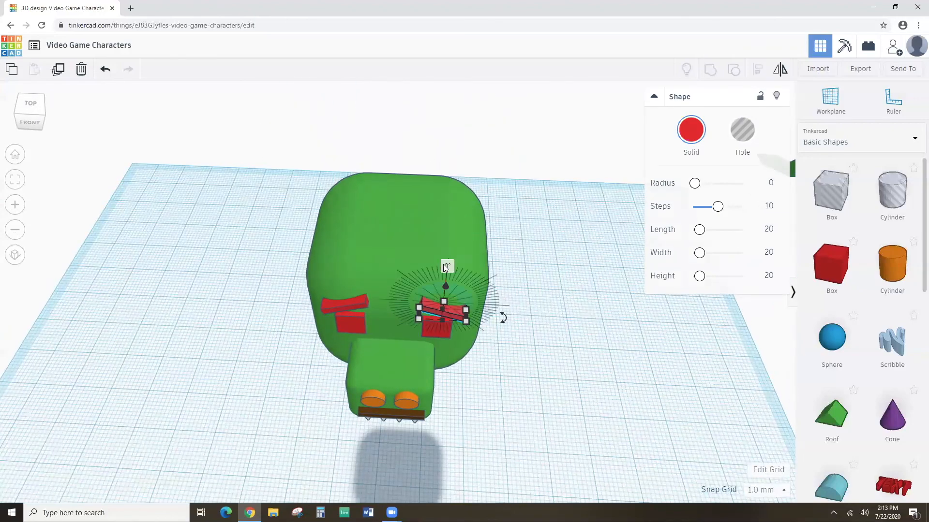
pyautogui.scroll(5, 443, 264)
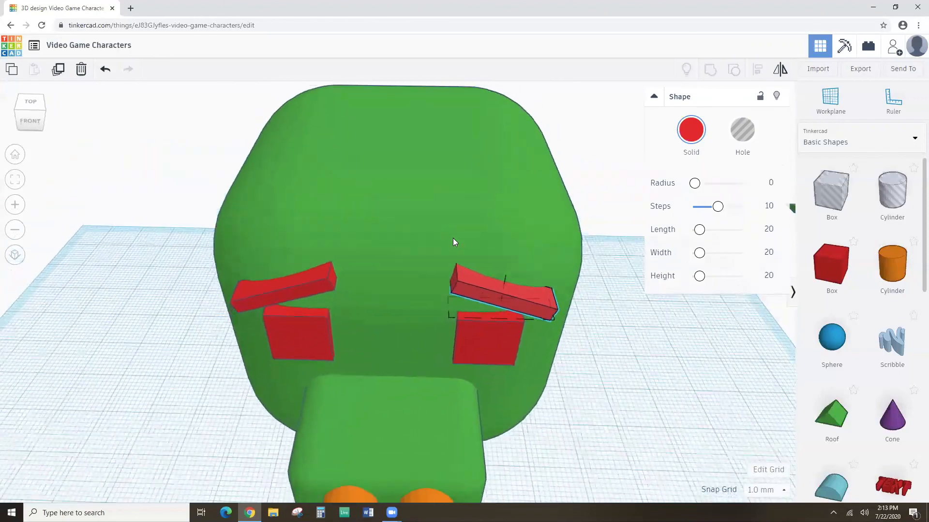
pyautogui.moveTo(514, 163)
pyautogui.moveTo(515, 160); pyautogui.dragTo(437, 178)
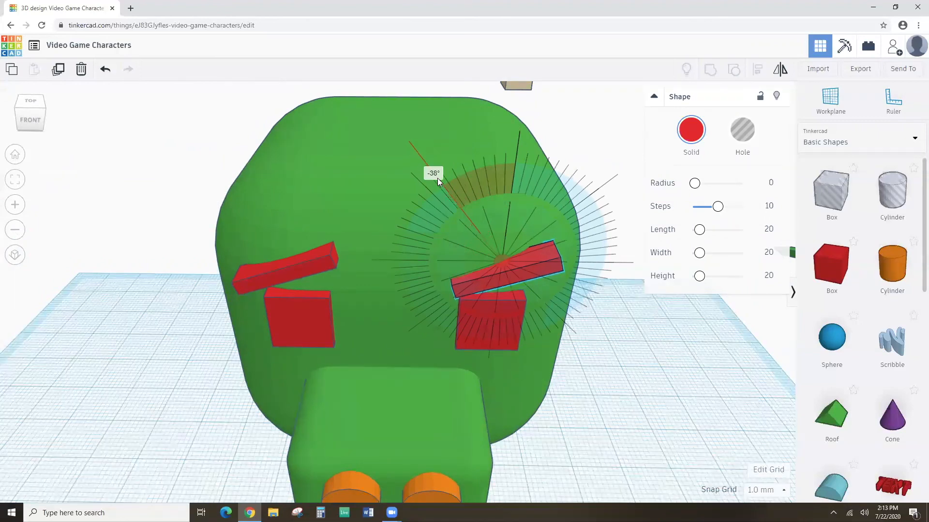
# Tilt the left eyebrow to 37° in the opposite direction.
pyautogui.click(320, 247)
pyautogui.moveTo(276, 157); pyautogui.dragTo(353, 188)
pyautogui.moveTo(348, 186); pyautogui.dragTo(350, 188)
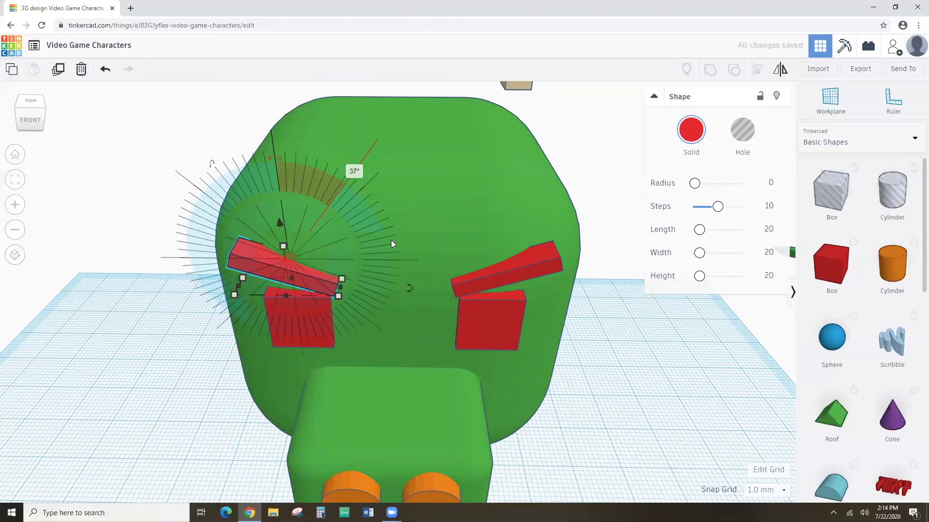
pyautogui.scroll(-5, 401, 252)
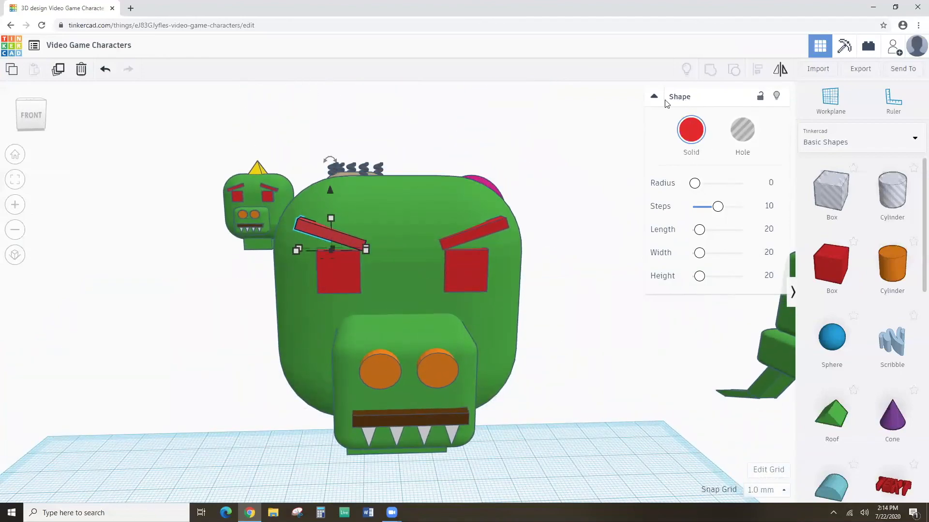
# Colour both eyebrows dark magenta from the preset swatches.
pyautogui.click(683, 132)
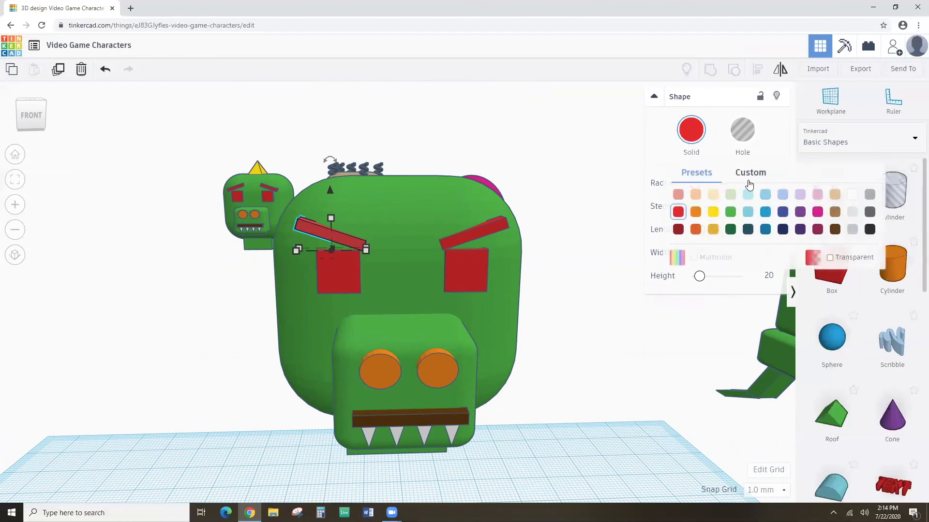
pyautogui.click(749, 175)
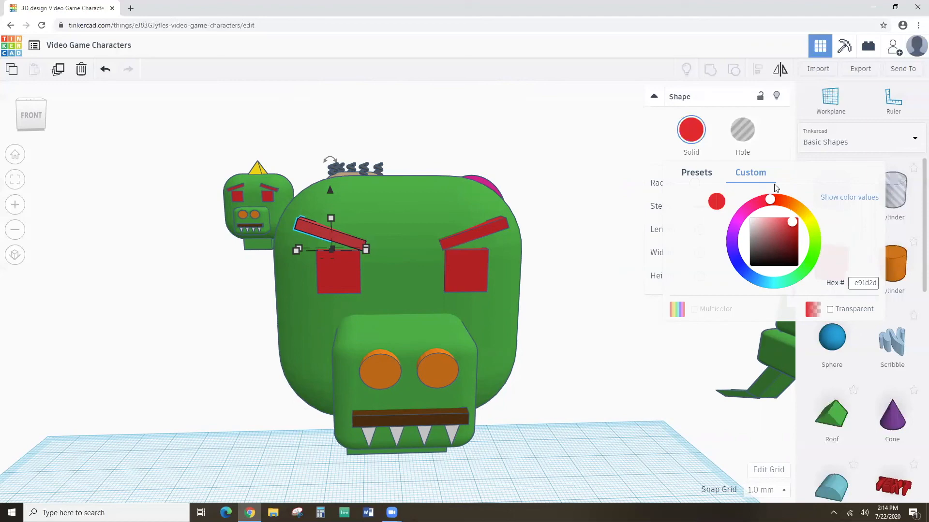
pyautogui.click(696, 174)
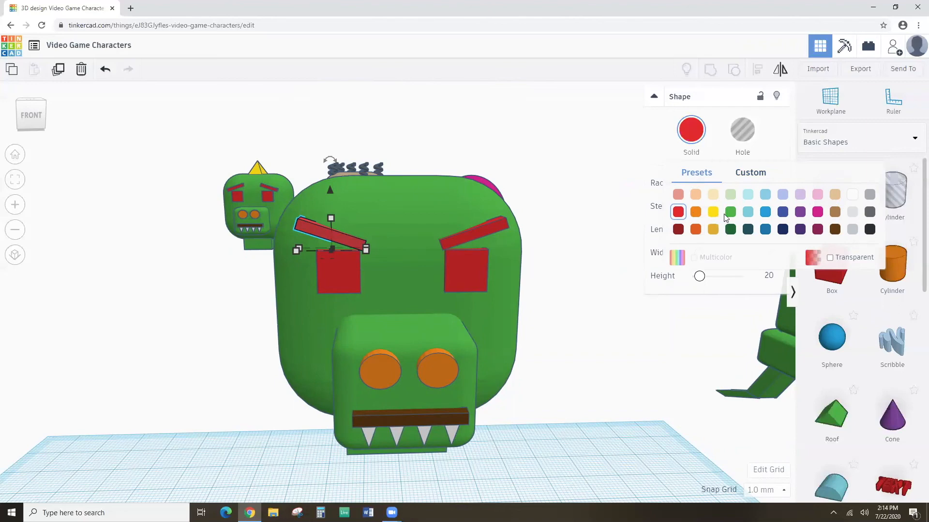
pyautogui.click(818, 229)
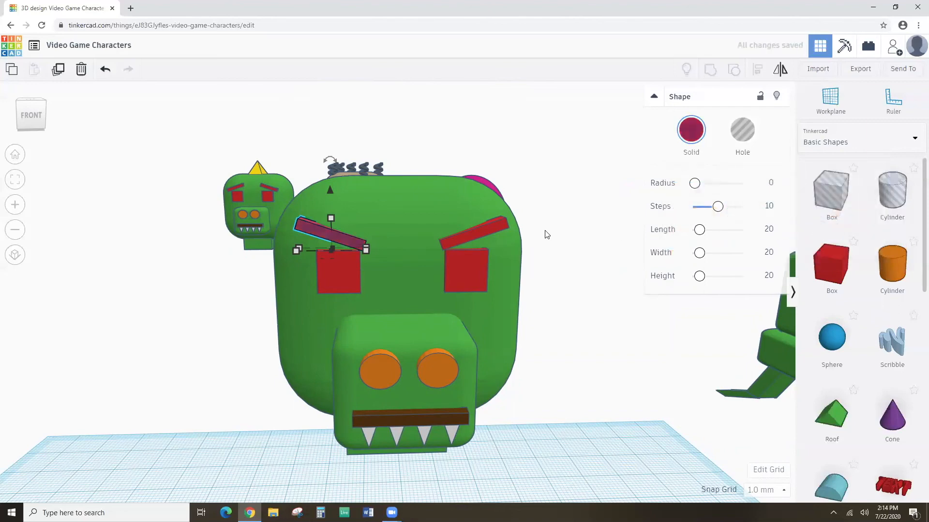
pyautogui.click(490, 225)
pyautogui.click(691, 130)
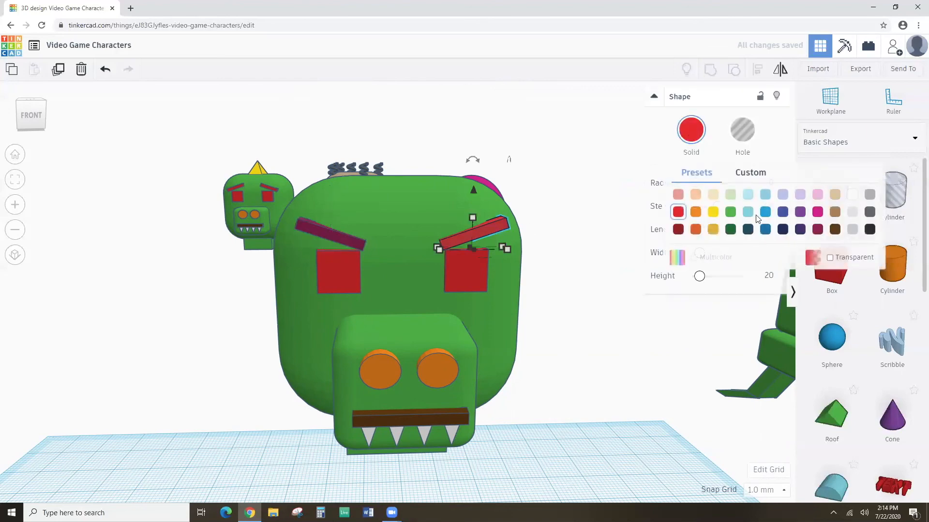
pyautogui.click(817, 230)
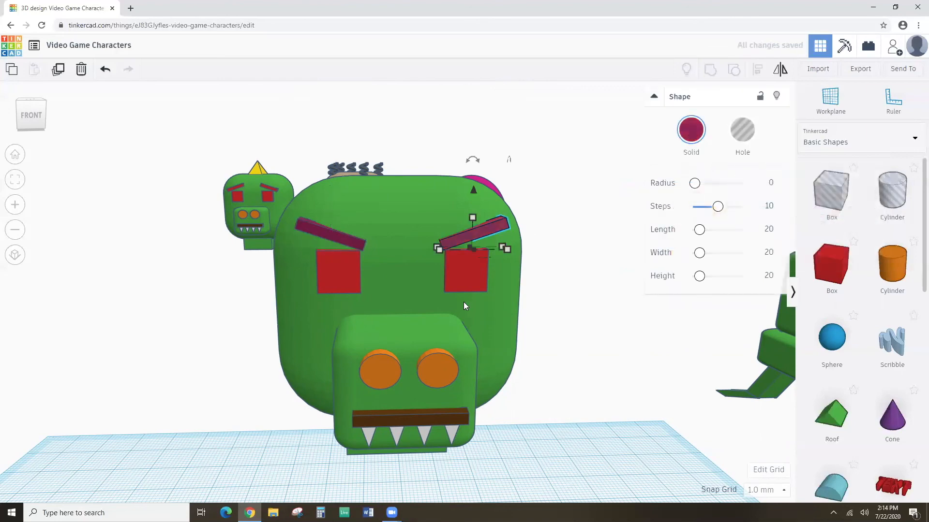
# Make the left orange eye dark magenta as well.
pyautogui.moveTo(462, 302); pyautogui.dragTo(397, 335, button='right')
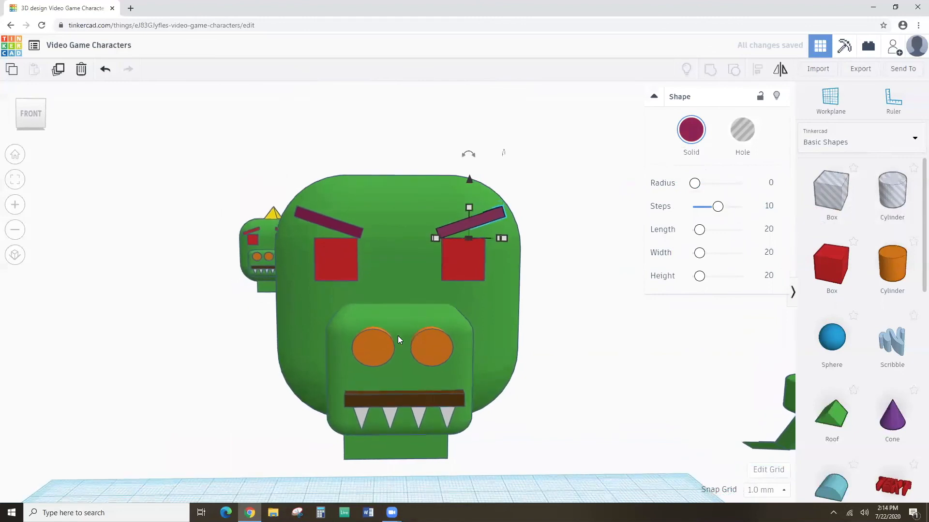
pyautogui.click(384, 343)
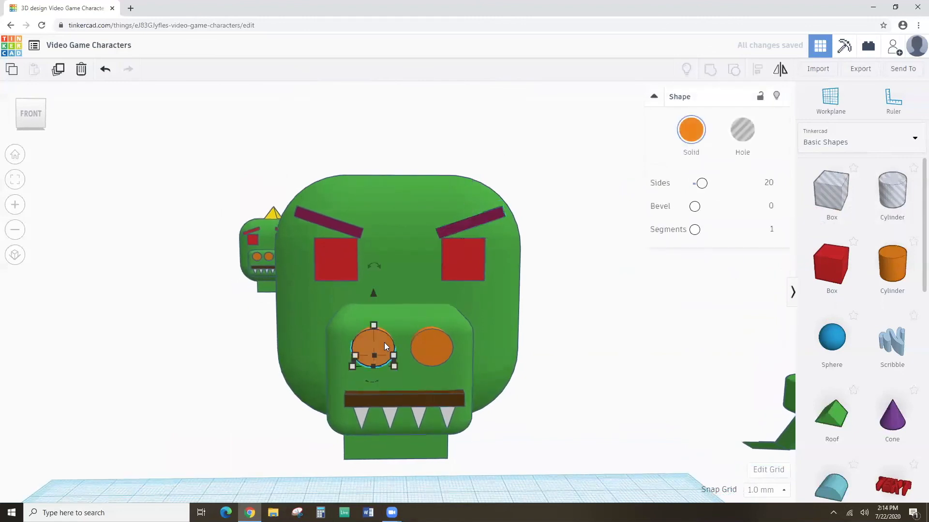
pyautogui.click(695, 137)
pyautogui.click(819, 230)
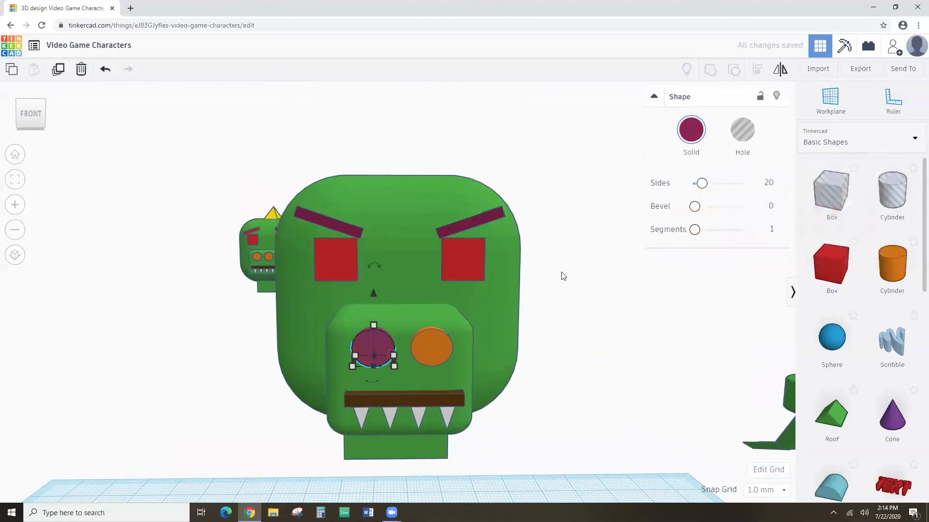
pyautogui.click(431, 343)
# Make the right orange eye dark magenta to match.
pyautogui.click(691, 134)
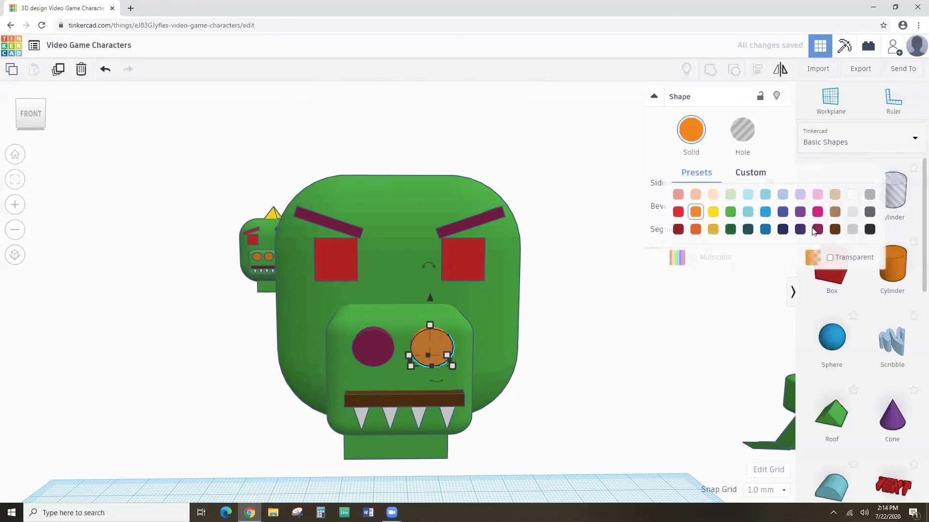
pyautogui.click(800, 229)
pyautogui.moveTo(669, 291); pyautogui.dragTo(390, 370, button='right')
# Colour the first three white teeth red one by one, leaving the fourth white.
pyautogui.click(363, 382)
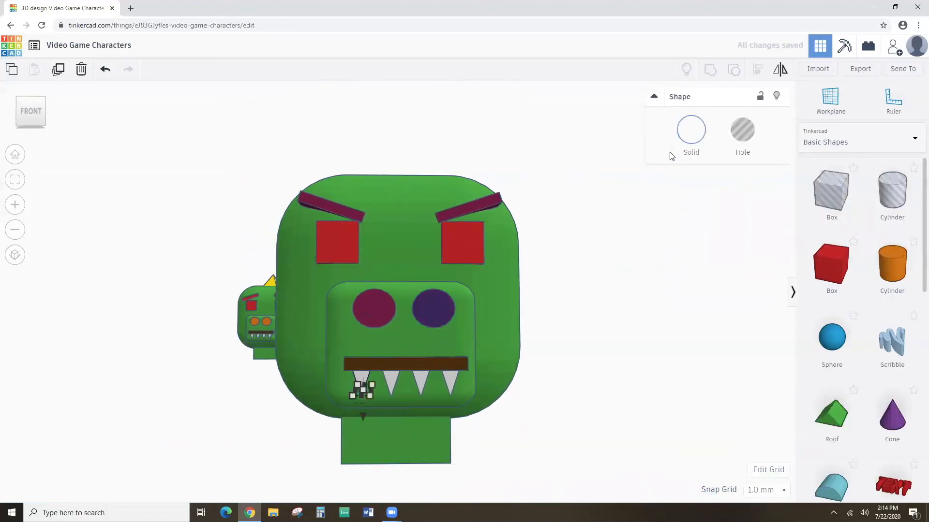
pyautogui.click(691, 135)
pyautogui.click(679, 212)
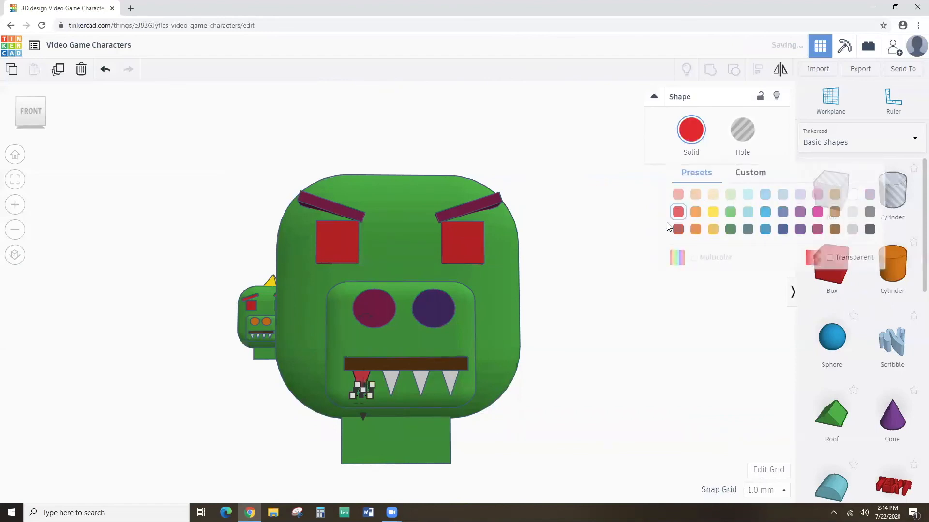
pyautogui.click(391, 382)
pyautogui.click(693, 129)
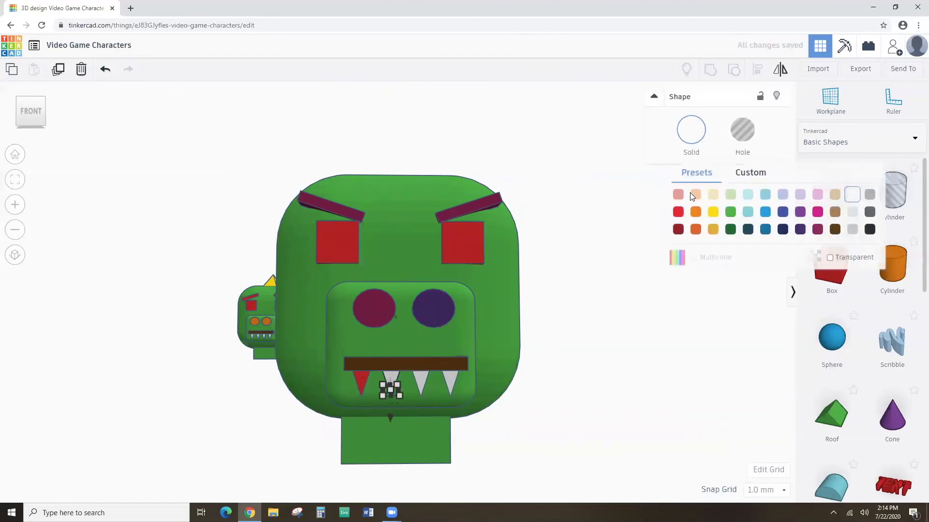
pyautogui.click(680, 212)
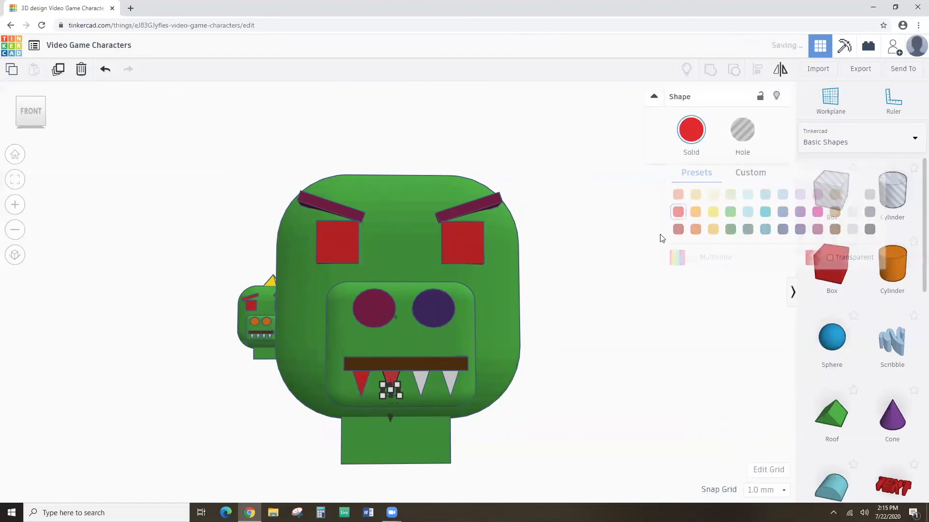
pyautogui.click(423, 379)
pyautogui.click(691, 130)
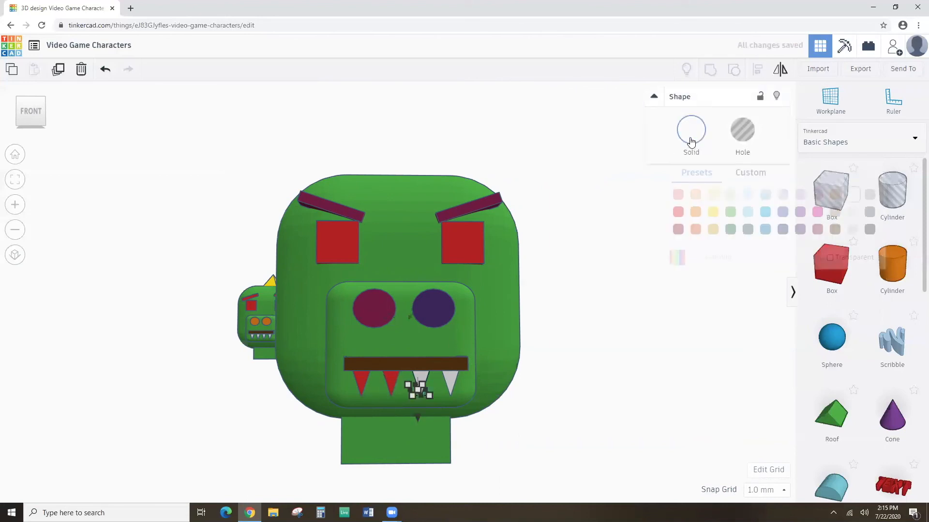
pyautogui.click(679, 212)
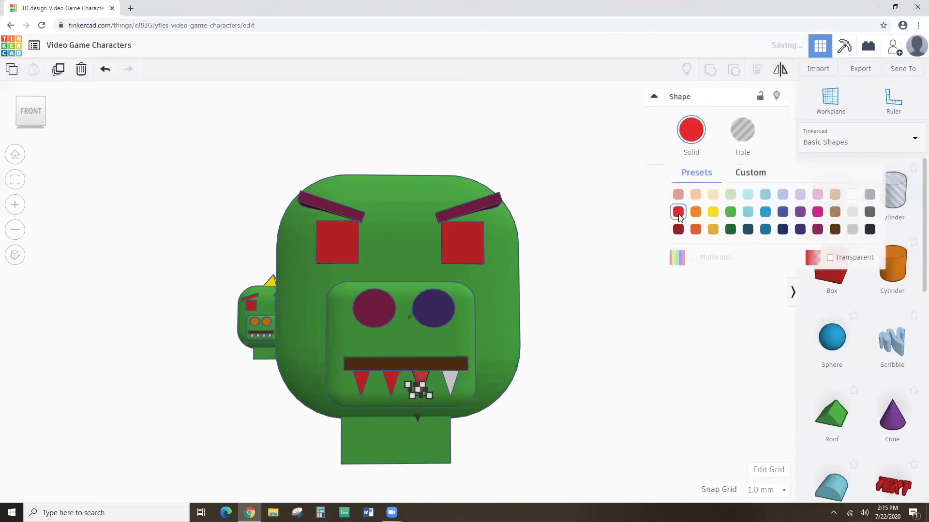
pyautogui.click(451, 378)
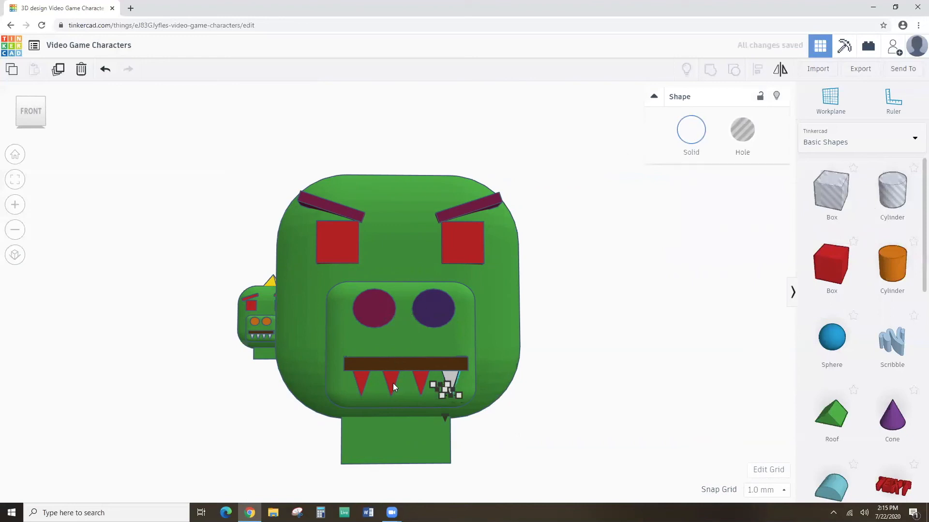
pyautogui.click(539, 389)
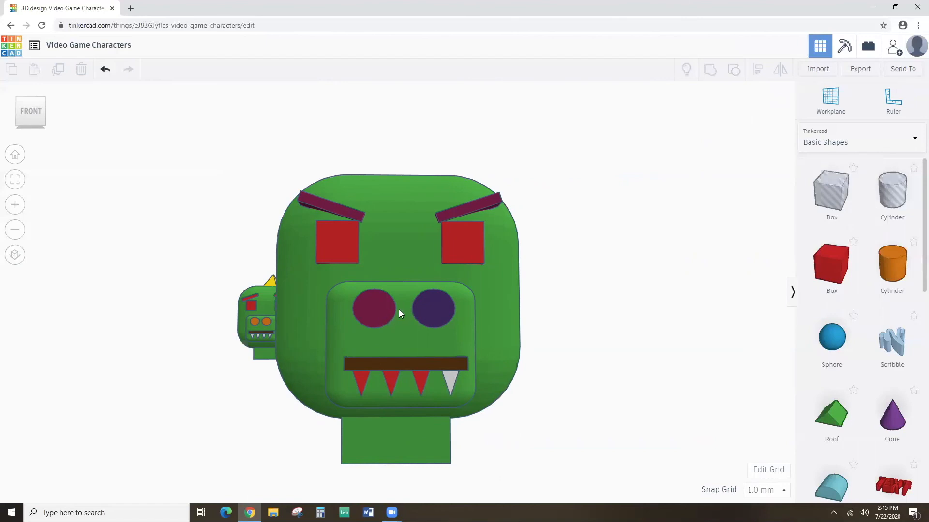
# Shift-select all four teeth and colour them red together.
pyautogui.click(452, 375)
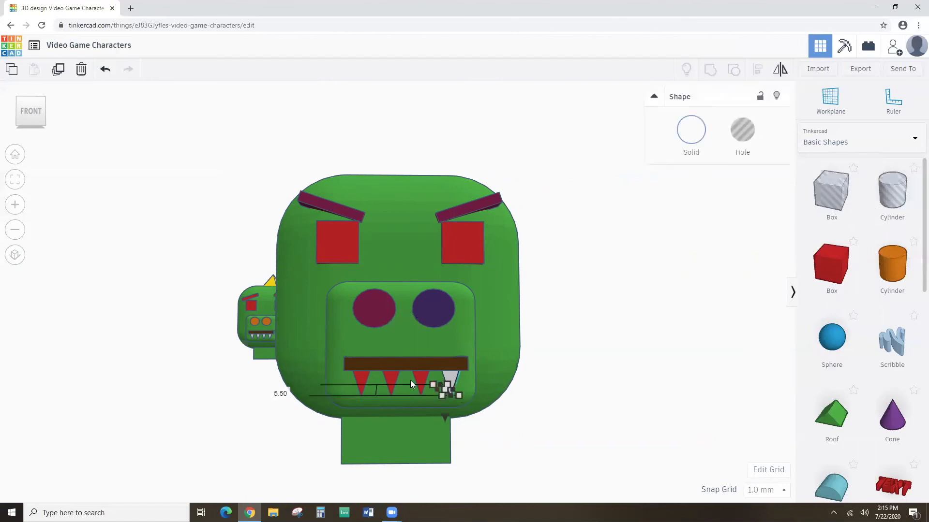
pyautogui.keyDown('shift'); pyautogui.click(416, 375); pyautogui.keyUp('shift')
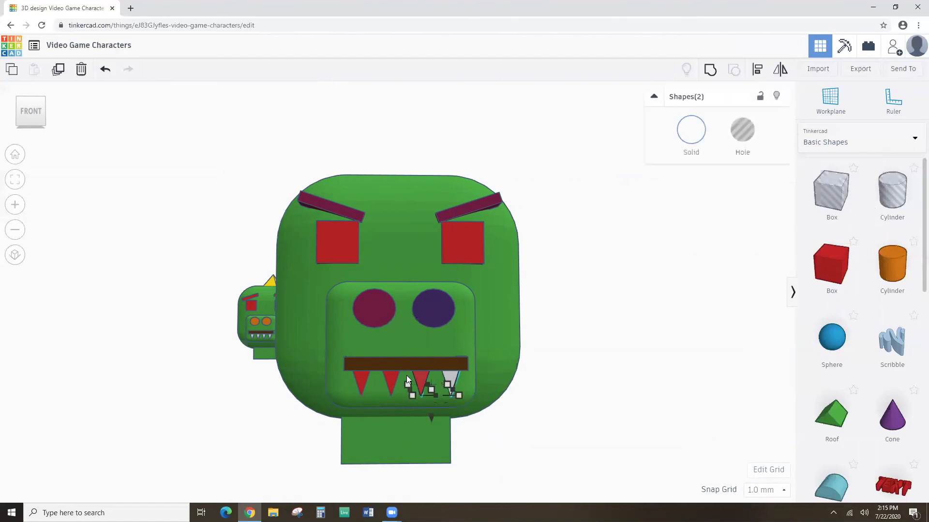
pyautogui.click(527, 385)
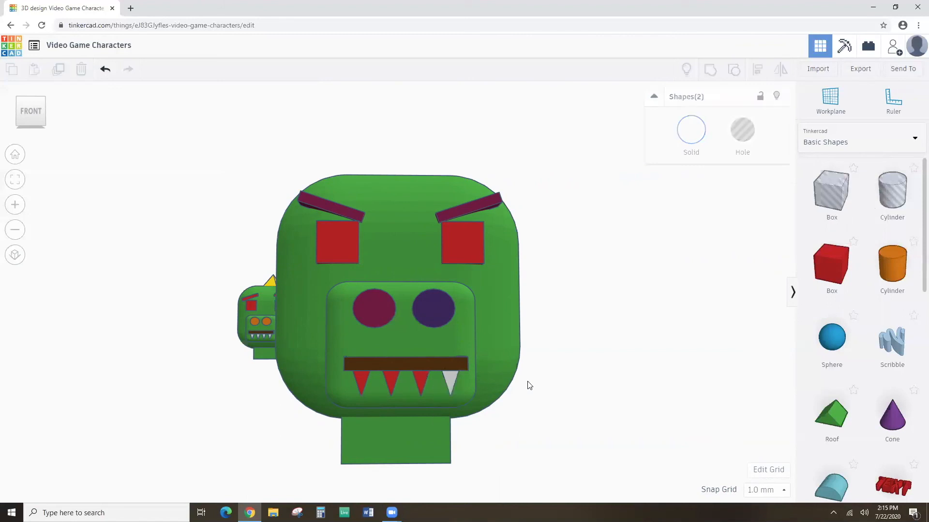
pyautogui.click(450, 378)
pyautogui.keyDown('shift'); pyautogui.click(421, 373); pyautogui.keyUp('shift')
pyautogui.keyDown('shift'); pyautogui.click(390, 375); pyautogui.keyUp('shift')
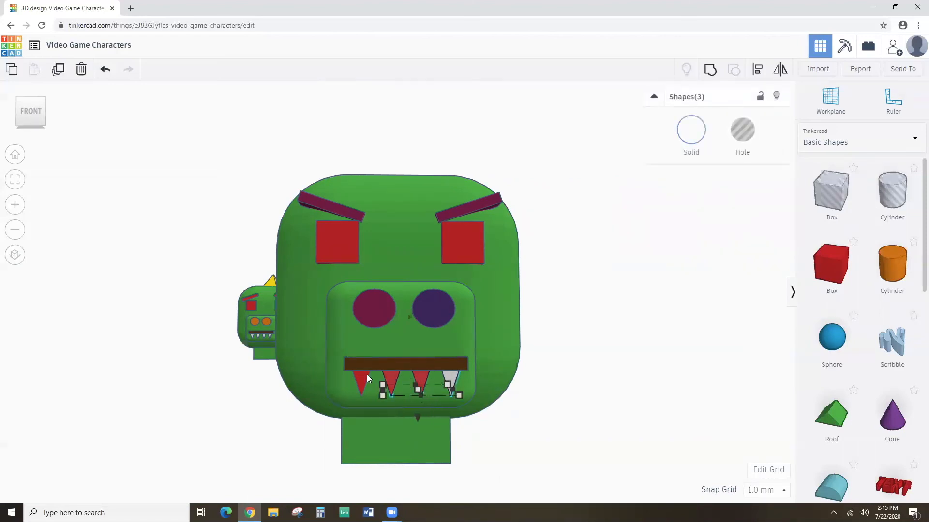
pyautogui.keyDown('shift'); pyautogui.click(358, 374); pyautogui.keyUp('shift')
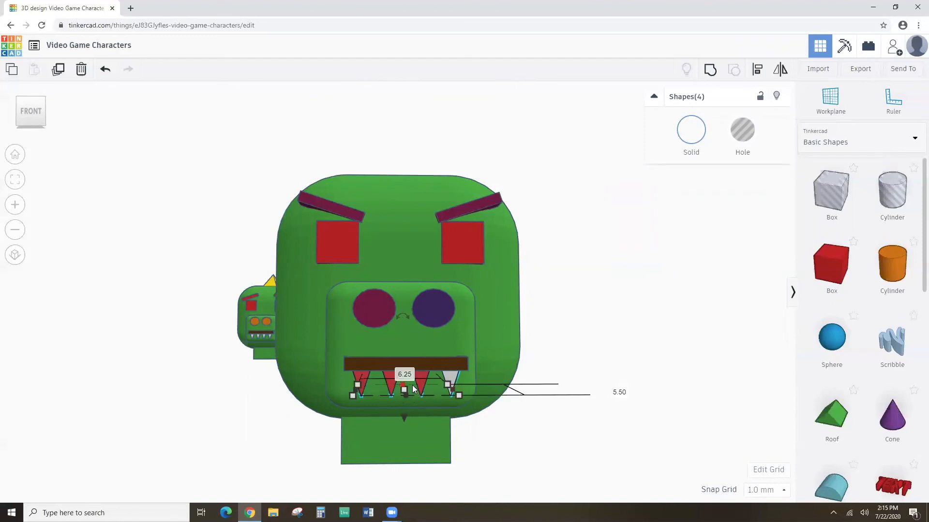
pyautogui.click(692, 133)
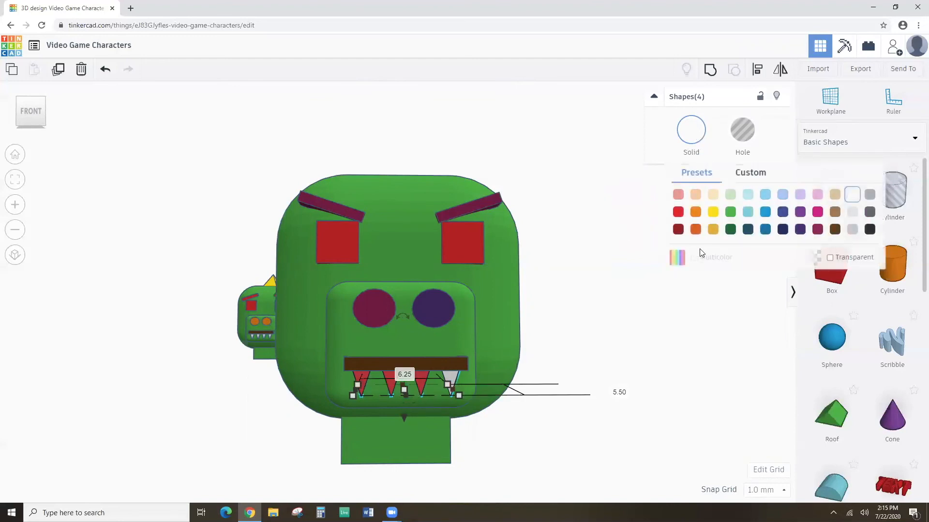
pyautogui.click(678, 212)
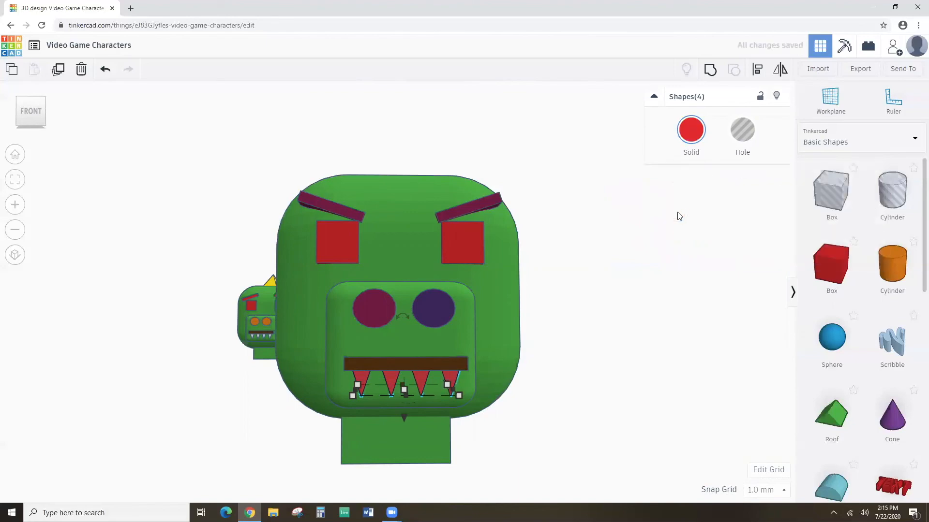
pyautogui.click(590, 344)
pyautogui.moveTo(565, 373); pyautogui.dragTo(578, 357, button='right')
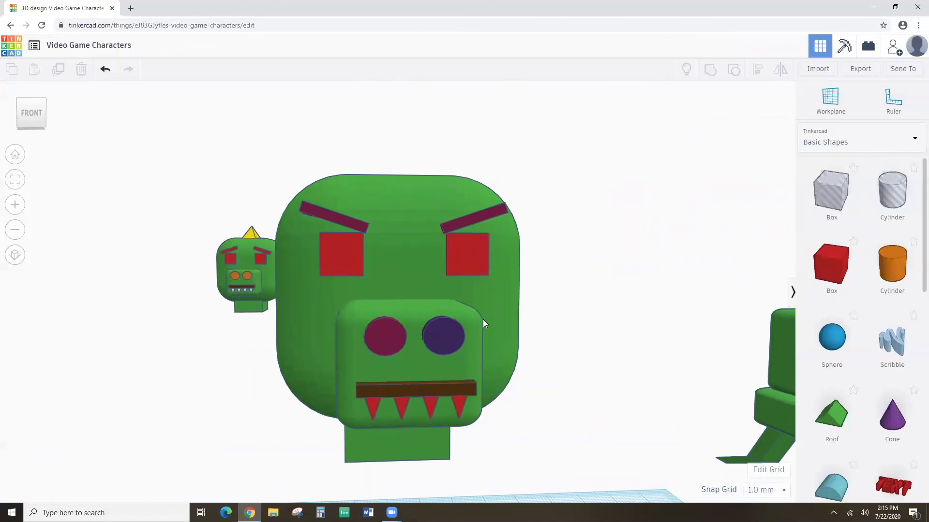
# Zoom out, tilt the view, and box-select all 14 pieces of the green head.
pyautogui.scroll(-5, 489, 311)
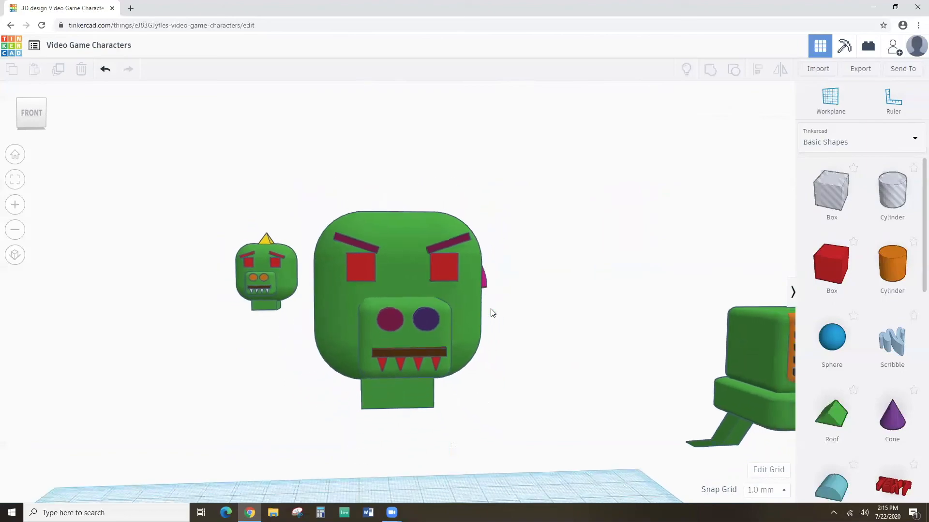
pyautogui.moveTo(519, 322); pyautogui.dragTo(526, 300, button='right')
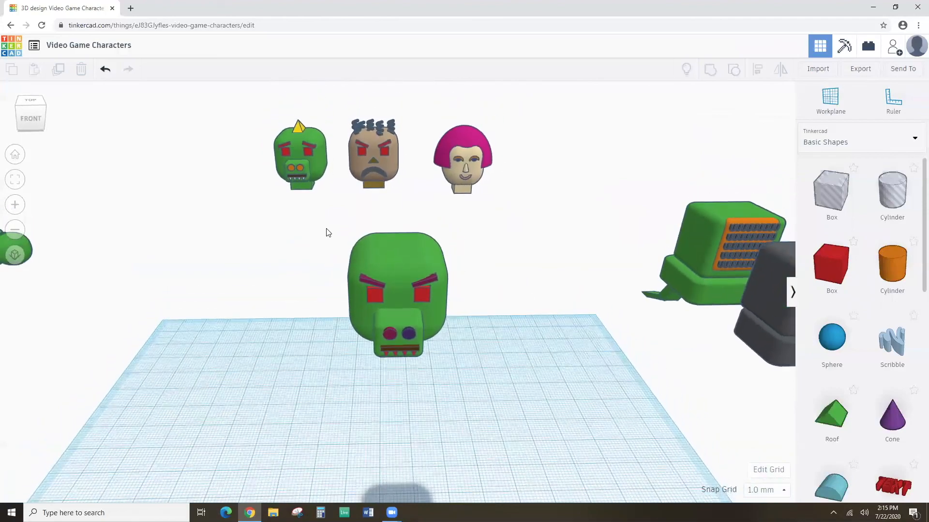
pyautogui.moveTo(327, 229)
pyautogui.mouseDown()
pyautogui.moveTo(430, 347)
pyautogui.moveTo(462, 367)
pyautogui.moveTo(330, 228)
pyautogui.moveTo(371, 274)
pyautogui.moveTo(321, 236)
pyautogui.mouseUp()
pyautogui.moveTo(332, 238); pyautogui.dragTo(493, 380)
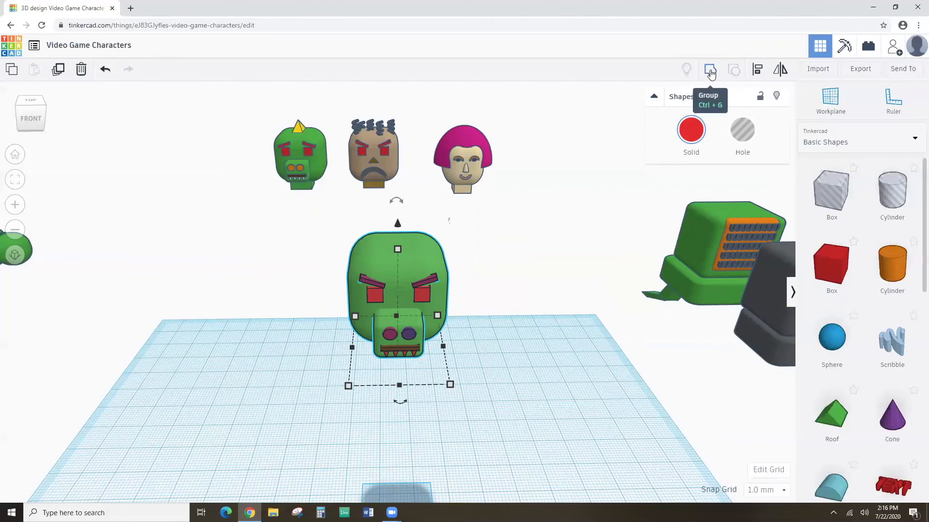
# Group the head pieces with Ctrl+G and enable Multicolor to keep green, magenta and red.
pyautogui.hotkey('ctrl', 'g')
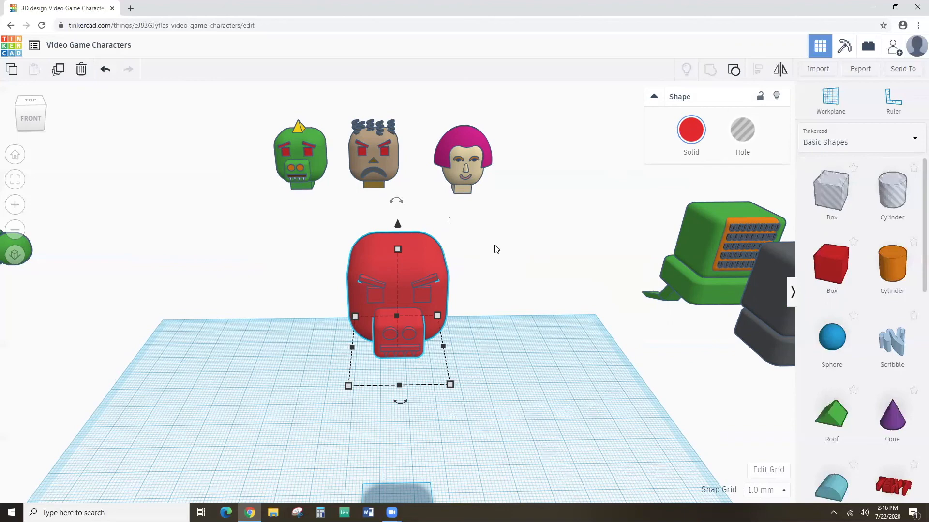
pyautogui.click(692, 131)
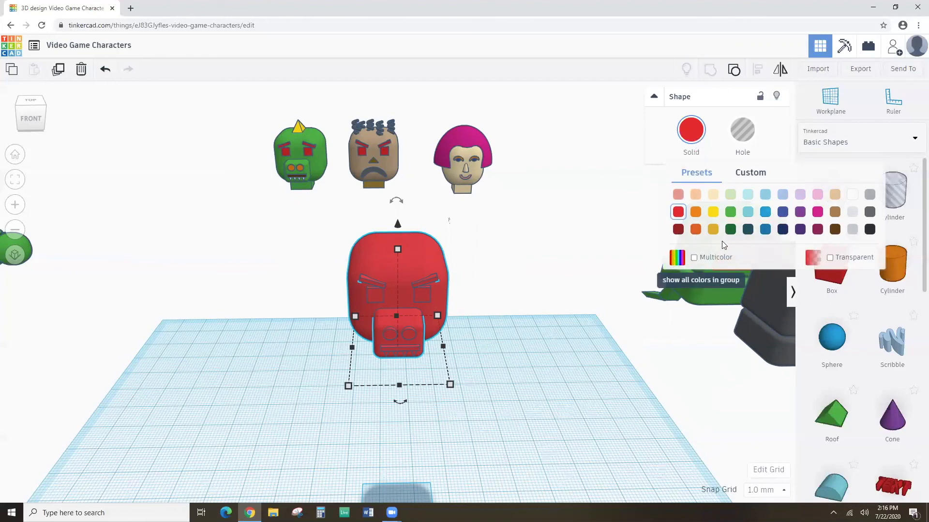
pyautogui.click(694, 258)
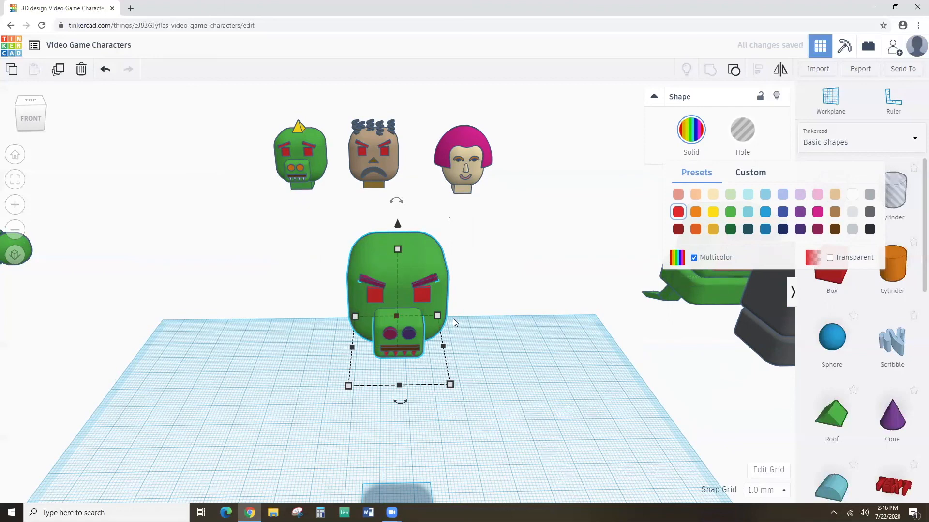
pyautogui.click(500, 299)
pyautogui.moveTo(451, 341)
pyautogui.mouseDown(button='right')
pyautogui.moveTo(450, 300)
pyautogui.moveTo(458, 346)
pyautogui.mouseUp(button='right')
pyautogui.scroll(-5, 458, 346)
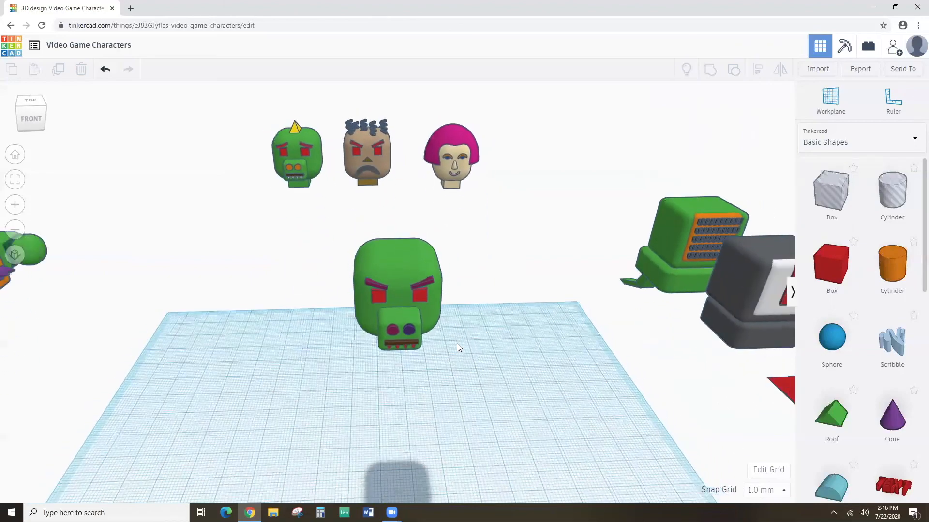
# Drag the grey red-striped body beneath the green head at the workplane centre, then box-select both.
pyautogui.scroll(-3, 457, 343)
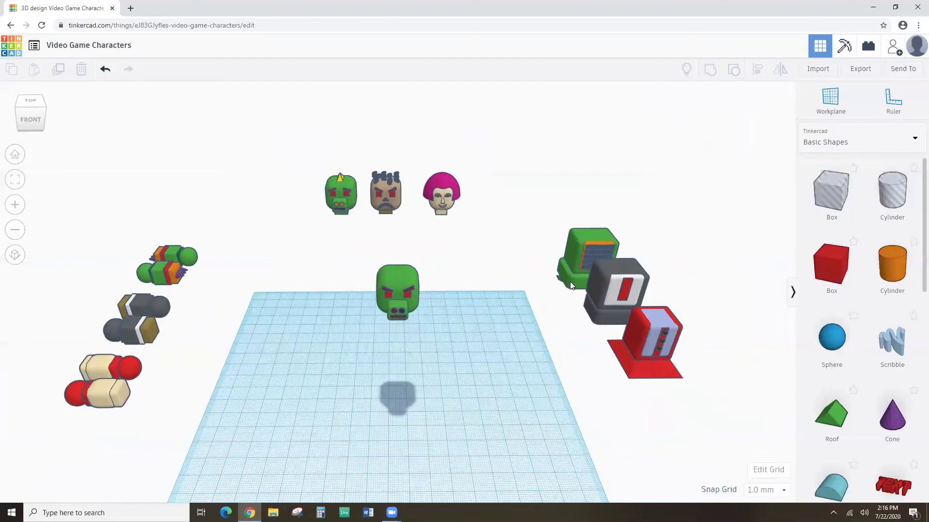
pyautogui.click(614, 271)
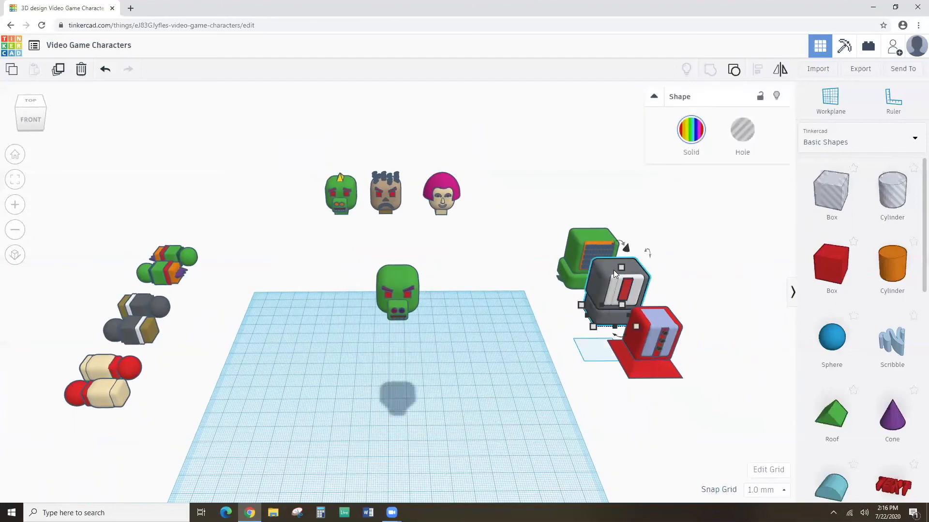
pyautogui.moveTo(613, 270); pyautogui.dragTo(388, 316)
pyautogui.moveTo(331, 249); pyautogui.dragTo(473, 388)
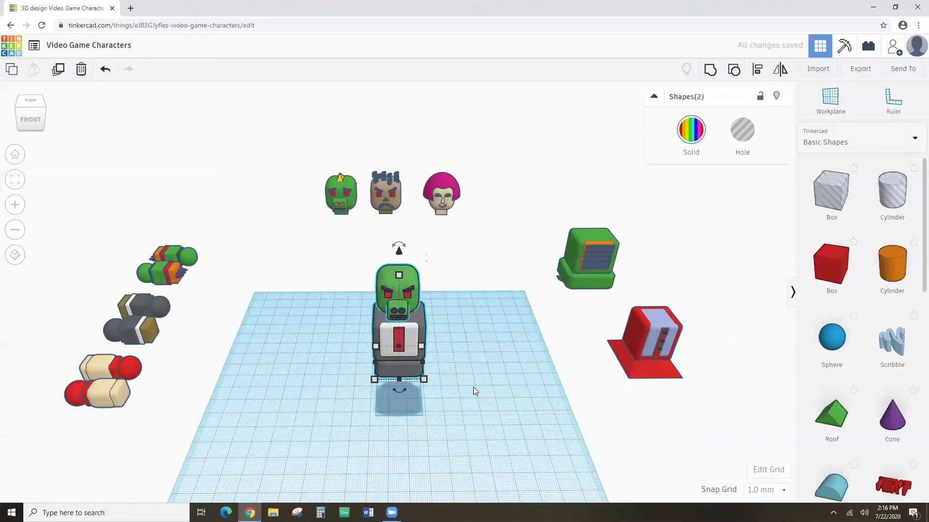
pyautogui.click(362, 311)
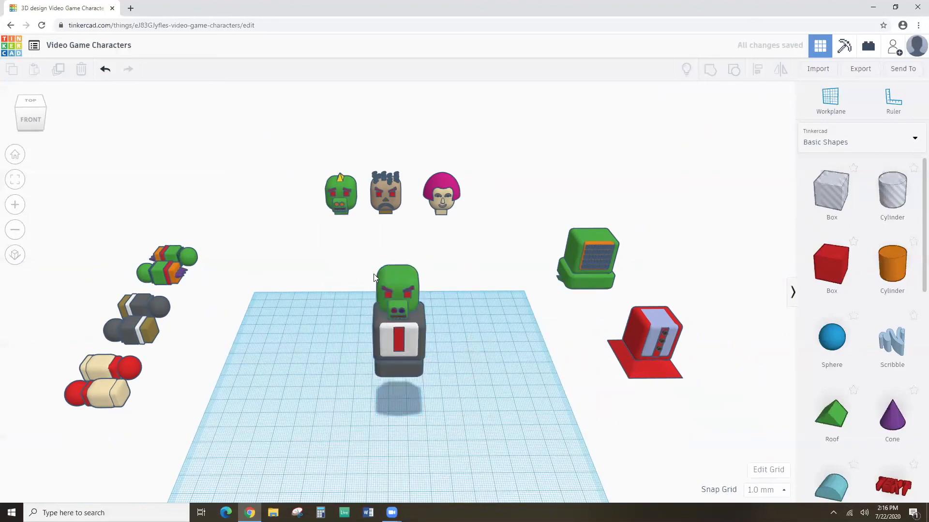
pyautogui.moveTo(374, 256); pyautogui.dragTo(444, 394)
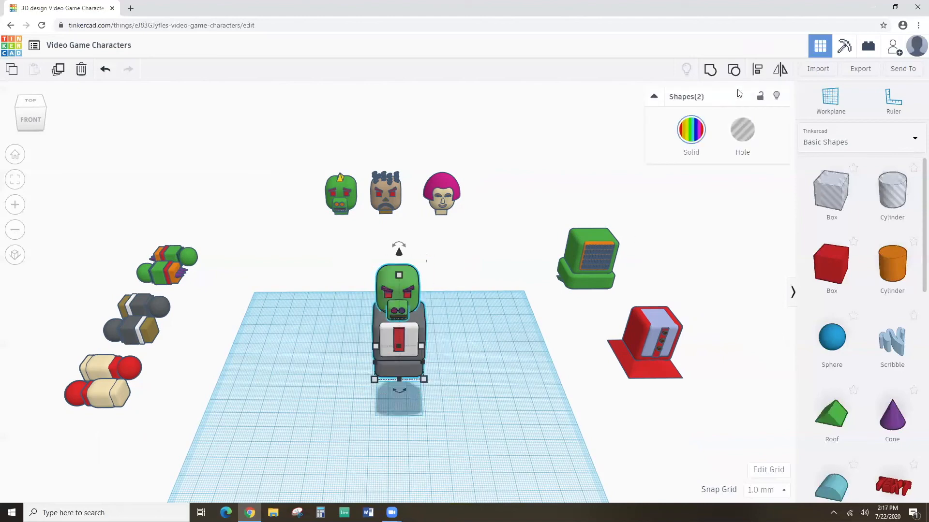
pyautogui.click(756, 71)
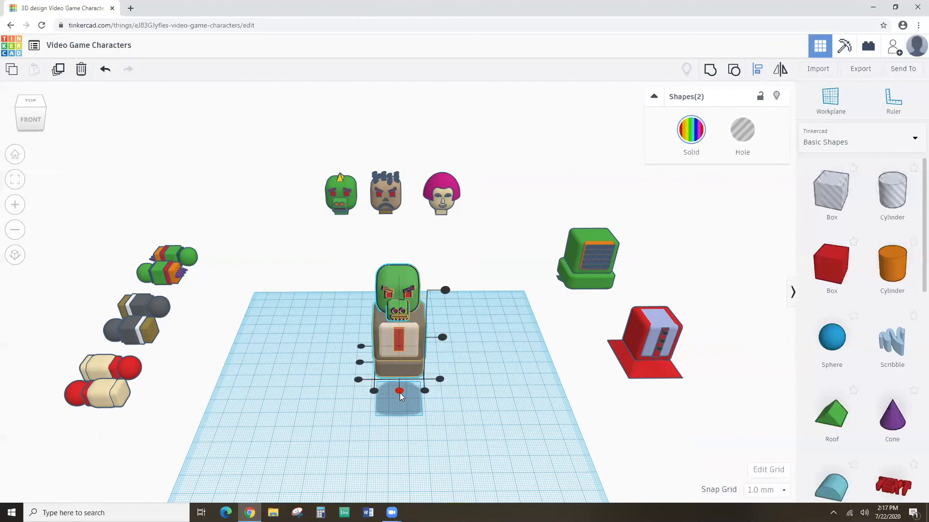
pyautogui.click(400, 391)
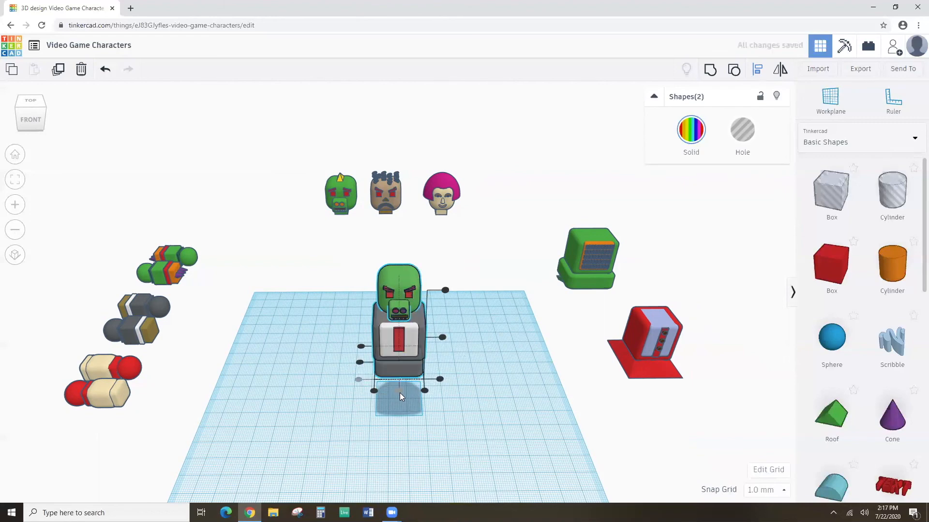
pyautogui.click(361, 365)
pyautogui.moveTo(332, 380)
pyautogui.mouseDown(button='right')
pyautogui.moveTo(539, 325)
pyautogui.moveTo(480, 346)
pyautogui.moveTo(364, 357)
pyautogui.moveTo(345, 377)
pyautogui.mouseUp(button='right')
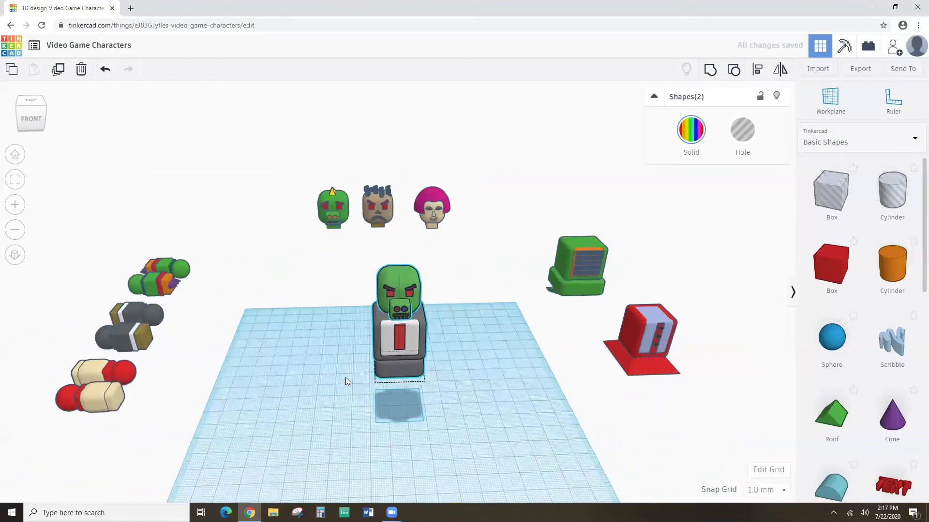
pyautogui.click(342, 297)
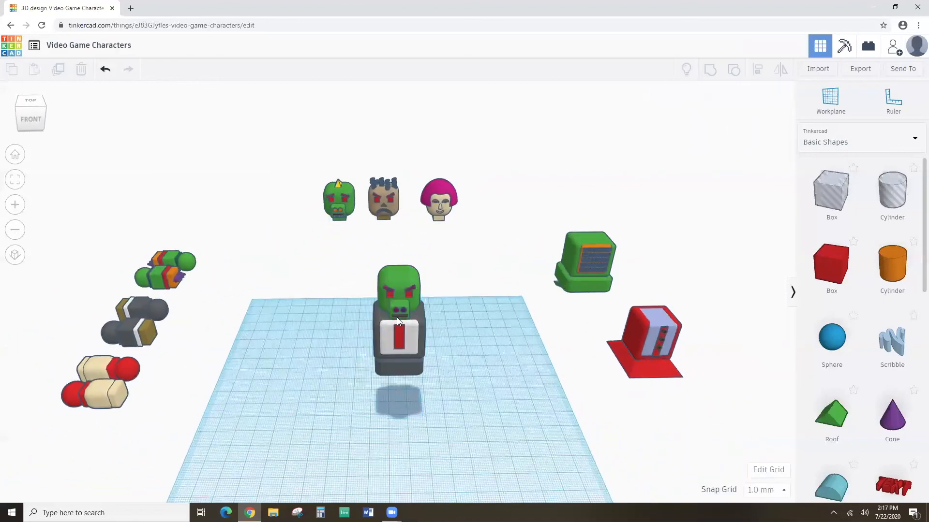
pyautogui.moveTo(375, 261); pyautogui.dragTo(466, 382)
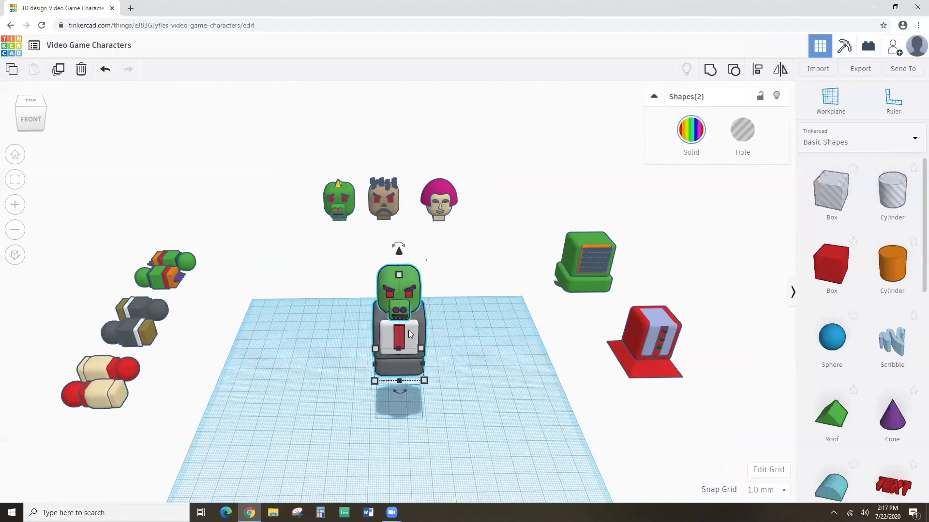
pyautogui.click(757, 69)
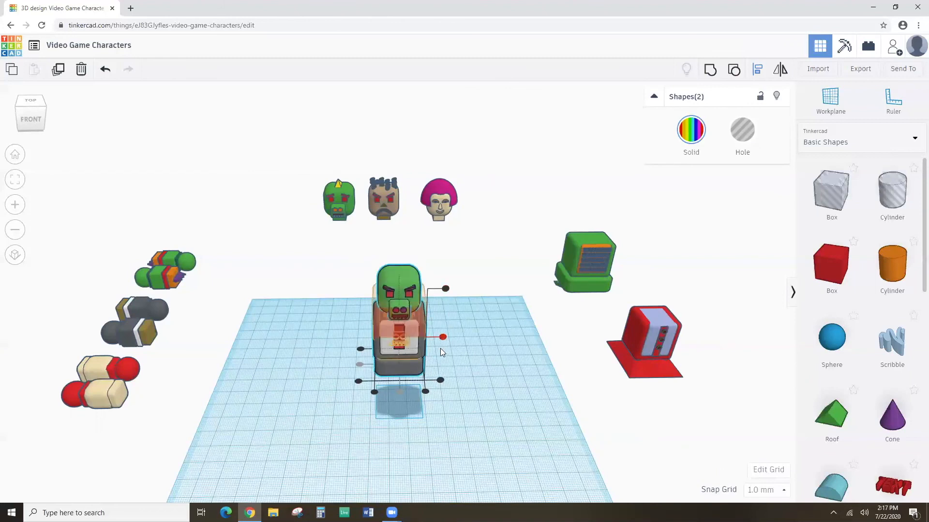
pyautogui.click(399, 390)
pyautogui.scroll(2, 372, 376)
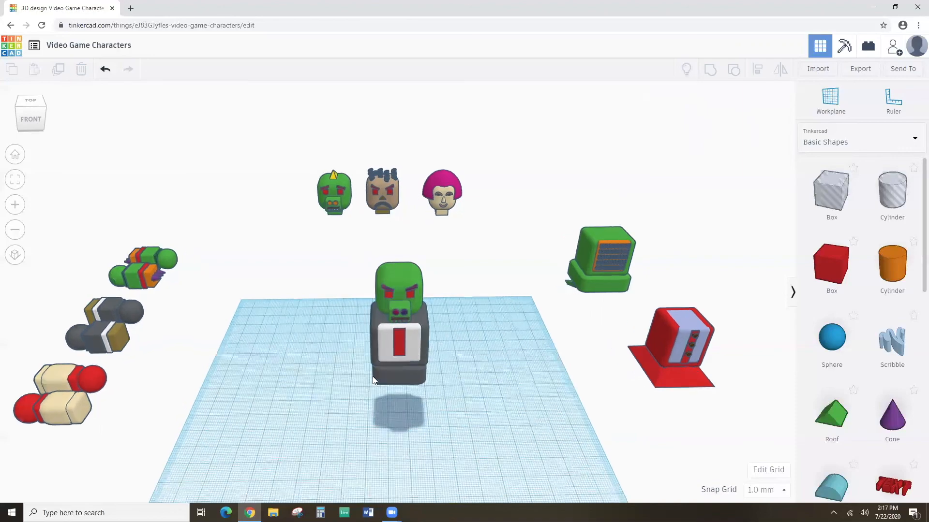
pyautogui.scroll(-2, 372, 376)
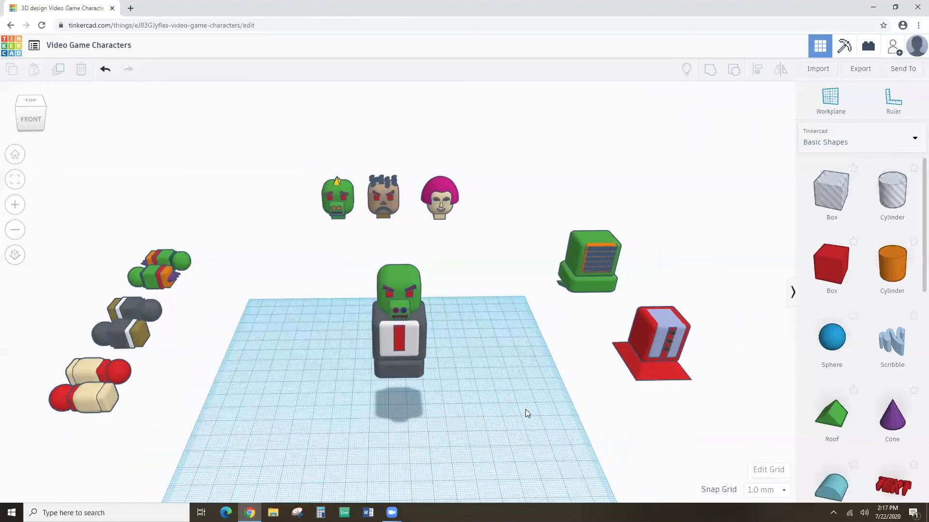
pyautogui.scroll(2, 406, 375)
# From a side view, nudge the green head forward with the Right arrow key.
pyautogui.moveTo(349, 410); pyautogui.dragTo(569, 363, button='right')
pyautogui.scroll(-2, 570, 365)
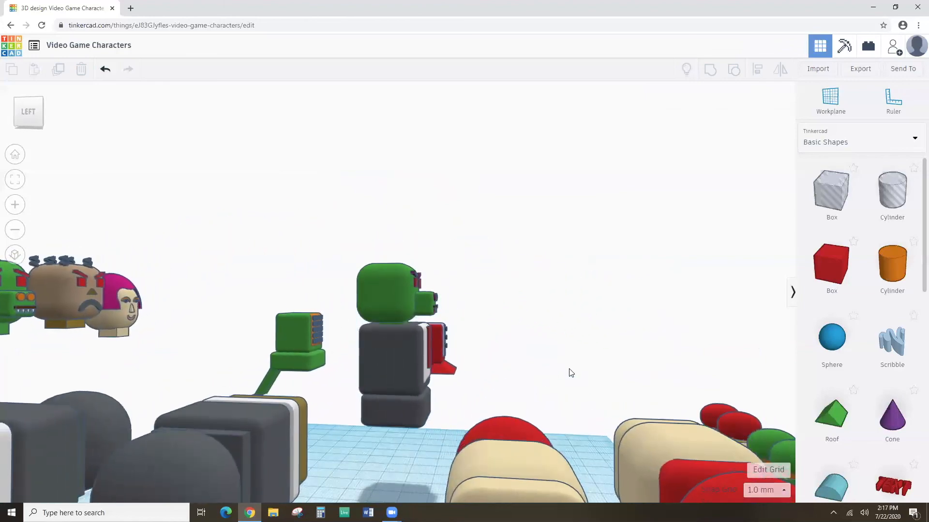
pyautogui.click(389, 301)
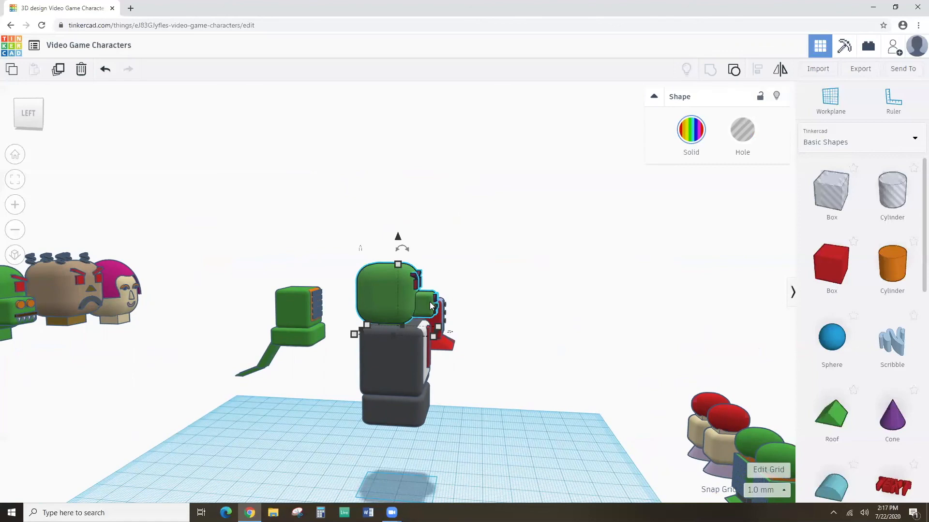
pyautogui.press('Right')
pyautogui.press('Right')
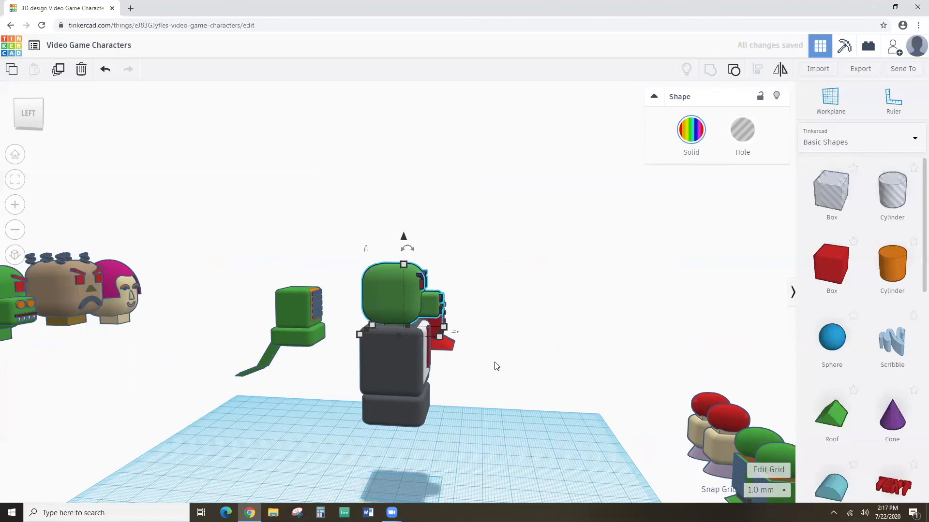
pyautogui.moveTo(497, 369); pyautogui.dragTo(280, 381, button='right')
pyautogui.scroll(-3, 278, 378)
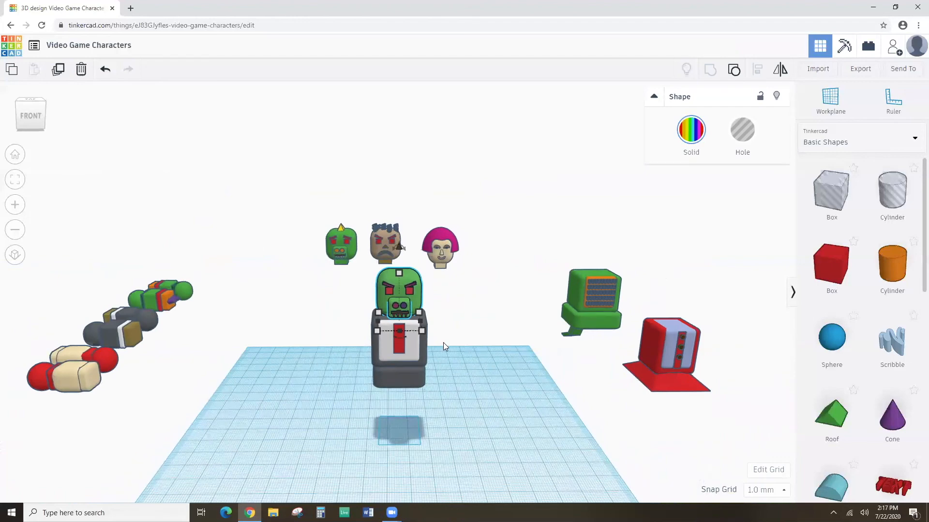
# Ungroup the character's body and recolour the red tie blue.
pyautogui.scroll(3, 431, 378)
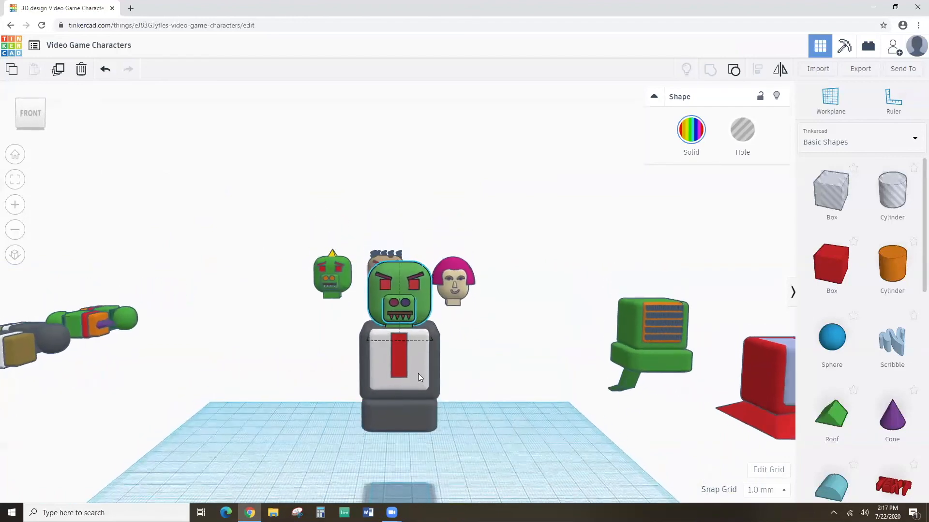
pyautogui.click(418, 375)
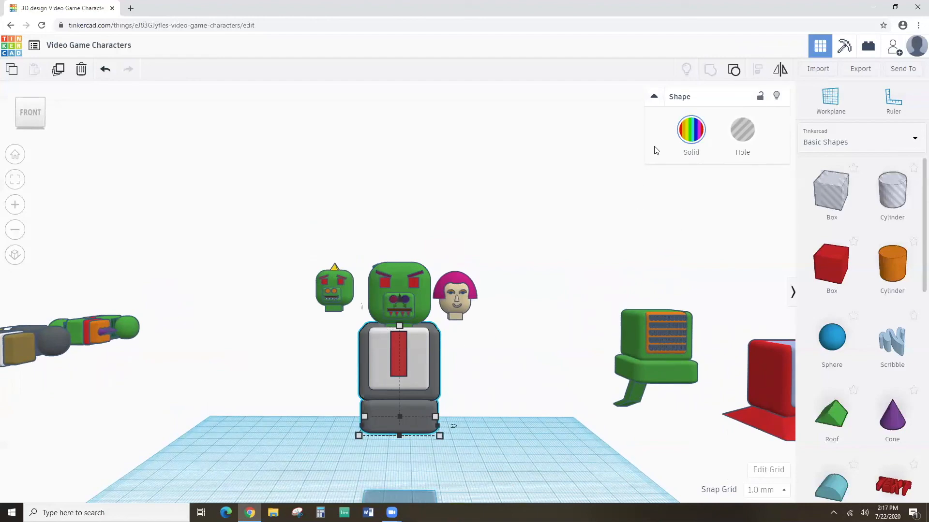
pyautogui.click(734, 70)
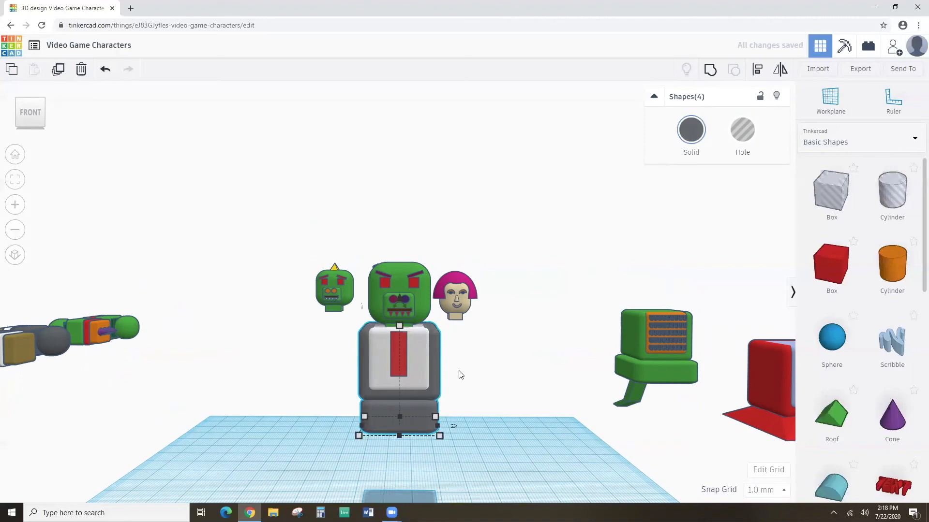
pyautogui.click(450, 387)
pyautogui.click(401, 361)
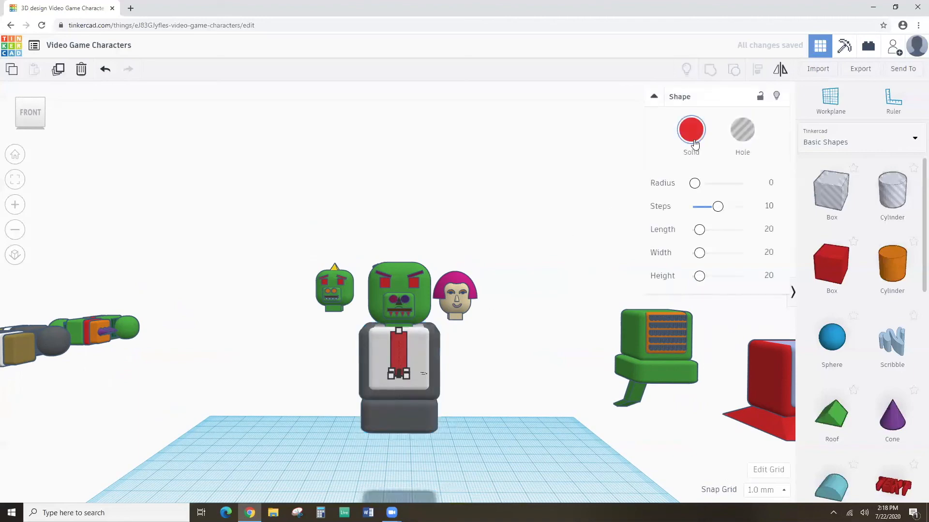
pyautogui.click(691, 135)
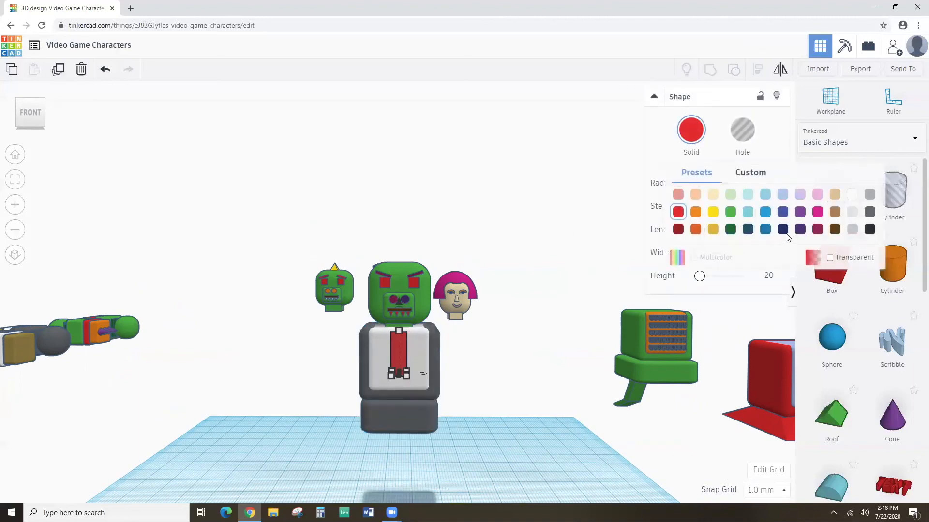
pyautogui.click(766, 229)
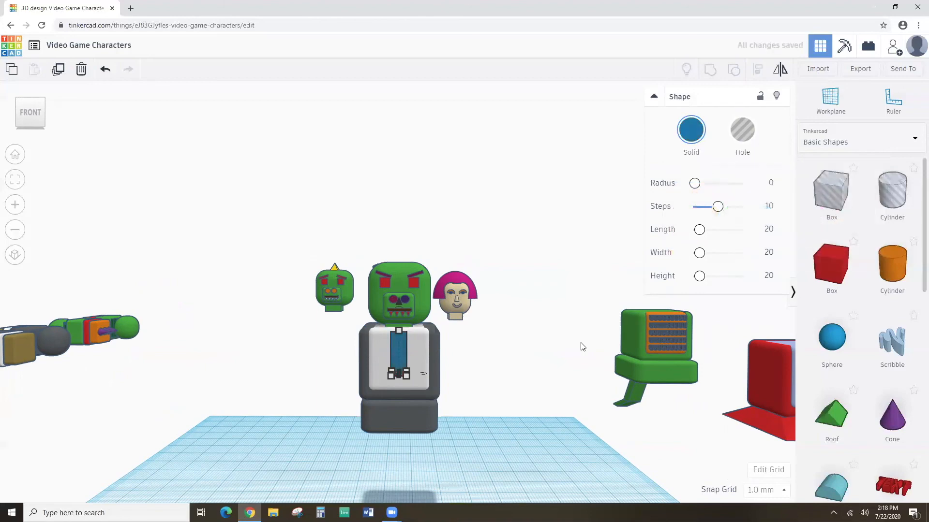
# Make the torso block and the bottom block black.
pyautogui.click(366, 394)
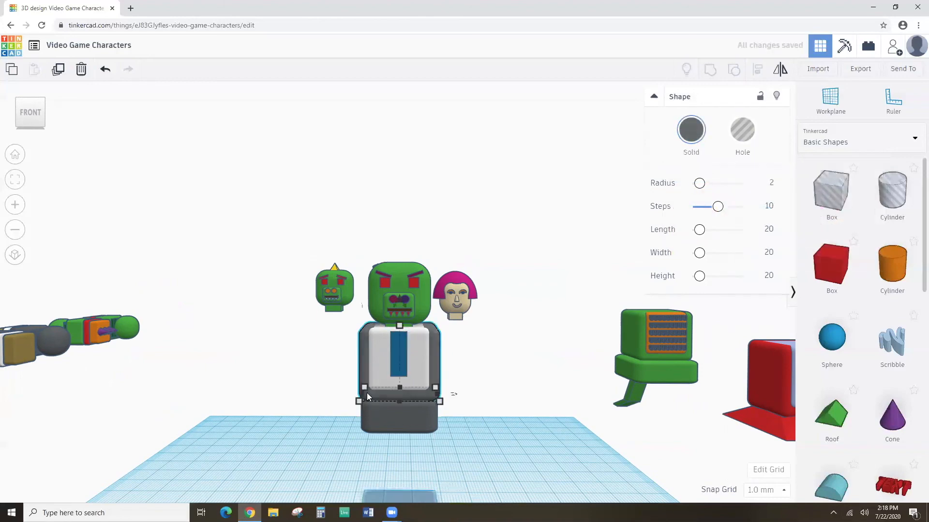
pyautogui.click(694, 136)
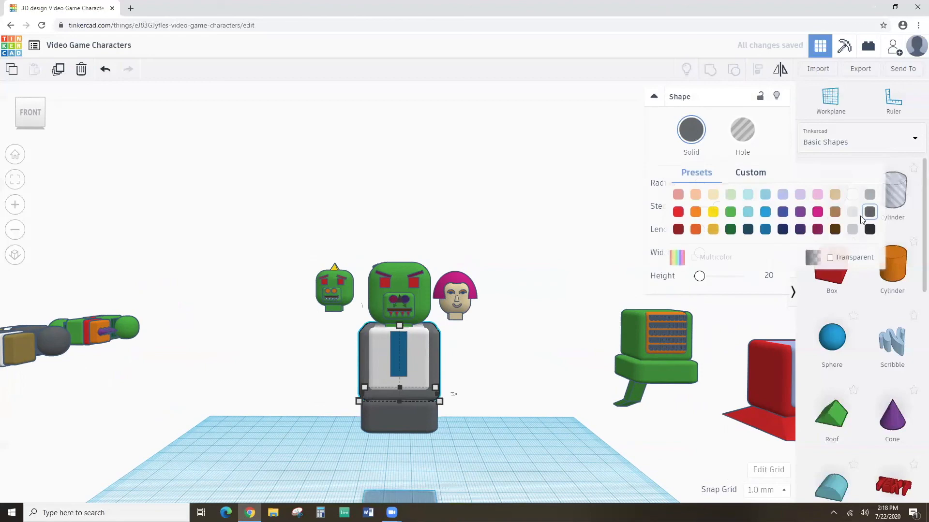
pyautogui.click(869, 230)
pyautogui.click(385, 410)
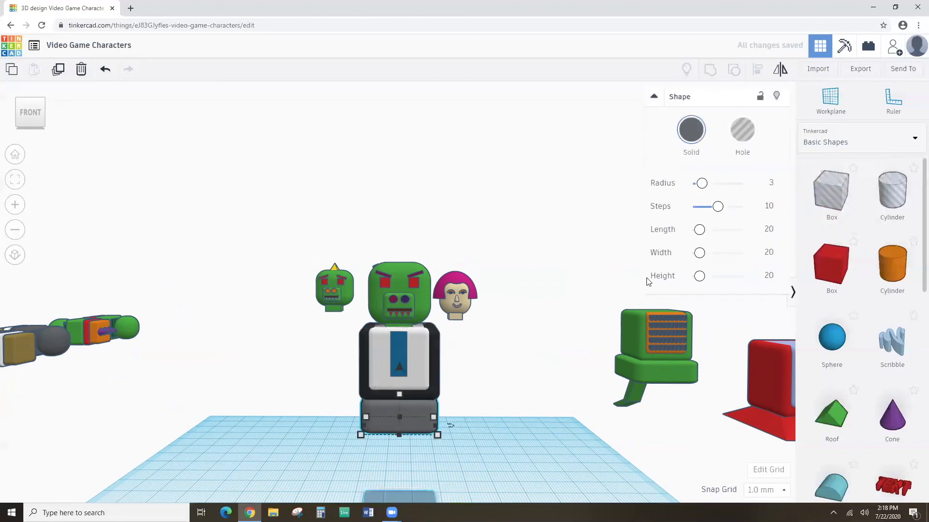
pyautogui.click(693, 130)
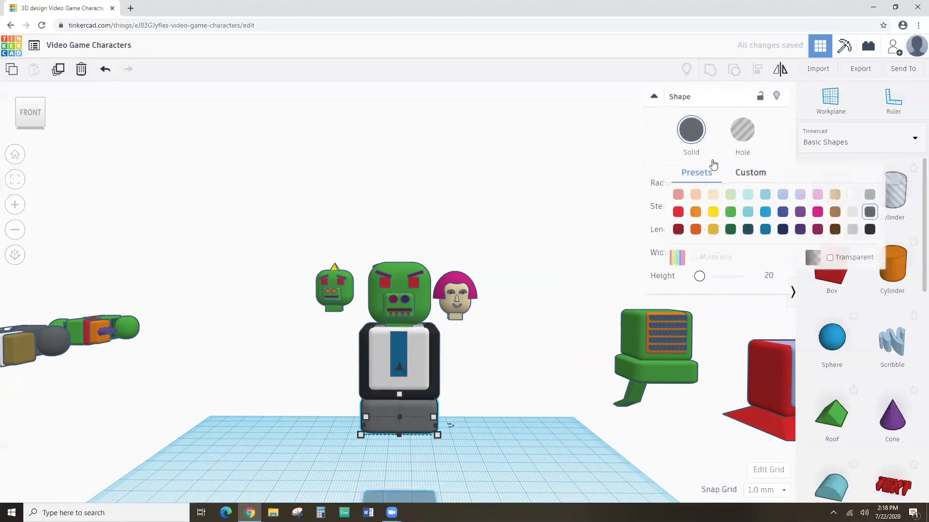
pyautogui.click(870, 230)
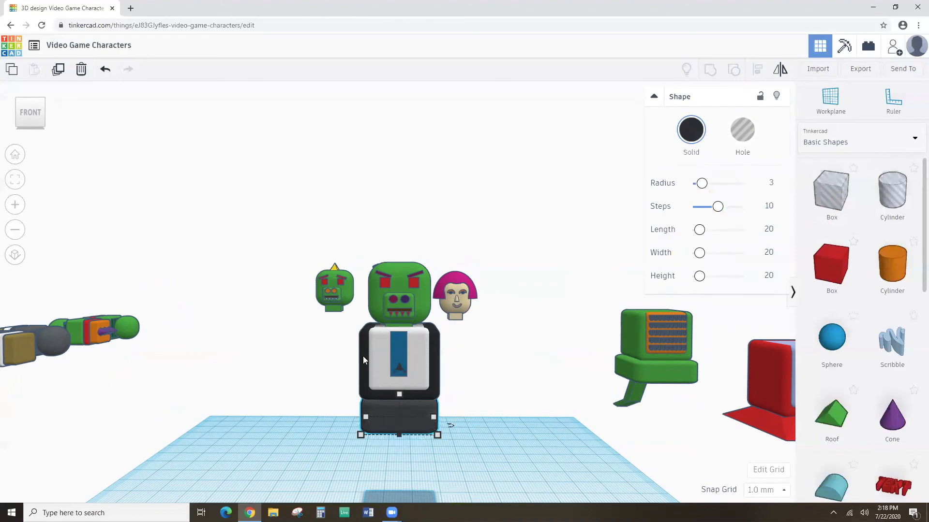
# Marquee-select the four body pieces: black torso and base, white front and blue tie.
pyautogui.moveTo(477, 411); pyautogui.dragTo(478, 391, button='right')
pyautogui.moveTo(354, 410); pyautogui.dragTo(339, 371, button='right')
pyautogui.moveTo(344, 348); pyautogui.dragTo(469, 449)
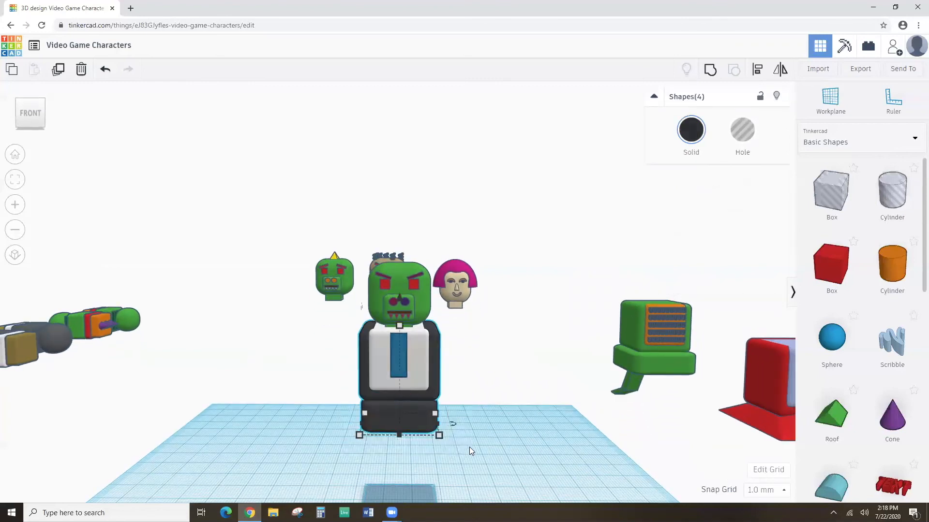
pyautogui.click(322, 367)
pyautogui.moveTo(353, 365)
pyautogui.mouseDown(button='right')
pyautogui.moveTo(349, 355)
pyautogui.moveTo(354, 363)
pyautogui.mouseUp(button='right')
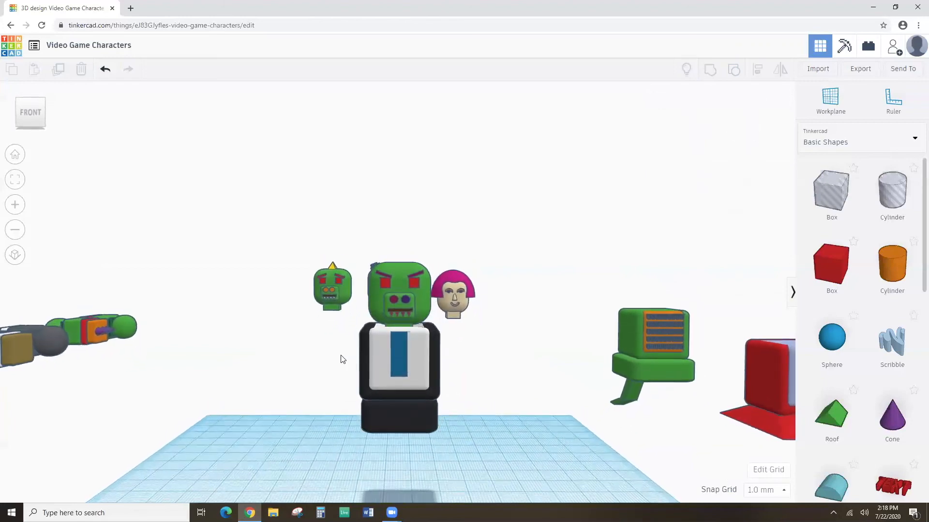
pyautogui.moveTo(378, 372); pyautogui.dragTo(457, 438)
pyautogui.moveTo(457, 437); pyautogui.dragTo(456, 437)
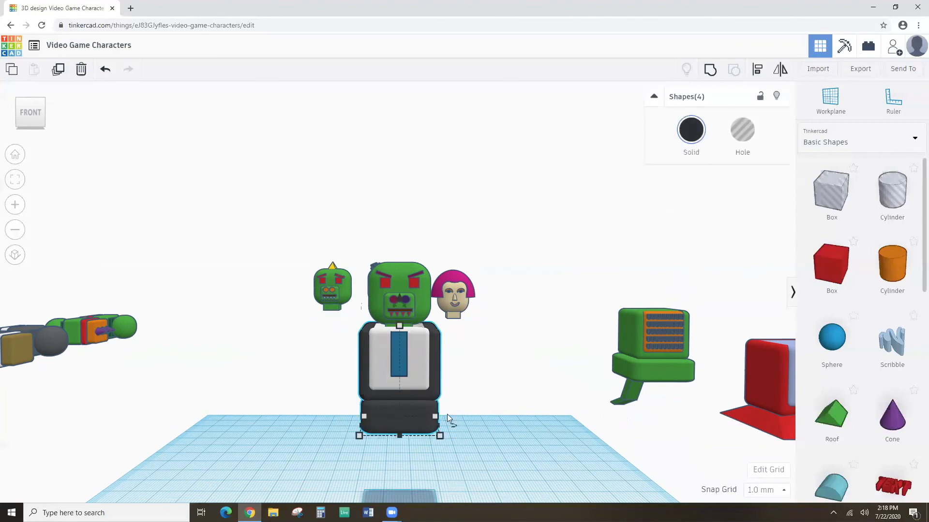
pyautogui.click(342, 367)
pyautogui.moveTo(342, 366); pyautogui.dragTo(462, 413)
# Group the body pieces with Multicolor ticked so each keeps its own colour.
pyautogui.click(713, 72)
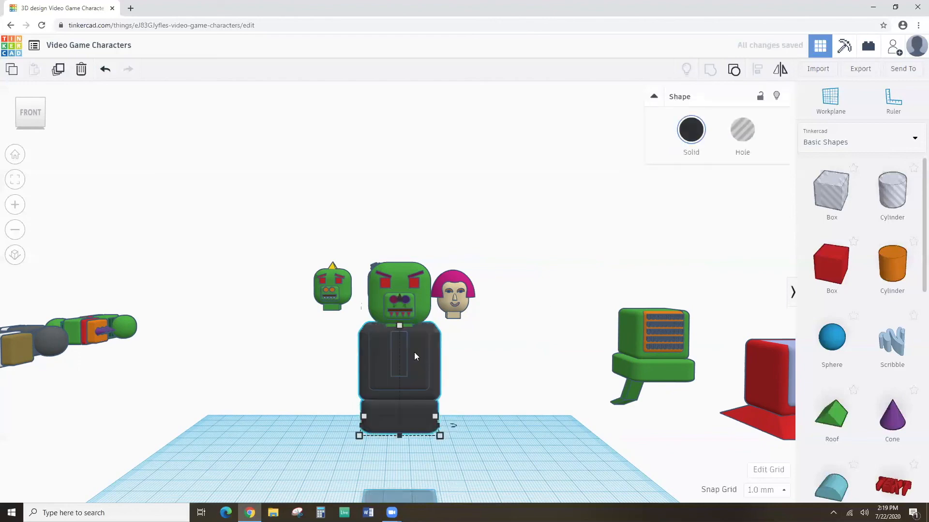
pyautogui.click(691, 135)
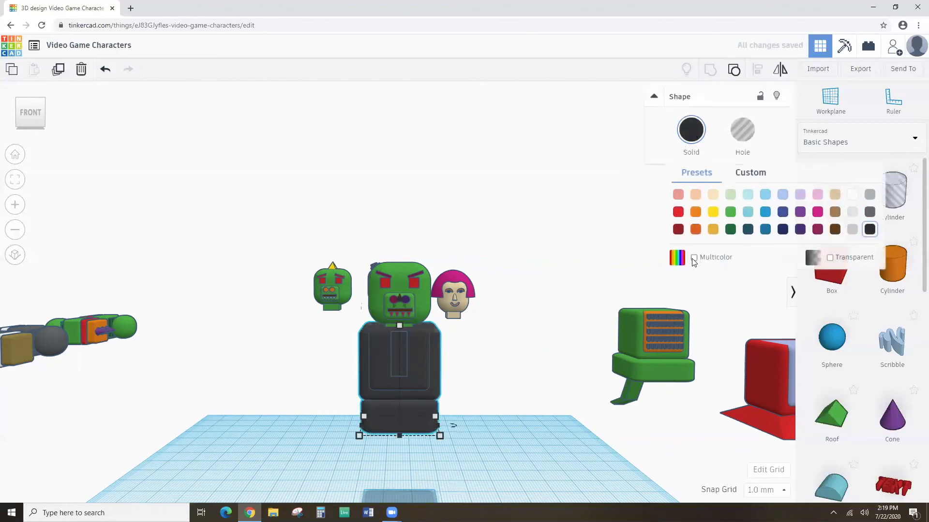
pyautogui.click(694, 257)
pyautogui.click(492, 385)
pyautogui.moveTo(491, 386)
pyautogui.mouseDown(button='right')
pyautogui.moveTo(473, 438)
pyautogui.moveTo(488, 402)
pyautogui.mouseUp(button='right')
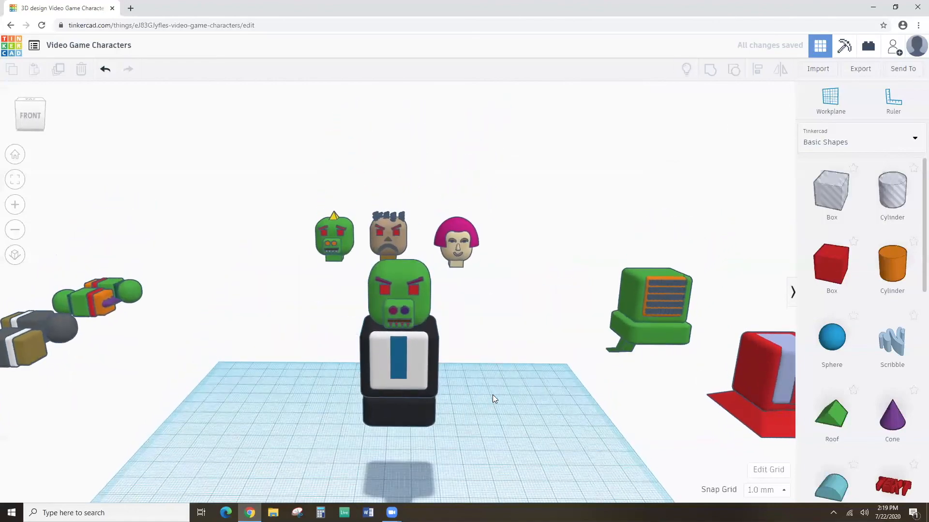
# Drag the red-and-beige arms onto the workplane beside the character.
pyautogui.scroll(-3, 321, 416)
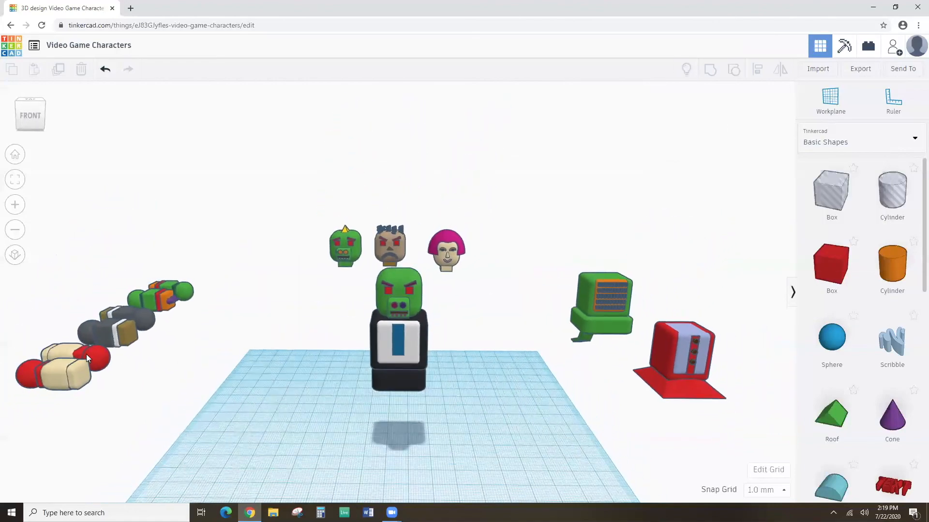
pyautogui.moveTo(59, 371); pyautogui.dragTo(504, 369)
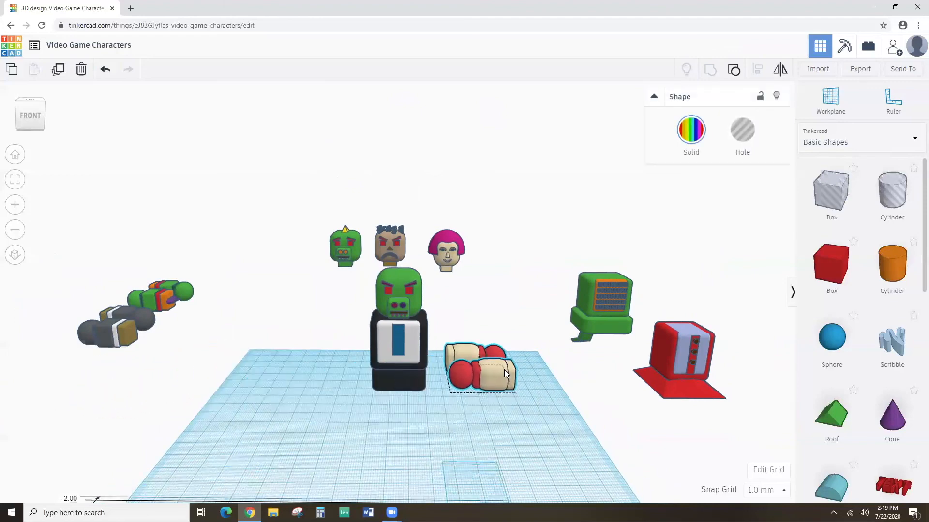
pyautogui.moveTo(482, 411); pyautogui.dragTo(473, 440, button='right')
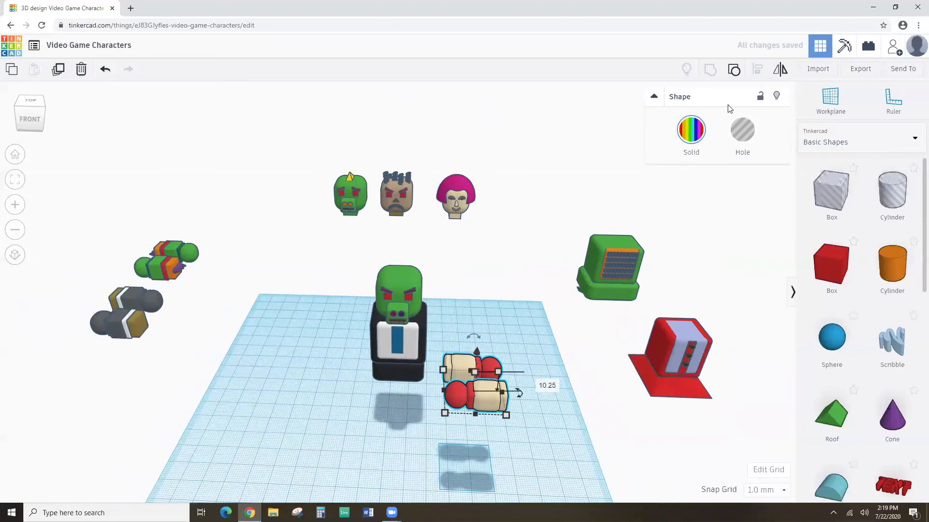
# Ungroup the arms into two separate arm pieces.
pyautogui.click(734, 70)
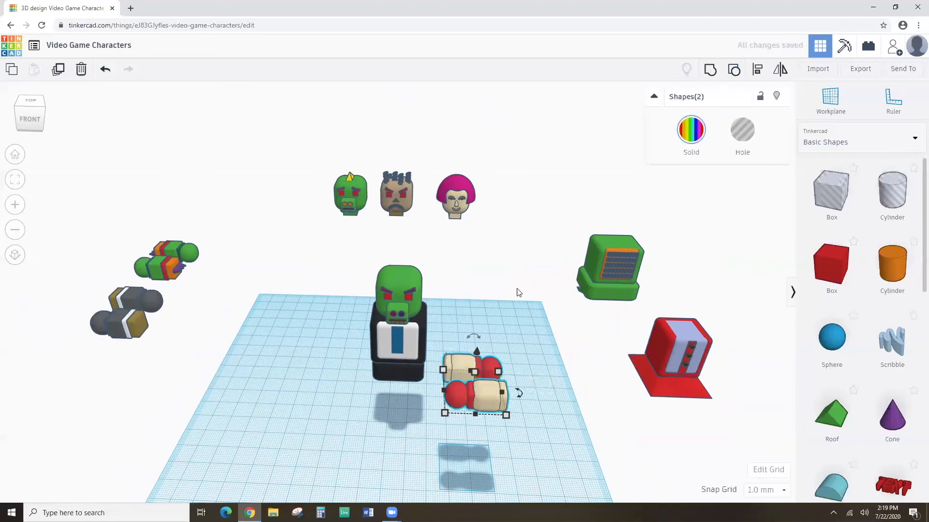
pyautogui.click(395, 393)
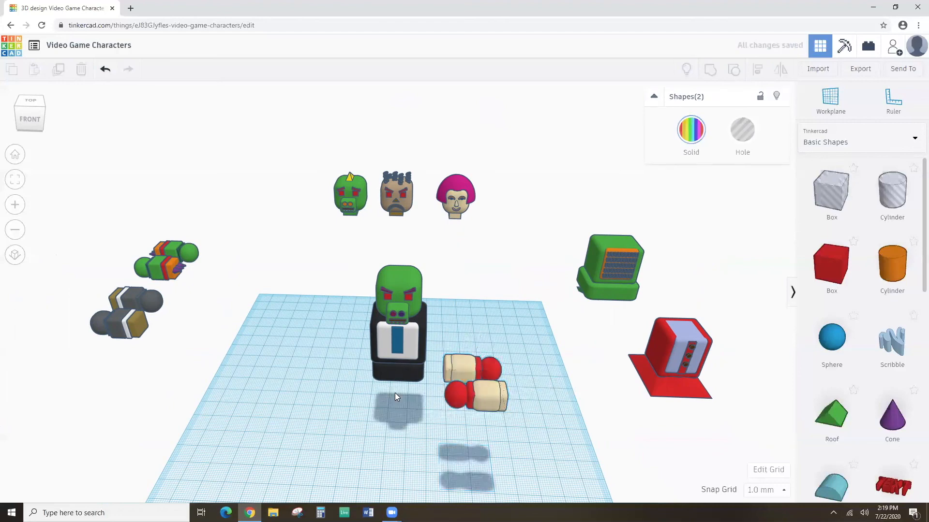
pyautogui.click(467, 371)
pyautogui.click(473, 339)
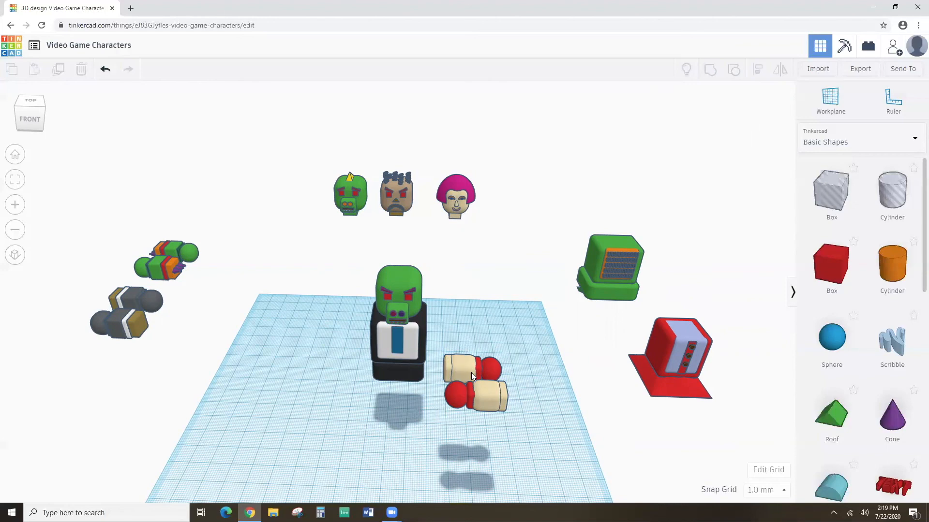
# Position the two tan arms snugly against the left and right sides of the orc's body.
pyautogui.moveTo(471, 372); pyautogui.dragTo(345, 329)
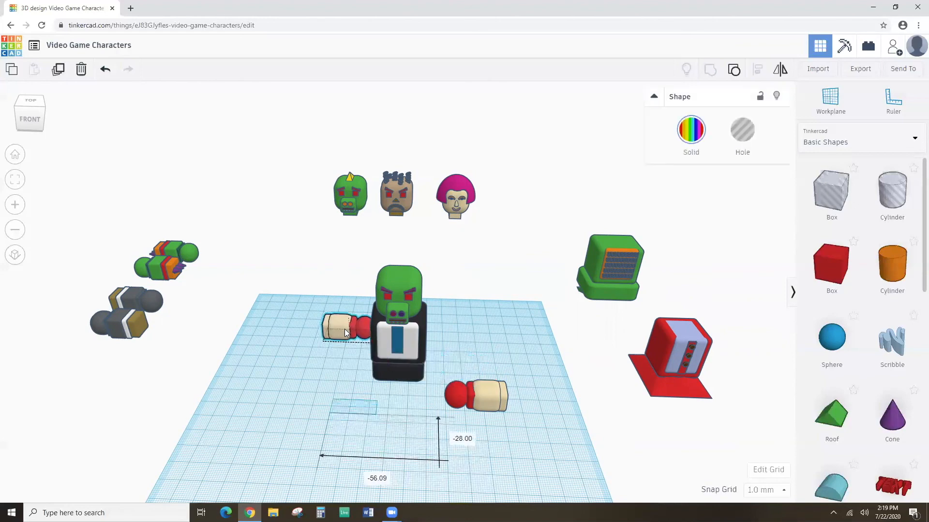
pyautogui.moveTo(454, 393); pyautogui.dragTo(433, 325)
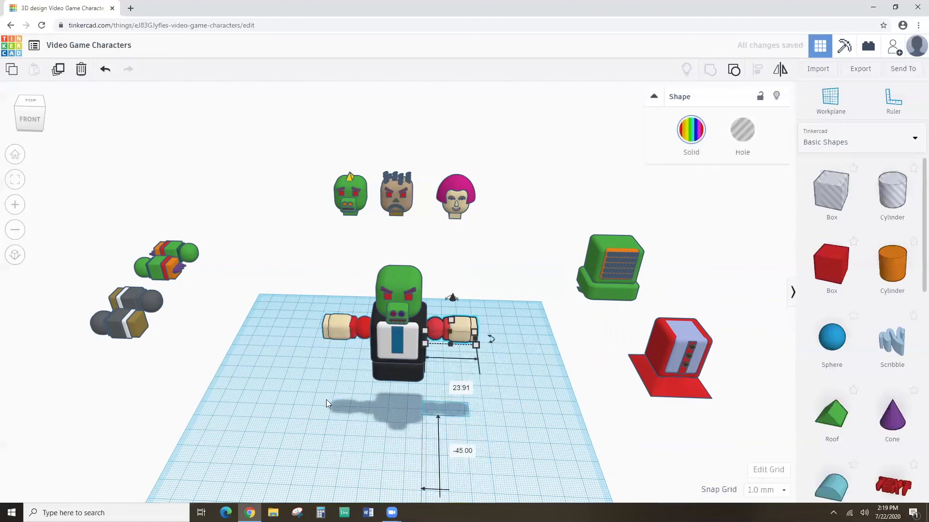
pyautogui.moveTo(391, 399); pyautogui.dragTo(397, 367, button='right')
pyautogui.scroll(5, 398, 371)
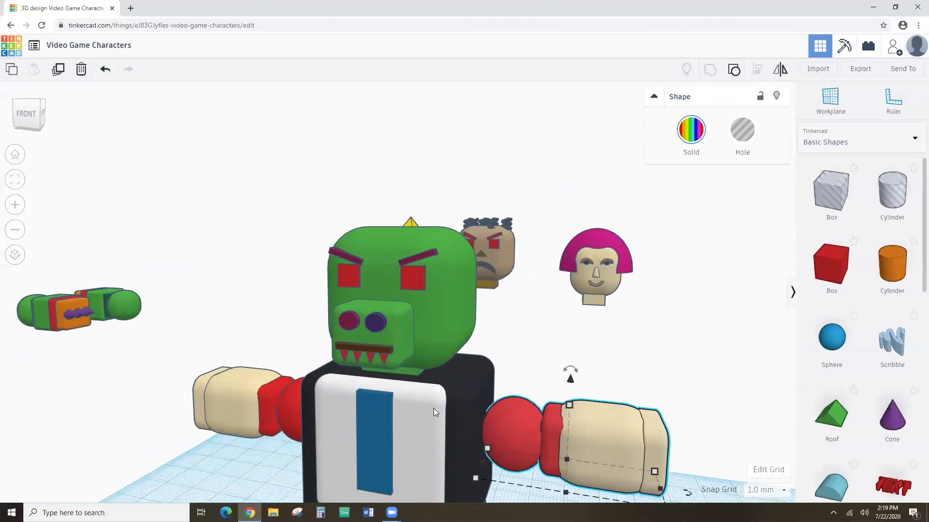
pyautogui.moveTo(499, 436); pyautogui.dragTo(489, 434)
pyautogui.moveTo(373, 438); pyautogui.dragTo(541, 424, button='right')
pyautogui.click(325, 437)
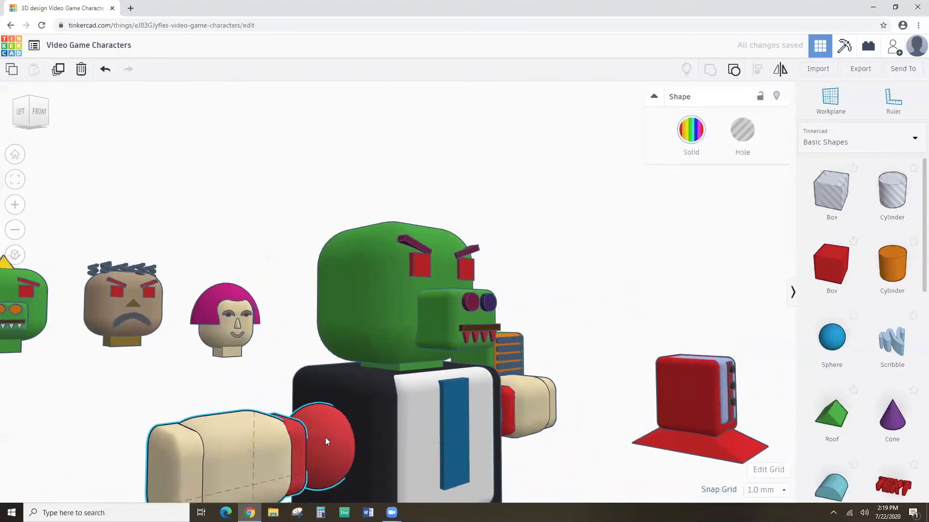
pyautogui.moveTo(405, 441); pyautogui.dragTo(323, 449, button='right')
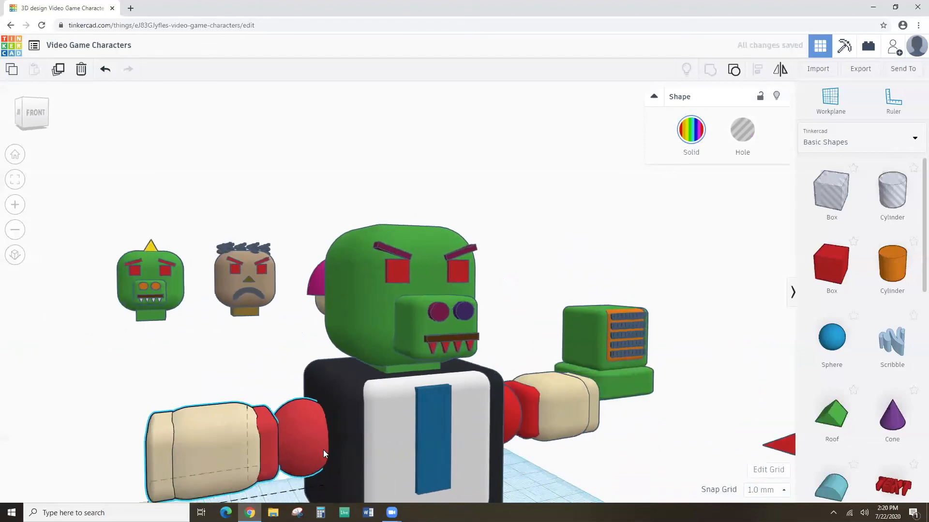
pyautogui.scroll(-5, 323, 449)
pyautogui.click(318, 453)
pyautogui.click(288, 378)
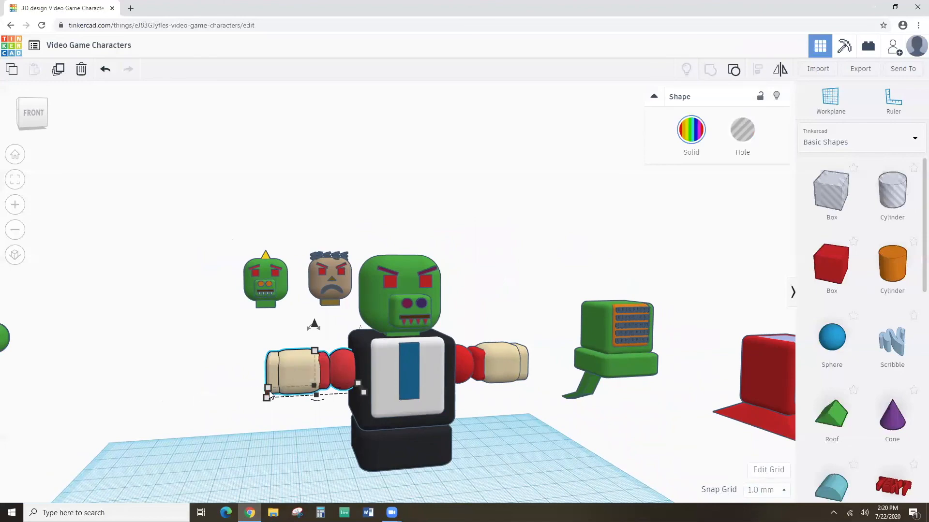
# Stretch the left and right arms from 23.91 to 31.00 long.
pyautogui.moveTo(267, 394); pyautogui.dragTo(240, 390)
pyautogui.moveTo(473, 411); pyautogui.dragTo(452, 411, button='right')
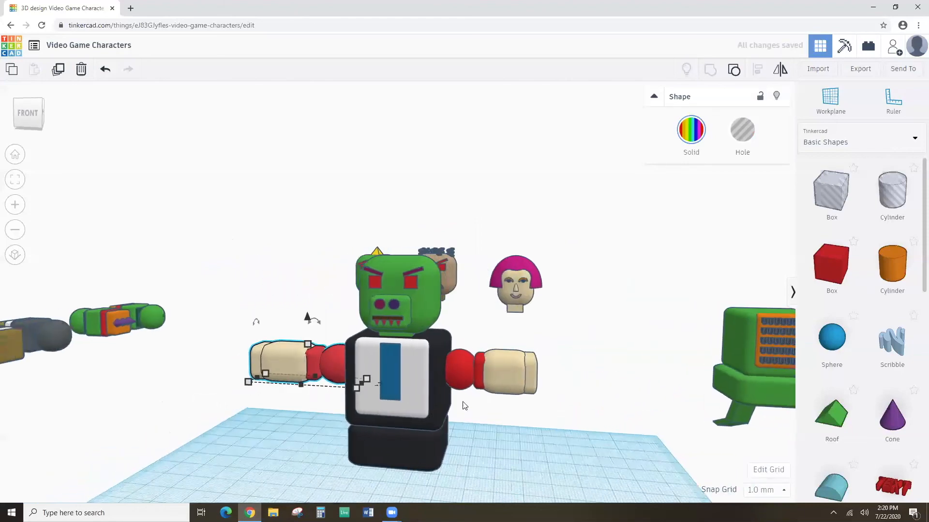
pyautogui.click(507, 374)
pyautogui.moveTo(539, 390); pyautogui.dragTo(566, 395)
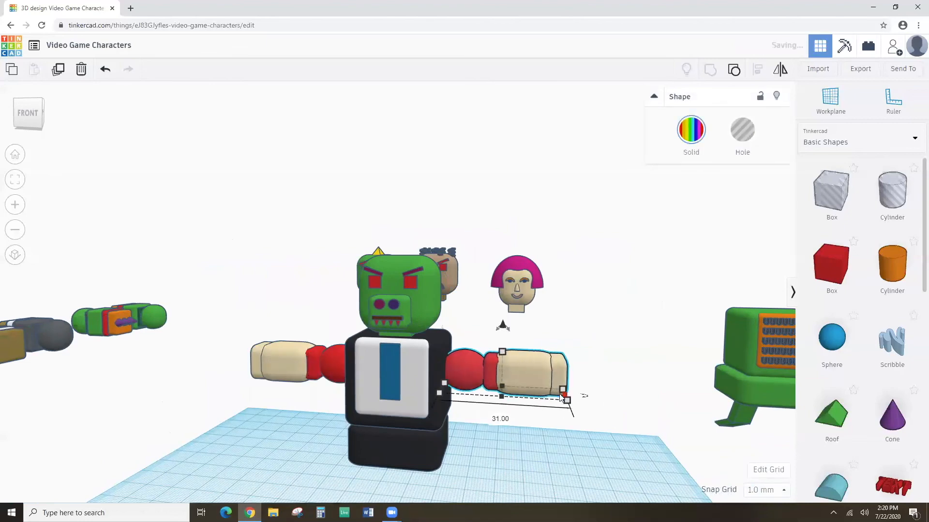
pyautogui.click(259, 370)
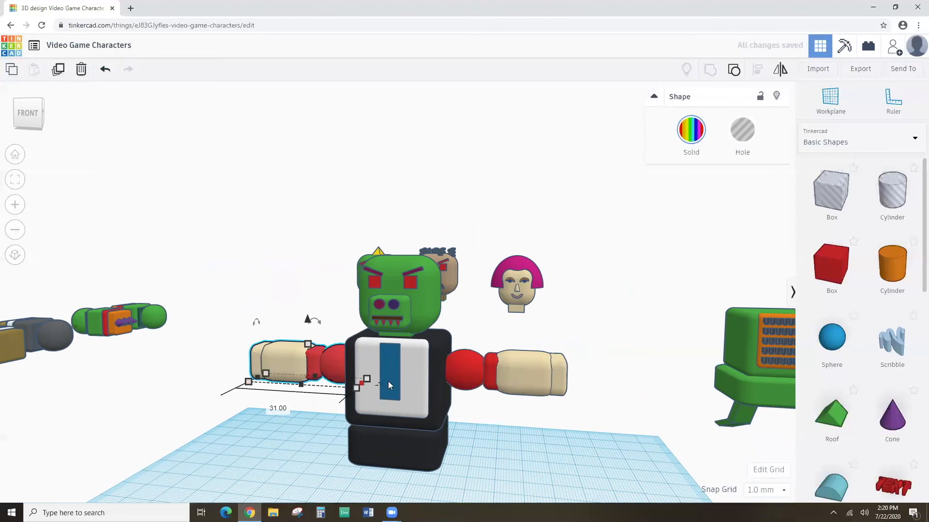
pyautogui.click(504, 380)
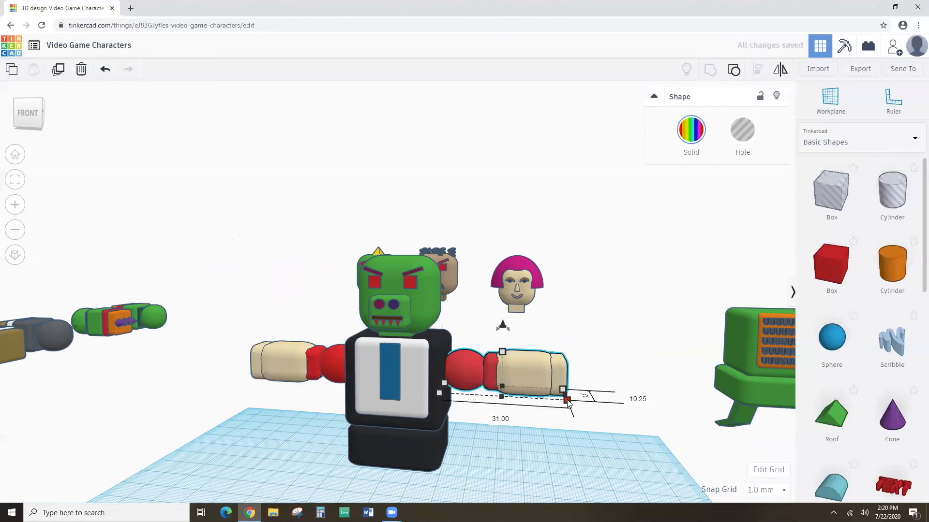
pyautogui.click(511, 432)
pyautogui.moveTo(511, 432); pyautogui.dragTo(398, 382, button='right')
pyautogui.click(347, 365)
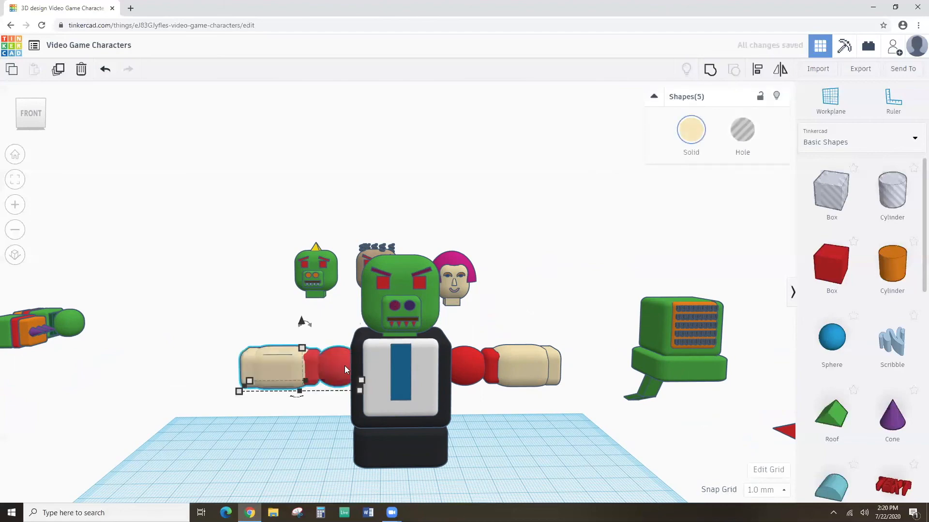
# Ungroup the right arm and turn the left arm's shoulder ball and wrist band black.
pyautogui.click(479, 359)
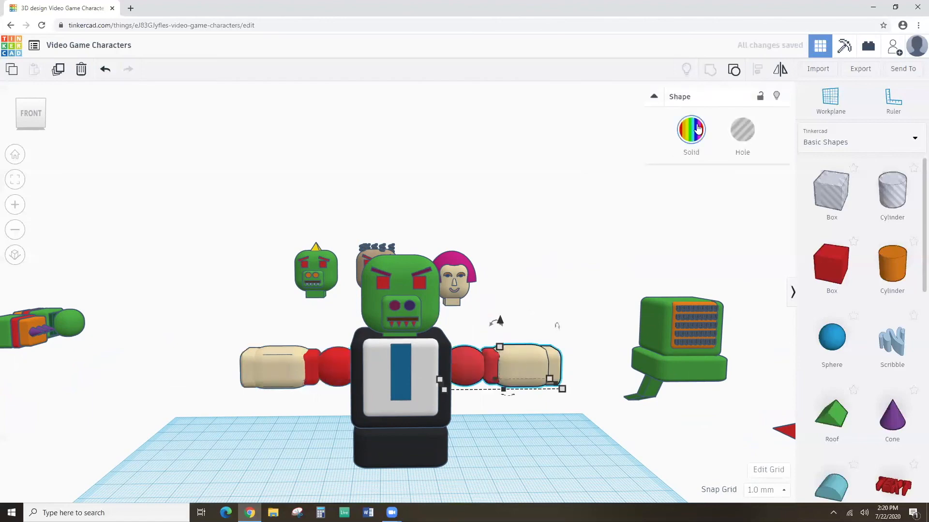
pyautogui.click(733, 72)
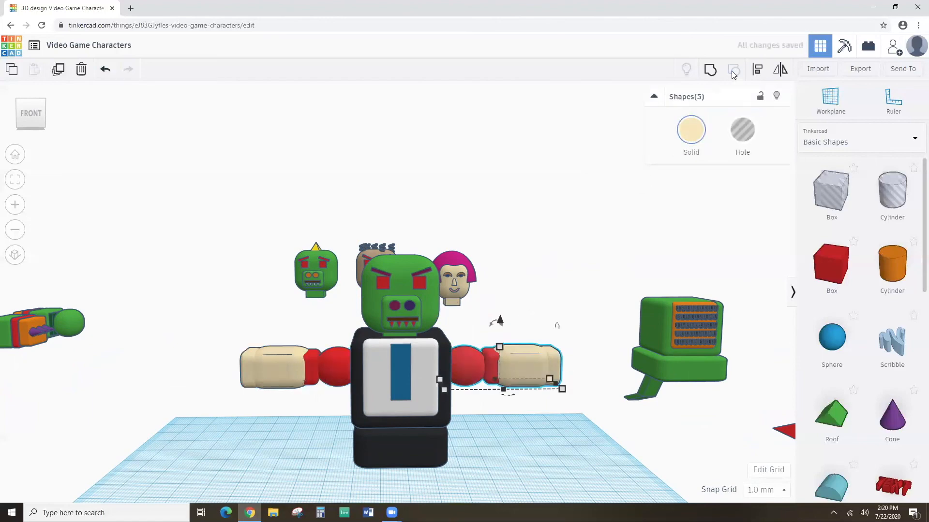
pyautogui.click(340, 367)
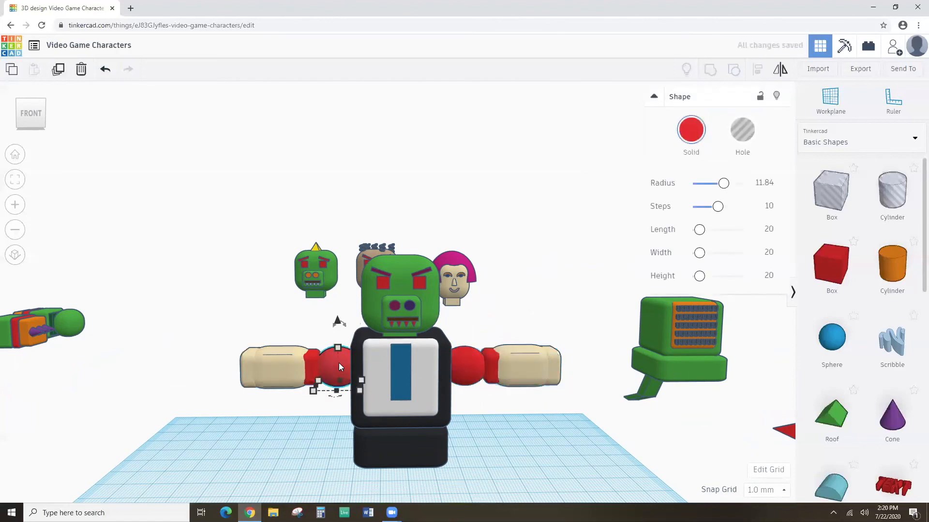
pyautogui.click(700, 152)
pyautogui.click(870, 229)
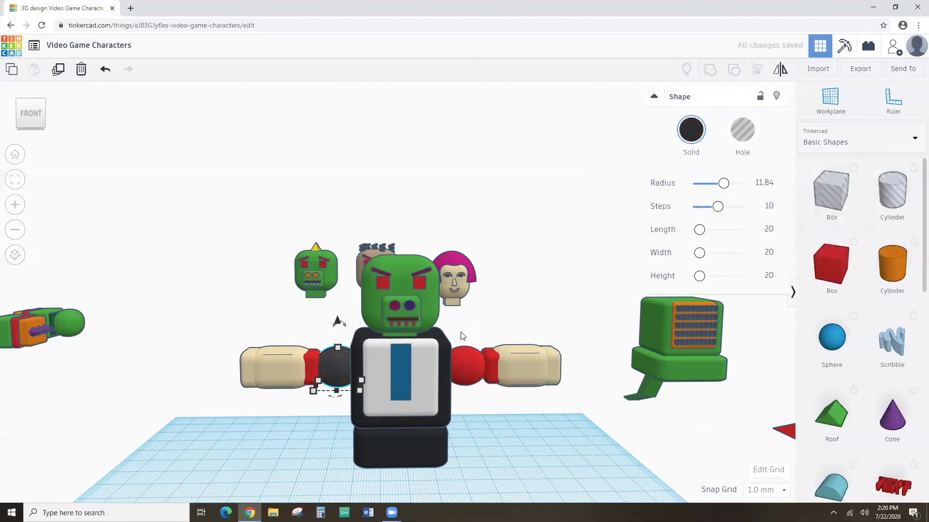
pyautogui.click(310, 366)
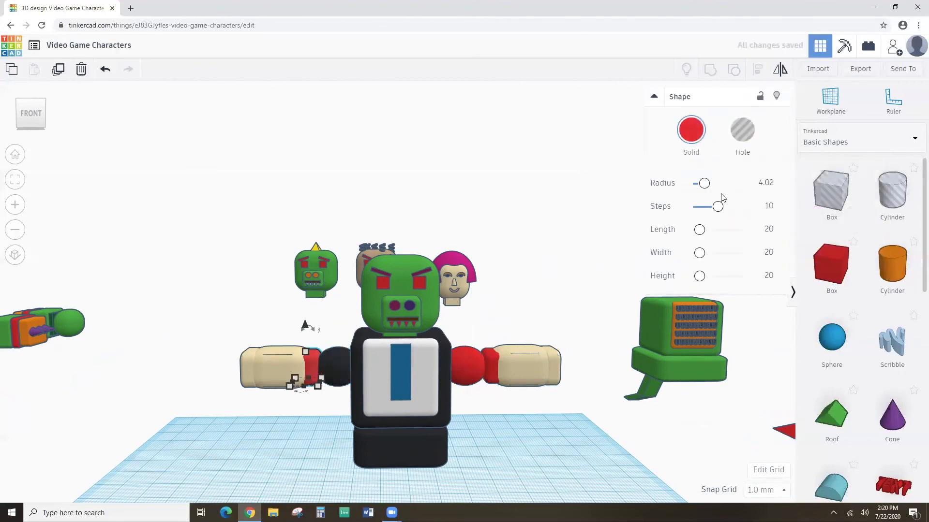
pyautogui.click(691, 131)
pyautogui.click(869, 230)
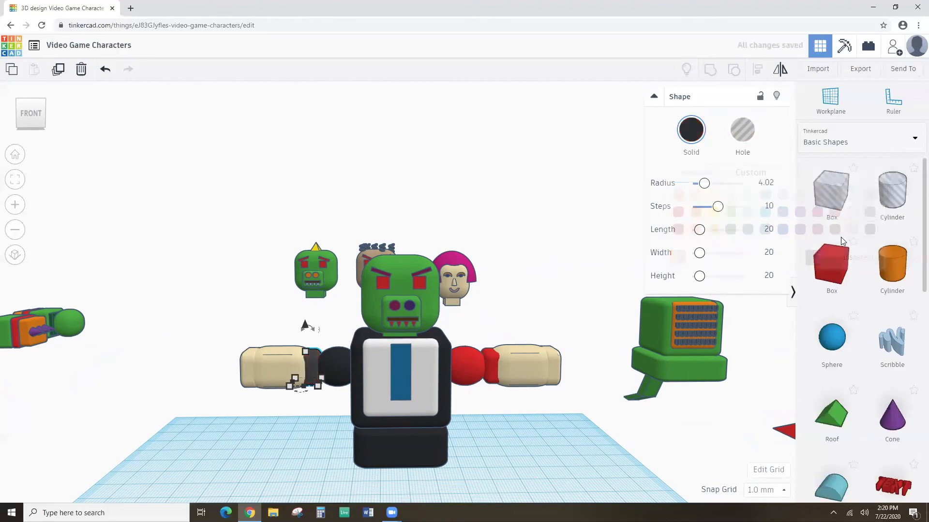
# Turn the right arm's shoulder ball and wrist band black.
pyautogui.click(459, 367)
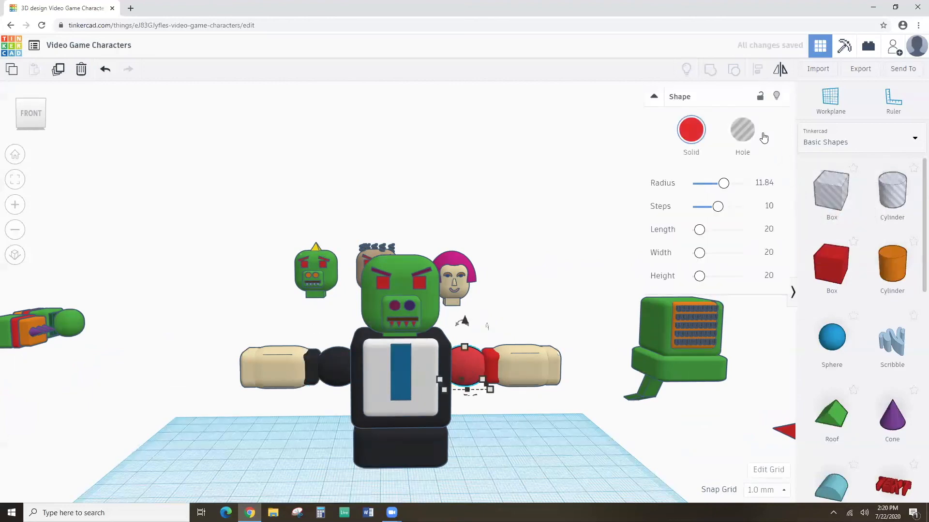
pyautogui.click(687, 135)
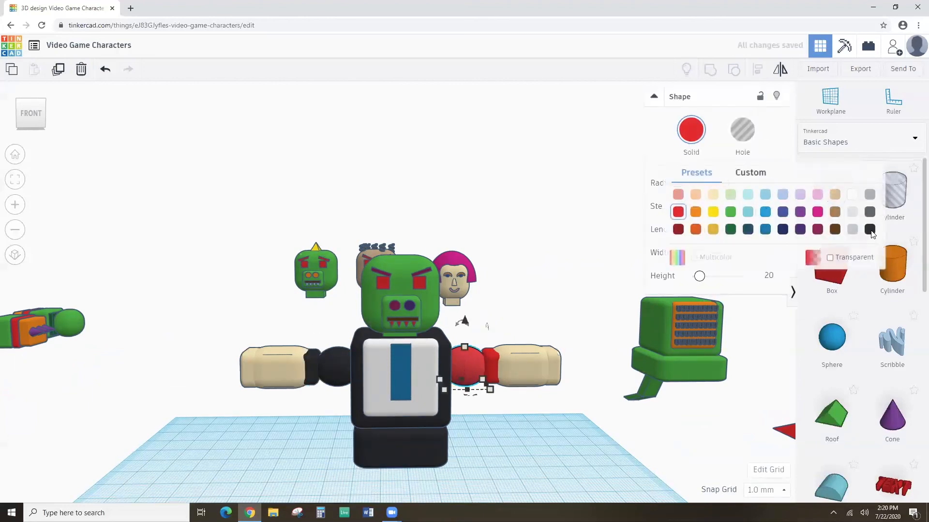
pyautogui.click(869, 230)
pyautogui.click(491, 366)
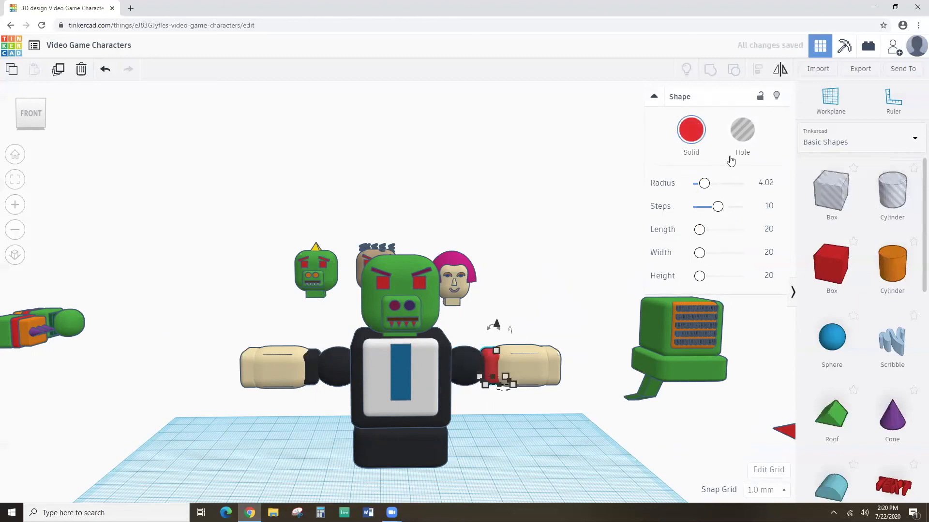
pyautogui.click(692, 138)
pyautogui.click(869, 230)
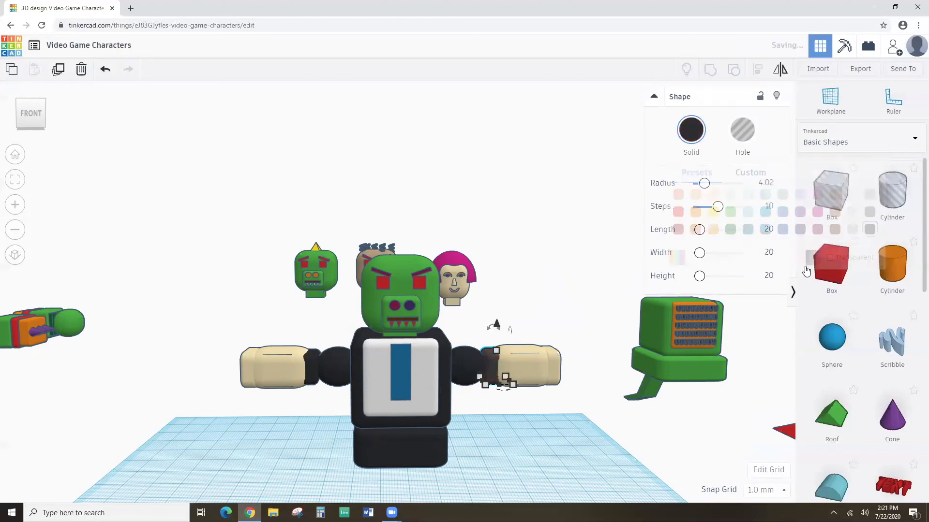
pyautogui.click(484, 441)
# Group the right arm's five parts into one piece with Multicolor enabled.
pyautogui.moveTo(486, 353); pyautogui.dragTo(569, 414)
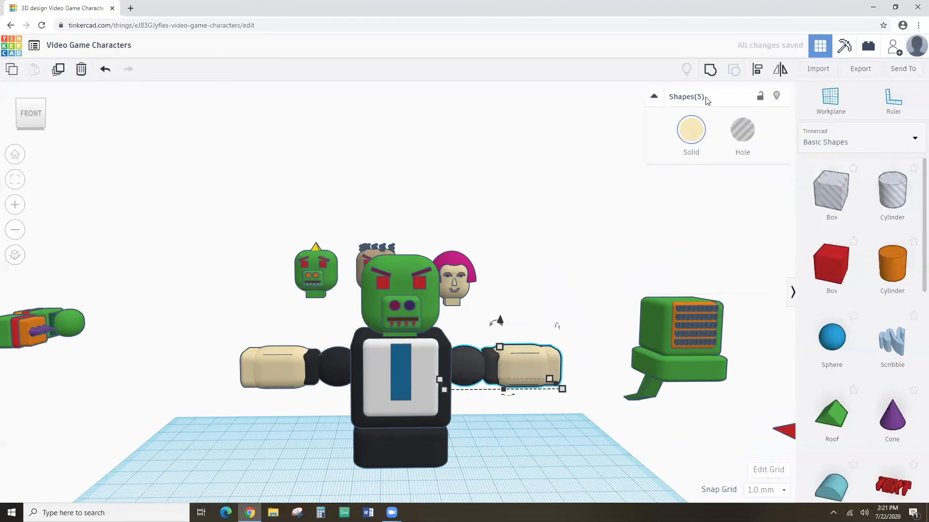
pyautogui.click(710, 69)
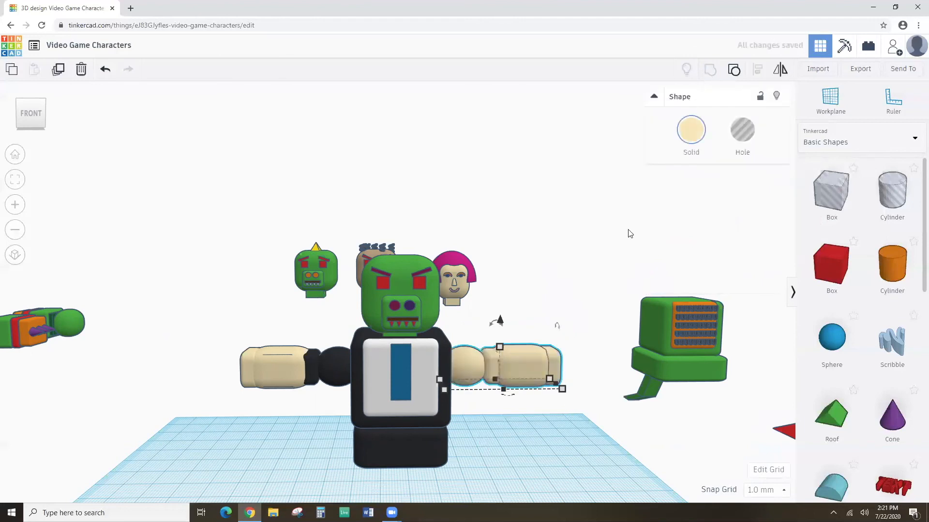
pyautogui.click(695, 137)
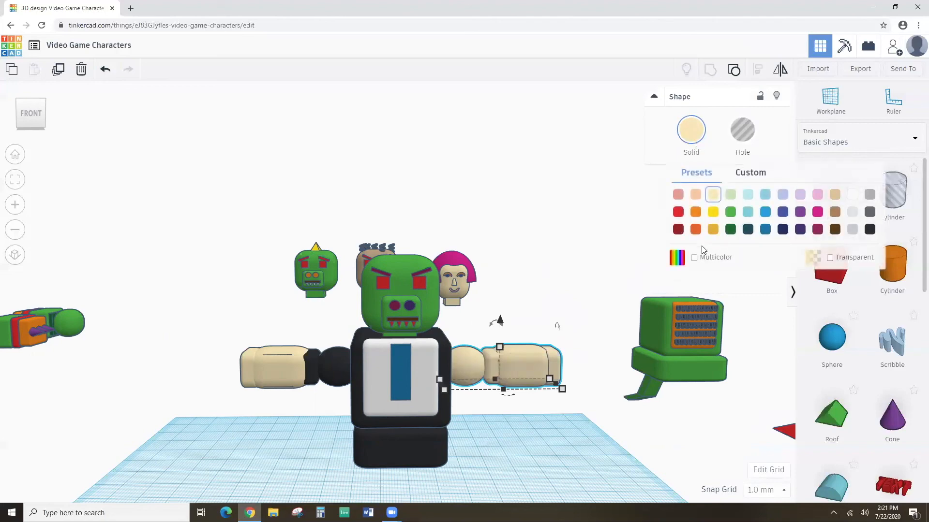
pyautogui.click(694, 258)
# Make the left arm's parts one Multicolor piece as well.
pyautogui.moveTo(245, 339); pyautogui.dragTo(337, 392)
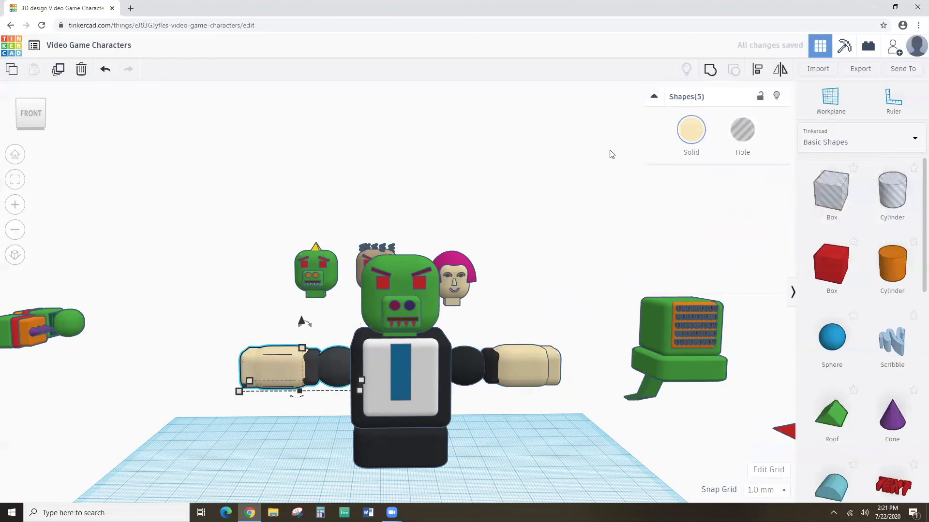
pyautogui.click(692, 130)
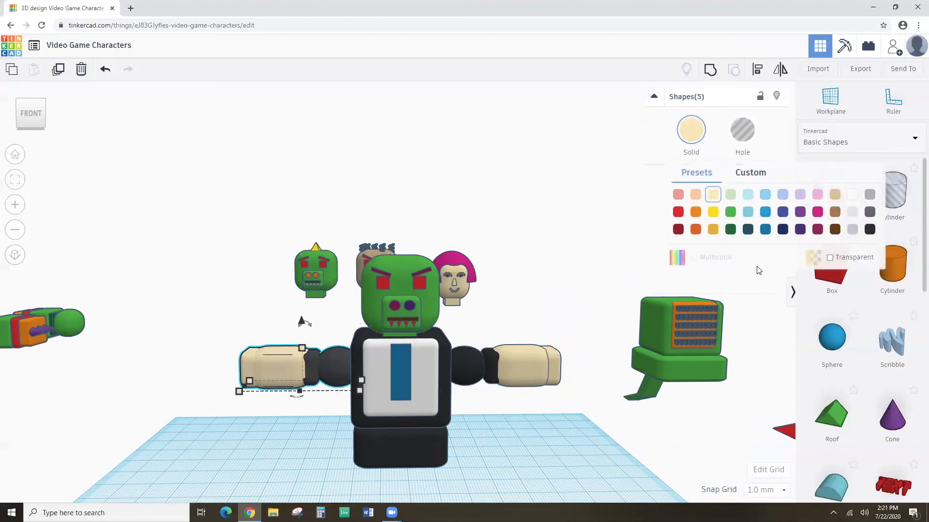
pyautogui.click(246, 342)
pyautogui.moveTo(246, 342); pyautogui.dragTo(330, 403)
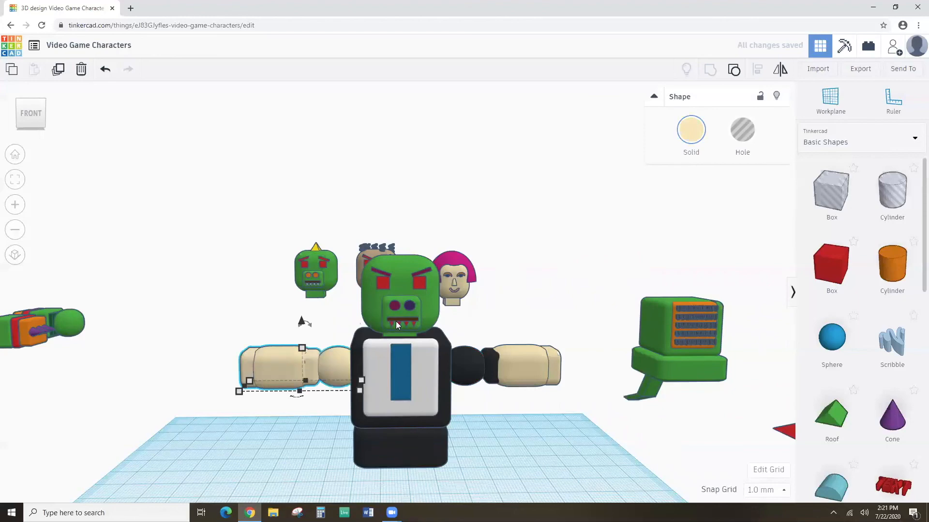
pyautogui.click(677, 132)
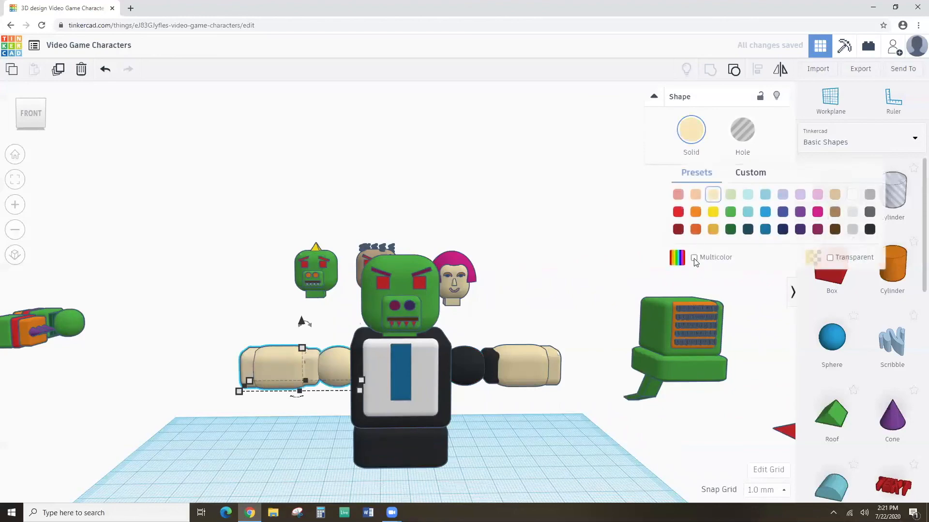
pyautogui.click(694, 258)
pyautogui.moveTo(554, 348); pyautogui.dragTo(478, 296, button='right')
# Move the green legs under the character's body.
pyautogui.scroll(-5, 469, 408)
pyautogui.scroll(-1, 469, 377)
pyautogui.moveTo(469, 379); pyautogui.dragTo(482, 355, button='right')
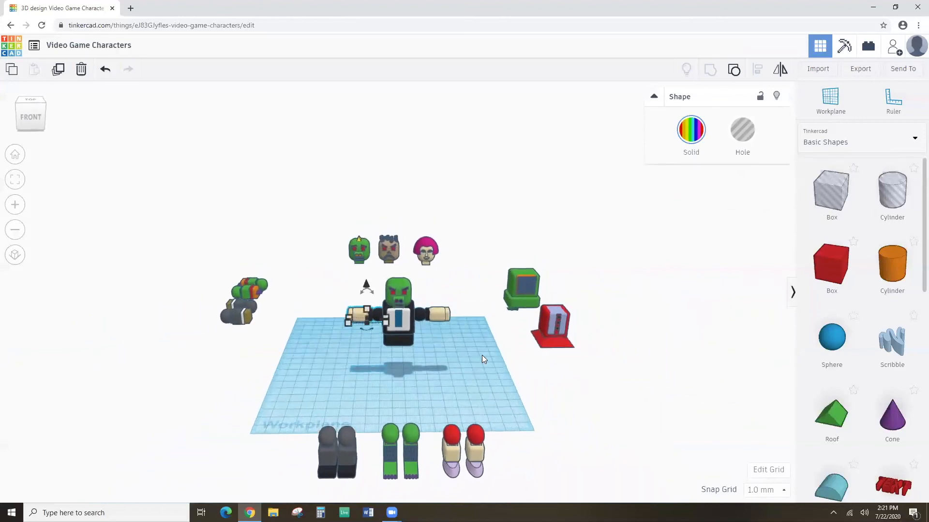
pyautogui.moveTo(387, 455); pyautogui.dragTo(388, 362)
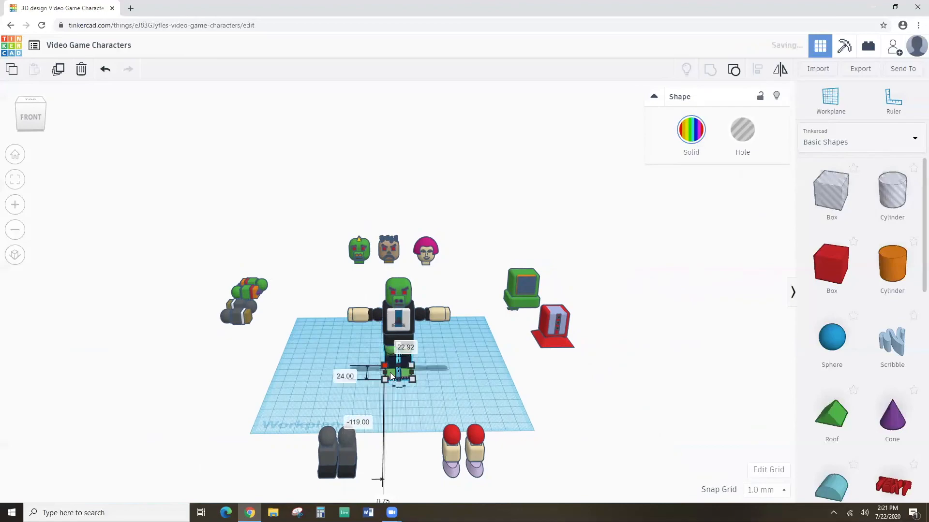
pyautogui.scroll(3, 395, 384)
pyautogui.click(18, 186)
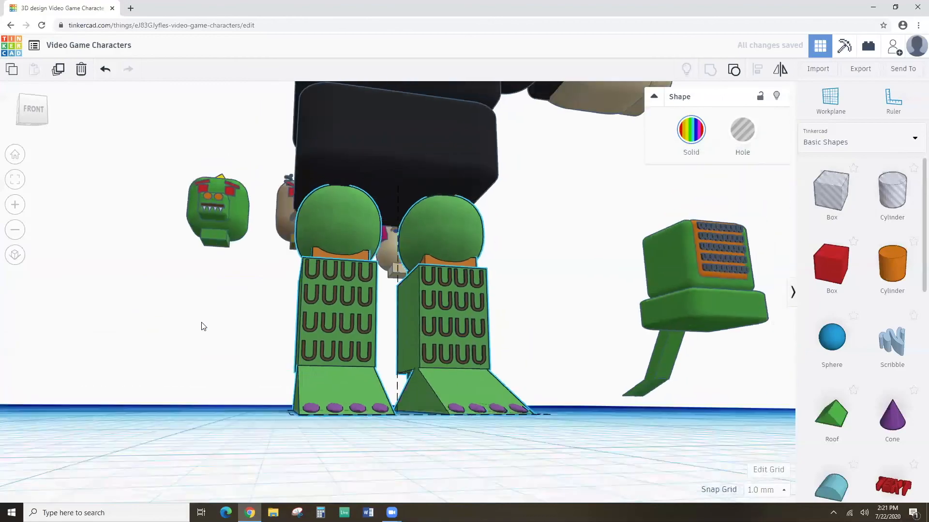
pyautogui.moveTo(203, 327); pyautogui.dragTo(166, 369, button='right')
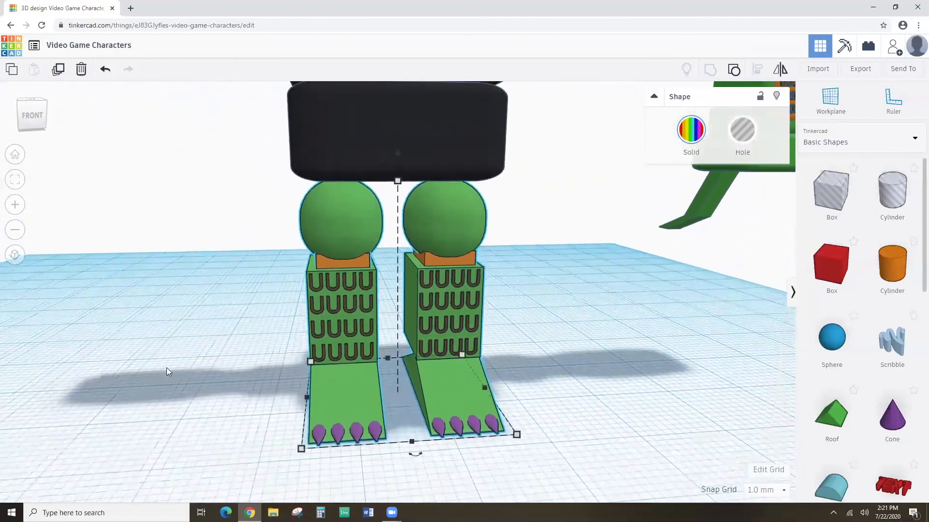
pyautogui.scroll(-6, 186, 363)
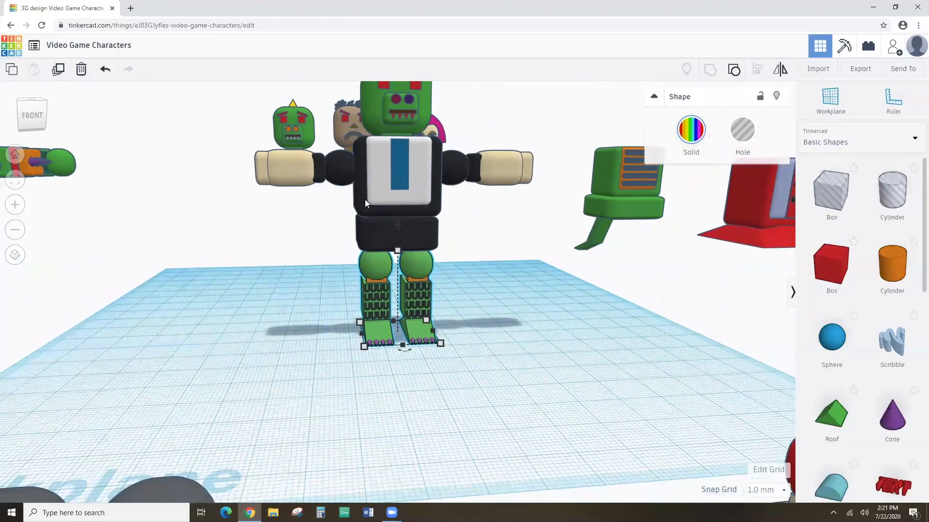
# Lower the torso group from 27 to 25 mm so it rests on the legs.
pyautogui.click(368, 196)
pyautogui.moveTo(396, 109); pyautogui.dragTo(393, 114)
pyautogui.click(466, 244)
# Marquee-select all five character parts together.
pyautogui.moveTo(443, 266); pyautogui.dragTo(310, 158, button='right')
pyautogui.scroll(5, 431, 299)
pyautogui.scroll(-6, 425, 327)
pyautogui.moveTo(285, 127); pyautogui.dragTo(505, 320)
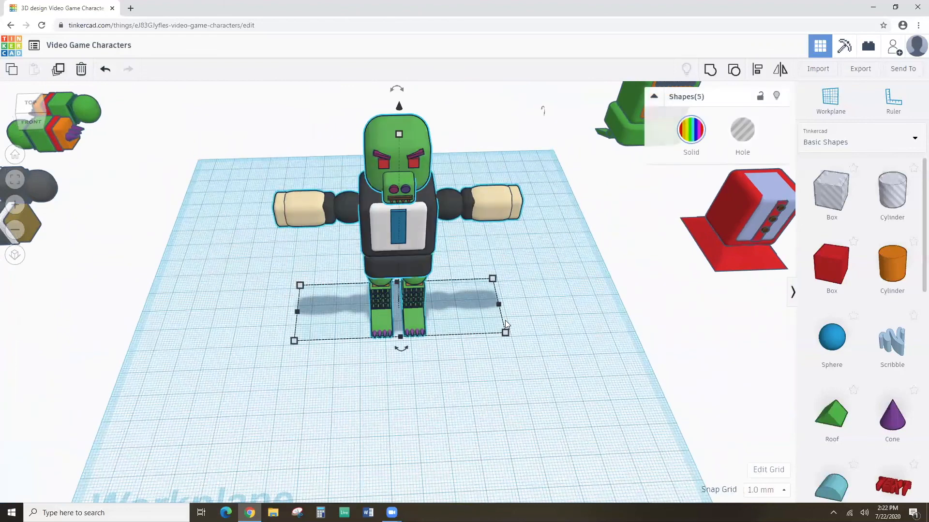
# Group the head, body, arms and legs into one orc figure and view it from the front.
pyautogui.click(711, 71)
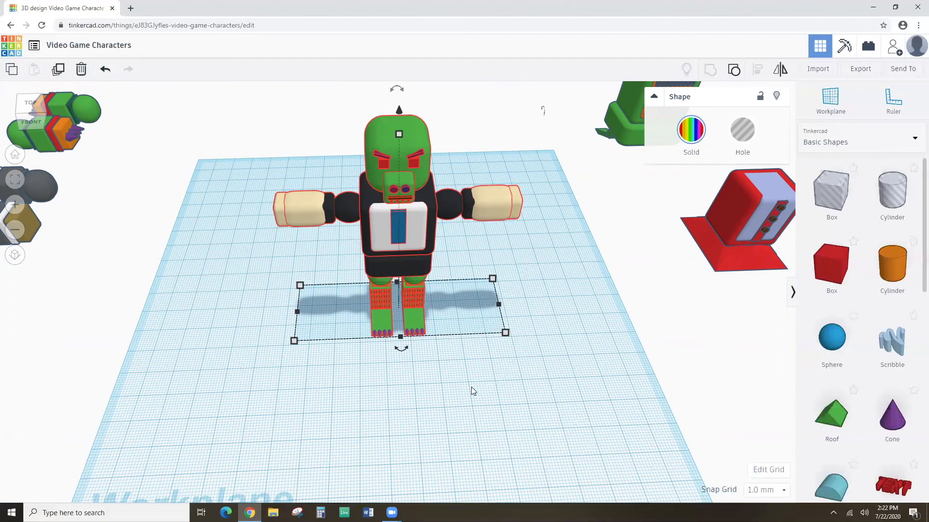
pyautogui.moveTo(461, 391)
pyautogui.mouseDown(button='right')
pyautogui.moveTo(457, 343)
pyautogui.moveTo(456, 391)
pyautogui.moveTo(470, 336)
pyautogui.moveTo(465, 387)
pyautogui.mouseUp(button='right')
pyautogui.moveTo(562, 245); pyautogui.dragTo(507, 252, button='right')
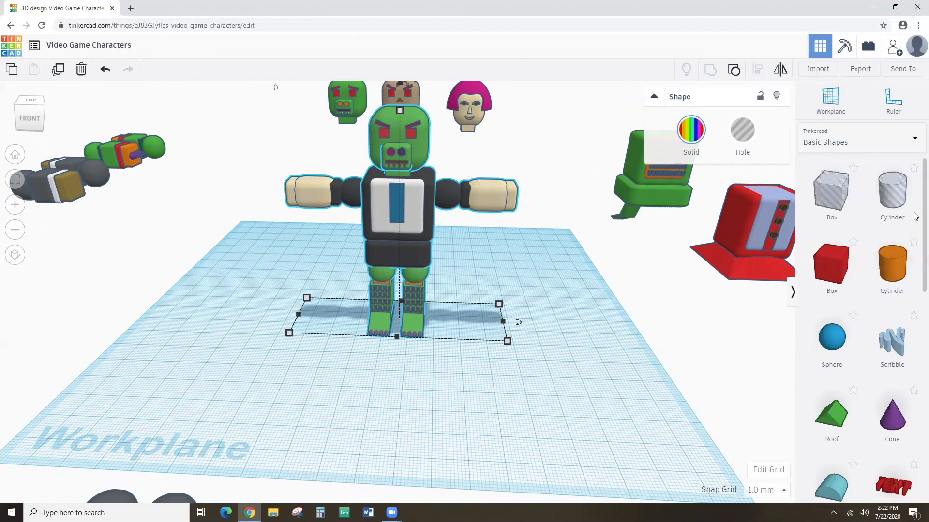
# Browse the Connectors and Circuits Components shape categories.
pyautogui.click(841, 147)
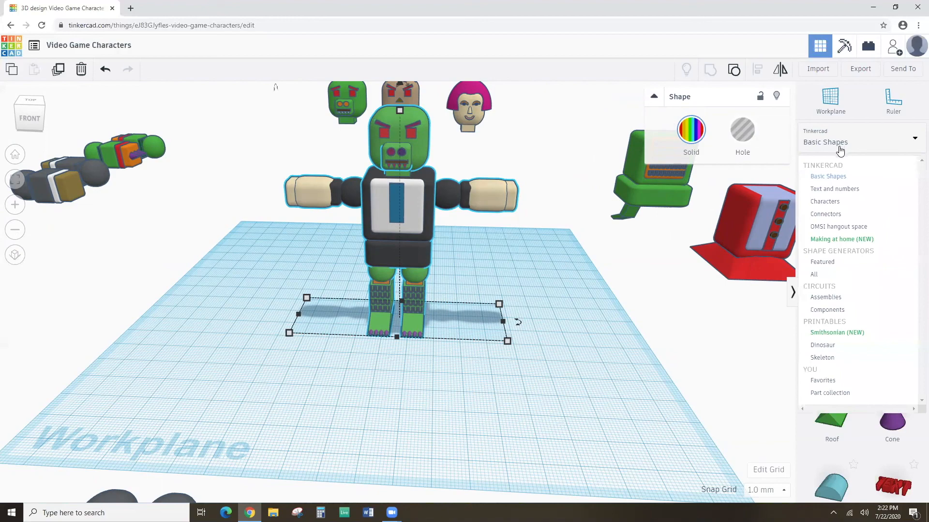
pyautogui.click(831, 214)
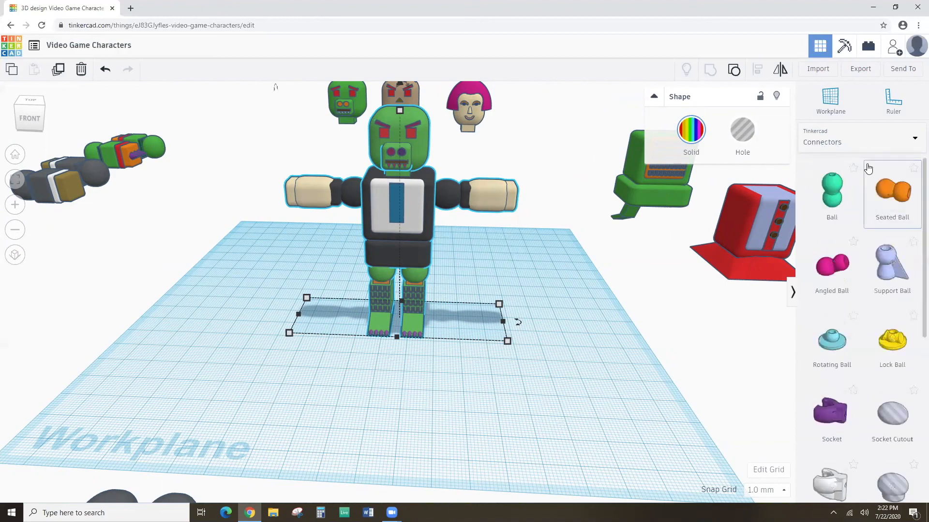
pyautogui.click(872, 144)
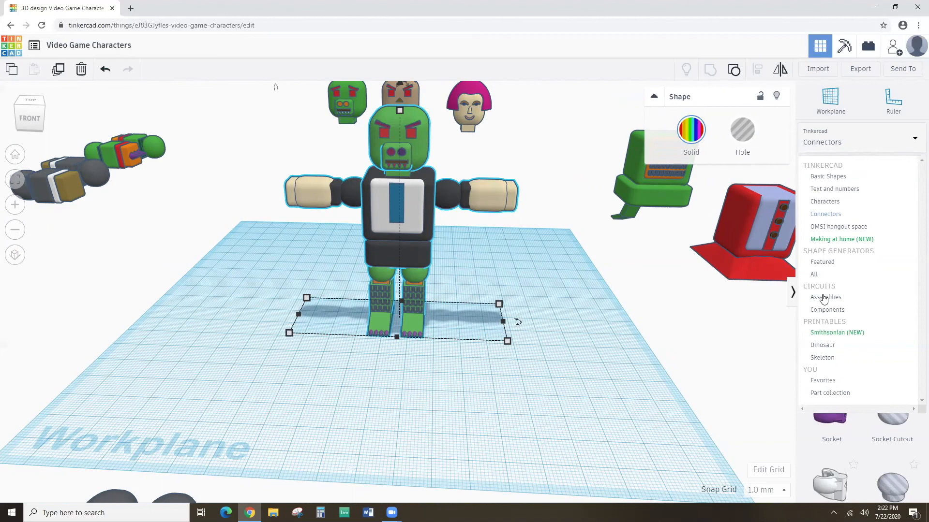
pyautogui.click(826, 312)
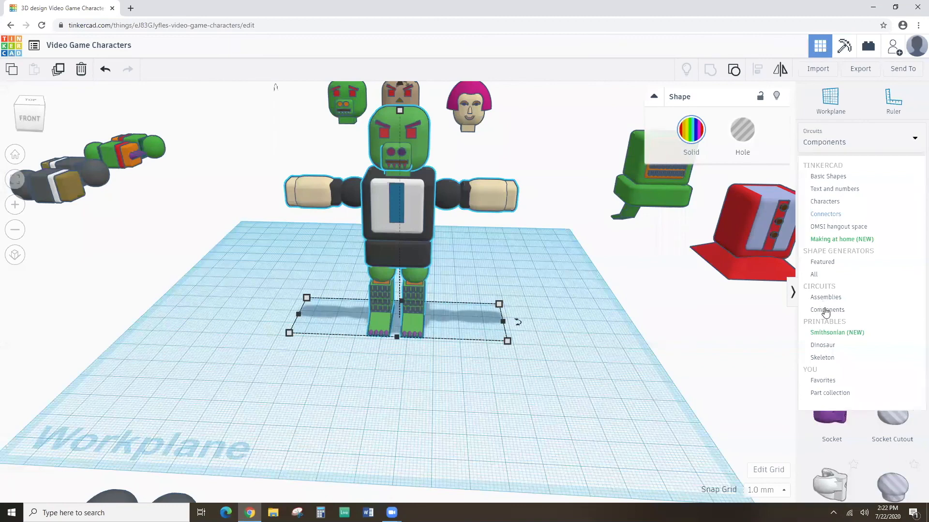
# Choose the Characters shape category and scroll through its list.
pyautogui.click(895, 142)
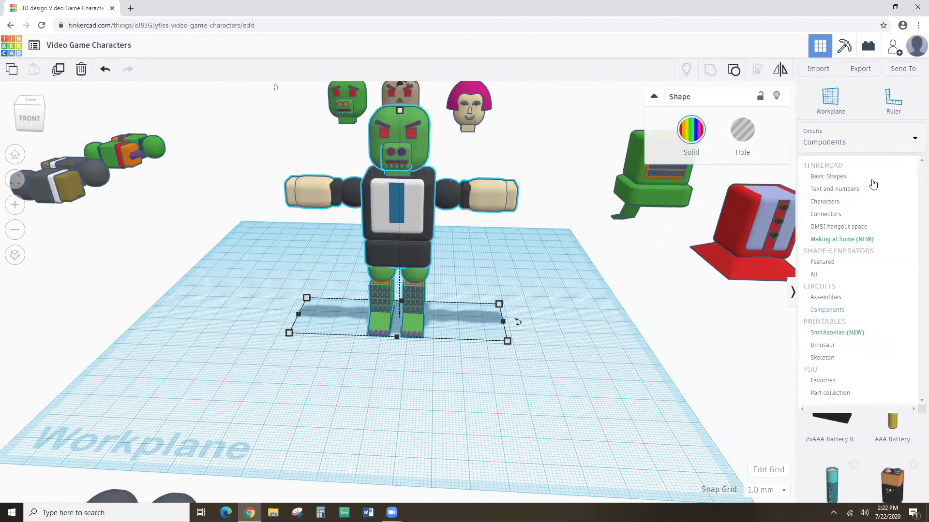
pyautogui.click(836, 207)
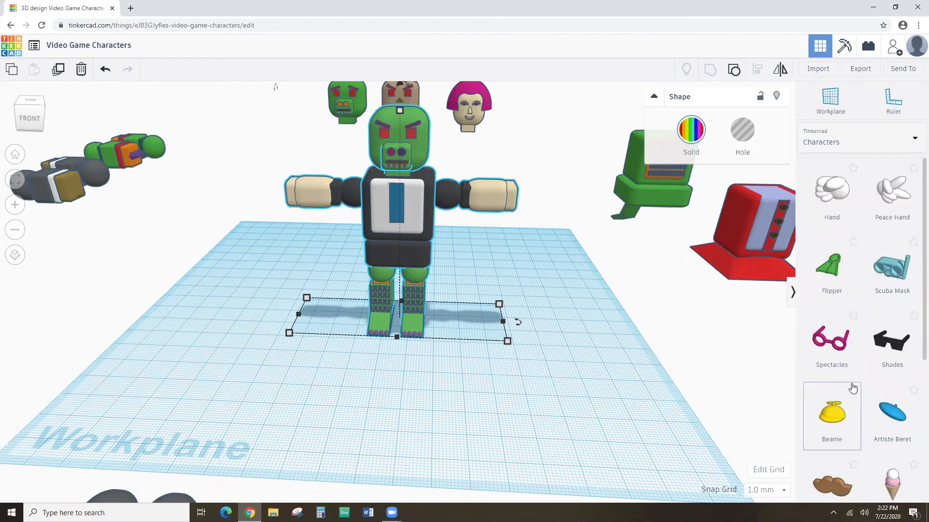
pyautogui.scroll(-3, 893, 371)
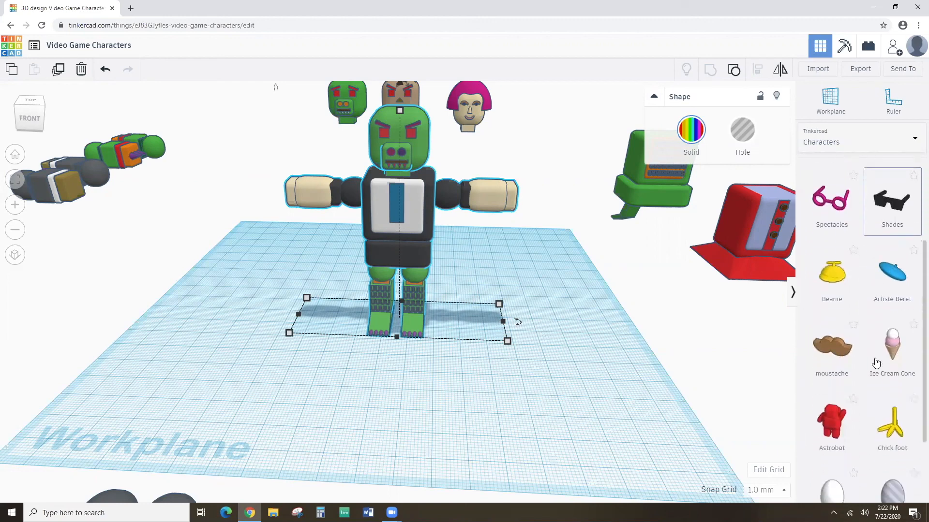
pyautogui.scroll(-1, 844, 364)
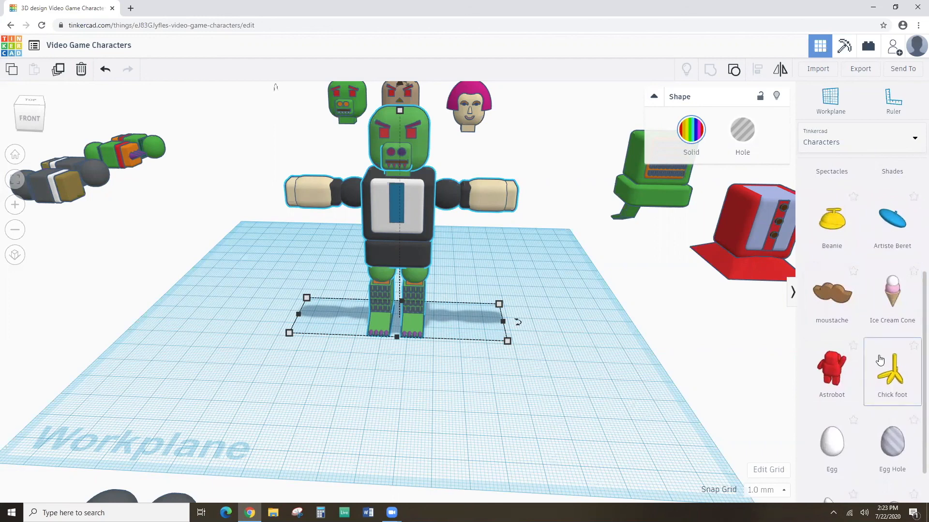
pyautogui.scroll(1, 883, 360)
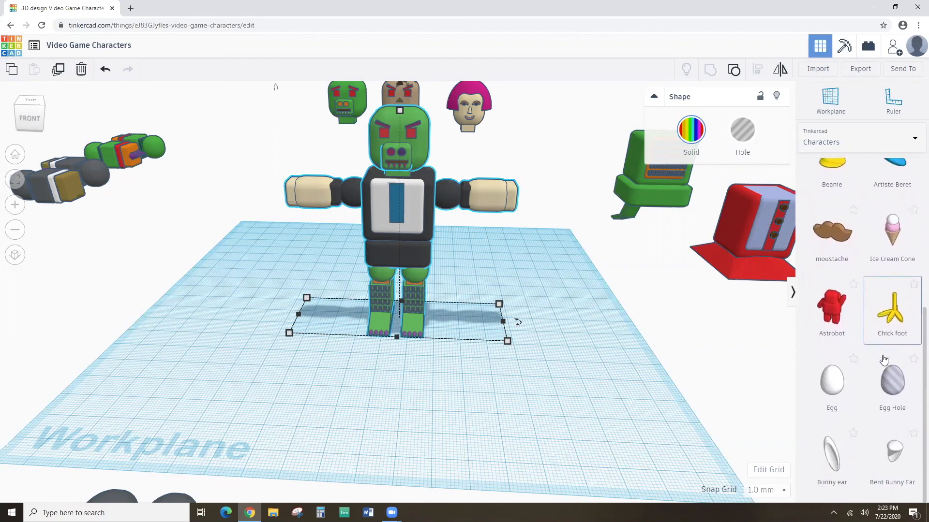
pyautogui.scroll(2, 882, 360)
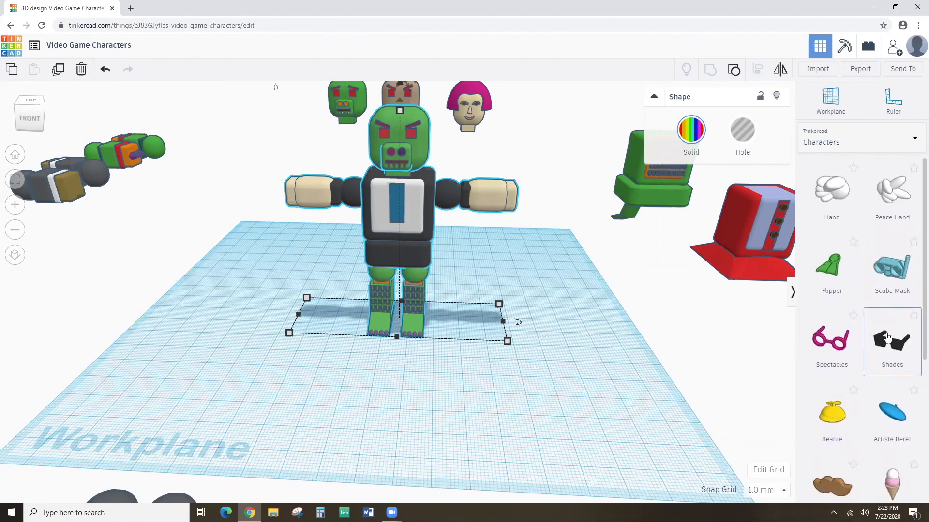
pyautogui.scroll(-2, 823, 205)
pyautogui.scroll(2, 823, 205)
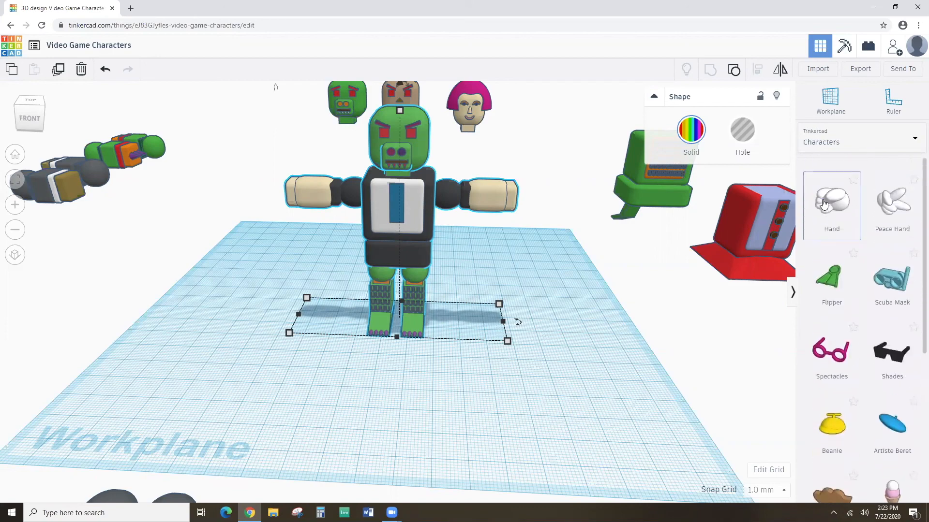
pyautogui.scroll(-2, 513, 145)
pyautogui.scroll(2, 516, 151)
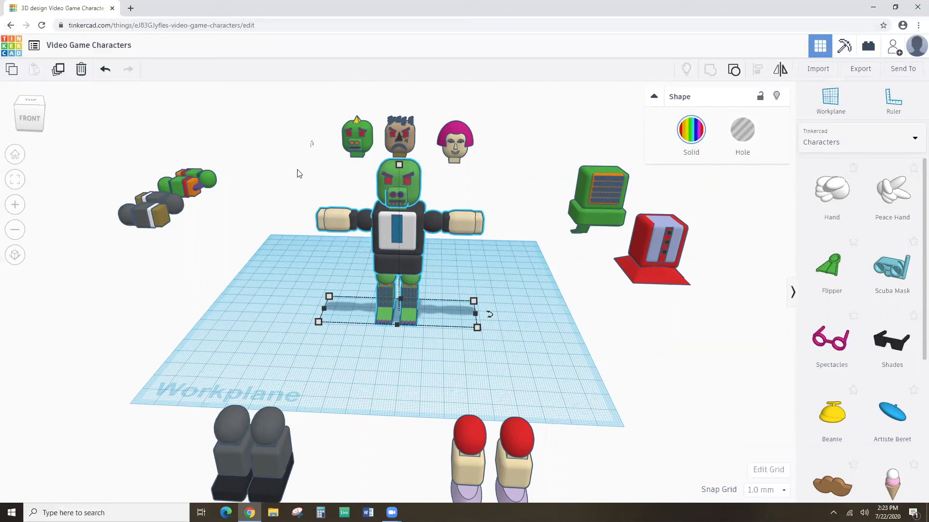
# Undo the assembly steps so the parts return to their spots around the workplane.
pyautogui.click(105, 71)
pyautogui.click(105, 70)
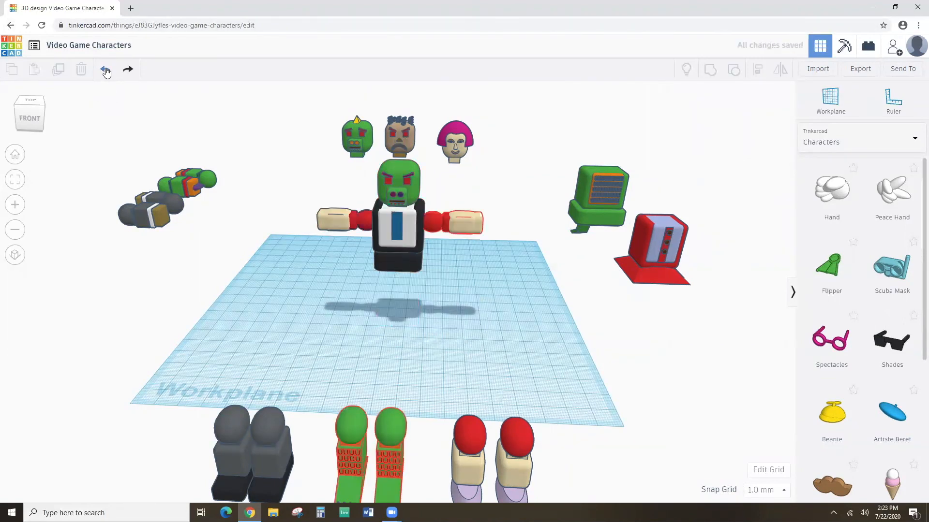
pyautogui.click(105, 71)
pyautogui.click(105, 70)
pyautogui.click(105, 70)
pyautogui.click(105, 70)
pyautogui.click(105, 70)
pyautogui.click(104, 70)
pyautogui.click(105, 70)
pyautogui.click(105, 70)
pyautogui.click(105, 70)
pyautogui.click(105, 70)
pyautogui.click(105, 70)
pyautogui.click(105, 70)
pyautogui.click(105, 70)
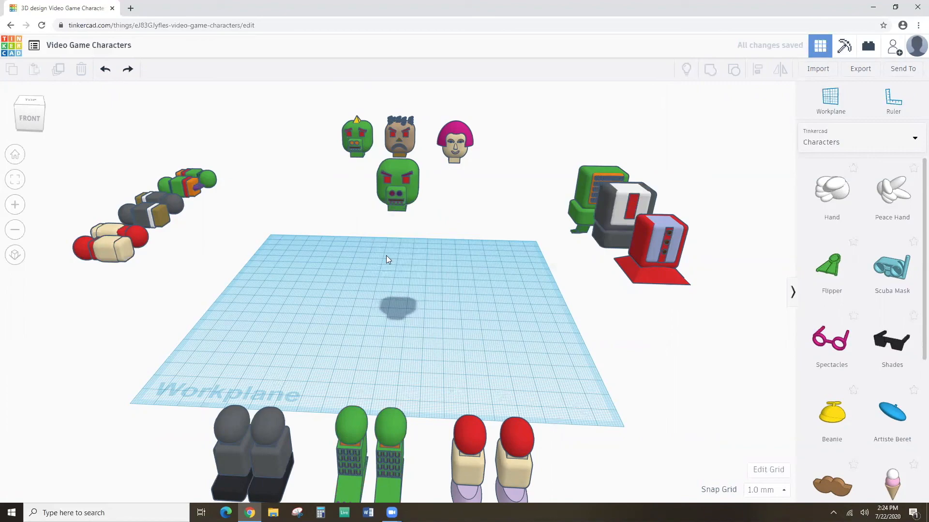
# Delete the leftover green head from a top-down view.
pyautogui.scroll(3, 388, 249)
pyautogui.scroll(-3, 389, 250)
pyautogui.moveTo(368, 220); pyautogui.dragTo(382, 261, button='right')
pyautogui.moveTo(353, 161); pyautogui.dragTo(445, 259)
pyautogui.press('Delete')
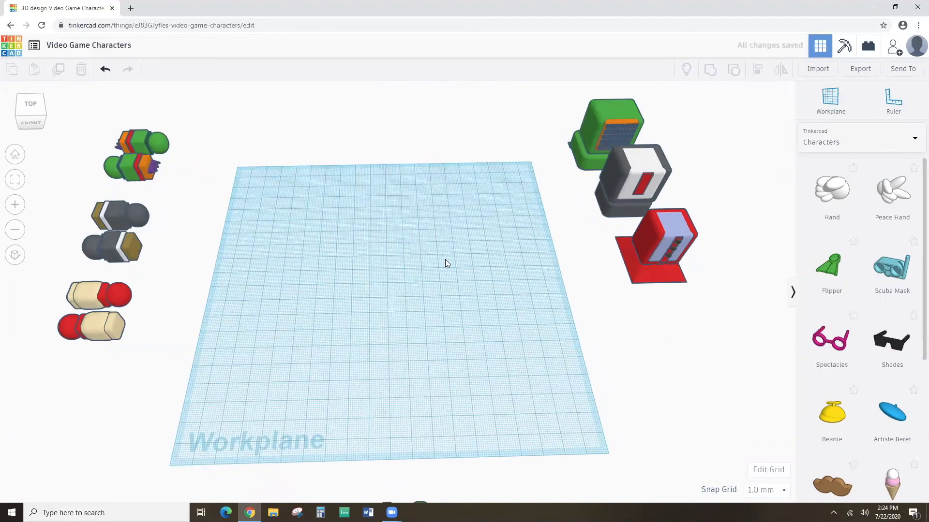
# Return to a front view and open the Export download options.
pyautogui.scroll(-4, 385, 264)
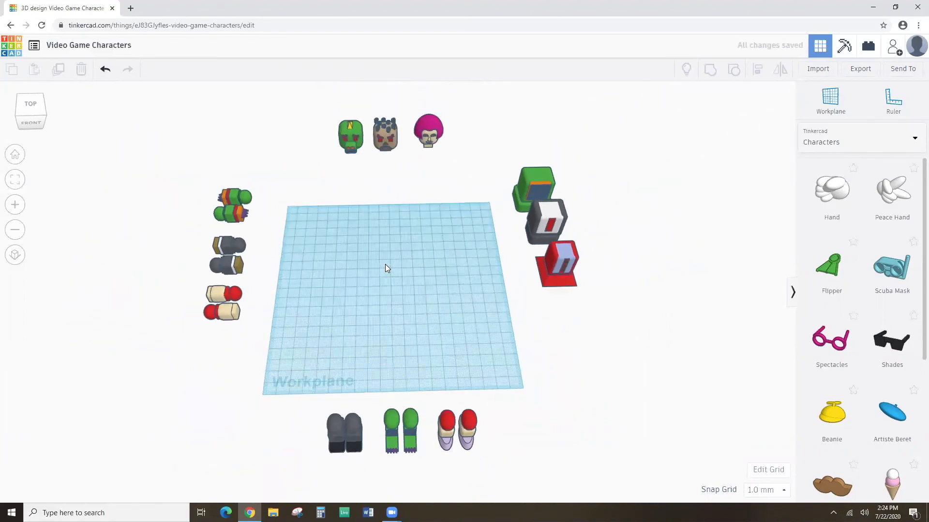
pyautogui.scroll(3, 385, 264)
pyautogui.scroll(1, 385, 268)
pyautogui.scroll(-3, 386, 263)
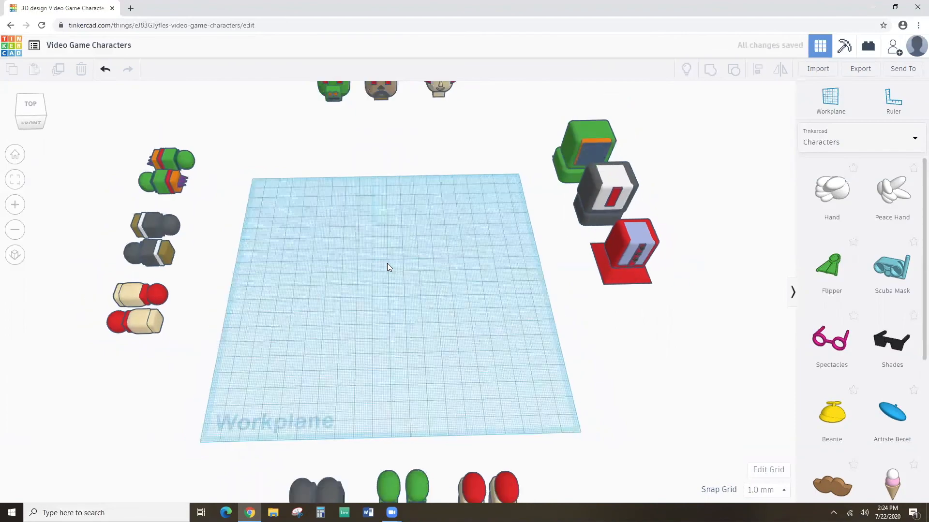
pyautogui.scroll(2, 388, 257)
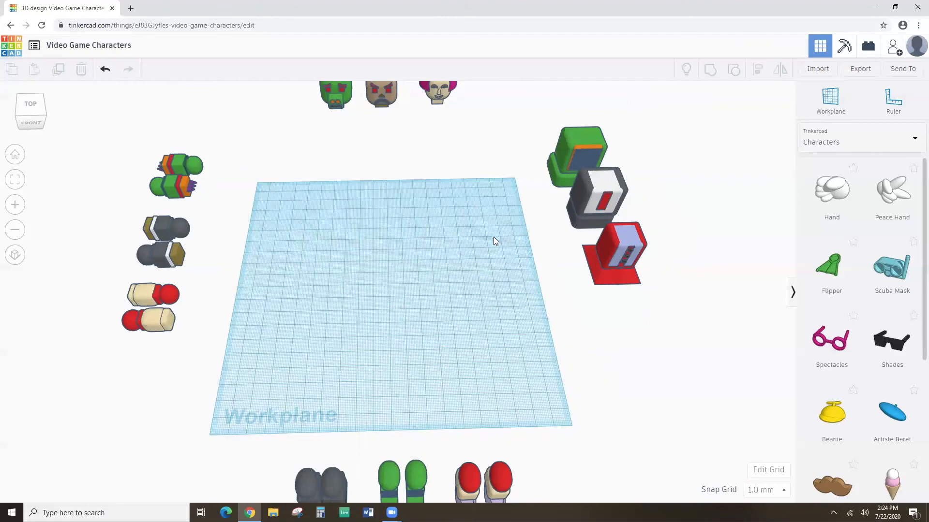
pyautogui.moveTo(481, 288); pyautogui.dragTo(484, 265, button='right')
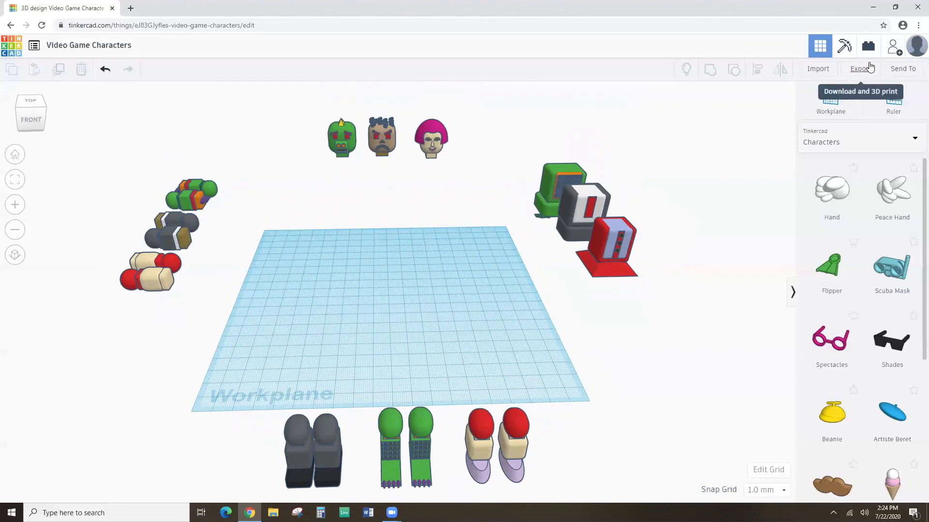
pyautogui.click(869, 66)
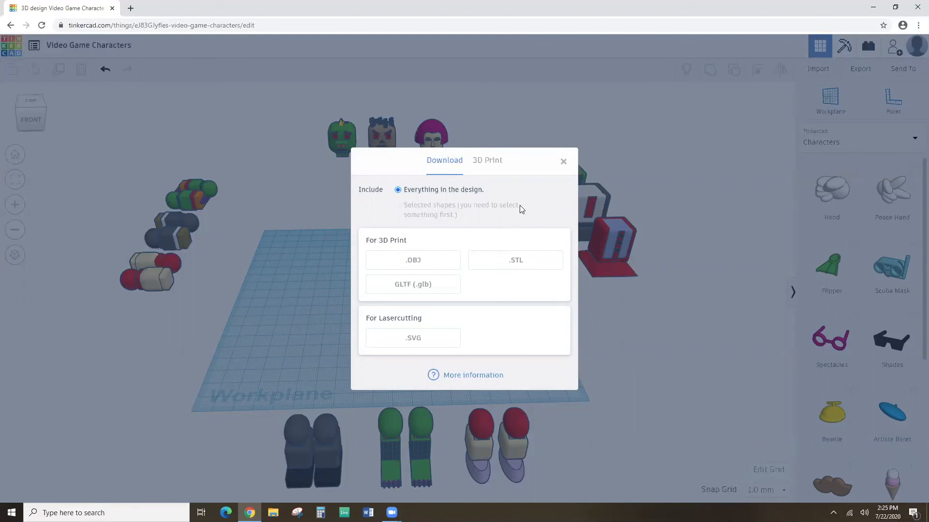
# Close the Export download options and return to the dashboard with Video Game Characters saved.
pyautogui.click(564, 162)
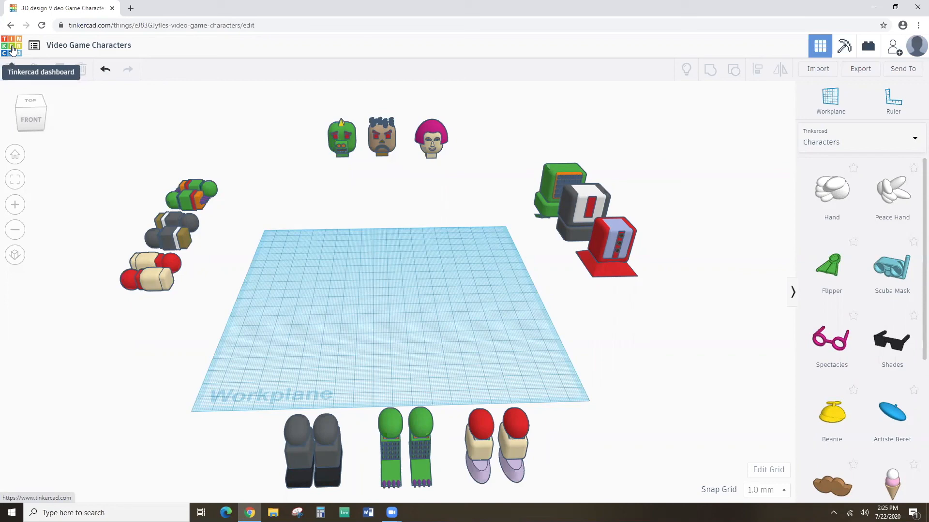
pyautogui.click(13, 49)
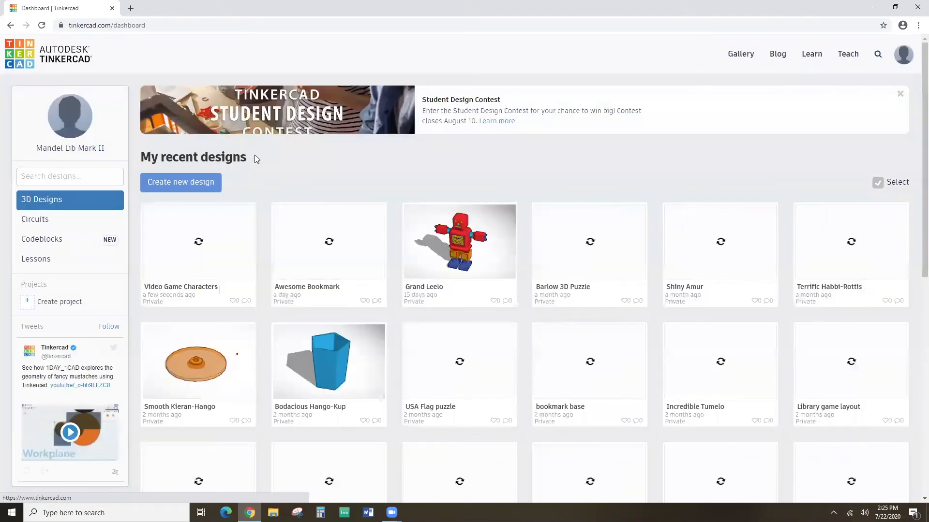
# Create a new blank design, which opens as Smashing Albar-Borwo.
pyautogui.click(177, 182)
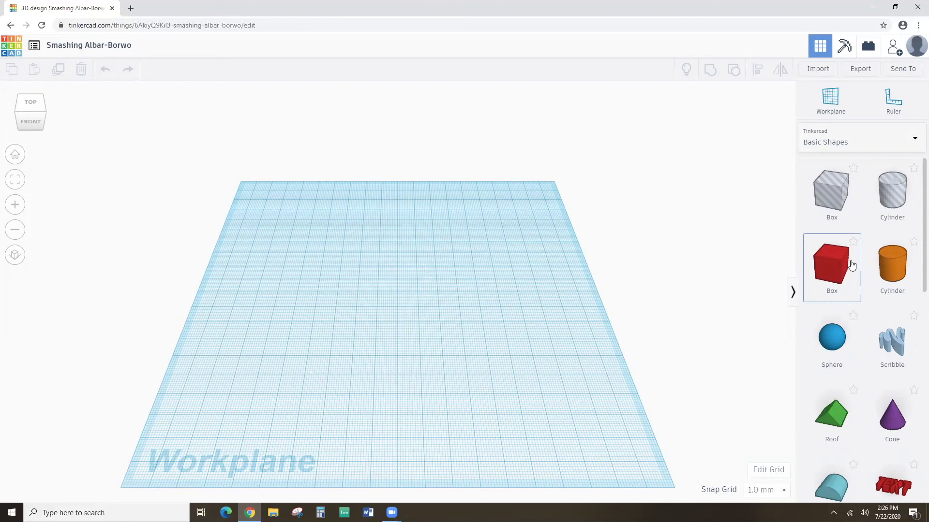
# Drop a red Box on the workplane and resize it to 13 mm wide and 5 mm tall.
pyautogui.moveTo(838, 268); pyautogui.dragTo(331, 299)
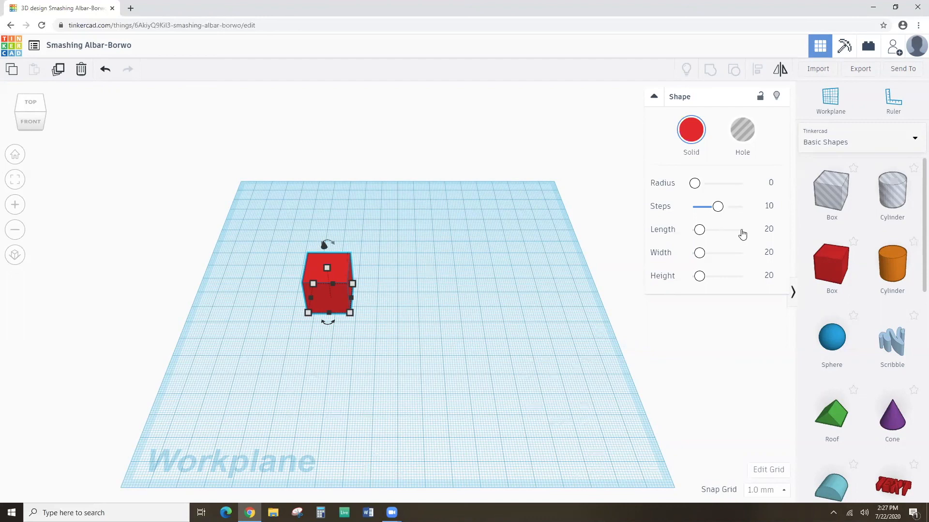
pyautogui.click(764, 252)
pyautogui.write('13')
pyautogui.press('Return')
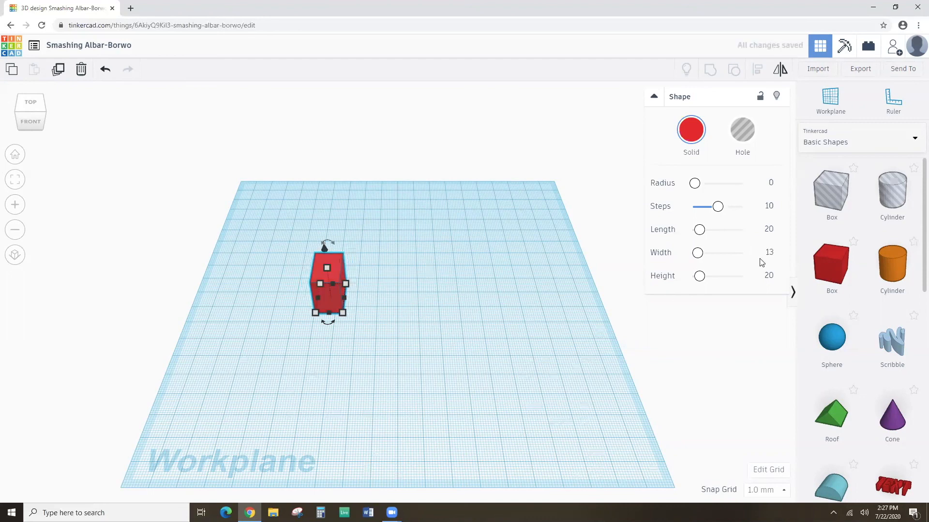
pyautogui.click(769, 275)
pyautogui.write('5')
pyautogui.press('Return')
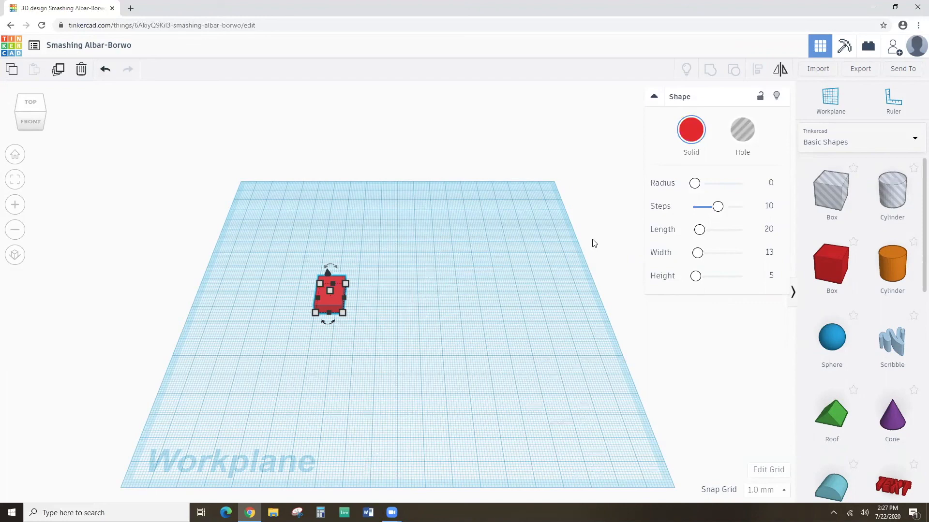
pyautogui.click(464, 277)
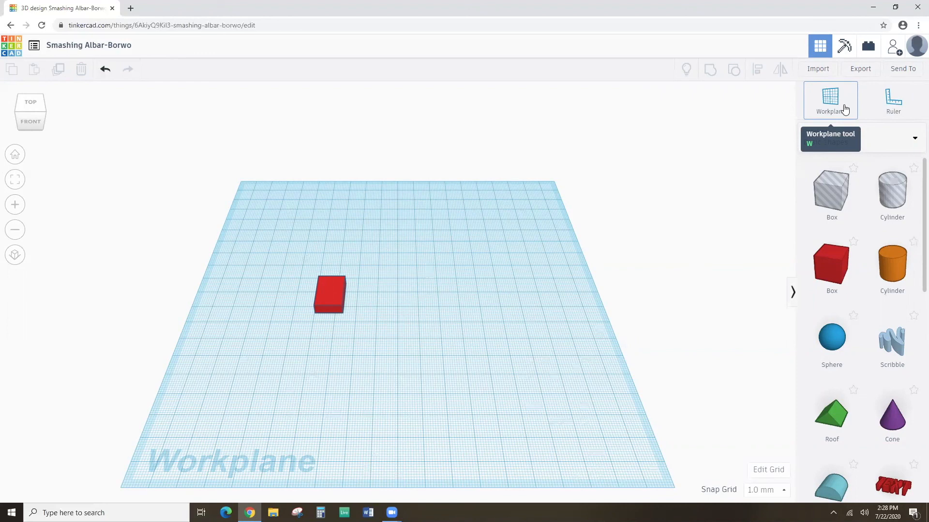
# Set the workplane on the red box's top face and drag a Half Sphere over it.
pyautogui.click(830, 103)
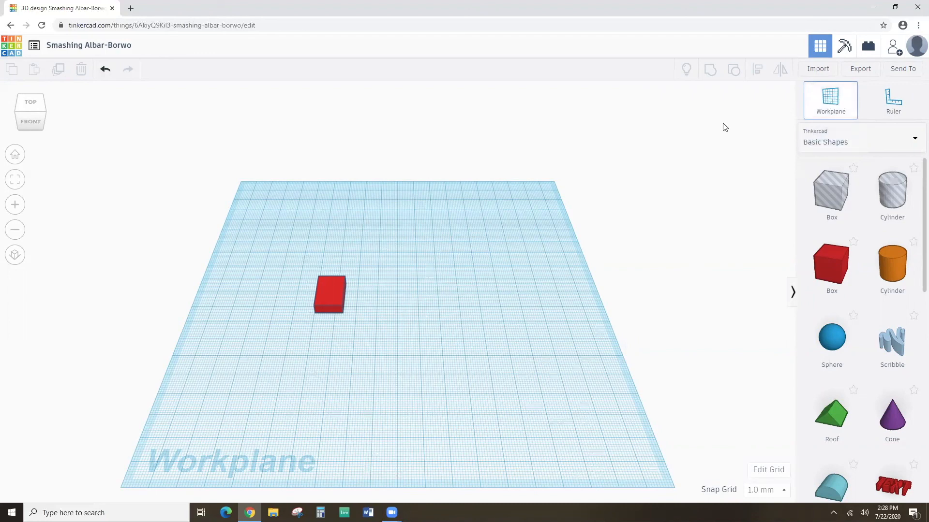
pyautogui.click(330, 289)
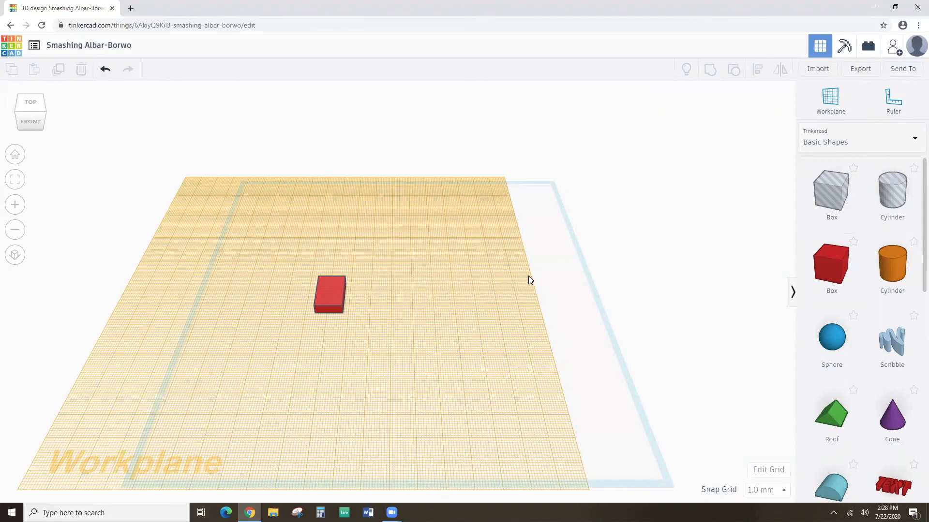
pyautogui.scroll(-1, 853, 288)
pyautogui.scroll(-4, 851, 290)
pyautogui.moveTo(846, 461); pyautogui.dragTo(339, 281)
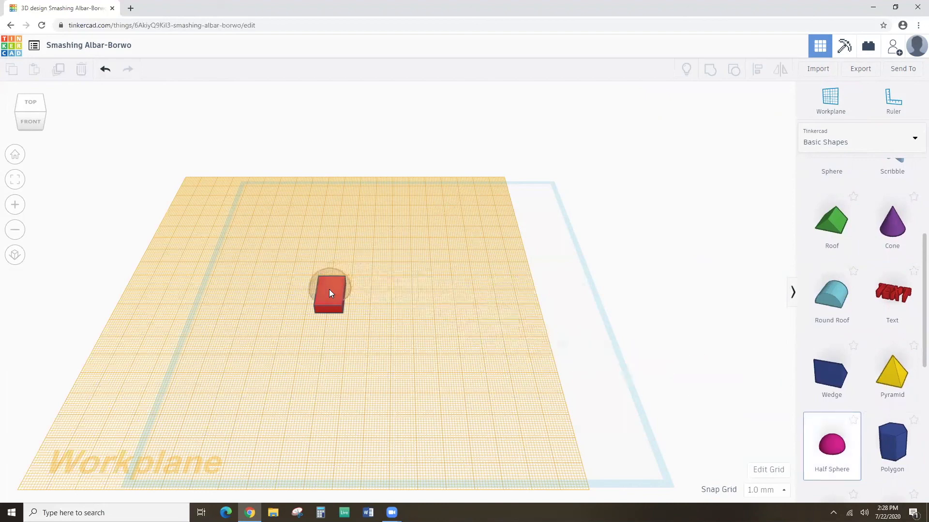
# Drop the half sphere on the box and size it 11 by 11 mm, 5 mm tall.
pyautogui.moveTo(330, 288); pyautogui.dragTo(330, 288)
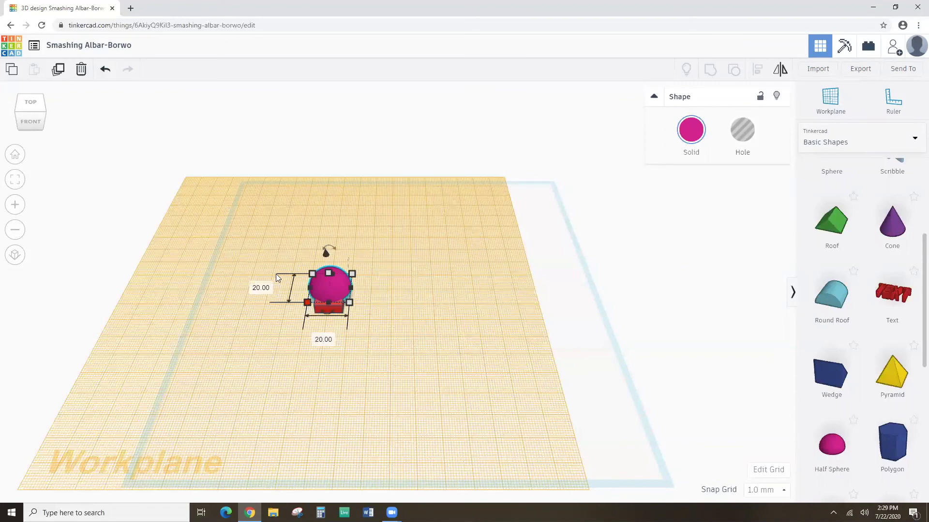
pyautogui.click(319, 333)
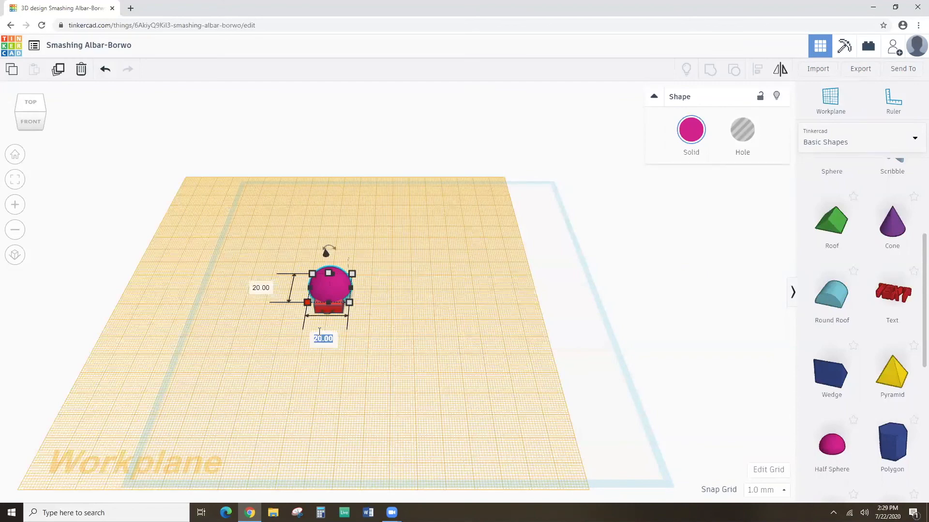
pyautogui.click(267, 288)
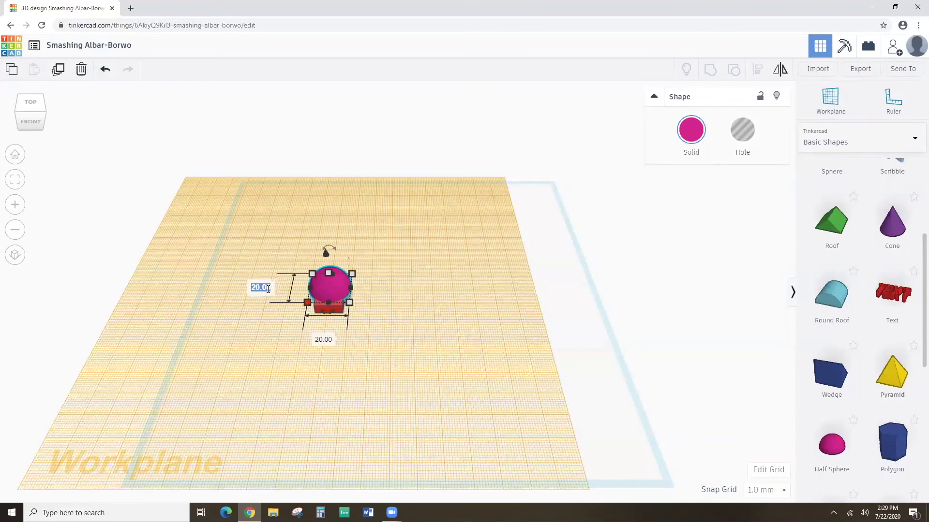
pyautogui.write('11')
pyautogui.click(326, 340)
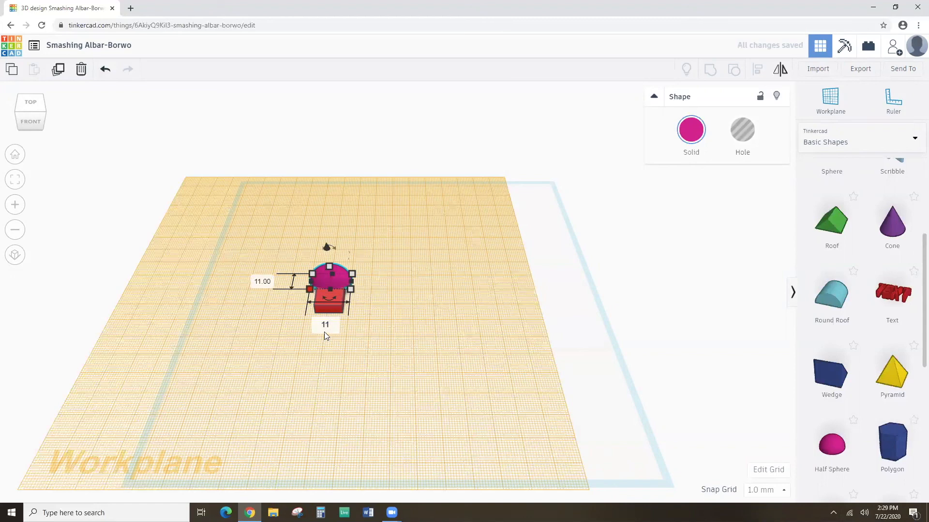
pyautogui.press('Return')
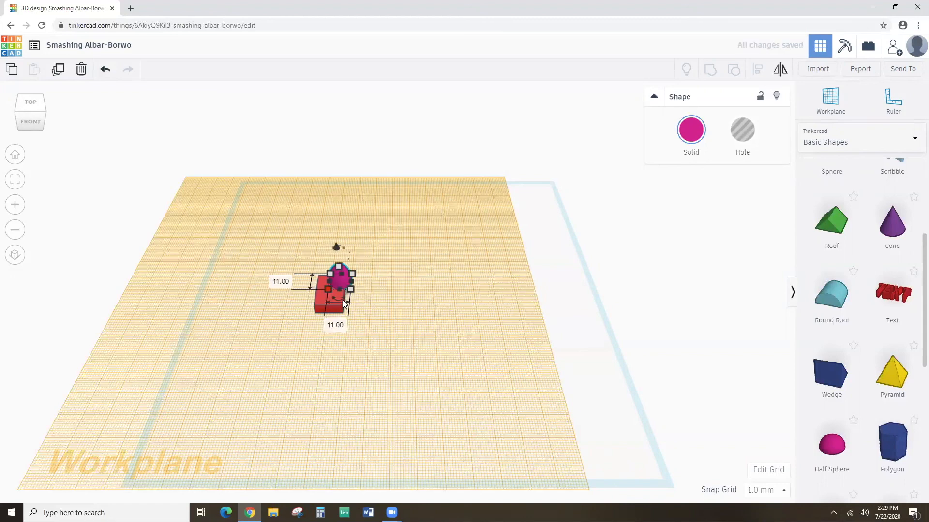
pyautogui.moveTo(338, 265)
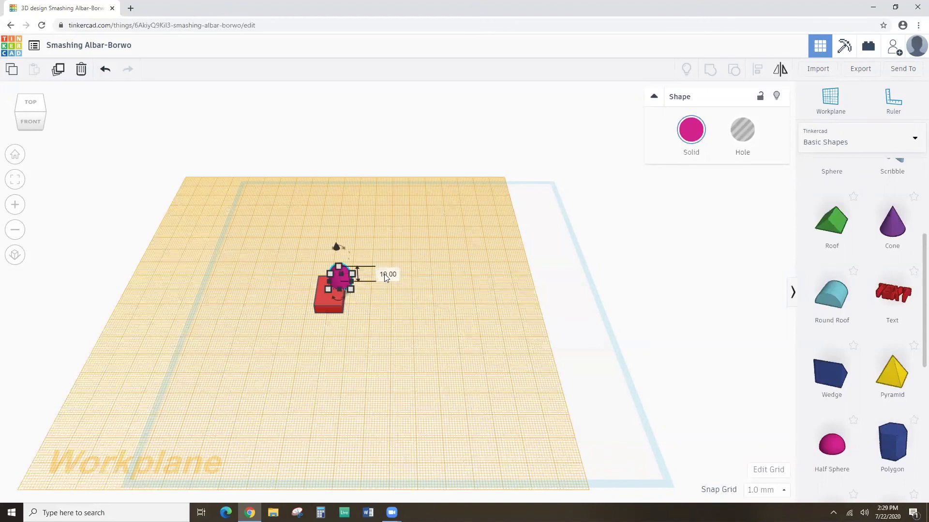
pyautogui.write('5')
pyautogui.press('Return')
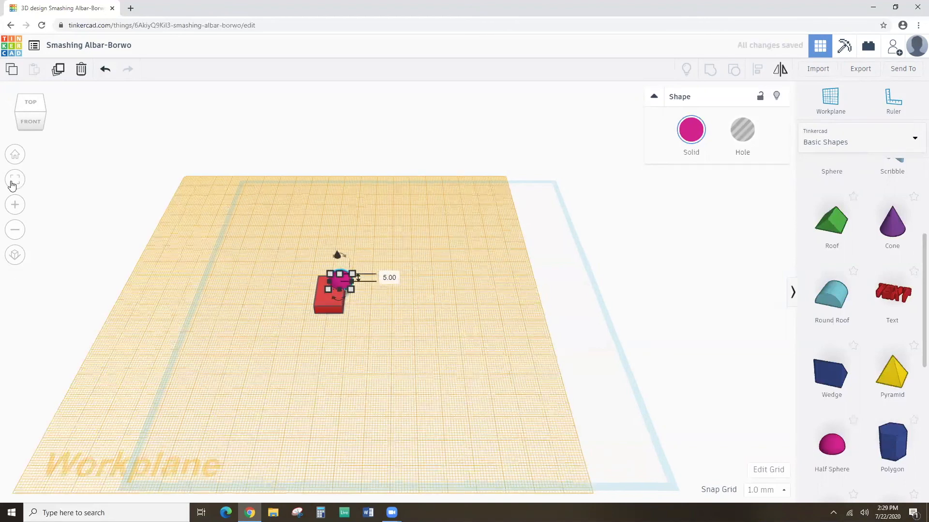
pyautogui.click(14, 180)
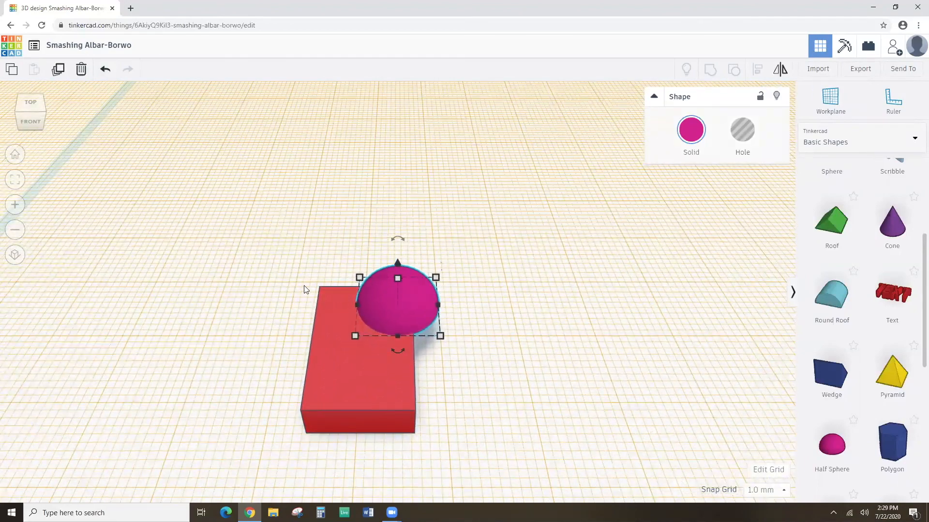
# Select the box and half sphere and align them to centre the dome across the box.
pyautogui.moveTo(312, 258); pyautogui.dragTo(447, 390)
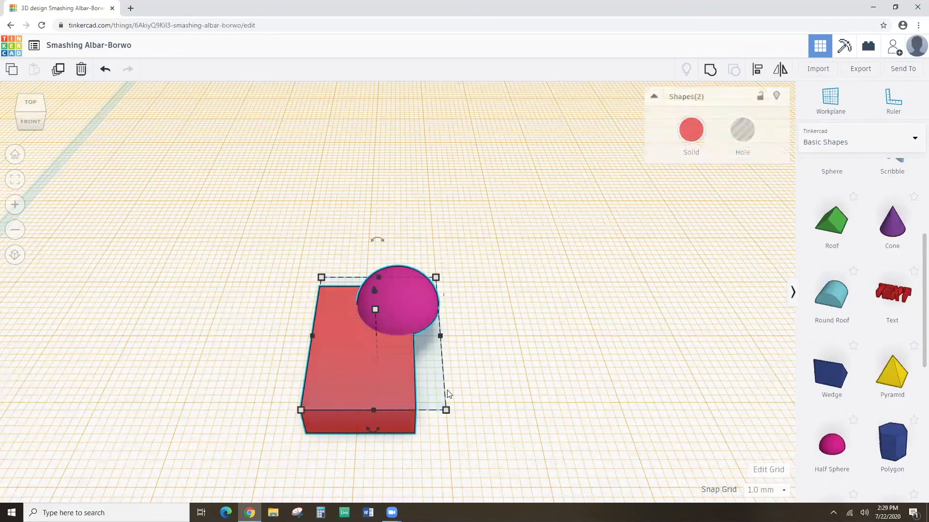
pyautogui.click(754, 73)
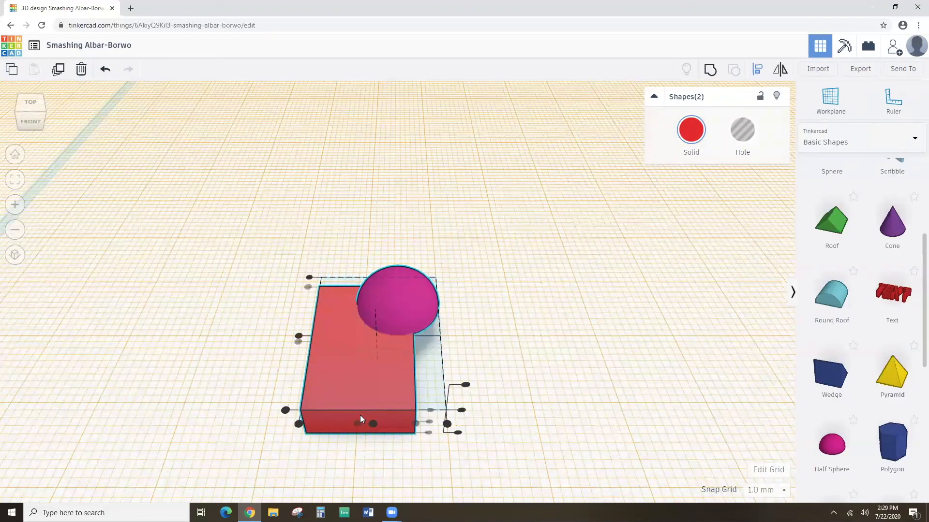
pyautogui.click(373, 424)
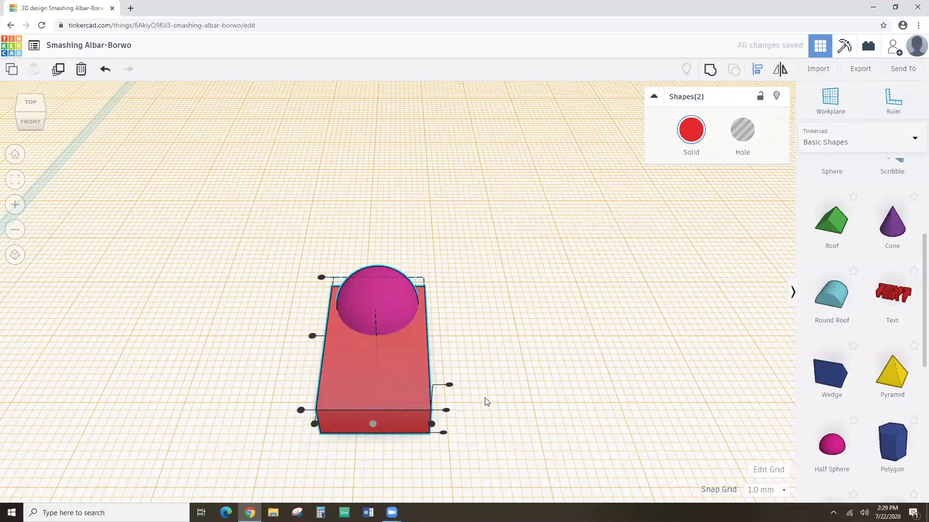
pyautogui.moveTo(514, 352); pyautogui.dragTo(322, 318, button='right')
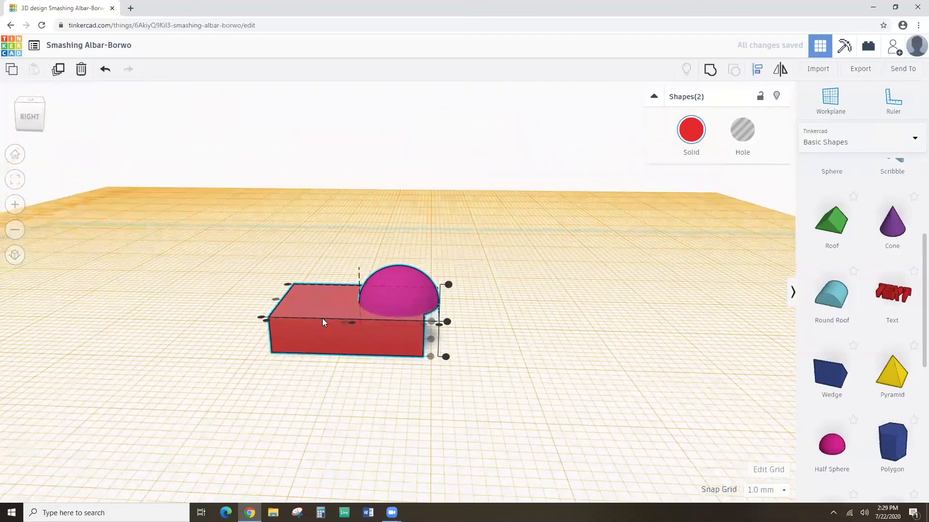
# Nudge the half sphere alone left toward one end of the box.
pyautogui.click(410, 238)
pyautogui.click(396, 288)
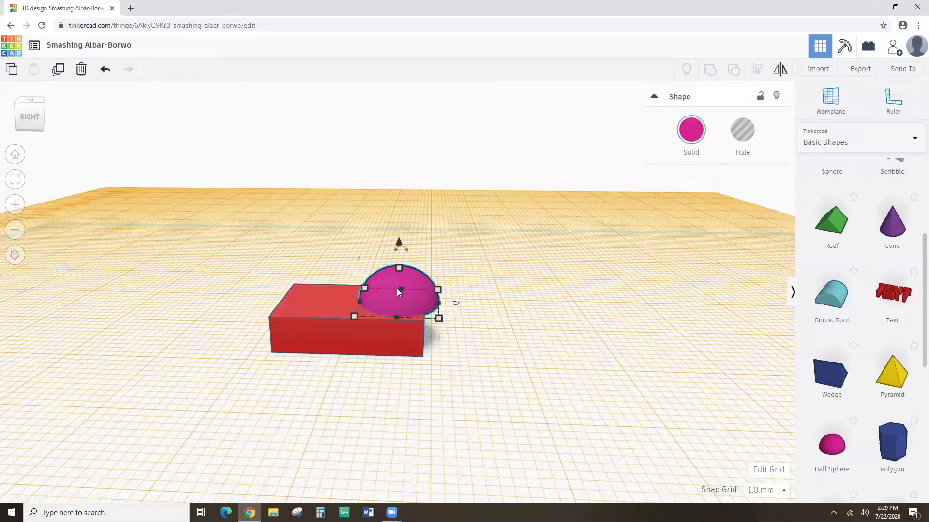
pyautogui.press('Left')
pyautogui.press('Left')
pyautogui.press('Left')
pyautogui.press('Left')
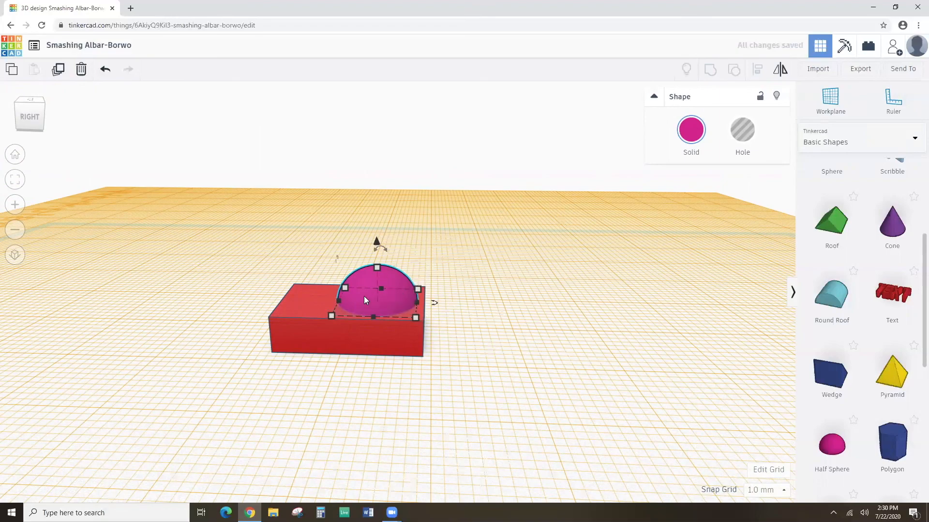
pyautogui.moveTo(265, 245); pyautogui.dragTo(520, 283, button='right')
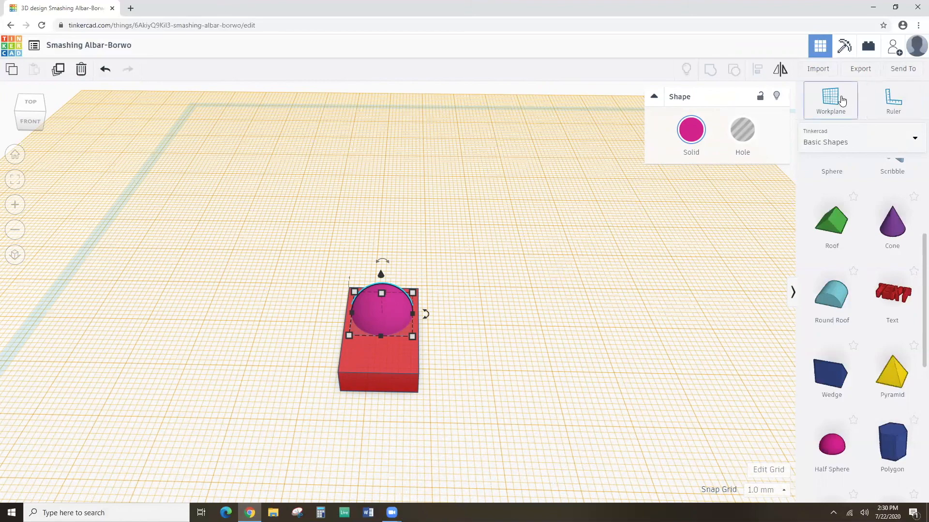
# Return the workplane to the ground grid, then attach it to the half sphere's surface.
pyautogui.click(840, 103)
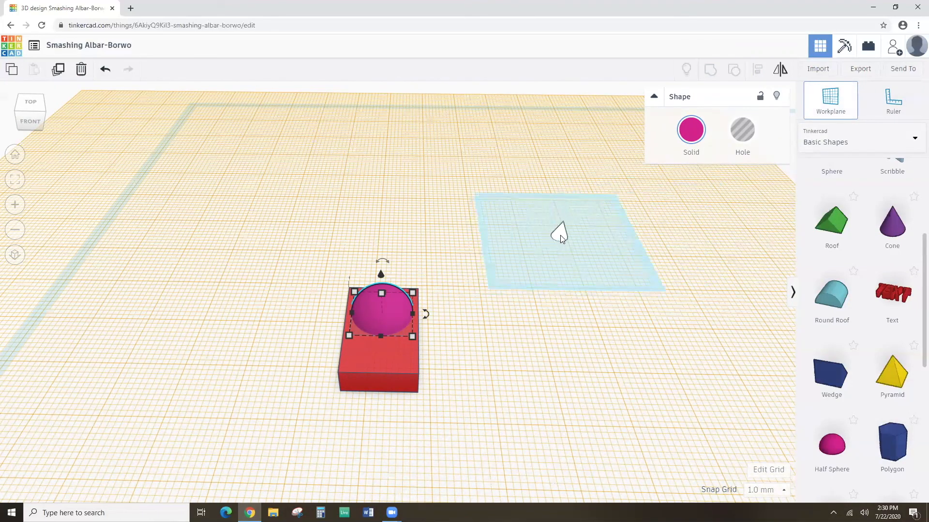
pyautogui.click(565, 231)
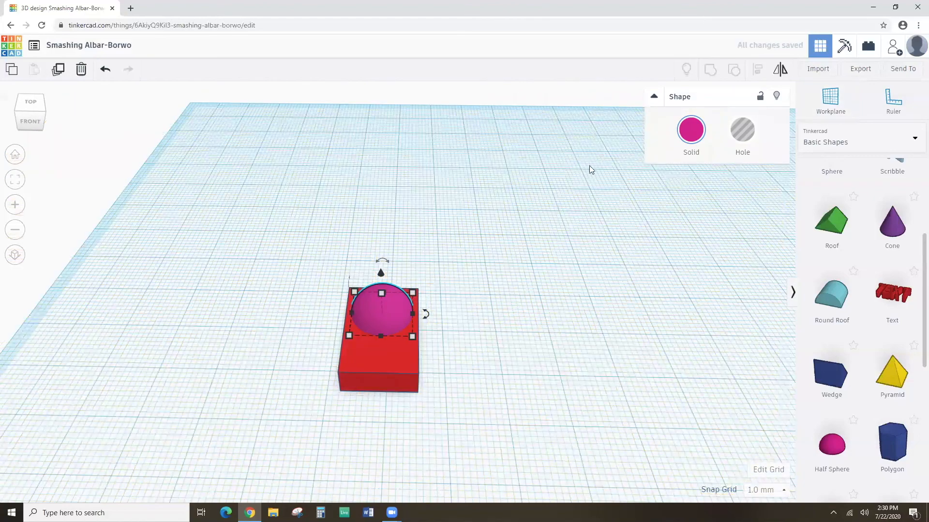
pyautogui.click(828, 101)
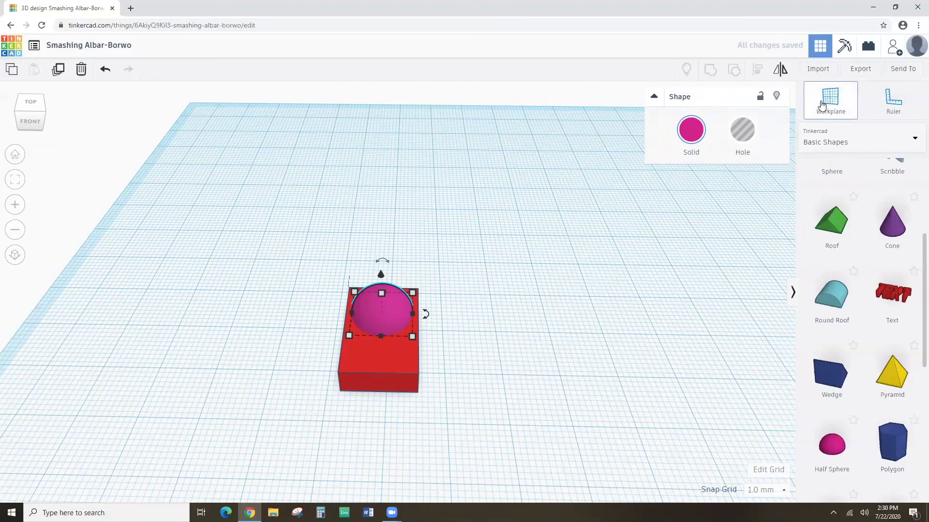
pyautogui.click(381, 291)
pyautogui.moveTo(447, 359)
pyautogui.mouseDown(button='right')
pyautogui.moveTo(463, 306)
pyautogui.moveTo(451, 353)
pyautogui.mouseUp(button='right')
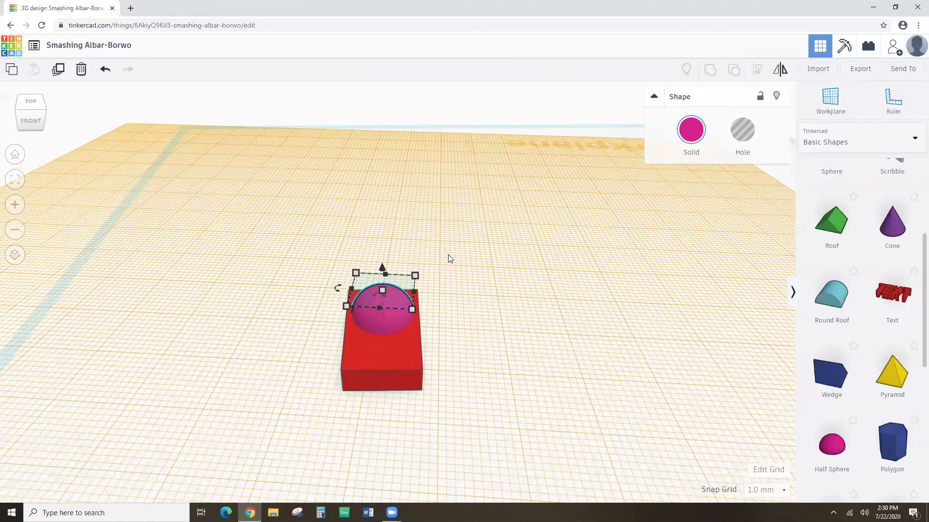
pyautogui.moveTo(489, 269); pyautogui.dragTo(504, 239, button='right')
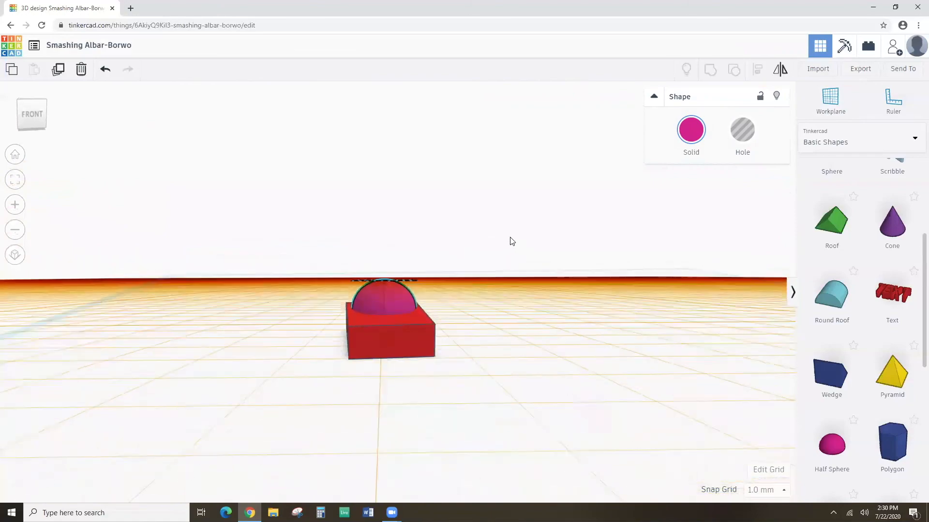
pyautogui.moveTo(512, 242); pyautogui.dragTo(372, 215, button='right')
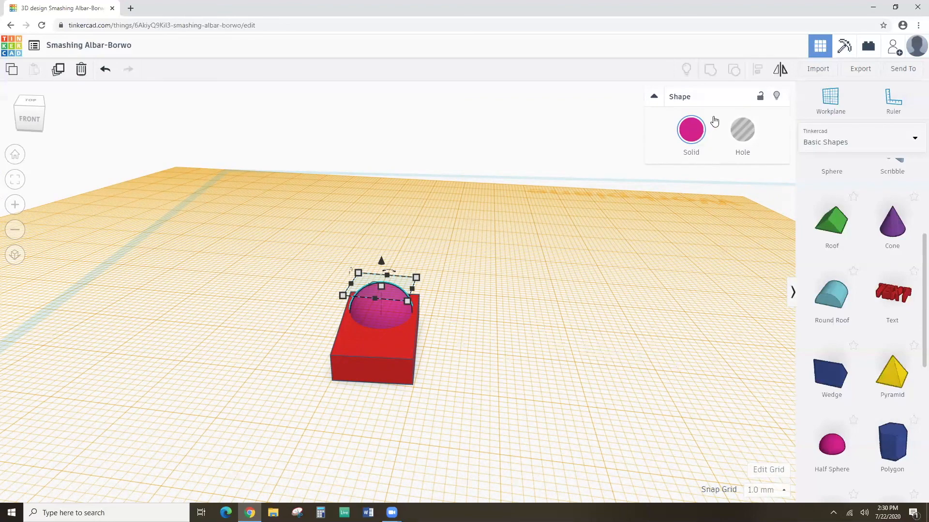
# Put the workplane back on the grid and add a 20 mm red Box beside the domed block.
pyautogui.click(828, 100)
pyautogui.click(632, 242)
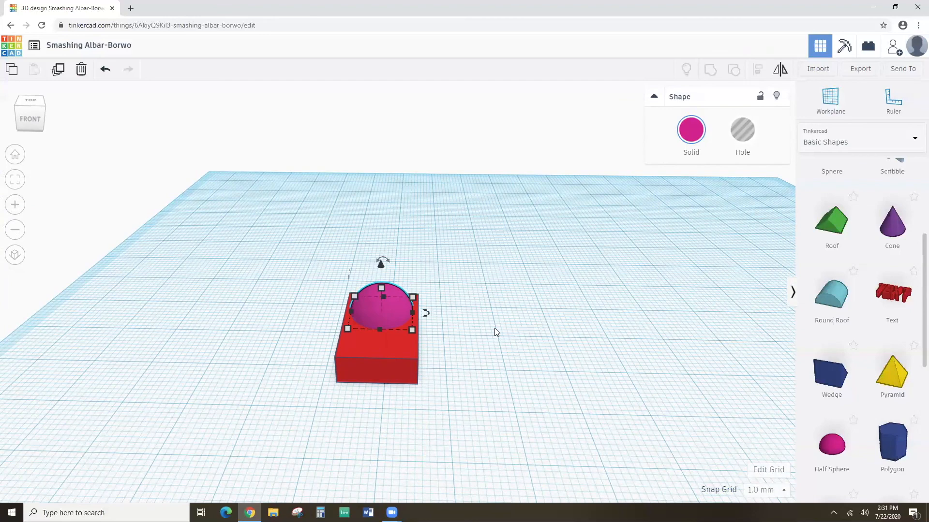
pyautogui.scroll(3, 828, 227)
pyautogui.moveTo(825, 210); pyautogui.dragTo(539, 338)
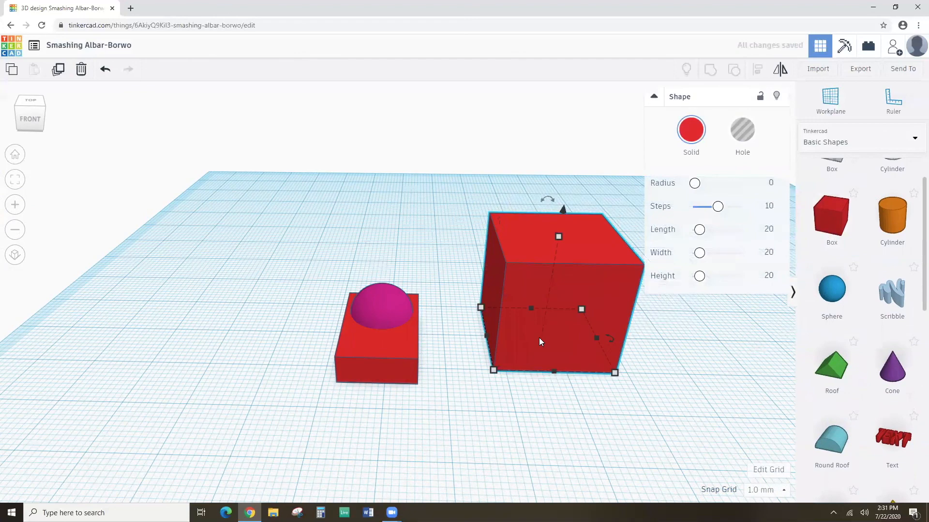
# Group the red block and pink dome into one shape.
pyautogui.click(354, 267)
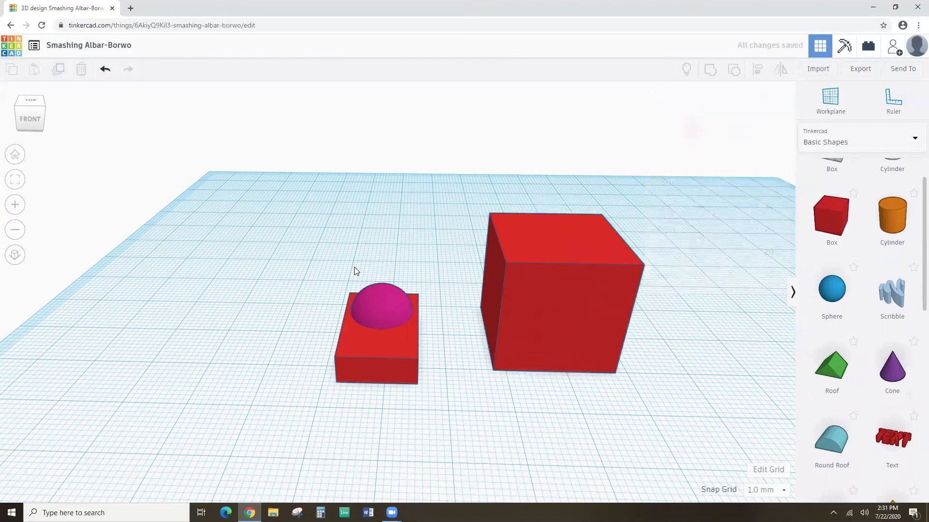
pyautogui.moveTo(339, 267); pyautogui.dragTo(428, 402)
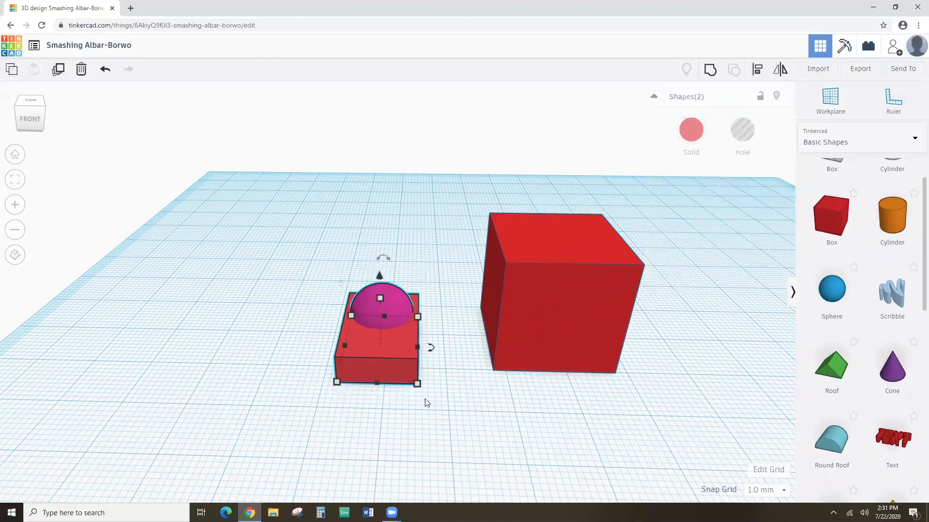
pyautogui.click(710, 70)
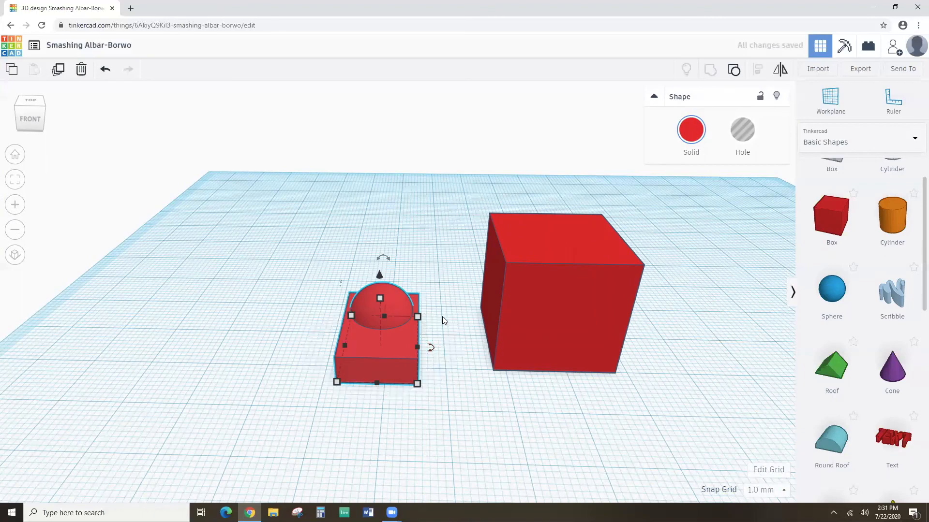
pyautogui.moveTo(460, 293); pyautogui.dragTo(449, 273, button='right')
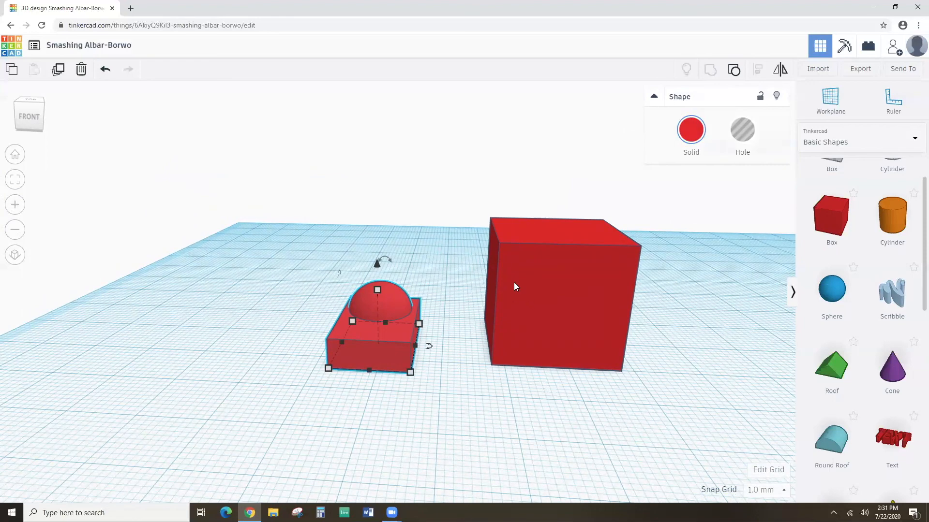
# Resize the big cube to length 7, width 7 and height 13.
pyautogui.click(580, 279)
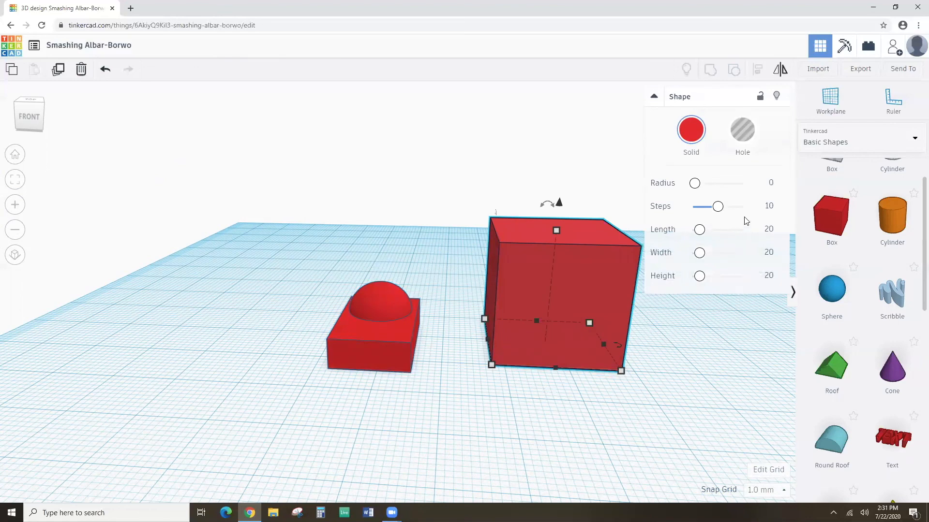
pyautogui.click(769, 229)
pyautogui.write('7')
pyautogui.press('Tab')
pyautogui.write('7')
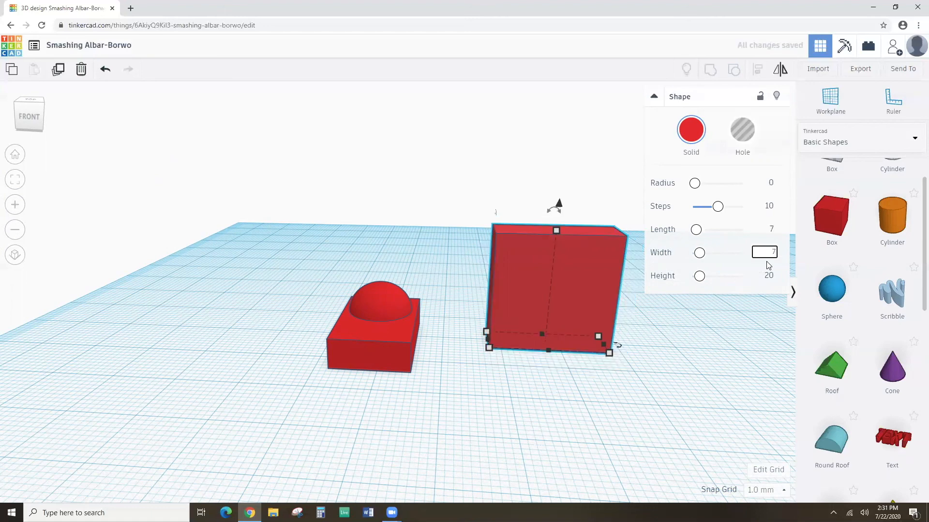
pyautogui.click(769, 275)
pyautogui.write('1')
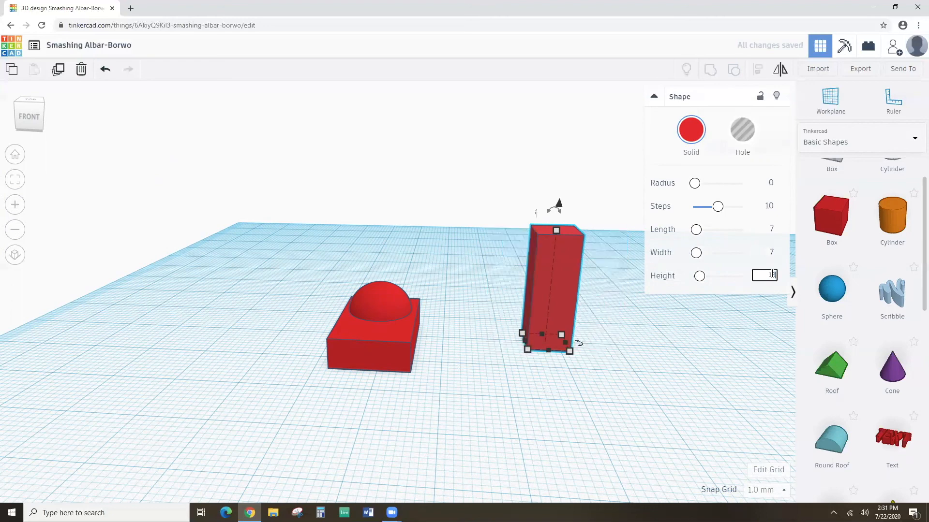
pyautogui.write('3')
pyautogui.press('Return')
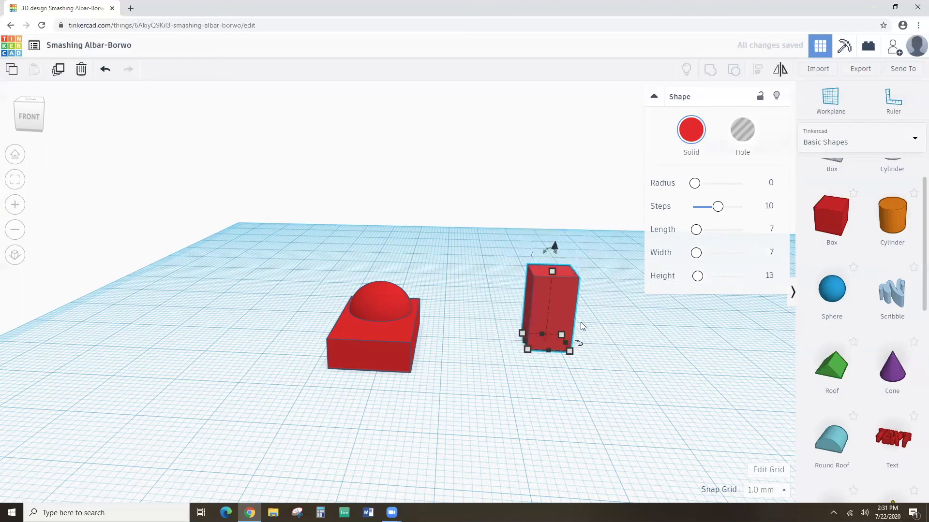
# Move the 7x7x13 post onto the domed block and centre it both ways with Align.
pyautogui.moveTo(568, 302); pyautogui.dragTo(392, 294)
pyautogui.moveTo(313, 278); pyautogui.dragTo(327, 261, button='right')
pyautogui.moveTo(327, 261); pyautogui.dragTo(458, 378)
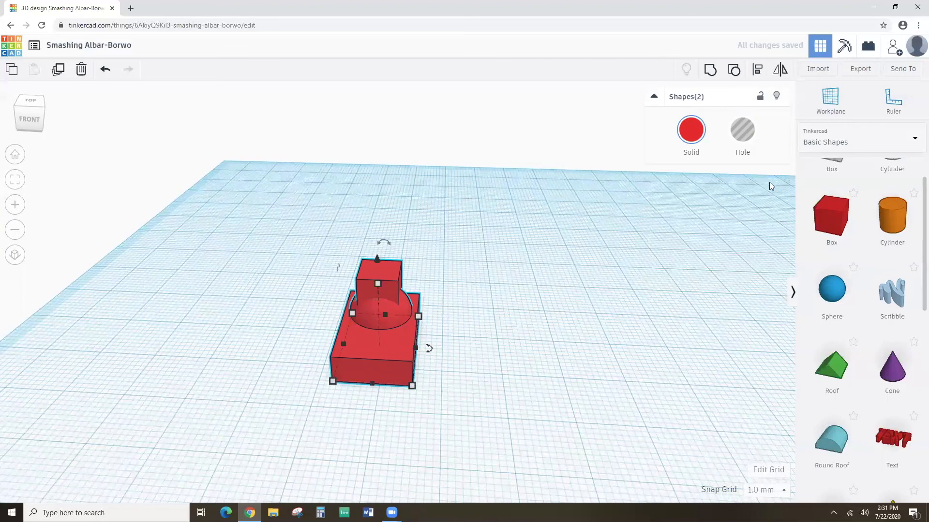
pyautogui.click(756, 73)
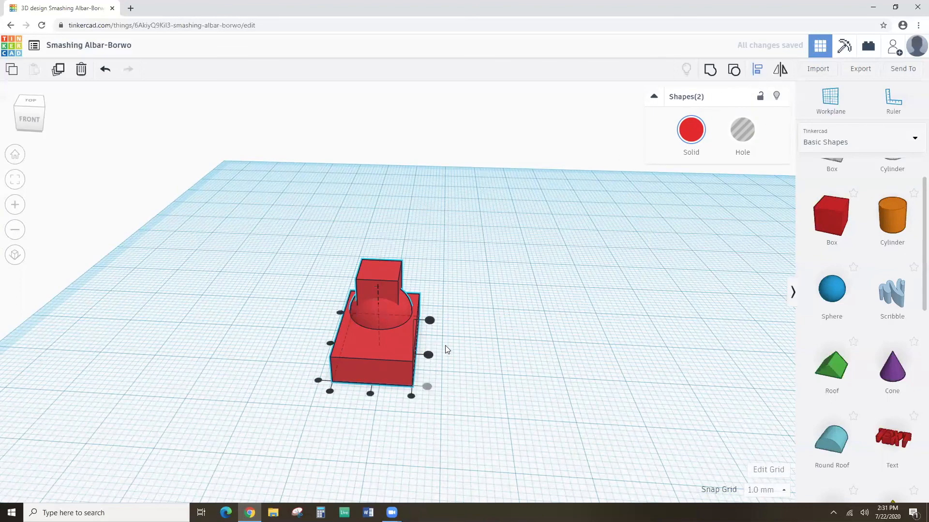
pyautogui.click(428, 355)
pyautogui.click(370, 396)
# Finish aligning the post on the block, then open the Snap Grid increment choices.
pyautogui.moveTo(502, 359); pyautogui.dragTo(306, 315, button='right')
pyautogui.press('l')
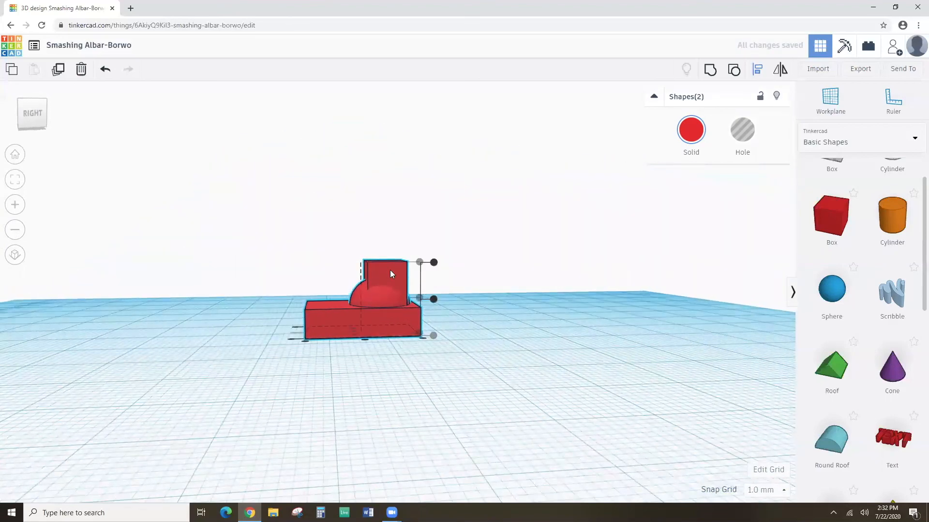
pyautogui.click(552, 305)
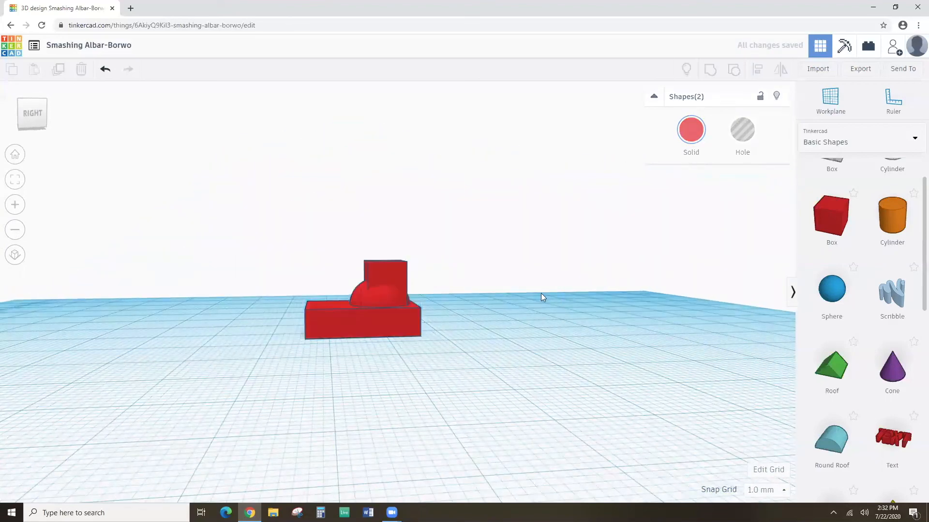
pyautogui.click(385, 270)
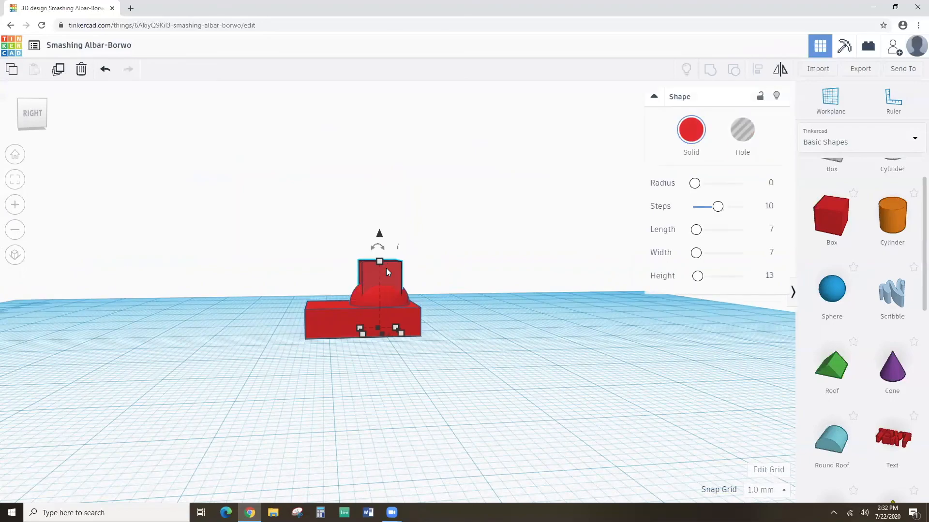
pyautogui.moveTo(386, 272); pyautogui.dragTo(476, 359, button='right')
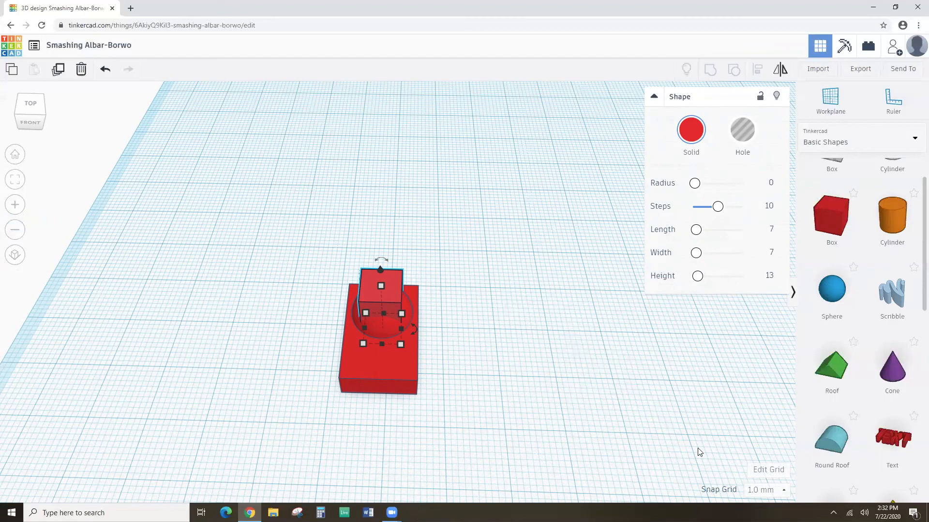
pyautogui.click(781, 494)
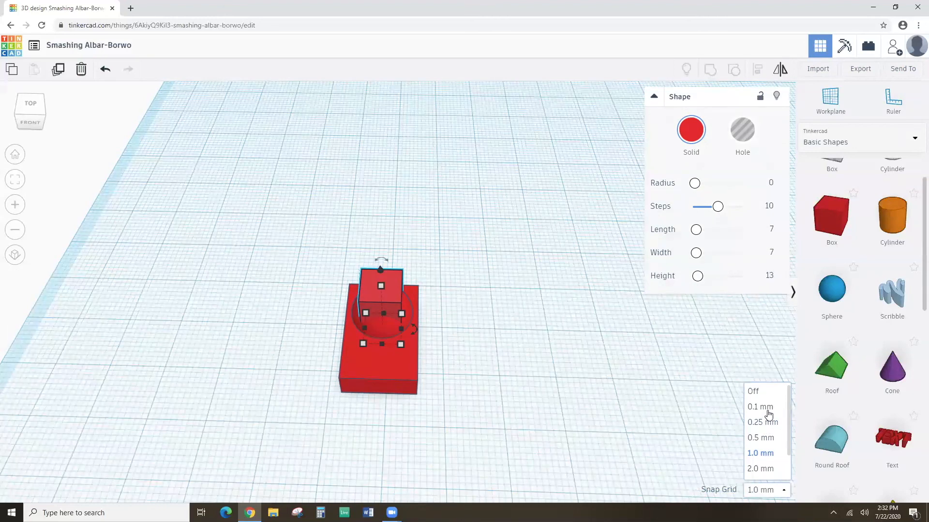
# Set the snap grid to 0.5 mm and colour the top box dark magenta.
pyautogui.click(763, 442)
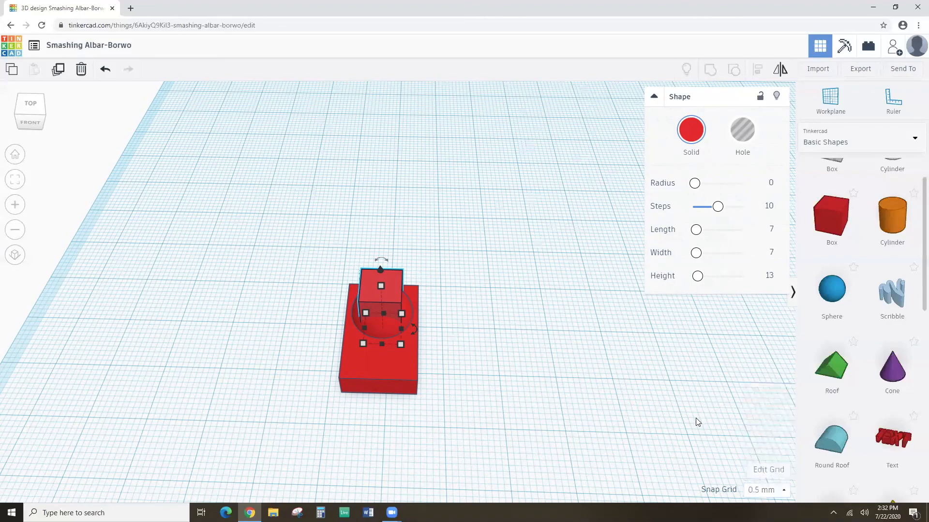
pyautogui.moveTo(532, 340); pyautogui.dragTo(428, 297, button='right')
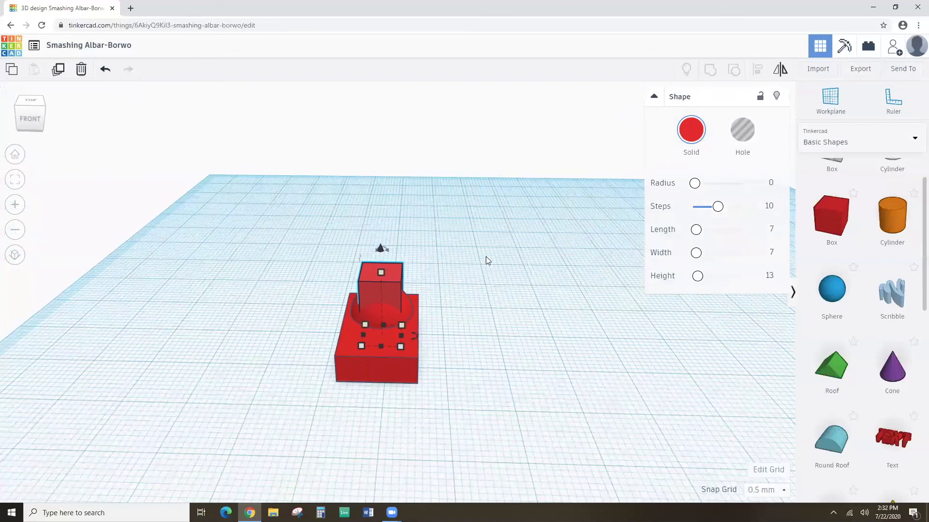
pyautogui.click(694, 132)
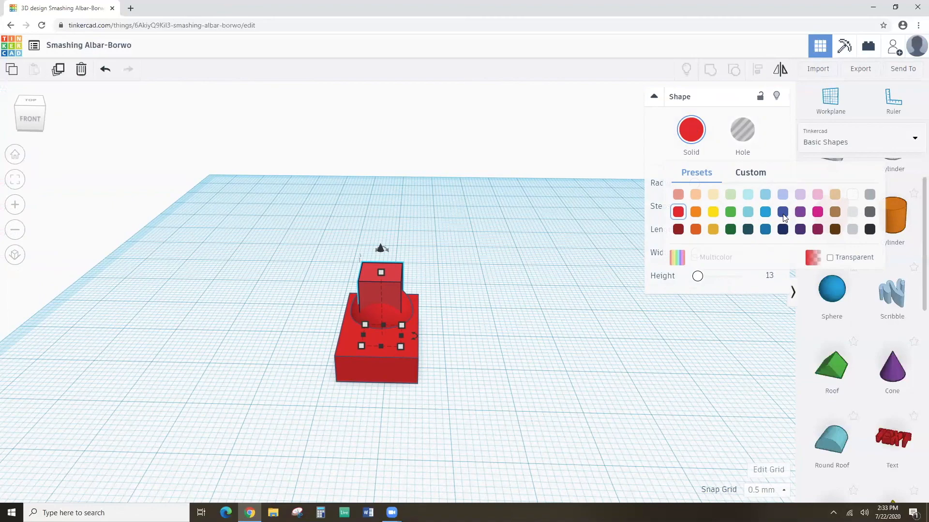
pyautogui.click(817, 231)
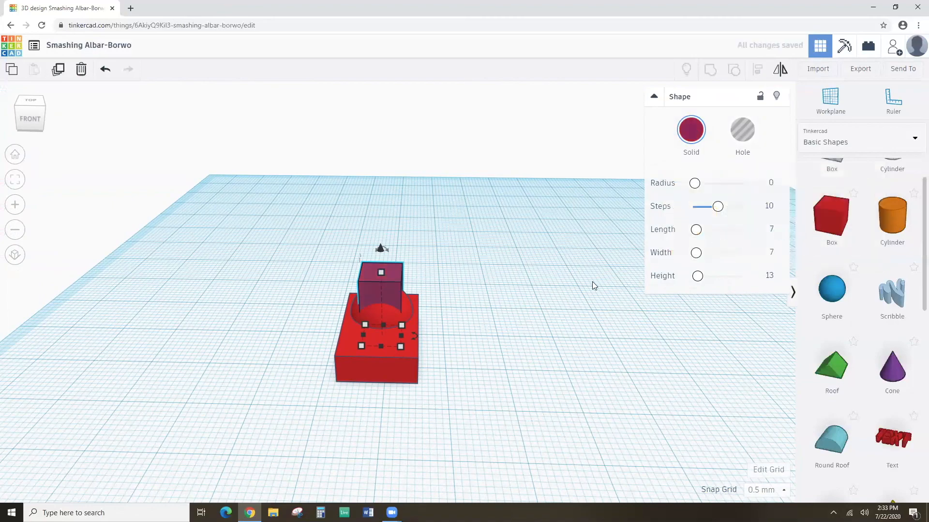
pyautogui.scroll(5, 453, 309)
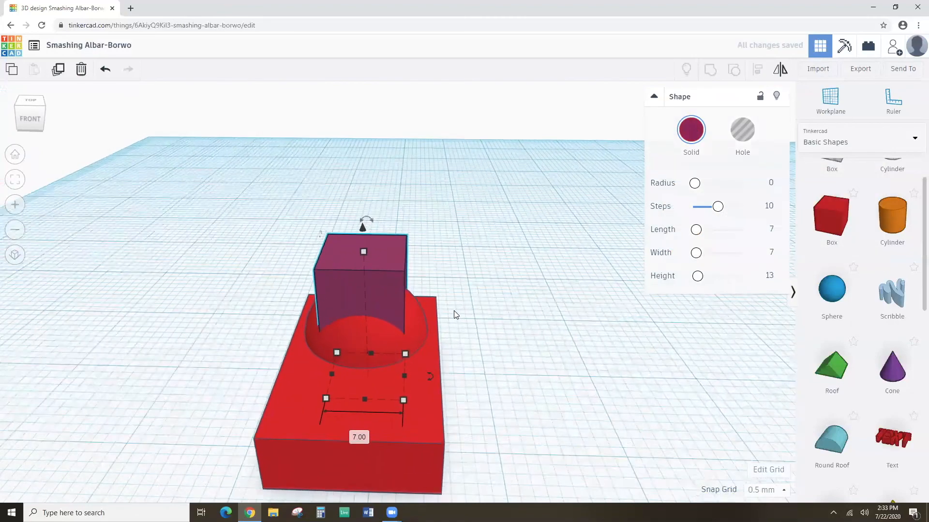
pyautogui.scroll(-3, 454, 311)
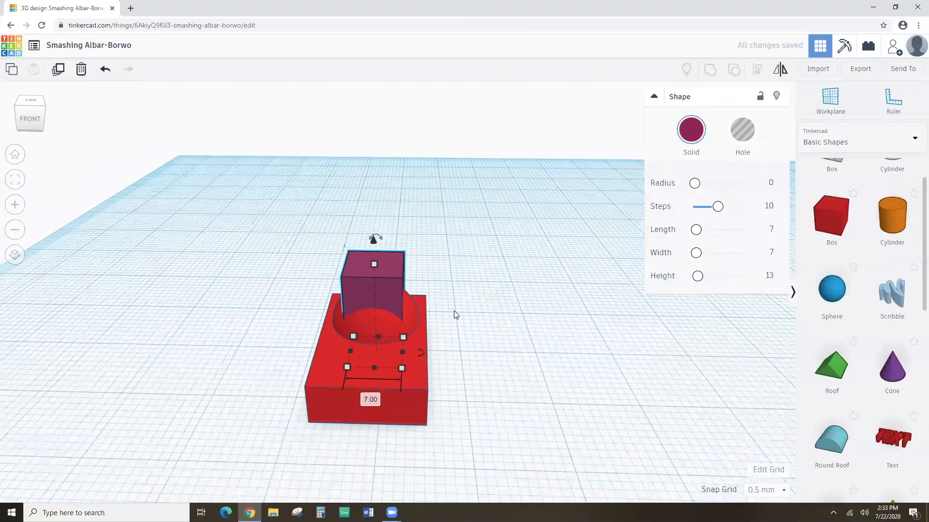
pyautogui.scroll(1, 454, 310)
# Group the magenta box with the red domed block, ticking Multicolor to keep both colours.
pyautogui.moveTo(410, 303); pyautogui.dragTo(390, 269, button='right')
pyautogui.scroll(-2, 454, 287)
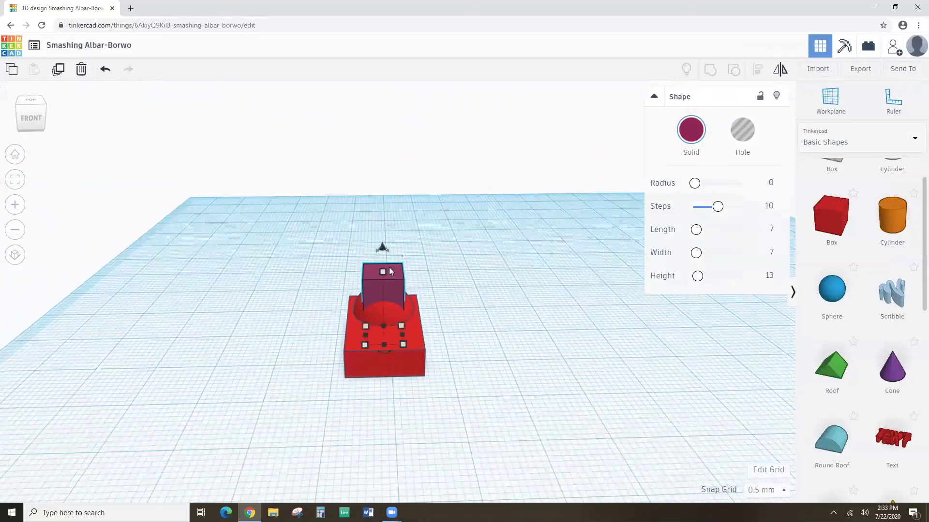
pyautogui.click(328, 255)
pyautogui.moveTo(329, 255); pyautogui.dragTo(471, 353)
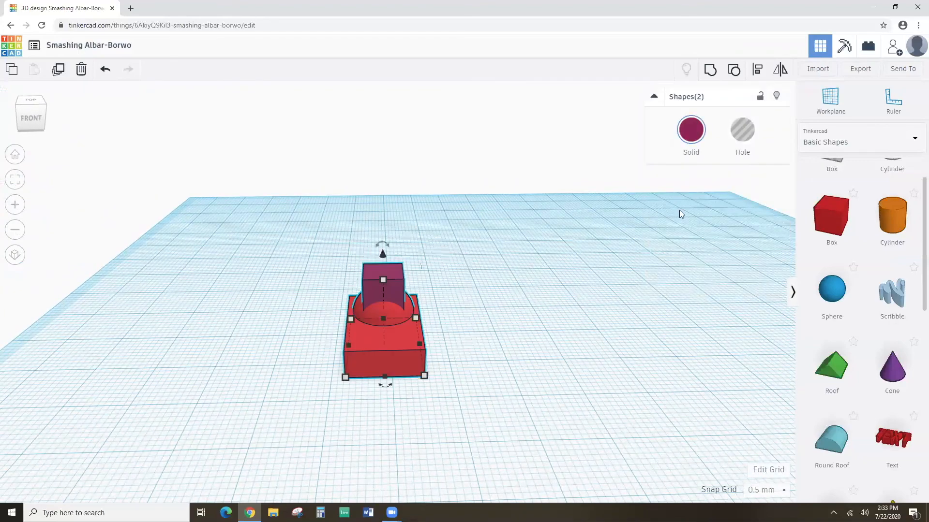
pyautogui.click(709, 69)
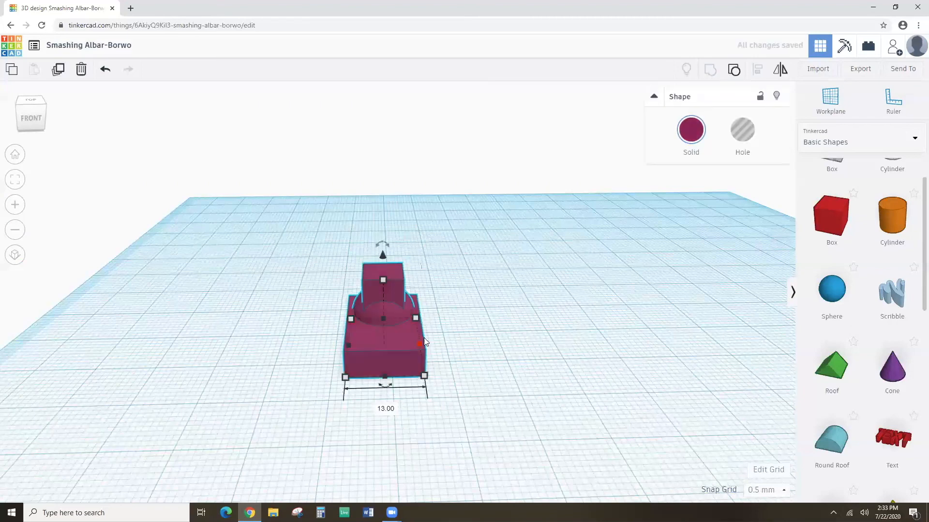
pyautogui.click(691, 134)
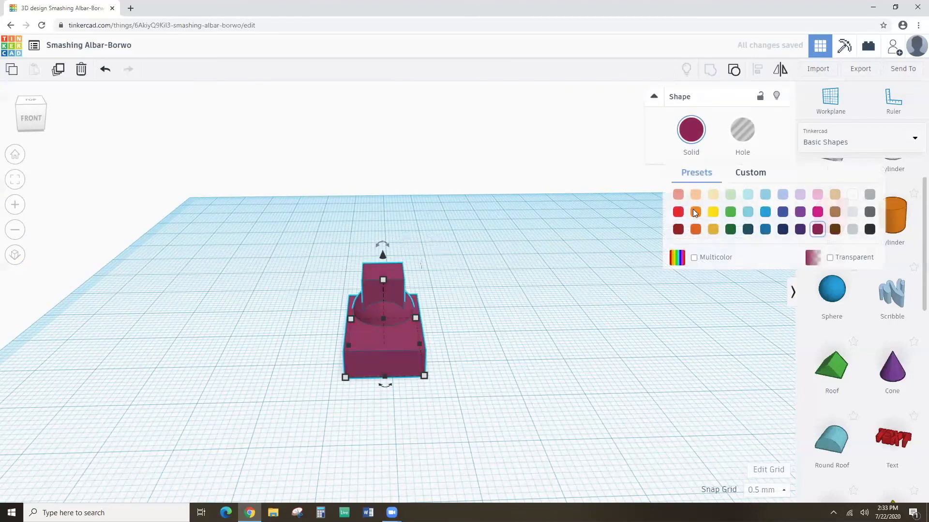
pyautogui.click(692, 258)
pyautogui.click(420, 293)
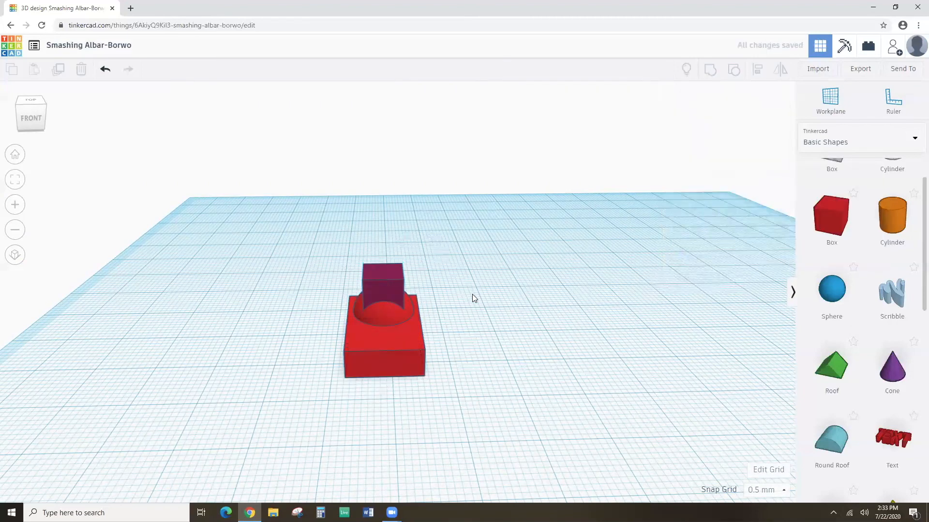
# Put the workplane on the purple box's top face and drop a 20 mm red box there.
pyautogui.moveTo(473, 295); pyautogui.dragTo(469, 302, button='right')
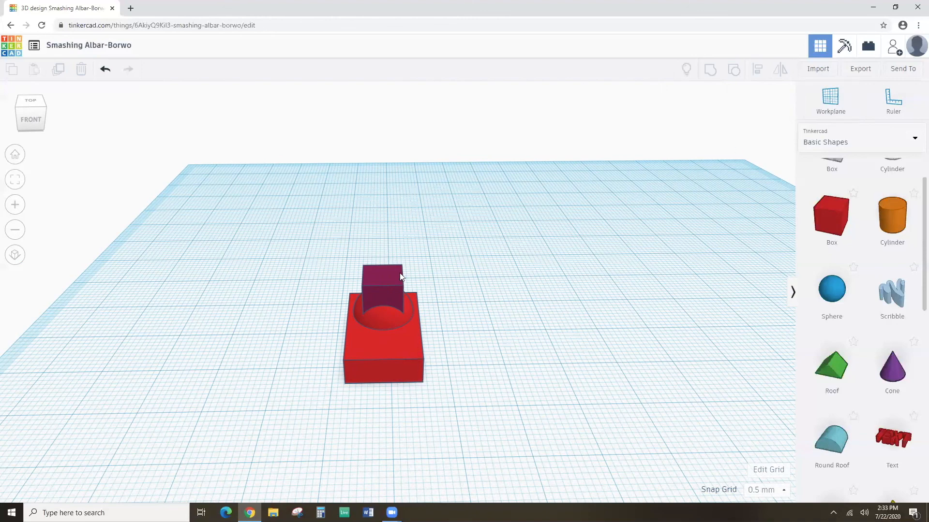
pyautogui.click(828, 103)
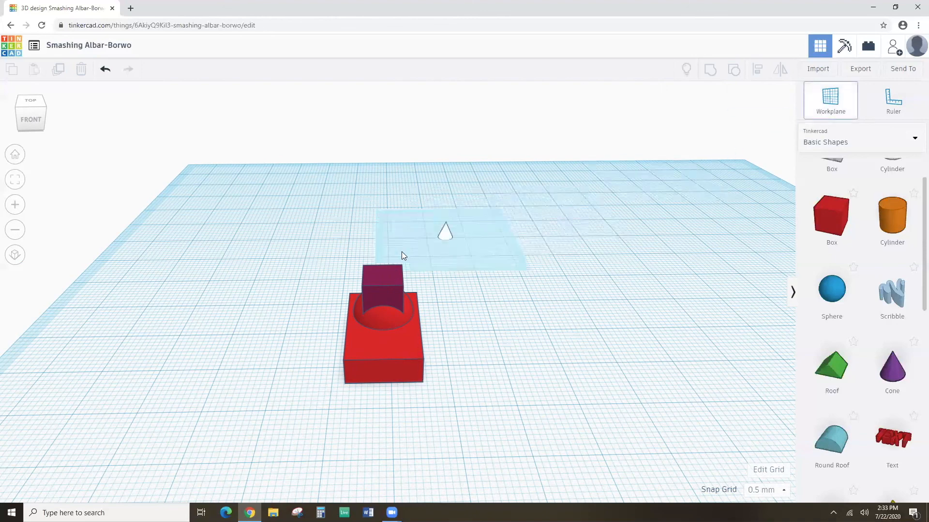
pyautogui.click(385, 276)
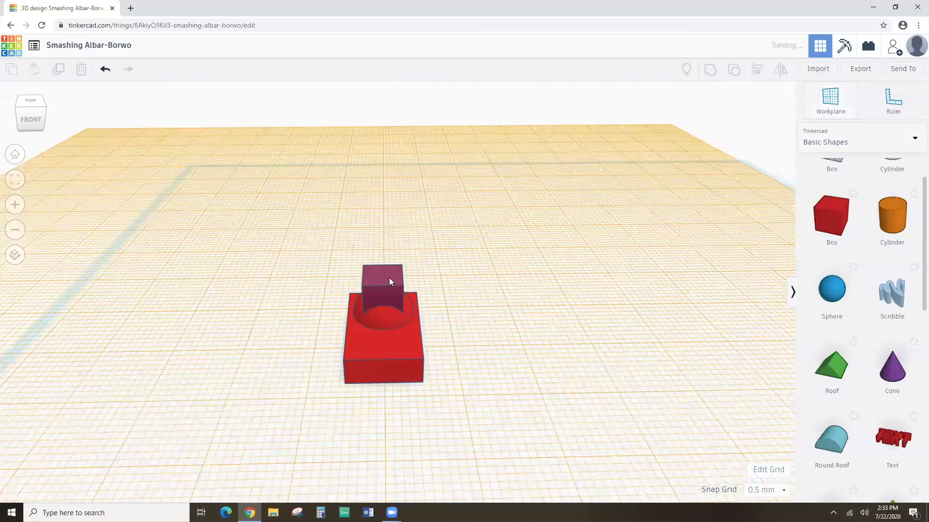
pyautogui.moveTo(831, 216); pyautogui.dragTo(385, 277)
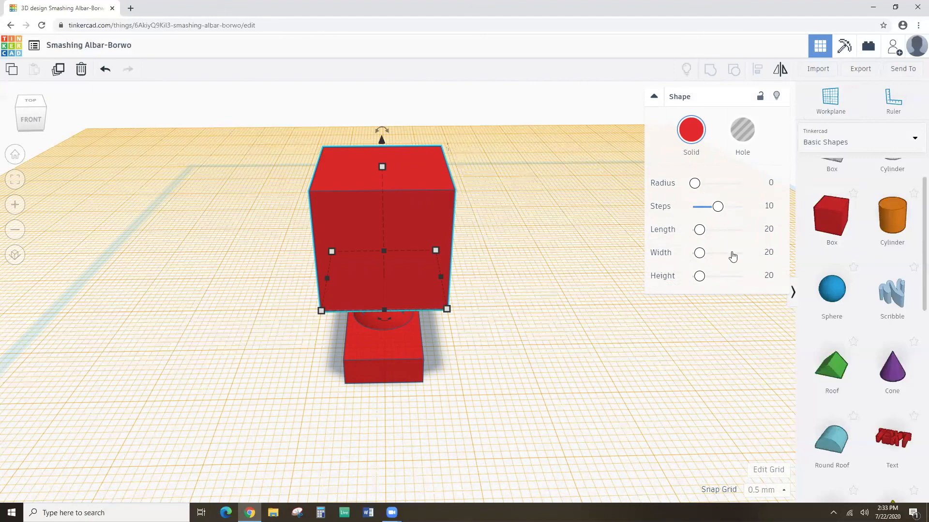
# Resize the new red box to 12 by 12 mm and 13 mm tall.
pyautogui.click(765, 229)
pyautogui.write('12')
pyautogui.press('Tab')
pyautogui.write('12')
pyautogui.click(769, 276)
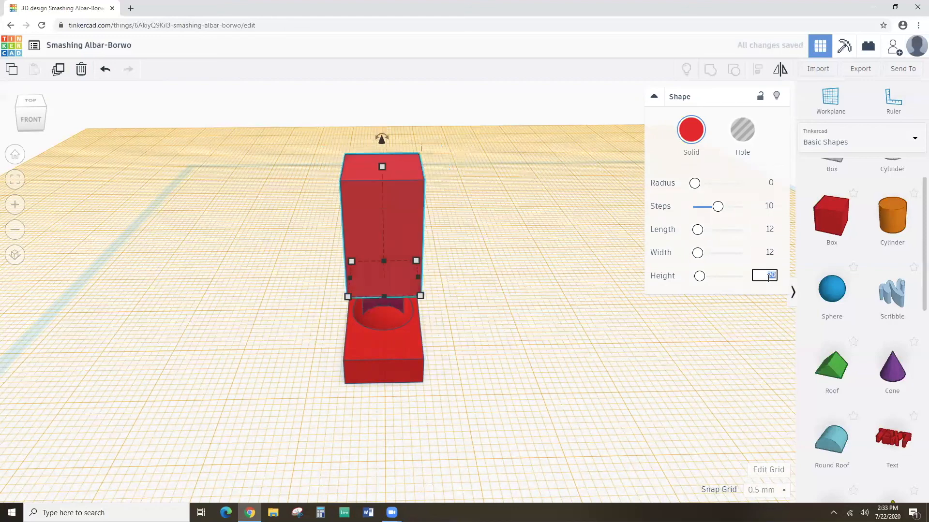
pyautogui.write('13')
pyautogui.press('Return')
# Select both red shapes together and bring up the Align handles.
pyautogui.click(540, 321)
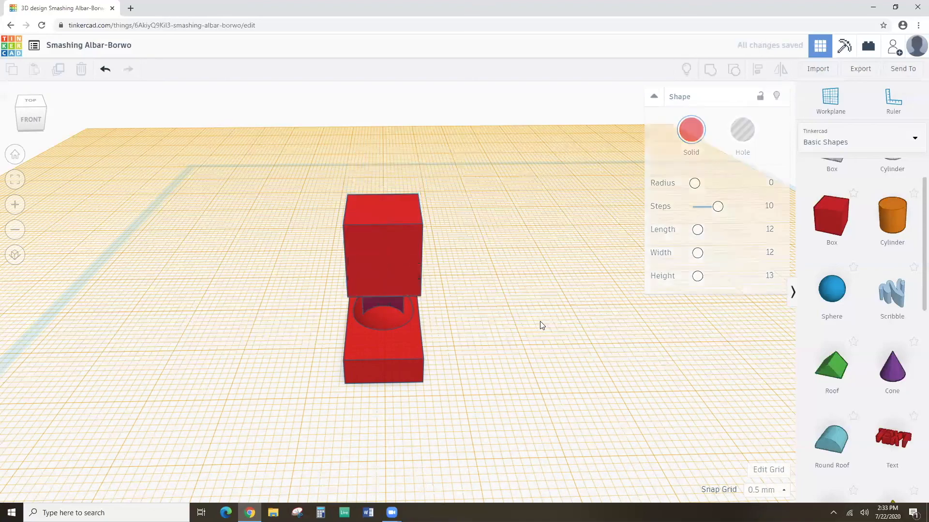
pyautogui.moveTo(454, 335); pyautogui.dragTo(359, 302, button='right')
pyautogui.moveTo(385, 279); pyautogui.dragTo(374, 202, button='right')
pyautogui.click(355, 260)
pyautogui.moveTo(322, 182); pyautogui.dragTo(430, 385)
pyautogui.click(758, 69)
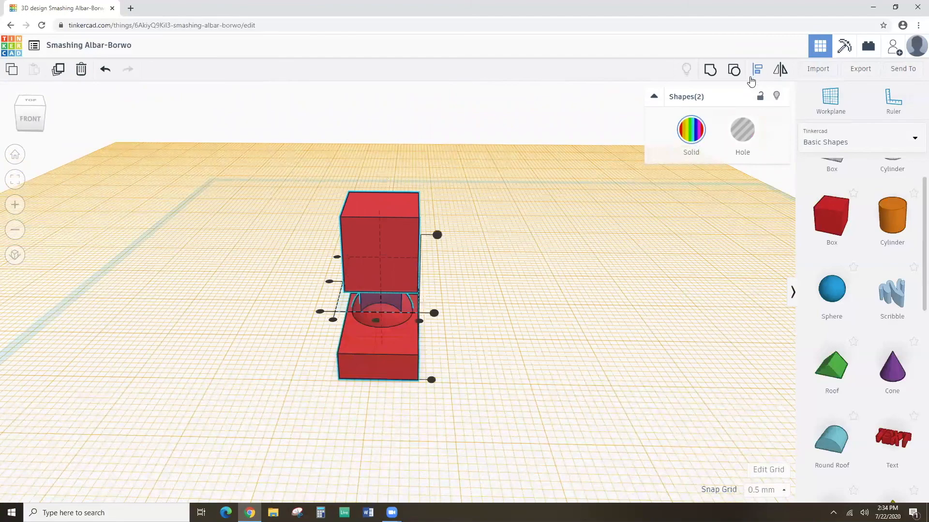
# Centre the two red shapes on each other with the middle align handles.
pyautogui.moveTo(403, 356); pyautogui.dragTo(419, 375, button='right')
pyautogui.click(400, 350)
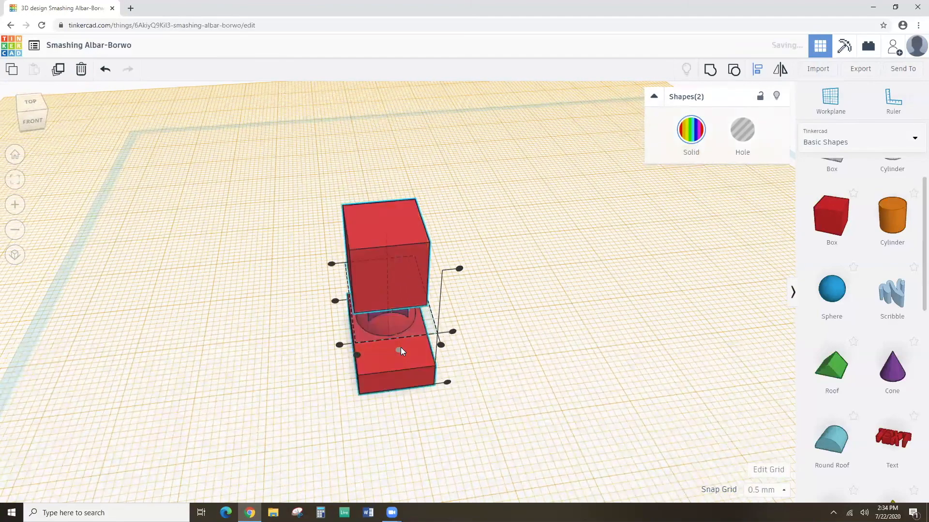
pyautogui.click(458, 375)
pyautogui.moveTo(458, 375); pyautogui.dragTo(191, 315, button='right')
# Nudge the top red box two steps to the right with the arrow keys.
pyautogui.click(352, 218)
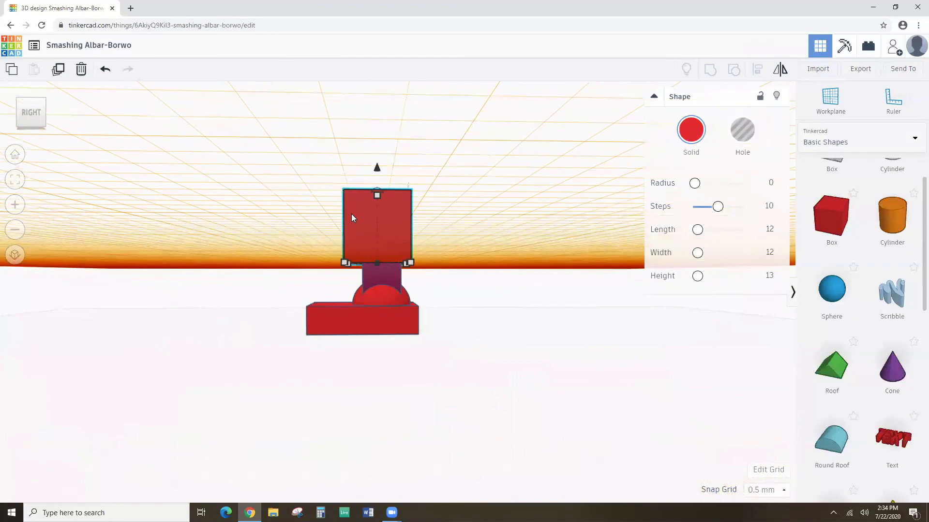
pyautogui.press('Right')
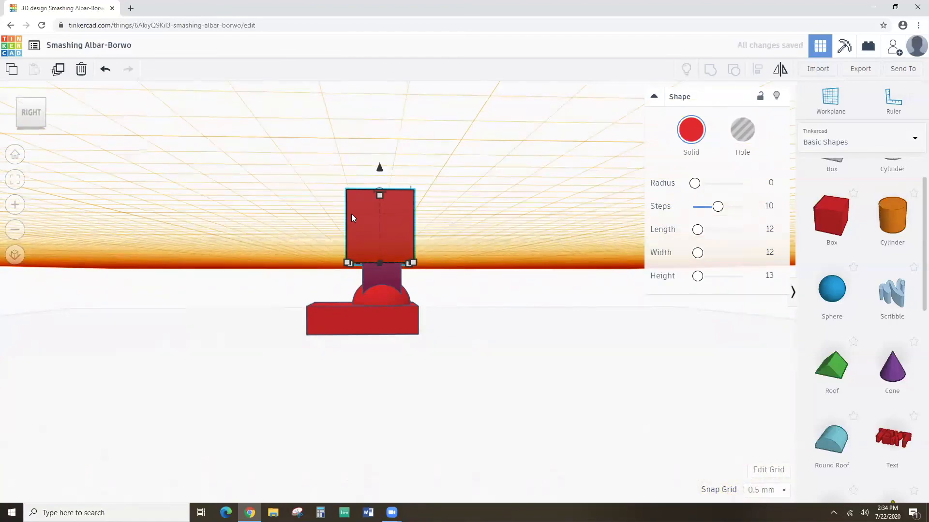
pyautogui.press('Right')
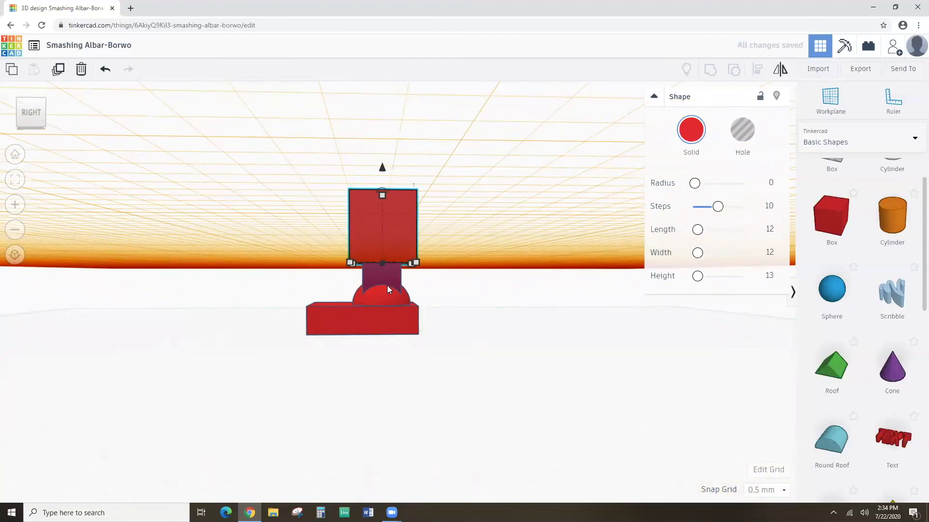
pyautogui.scroll(1, 392, 293)
pyautogui.moveTo(395, 296); pyautogui.dragTo(516, 375, button='right')
pyautogui.scroll(-3, 560, 370)
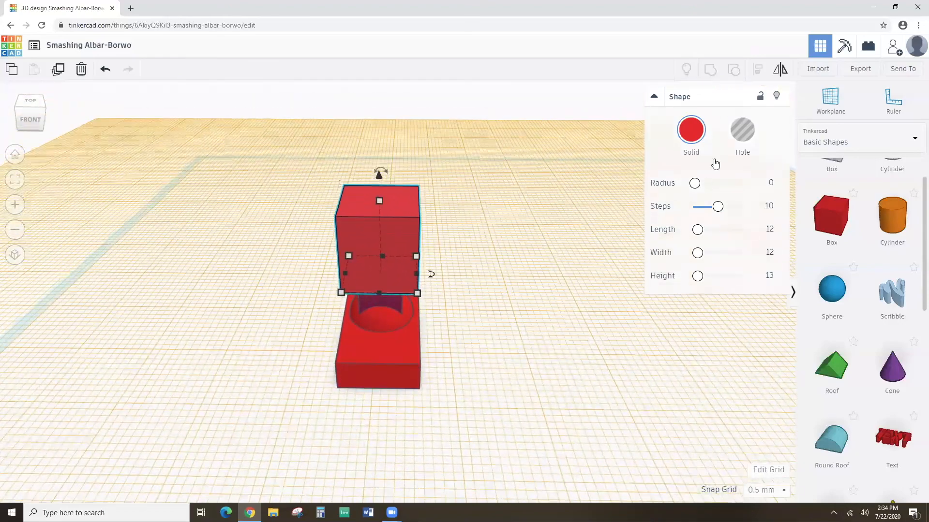
pyautogui.click(695, 133)
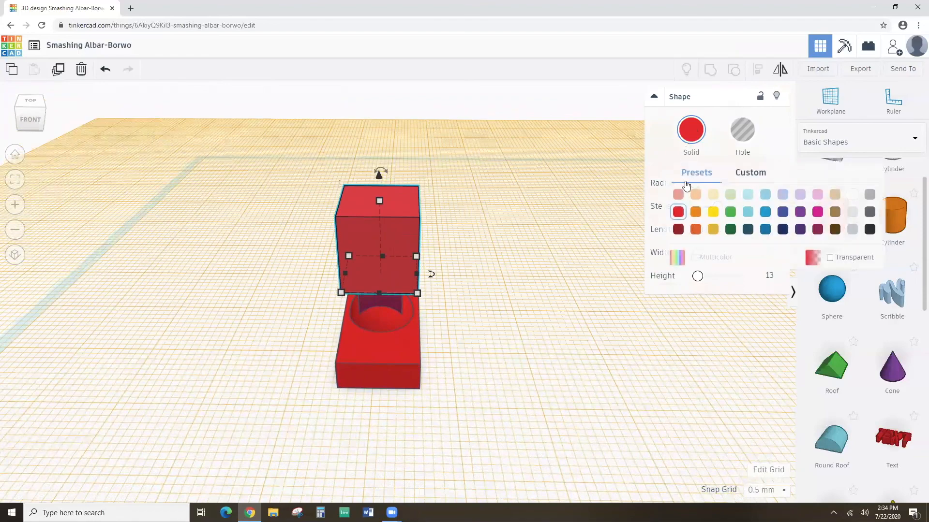
# Colour the 12 mm top box with the dark blue Solid preset.
pyautogui.click(783, 212)
pyautogui.moveTo(479, 358); pyautogui.dragTo(479, 336, button='right')
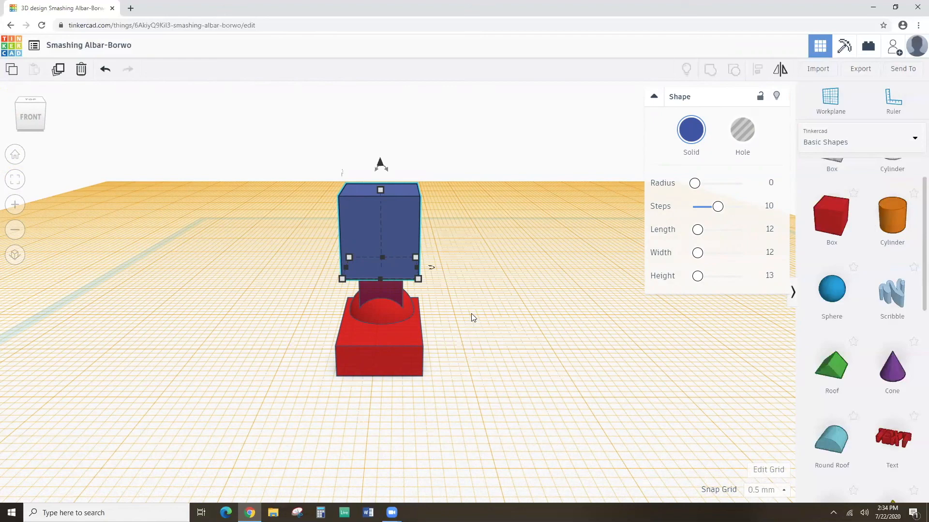
pyautogui.scroll(2, 476, 255)
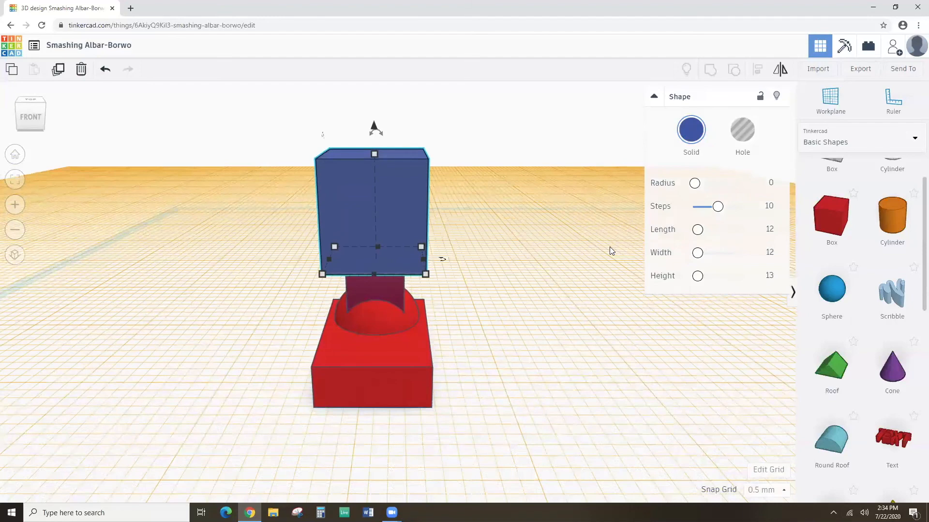
pyautogui.click(702, 311)
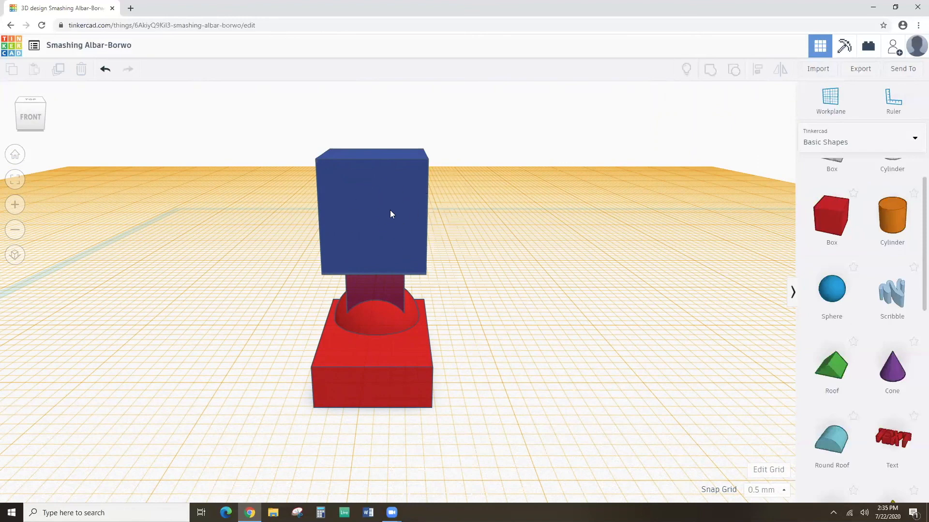
pyautogui.click(839, 105)
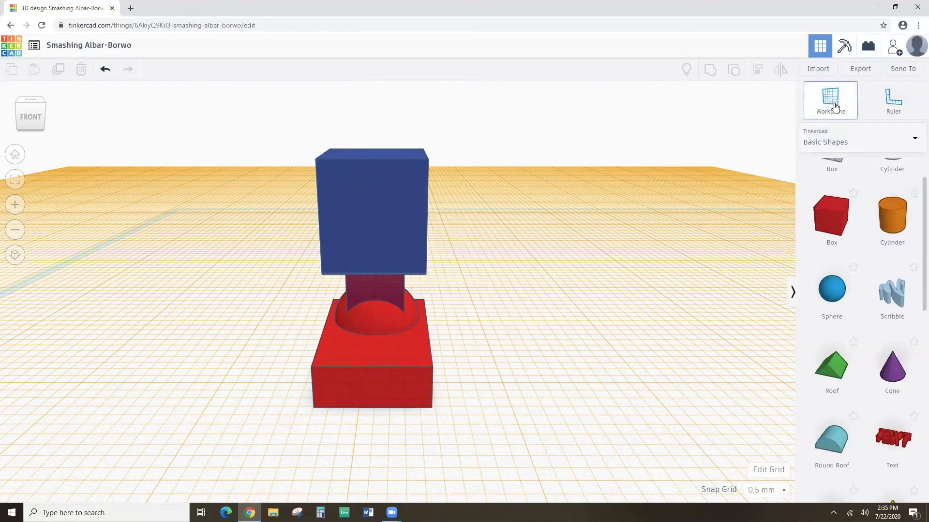
# Set a workplane on the blue box's front face and drop a new 20 mm red box on it.
pyautogui.click(393, 238)
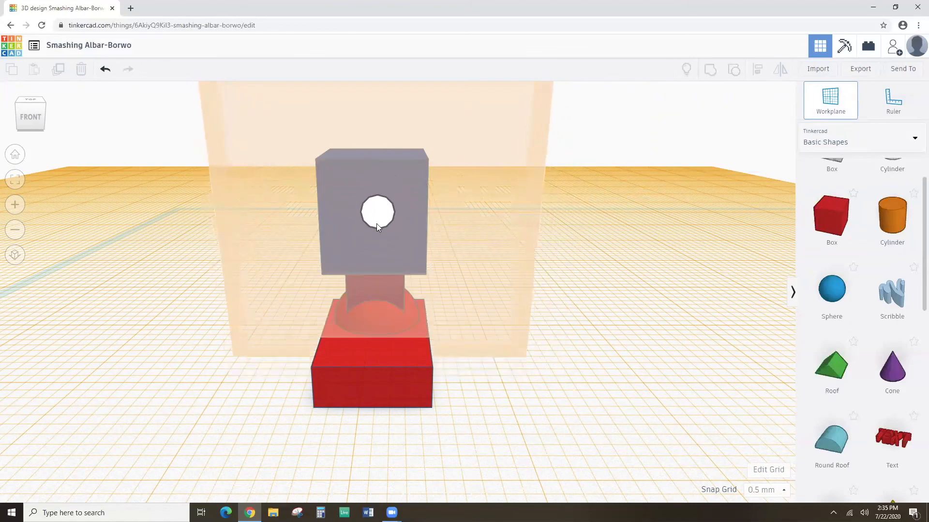
pyautogui.click(382, 231)
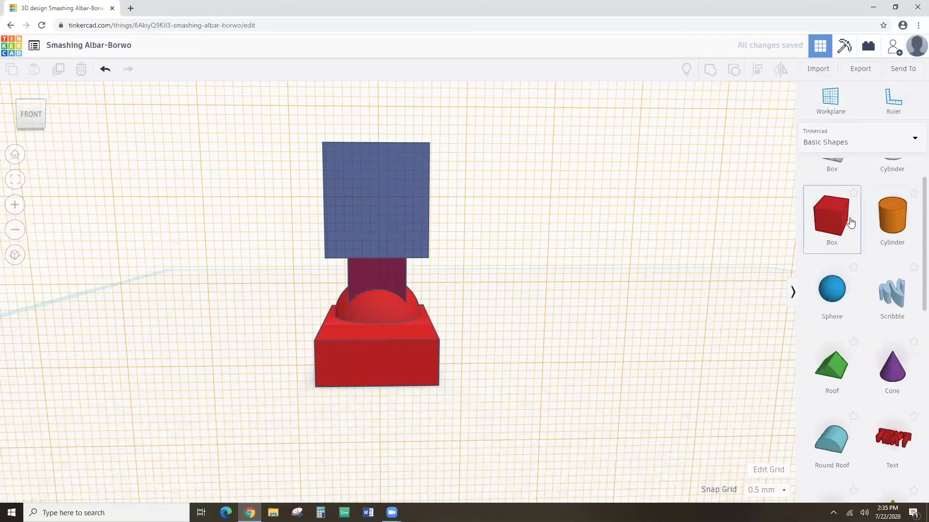
pyautogui.moveTo(848, 222); pyautogui.dragTo(385, 196)
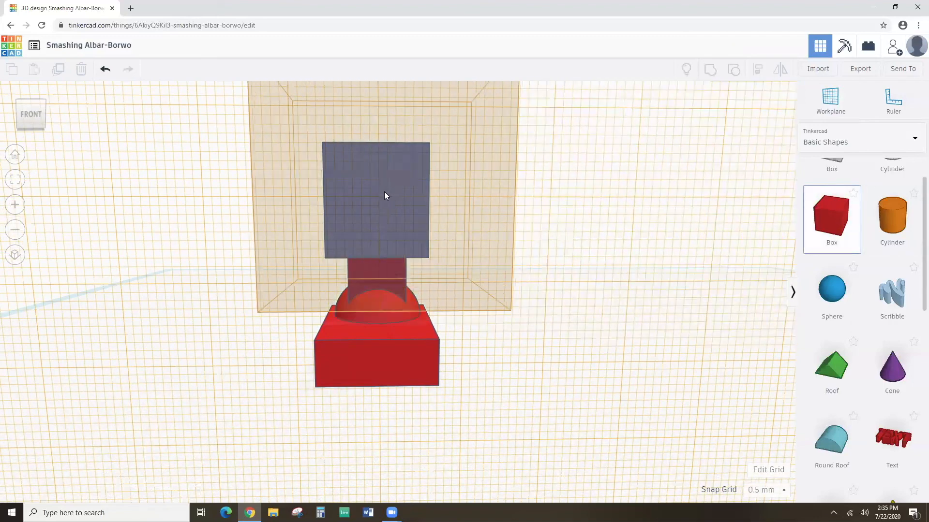
pyautogui.moveTo(385, 196); pyautogui.dragTo(384, 193)
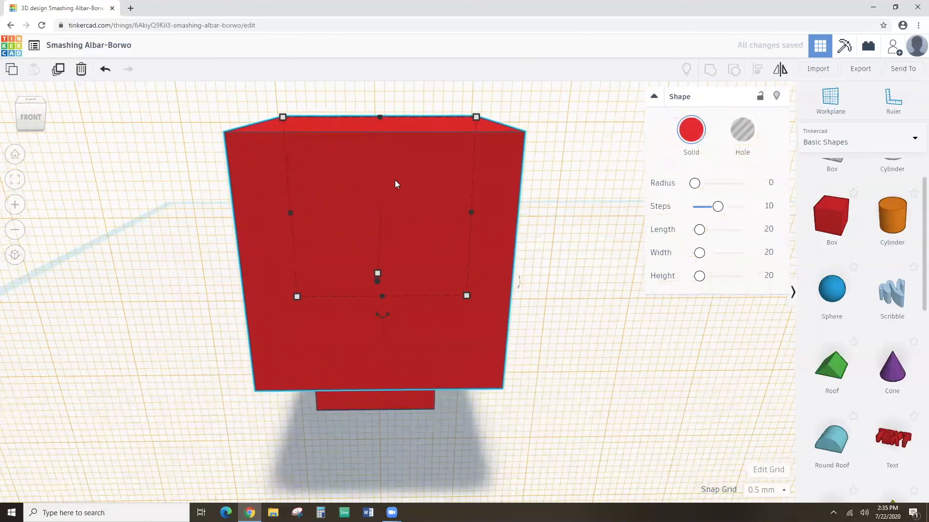
# Shrink the red box's height and both sides, and make it transparent.
pyautogui.moveTo(380, 118); pyautogui.dragTo(380, 169)
pyautogui.moveTo(292, 237); pyautogui.dragTo(328, 230)
pyautogui.moveTo(475, 237); pyautogui.dragTo(422, 233)
pyautogui.moveTo(411, 279); pyautogui.dragTo(400, 266, button='right')
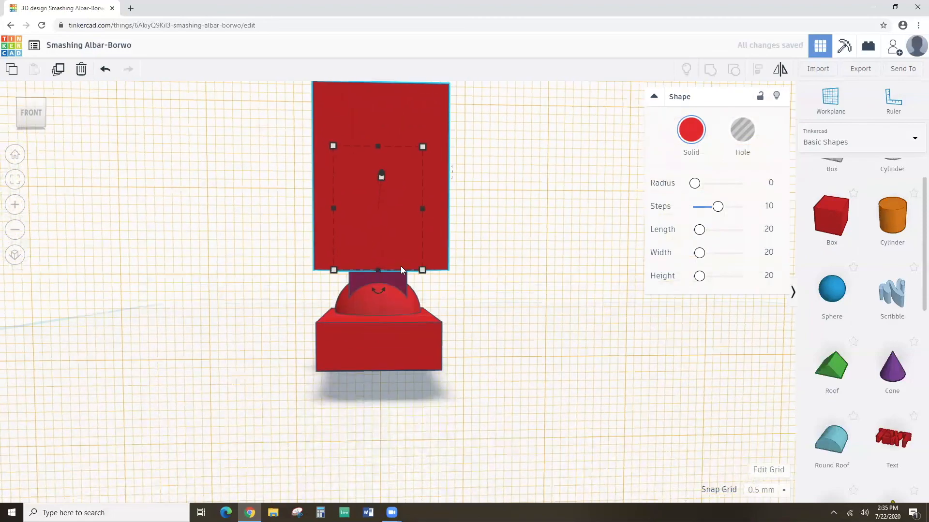
pyautogui.click(689, 141)
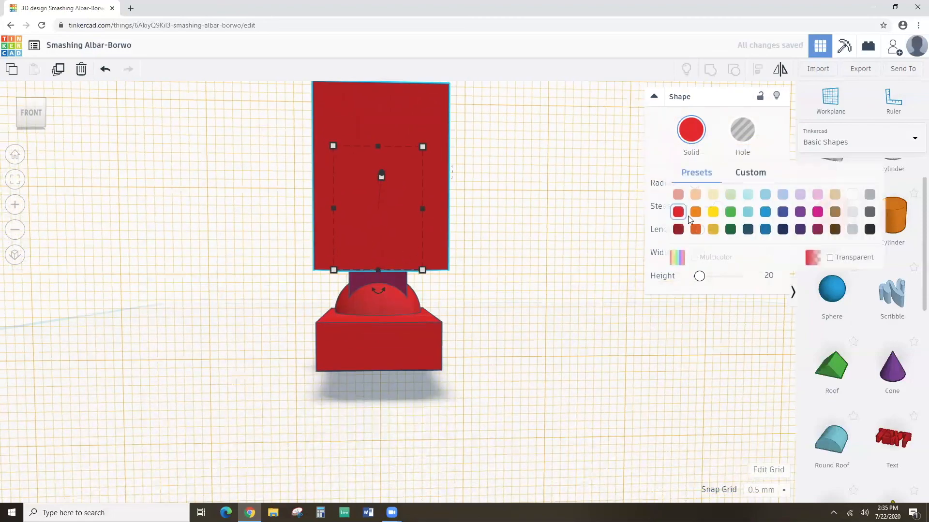
pyautogui.click(830, 257)
pyautogui.moveTo(596, 248); pyautogui.dragTo(595, 255, button='right')
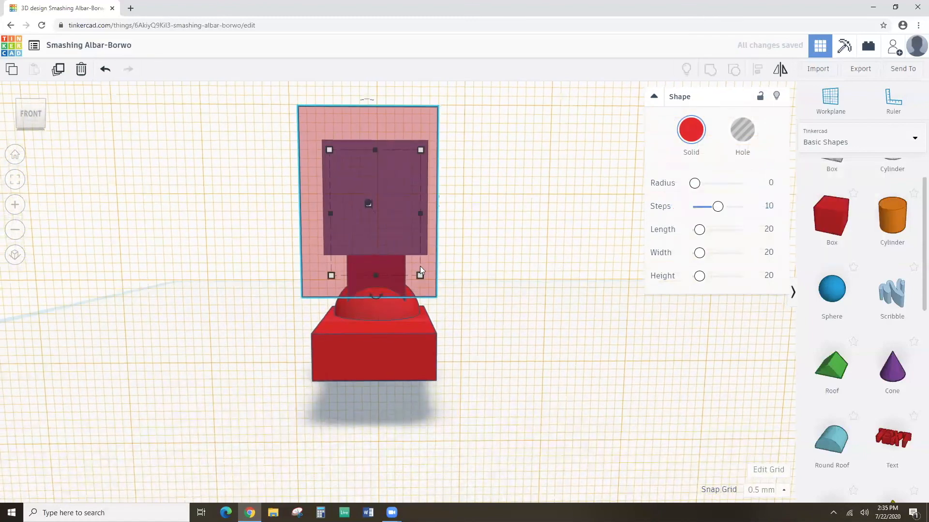
# Shorten the panel to 11.50 mm and thin it to 0.5 mm against the blue face.
pyautogui.moveTo(374, 273); pyautogui.dragTo(375, 247)
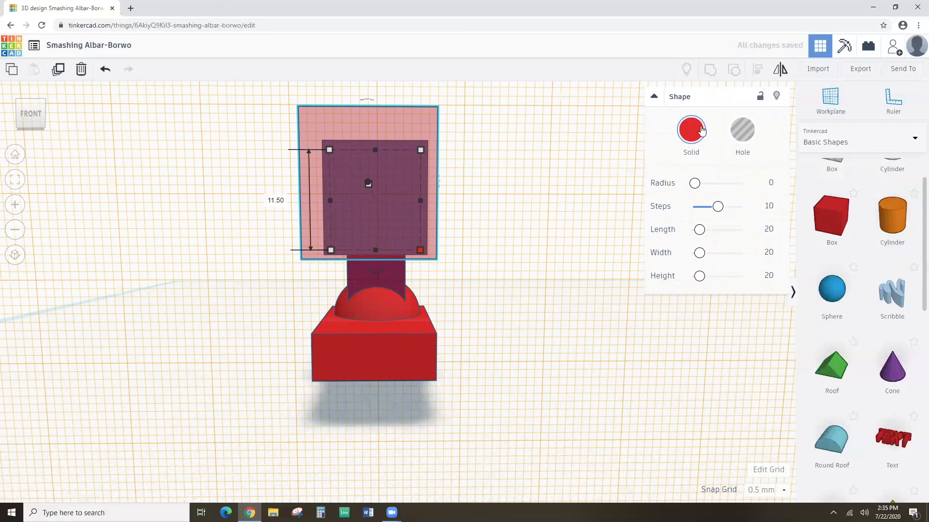
pyautogui.moveTo(464, 221); pyautogui.dragTo(155, 203, button='right')
pyautogui.moveTo(158, 204); pyautogui.dragTo(322, 202)
pyautogui.moveTo(434, 234); pyautogui.dragTo(460, 229, button='right')
# Untick Transparent so the 10.50 mm red front panel becomes opaque again.
pyautogui.click(459, 264)
pyautogui.click(418, 210)
pyautogui.click(692, 140)
pyautogui.click(830, 258)
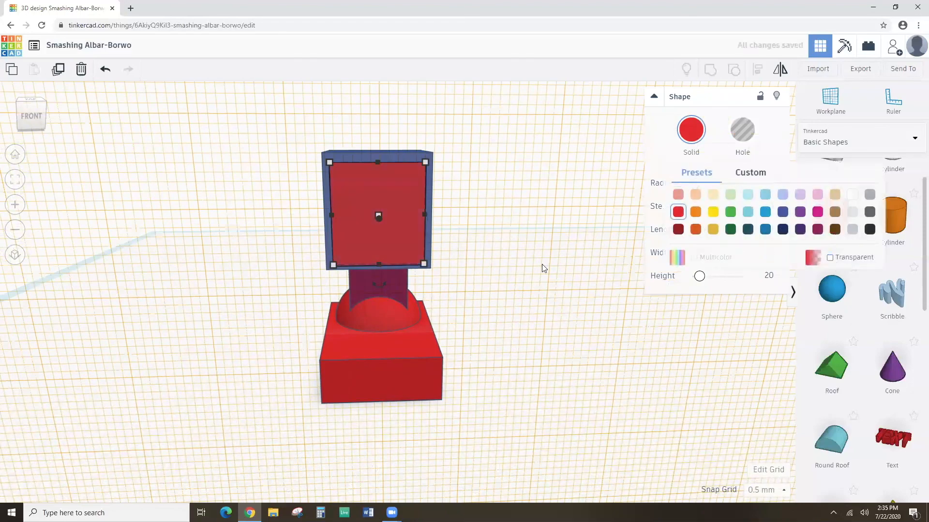
pyautogui.moveTo(544, 268); pyautogui.dragTo(492, 240, button='right')
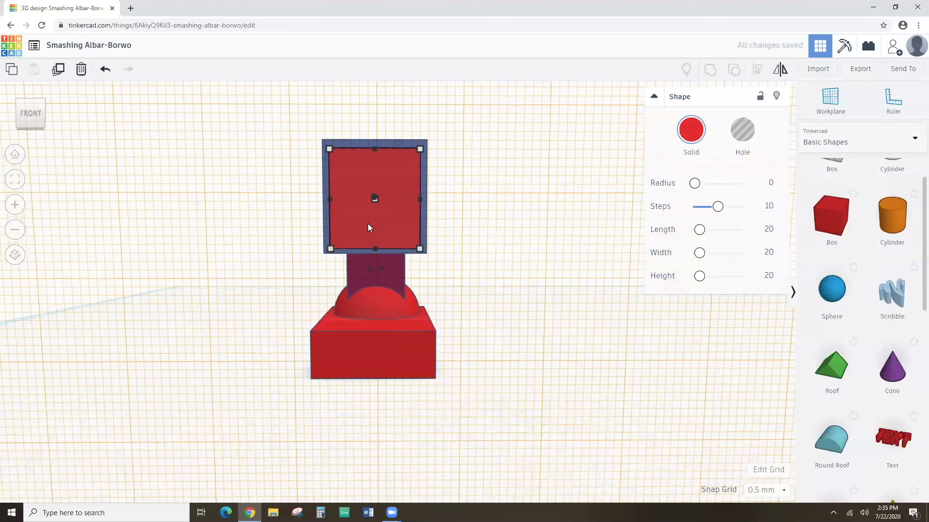
pyautogui.moveTo(330, 249)
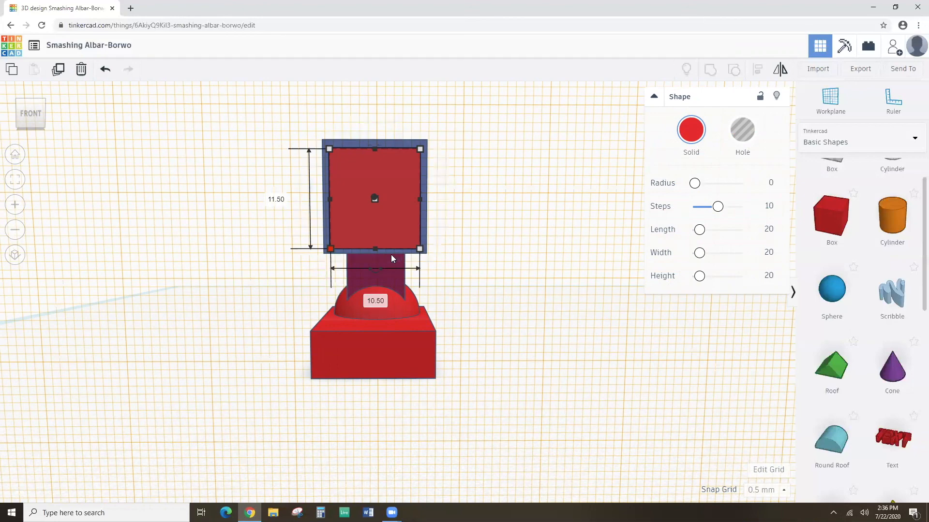
pyautogui.click(455, 173)
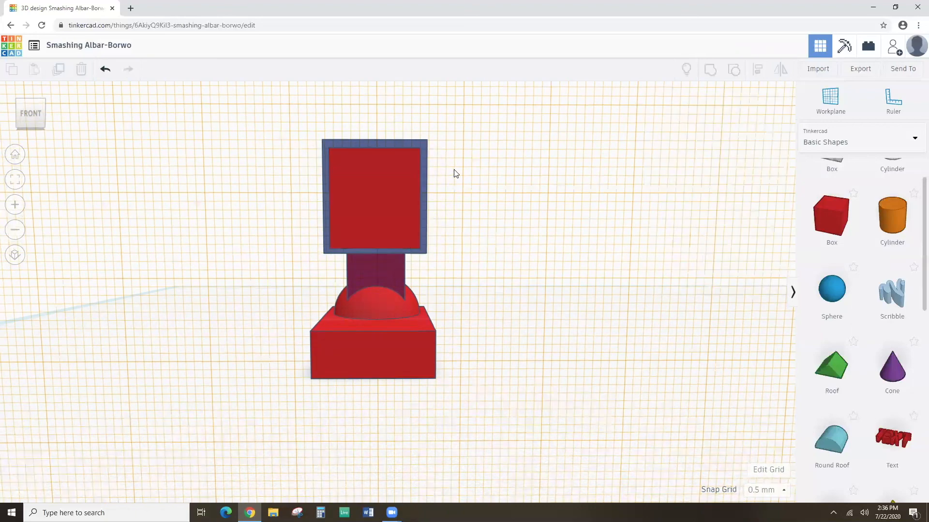
pyautogui.scroll(3, 411, 191)
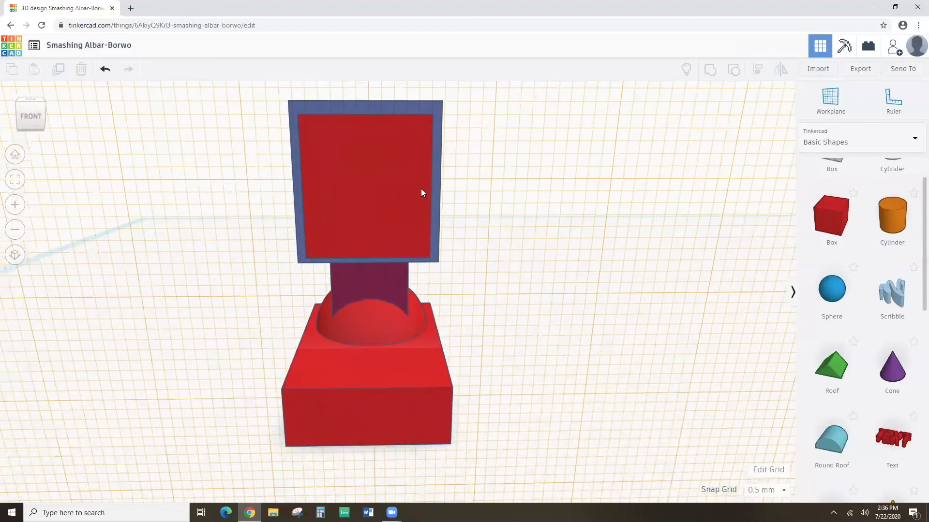
pyautogui.scroll(2, 878, 213)
pyautogui.scroll(-2, 885, 194)
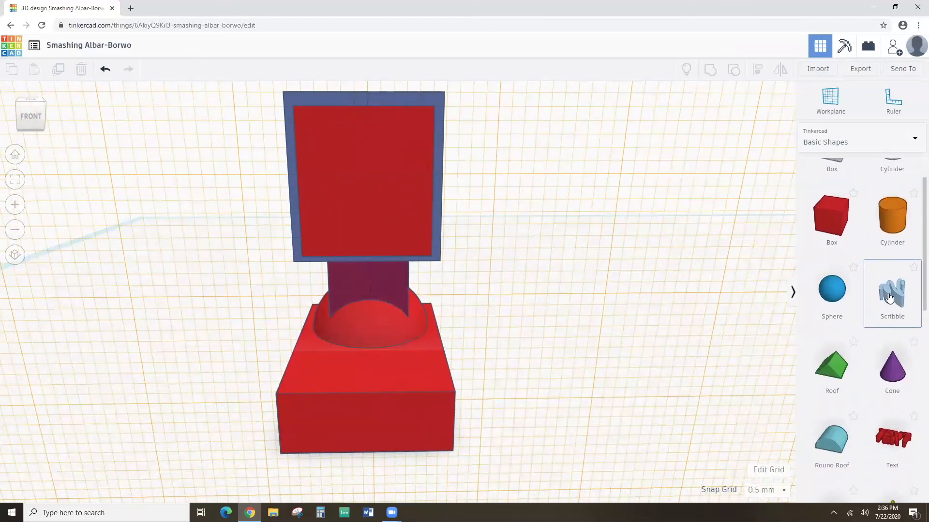
# Add a Scribble shape to the workplane, opening its drawing canvas.
pyautogui.moveTo(889, 296)
pyautogui.mouseDown()
pyautogui.moveTo(779, 238)
pyautogui.moveTo(337, 134)
pyautogui.moveTo(363, 172)
pyautogui.mouseUp()
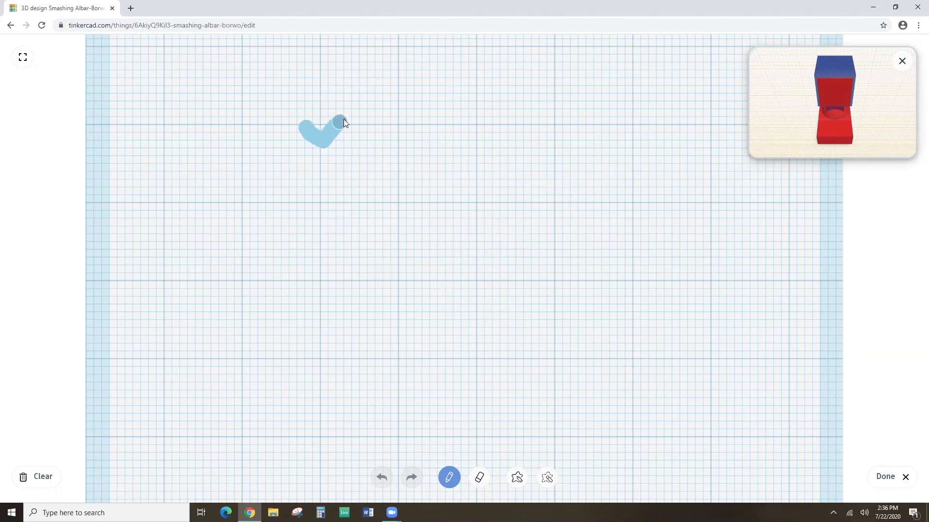
# Draw a zigzag stroke, a small blob and a row of linked rings on the sketch grid.
pyautogui.moveTo(373, 148)
pyautogui.mouseDown()
pyautogui.moveTo(469, 114)
pyautogui.moveTo(500, 140)
pyautogui.moveTo(574, 107)
pyautogui.moveTo(594, 137)
pyautogui.moveTo(624, 118)
pyautogui.mouseUp()
pyautogui.moveTo(309, 183)
pyautogui.mouseDown()
pyautogui.moveTo(341, 185)
pyautogui.moveTo(320, 190)
pyautogui.mouseUp()
pyautogui.moveTo(373, 177)
pyautogui.mouseDown()
pyautogui.moveTo(408, 178)
pyautogui.moveTo(405, 201)
pyautogui.moveTo(376, 180)
pyautogui.mouseUp()
pyautogui.moveTo(445, 178)
pyautogui.mouseDown()
pyautogui.moveTo(483, 191)
pyautogui.moveTo(453, 199)
pyautogui.moveTo(445, 180)
pyautogui.mouseUp()
pyautogui.moveTo(519, 171)
pyautogui.mouseDown()
pyautogui.moveTo(541, 180)
pyautogui.moveTo(525, 205)
pyautogui.moveTo(520, 173)
pyautogui.mouseUp()
pyautogui.moveTo(578, 175)
pyautogui.mouseDown()
pyautogui.moveTo(607, 191)
pyautogui.moveTo(587, 211)
pyautogui.moveTo(577, 177)
pyautogui.mouseUp()
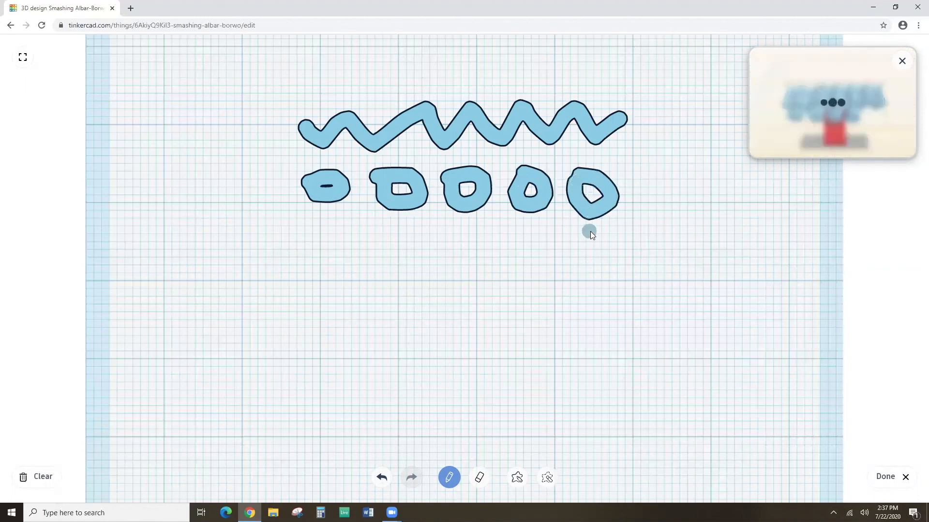
# Draw a long bar below the rings and a wavy line beneath it.
pyautogui.moveTo(608, 245); pyautogui.dragTo(580, 249)
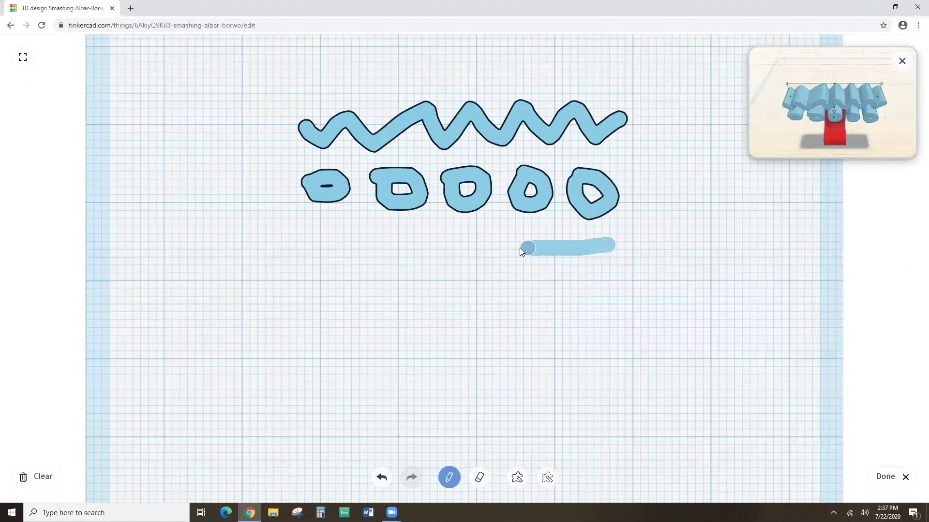
pyautogui.moveTo(521, 249); pyautogui.dragTo(417, 252)
pyautogui.moveTo(313, 245); pyautogui.dragTo(311, 245)
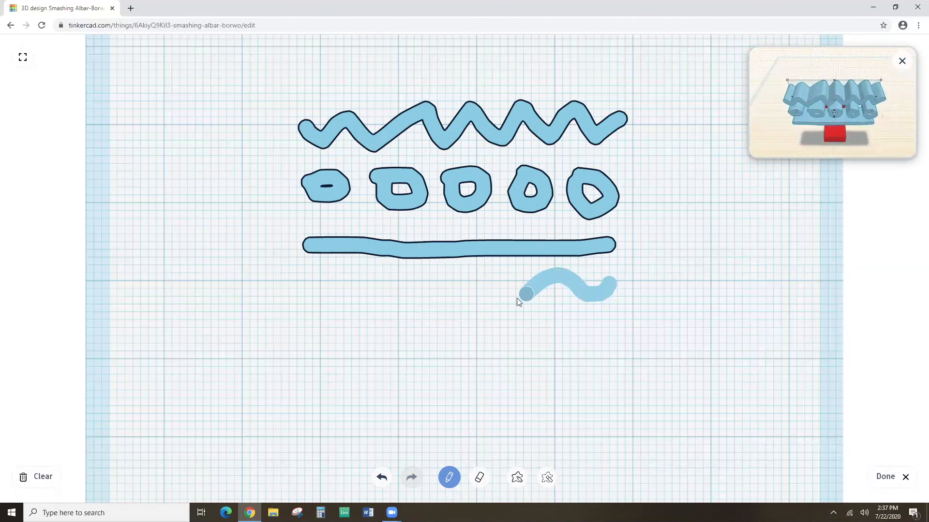
pyautogui.moveTo(407, 293)
pyautogui.mouseDown()
pyautogui.moveTo(372, 274)
pyautogui.moveTo(333, 293)
pyautogui.moveTo(305, 277)
pyautogui.mouseUp()
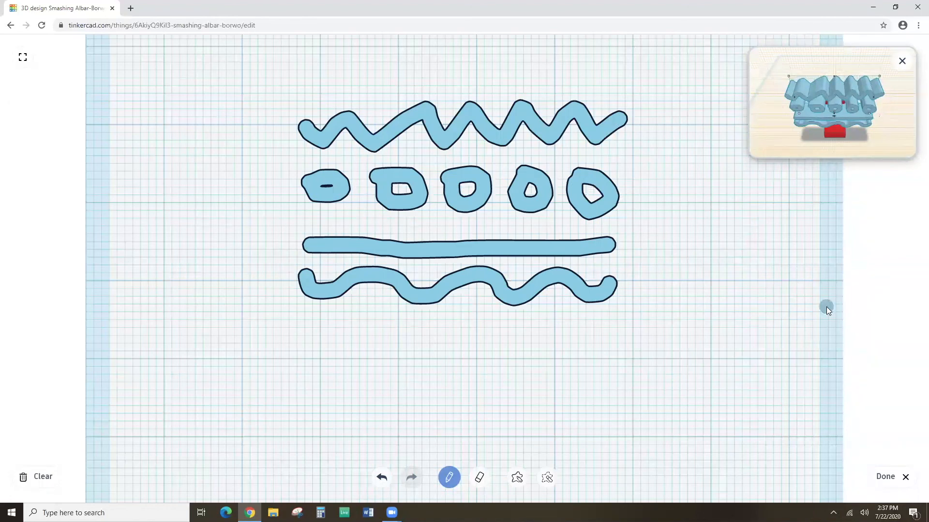
# Add a row of dots under the wavy line and place the finished scribble in the design.
pyautogui.click(322, 333)
pyautogui.click(351, 334)
pyautogui.click(390, 333)
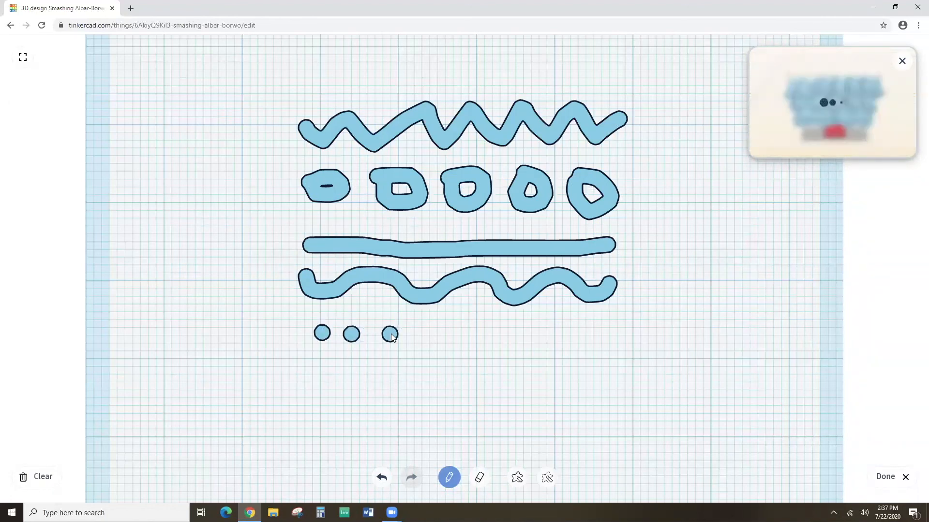
pyautogui.click(426, 334)
pyautogui.click(464, 334)
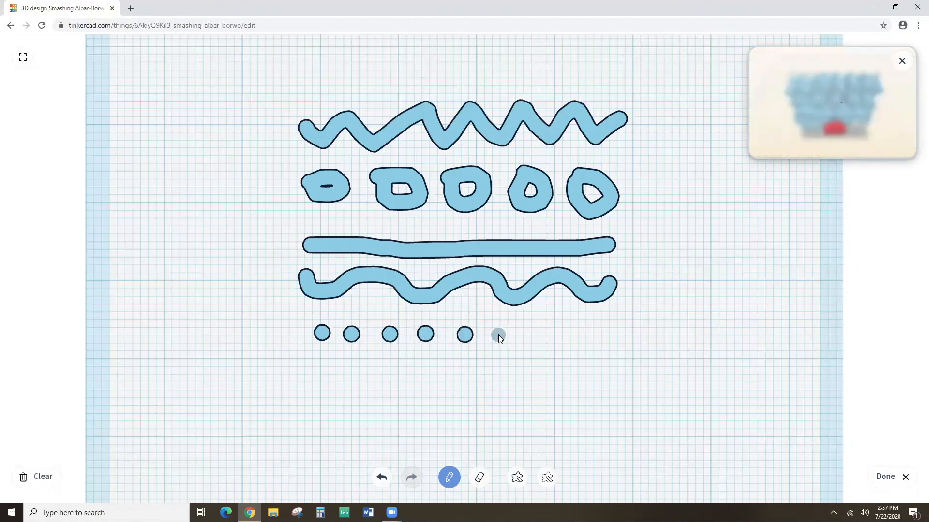
pyautogui.click(531, 336)
pyautogui.click(559, 338)
pyautogui.click(594, 337)
pyautogui.click(617, 339)
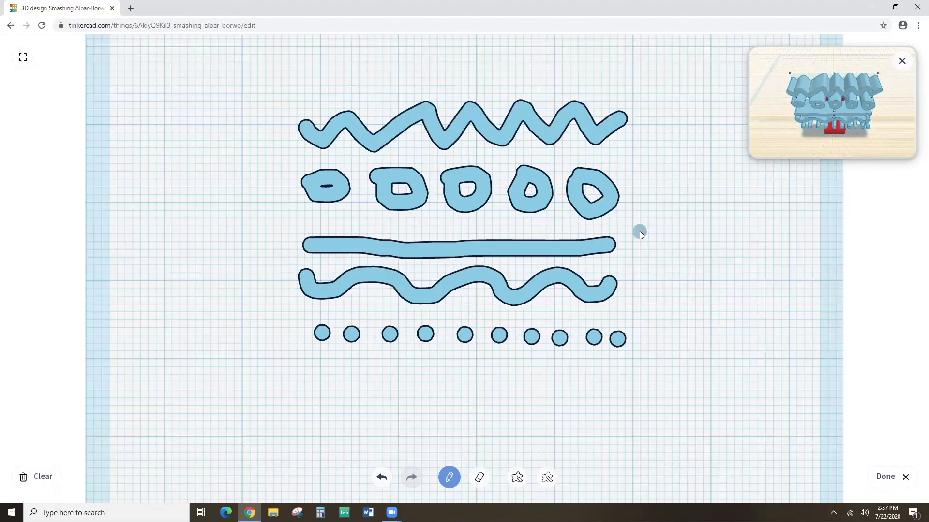
pyautogui.click(891, 478)
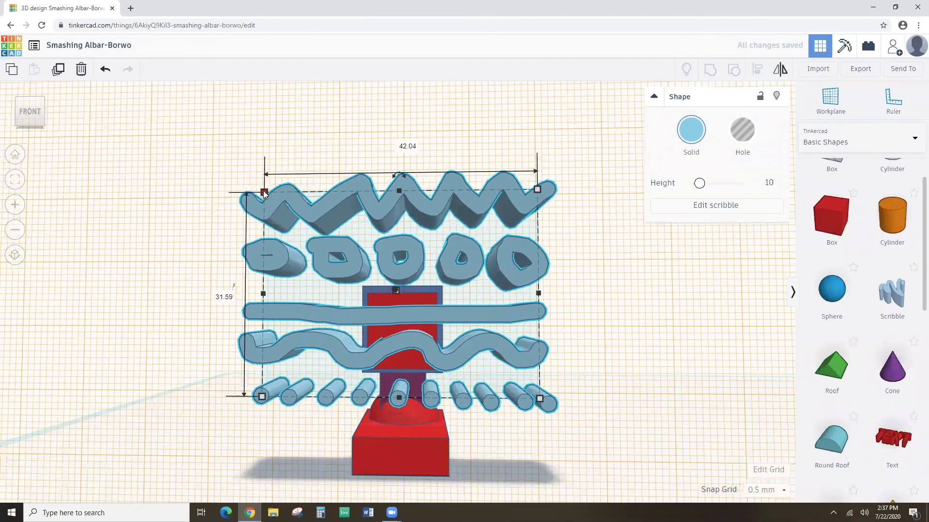
# Resize the scribble to about 9.50 by 11.00 so it fits the red screen.
pyautogui.moveTo(264, 192); pyautogui.dragTo(375, 296)
pyautogui.moveTo(543, 400); pyautogui.dragTo(432, 359)
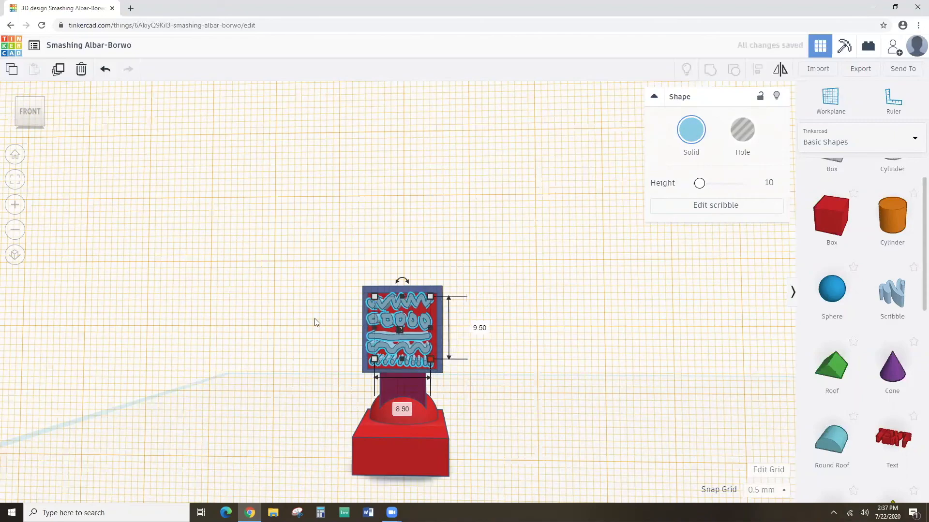
pyautogui.click(15, 180)
pyautogui.moveTo(321, 330)
pyautogui.mouseDown(button='right')
pyautogui.moveTo(259, 334)
pyautogui.moveTo(354, 365)
pyautogui.moveTo(402, 325)
pyautogui.moveTo(368, 314)
pyautogui.moveTo(355, 344)
pyautogui.moveTo(385, 402)
pyautogui.mouseUp(button='right')
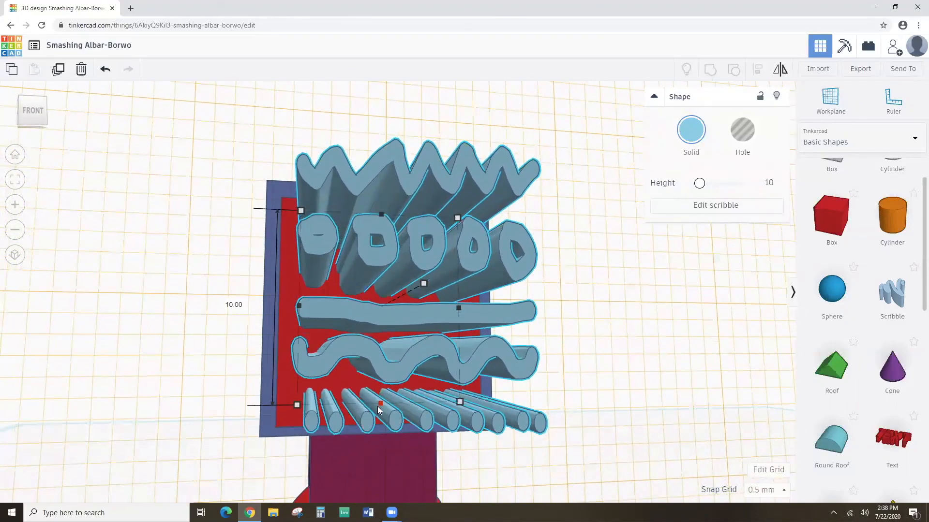
pyautogui.moveTo(378, 406); pyautogui.dragTo(378, 410)
pyautogui.moveTo(299, 314); pyautogui.dragTo(288, 312)
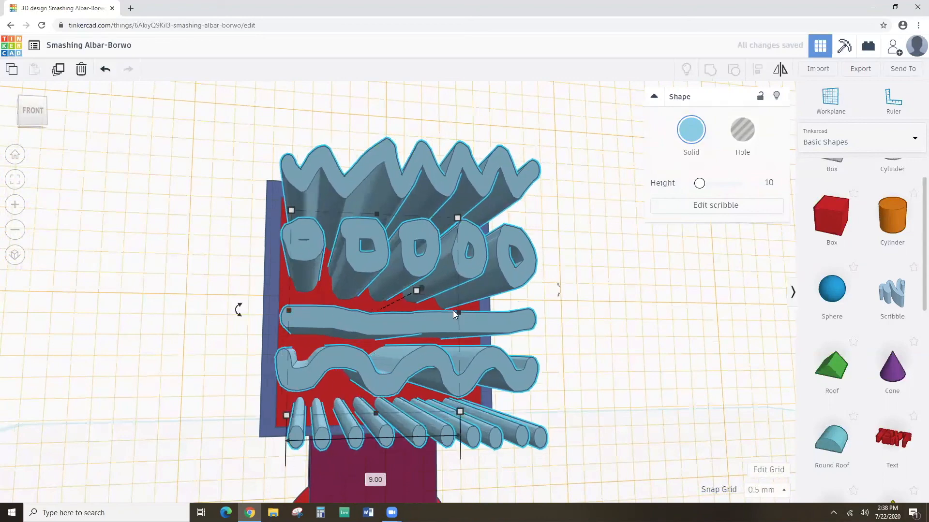
pyautogui.moveTo(459, 312)
pyautogui.mouseDown()
pyautogui.moveTo(474, 316)
pyautogui.moveTo(476, 330)
pyautogui.mouseUp()
pyautogui.moveTo(475, 326); pyautogui.dragTo(387, 341, button='right')
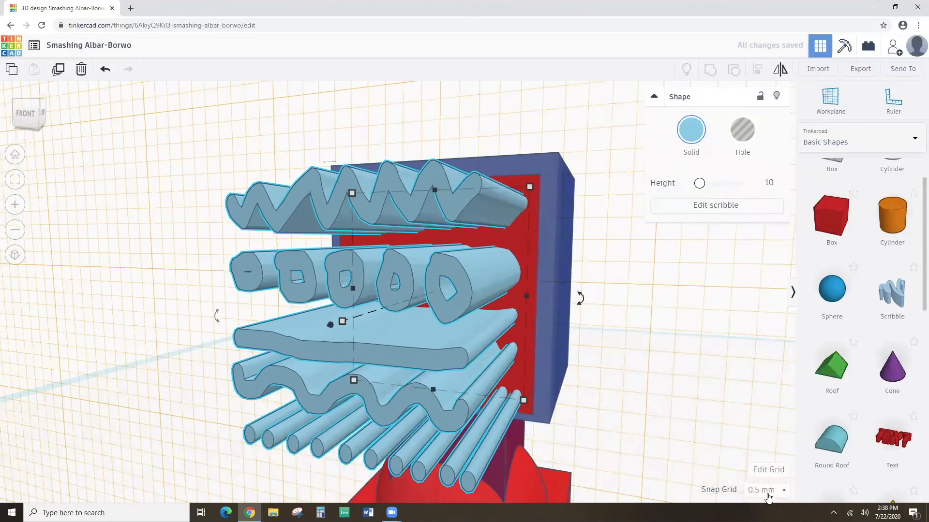
pyautogui.moveTo(518, 340); pyautogui.dragTo(558, 302, button='right')
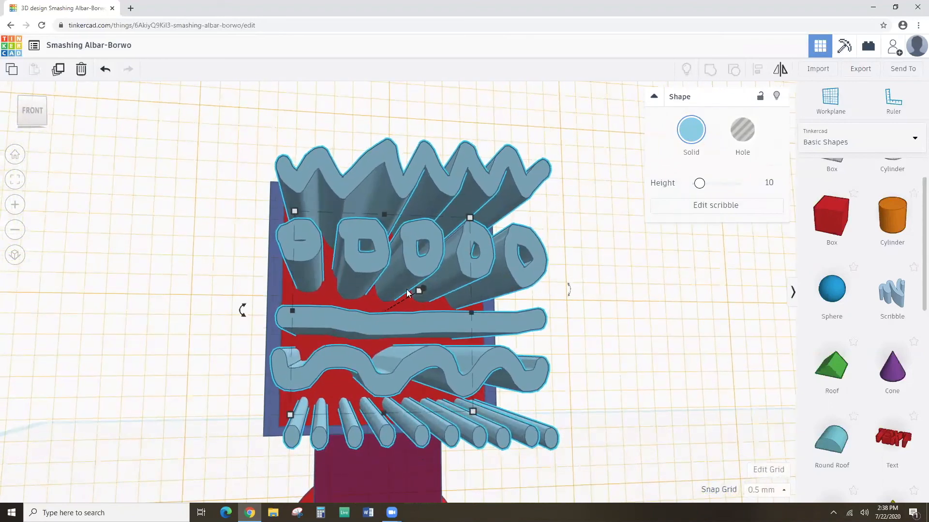
# Flatten the scribble to a height of 1.
pyautogui.moveTo(417, 293)
pyautogui.click(770, 183)
pyautogui.write('1')
pyautogui.press('Return')
pyautogui.moveTo(383, 311)
pyautogui.mouseDown(button='right')
pyautogui.moveTo(420, 362)
pyautogui.moveTo(555, 369)
pyautogui.moveTo(475, 388)
pyautogui.moveTo(341, 393)
pyautogui.moveTo(314, 388)
pyautogui.moveTo(295, 354)
pyautogui.moveTo(100, 367)
pyautogui.moveTo(307, 387)
pyautogui.moveTo(302, 380)
pyautogui.mouseUp(button='right')
# Try the orange, yellow, green and magenta colour presets on the scribble.
pyautogui.click(690, 130)
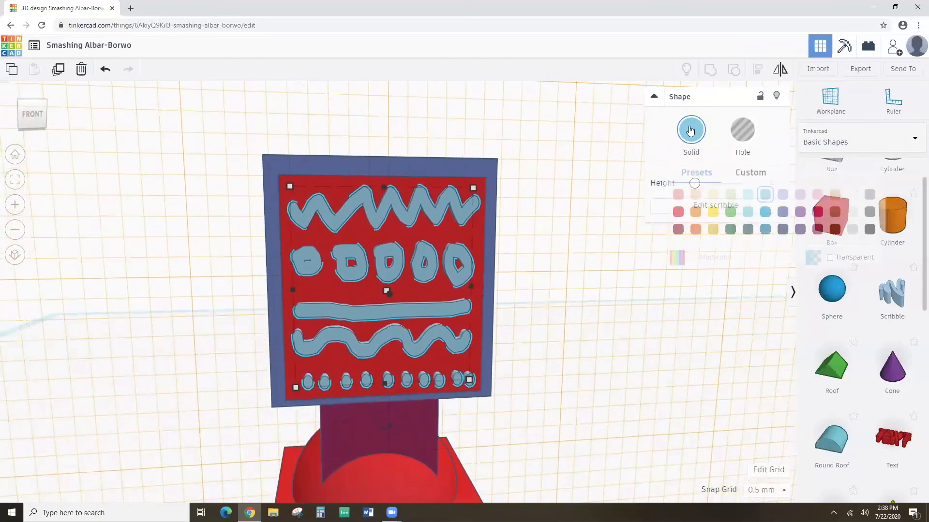
pyautogui.click(695, 211)
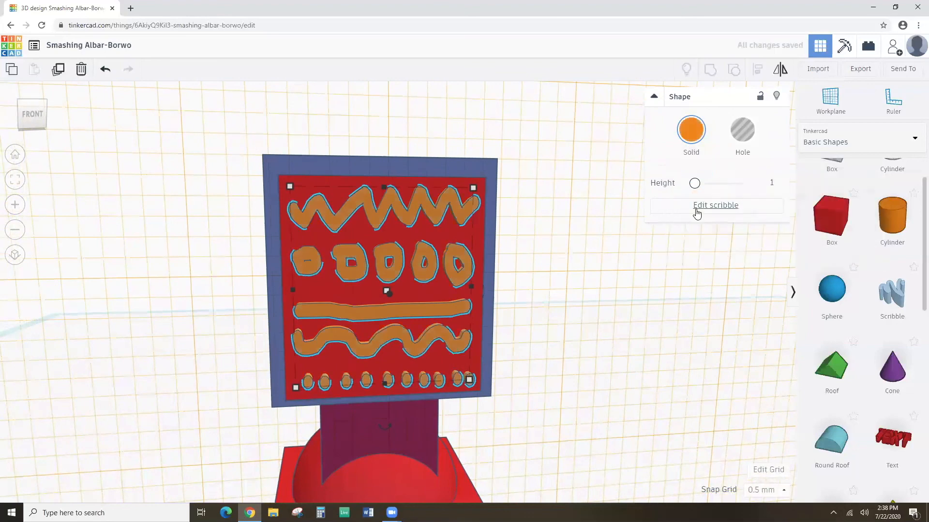
pyautogui.click(697, 137)
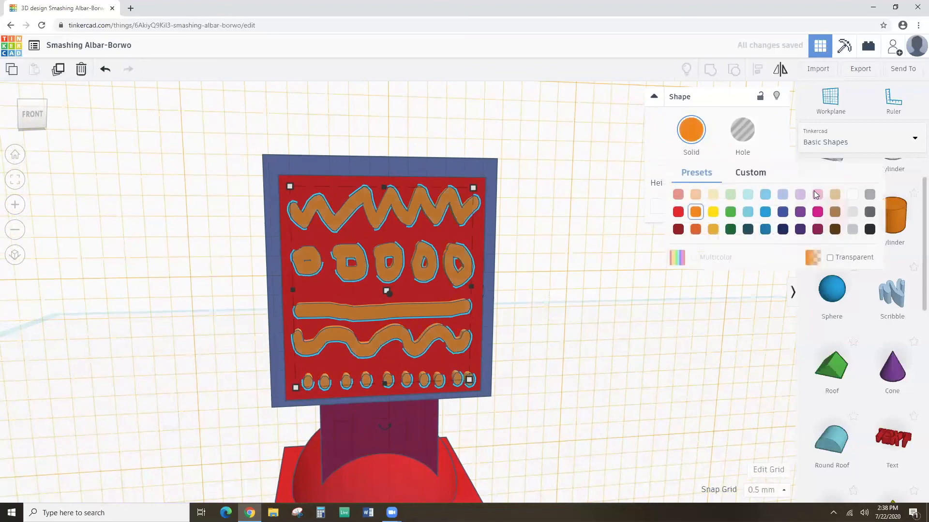
pyautogui.click(712, 212)
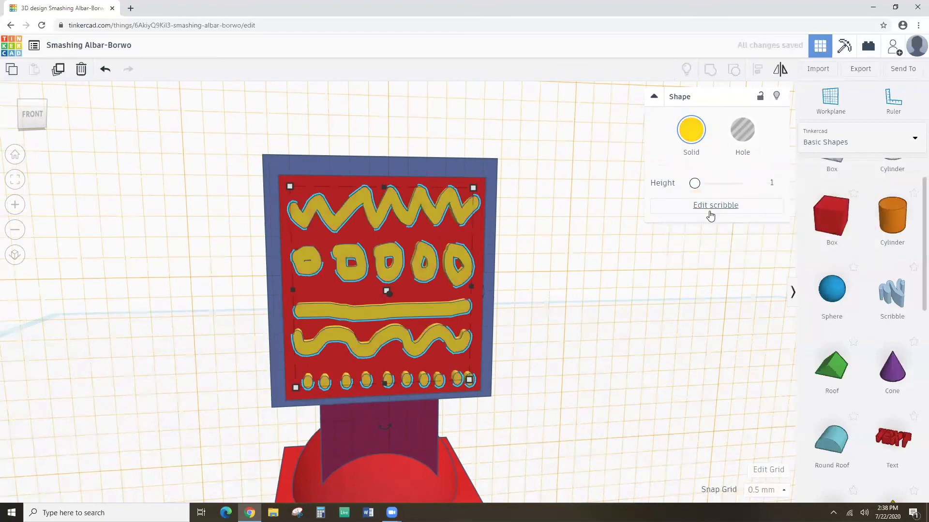
pyautogui.click(690, 131)
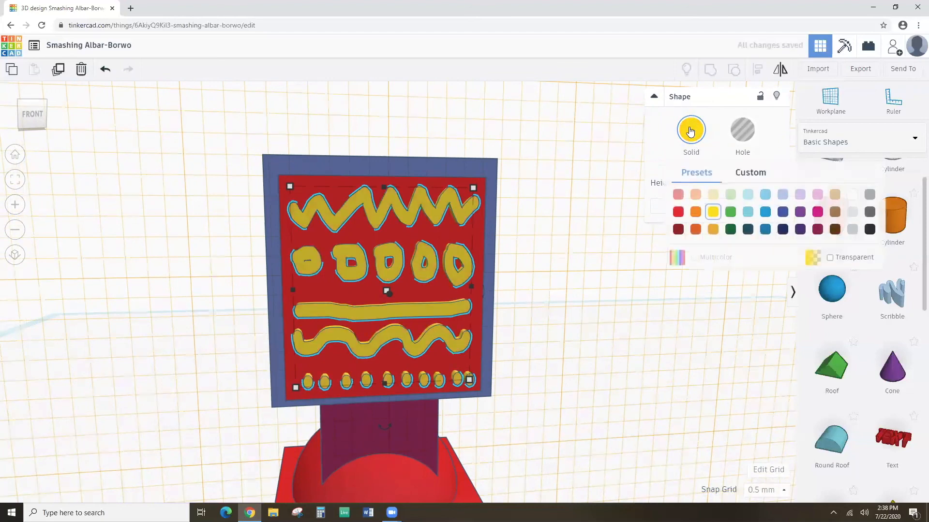
pyautogui.click(729, 213)
pyautogui.click(692, 136)
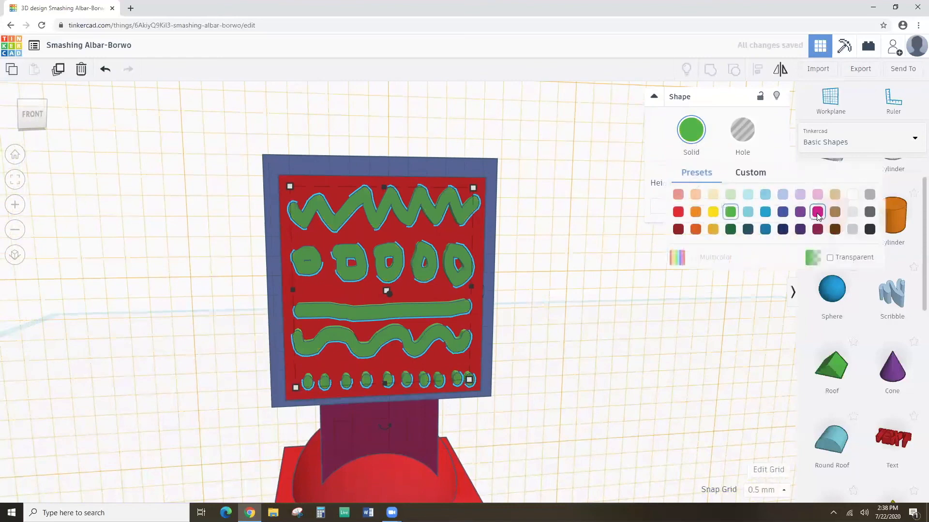
pyautogui.click(816, 212)
# Settle the scribble on orange and deselect everything.
pyautogui.click(689, 129)
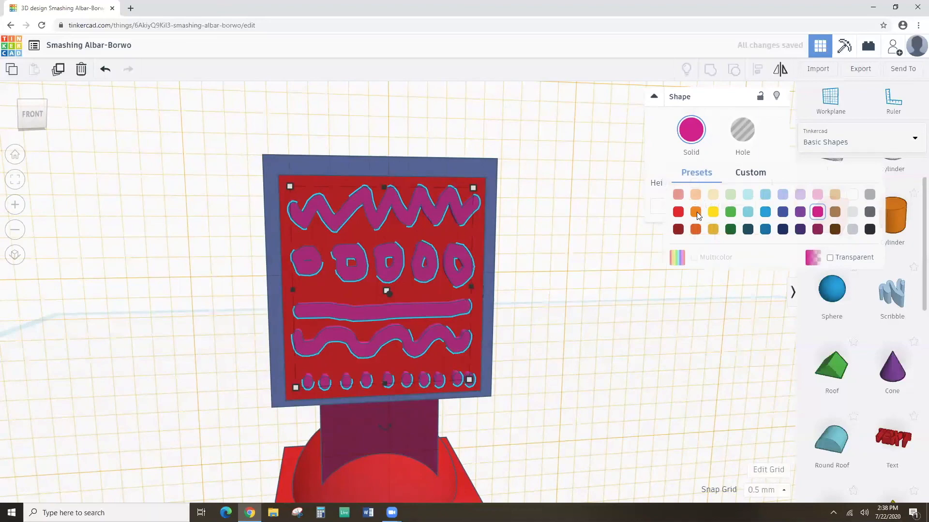
pyautogui.click(696, 213)
pyautogui.click(532, 280)
pyautogui.moveTo(525, 284)
pyautogui.mouseDown(button='right')
pyautogui.moveTo(514, 364)
pyautogui.moveTo(524, 255)
pyautogui.moveTo(516, 269)
pyautogui.mouseUp(button='right')
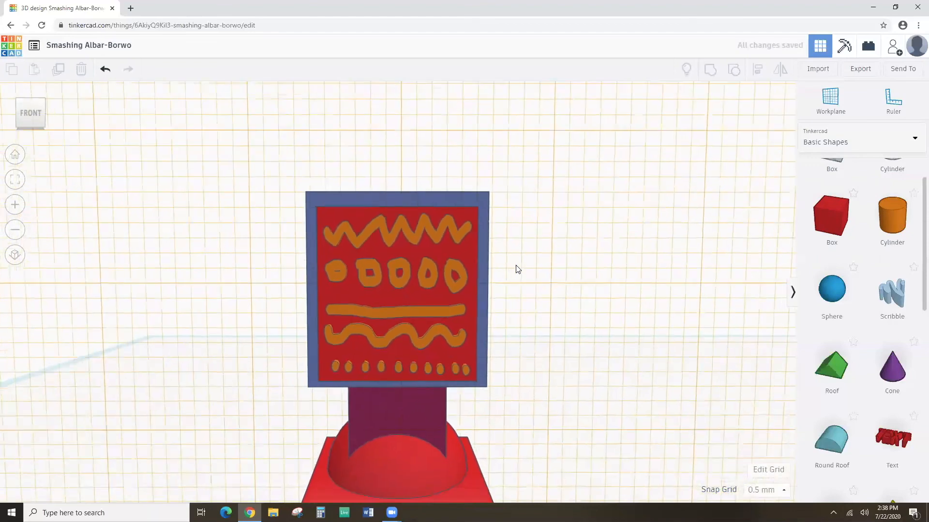
pyautogui.scroll(-3, 517, 268)
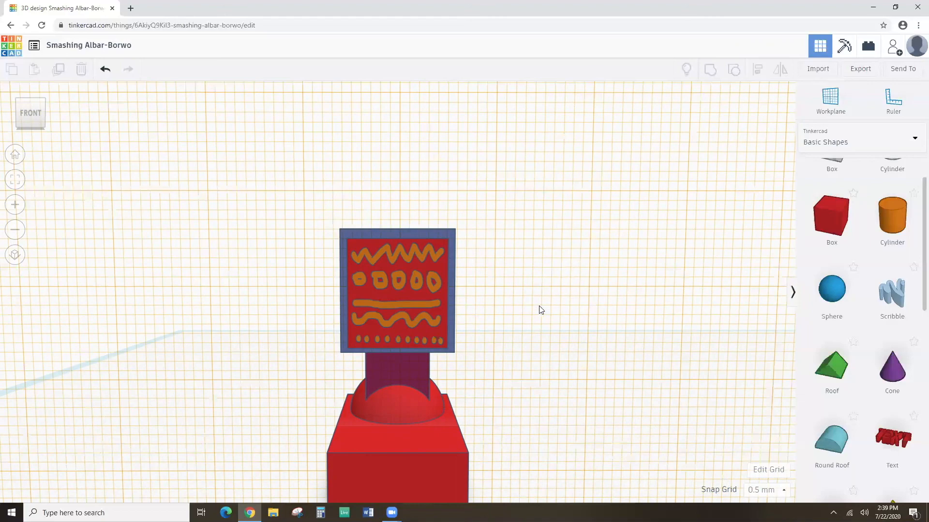
# Set the workplane on the top face of the blue head.
pyautogui.moveTo(591, 221); pyautogui.dragTo(582, 314, button='right')
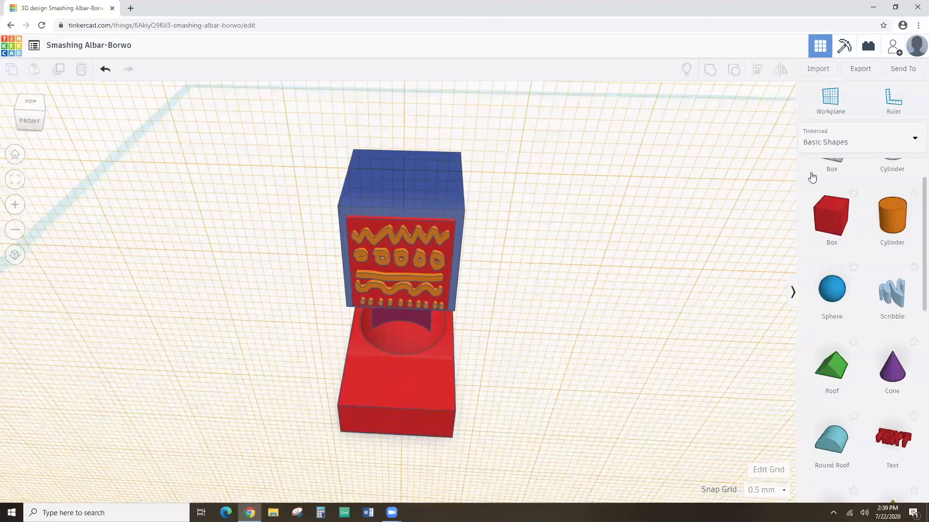
pyautogui.click(830, 99)
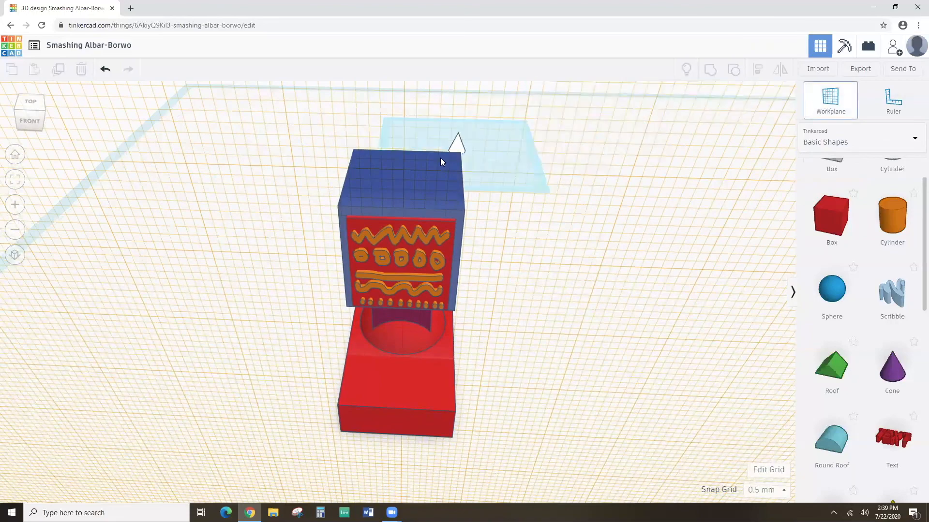
pyautogui.click(404, 173)
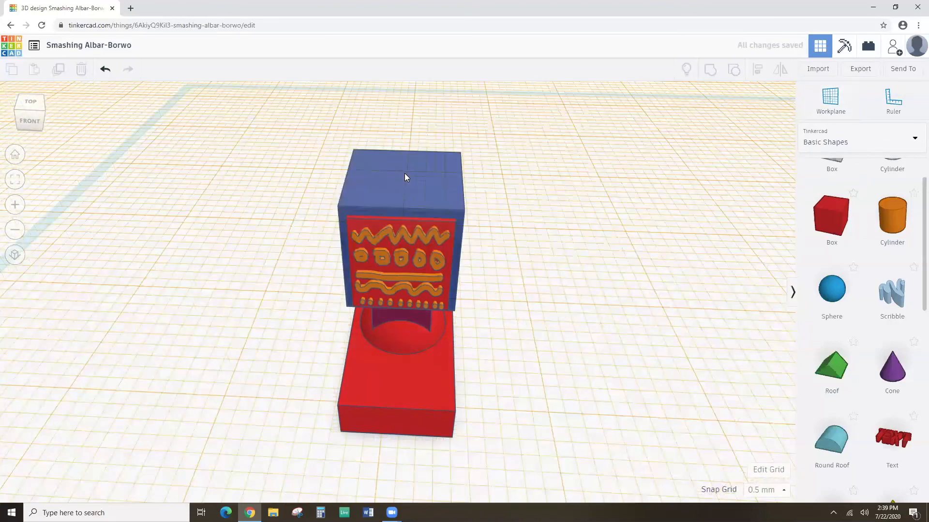
# Place a Sphere from Basic Shapes on top of the blue head.
pyautogui.moveTo(411, 155); pyautogui.dragTo(339, 337, button='right')
pyautogui.moveTo(454, 296); pyautogui.dragTo(464, 313, button='right')
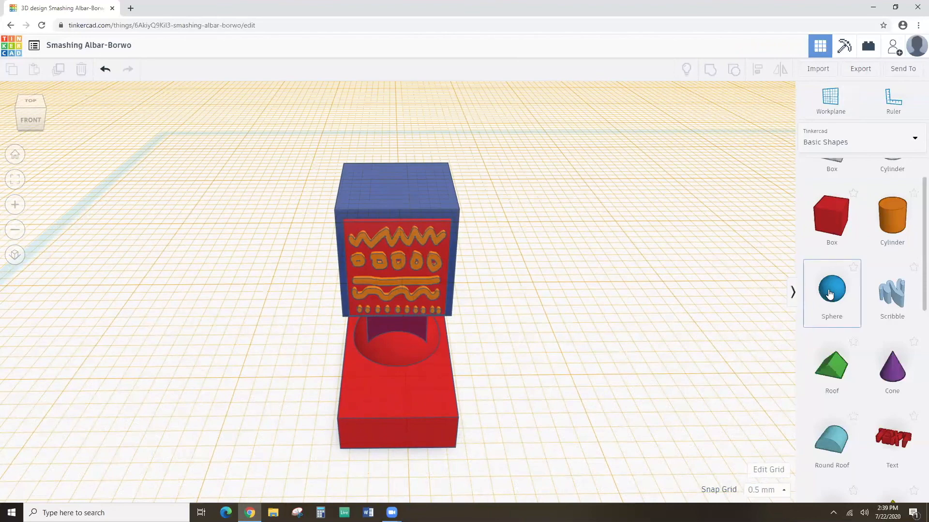
pyautogui.moveTo(828, 294); pyautogui.dragTo(399, 184)
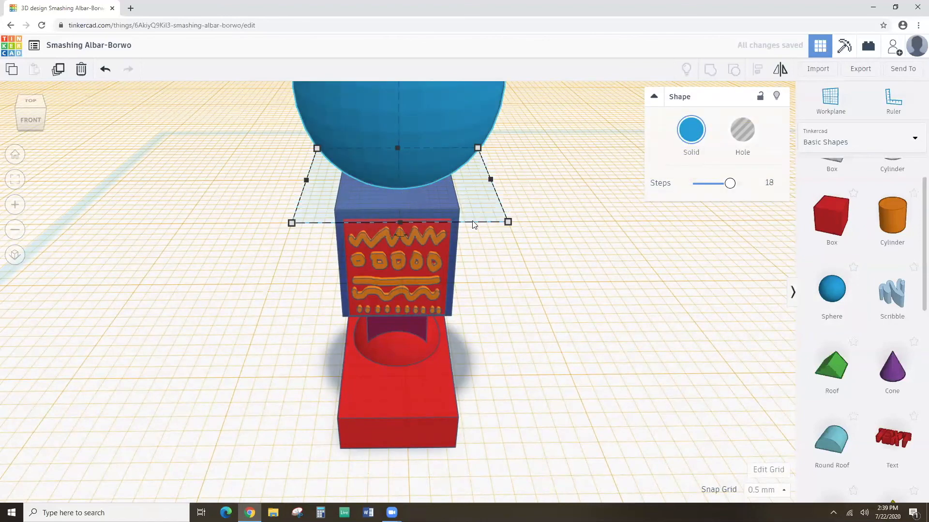
# Group the four robot body shapes below the sphere.
pyautogui.scroll(-4, 472, 224)
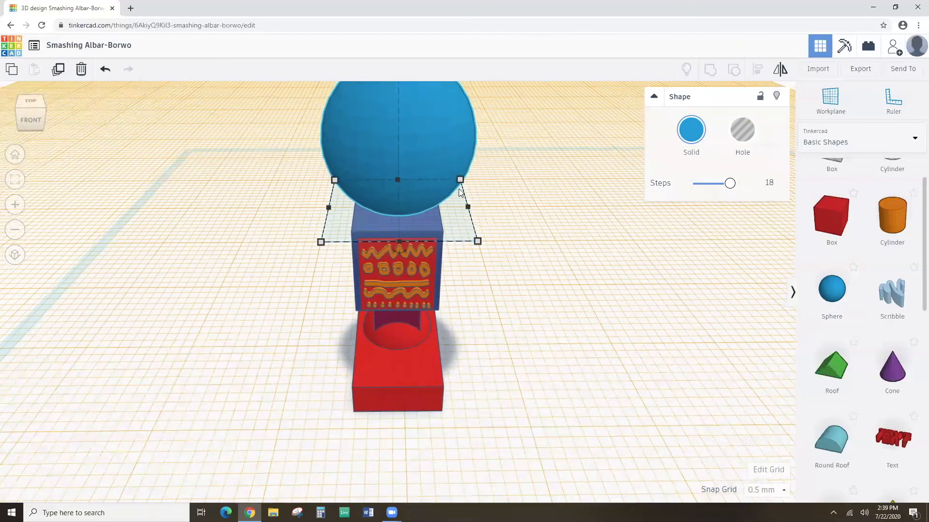
pyautogui.moveTo(425, 257); pyautogui.dragTo(338, 311, button='right')
pyautogui.moveTo(338, 300); pyautogui.dragTo(468, 372)
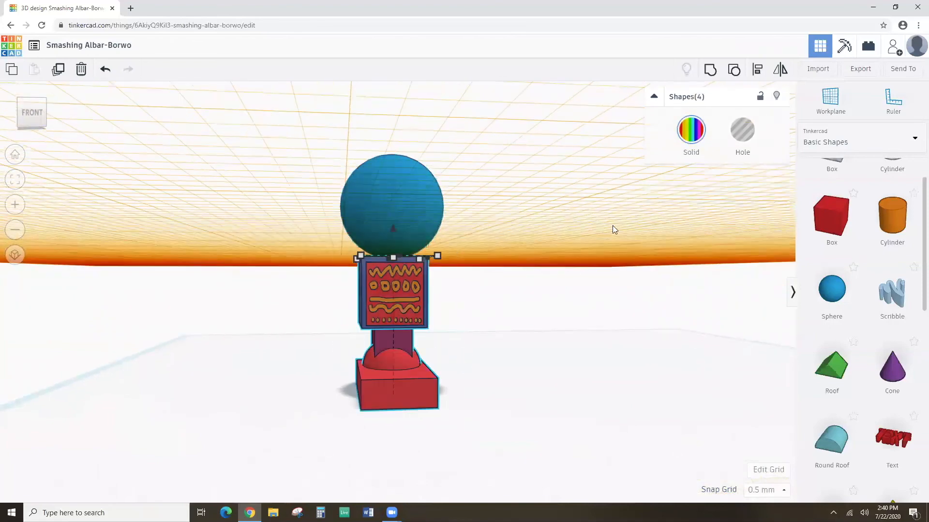
pyautogui.click(710, 71)
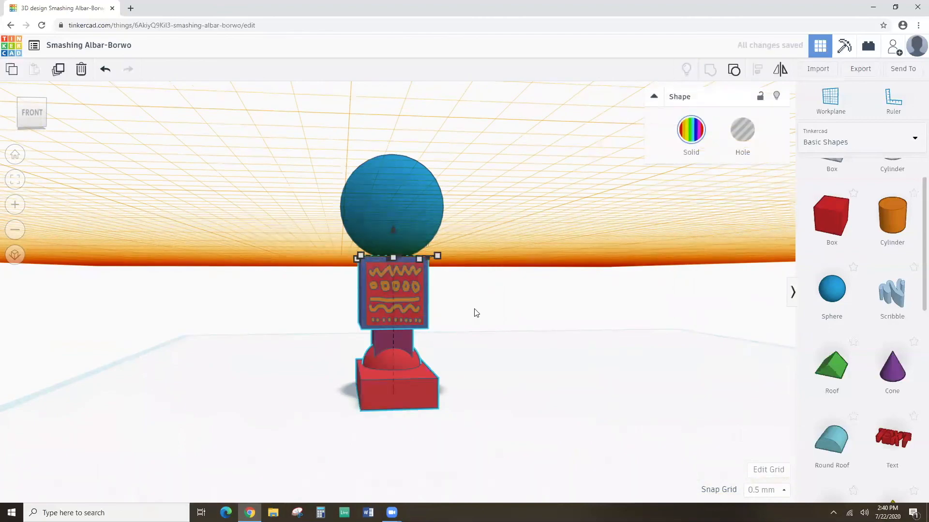
# Lower the sphere to -1.00 so it sits down onto the box.
pyautogui.moveTo(474, 312); pyautogui.dragTo(450, 332, button='right')
pyautogui.scroll(2, 450, 333)
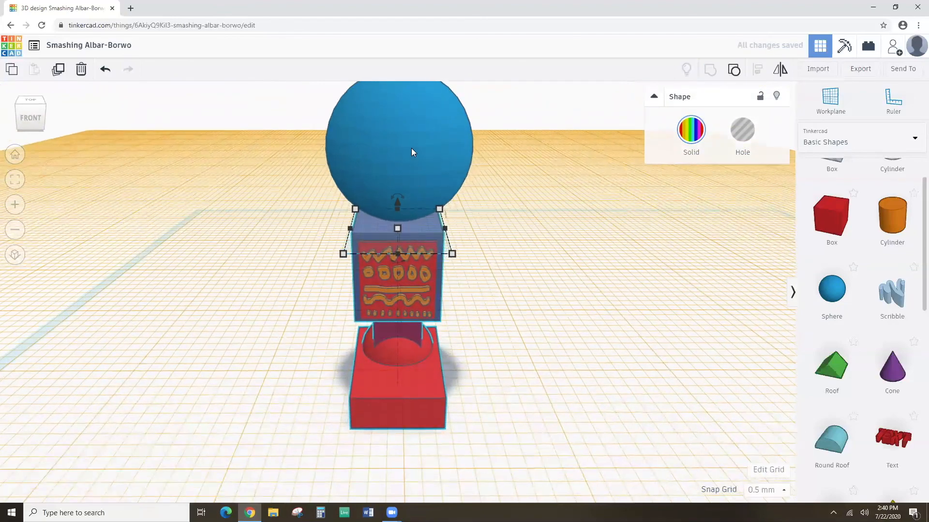
pyautogui.click(412, 148)
pyautogui.scroll(-3, 411, 148)
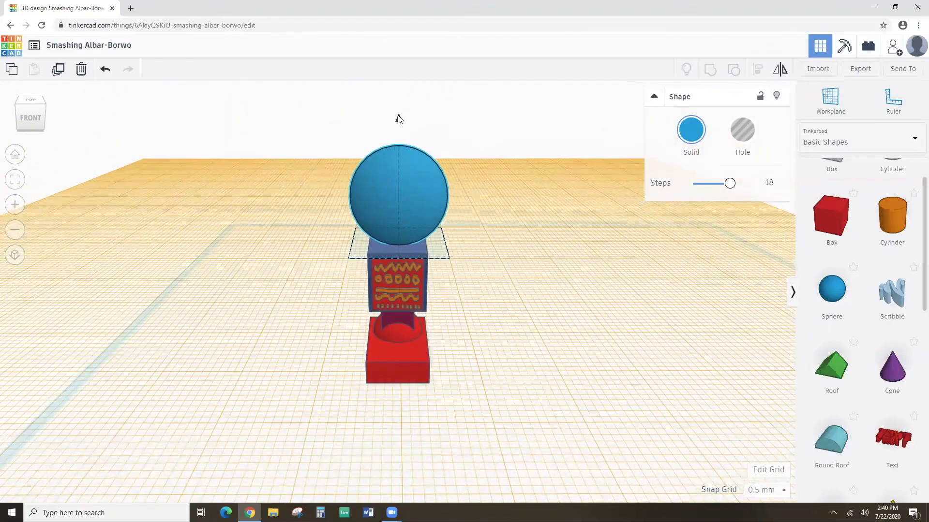
pyautogui.moveTo(398, 119); pyautogui.dragTo(398, 126)
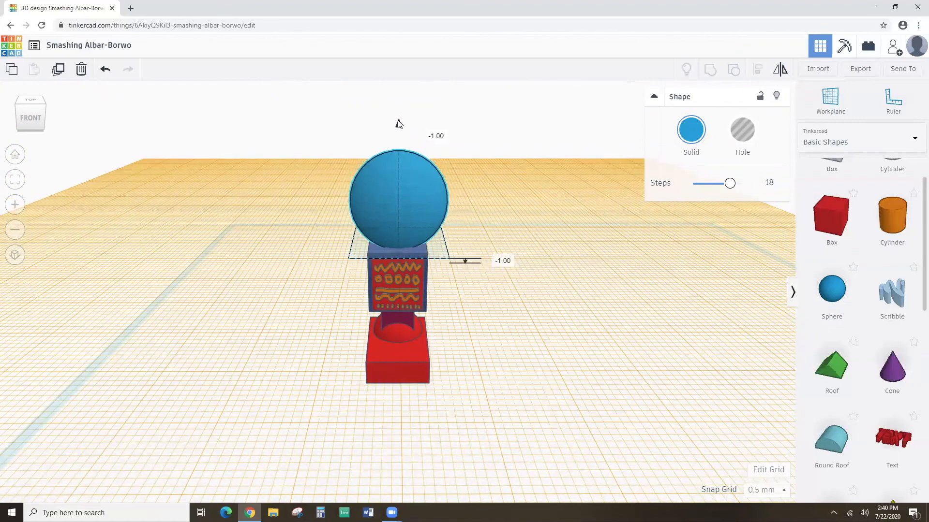
pyautogui.moveTo(405, 199); pyautogui.dragTo(401, 265, button='right')
pyautogui.scroll(4, 400, 266)
pyautogui.scroll(2, 403, 262)
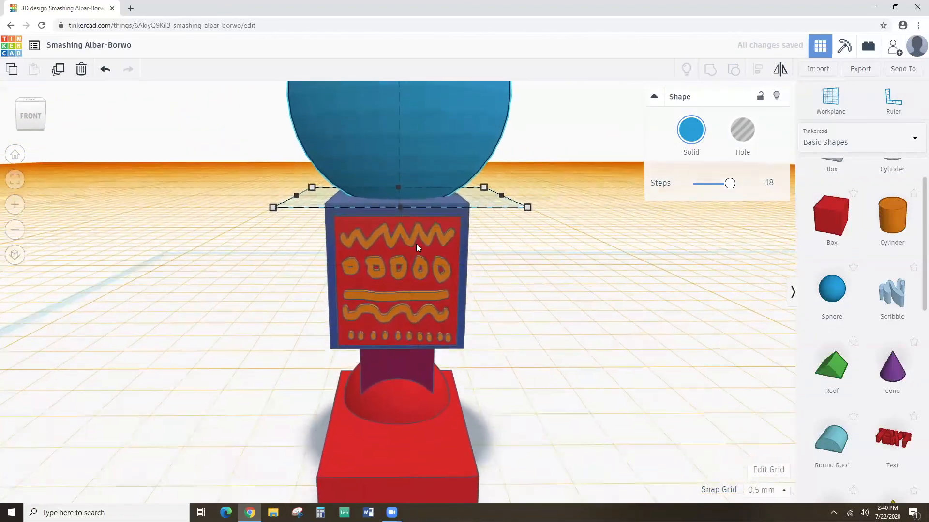
pyautogui.scroll(-4, 397, 265)
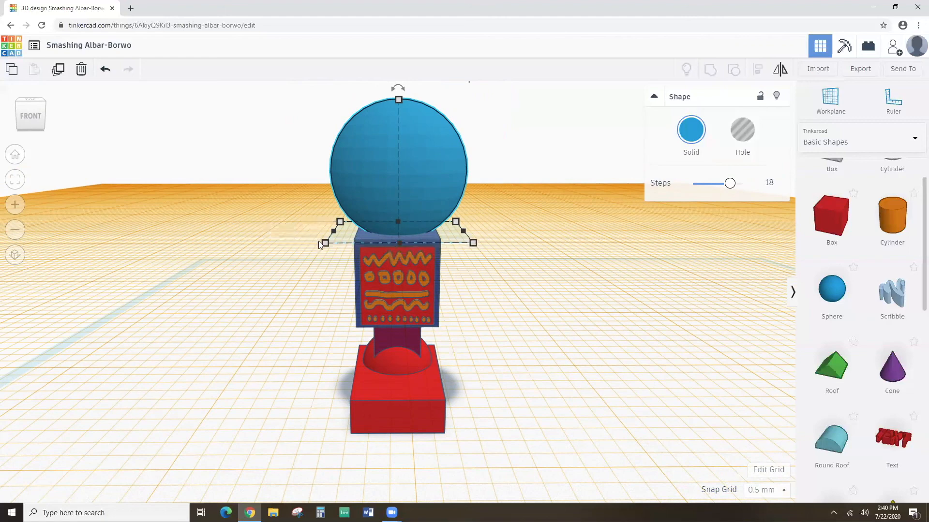
# Resize the sphere to 14 by 12 with a height of 7.
pyautogui.click(280, 235)
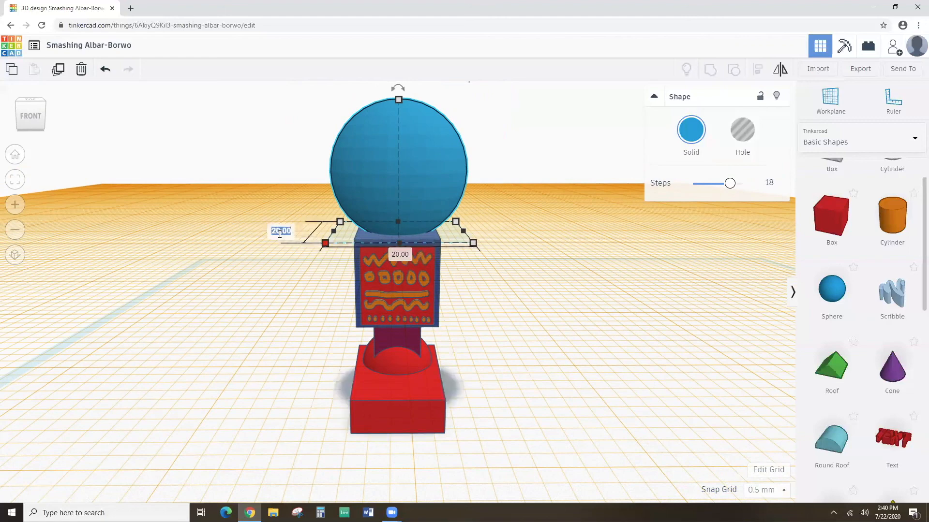
pyautogui.write('14')
pyautogui.press('Return')
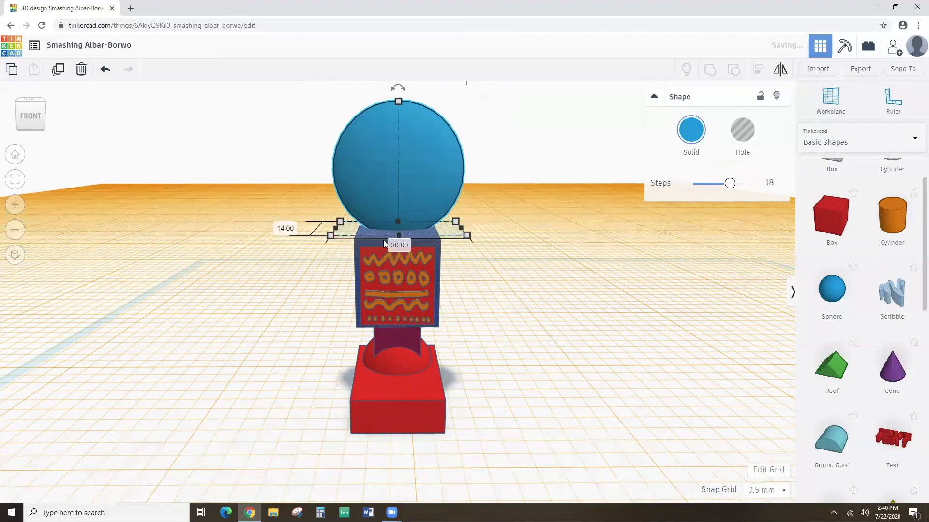
pyautogui.click(404, 244)
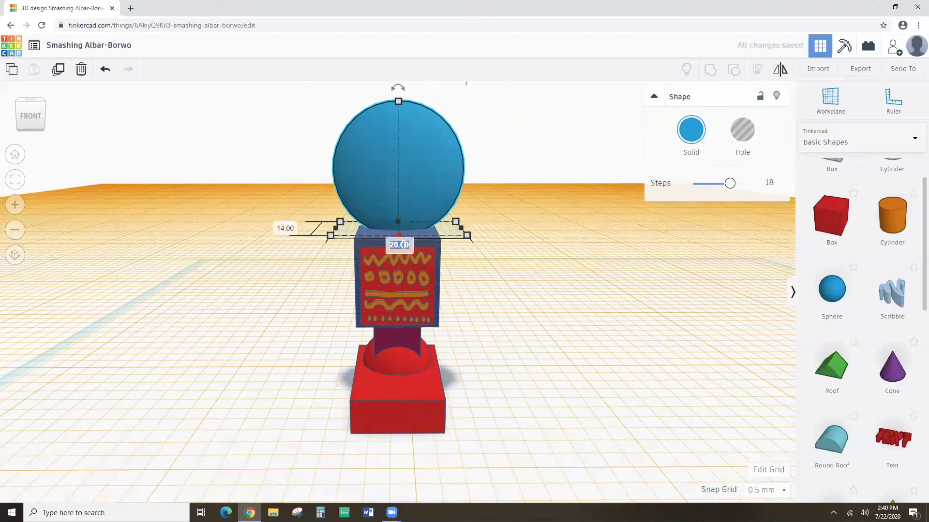
pyautogui.write('12')
pyautogui.press('Return')
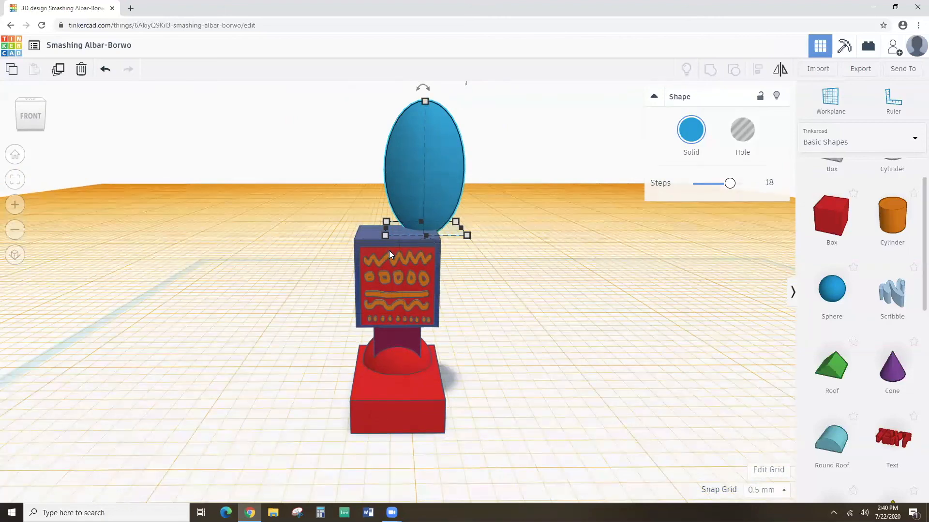
pyautogui.moveTo(424, 102)
pyautogui.click(470, 170)
pyautogui.write('7')
pyautogui.press('Return')
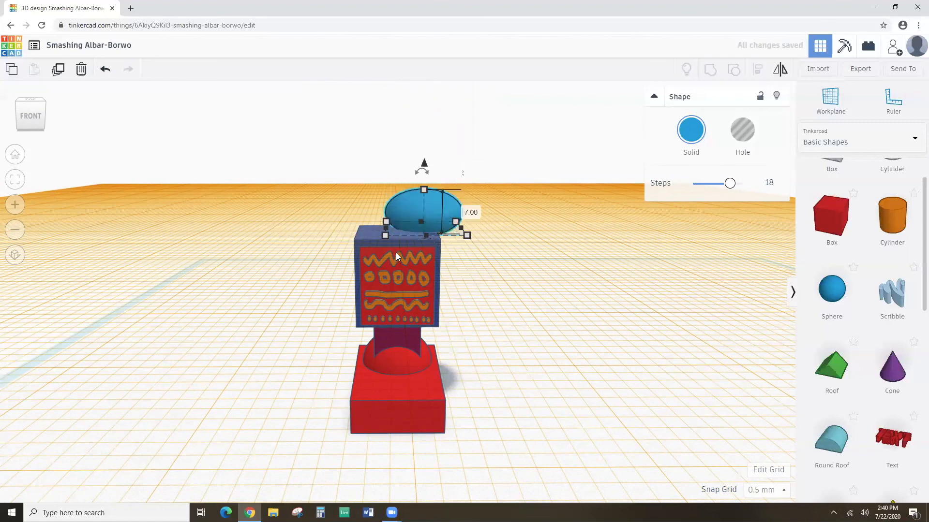
# Centre the ellipsoid over the decorated box with Align, then nudge it into place.
pyautogui.keyDown('shift'); pyautogui.click(431, 251); pyautogui.keyUp('shift')
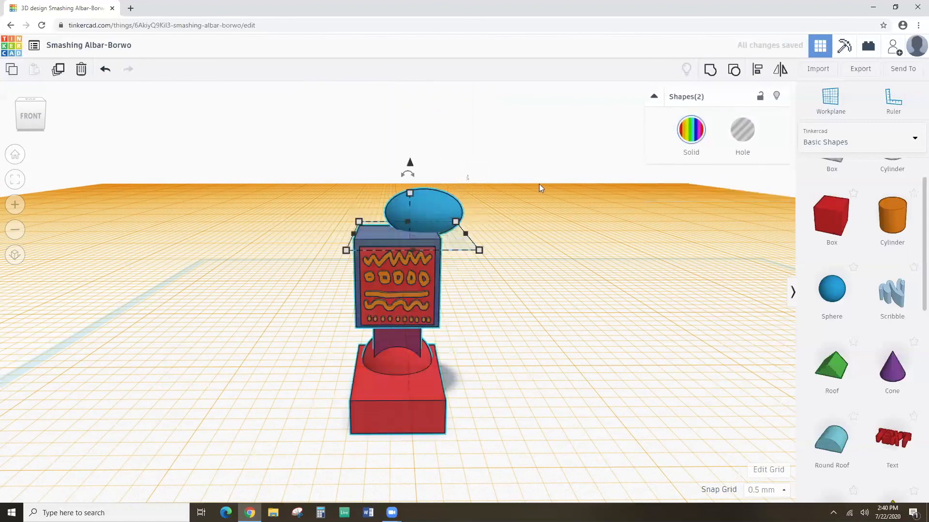
pyautogui.click(757, 72)
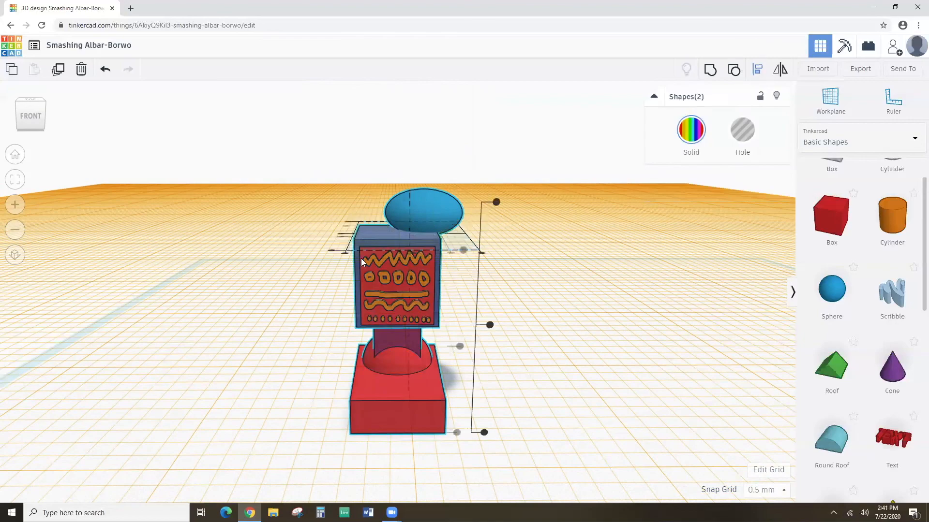
pyautogui.moveTo(358, 269); pyautogui.dragTo(350, 313, button='right')
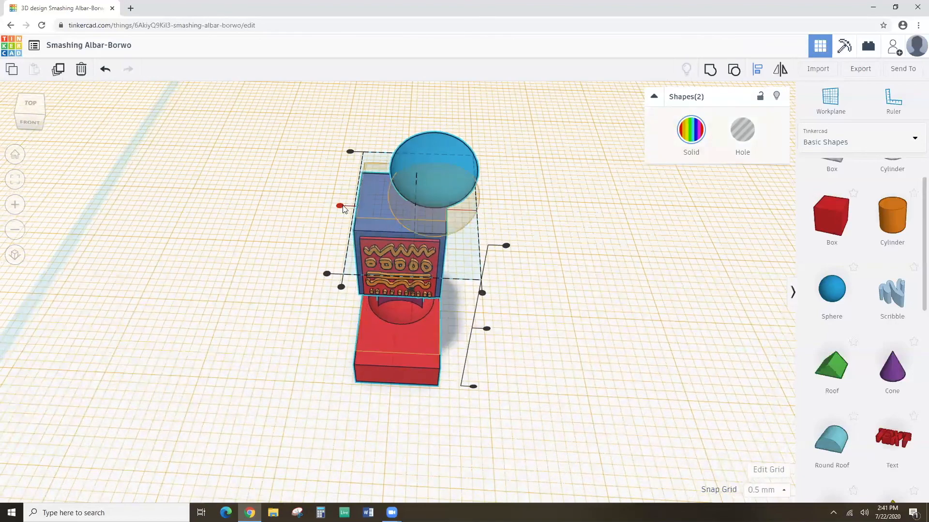
pyautogui.click(341, 206)
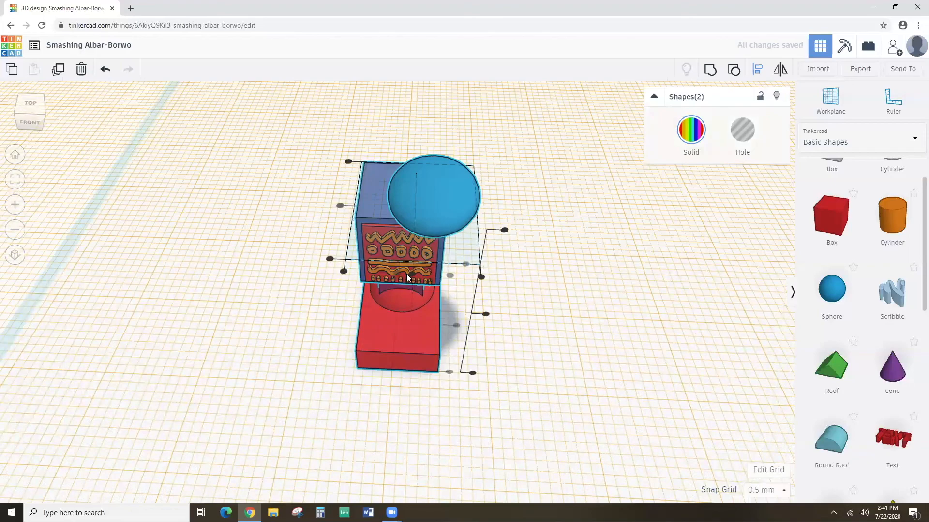
pyautogui.click(411, 273)
pyautogui.moveTo(480, 276); pyautogui.dragTo(326, 199, button='right')
pyautogui.moveTo(446, 393); pyautogui.dragTo(477, 319, button='right')
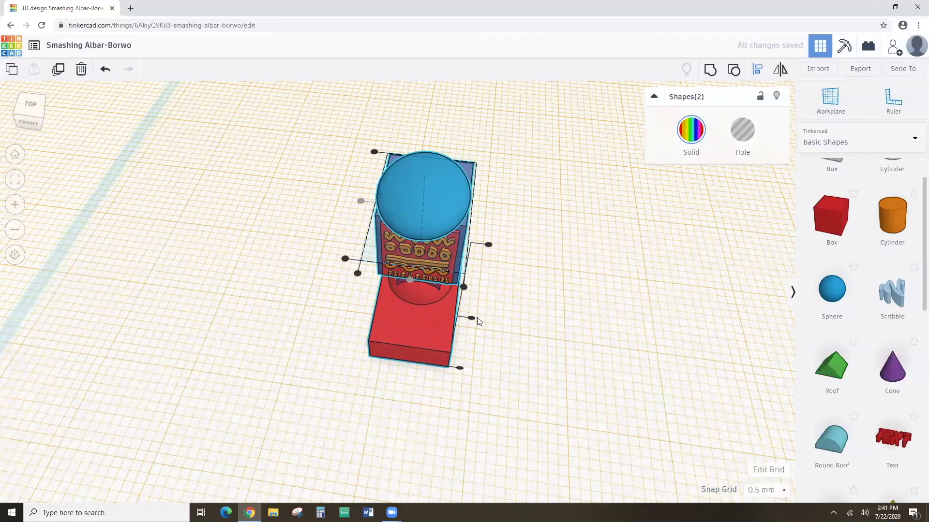
pyautogui.click(334, 176)
pyautogui.click(420, 186)
pyautogui.press('Up')
pyautogui.press('Up')
pyautogui.press('Up')
pyautogui.press('Up')
pyautogui.press('Up')
pyautogui.press('Up')
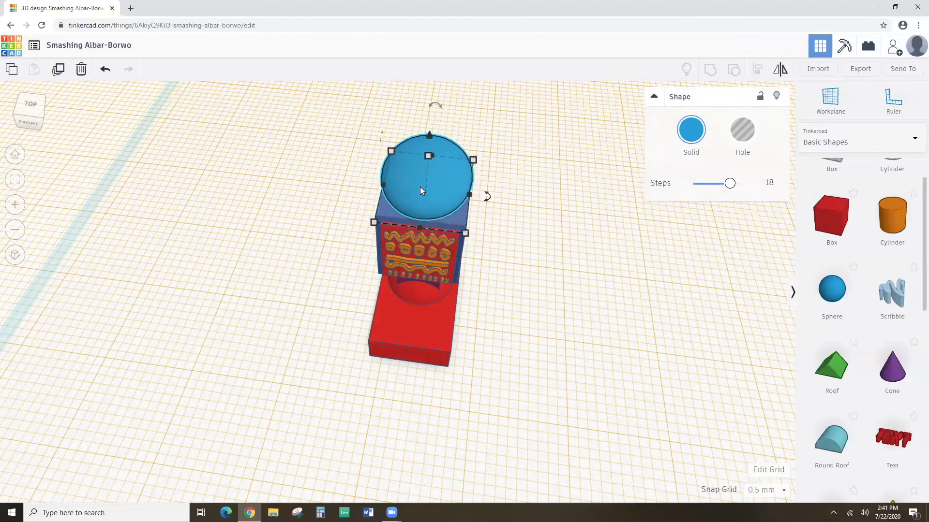
# Reduce the ellipsoid's Steps to 3 so it becomes a faceted hexagon.
pyautogui.moveTo(416, 227)
pyautogui.mouseDown(button='right')
pyautogui.moveTo(450, 201)
pyautogui.moveTo(411, 230)
pyautogui.mouseUp(button='right')
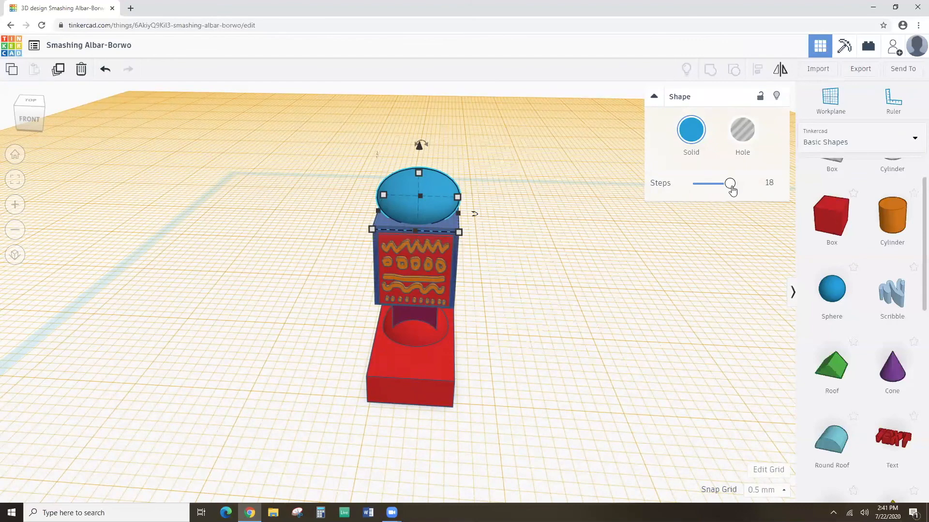
pyautogui.moveTo(726, 188)
pyautogui.mouseDown()
pyautogui.moveTo(768, 183)
pyautogui.moveTo(725, 194)
pyautogui.mouseUp()
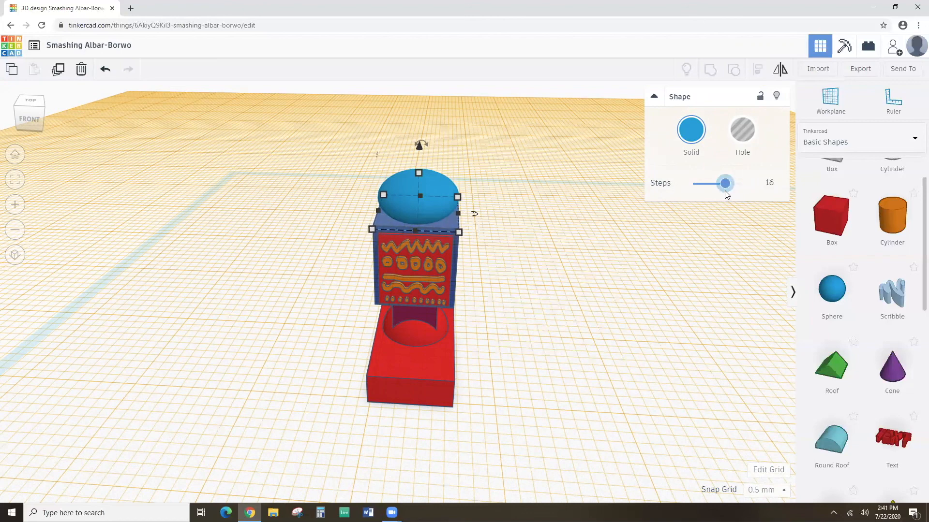
pyautogui.moveTo(725, 193); pyautogui.dragTo(694, 189)
# Rotate the hexagon about 28° around its vertical axis.
pyautogui.moveTo(488, 213); pyautogui.dragTo(503, 271, button='right')
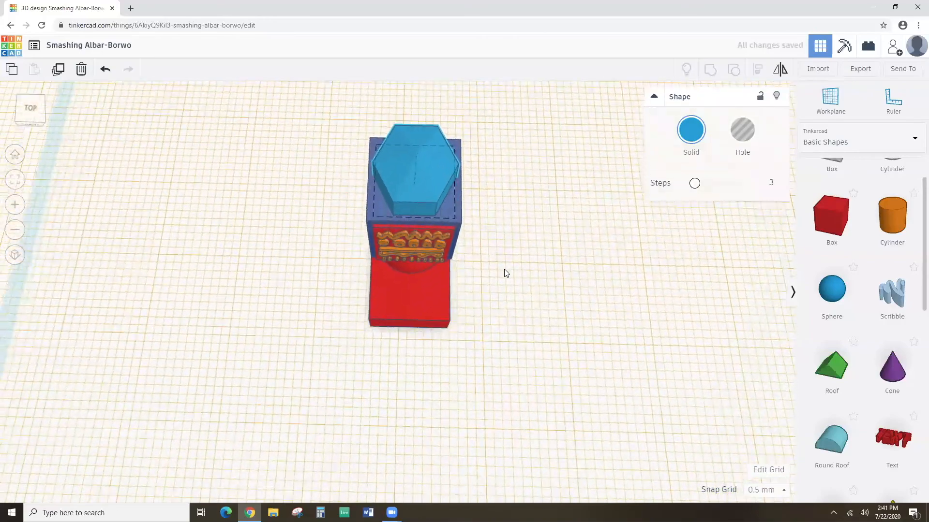
pyautogui.moveTo(472, 182); pyautogui.dragTo(486, 153)
pyautogui.click(515, 217)
pyautogui.moveTo(514, 217); pyautogui.dragTo(496, 214, button='right')
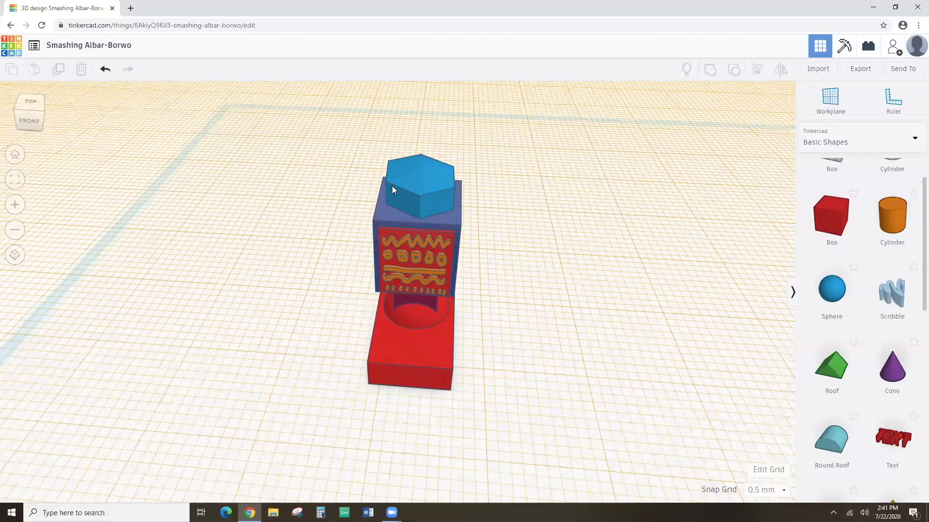
# Colour the hexagonal cap red.
pyautogui.click(403, 178)
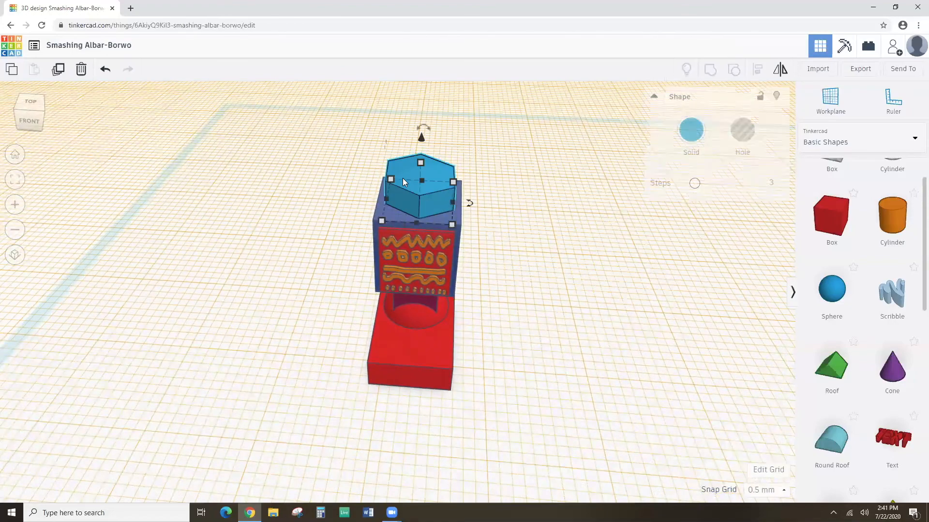
pyautogui.click(696, 135)
pyautogui.click(675, 217)
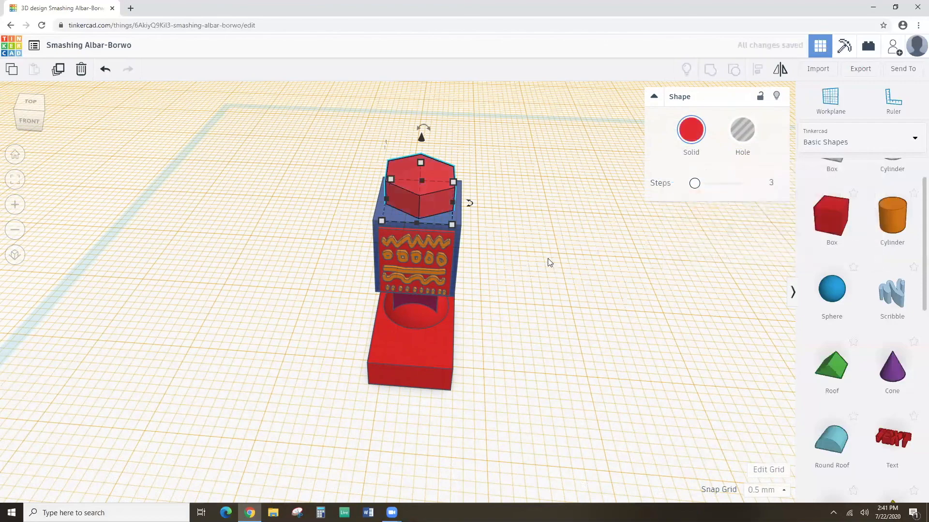
pyautogui.click(534, 267)
# Box-select the whole robot figure.
pyautogui.moveTo(534, 267); pyautogui.dragTo(551, 213, button='right')
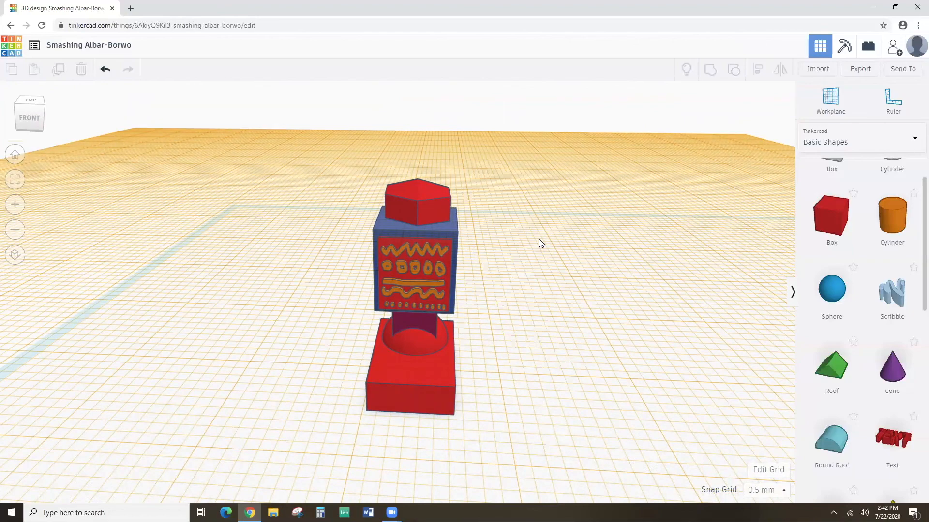
pyautogui.moveTo(538, 262); pyautogui.dragTo(476, 224, button='right')
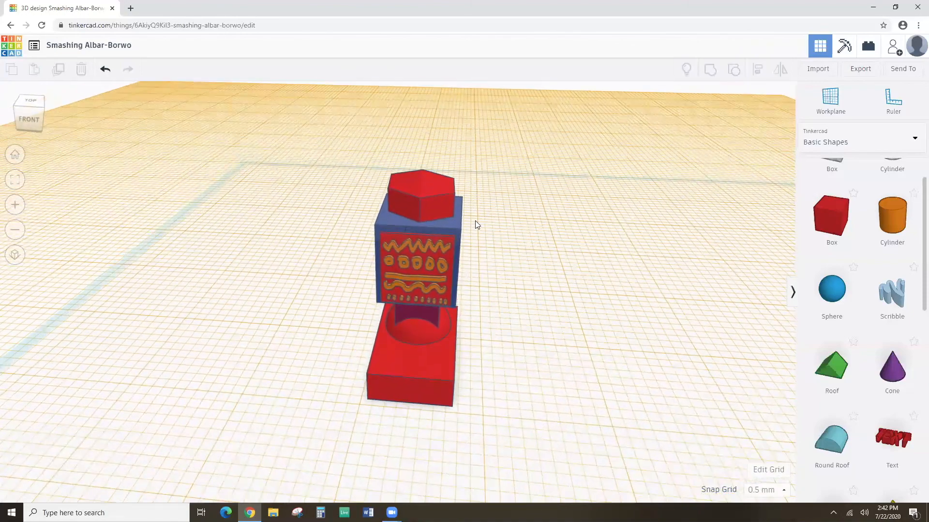
pyautogui.moveTo(363, 149); pyautogui.dragTo(505, 387)
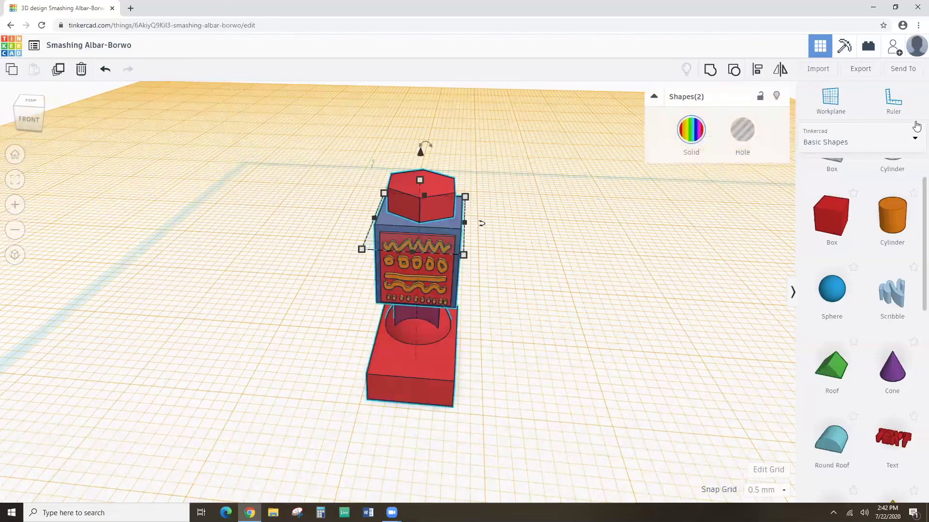
# Group the cap with the robot body and reset the workplane to the default grid.
pyautogui.click(710, 69)
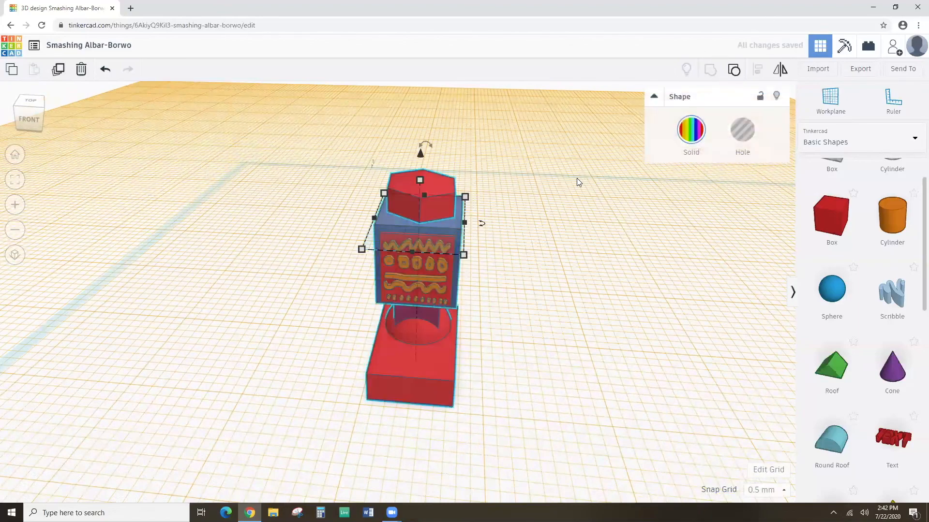
pyautogui.moveTo(507, 252)
pyautogui.mouseDown(button='right')
pyautogui.moveTo(521, 210)
pyautogui.moveTo(521, 250)
pyautogui.mouseUp(button='right')
pyautogui.click(829, 98)
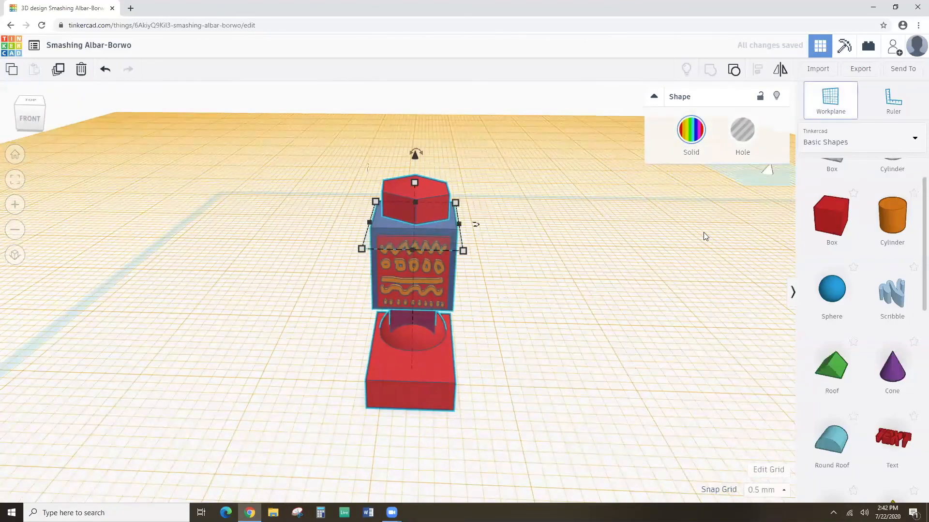
pyautogui.click(676, 264)
pyautogui.moveTo(580, 263)
pyautogui.mouseDown(button='right')
pyautogui.moveTo(591, 314)
pyautogui.moveTo(597, 286)
pyautogui.moveTo(575, 279)
pyautogui.mouseUp(button='right')
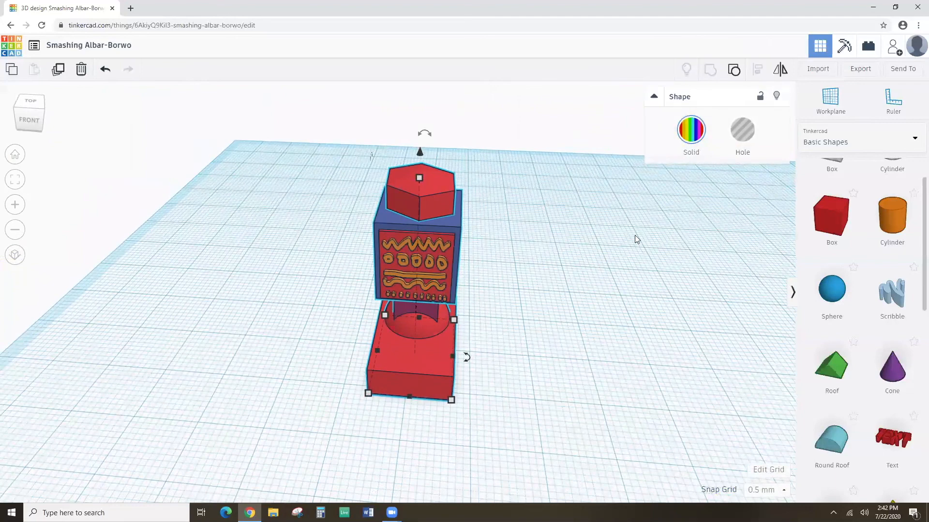
# Duplicate the grouped robot model.
pyautogui.click(610, 239)
pyautogui.click(424, 228)
pyautogui.click(58, 71)
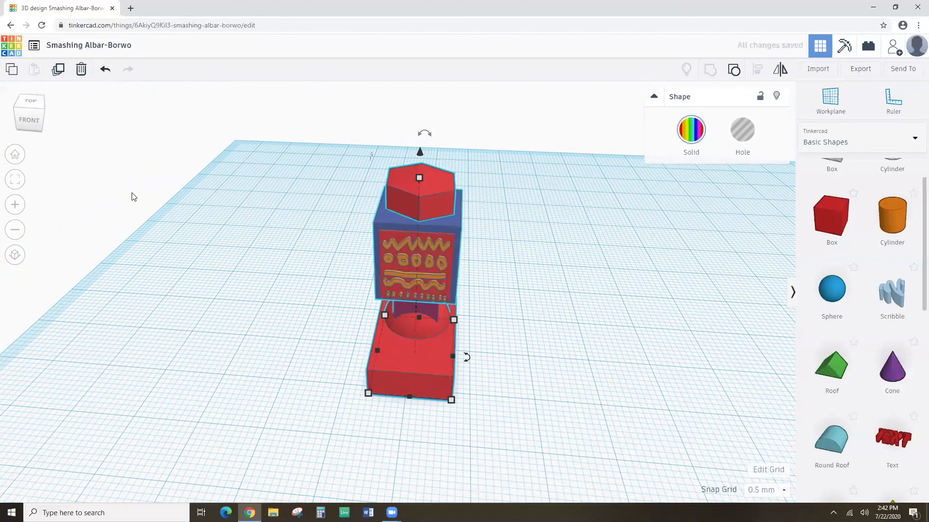
# Nudge the copy four steps right of the original robot.
pyautogui.press('Right')
pyautogui.press('Right')
pyautogui.press('Right')
pyautogui.press('Right')
pyautogui.press('Right')
pyautogui.press('Right')
pyautogui.press('Right')
pyautogui.press('Right')
pyautogui.press('Right')
pyautogui.press('Right')
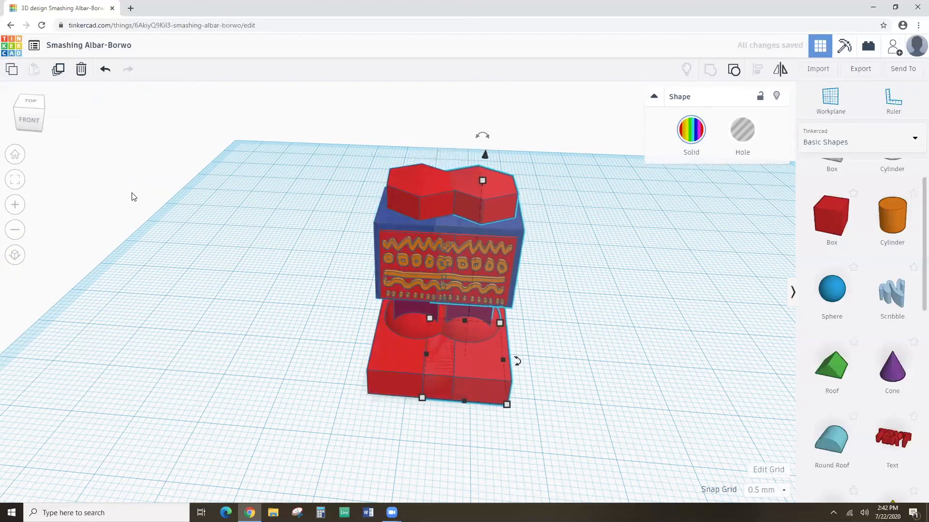
pyautogui.press('Right')
pyautogui.press('Right')
pyautogui.press('Right')
pyautogui.press('Right')
pyautogui.press('Right')
pyautogui.press('Right')
pyautogui.press('Right')
pyautogui.press('Right')
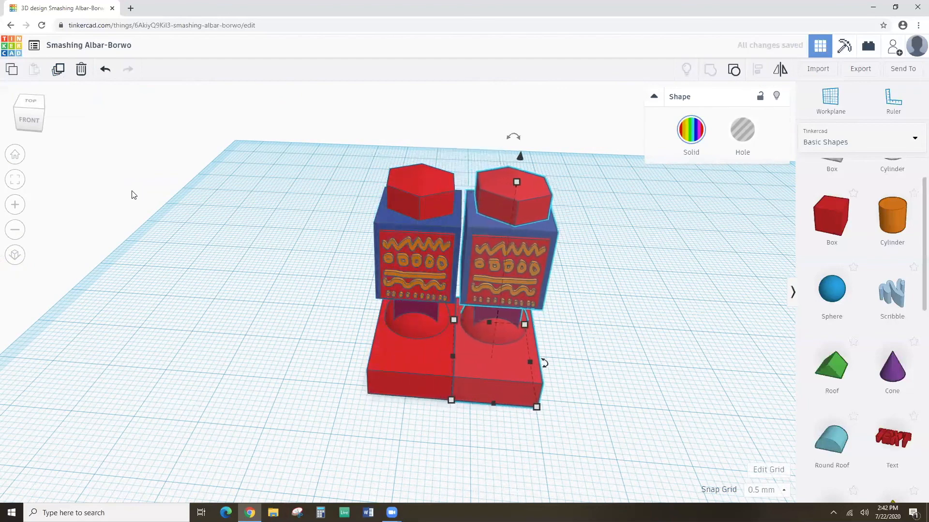
pyautogui.press('Right')
pyautogui.press('Right')
pyautogui.press('Right')
pyautogui.press('Right')
pyautogui.press('Right')
pyautogui.press('Right')
pyautogui.press('Right')
pyautogui.press('Right')
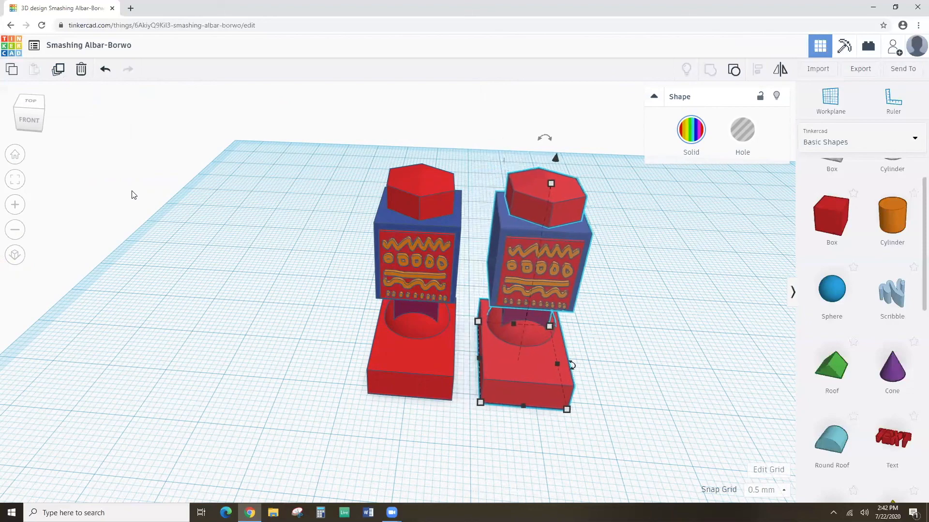
pyautogui.press('Right')
pyautogui.press('Right')
pyautogui.press('Right')
pyautogui.press('Right')
pyautogui.press('Right')
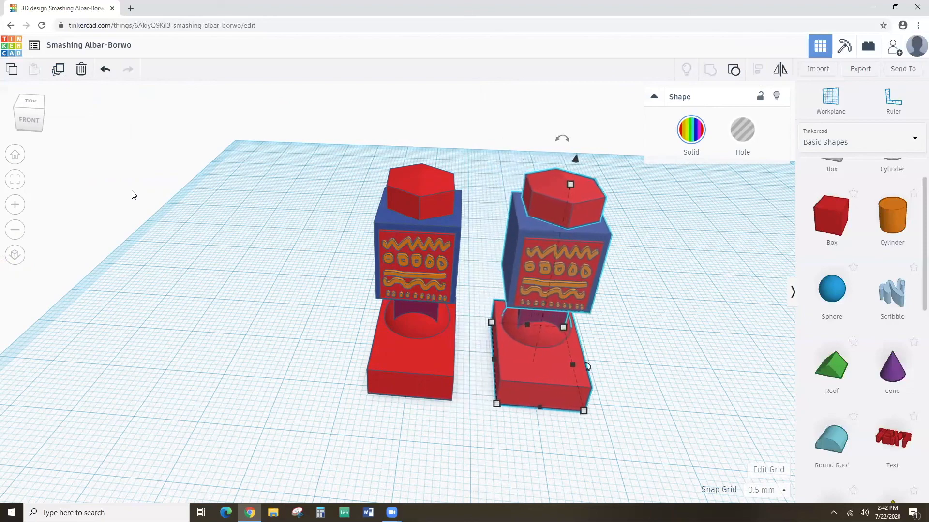
pyautogui.moveTo(163, 312); pyautogui.dragTo(185, 331, button='right')
# Group both robot figures together.
pyautogui.moveTo(520, 306)
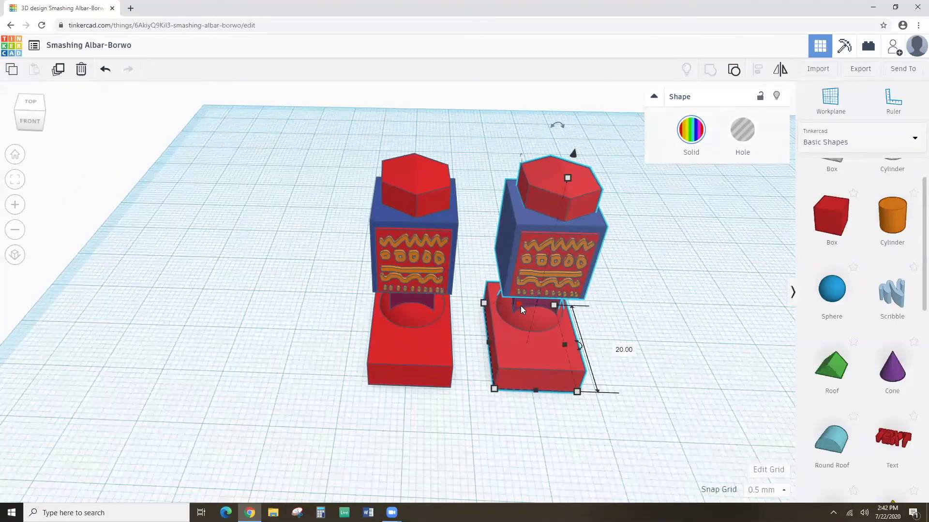
pyautogui.scroll(-3, 519, 310)
pyautogui.moveTo(351, 167); pyautogui.dragTo(564, 358)
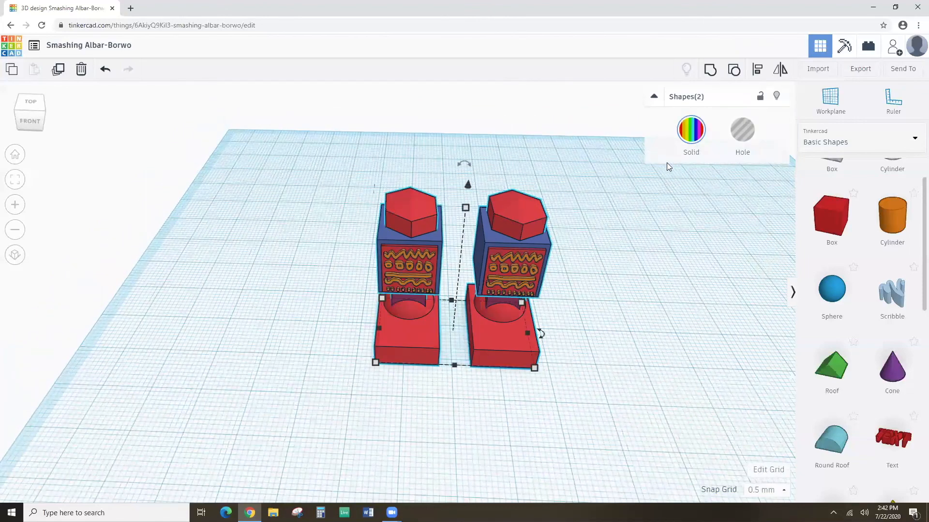
pyautogui.click(709, 70)
pyautogui.moveTo(572, 297)
pyautogui.mouseDown(button='right')
pyautogui.moveTo(551, 224)
pyautogui.moveTo(558, 293)
pyautogui.mouseUp(button='right')
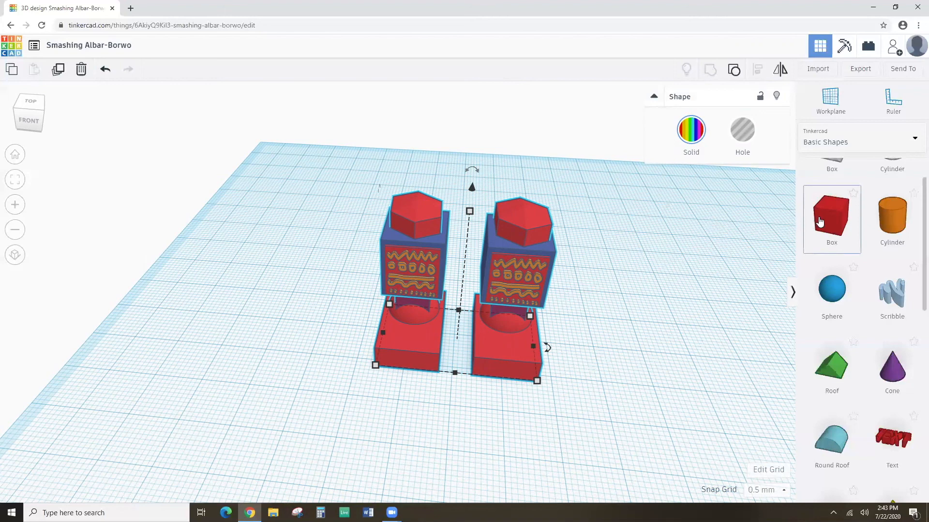
# Add a box left of the legs and set its width to 31 and height to 8.
pyautogui.moveTo(821, 222); pyautogui.dragTo(617, 359)
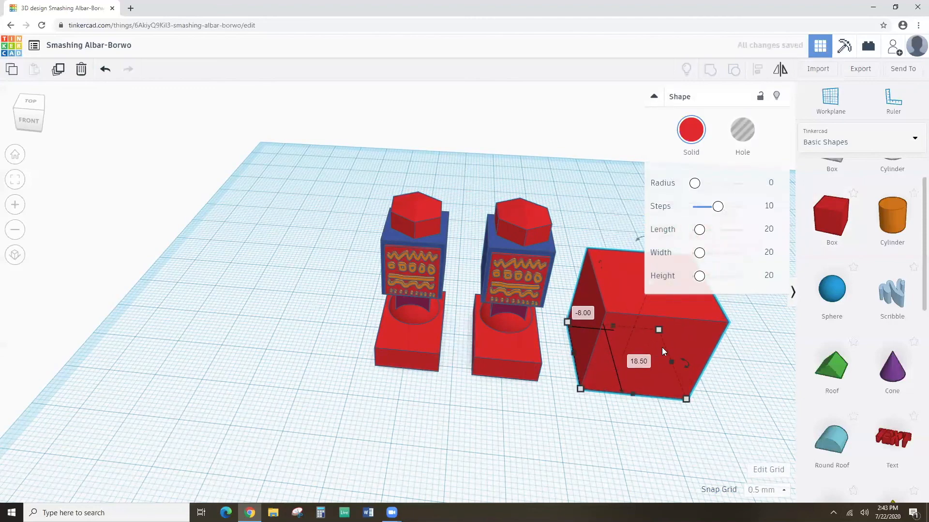
pyautogui.moveTo(621, 327); pyautogui.dragTo(233, 274)
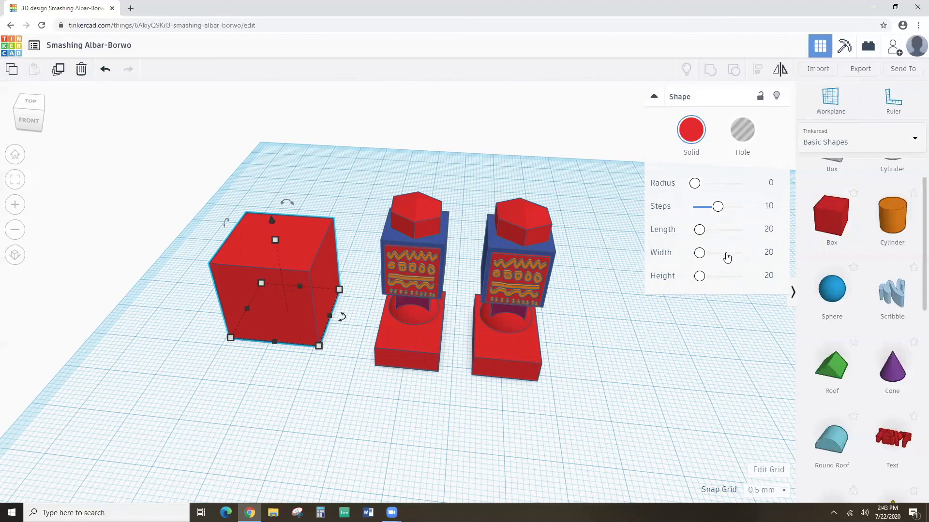
pyautogui.click(766, 251)
pyautogui.write('31')
pyautogui.click(766, 275)
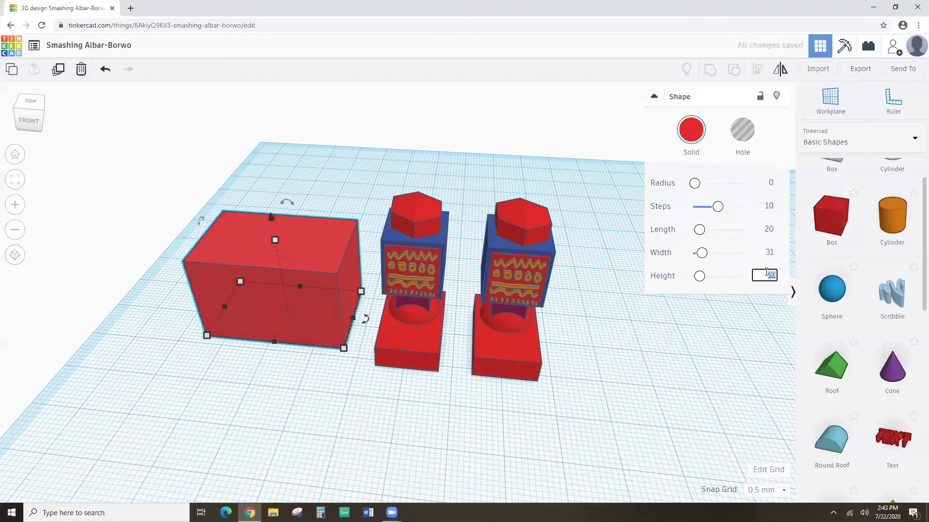
pyautogui.write('8')
pyautogui.press('Return')
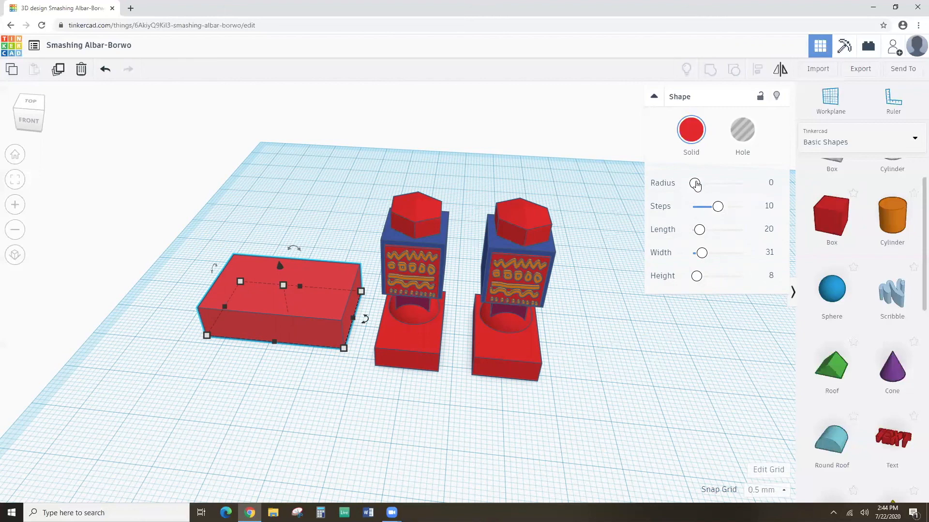
# Bevel the box's edges with radius 4 and a single step.
pyautogui.click(695, 183)
pyautogui.moveTo(695, 184); pyautogui.dragTo(697, 184)
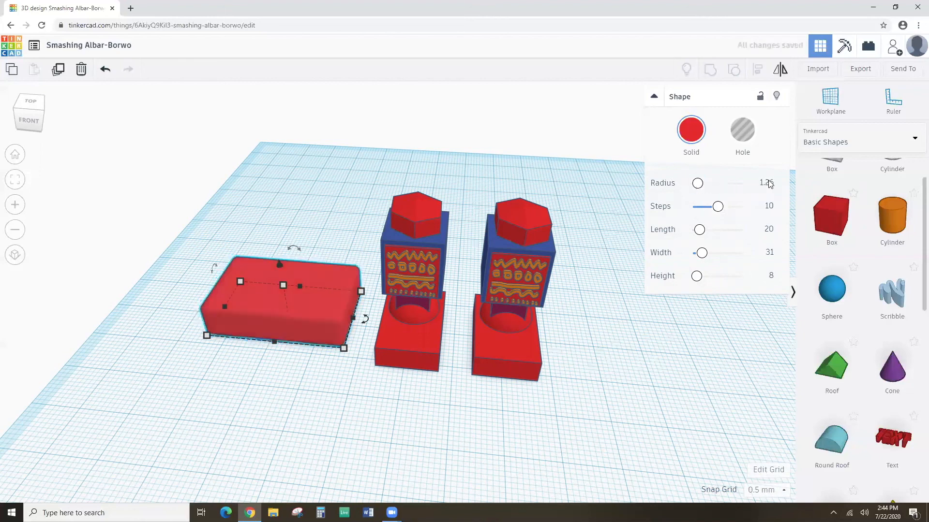
pyautogui.click(766, 182)
pyautogui.write('2')
pyautogui.press('Return')
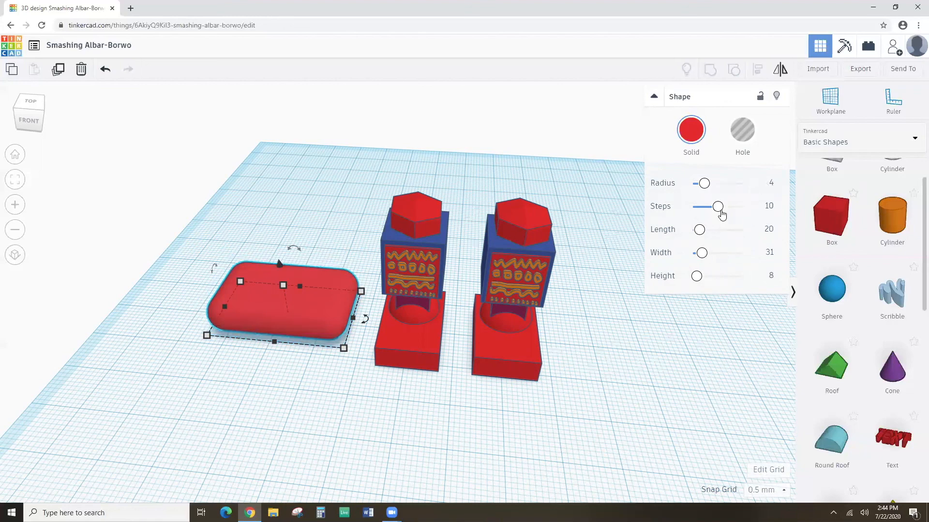
pyautogui.click(769, 207)
pyautogui.write('1')
pyautogui.press('Return')
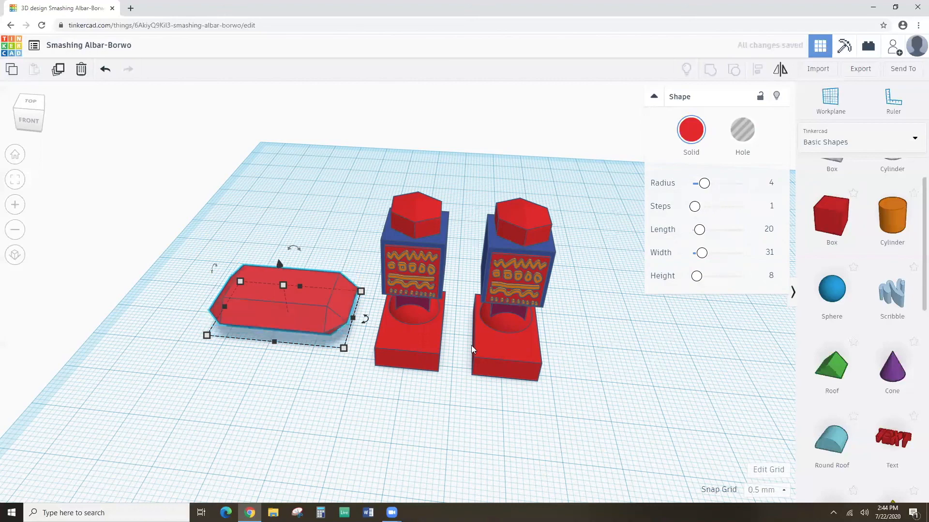
# Lift the faceted slab off the workplane to an elevation of 28 mm.
pyautogui.moveTo(298, 338); pyautogui.dragTo(292, 280, button='right')
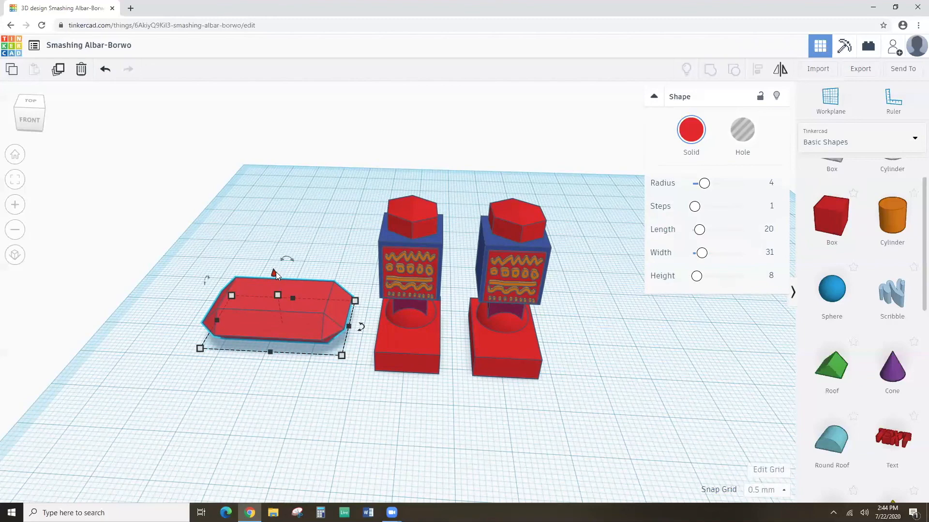
pyautogui.moveTo(272, 272); pyautogui.dragTo(269, 242)
pyautogui.click(398, 282)
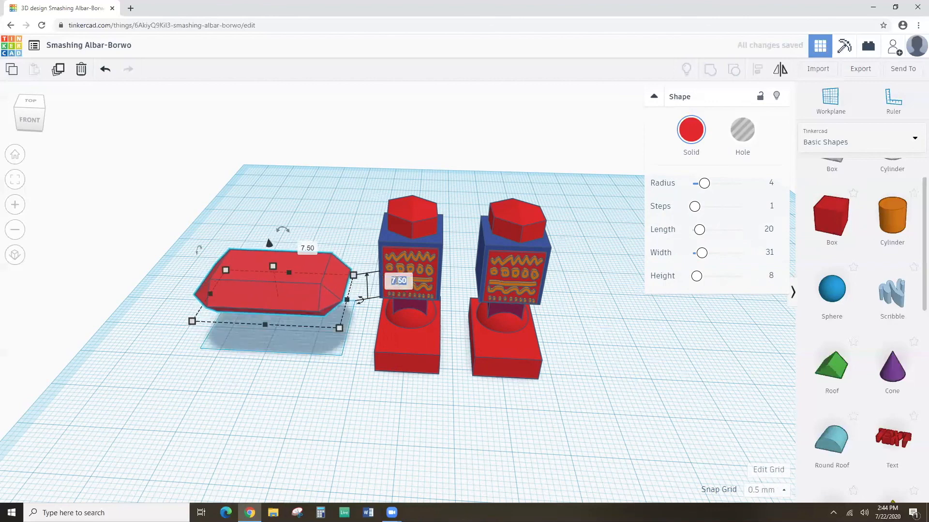
pyautogui.write('28')
pyautogui.press('Return')
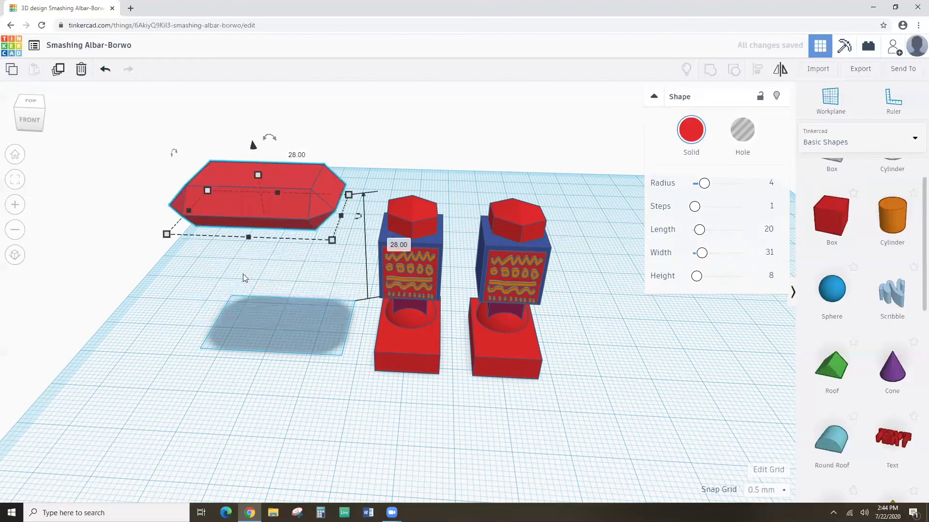
# Select the slab together with the grouped legs and centre-align the slab over them.
pyautogui.click(302, 305)
pyautogui.moveTo(188, 137); pyautogui.dragTo(613, 330)
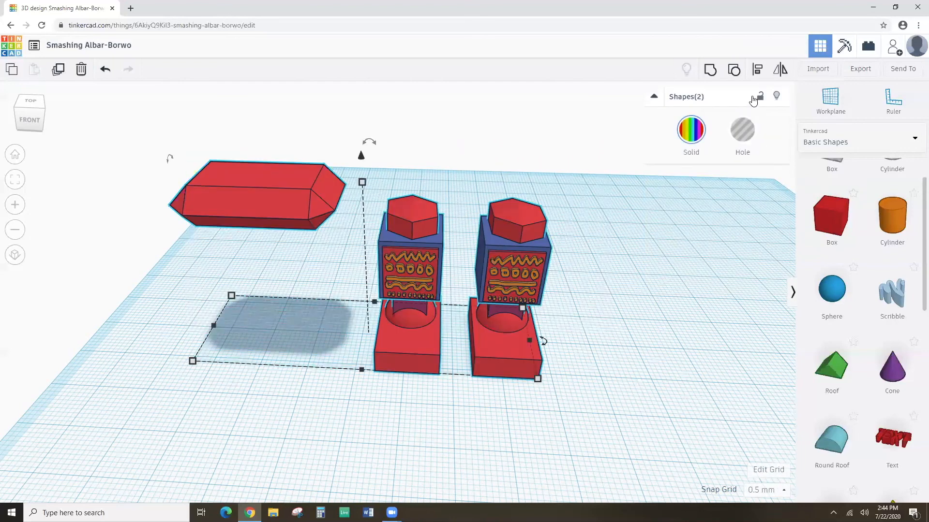
pyautogui.click(757, 68)
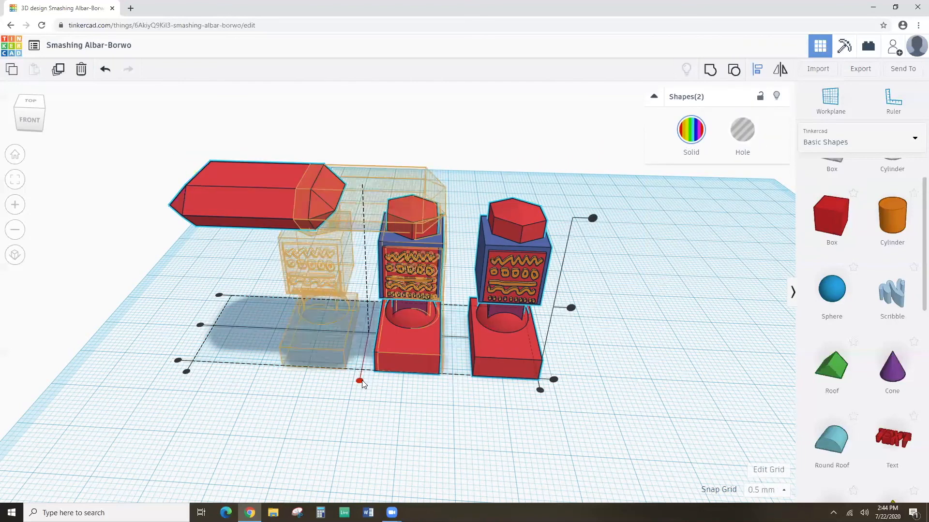
pyautogui.click(359, 380)
pyautogui.moveTo(461, 425); pyautogui.dragTo(194, 387, button='right')
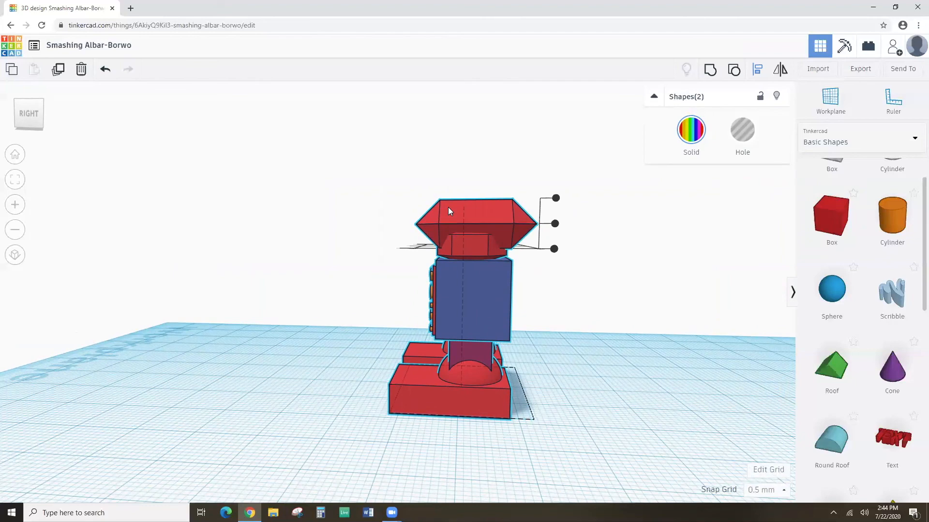
# Select the top slab, nudge it one step right, and colour it dark blue.
pyautogui.click(332, 245)
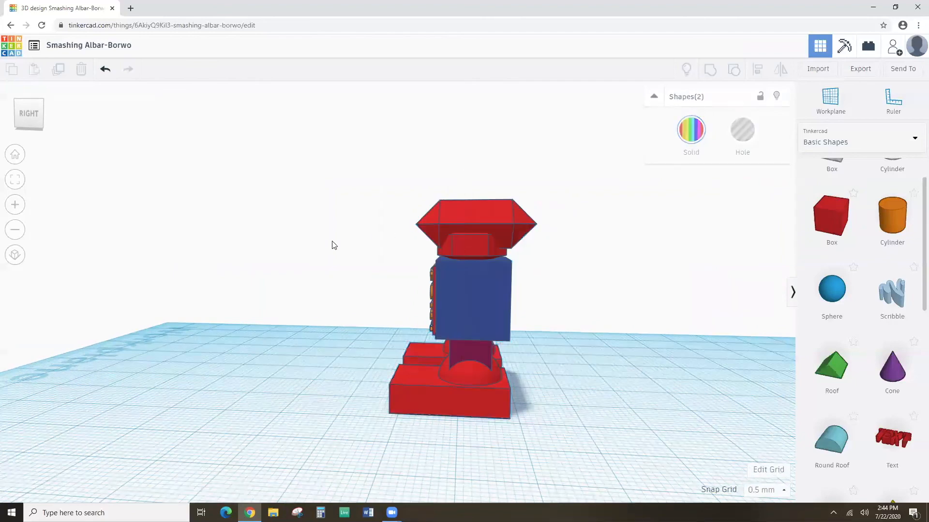
pyautogui.click(434, 221)
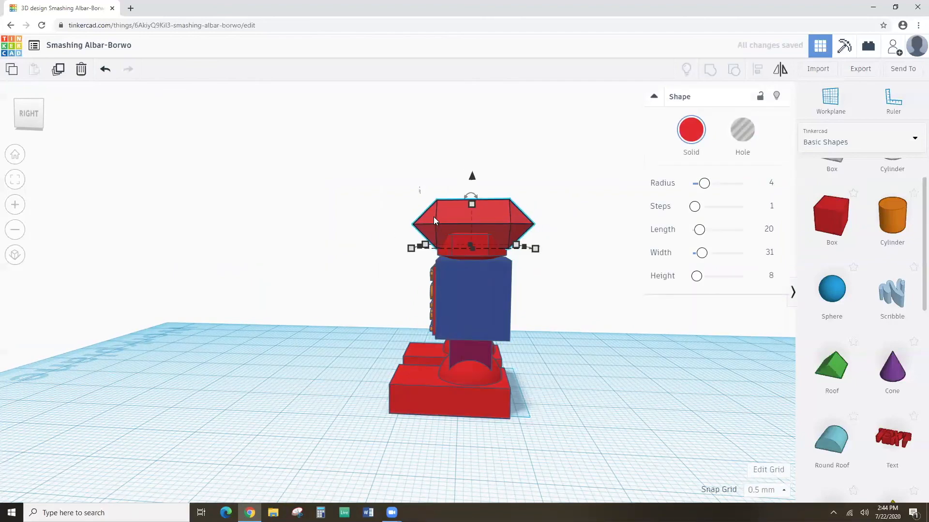
pyautogui.press('Right')
pyautogui.moveTo(357, 262); pyautogui.dragTo(661, 268, button='right')
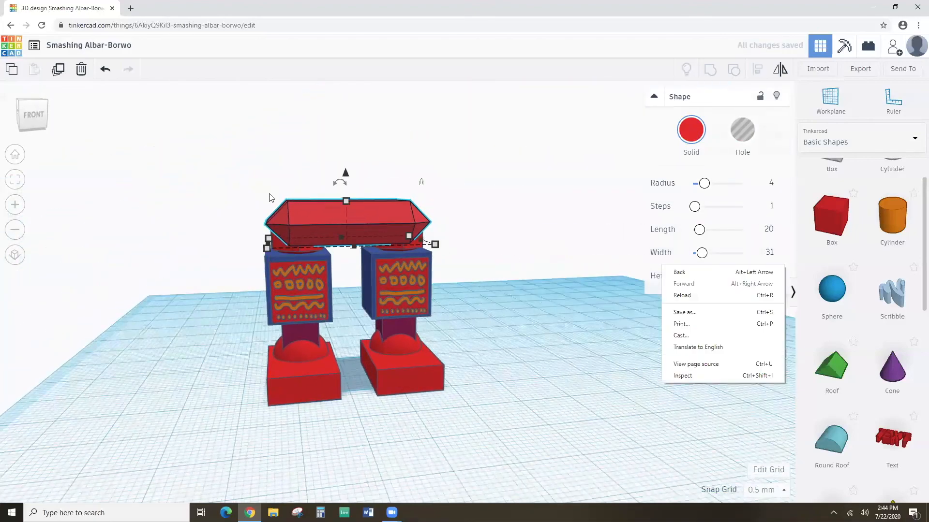
pyautogui.click(689, 126)
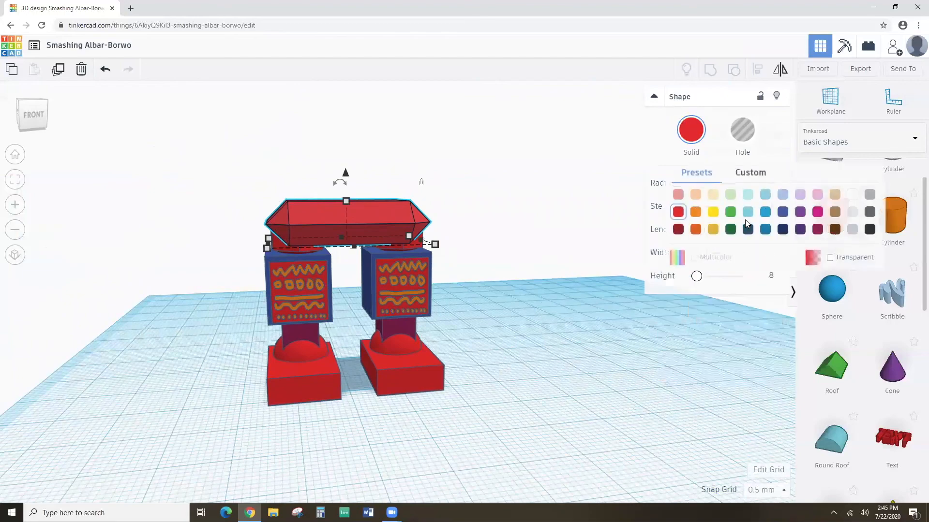
pyautogui.click(782, 213)
# Recolour the slab dark green, deselect it, and pick the Workplane tool.
pyautogui.moveTo(497, 256); pyautogui.dragTo(452, 263, button='right')
pyautogui.scroll(3, 472, 239)
pyautogui.scroll(-3, 454, 261)
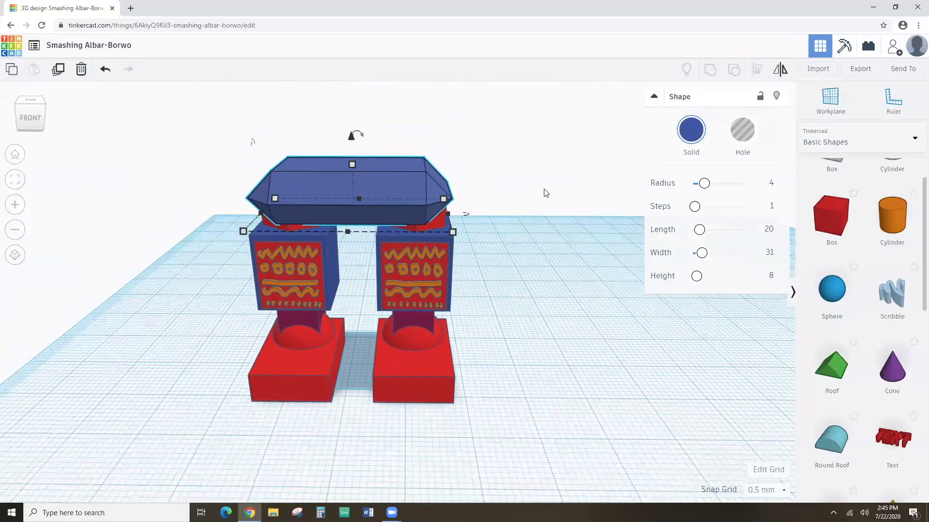
pyautogui.click(691, 130)
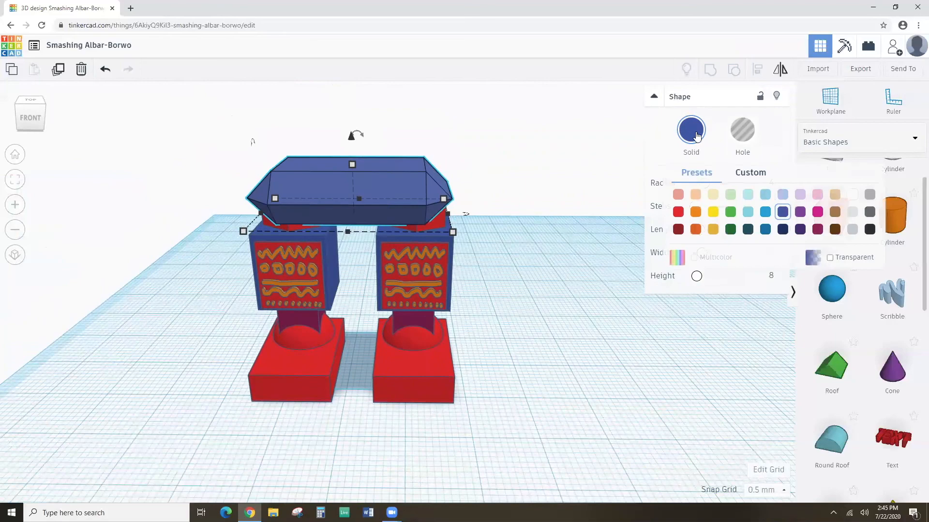
pyautogui.click(730, 229)
pyautogui.moveTo(484, 288)
pyautogui.mouseDown(button='right')
pyautogui.moveTo(505, 253)
pyautogui.moveTo(487, 298)
pyautogui.mouseUp(button='right')
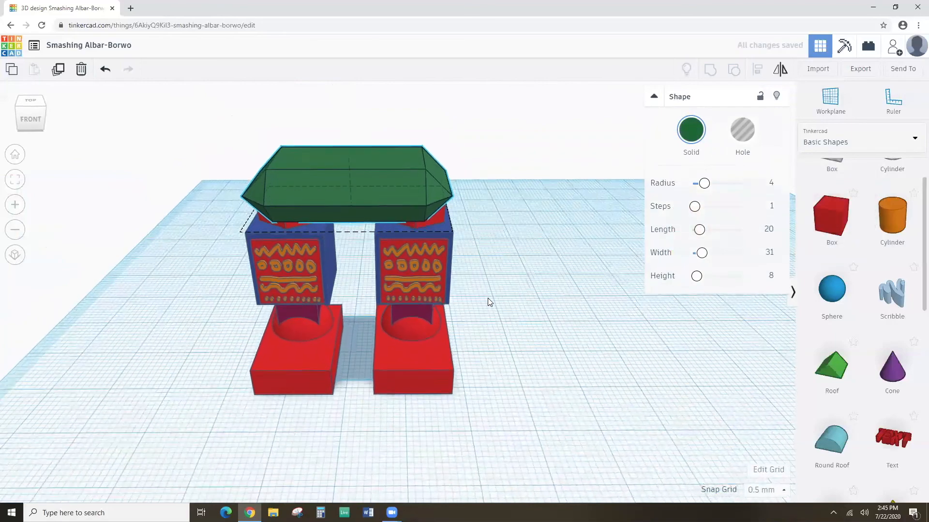
pyautogui.scroll(-2, 488, 298)
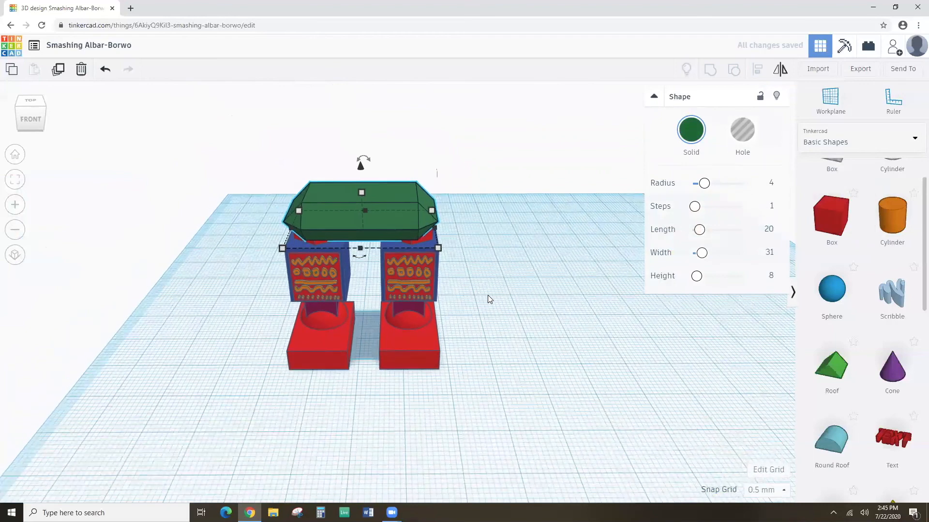
pyautogui.click(262, 275)
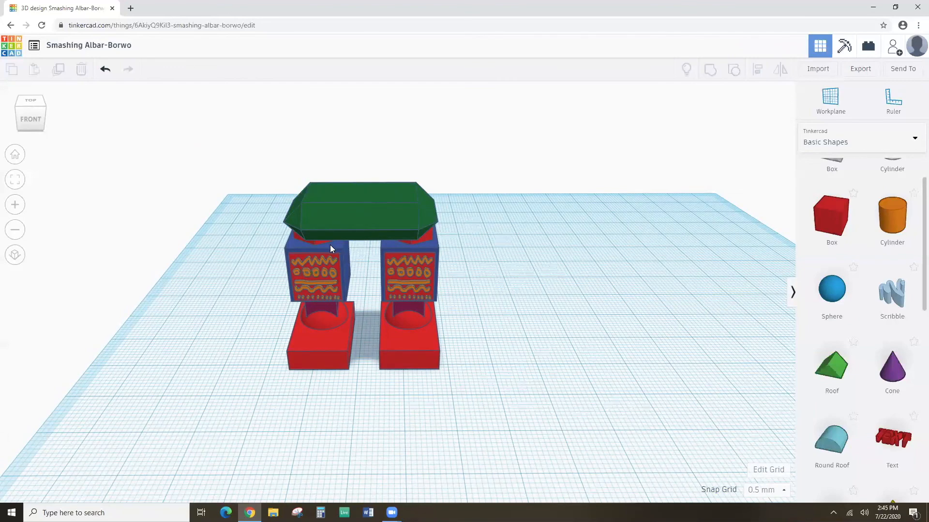
pyautogui.click(827, 99)
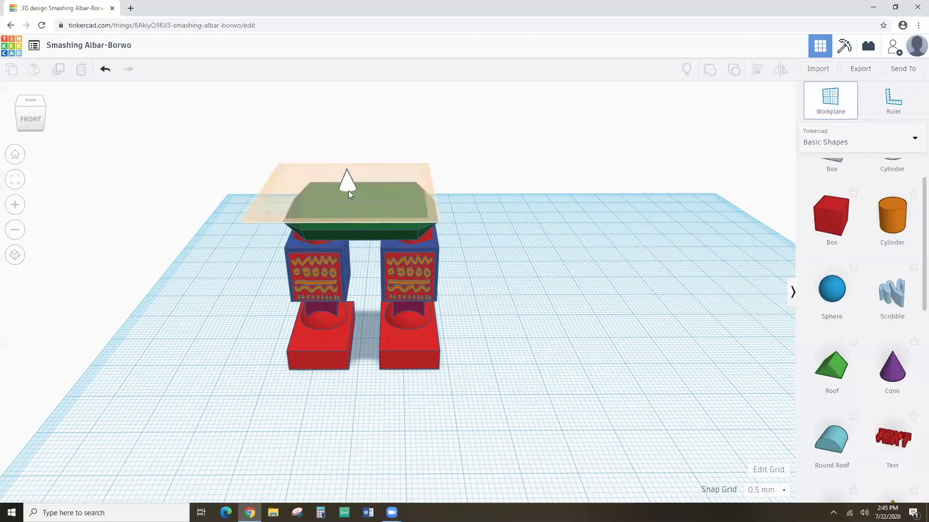
# Set a workplane on the green slab's top and add a box 28 wide, 25 tall.
pyautogui.click(351, 192)
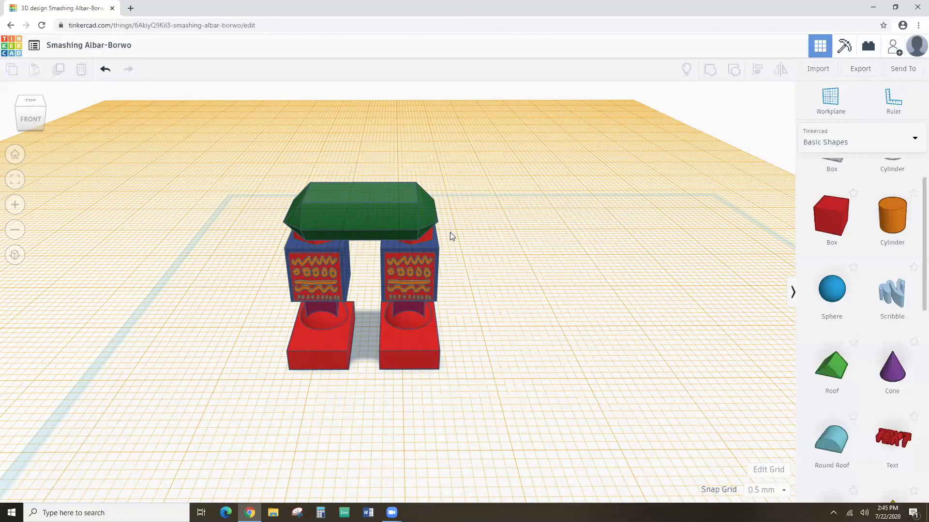
pyautogui.moveTo(820, 217); pyautogui.dragTo(366, 196)
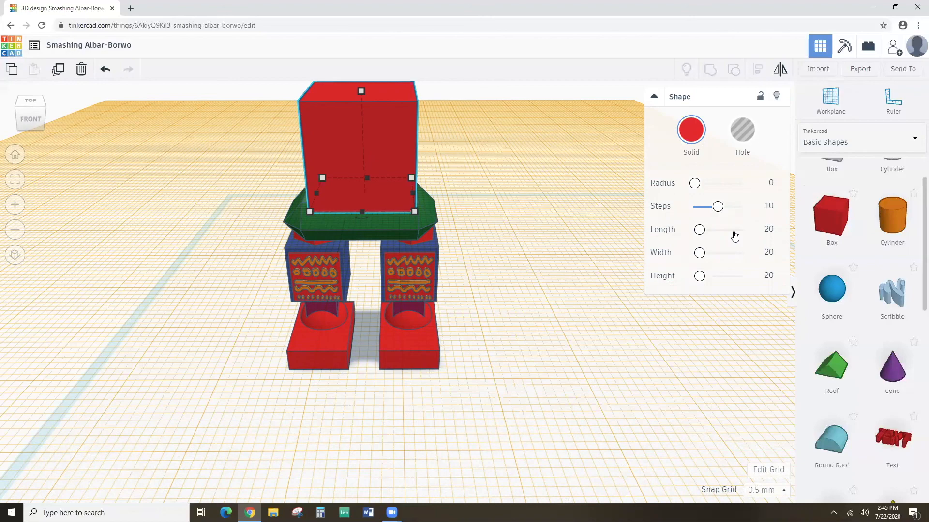
pyautogui.click(770, 251)
pyautogui.write('28')
pyautogui.press('Tab')
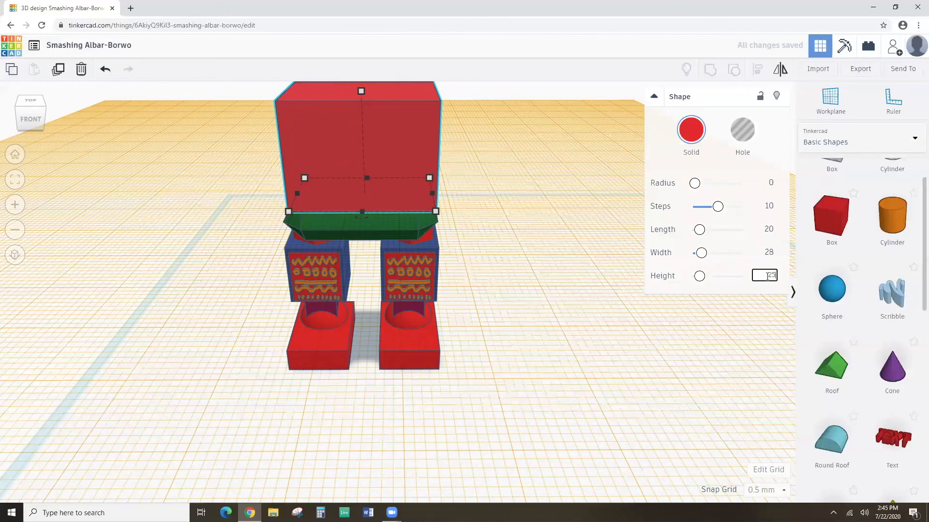
pyautogui.click(709, 279)
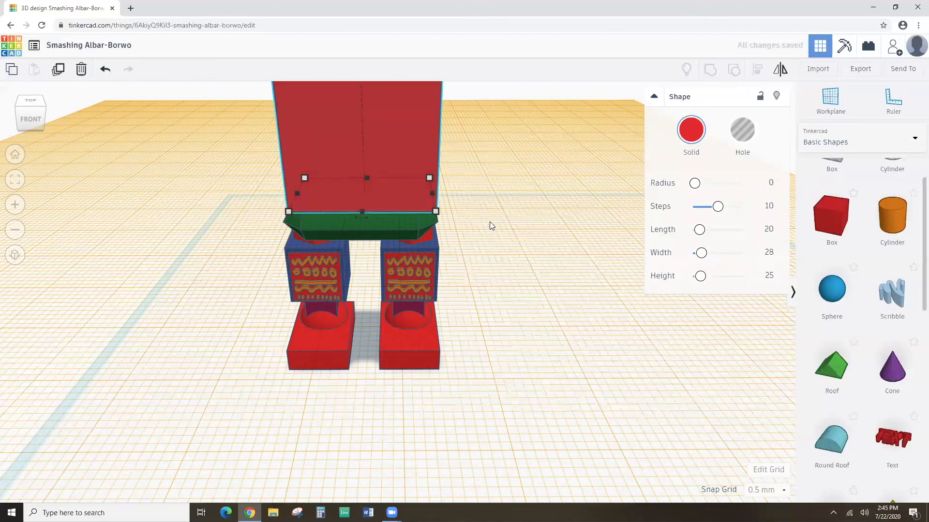
# Bevel the head box with radius 3 and 1 step, then select all three robot parts.
pyautogui.scroll(-2, 489, 222)
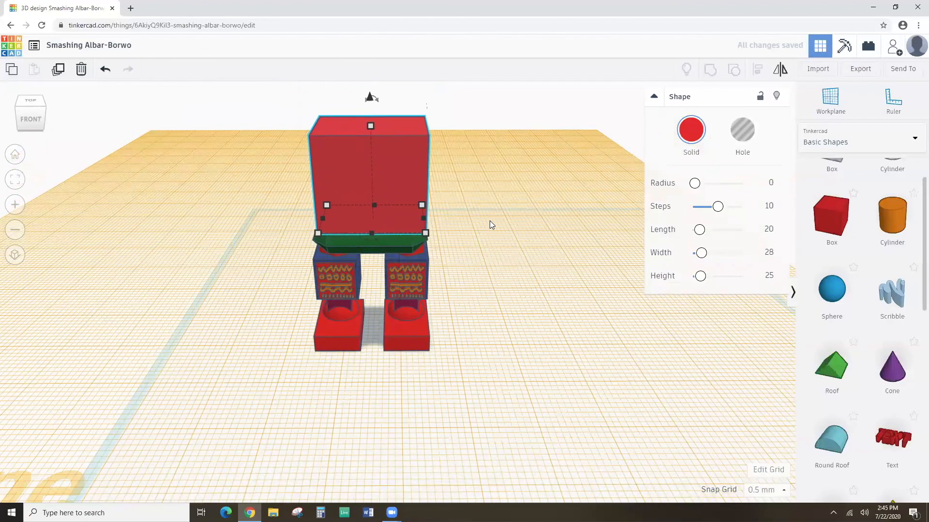
pyautogui.click(768, 182)
pyautogui.press('Return')
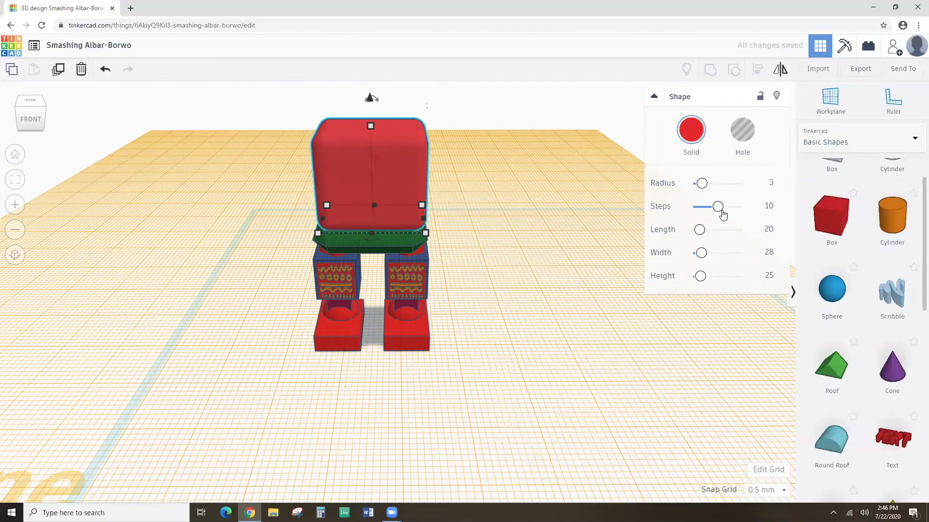
pyautogui.moveTo(722, 215); pyautogui.dragTo(655, 208)
pyautogui.moveTo(456, 193)
pyautogui.mouseDown(button='right')
pyautogui.moveTo(472, 201)
pyautogui.moveTo(395, 205)
pyautogui.moveTo(430, 158)
pyautogui.moveTo(417, 193)
pyautogui.moveTo(442, 195)
pyautogui.moveTo(465, 180)
pyautogui.mouseUp(button='right')
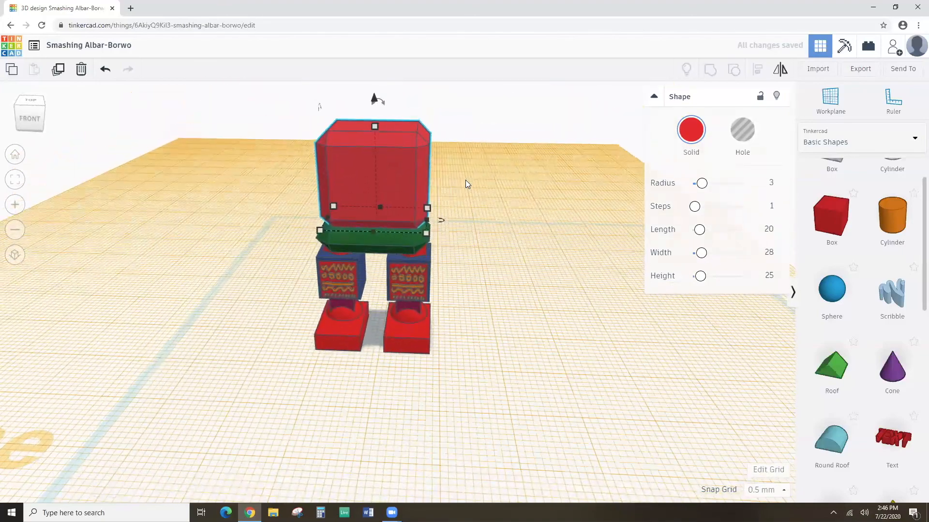
pyautogui.moveTo(273, 136); pyautogui.dragTo(507, 345)
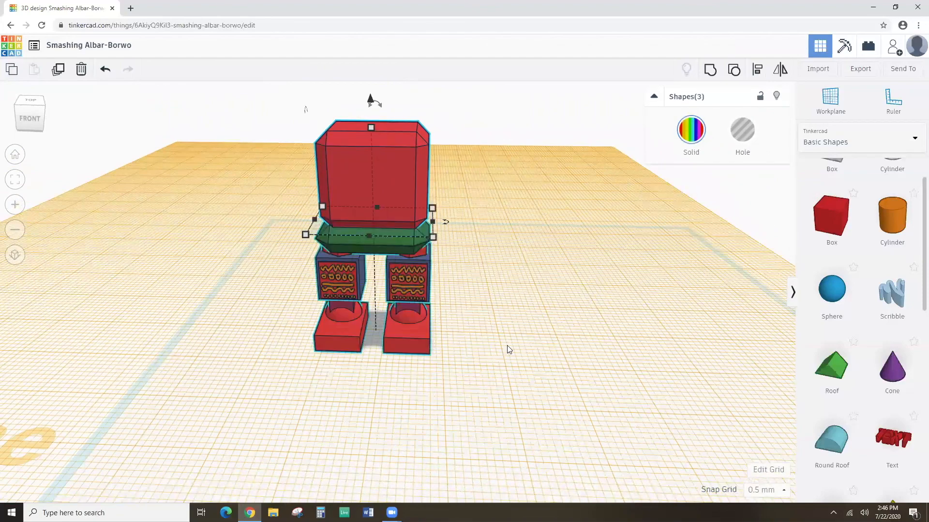
# Centre-align the three selected robot parts on one another, then deselect them.
pyautogui.click(757, 69)
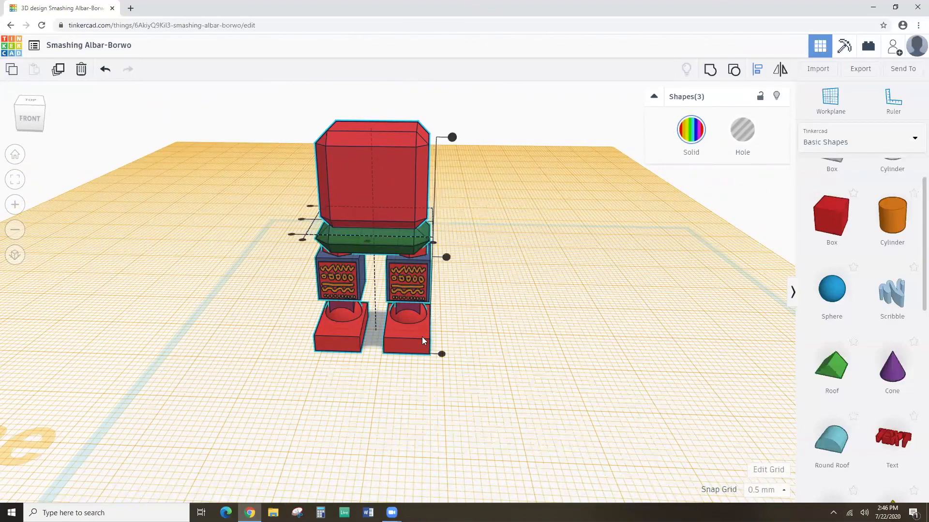
pyautogui.click(367, 241)
pyautogui.moveTo(462, 261); pyautogui.dragTo(358, 278, button='right')
pyautogui.moveTo(407, 222)
pyautogui.mouseDown(button='right')
pyautogui.moveTo(379, 233)
pyautogui.moveTo(402, 284)
pyautogui.moveTo(423, 219)
pyautogui.mouseUp(button='right')
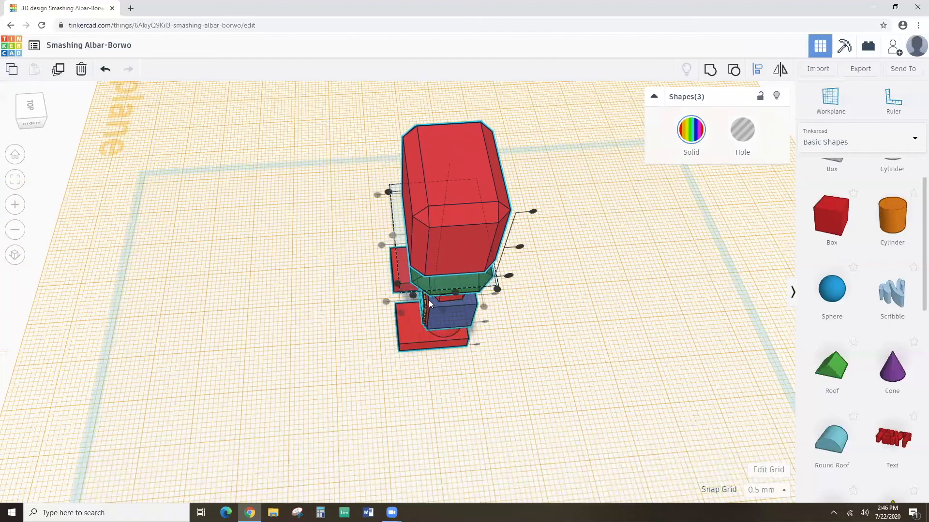
pyautogui.click(475, 399)
# Switch to a straight front view and select the red head box.
pyautogui.moveTo(456, 265); pyautogui.dragTo(522, 279, button='right')
pyautogui.click(473, 241)
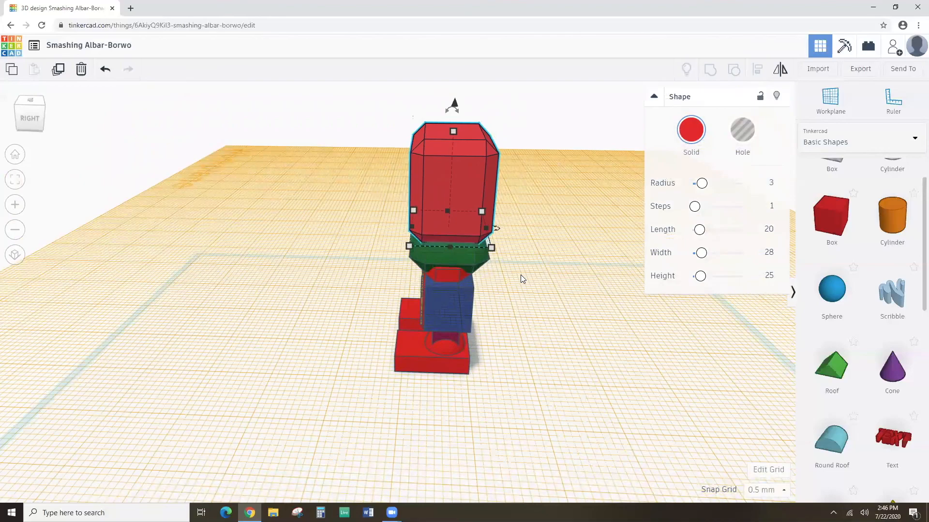
pyautogui.moveTo(409, 299); pyautogui.dragTo(471, 284, button='right')
pyautogui.click(263, 181)
pyautogui.click(344, 163)
# Colour the head box dark teal, after first trying green.
pyautogui.click(689, 130)
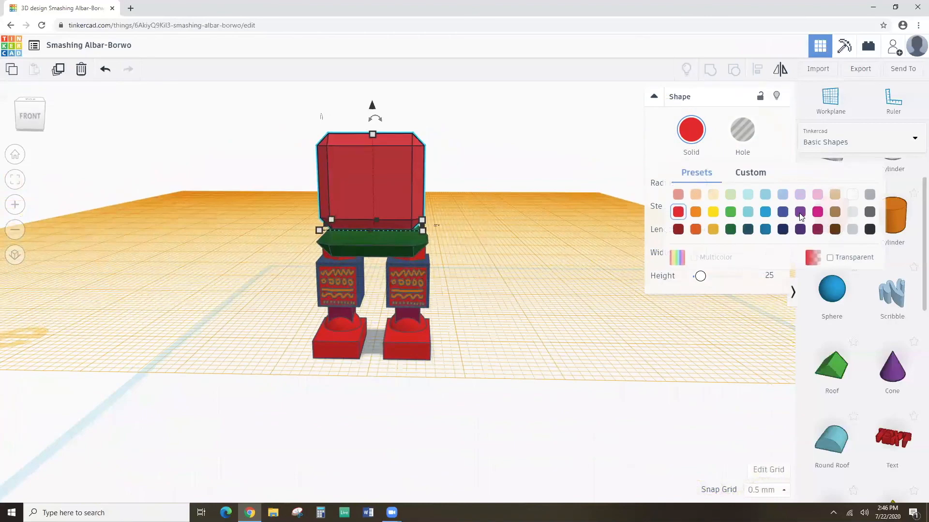
pyautogui.click(730, 211)
pyautogui.moveTo(556, 246); pyautogui.dragTo(506, 264, button='right')
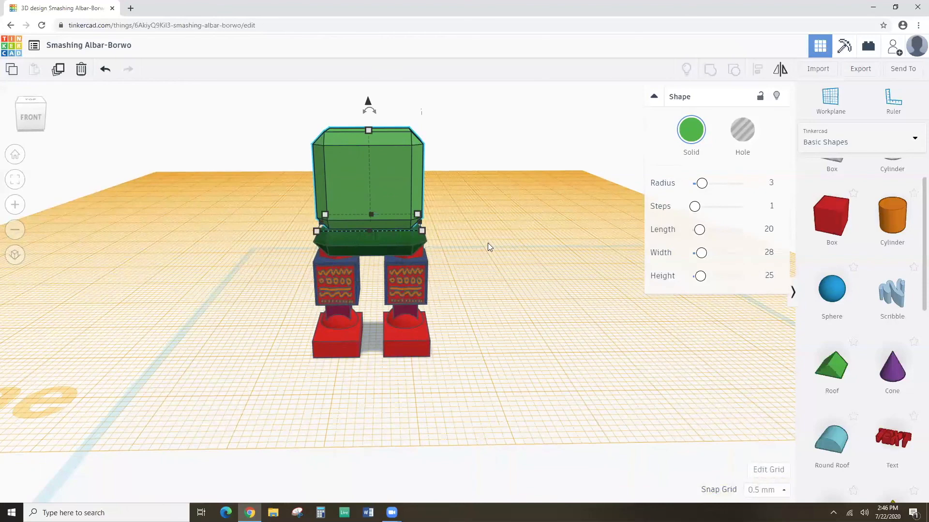
pyautogui.click(695, 129)
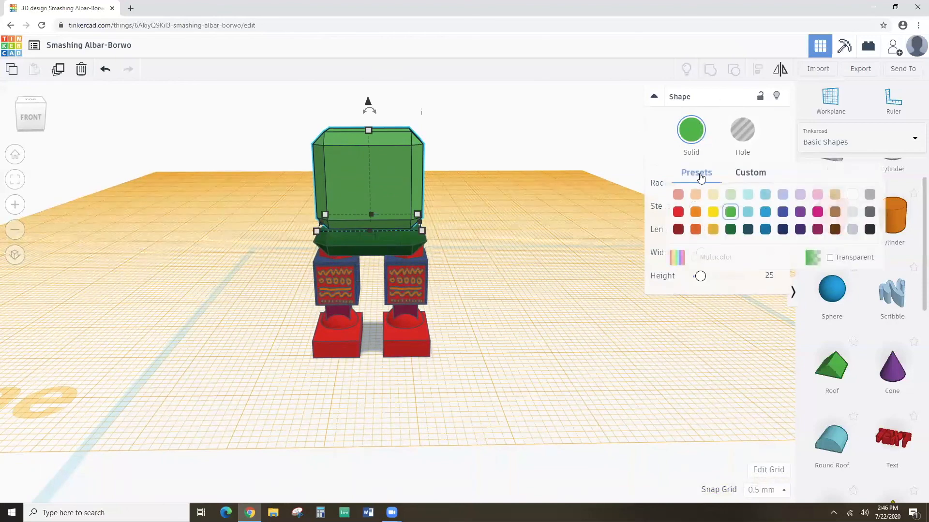
pyautogui.click(748, 230)
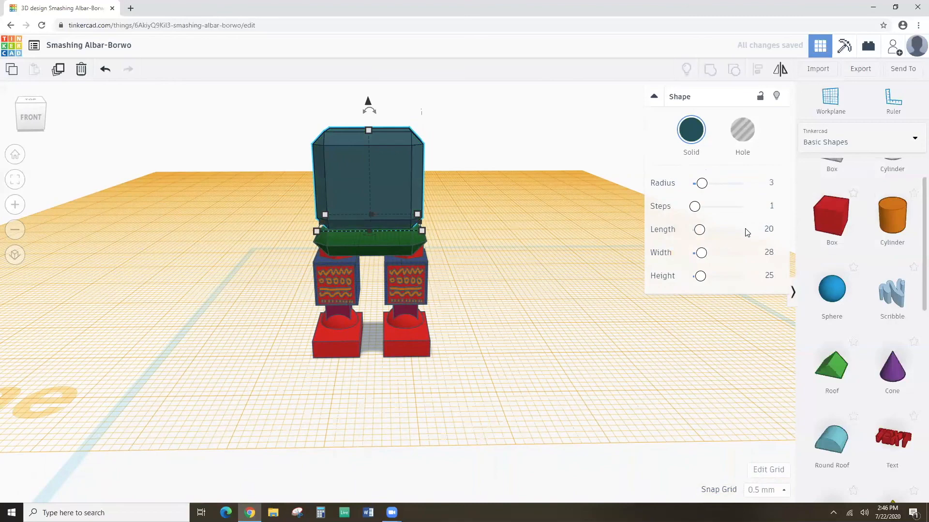
# Colour the green plate under the head the same dark teal.
pyautogui.click(397, 239)
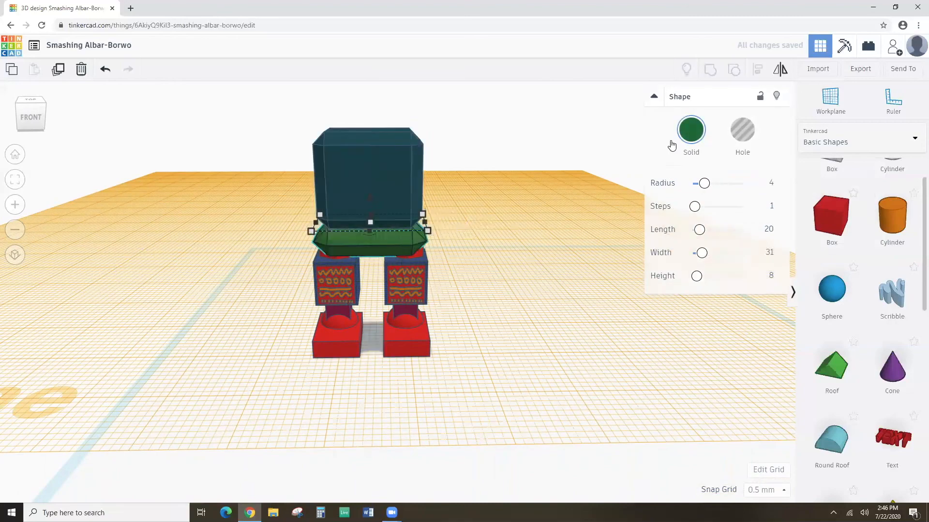
pyautogui.click(690, 133)
pyautogui.click(748, 229)
pyautogui.moveTo(640, 230); pyautogui.dragTo(478, 239, button='right')
pyautogui.moveTo(549, 159)
pyautogui.mouseDown(button='right')
pyautogui.moveTo(547, 198)
pyautogui.moveTo(559, 157)
pyautogui.mouseUp(button='right')
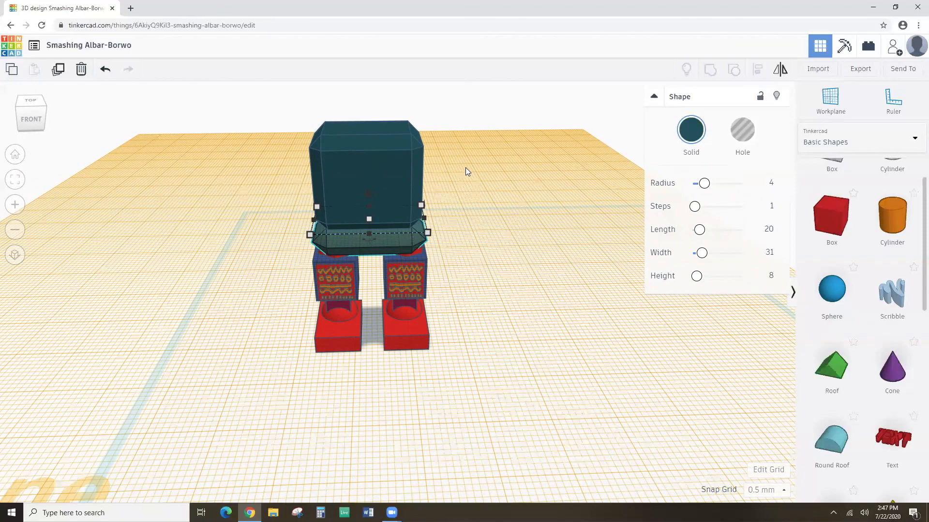
# Marquee-select the teal head and plate, group them into one shape, then deselect.
pyautogui.scroll(3, 465, 168)
pyautogui.scroll(-3, 464, 199)
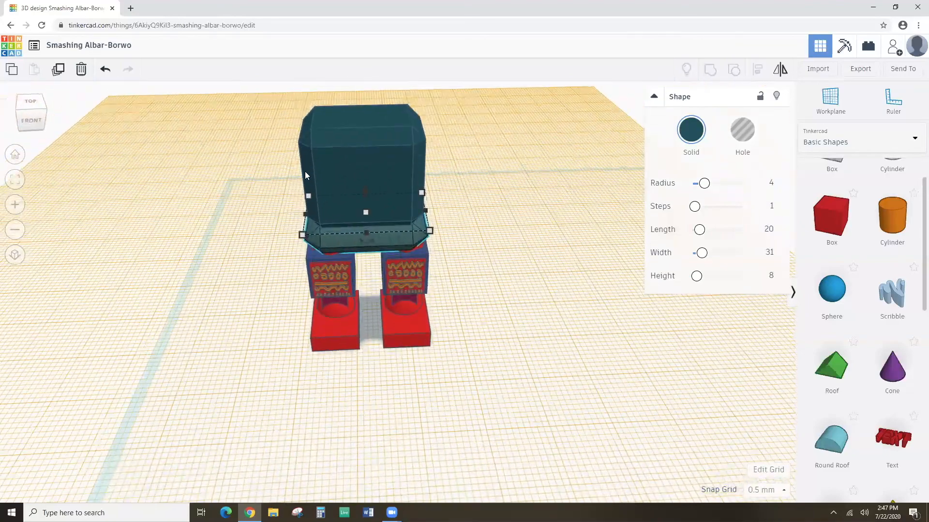
pyautogui.moveTo(309, 267); pyautogui.dragTo(296, 193, button='right')
pyautogui.moveTo(297, 181); pyautogui.dragTo(434, 243)
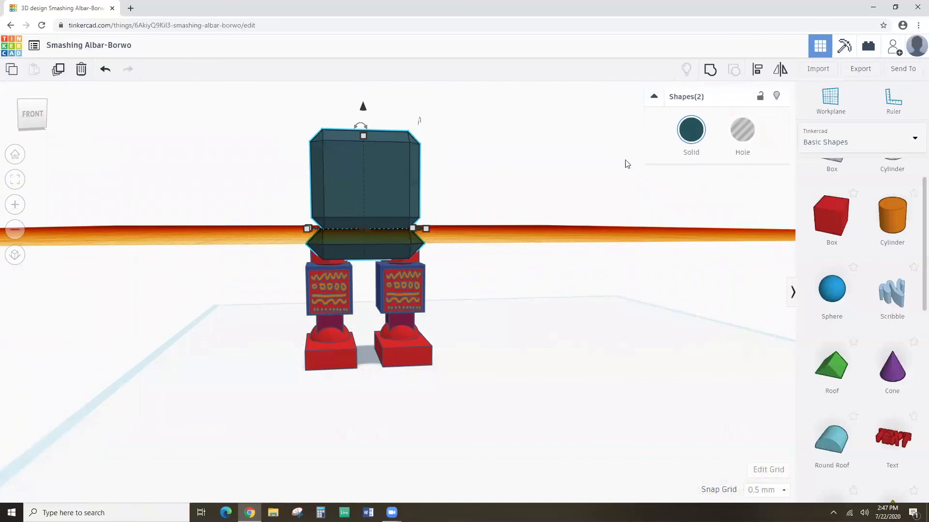
pyautogui.click(710, 69)
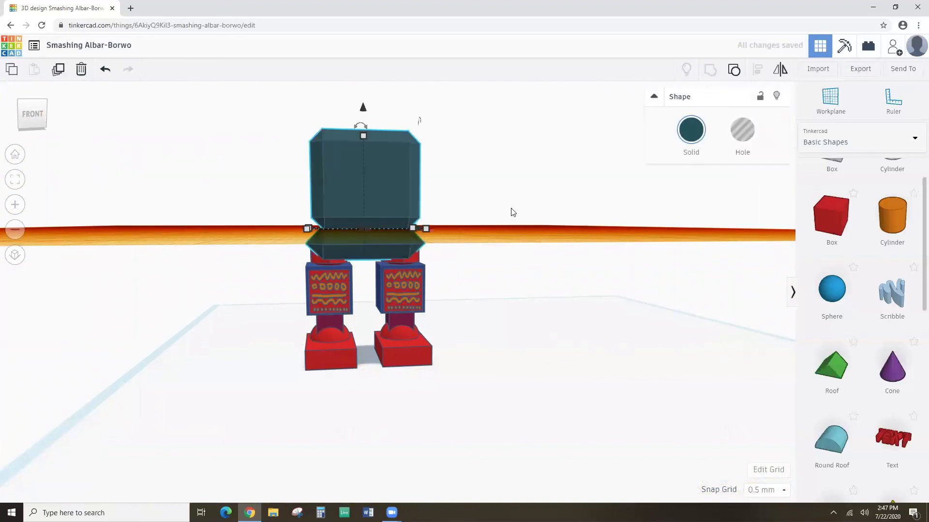
pyautogui.moveTo(513, 209)
pyautogui.mouseDown(button='right')
pyautogui.moveTo(493, 257)
pyautogui.moveTo(512, 214)
pyautogui.mouseUp(button='right')
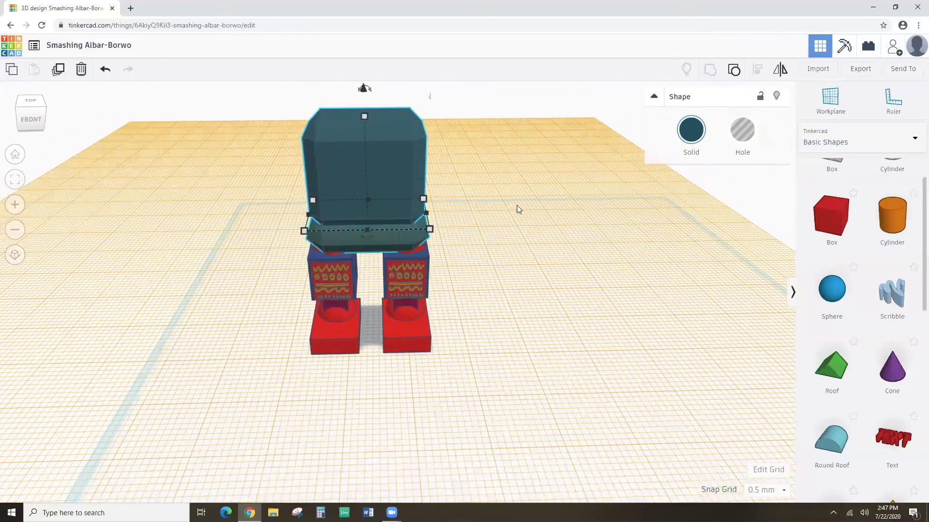
pyautogui.moveTo(452, 300); pyautogui.dragTo(464, 272, button='right')
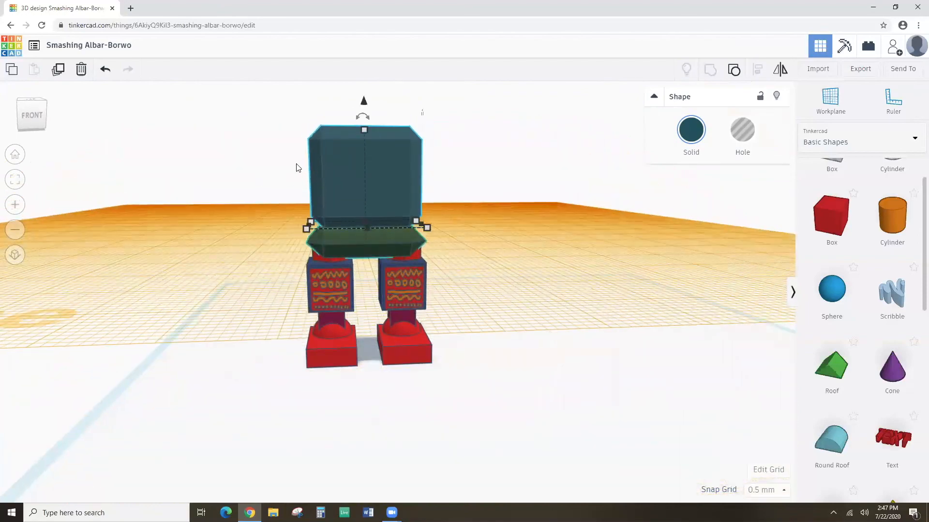
pyautogui.click(297, 167)
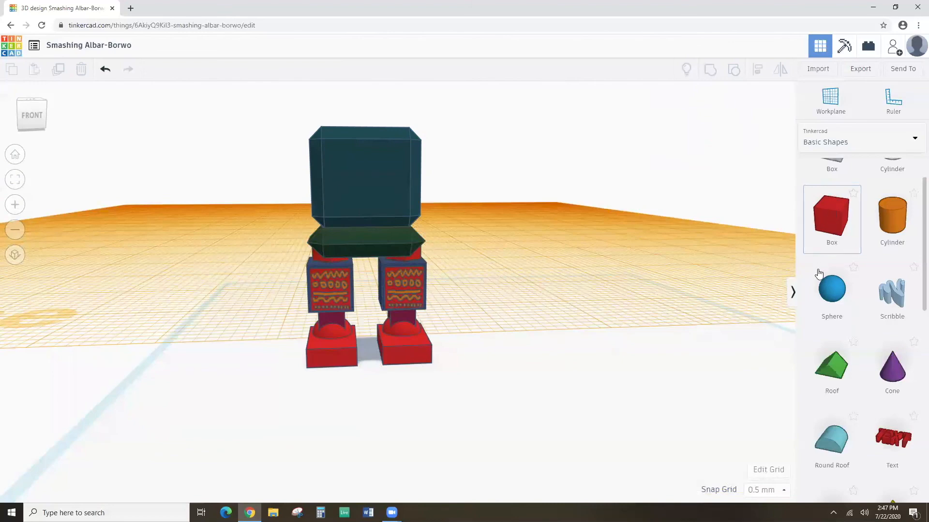
pyautogui.scroll(2, 823, 275)
pyautogui.scroll(-1, 824, 289)
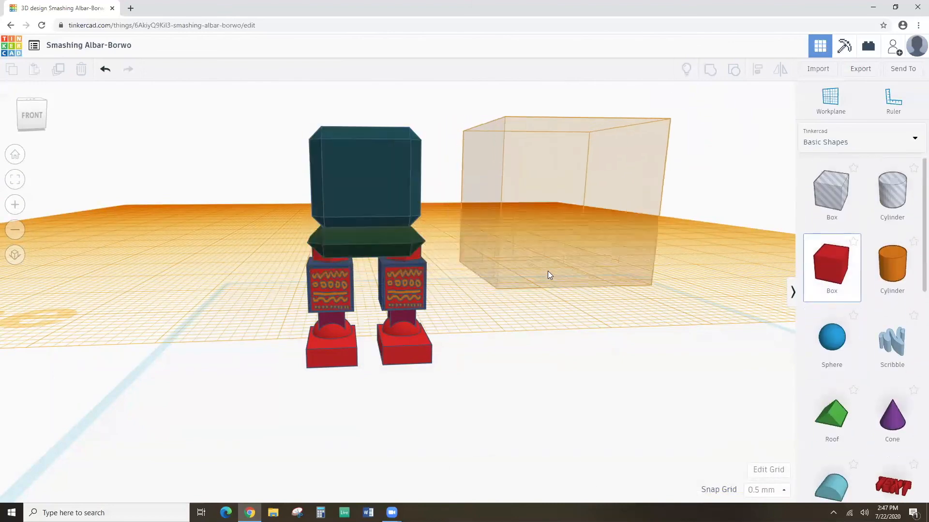
# Delete a misplaced box, then place a transparent box on the head's front-face workplane.
pyautogui.click(548, 273)
pyautogui.press('Delete')
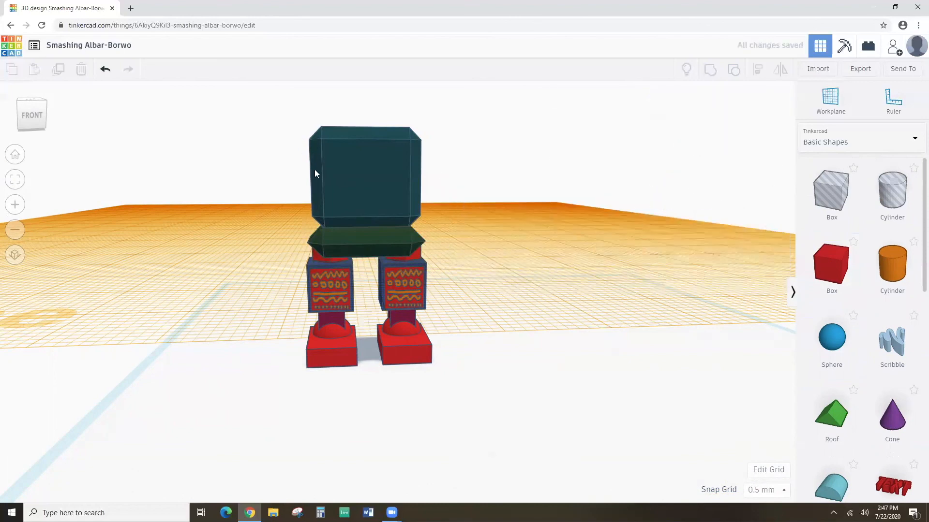
pyautogui.click(814, 102)
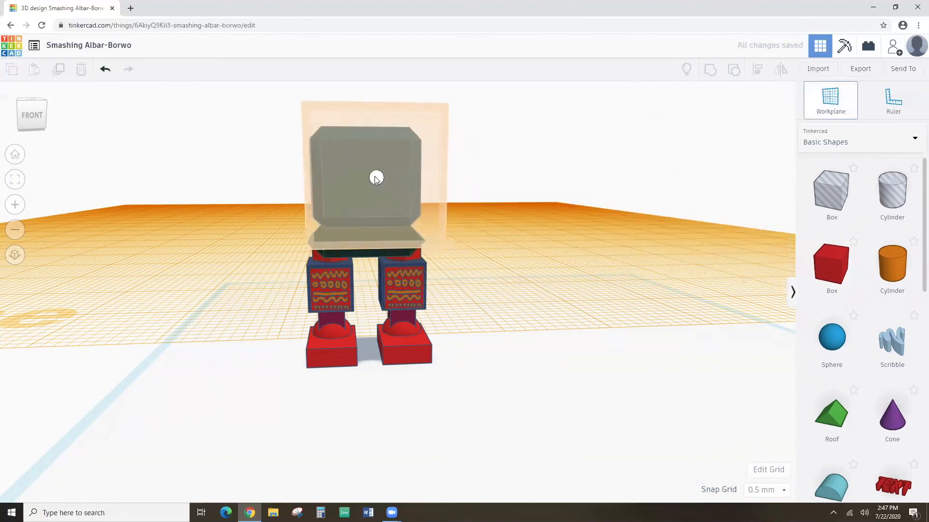
pyautogui.click(363, 173)
pyautogui.click(831, 265)
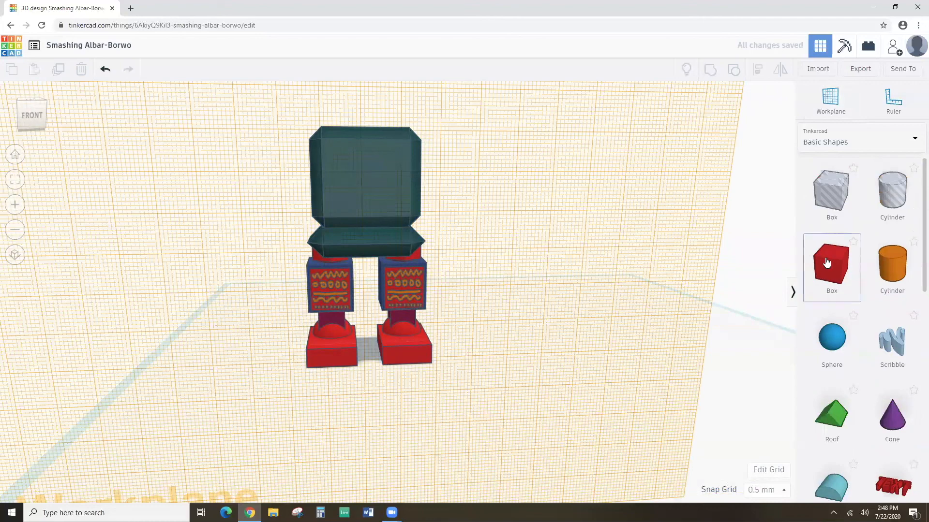
pyautogui.click(363, 179)
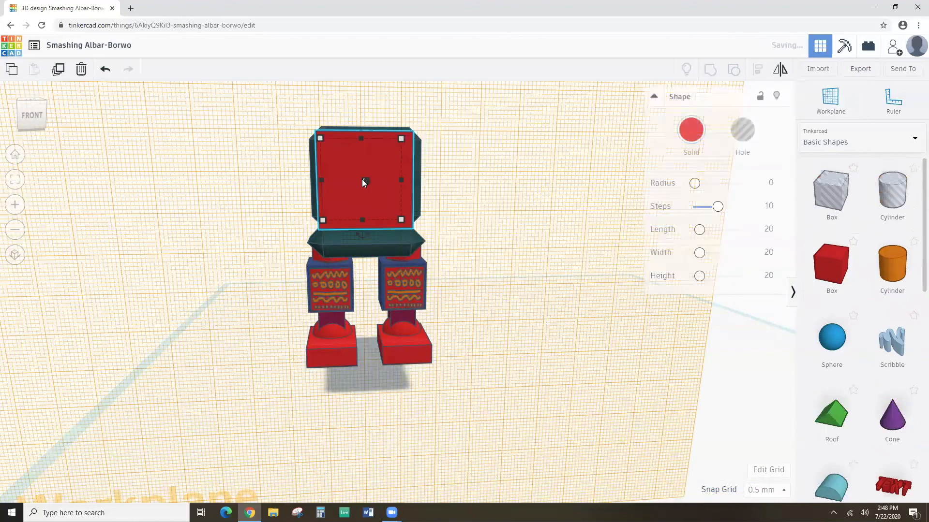
pyautogui.click(692, 142)
pyautogui.click(830, 257)
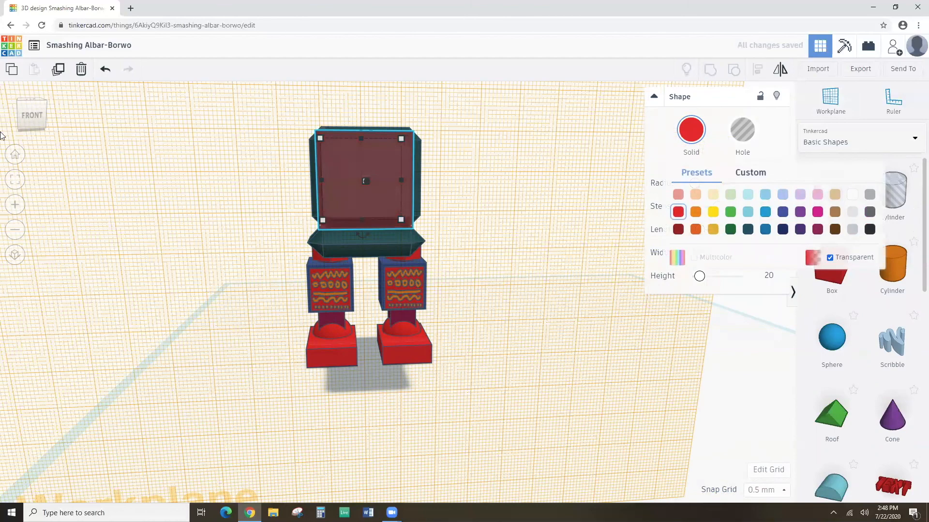
pyautogui.click(15, 179)
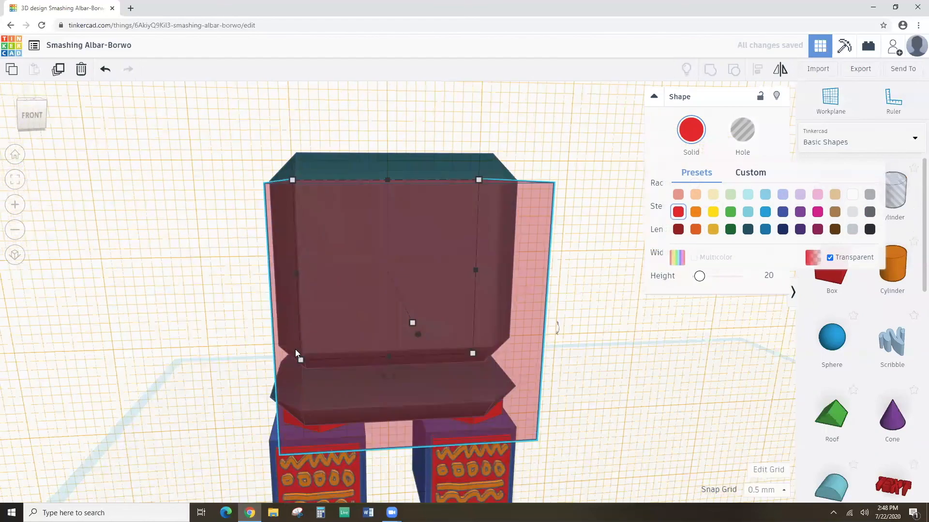
# Resize the box to fit the head front: 18.50 tall, trimmed sides, 5.50 deep.
pyautogui.moveTo(387, 357); pyautogui.dragTo(392, 342)
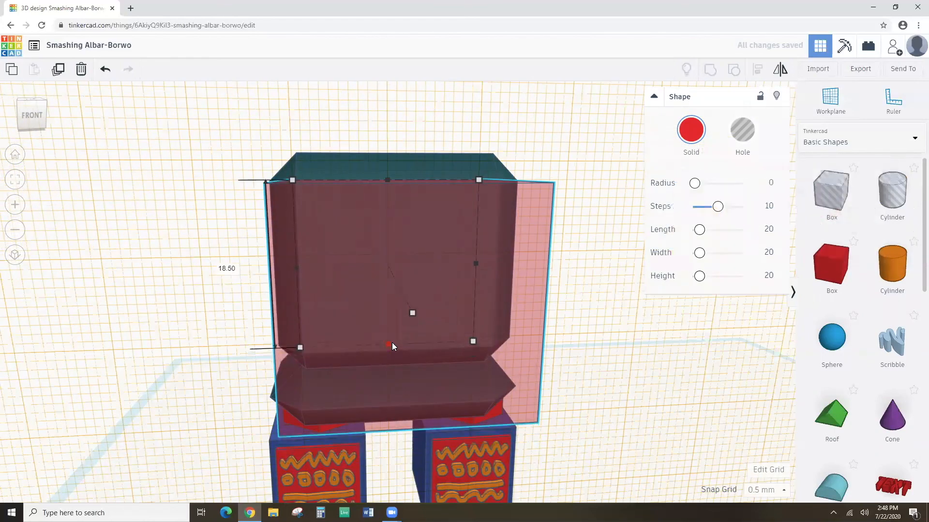
pyautogui.moveTo(475, 265); pyautogui.dragTo(485, 264)
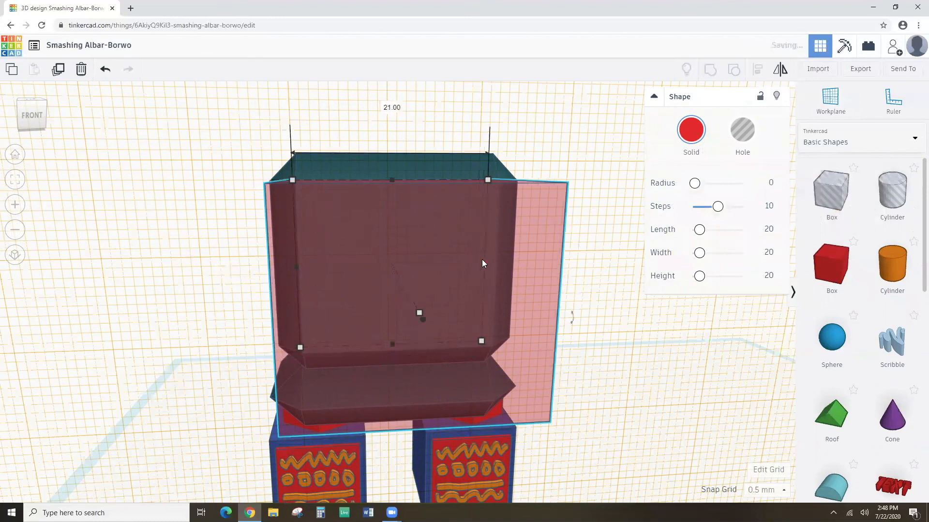
pyautogui.moveTo(392, 178); pyautogui.dragTo(397, 193)
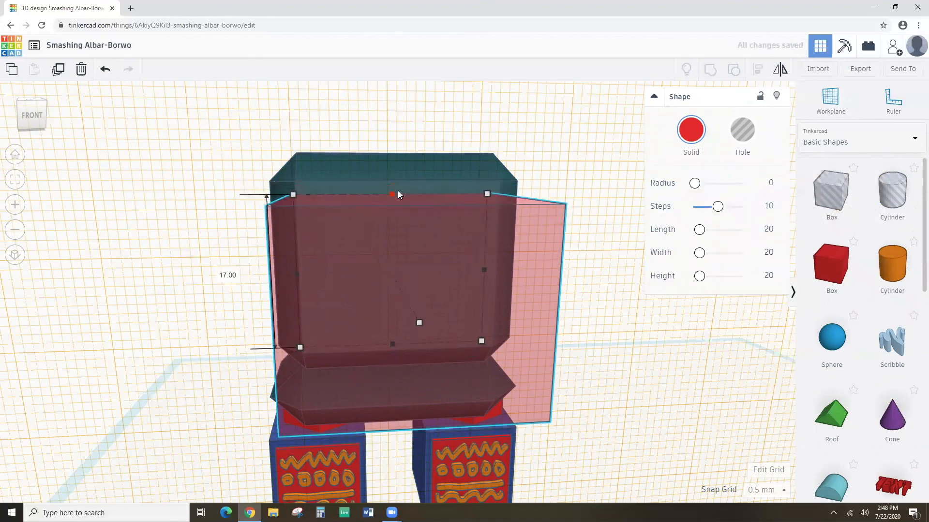
pyautogui.moveTo(299, 275); pyautogui.dragTo(311, 272)
pyautogui.moveTo(347, 269); pyautogui.dragTo(374, 241, button='right')
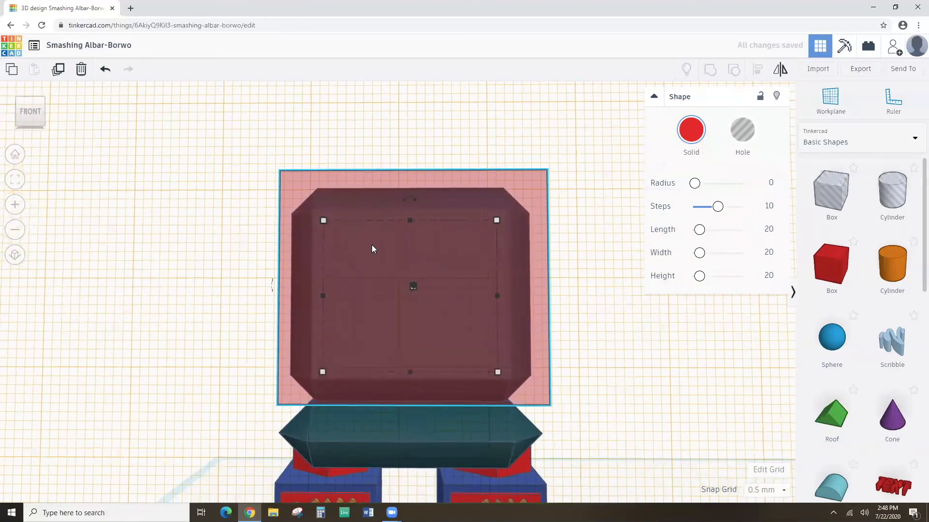
pyautogui.moveTo(424, 262); pyautogui.dragTo(289, 290, button='right')
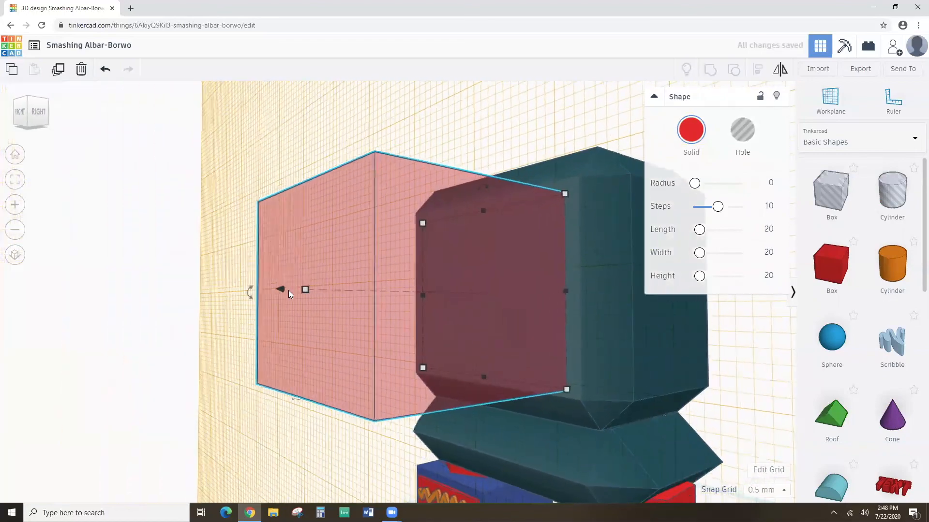
pyautogui.moveTo(302, 287); pyautogui.dragTo(480, 287)
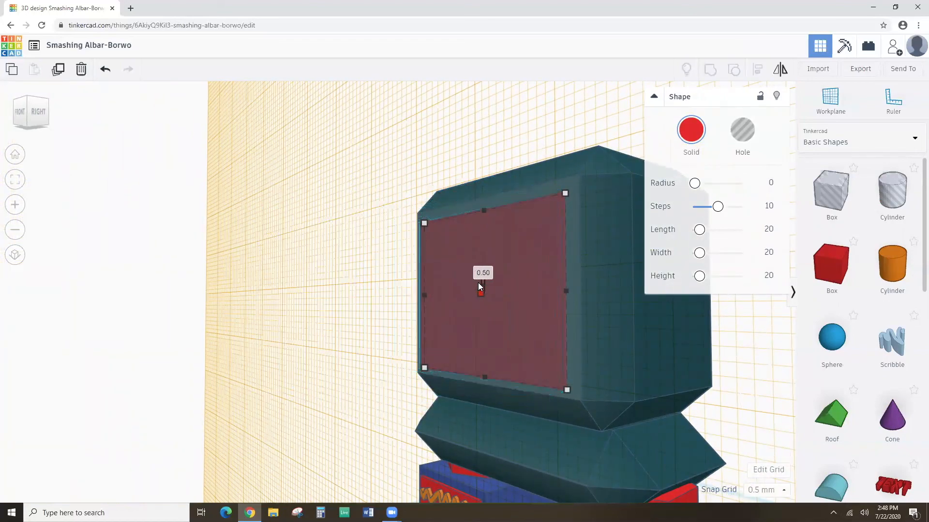
pyautogui.click(351, 289)
pyautogui.moveTo(351, 289); pyautogui.dragTo(486, 293, button='right')
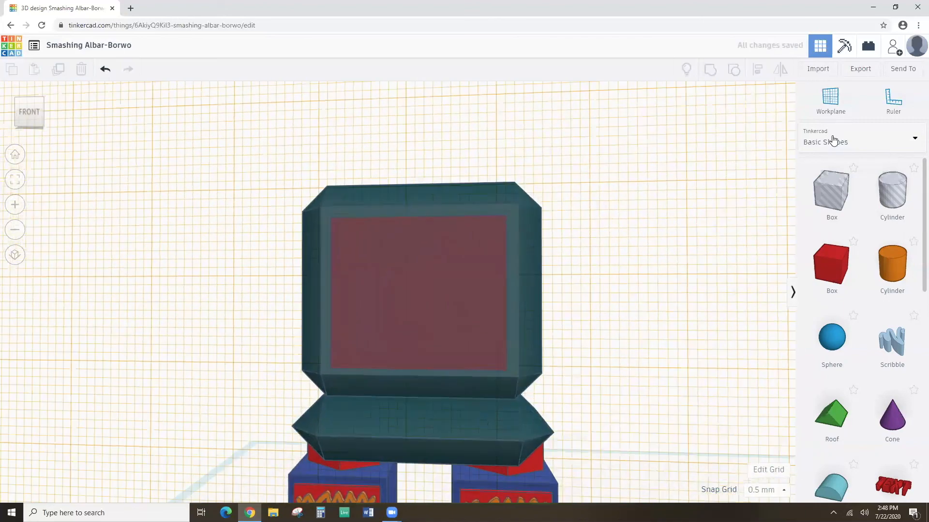
# After toggling the shape category list, select the red screen box and open its Solid colours.
pyautogui.click(846, 141)
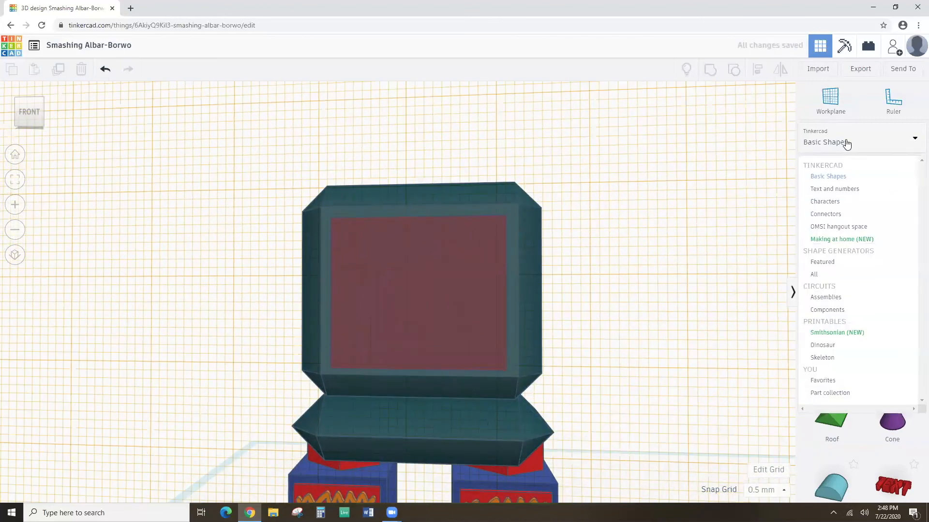
pyautogui.click(846, 142)
pyautogui.click(846, 142)
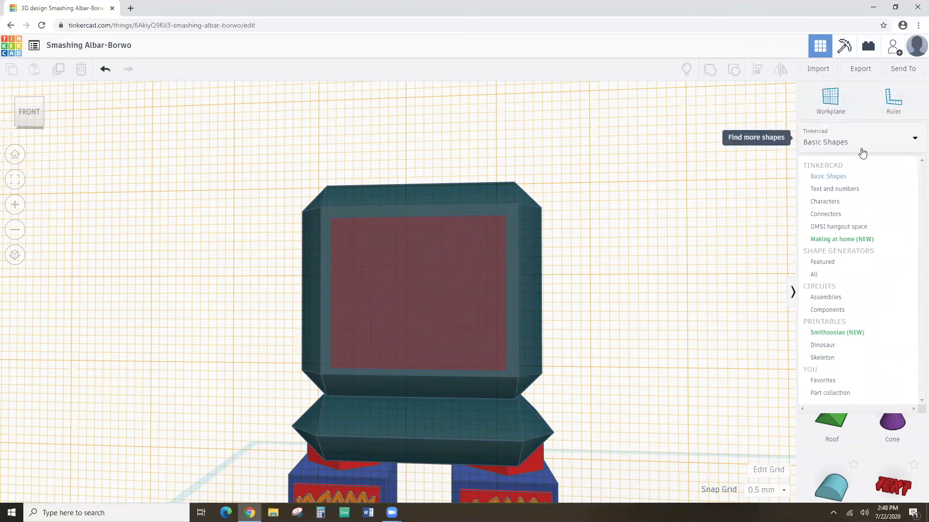
pyautogui.click(861, 145)
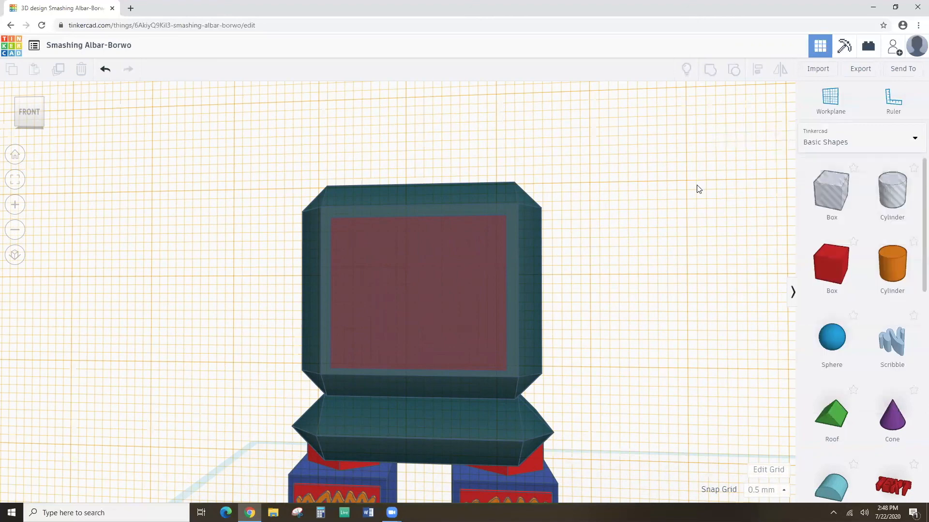
pyautogui.click(492, 257)
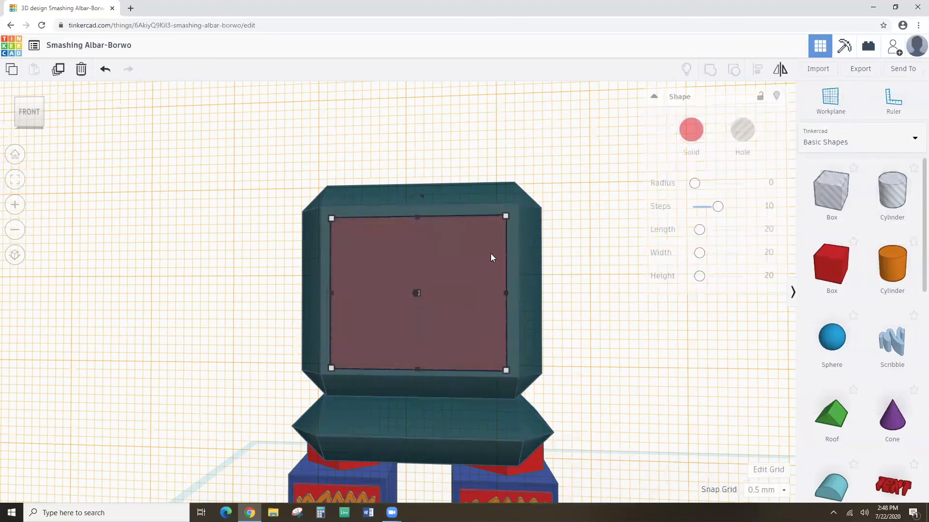
pyautogui.click(690, 129)
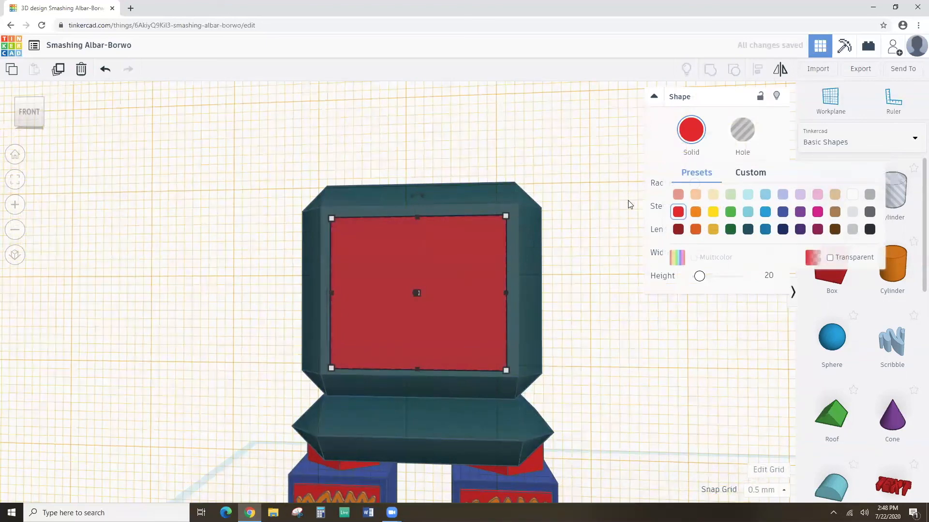
# Make the screen panel solid green, then place a Scribble shape to open its editor.
pyautogui.click(730, 217)
pyautogui.click(572, 288)
pyautogui.moveTo(573, 289); pyautogui.dragTo(589, 301, button='right')
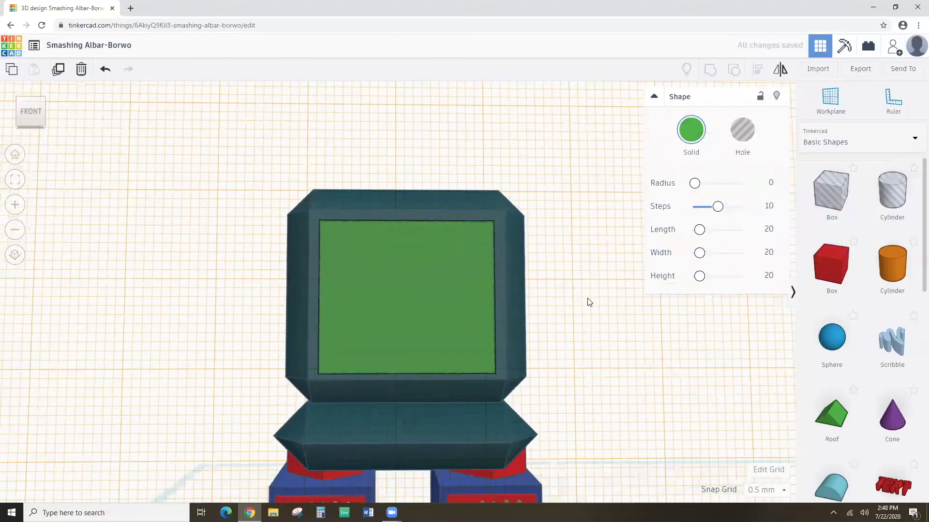
pyautogui.click(891, 341)
pyautogui.click(423, 273)
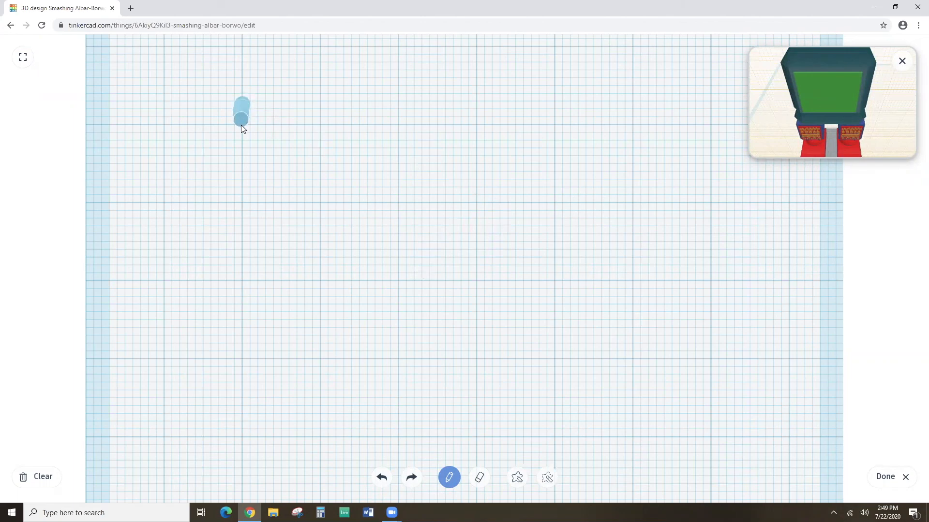
# Draw a hand-drawn square with four dots inside it.
pyautogui.moveTo(248, 204); pyautogui.dragTo(341, 200)
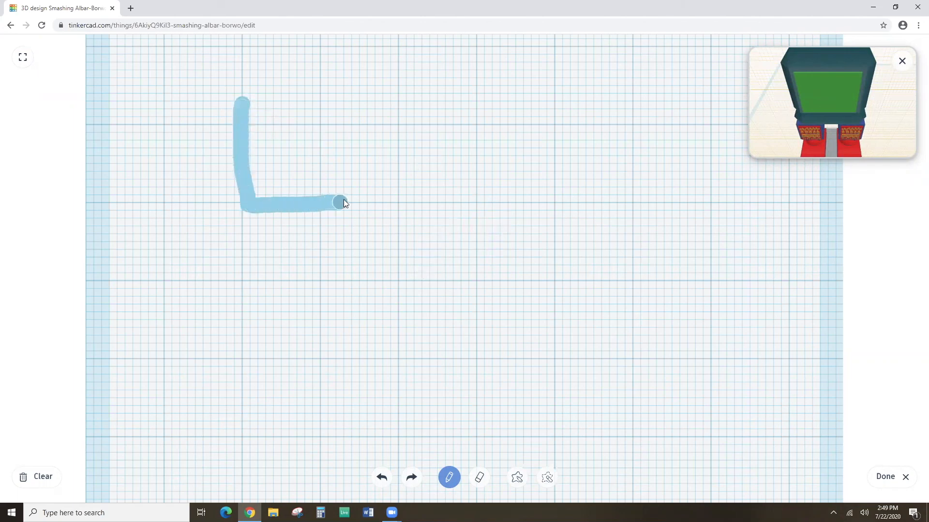
pyautogui.moveTo(350, 112); pyautogui.dragTo(243, 105)
pyautogui.click(264, 133)
pyautogui.click(289, 149)
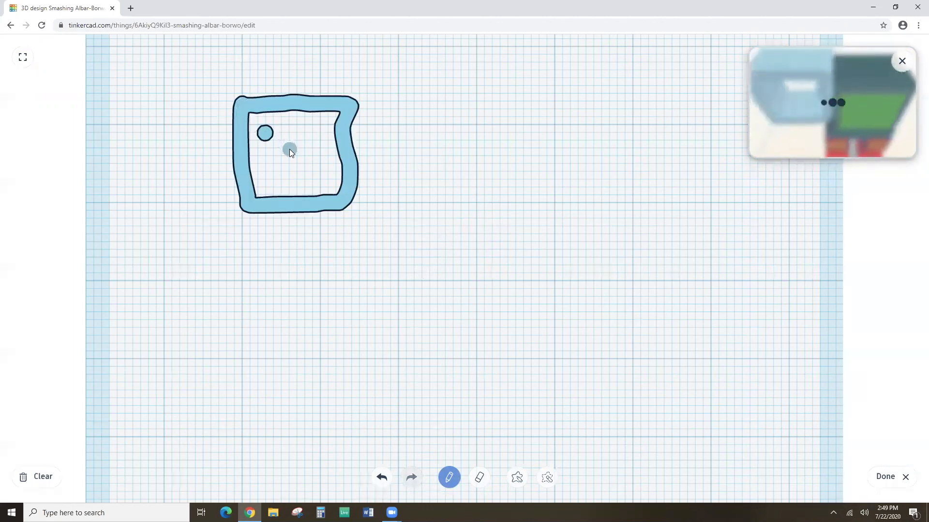
pyautogui.click(320, 129)
pyautogui.click(273, 178)
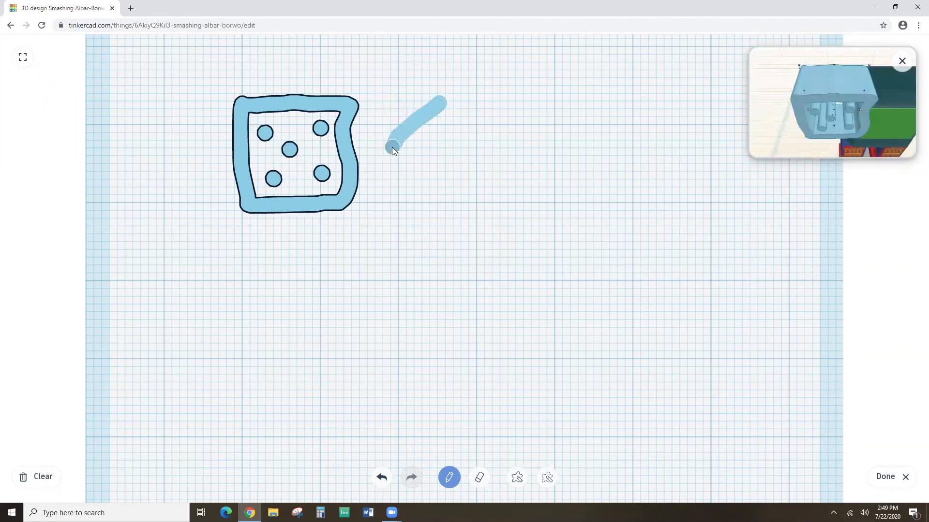
# Draw a crossed diamond and, to its right, a ring with a slash.
pyautogui.moveTo(453, 184)
pyautogui.mouseDown()
pyautogui.moveTo(536, 156)
pyautogui.moveTo(438, 102)
pyautogui.mouseUp()
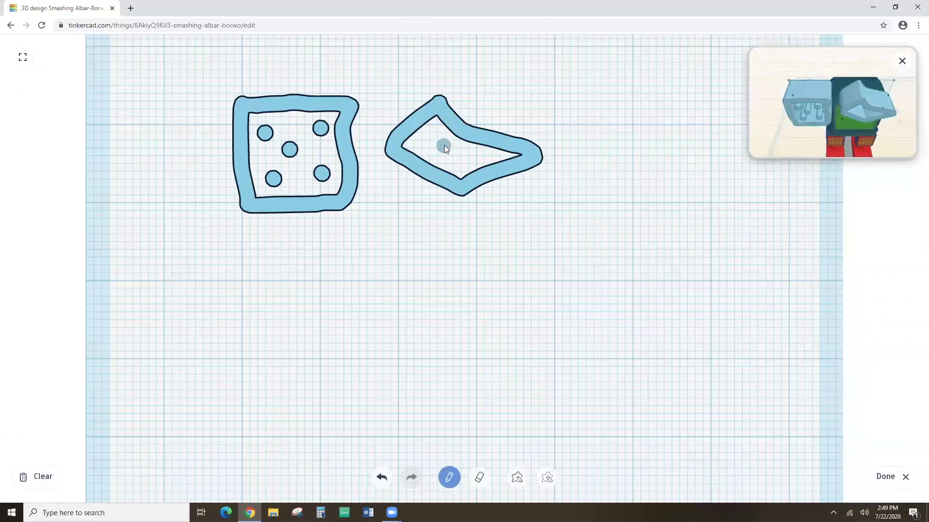
pyautogui.moveTo(462, 177); pyautogui.dragTo(516, 154)
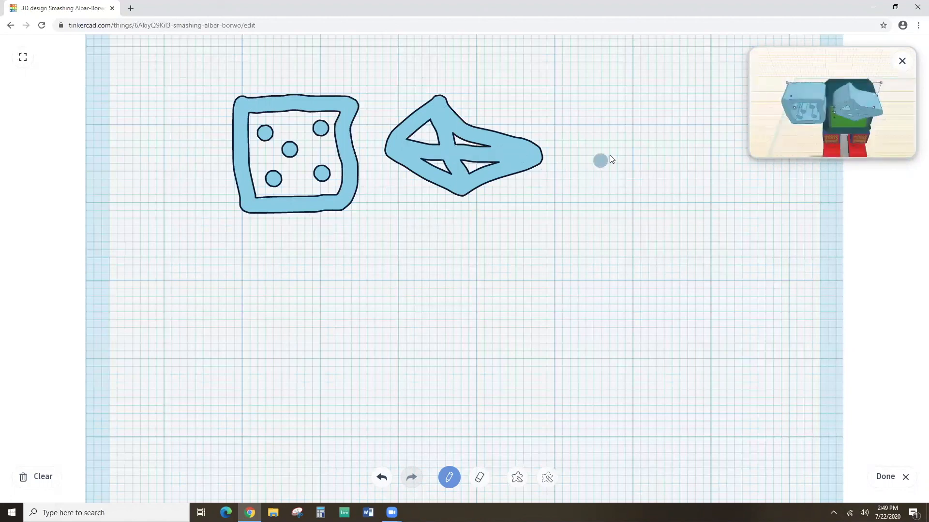
pyautogui.moveTo(568, 121); pyautogui.dragTo(635, 112)
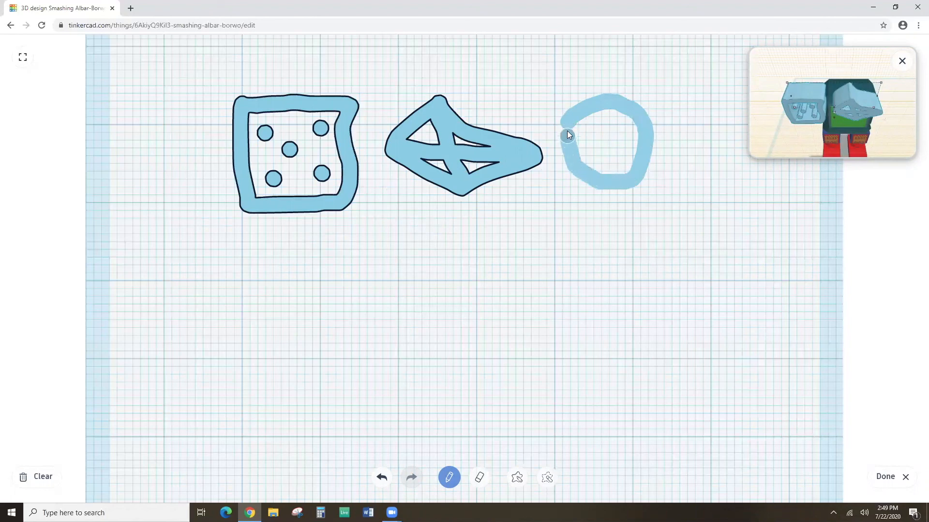
pyautogui.moveTo(568, 135); pyautogui.dragTo(569, 131)
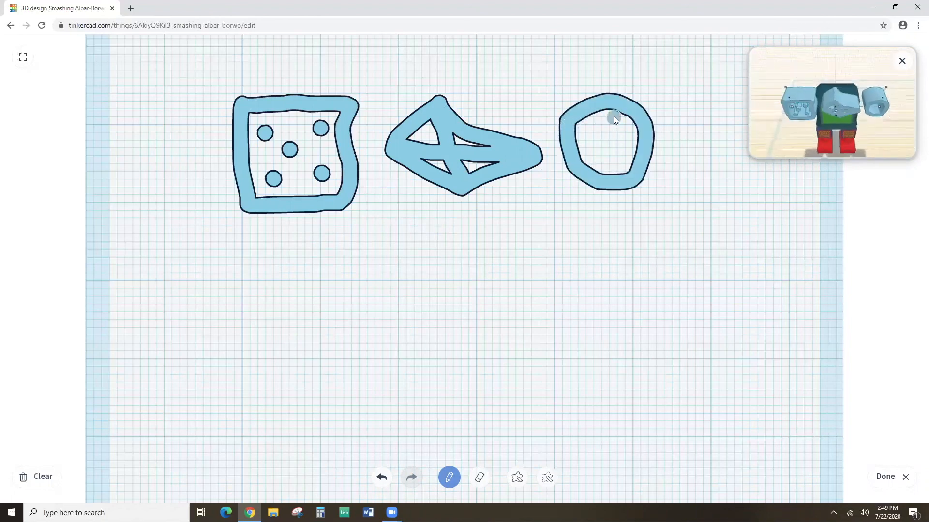
pyautogui.moveTo(593, 156); pyautogui.dragTo(585, 162)
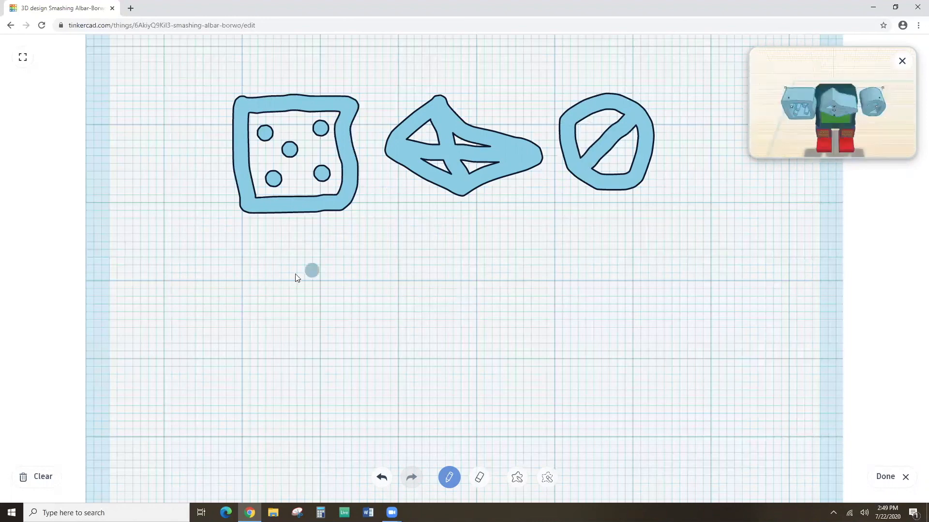
# Add a row of five dots below the glyphs and a zigzag line beneath it.
pyautogui.click(262, 252)
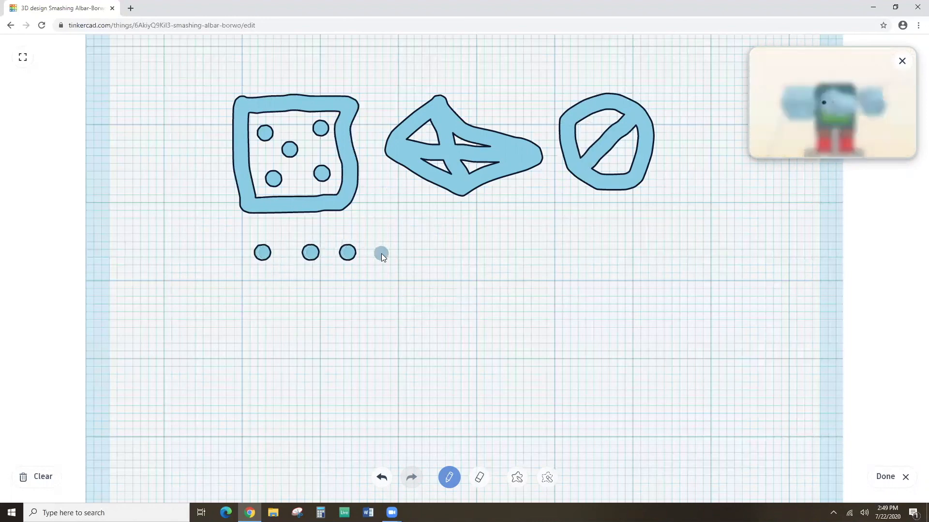
pyautogui.click(428, 253)
pyautogui.click(465, 254)
pyautogui.click(531, 254)
pyautogui.click(590, 251)
pyautogui.moveTo(264, 283)
pyautogui.mouseDown()
pyautogui.moveTo(317, 339)
pyautogui.moveTo(350, 288)
pyautogui.mouseUp()
pyautogui.moveTo(419, 311)
pyautogui.mouseDown()
pyautogui.moveTo(485, 346)
pyautogui.moveTo(534, 296)
pyautogui.mouseUp()
pyautogui.moveTo(619, 316); pyautogui.dragTo(666, 298)
# Add a bottom row of ten dots and finish the scribble with Done.
pyautogui.click(267, 396)
pyautogui.click(299, 395)
pyautogui.click(333, 394)
pyautogui.click(372, 394)
pyautogui.click(448, 394)
pyautogui.click(492, 395)
pyautogui.click(530, 394)
pyautogui.click(570, 395)
pyautogui.click(602, 393)
pyautogui.click(661, 391)
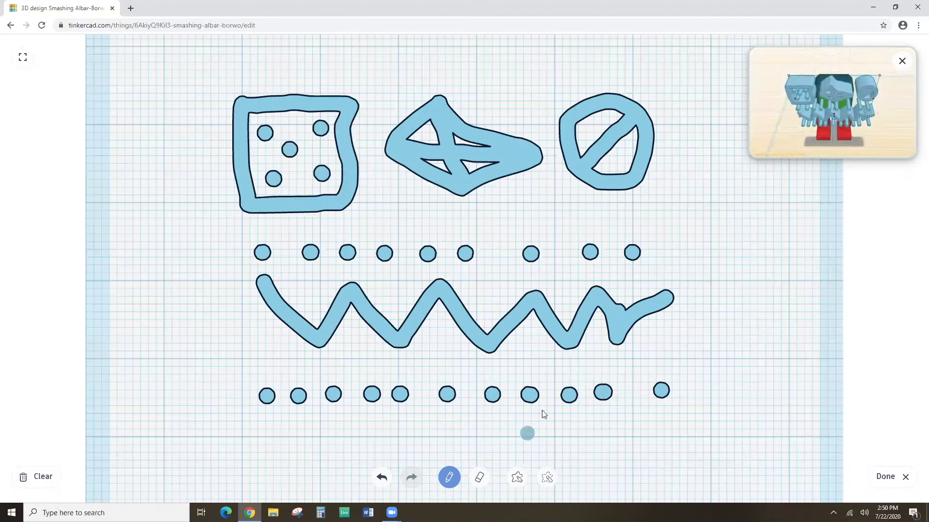
pyautogui.click(883, 479)
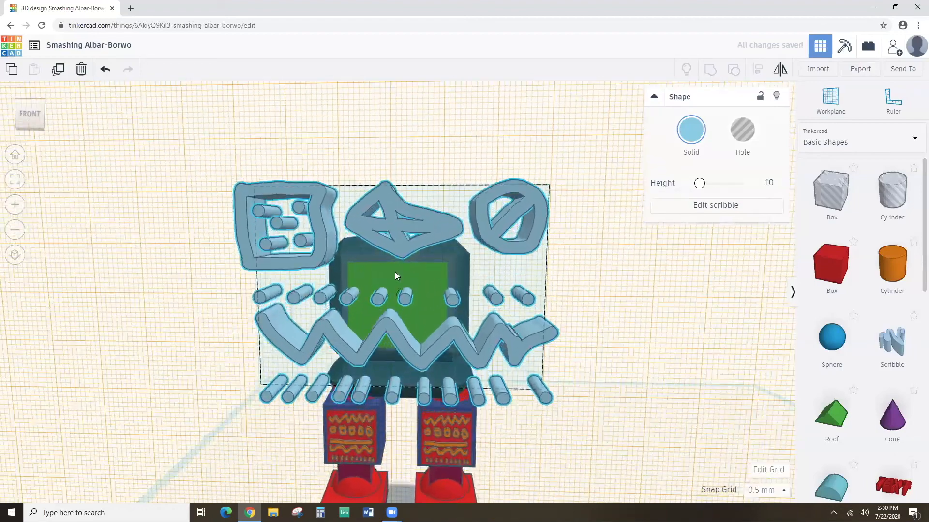
# Resize the scribble glyphs to about 17.5 by 14 to fit the green screen.
pyautogui.moveTo(257, 190); pyautogui.dragTo(355, 275)
pyautogui.moveTo(546, 395)
pyautogui.mouseDown()
pyautogui.moveTo(444, 354)
pyautogui.moveTo(441, 344)
pyautogui.mouseUp()
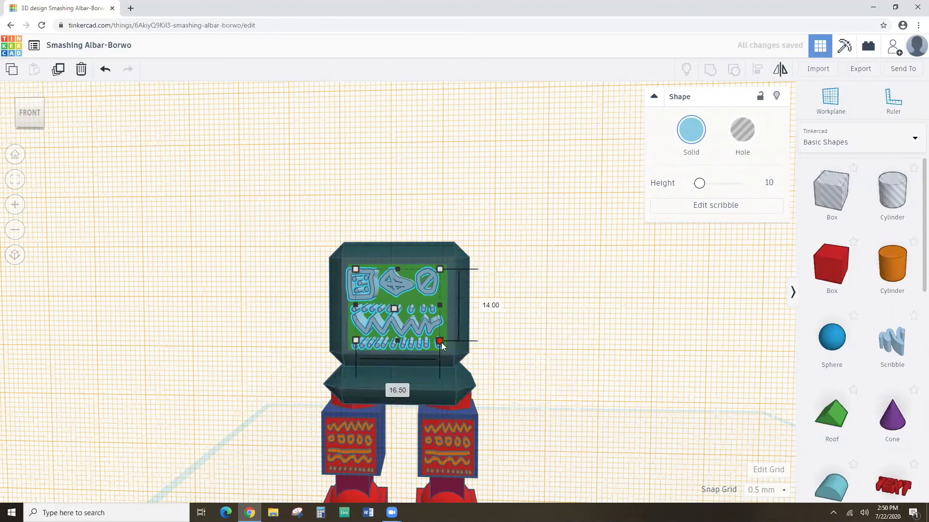
pyautogui.moveTo(439, 303); pyautogui.dragTo(444, 303)
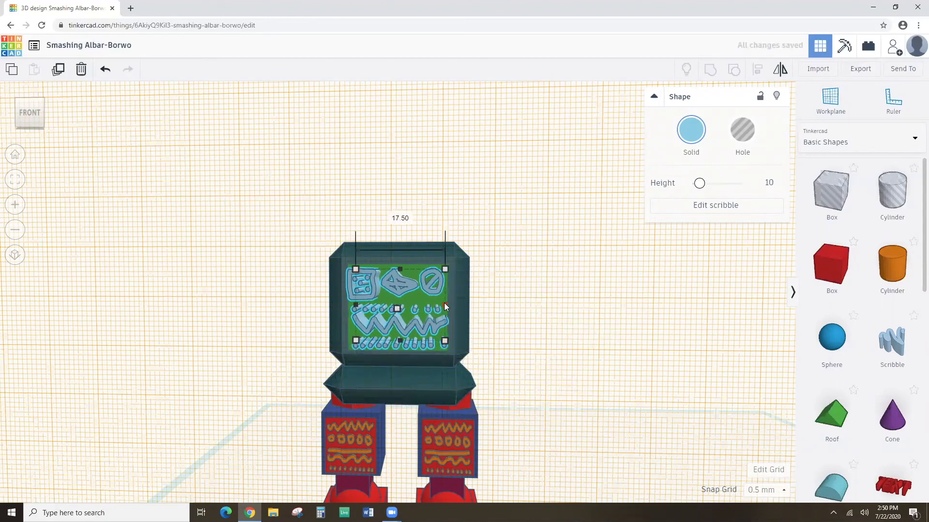
pyautogui.click(18, 189)
# Set the scribble's height to 1 so it sits as a thin relief.
pyautogui.moveTo(135, 293)
pyautogui.mouseDown(button='right')
pyautogui.moveTo(249, 325)
pyautogui.moveTo(193, 309)
pyautogui.moveTo(170, 275)
pyautogui.moveTo(126, 266)
pyautogui.moveTo(111, 281)
pyautogui.moveTo(151, 292)
pyautogui.moveTo(149, 302)
pyautogui.mouseUp(button='right')
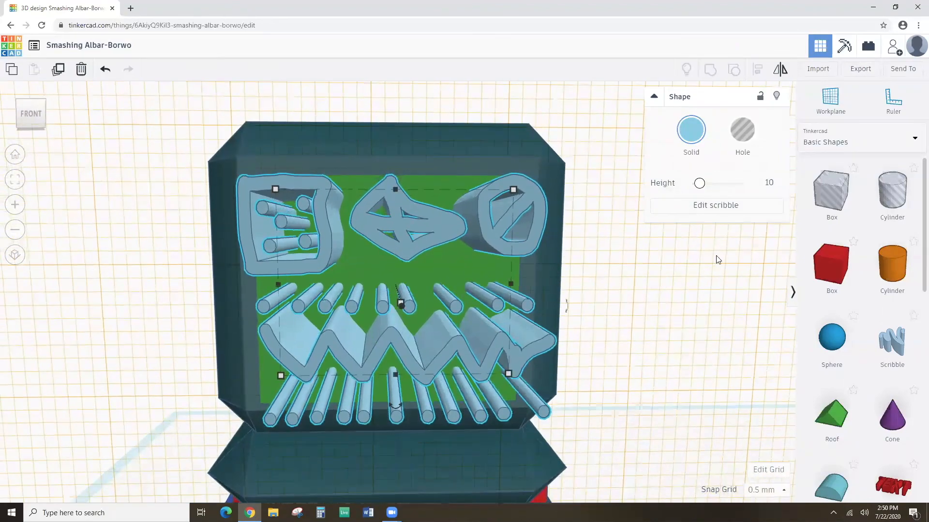
pyautogui.click(769, 183)
pyautogui.press('Return')
pyautogui.moveTo(644, 263); pyautogui.dragTo(589, 307, button='right')
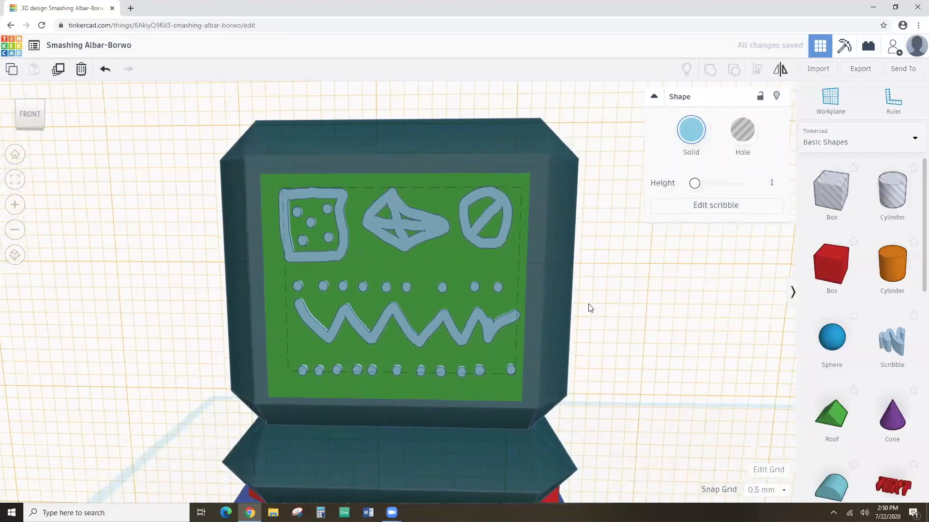
# Colour the scribble glyphs dark magenta after trying magenta and lavender.
pyautogui.click(692, 133)
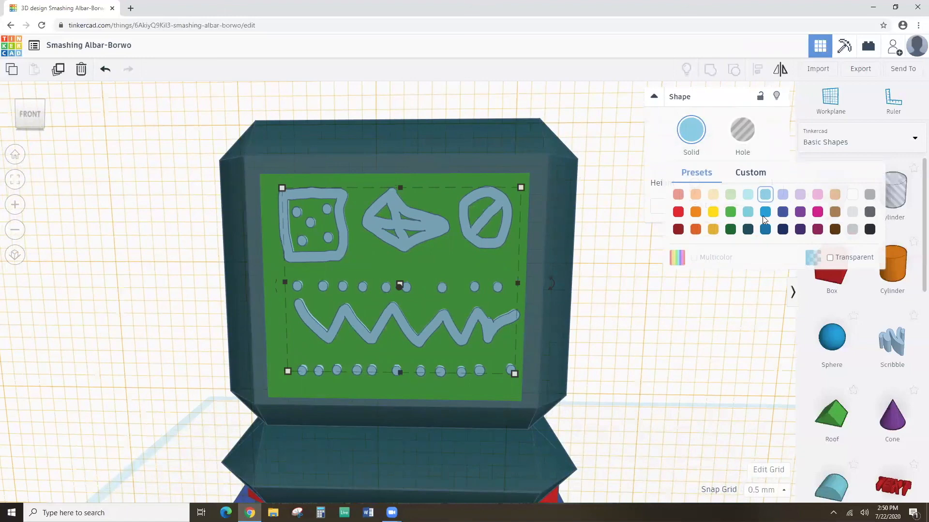
pyautogui.click(815, 214)
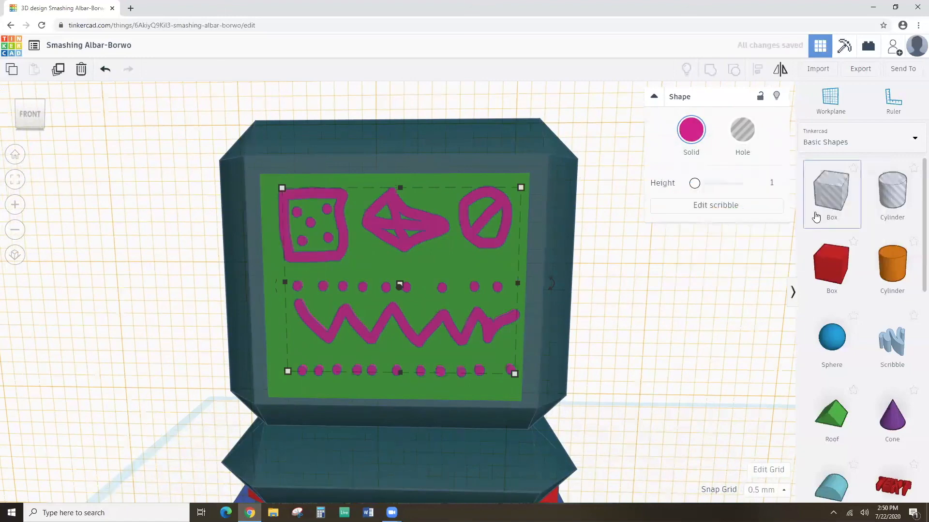
pyautogui.click(688, 132)
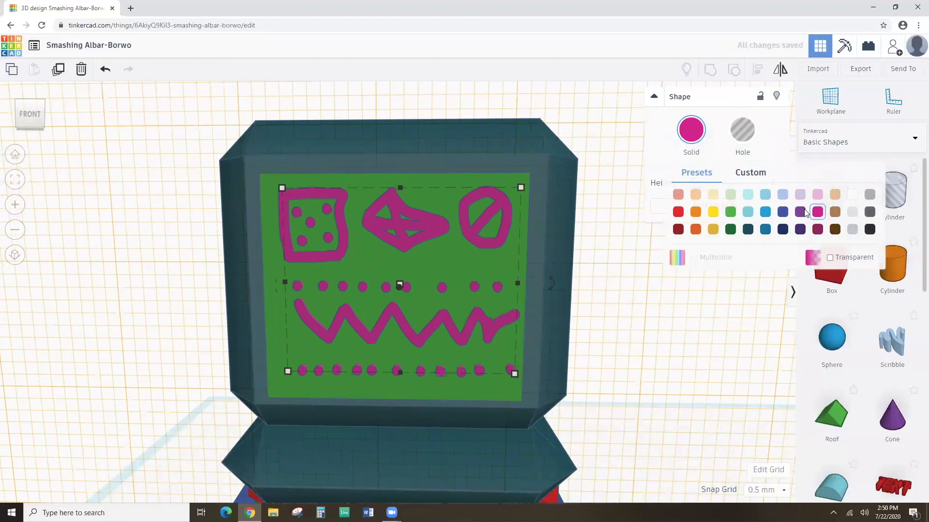
pyautogui.click(800, 192)
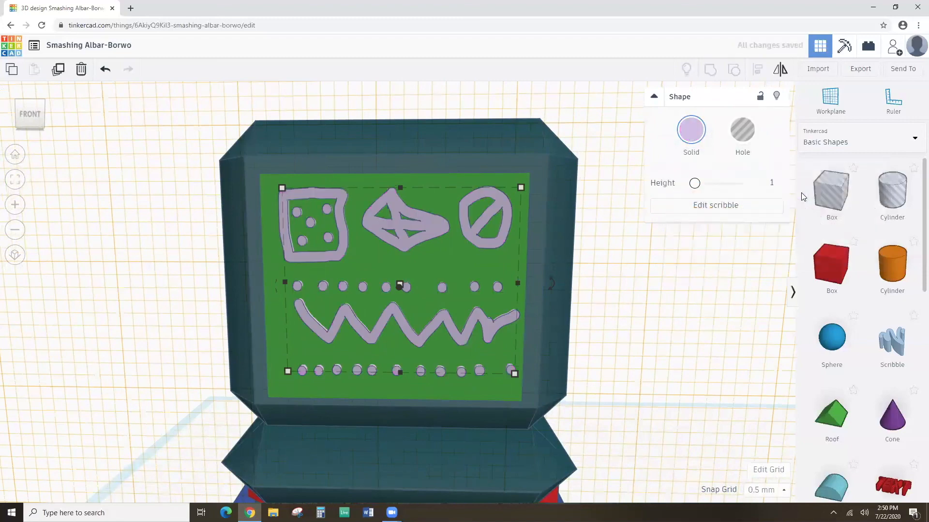
pyautogui.click(701, 130)
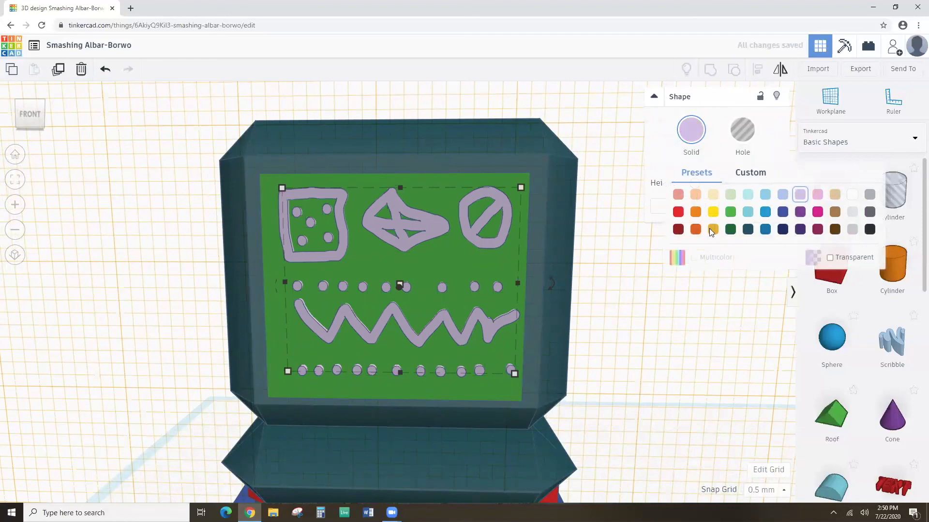
pyautogui.click(816, 230)
# Inspect the robot from above, box-select the head shapes, then clear the selection.
pyautogui.scroll(-3, 598, 309)
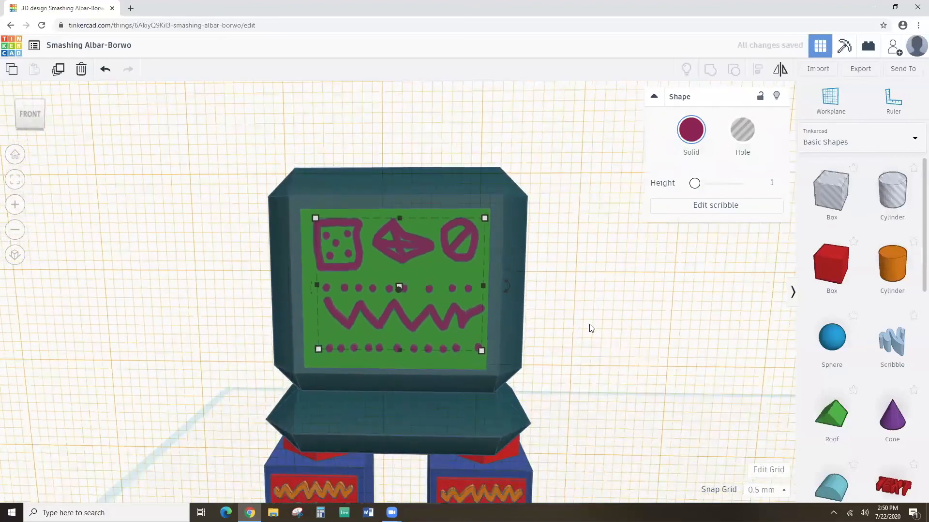
pyautogui.scroll(-2, 599, 312)
pyautogui.moveTo(570, 315)
pyautogui.mouseDown(button='right')
pyautogui.moveTo(553, 427)
pyautogui.moveTo(585, 362)
pyautogui.moveTo(575, 350)
pyautogui.mouseUp(button='right')
pyautogui.scroll(2, 532, 341)
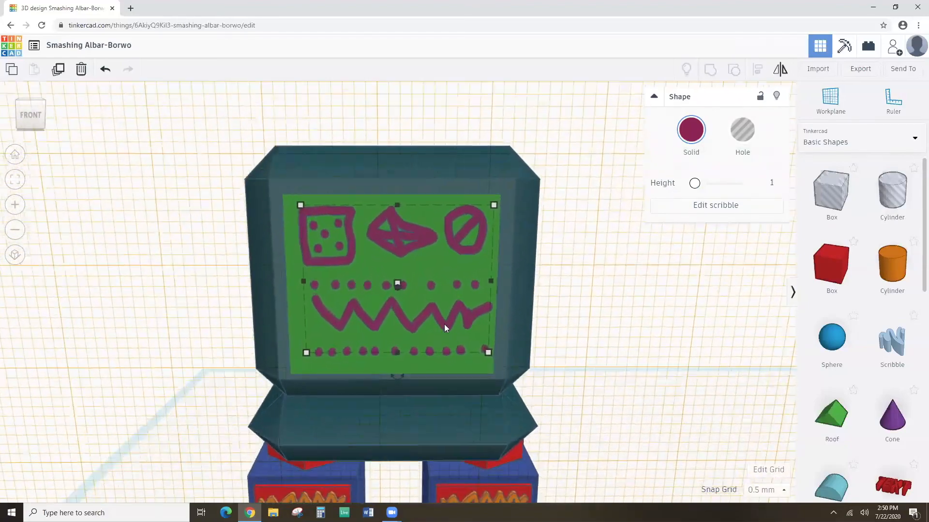
pyautogui.scroll(-2, 315, 216)
pyautogui.moveTo(267, 160); pyautogui.dragTo(493, 393)
pyautogui.moveTo(533, 375); pyautogui.dragTo(540, 336, button='right')
pyautogui.click(541, 337)
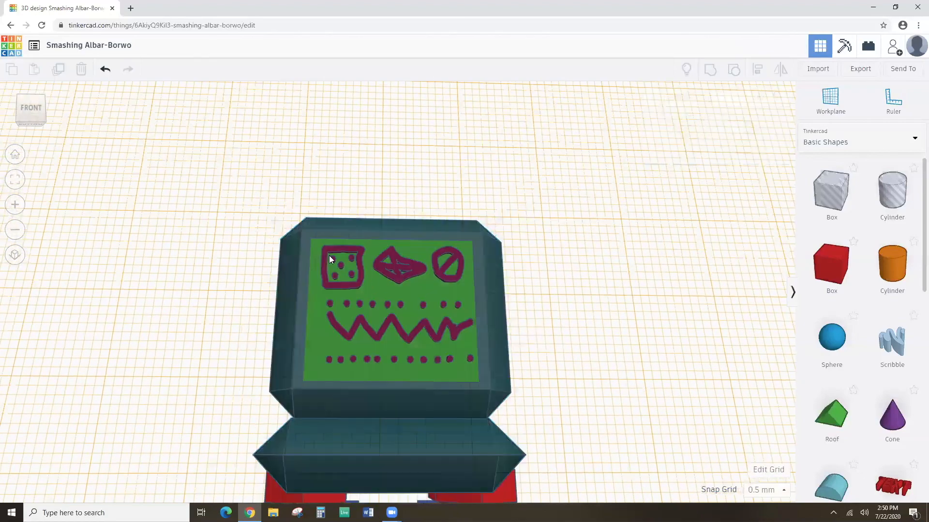
# Group the head, green screen and glyphs, enabling Multicolor to keep their colours.
pyautogui.moveTo(277, 204); pyautogui.dragTo(481, 334)
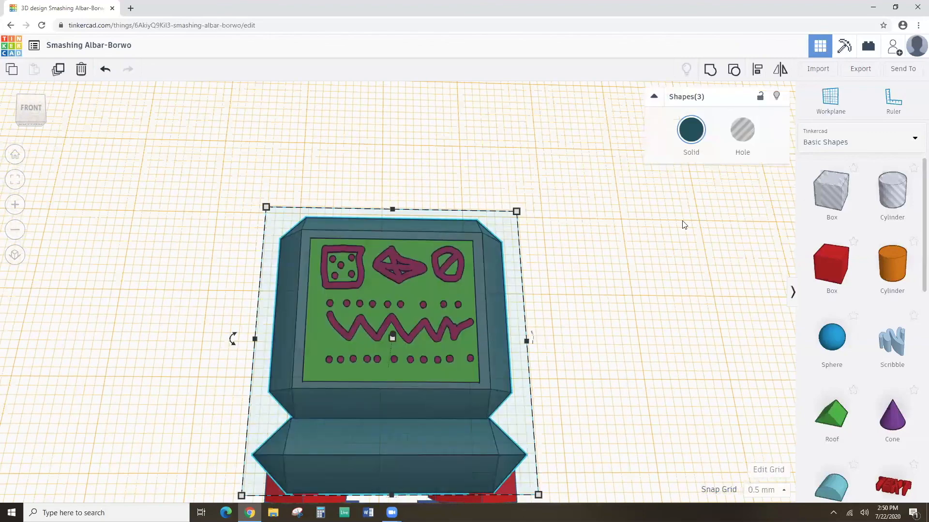
pyautogui.click(710, 69)
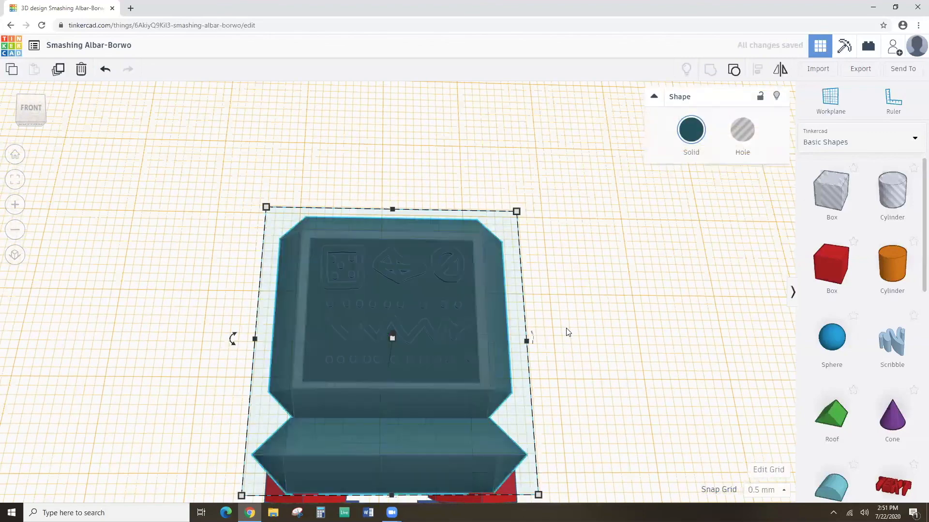
pyautogui.click(701, 151)
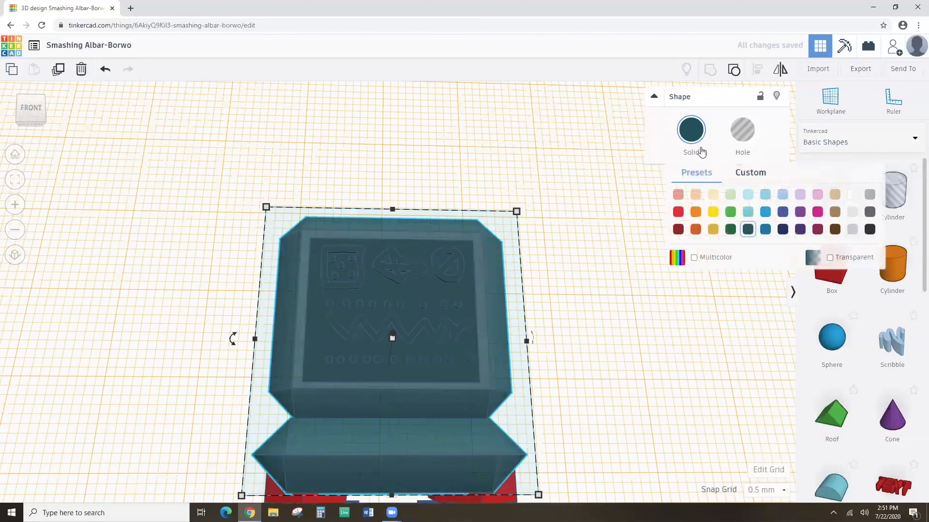
pyautogui.click(693, 257)
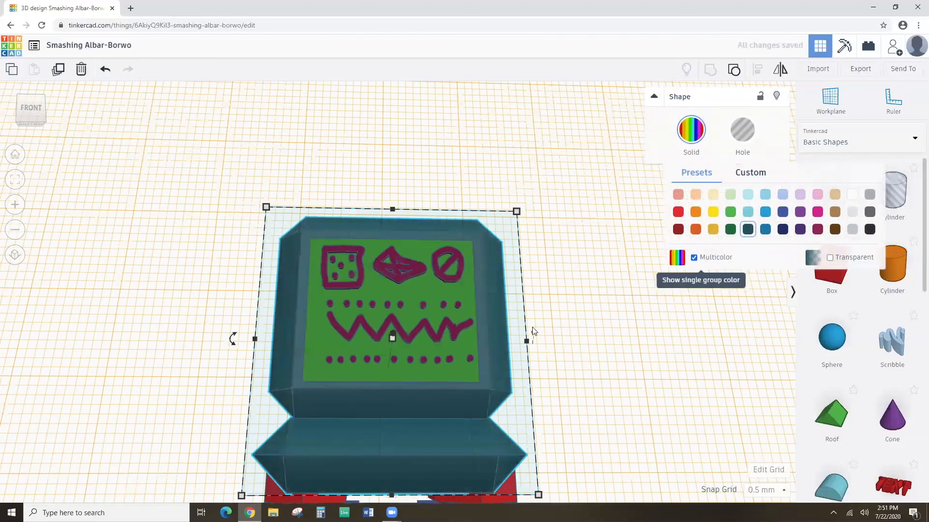
pyautogui.moveTo(527, 377)
pyautogui.mouseDown(button='right')
pyautogui.moveTo(535, 373)
pyautogui.moveTo(543, 390)
pyautogui.moveTo(543, 367)
pyautogui.moveTo(520, 387)
pyautogui.mouseUp(button='right')
# Place the work plane on the teal head's left side face.
pyautogui.scroll(3, 509, 390)
pyautogui.moveTo(293, 336); pyautogui.dragTo(331, 337, button='right')
pyautogui.scroll(-2, 332, 337)
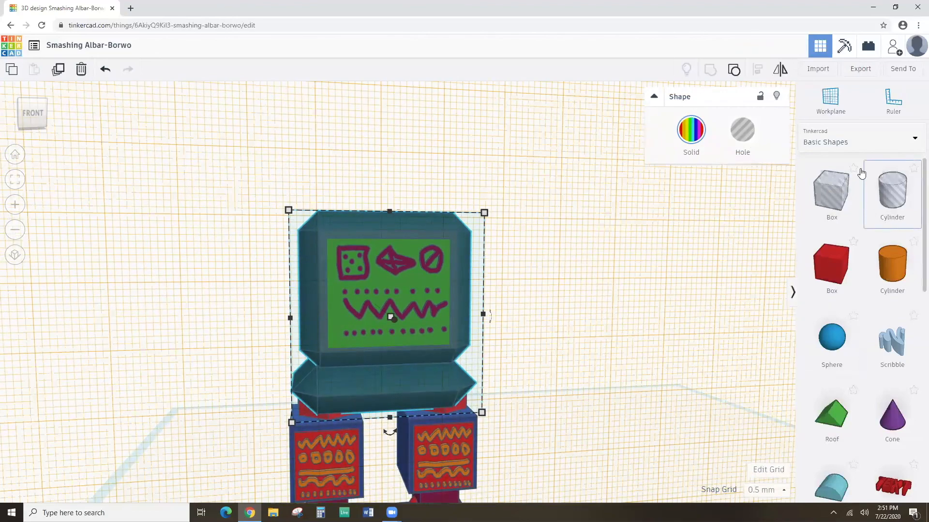
pyautogui.click(846, 107)
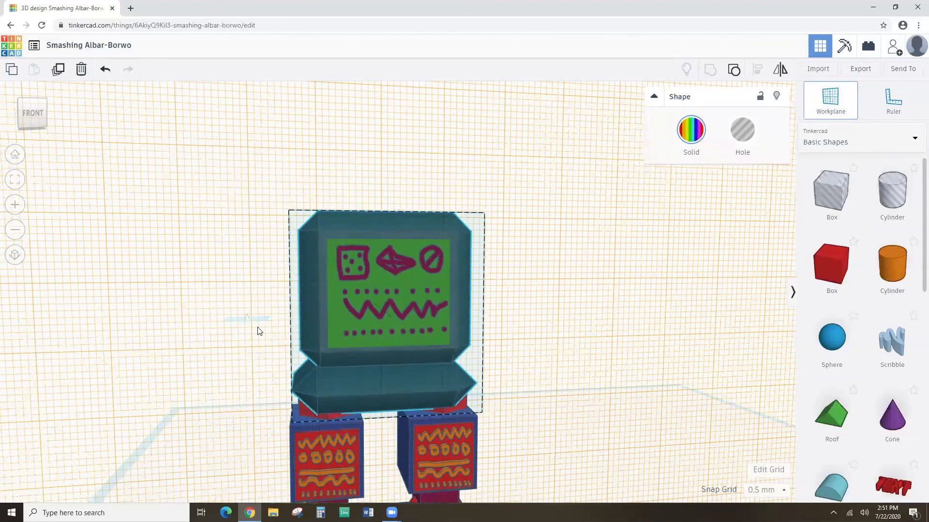
pyautogui.click(446, 333)
pyautogui.moveTo(446, 331); pyautogui.dragTo(261, 291, button='right')
pyautogui.click(261, 293)
pyautogui.moveTo(338, 327); pyautogui.dragTo(385, 324, button='right')
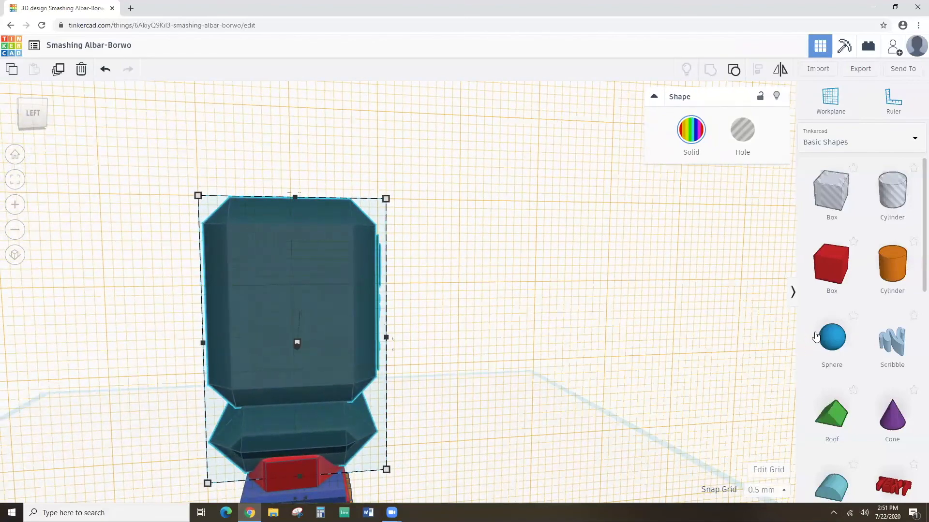
pyautogui.click(828, 340)
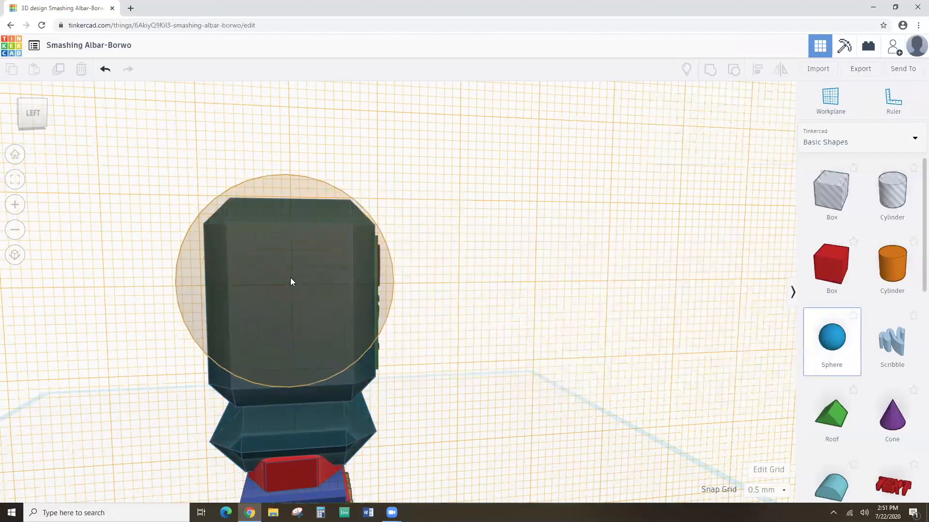
# Drop a blue sphere onto the head's left side.
pyautogui.click(292, 272)
pyautogui.moveTo(495, 300); pyautogui.dragTo(387, 282, button='right')
pyautogui.moveTo(105, 272); pyautogui.dragTo(117, 276)
pyautogui.click(123, 332)
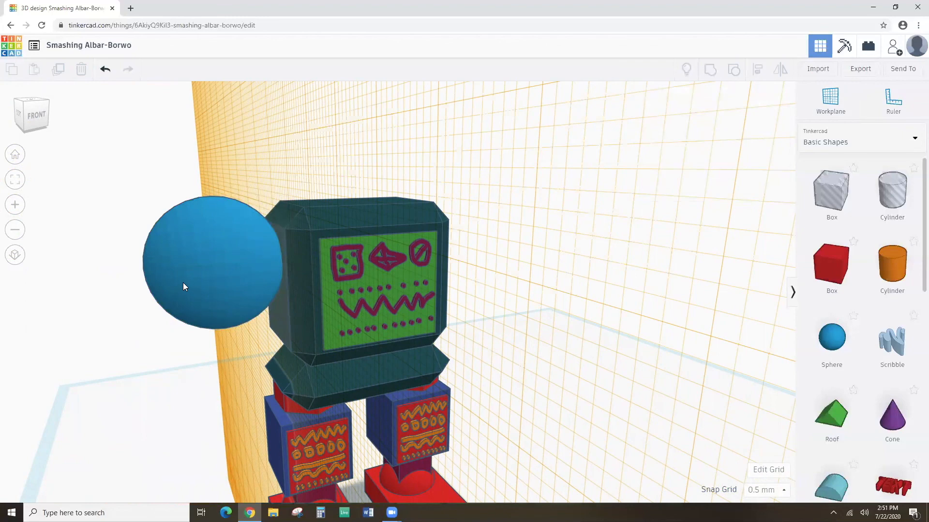
pyautogui.click(193, 298)
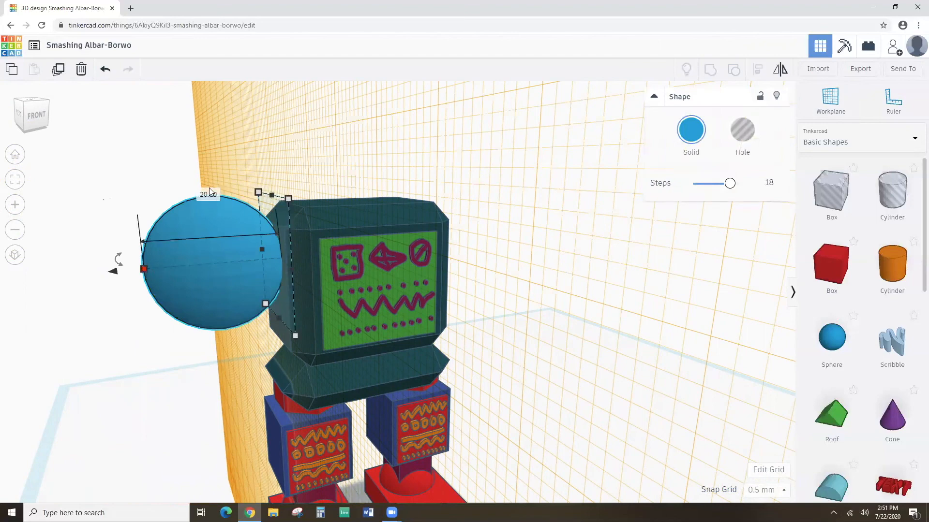
# Shrink the sphere to about 9 mm across, entering 10 and then 9 in its dimensions.
pyautogui.write('10')
pyautogui.press('Return')
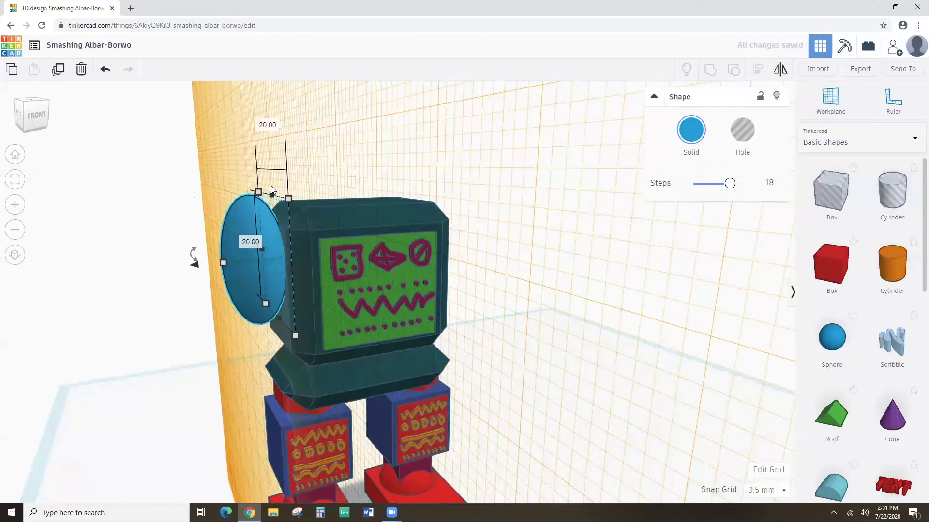
pyautogui.click(269, 125)
pyautogui.write('9')
pyautogui.click(245, 246)
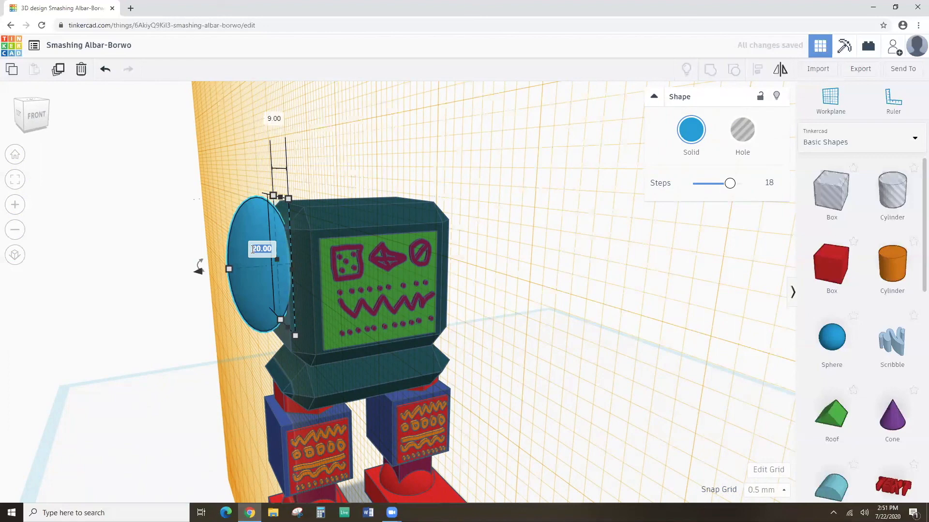
pyautogui.write('9')
pyautogui.press('Return')
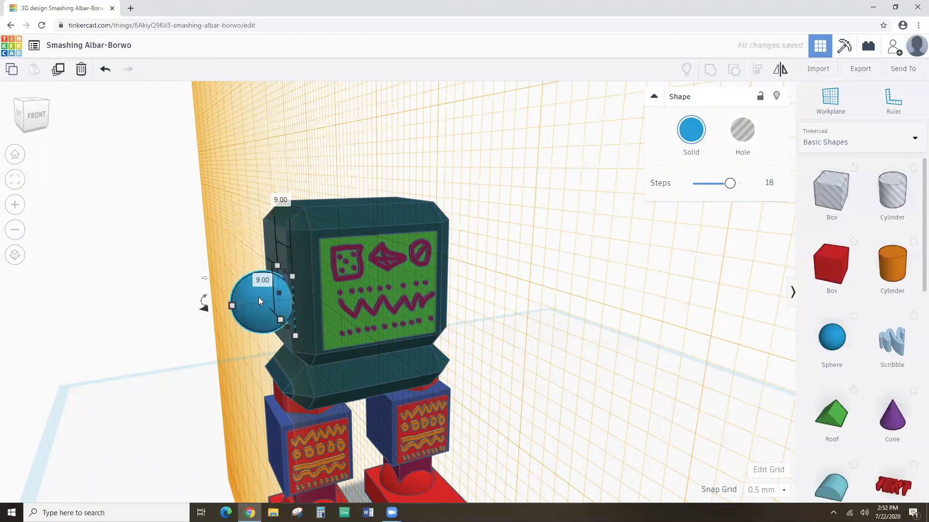
# Raise the sphere up the head's left side as an ear and fit the view.
pyautogui.moveTo(145, 346); pyautogui.dragTo(344, 336, button='right')
pyautogui.moveTo(349, 322); pyautogui.dragTo(297, 278)
pyautogui.moveTo(297, 279)
pyautogui.mouseDown(button='right')
pyautogui.moveTo(218, 310)
pyautogui.moveTo(128, 317)
pyautogui.moveTo(308, 271)
pyautogui.mouseUp(button='right')
pyautogui.scroll(4, 309, 271)
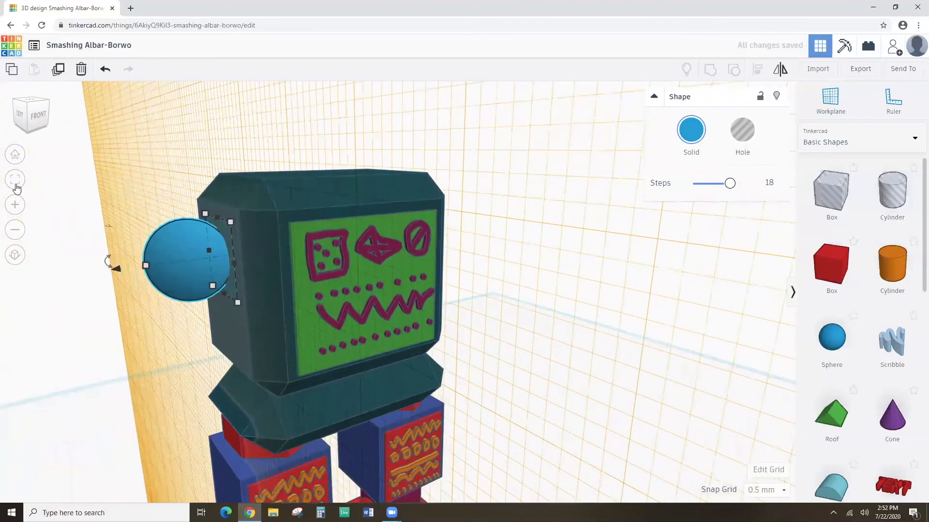
pyautogui.click(15, 179)
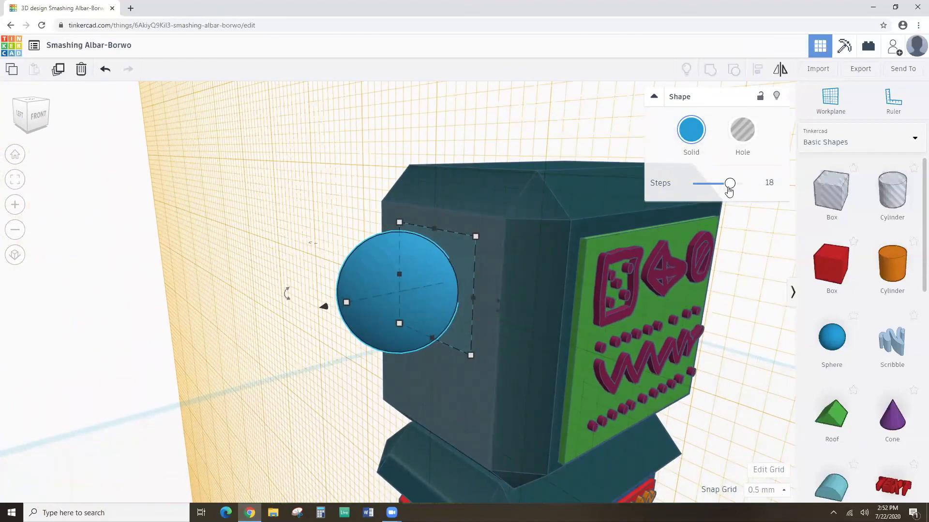
# Lower the ear's Steps from 18 to 3 for a faceted low-poly look.
pyautogui.moveTo(729, 185); pyautogui.dragTo(698, 184)
pyautogui.click(773, 182)
pyautogui.write('3')
pyautogui.press('Return')
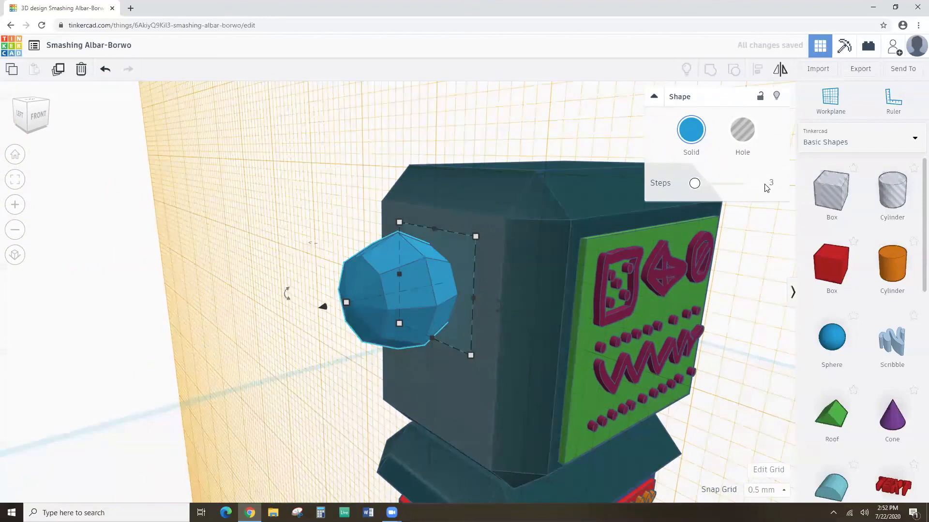
pyautogui.moveTo(603, 320); pyautogui.dragTo(458, 291, button='right')
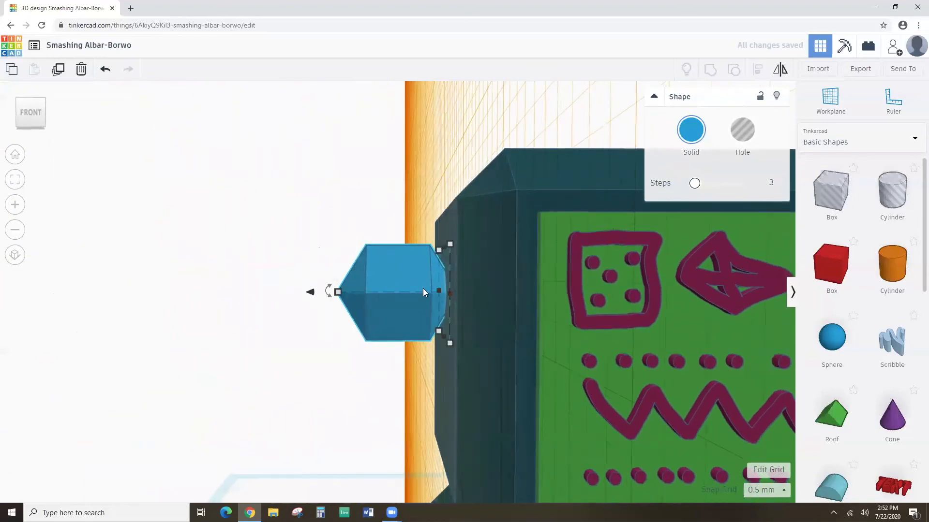
pyautogui.scroll(-3, 423, 288)
pyautogui.moveTo(422, 292); pyautogui.dragTo(457, 324, button='right')
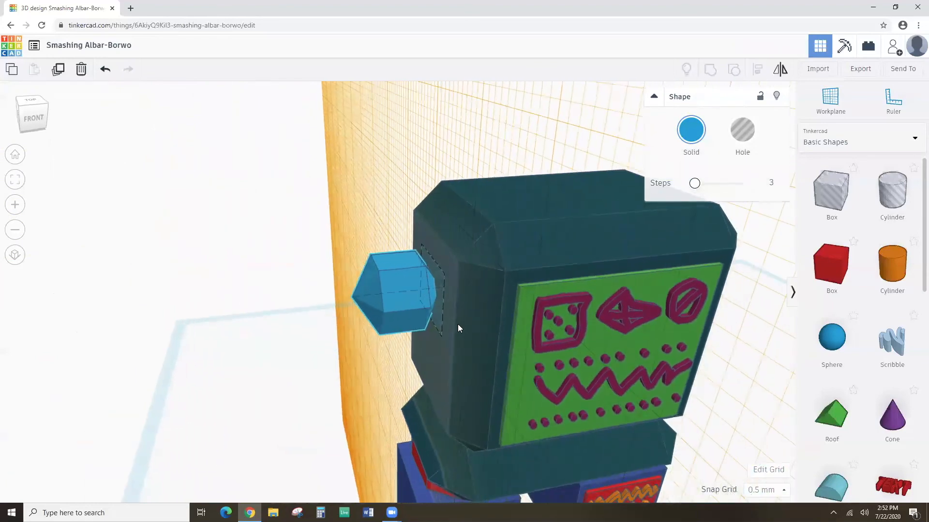
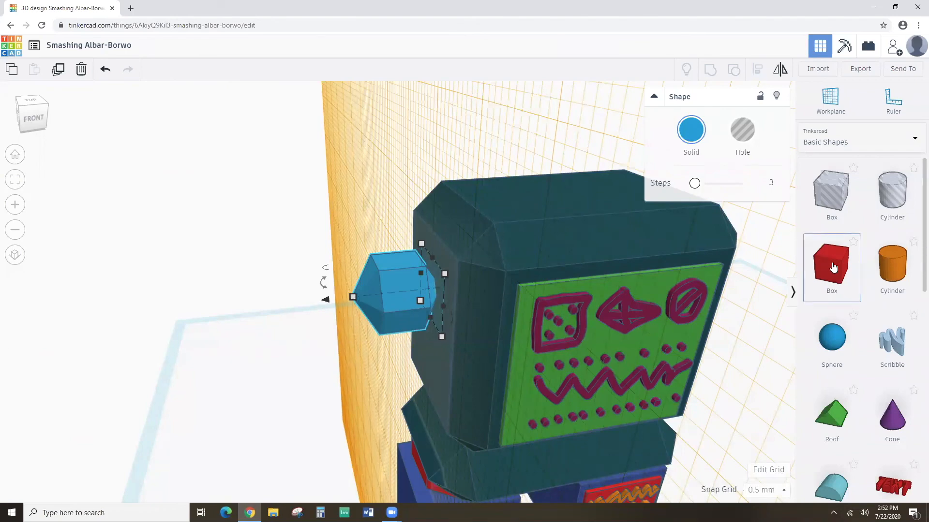
# Place a red 20 × 20 × 20 box beside the blue hexagonal piece on the robot's head.
pyautogui.moveTo(833, 267); pyautogui.dragTo(421, 289)
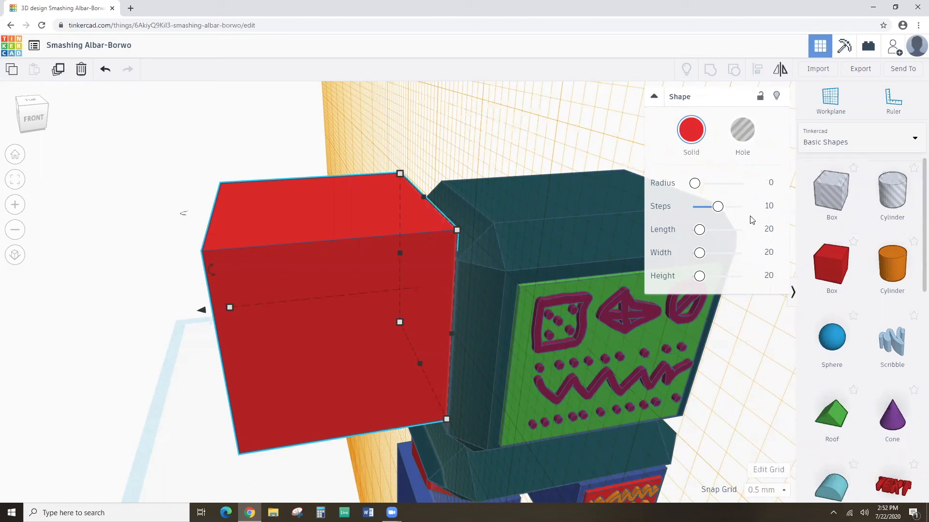
# Resize the red box to 7 × 7 × 7.
pyautogui.click(765, 231)
pyautogui.write('7')
pyautogui.click(768, 252)
pyautogui.write('7')
pyautogui.click(769, 275)
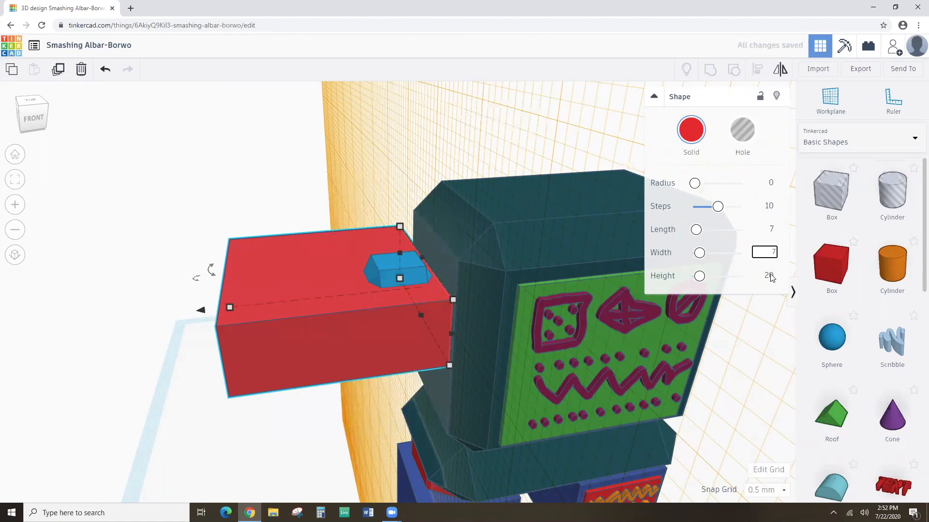
pyautogui.write('7')
pyautogui.press('Return')
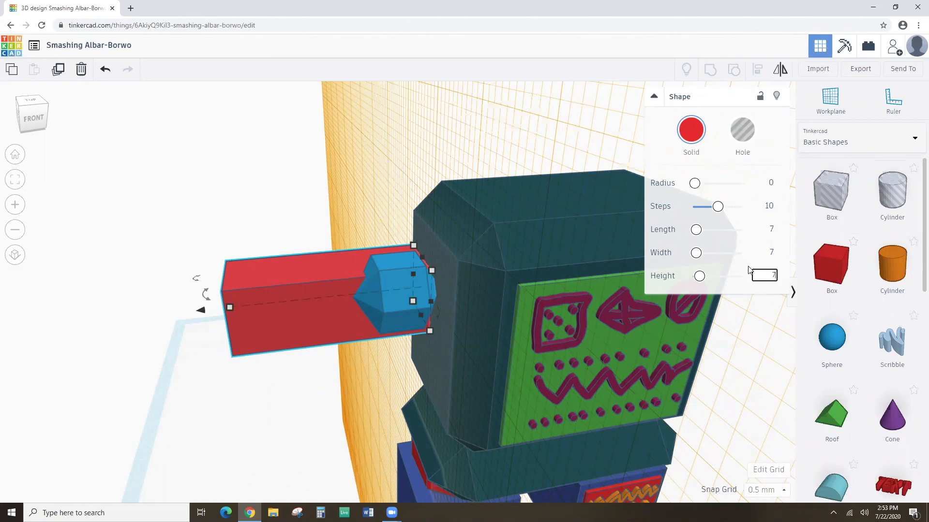
pyautogui.click(749, 288)
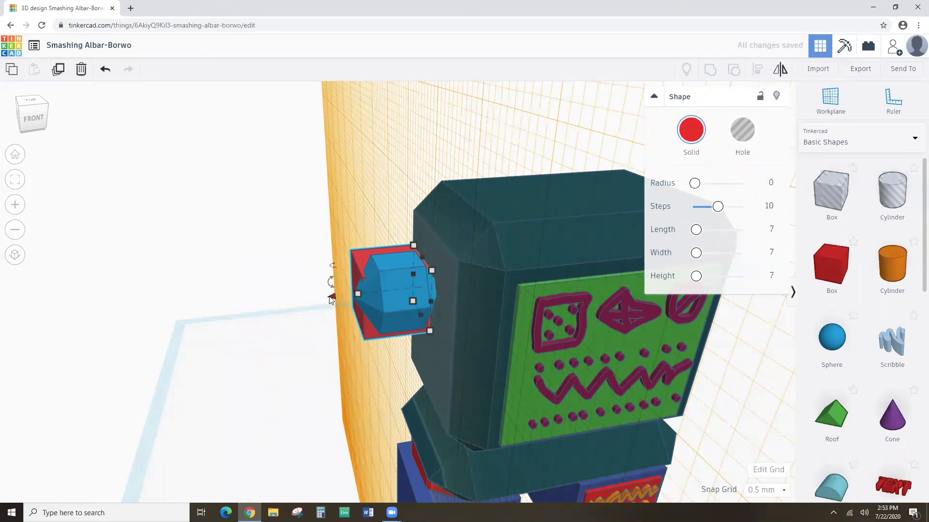
pyautogui.moveTo(331, 303)
pyautogui.mouseDown(button='right')
pyautogui.moveTo(324, 326)
pyautogui.moveTo(460, 307)
pyautogui.moveTo(331, 313)
pyautogui.mouseUp(button='right')
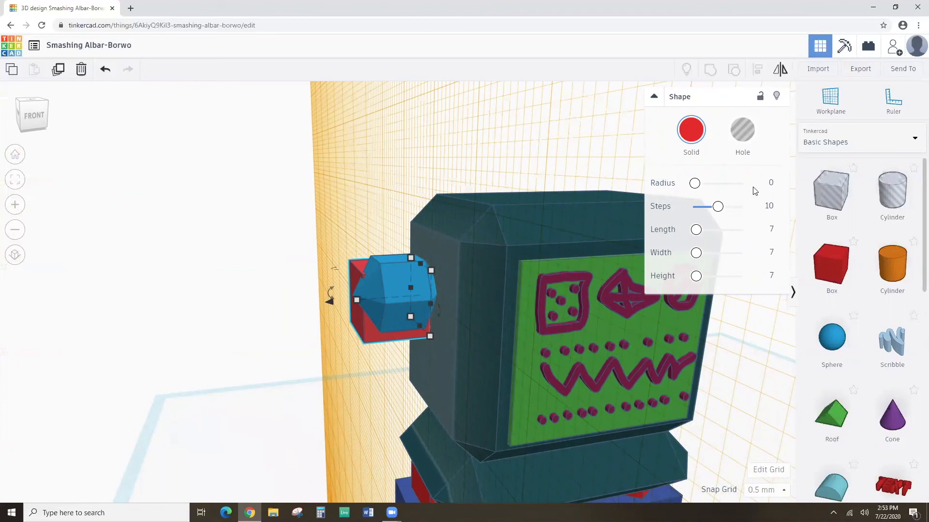
# Give the box radius 3, adjust its steps, pull it left, then delete it.
pyautogui.click(772, 181)
pyautogui.write('3')
pyautogui.moveTo(719, 207); pyautogui.dragTo(694, 207)
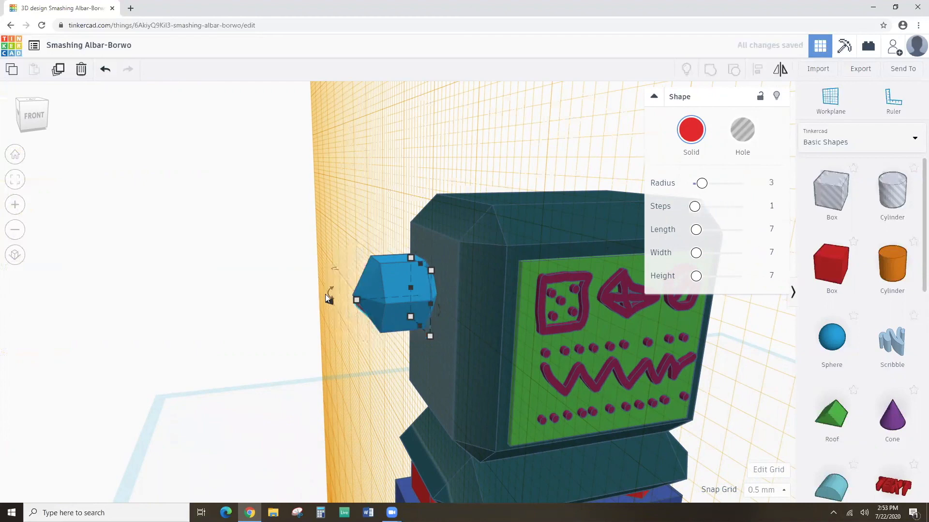
pyautogui.moveTo(329, 301); pyautogui.dragTo(245, 308)
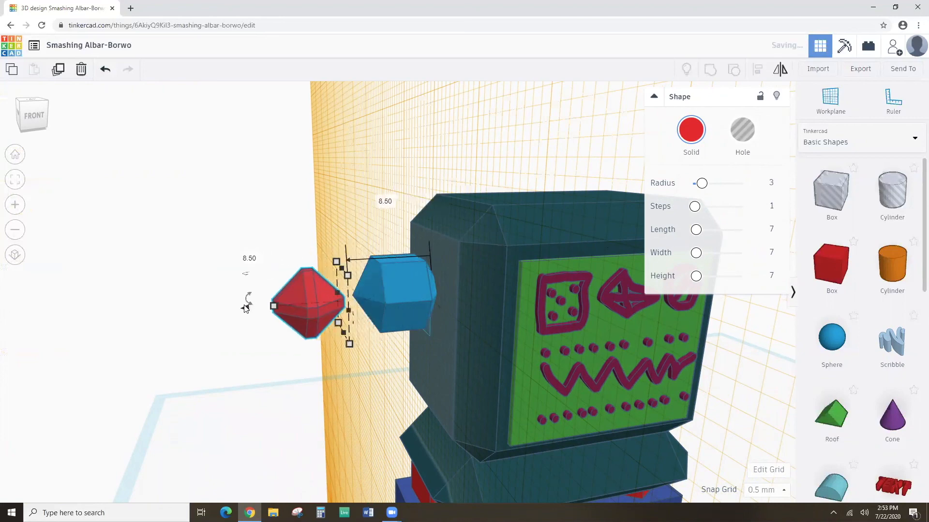
pyautogui.moveTo(282, 352); pyautogui.dragTo(315, 351, button='right')
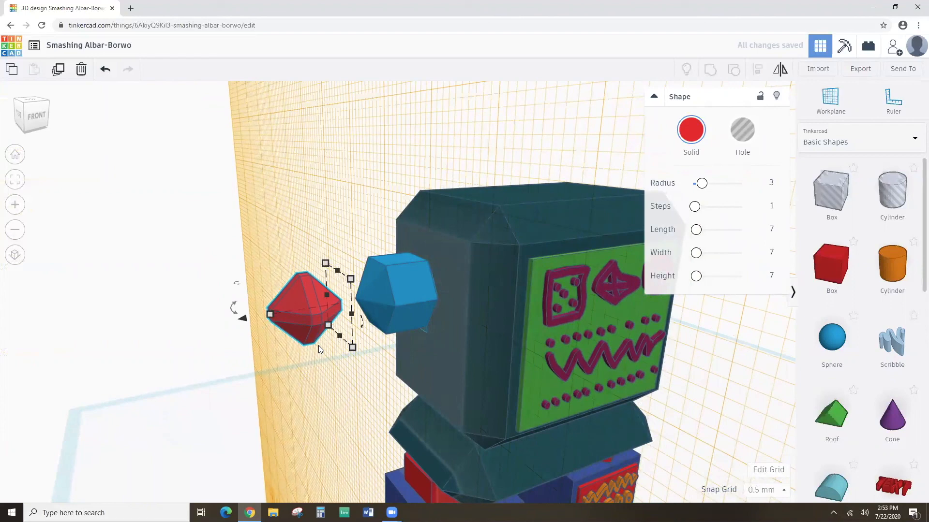
pyautogui.moveTo(695, 206); pyautogui.dragTo(697, 207)
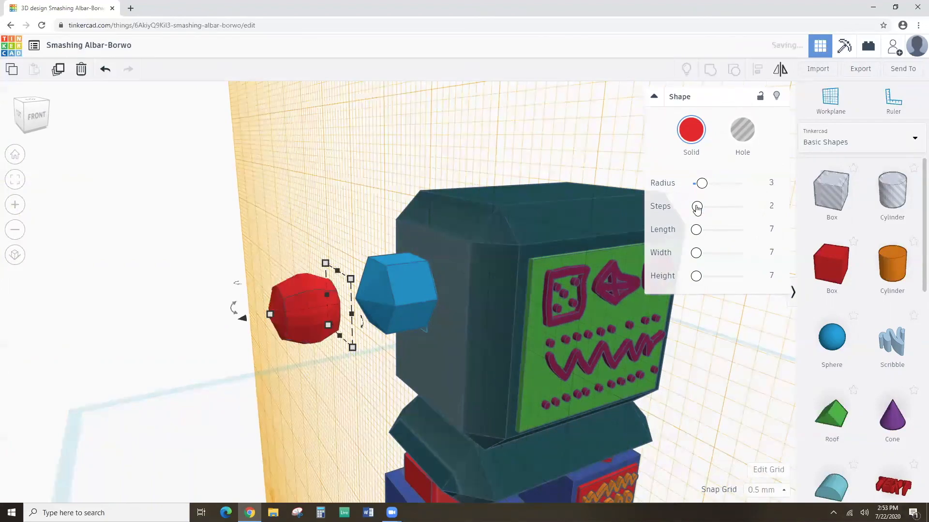
pyautogui.moveTo(455, 288); pyautogui.dragTo(574, 274, button='right')
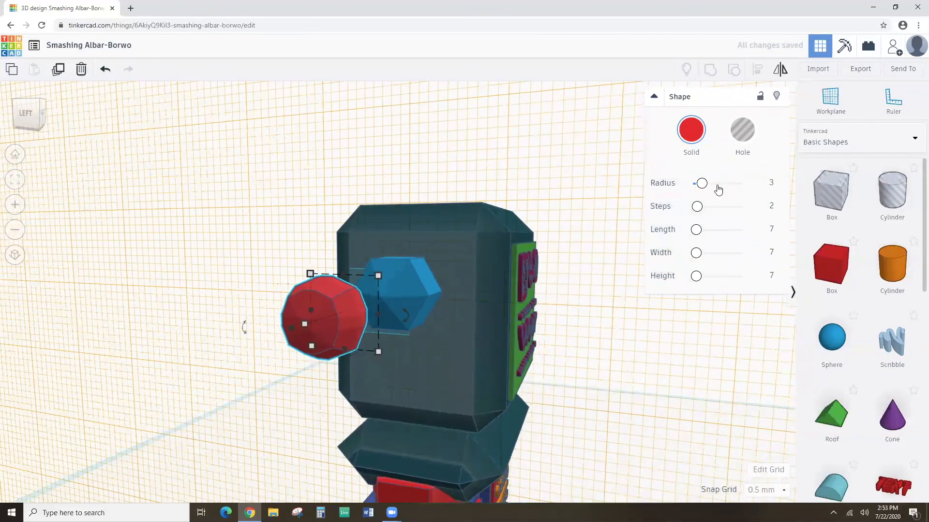
pyautogui.moveTo(511, 328); pyautogui.dragTo(487, 237, button='right')
pyautogui.press('Delete')
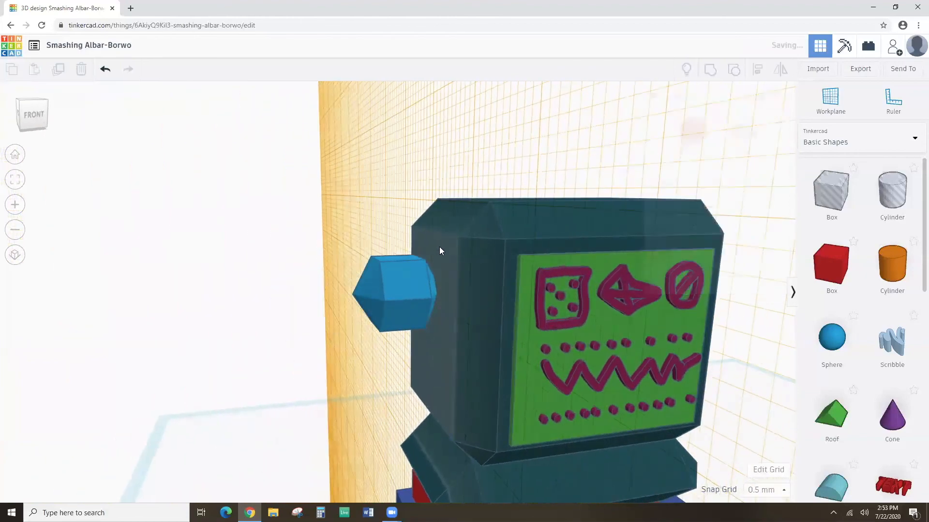
# Place a fresh red box, resize it to 7 × 7 × 7, and move it left.
pyautogui.moveTo(829, 264); pyautogui.dragTo(422, 292)
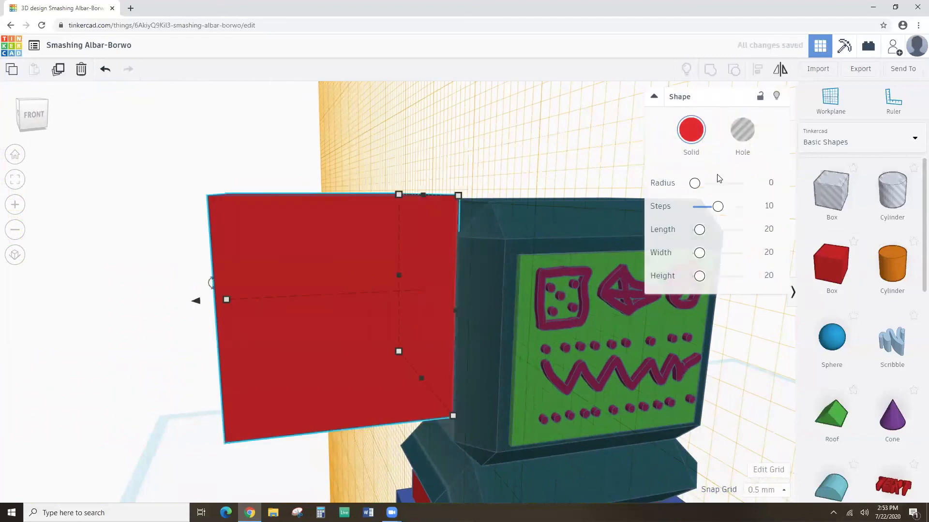
pyautogui.click(766, 231)
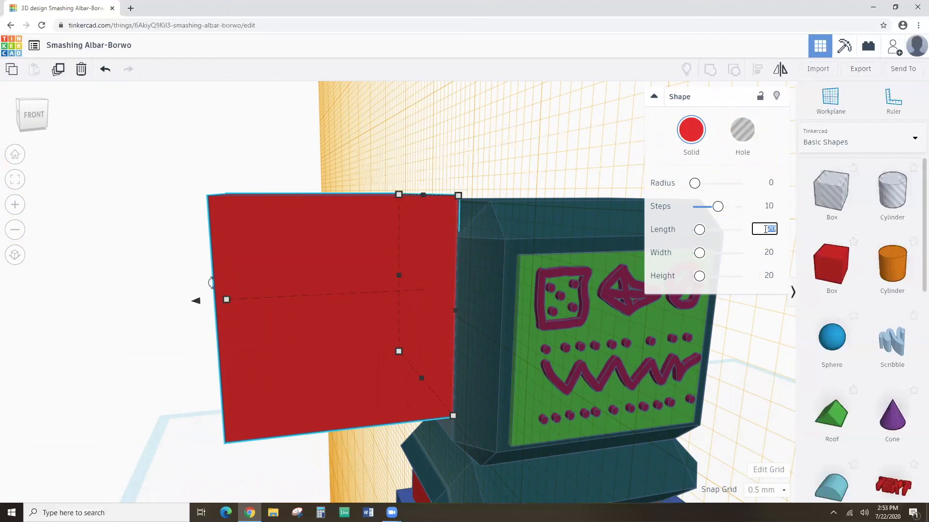
pyautogui.write('7')
pyautogui.click(774, 252)
pyautogui.write('7')
pyautogui.click(770, 276)
pyautogui.write('7')
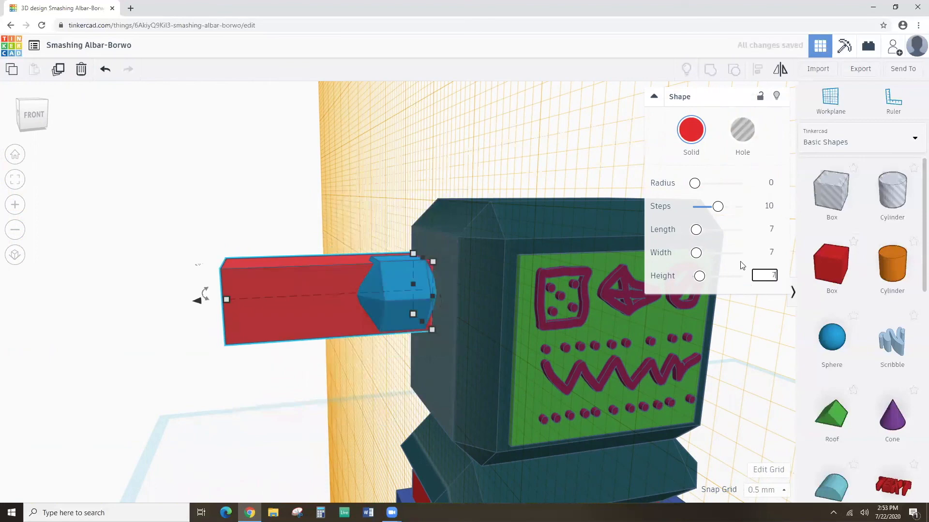
pyautogui.press('Return')
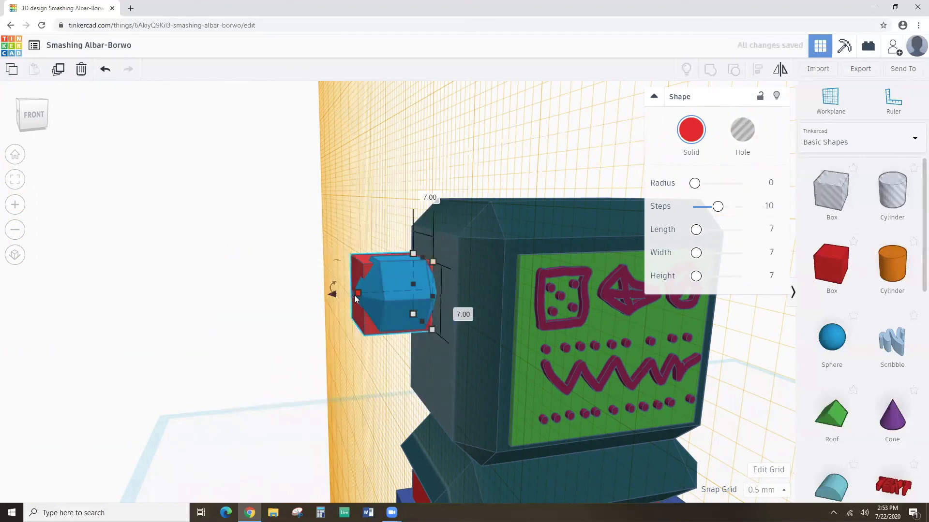
pyautogui.moveTo(335, 296); pyautogui.dragTo(268, 298)
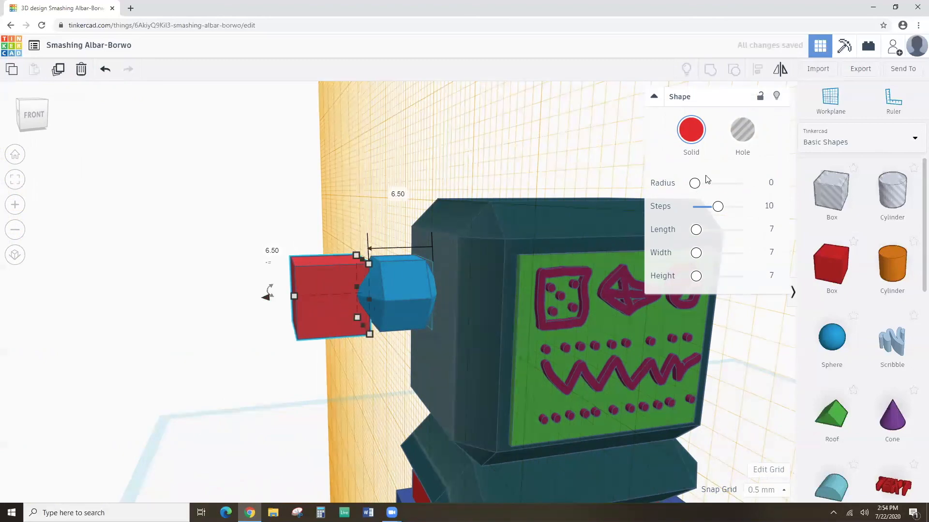
# Set the box's radius to 3 and steps to 1 for a faceted gem.
pyautogui.click(771, 183)
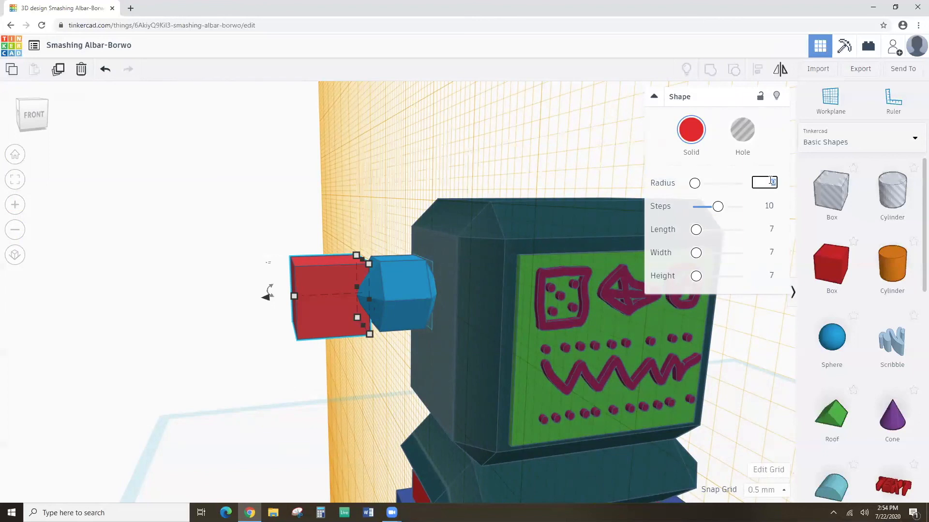
pyautogui.click(769, 206)
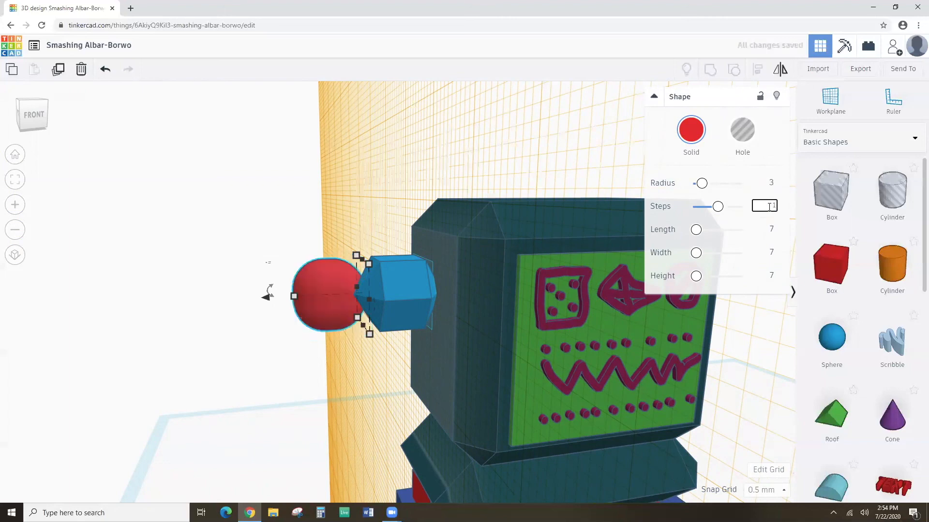
pyautogui.write('1')
pyautogui.press('Return')
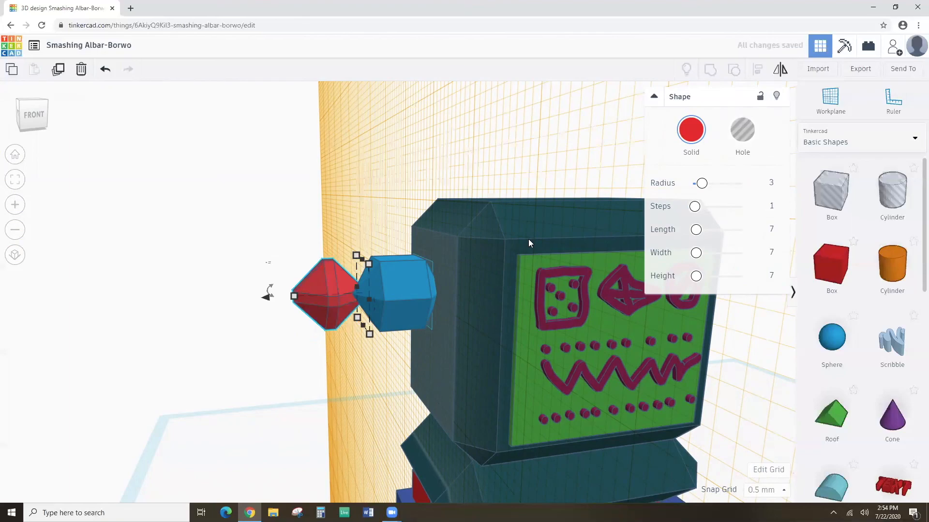
# Slide the red gem onto the blue piece's outer end, then deselect both shapes.
pyautogui.moveTo(432, 295); pyautogui.dragTo(368, 297, button='right')
pyautogui.moveTo(297, 294); pyautogui.dragTo(550, 292, button='right')
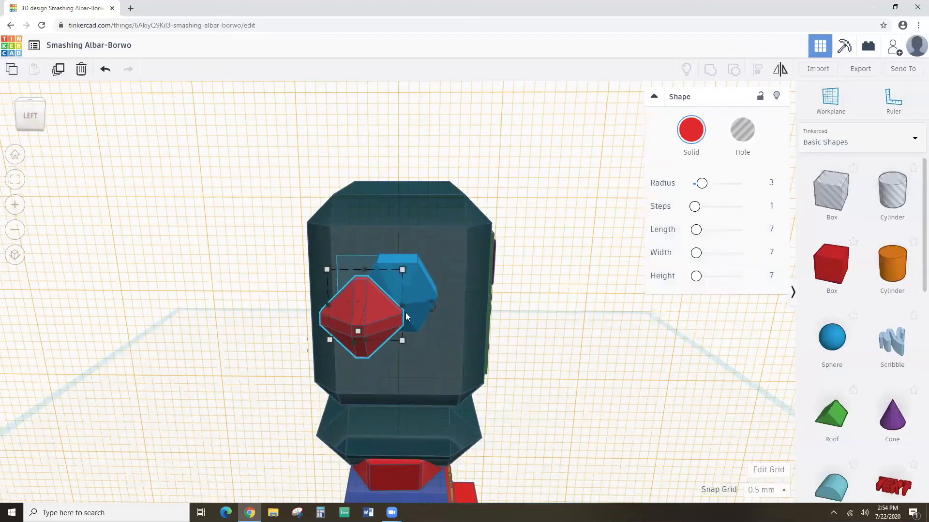
pyautogui.moveTo(367, 293); pyautogui.dragTo(405, 300)
pyautogui.moveTo(405, 300); pyautogui.dragTo(331, 313, button='right')
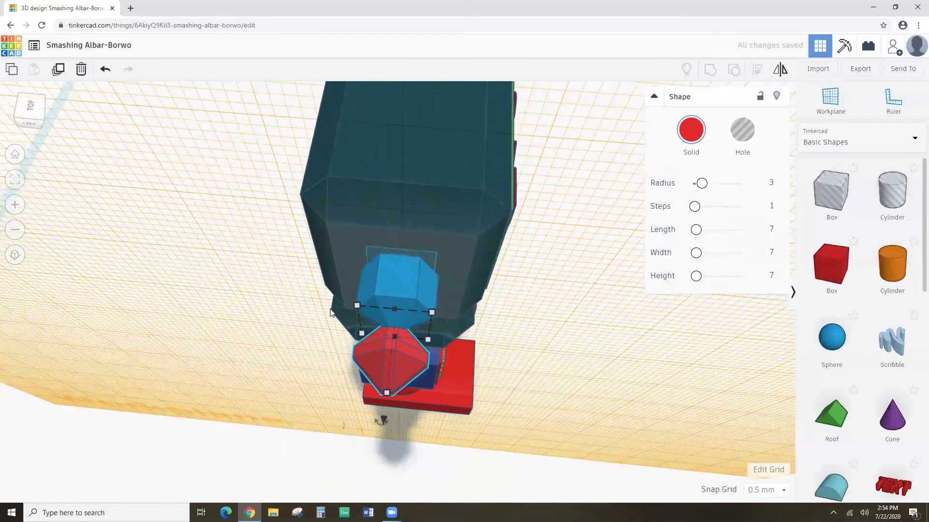
pyautogui.moveTo(401, 337); pyautogui.dragTo(310, 265, button='right')
pyautogui.keyDown('shift'); pyautogui.click(394, 326); pyautogui.keyUp('shift')
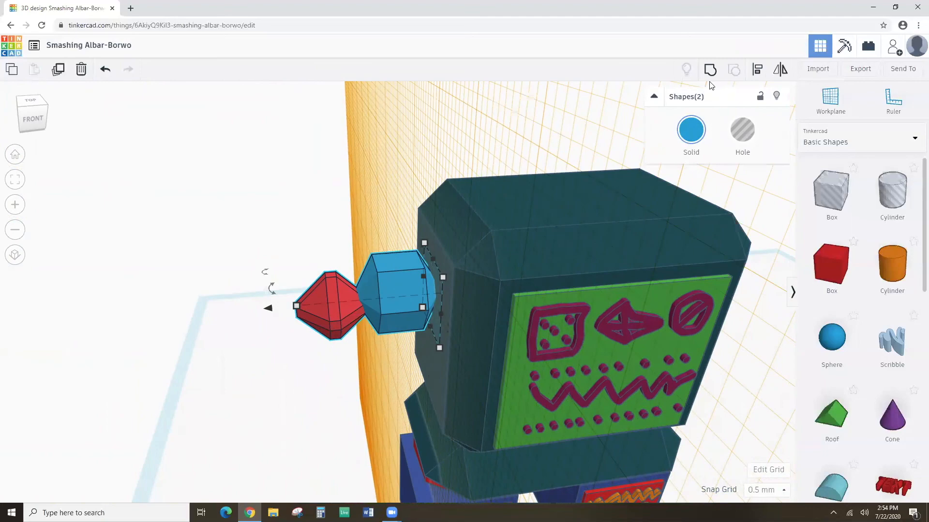
pyautogui.moveTo(365, 322); pyautogui.dragTo(428, 247, button='right')
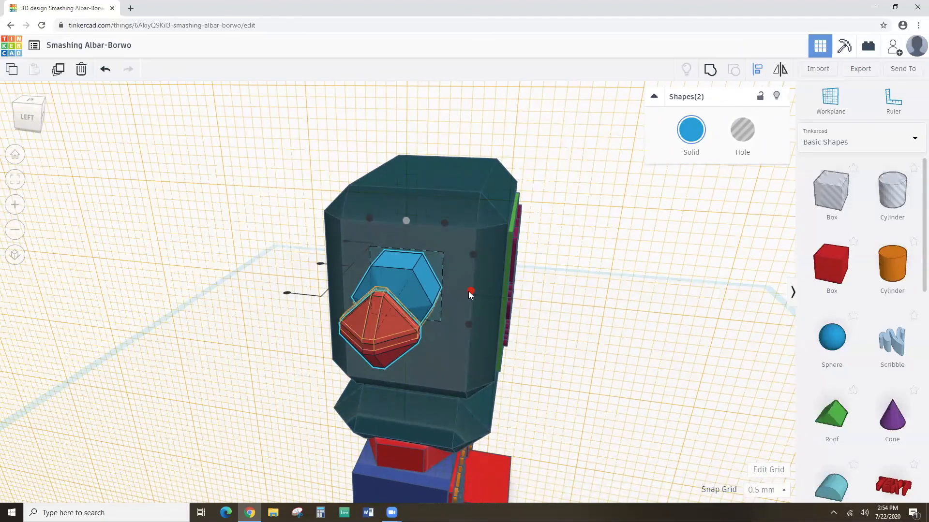
pyautogui.moveTo(479, 306); pyautogui.dragTo(304, 245, button='right')
pyautogui.click(255, 247)
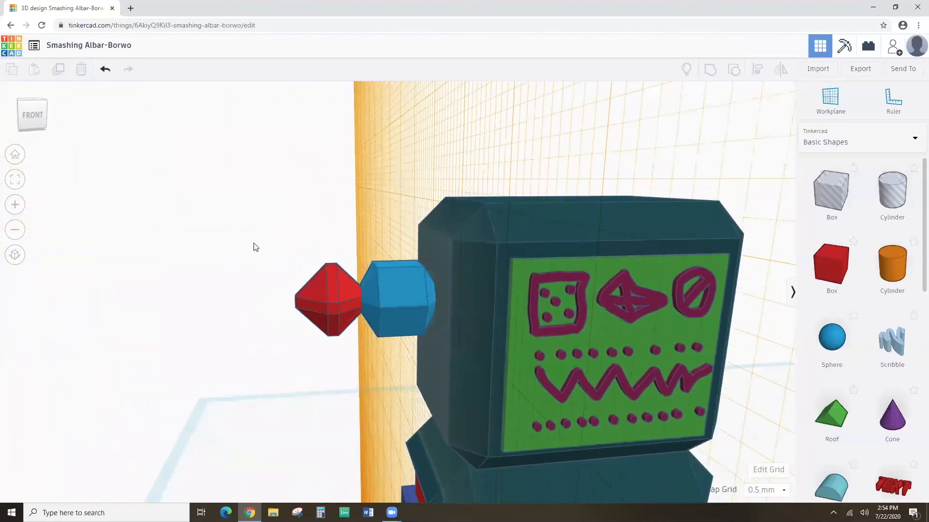
# Duplicate the red gem, test nudging the copy, and undo both nudges.
pyautogui.click(317, 294)
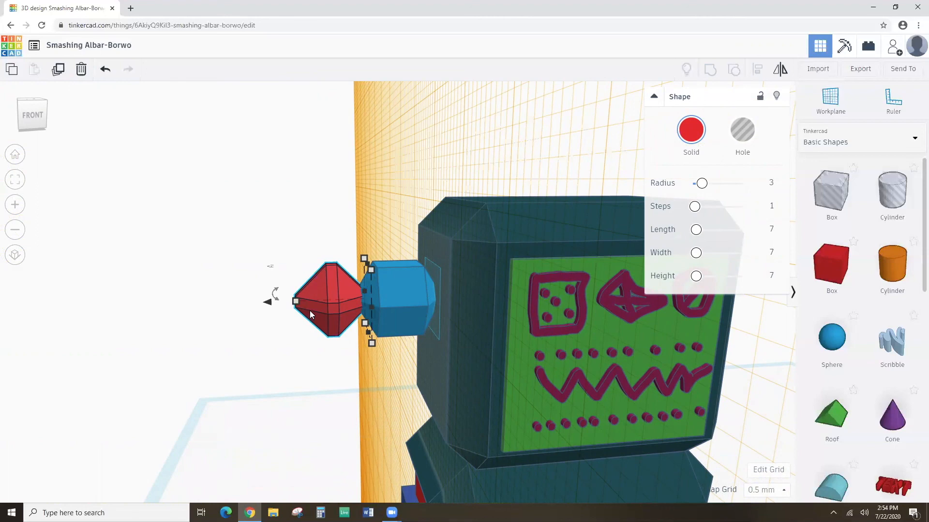
pyautogui.click(58, 71)
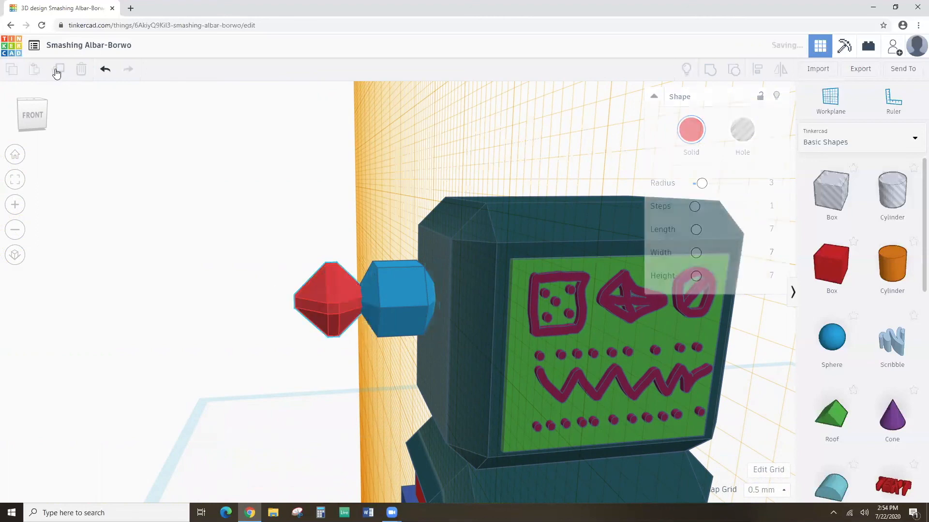
pyautogui.press('Up')
pyautogui.press('Up')
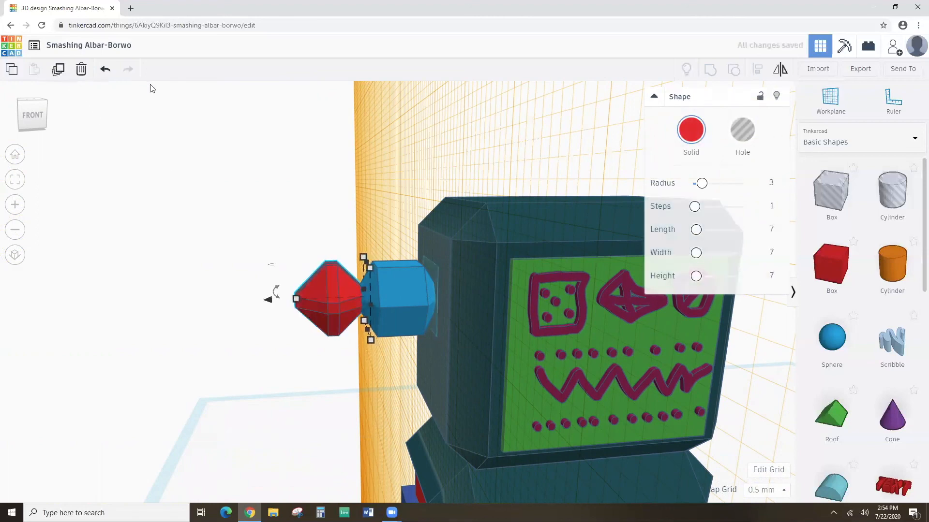
pyautogui.press('Down')
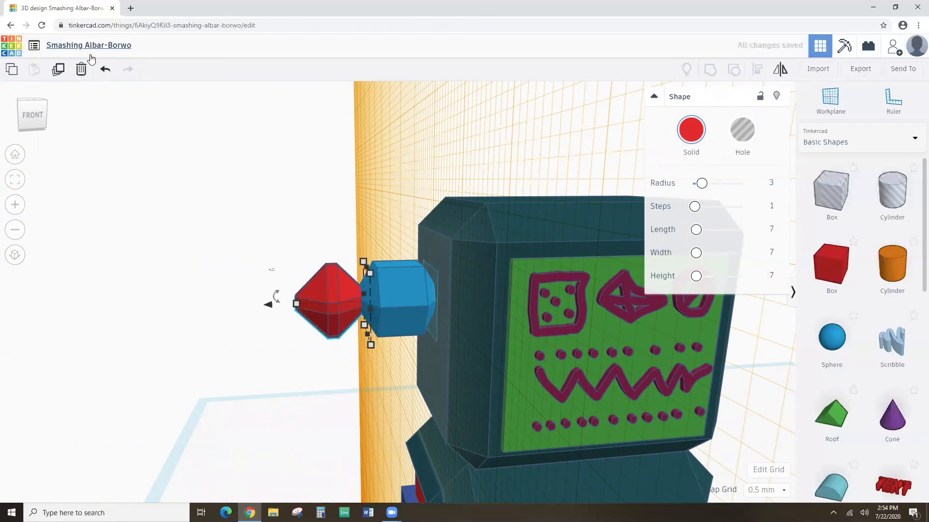
pyautogui.click(103, 70)
pyautogui.click(103, 70)
pyautogui.moveTo(160, 201); pyautogui.dragTo(378, 189, button='right')
pyautogui.moveTo(510, 329); pyautogui.dragTo(267, 304, button='right')
# Duplicate the gem repeatedly, shifting copies left to extend the red arm to five gems.
pyautogui.hotkey('ctrl', 'd')
pyautogui.moveTo(268, 307); pyautogui.dragTo(203, 302)
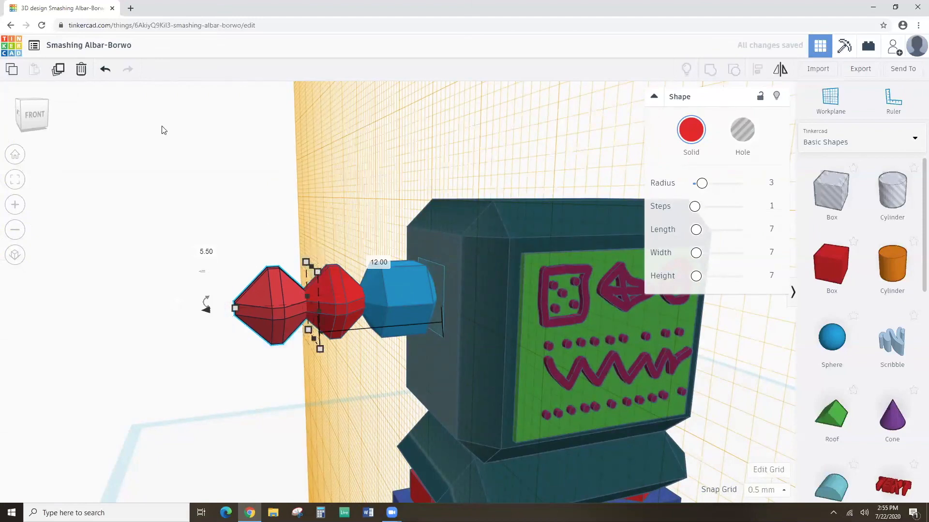
pyautogui.click(58, 69)
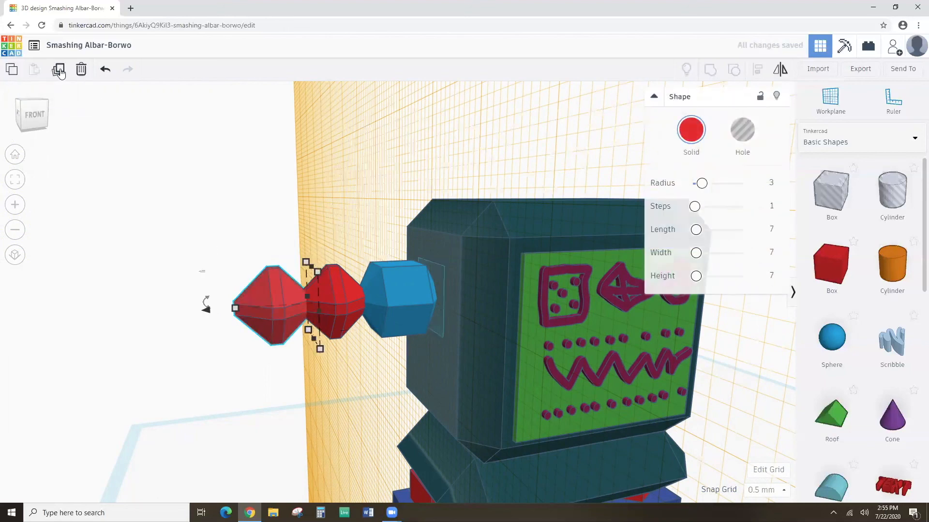
pyautogui.moveTo(202, 313); pyautogui.dragTo(135, 303)
pyautogui.click(59, 70)
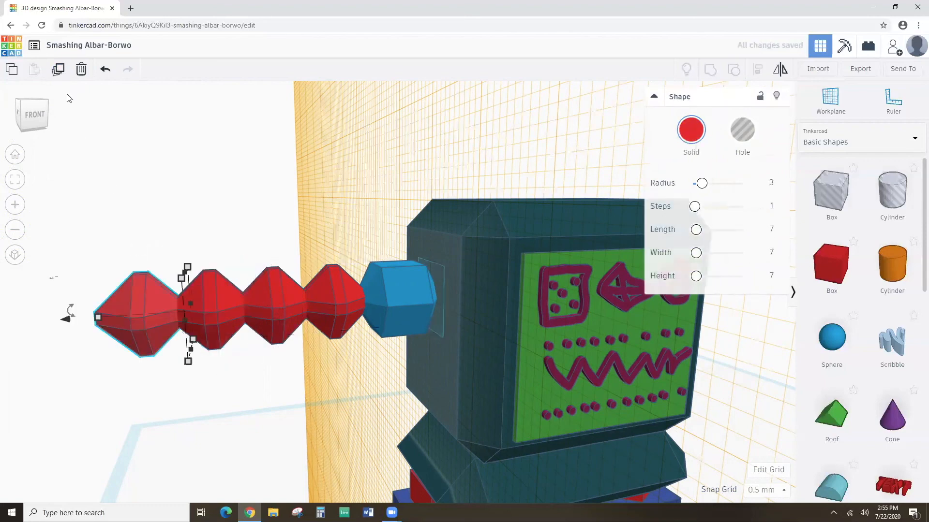
pyautogui.scroll(-2, 235, 232)
pyautogui.moveTo(332, 269); pyautogui.dragTo(259, 191, button='right')
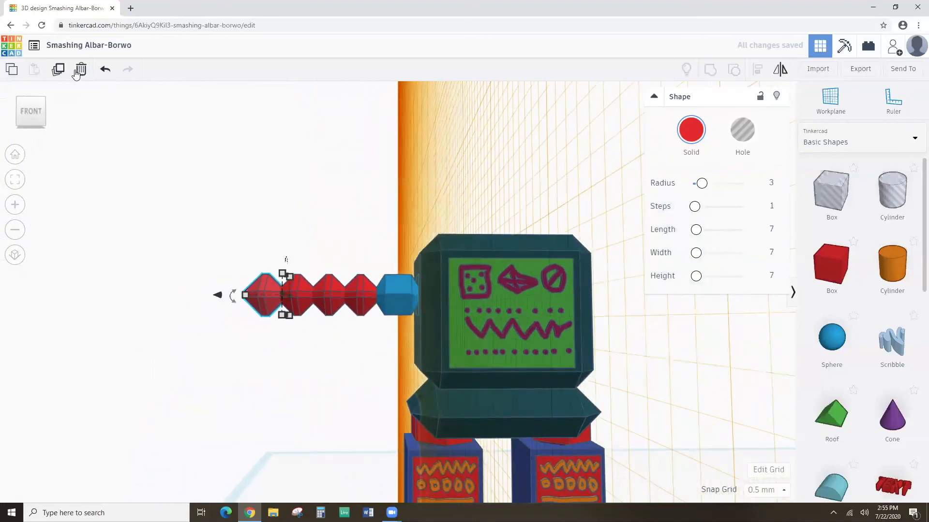
pyautogui.click(58, 71)
pyautogui.moveTo(131, 174); pyautogui.dragTo(186, 196, button='right')
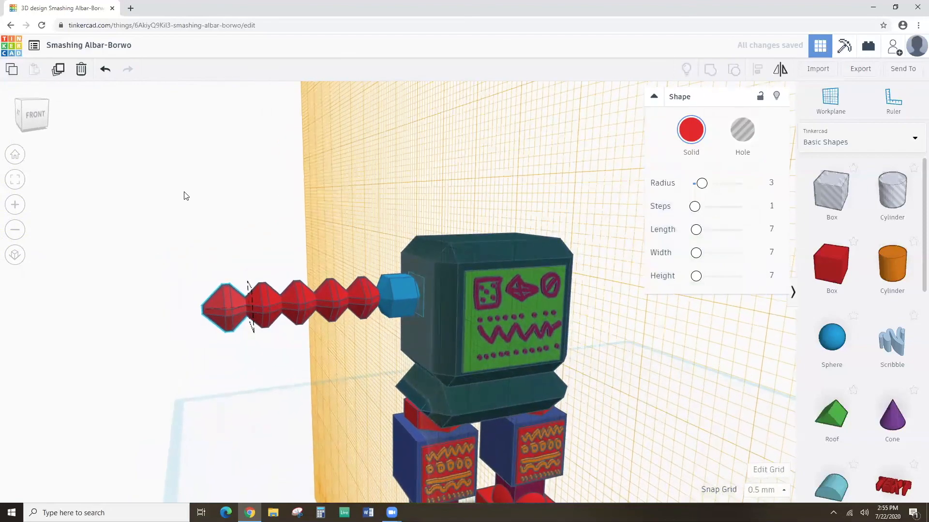
pyautogui.scroll(3, 342, 283)
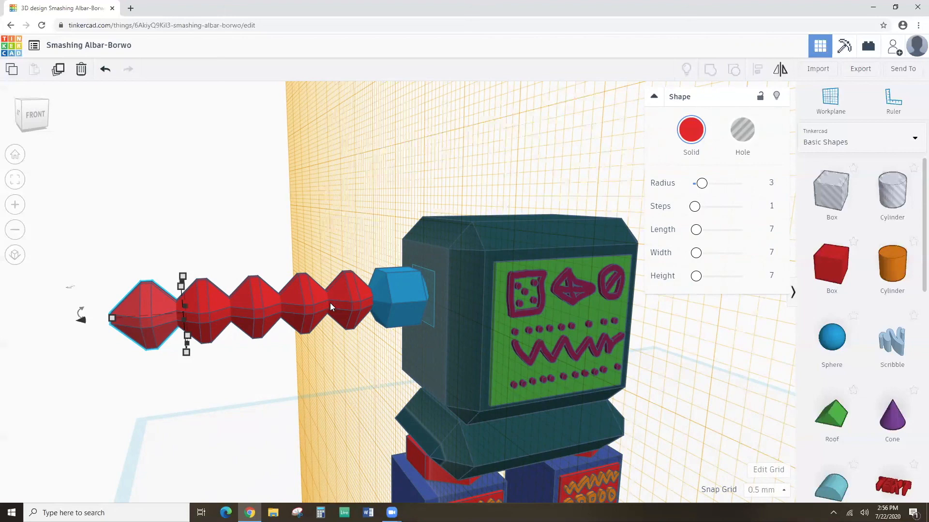
# Add an orange cylinder to the head, then copy it, shorten the copy to 13.50, and slide it out.
pyautogui.moveTo(471, 317); pyautogui.dragTo(639, 309, button='right')
pyautogui.moveTo(890, 263); pyautogui.dragTo(578, 121)
pyautogui.scroll(-5, 613, 216)
pyautogui.moveTo(616, 214); pyautogui.dragTo(422, 212, button='right')
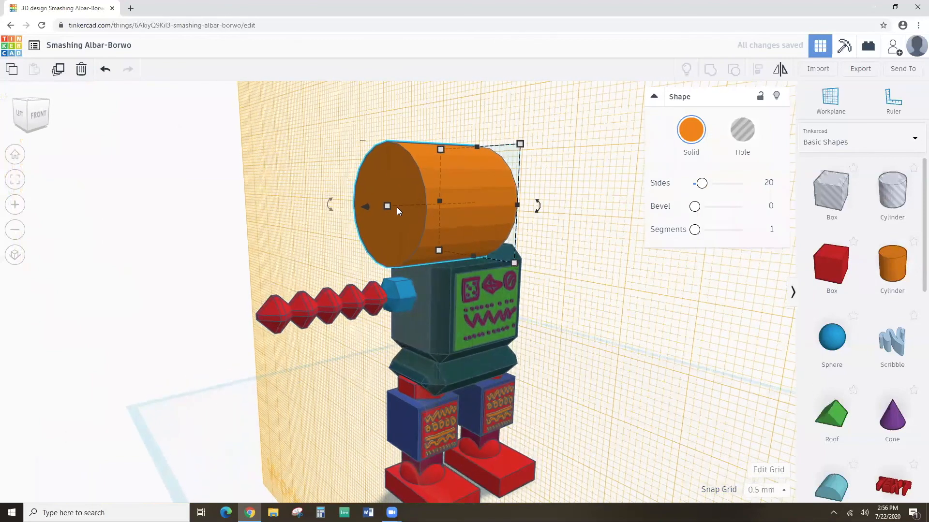
pyautogui.click(57, 71)
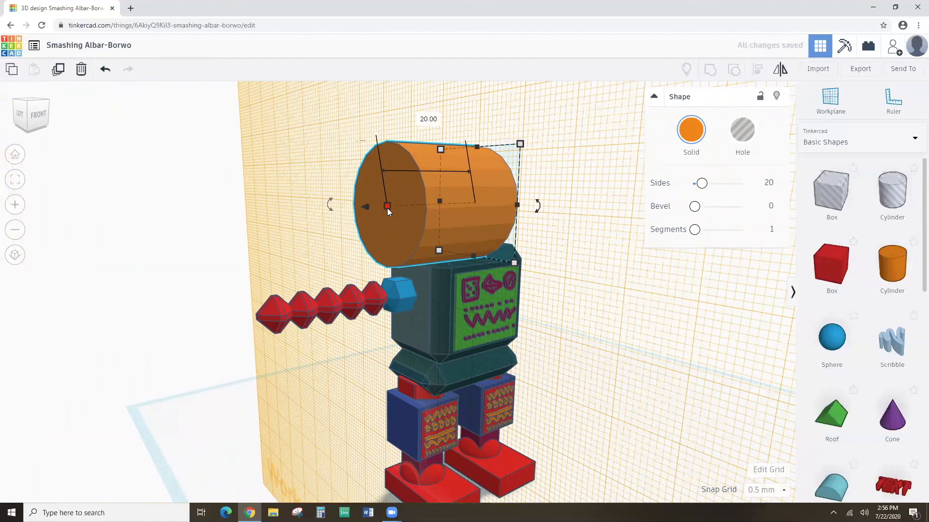
pyautogui.moveTo(387, 207); pyautogui.dragTo(419, 200)
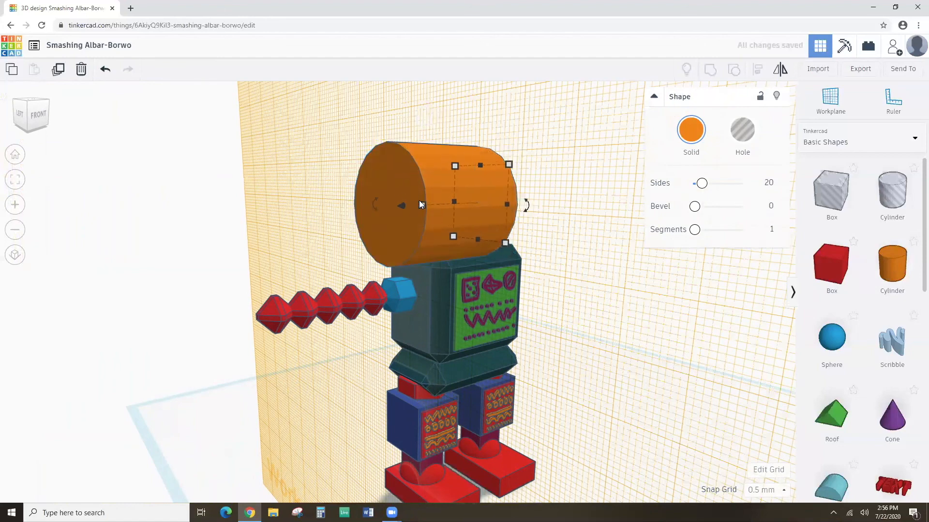
pyautogui.press('Right')
pyautogui.press('Right')
pyautogui.press('Right')
pyautogui.press('Right')
pyautogui.press('Right')
pyautogui.press('Right')
pyautogui.press('Right')
pyautogui.press('Right')
pyautogui.press('Right')
pyautogui.press('Right')
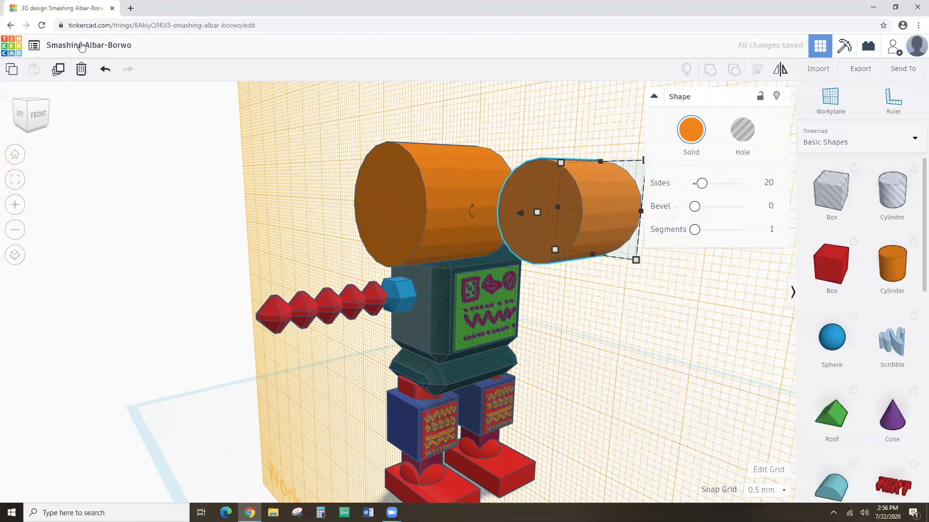
# Repeat the duplicate to add progressively smaller cylinders, then undo the latest ones.
pyautogui.click(58, 72)
pyautogui.scroll(-3, 238, 155)
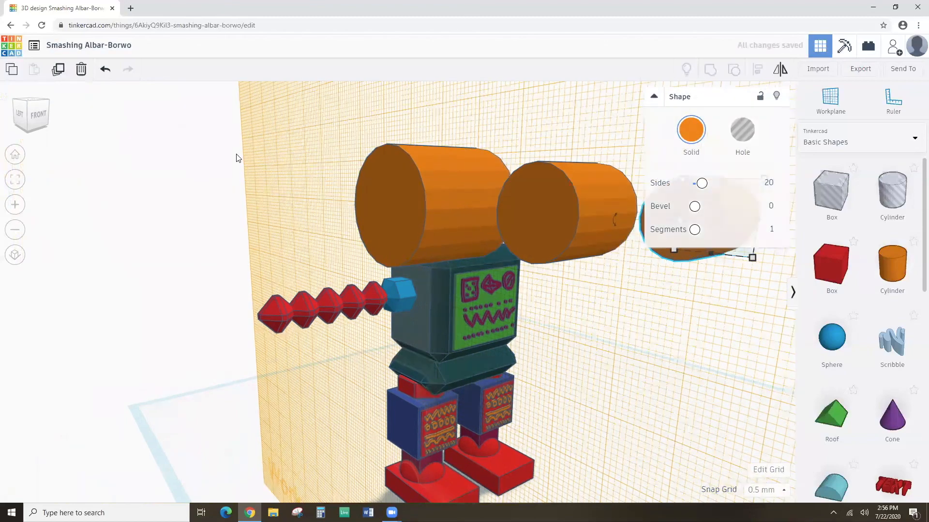
pyautogui.moveTo(516, 250); pyautogui.dragTo(513, 251)
pyautogui.click(63, 71)
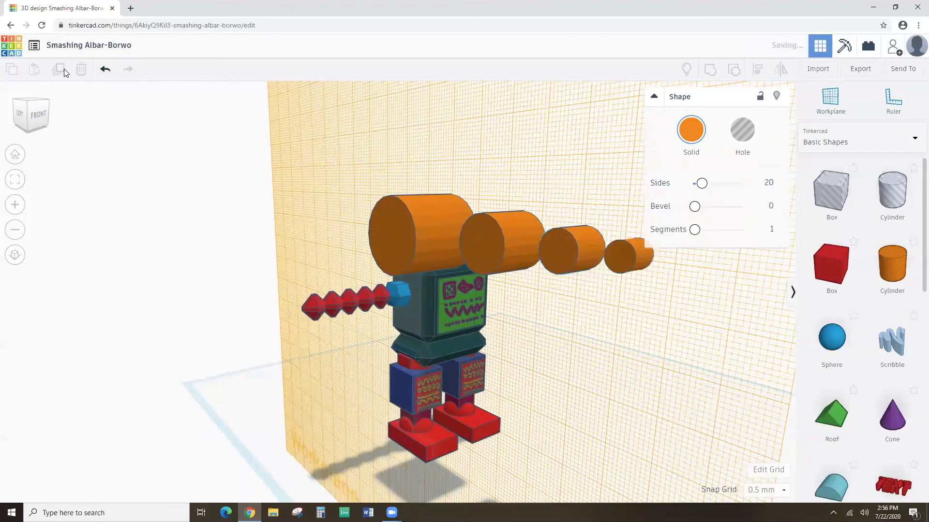
pyautogui.click(64, 70)
pyautogui.click(63, 71)
pyautogui.click(63, 70)
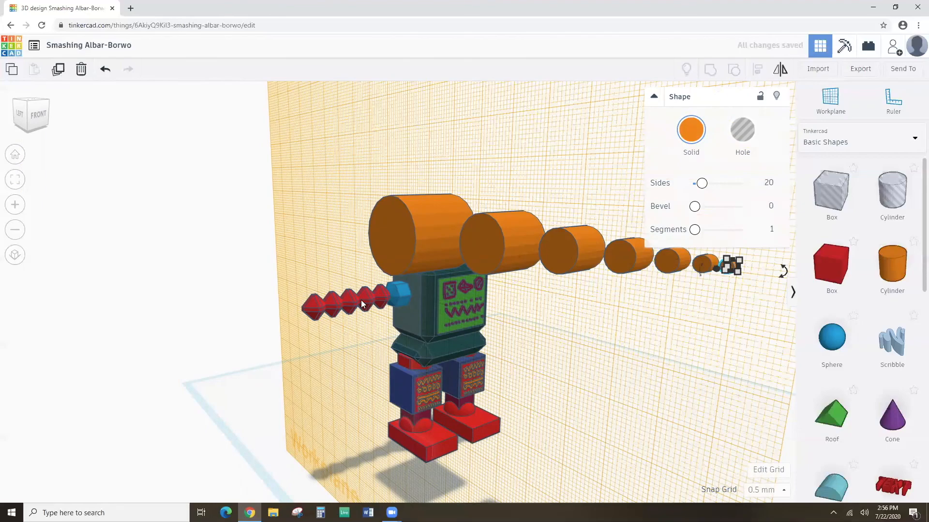
pyautogui.moveTo(415, 334); pyautogui.dragTo(468, 218, button='right')
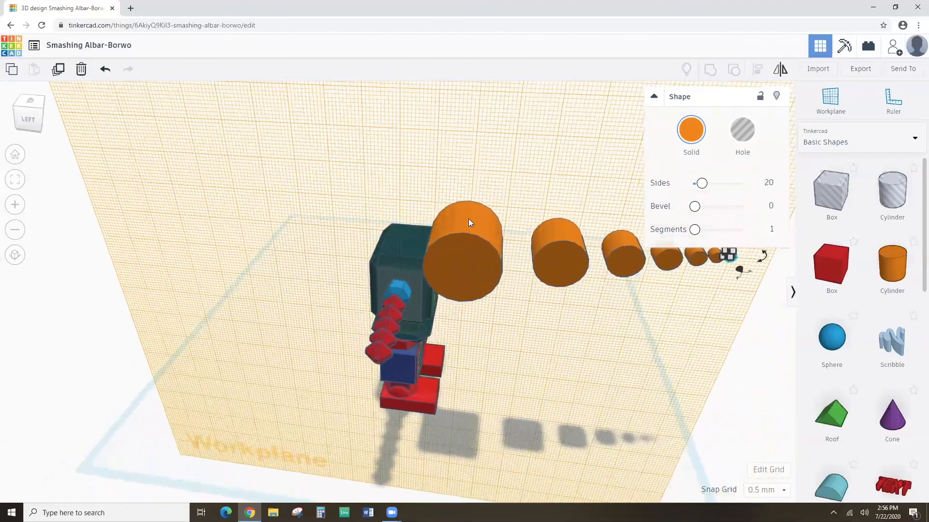
pyautogui.click(103, 70)
# Undo the remaining orange cylinders, the large one included, and return to a front view of the arm.
pyautogui.click(100, 71)
pyautogui.click(100, 70)
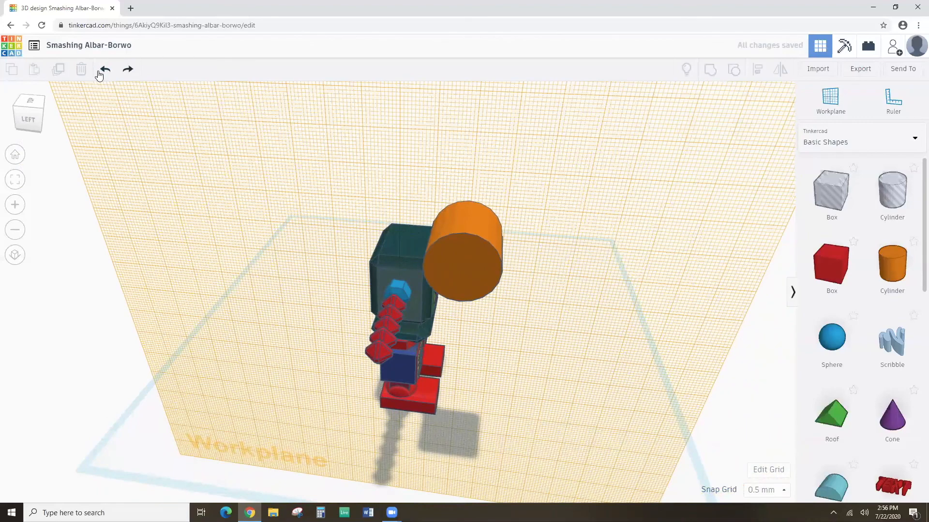
pyautogui.click(105, 70)
pyautogui.moveTo(315, 250); pyautogui.dragTo(309, 320, button='right')
pyautogui.scroll(5, 310, 319)
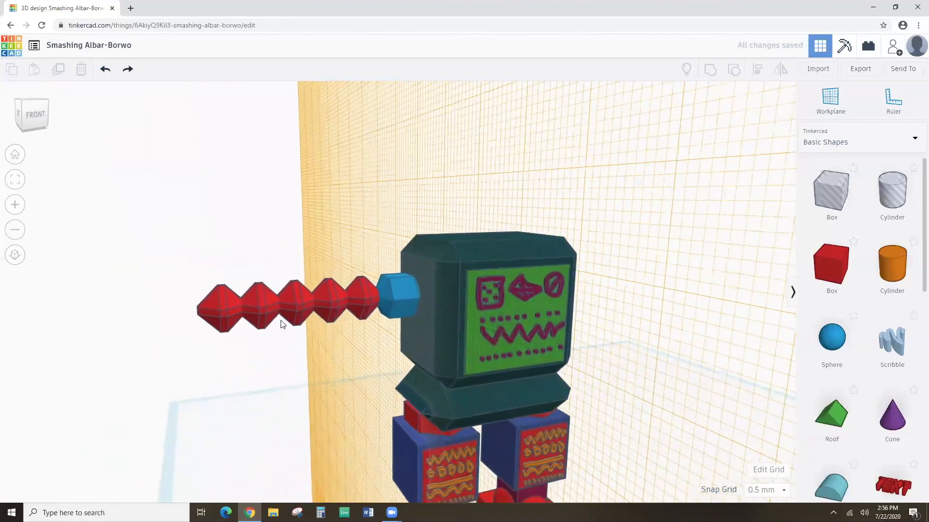
pyautogui.moveTo(253, 315); pyautogui.dragTo(242, 332, button='right')
pyautogui.scroll(3, 242, 331)
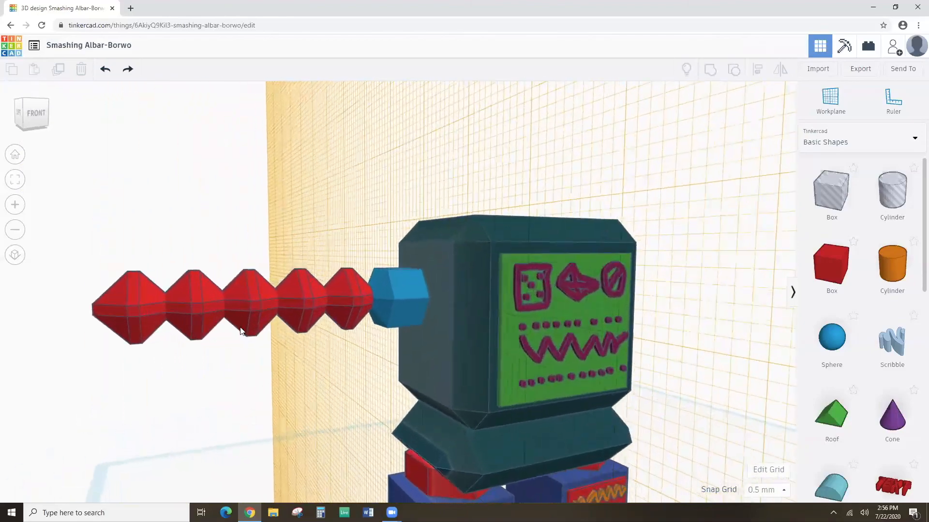
pyautogui.click(189, 298)
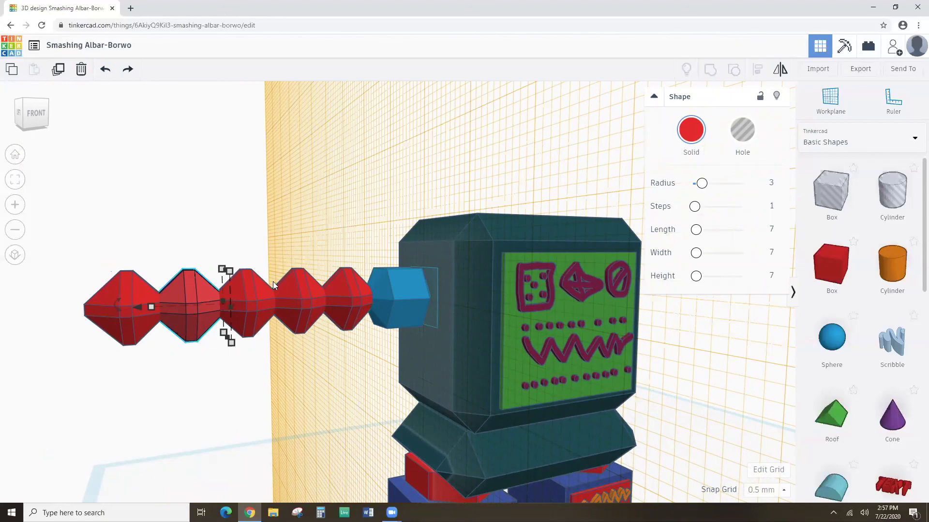
pyautogui.moveTo(341, 267); pyautogui.dragTo(353, 287, button='right')
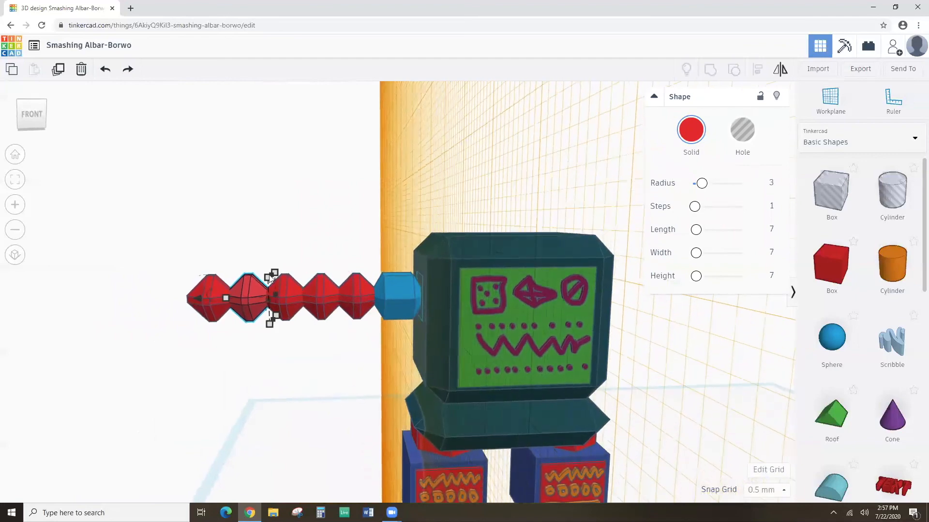
pyautogui.moveTo(206, 256); pyautogui.dragTo(274, 255, button='right')
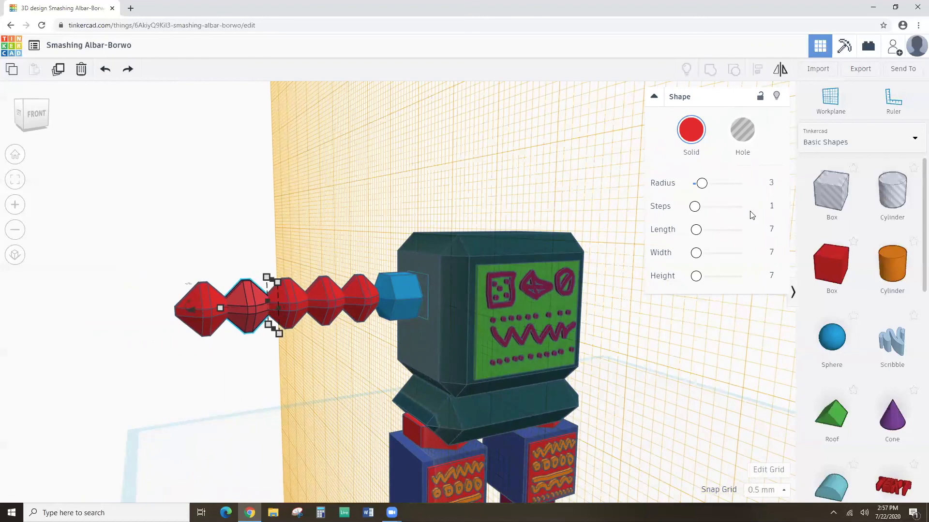
pyautogui.click(326, 259)
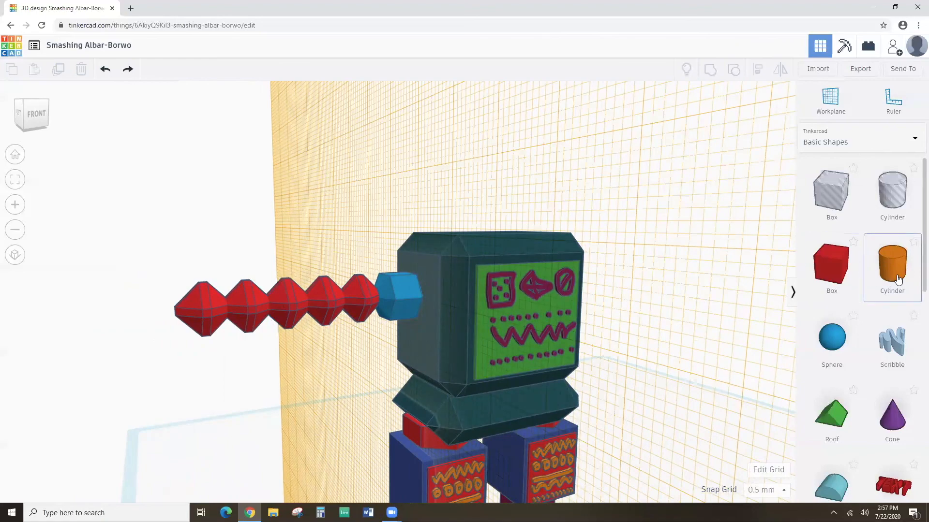
# Set a workplane on the arm tip's face and drop an orange cylinder there.
pyautogui.moveTo(506, 269); pyautogui.dragTo(543, 278, button='right')
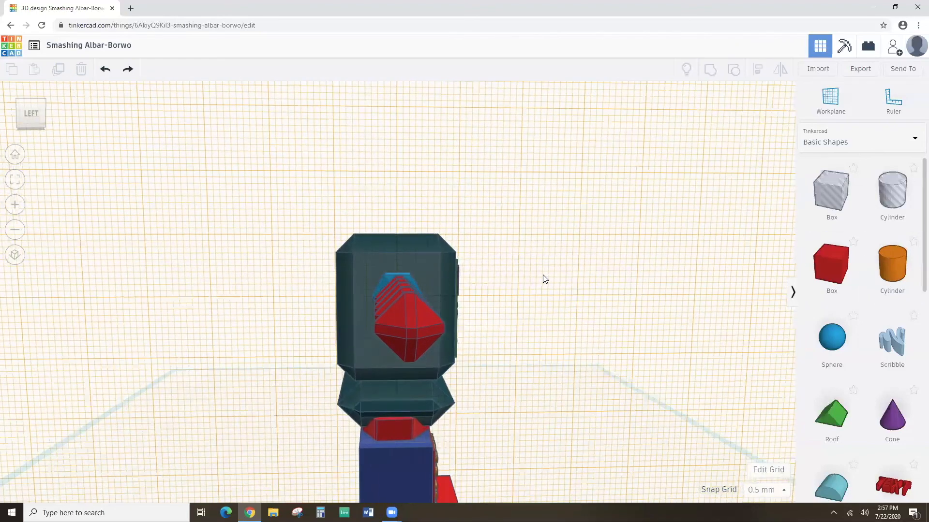
pyautogui.click(830, 98)
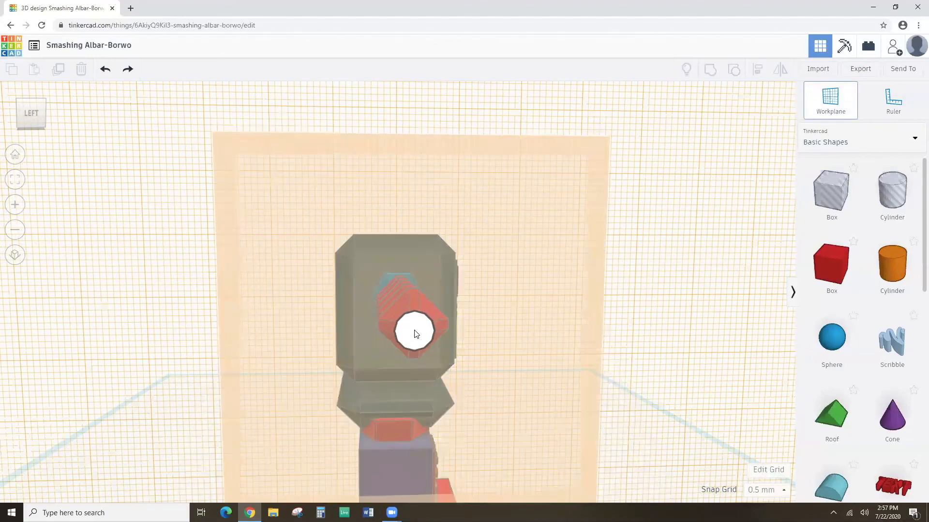
pyautogui.click(414, 332)
pyautogui.moveTo(449, 332); pyautogui.dragTo(323, 334, button='right')
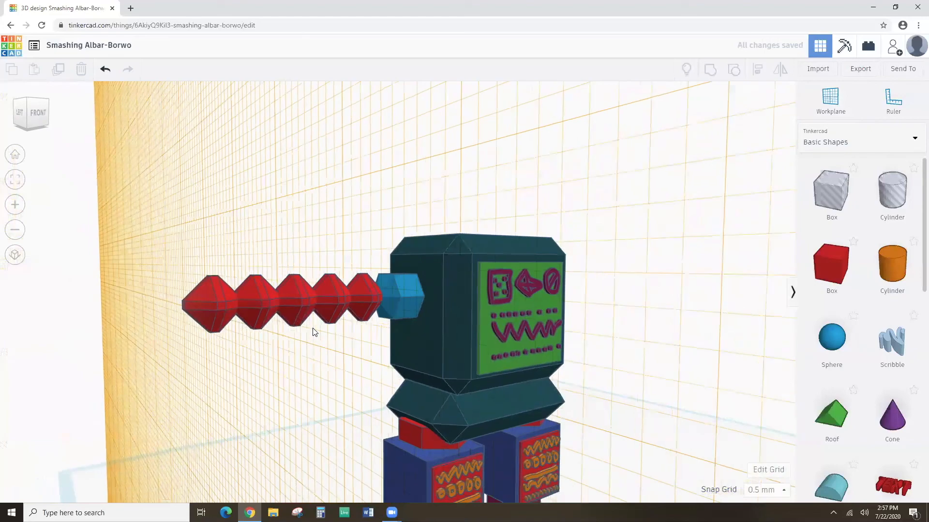
pyautogui.moveTo(903, 275); pyautogui.dragTo(235, 301)
pyautogui.moveTo(235, 300); pyautogui.dragTo(371, 287, button='right')
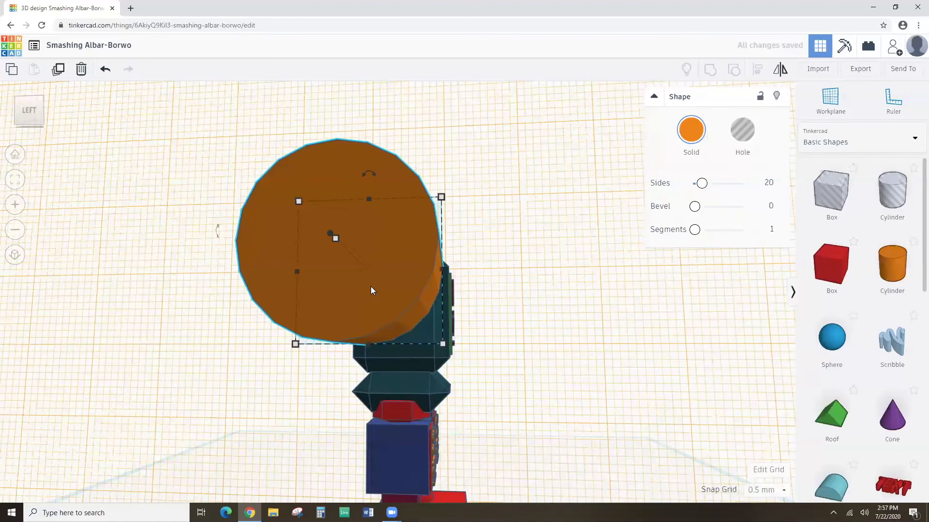
pyautogui.moveTo(413, 275); pyautogui.dragTo(251, 307, button='right')
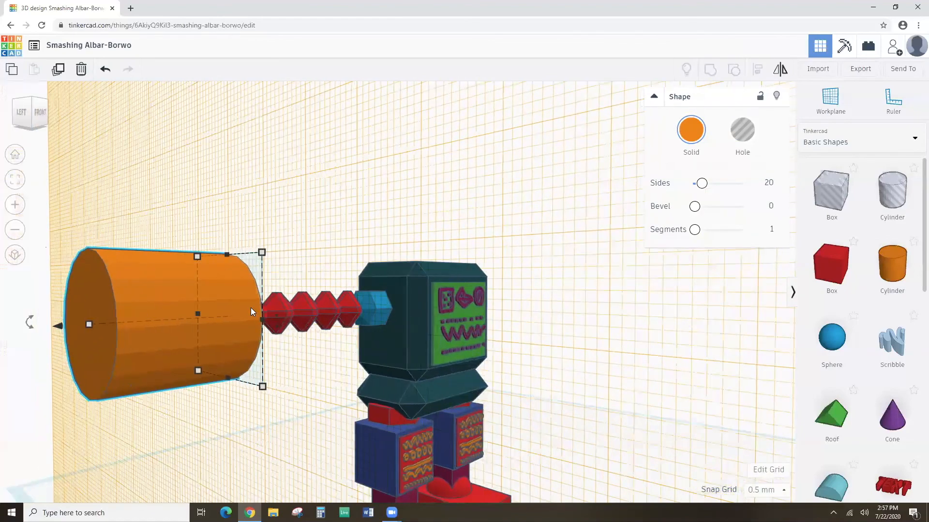
# Flatten the cylinder to 2.00 thick and resize it to 5.62 across.
pyautogui.moveTo(89, 323); pyautogui.dragTo(181, 330)
pyautogui.moveTo(265, 365); pyautogui.dragTo(306, 381, button='right')
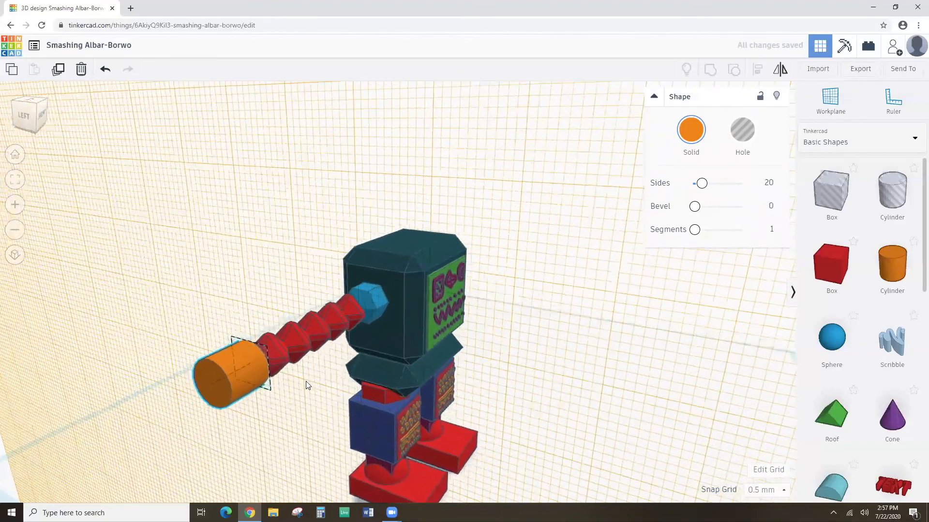
pyautogui.moveTo(214, 378); pyautogui.dragTo(248, 371)
pyautogui.moveTo(264, 393)
pyautogui.mouseDown(button='right')
pyautogui.moveTo(196, 387)
pyautogui.moveTo(180, 374)
pyautogui.moveTo(321, 388)
pyautogui.moveTo(222, 380)
pyautogui.moveTo(139, 393)
pyautogui.moveTo(275, 387)
pyautogui.mouseUp(button='right')
pyautogui.moveTo(320, 349); pyautogui.dragTo(325, 349)
pyautogui.moveTo(258, 372); pyautogui.dragTo(254, 331, button='right')
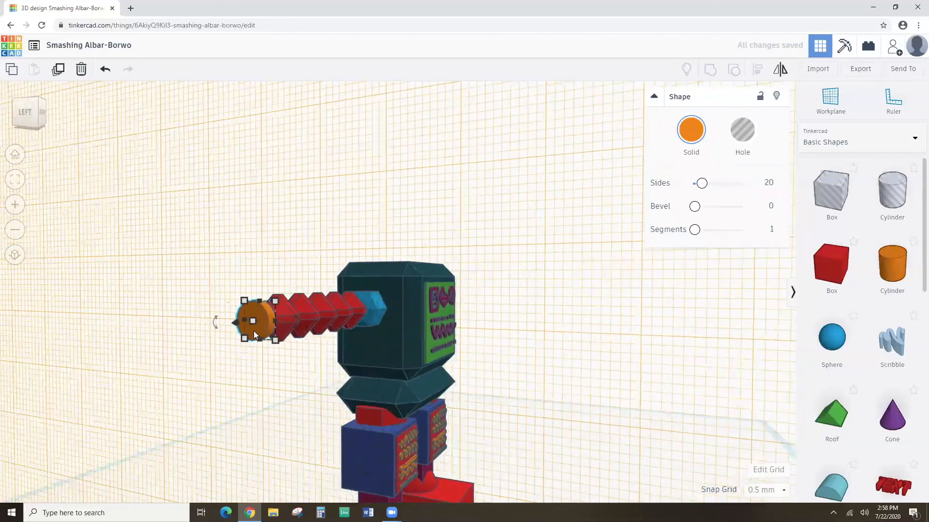
pyautogui.click(244, 301)
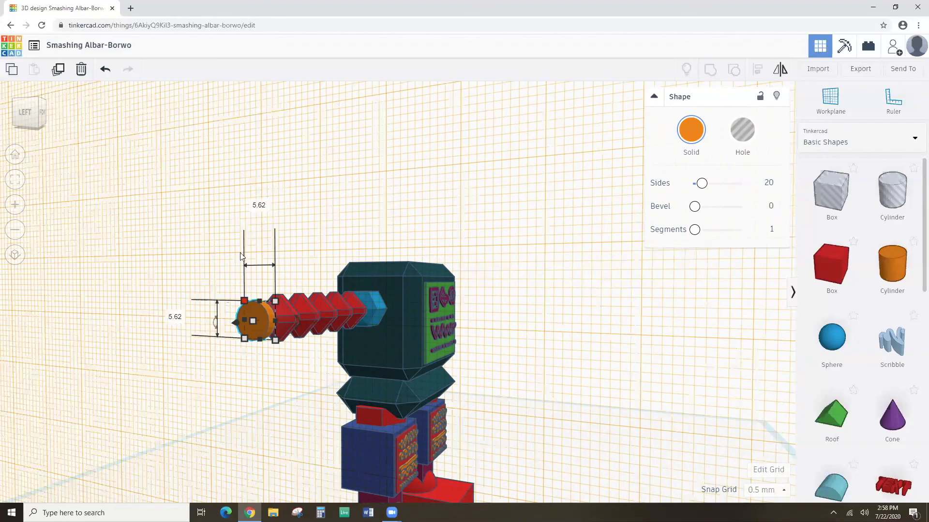
pyautogui.moveTo(266, 353); pyautogui.dragTo(316, 356, button='right')
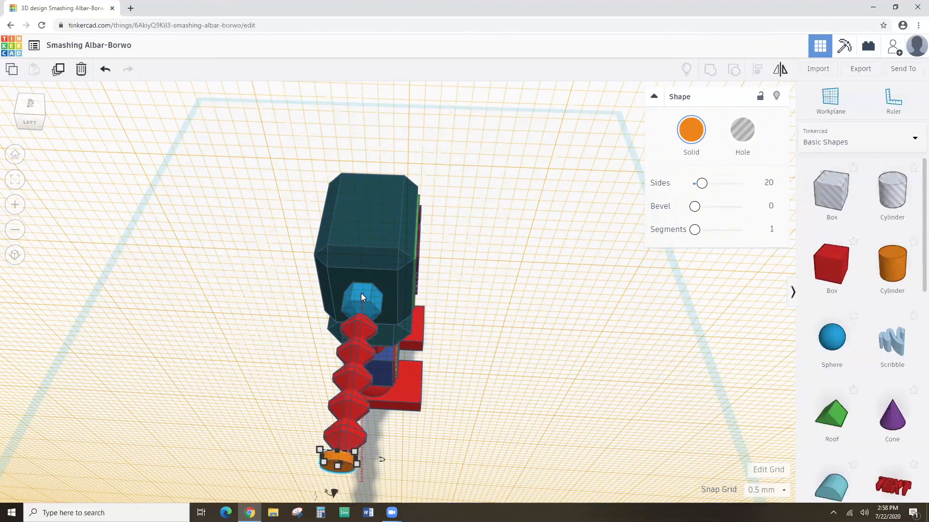
# Select the arm's seven pieces, centre-align them on one line, then select the orange disc.
pyautogui.hotkey('ctrl', 'a')
pyautogui.moveTo(432, 338); pyautogui.dragTo(180, 306, button='right')
pyautogui.click(408, 253)
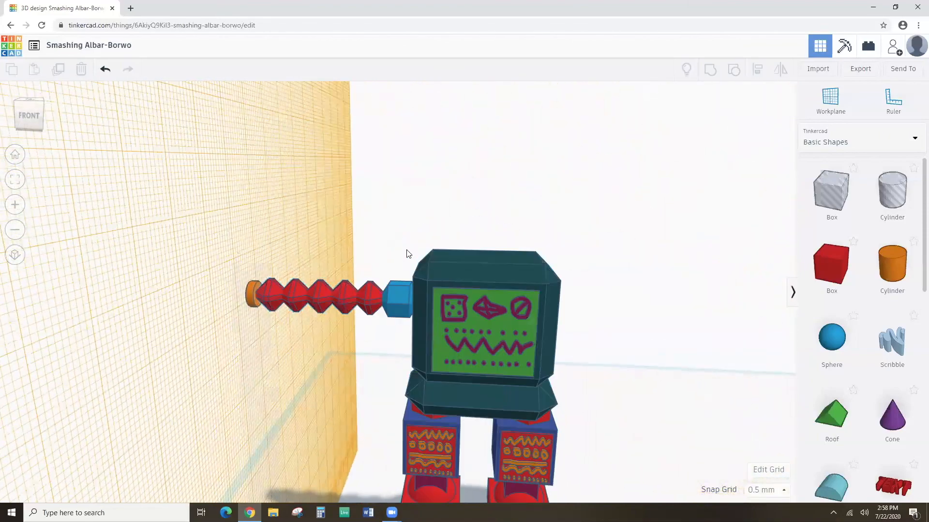
pyautogui.moveTo(394, 292); pyautogui.dragTo(222, 318)
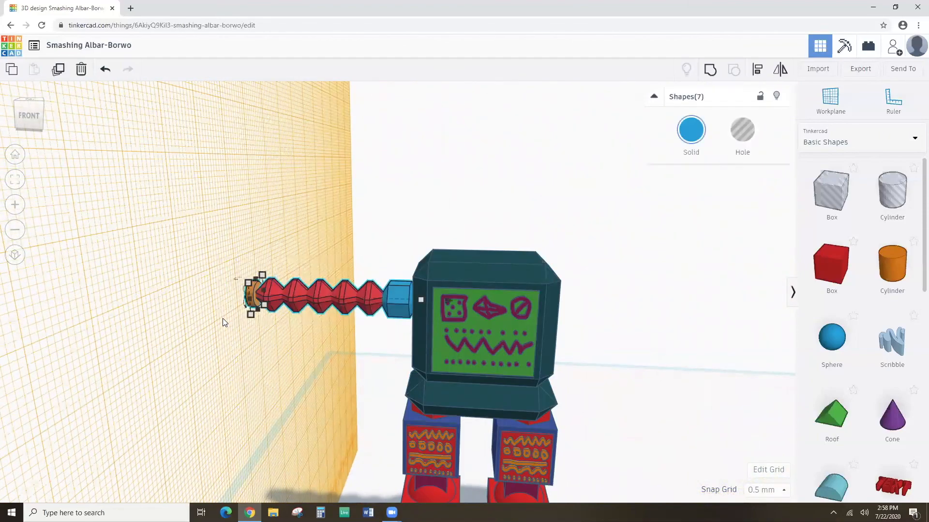
pyautogui.click(750, 75)
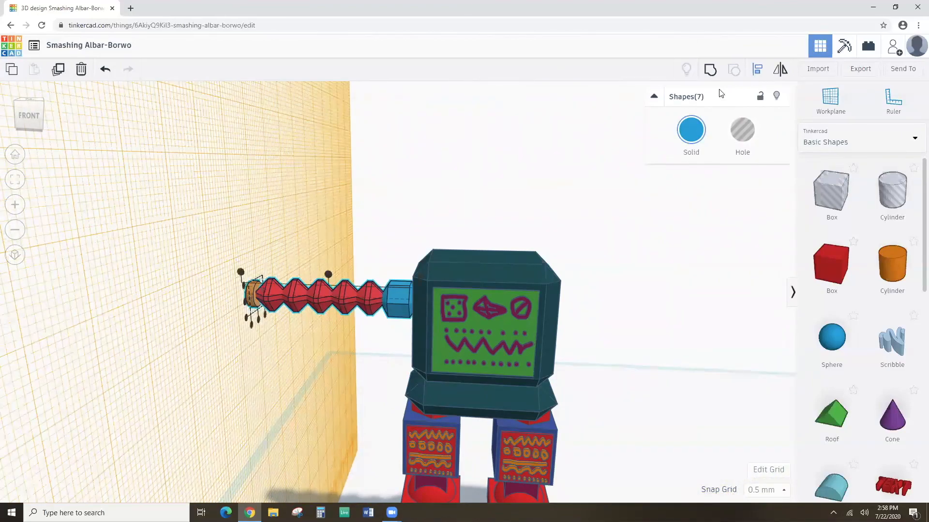
pyautogui.moveTo(312, 223); pyautogui.dragTo(427, 316, button='right')
pyautogui.click(324, 326)
pyautogui.moveTo(434, 325); pyautogui.dragTo(394, 304, button='right')
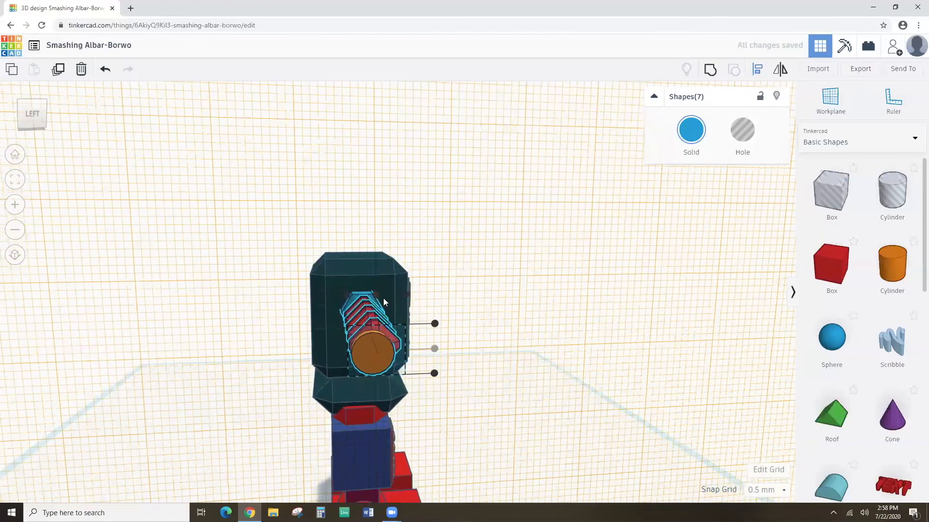
pyautogui.moveTo(490, 334); pyautogui.dragTo(322, 309, button='right')
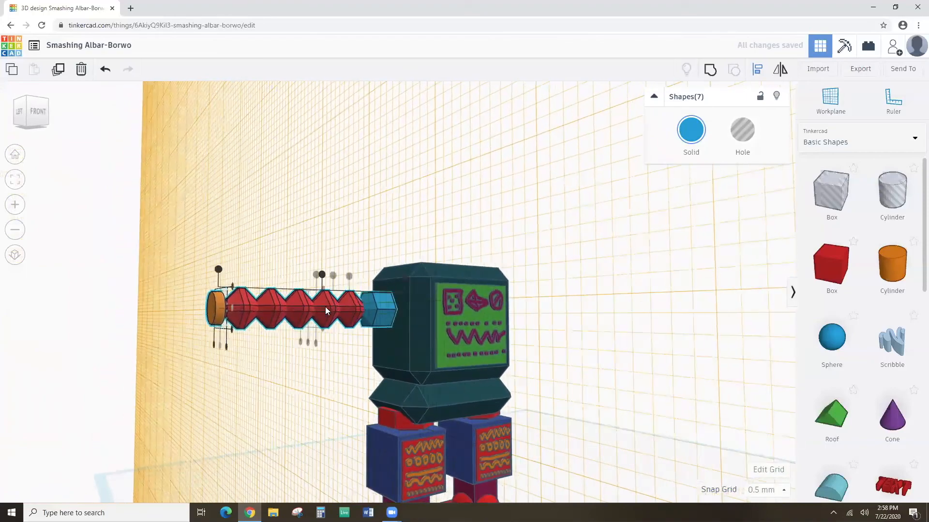
pyautogui.click(259, 242)
pyautogui.moveTo(296, 253); pyautogui.dragTo(350, 326, button='right')
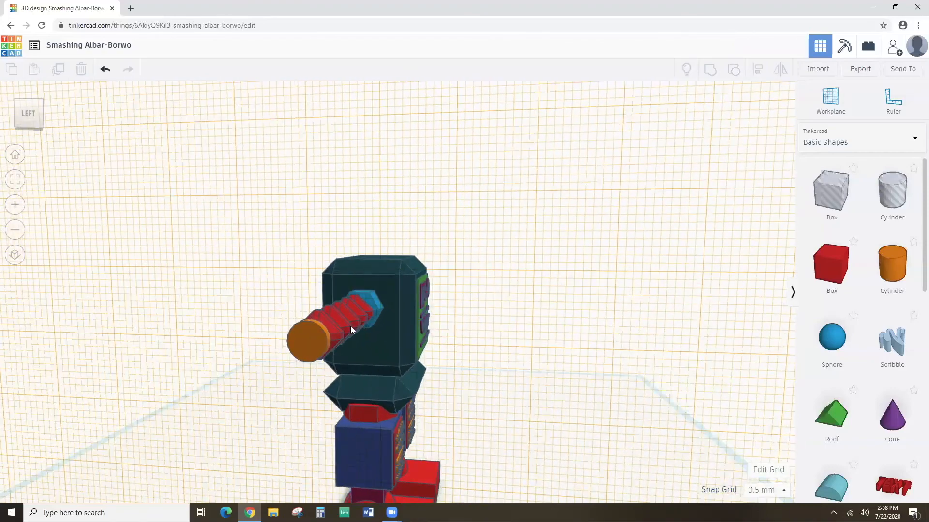
pyautogui.click(311, 344)
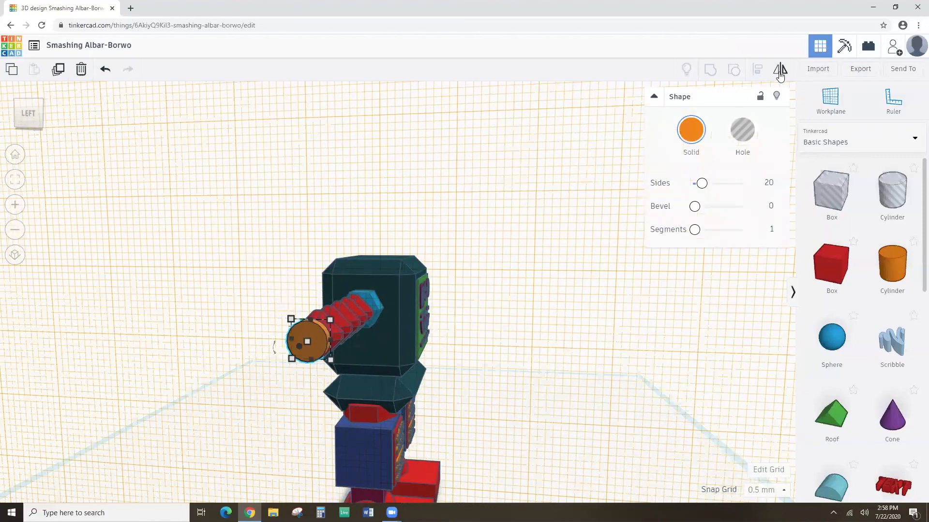
# Place a workplane on the orange cylinder's flat end face.
pyautogui.click(827, 99)
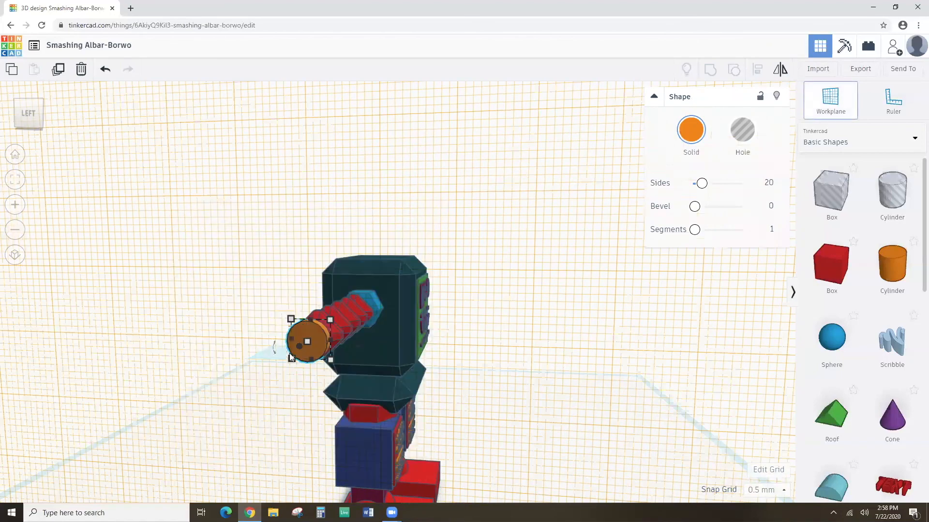
pyautogui.click(308, 342)
pyautogui.scroll(3, 308, 343)
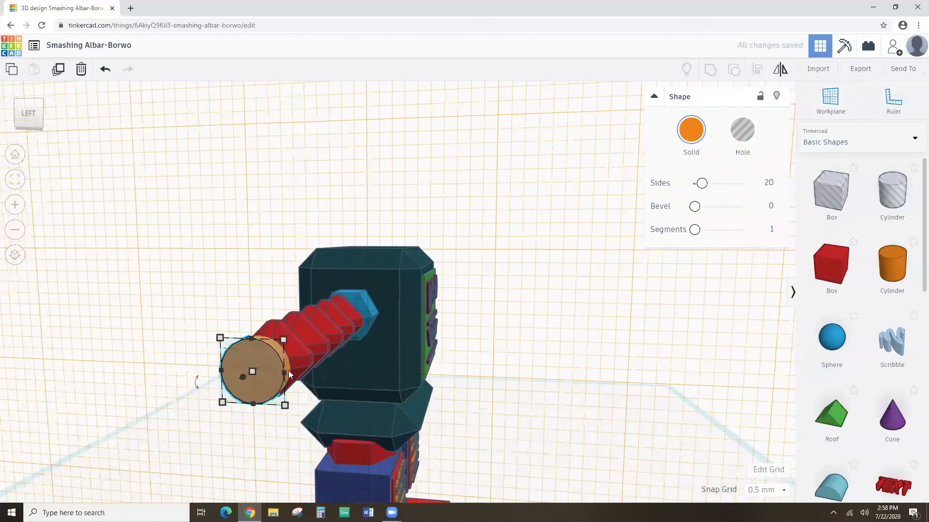
pyautogui.click(16, 187)
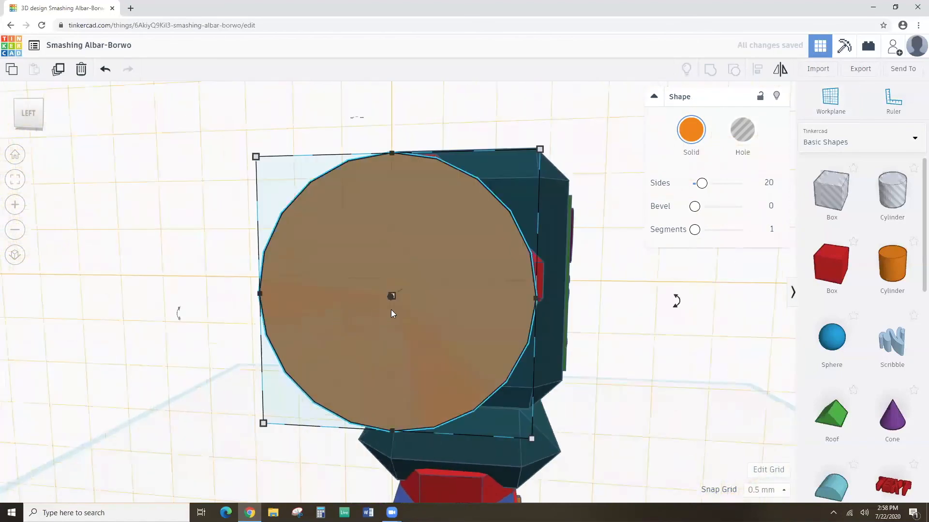
pyautogui.moveTo(421, 315); pyautogui.dragTo(253, 296, button='right')
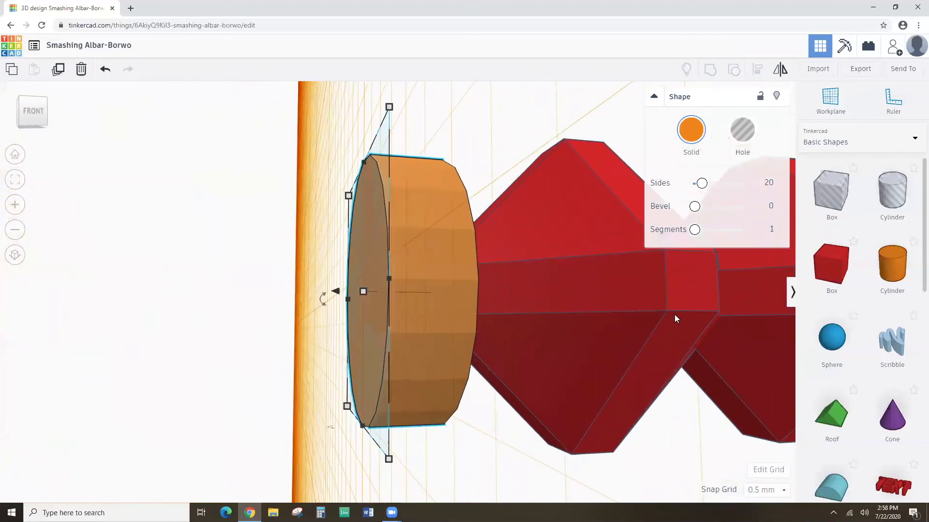
pyautogui.scroll(-2, 691, 317)
pyautogui.scroll(-3, 837, 348)
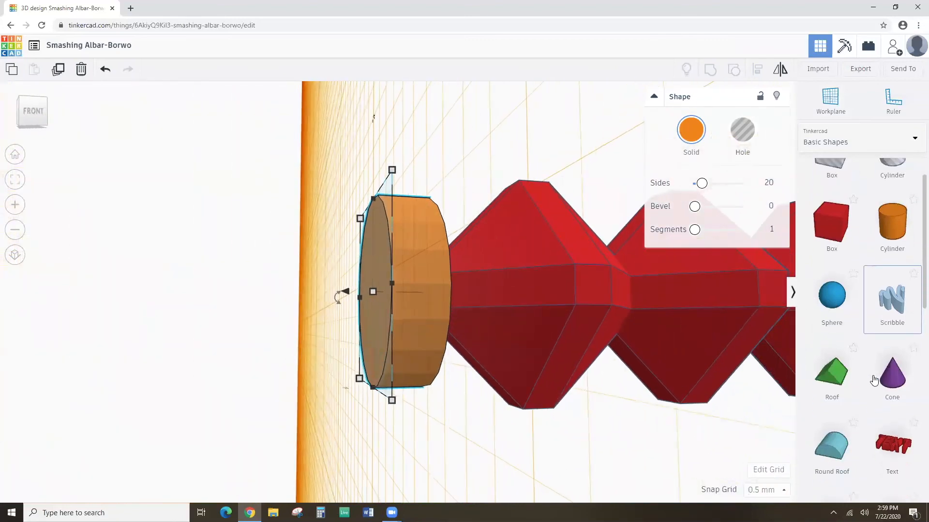
# Drop a large blue wedge onto the new workplane beside the cylinder.
pyautogui.moveTo(839, 423); pyautogui.dragTo(388, 273)
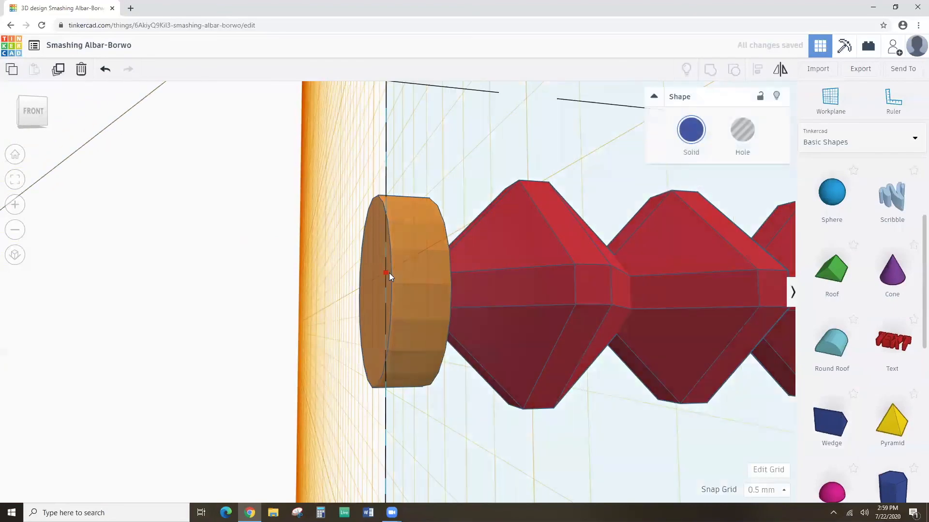
pyautogui.scroll(-4, 389, 273)
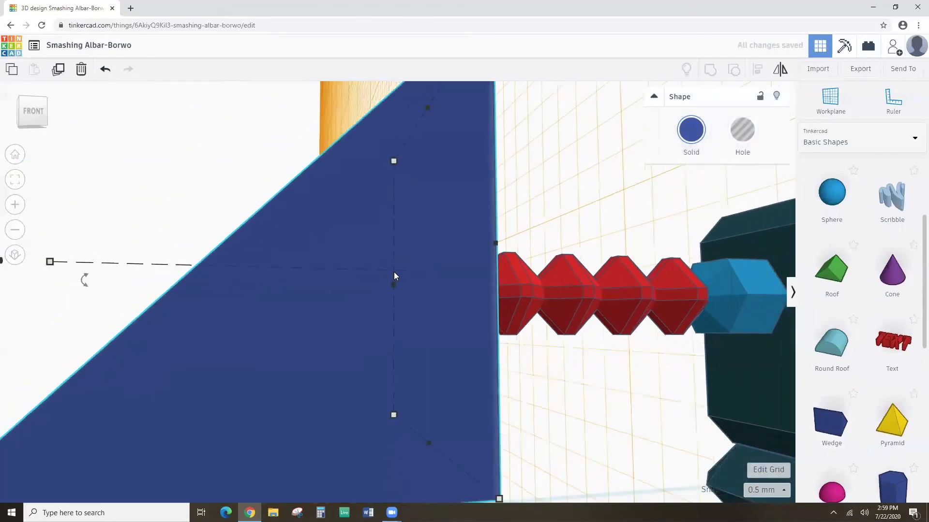
pyautogui.scroll(-3, 393, 274)
pyautogui.moveTo(410, 268); pyautogui.dragTo(596, 343, button='right')
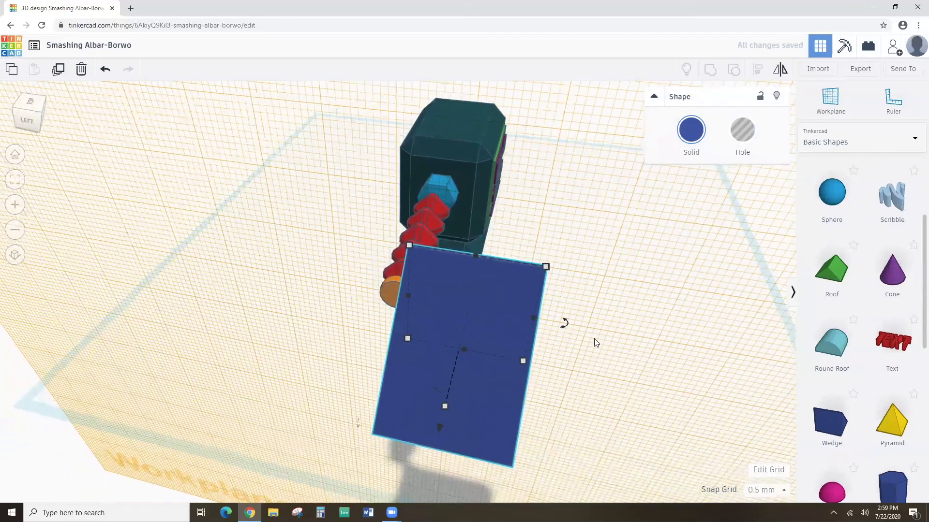
# Shrink the blue wedge drastically and move it onto the orange cylinder.
pyautogui.moveTo(445, 406); pyautogui.dragTo(489, 324)
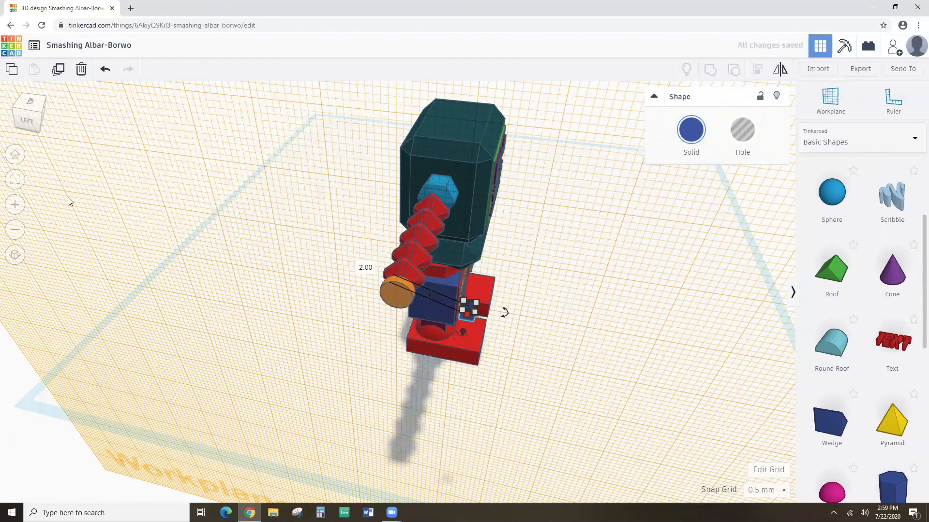
pyautogui.click(11, 180)
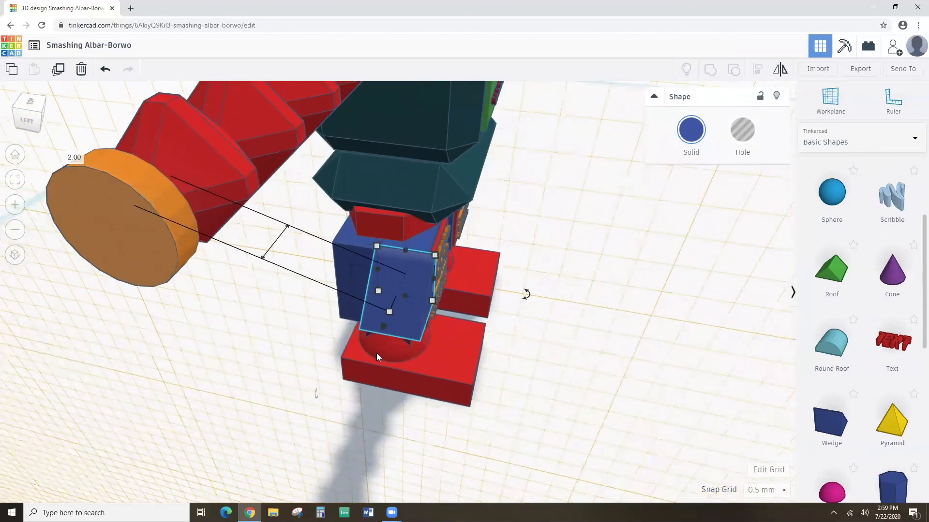
pyautogui.moveTo(410, 307); pyautogui.dragTo(126, 280)
pyautogui.scroll(-3, 126, 280)
pyautogui.moveTo(144, 273); pyautogui.dragTo(48, 222, button='right')
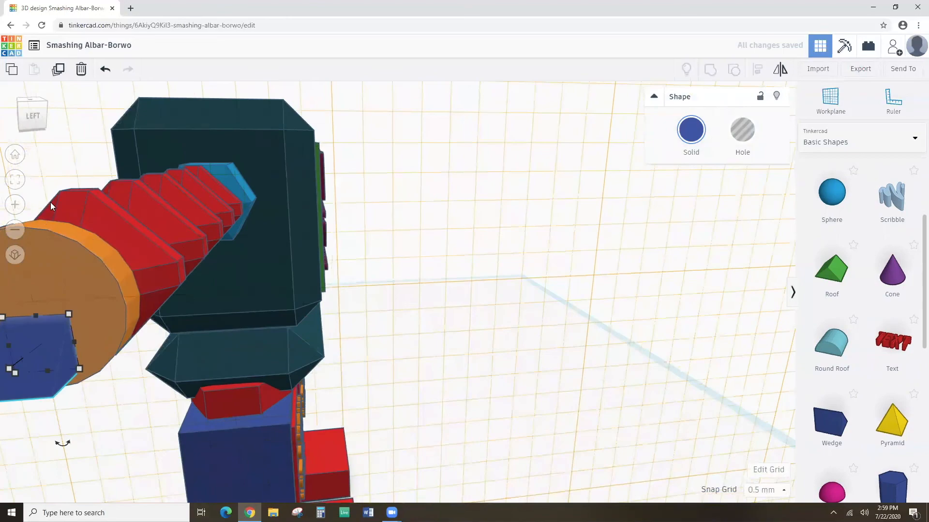
pyautogui.click(15, 180)
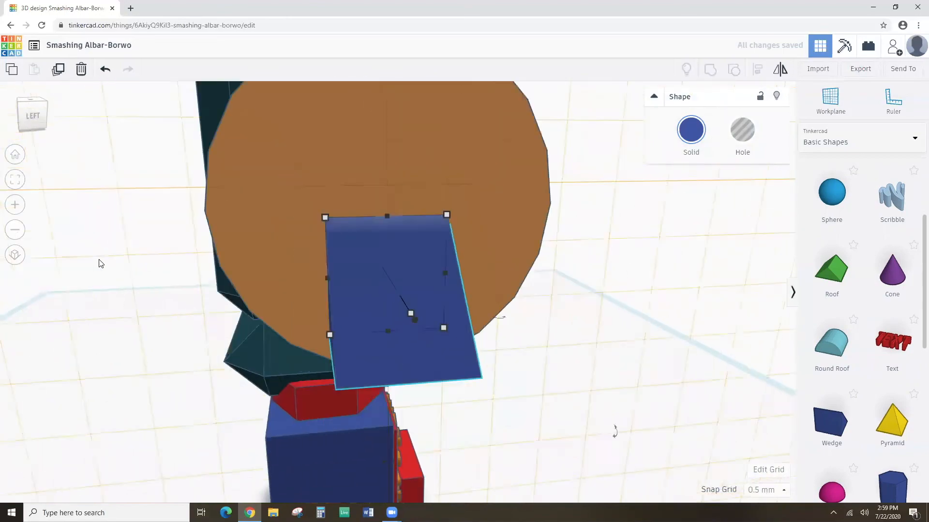
pyautogui.scroll(-3, 177, 272)
pyautogui.moveTo(164, 337); pyautogui.dragTo(329, 296, button='right')
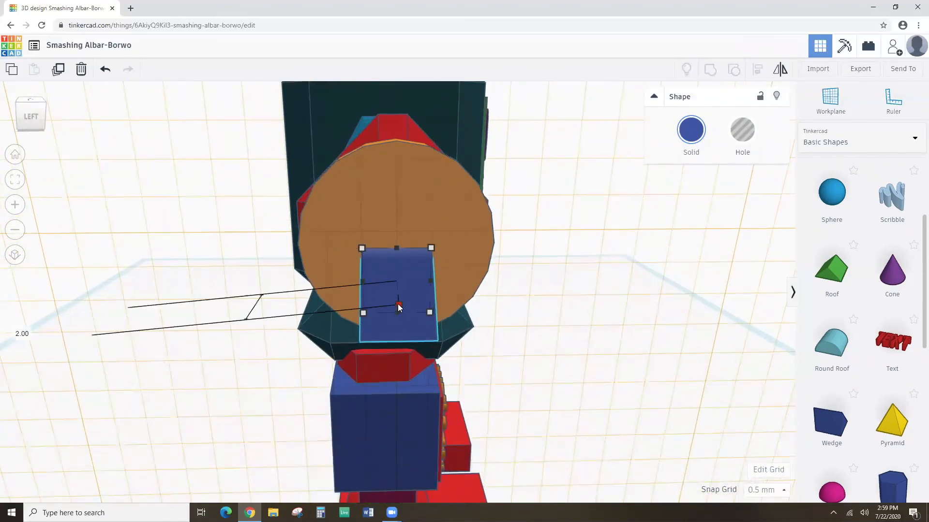
# Narrow the wedge from 2.00 to 1.50, nudge it down, and duplicate it.
pyautogui.moveTo(399, 305); pyautogui.dragTo(398, 299)
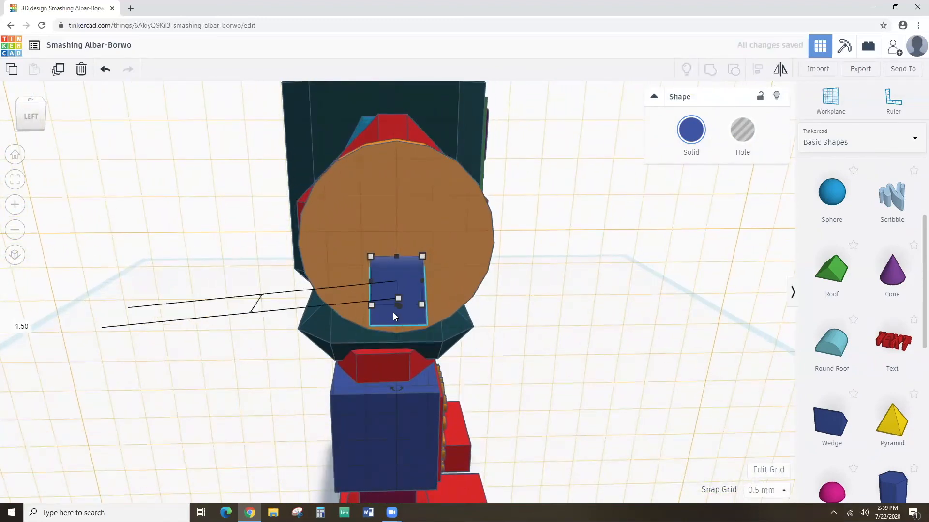
pyautogui.press('Down')
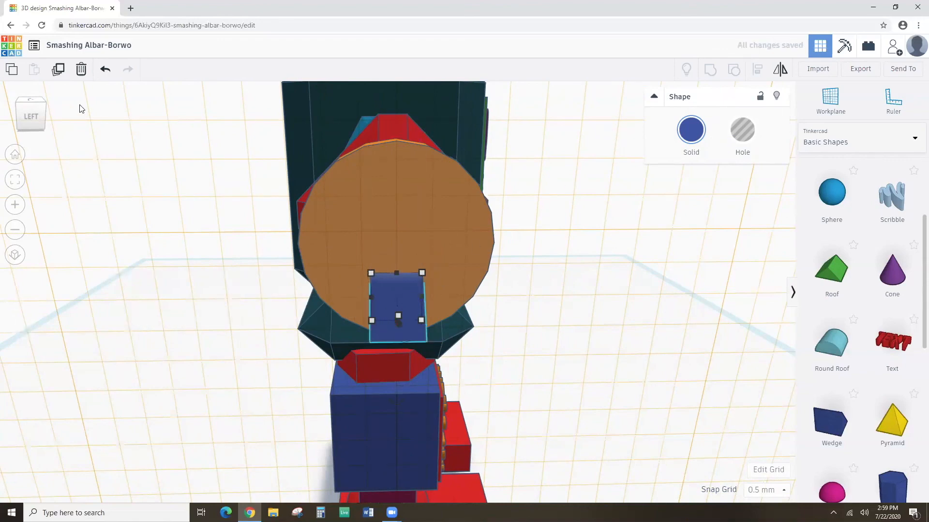
pyautogui.click(58, 73)
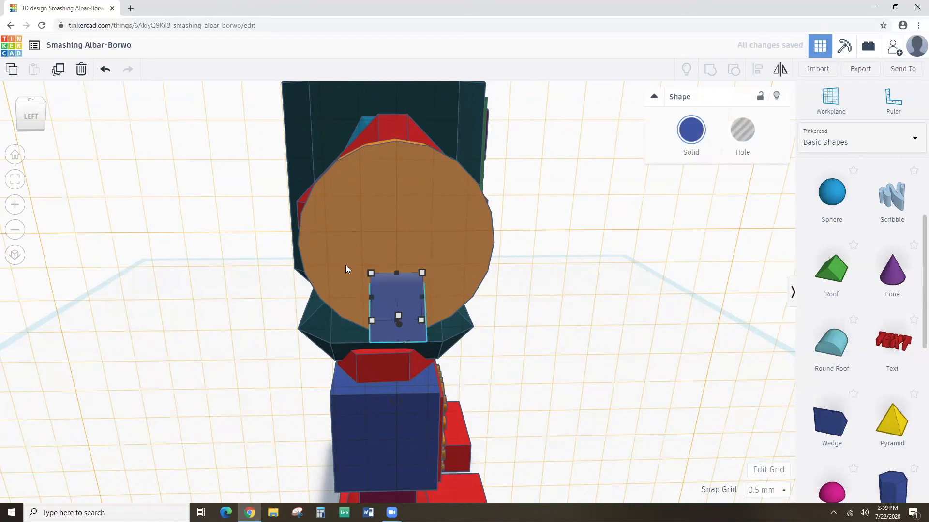
# Nudge the blue block copy left and up beside the disc and rotate it -90°.
pyautogui.press('Left')
pyautogui.press('Left')
pyautogui.press('Left')
pyautogui.press('Left')
pyautogui.press('Up')
pyautogui.press('Up')
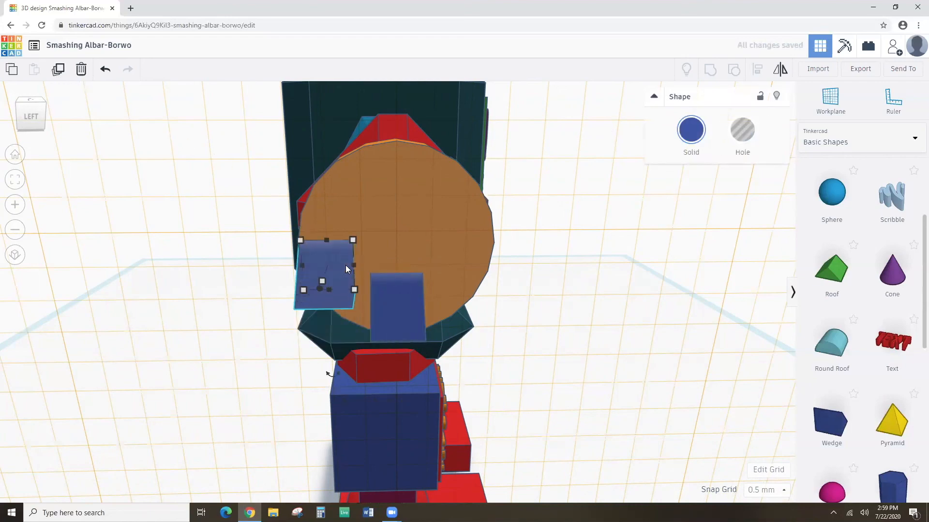
pyautogui.press('Up')
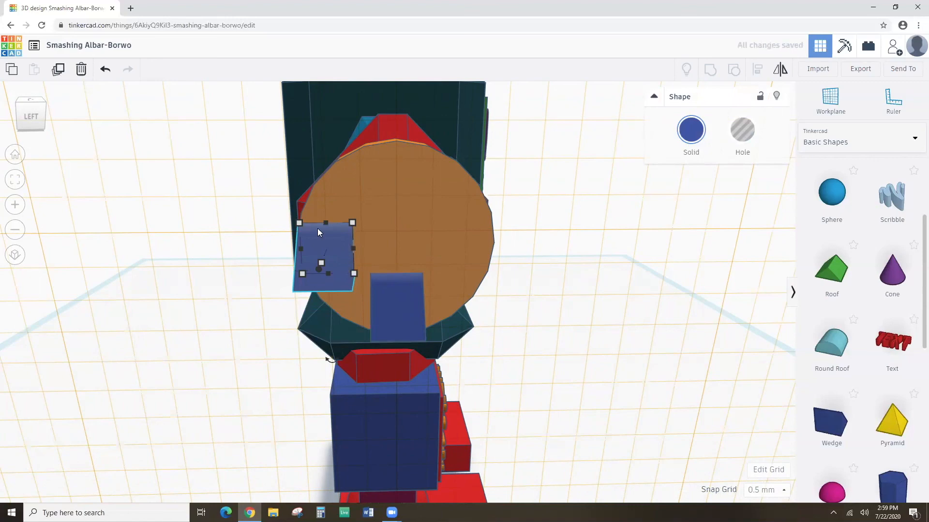
pyautogui.moveTo(316, 314)
pyautogui.mouseDown(button='right')
pyautogui.moveTo(303, 312)
pyautogui.moveTo(314, 306)
pyautogui.mouseUp(button='right')
pyautogui.moveTo(328, 270); pyautogui.dragTo(237, 340, button='right')
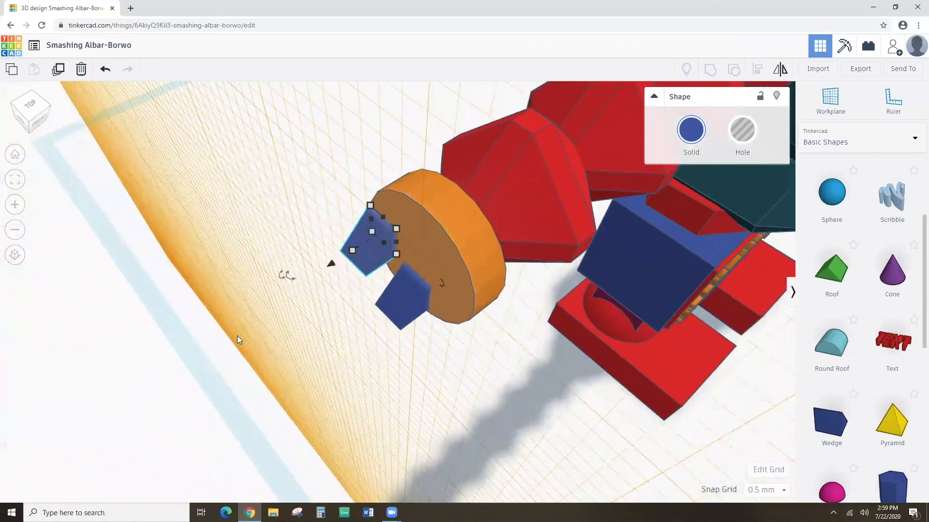
pyautogui.moveTo(444, 283); pyautogui.dragTo(389, 255)
pyautogui.moveTo(343, 307); pyautogui.dragTo(439, 248, button='right')
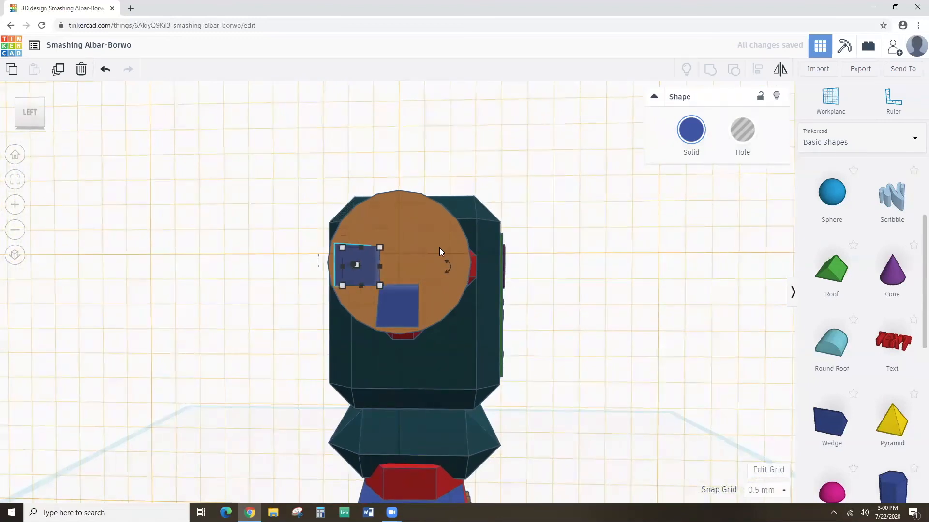
# Set Snap Grid to 0.25 mm and nudge the block left and up into place.
pyautogui.click(776, 498)
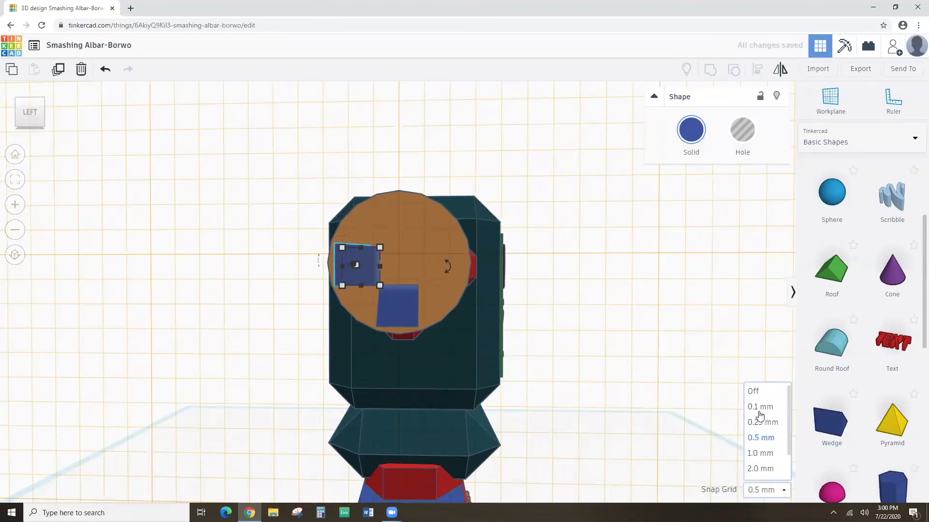
pyautogui.click(761, 422)
pyautogui.press('Left')
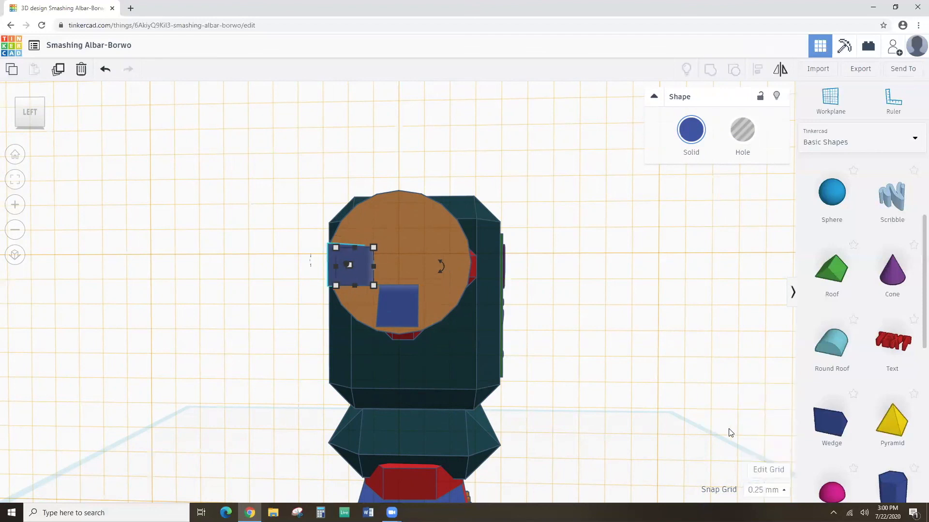
pyautogui.press('Up')
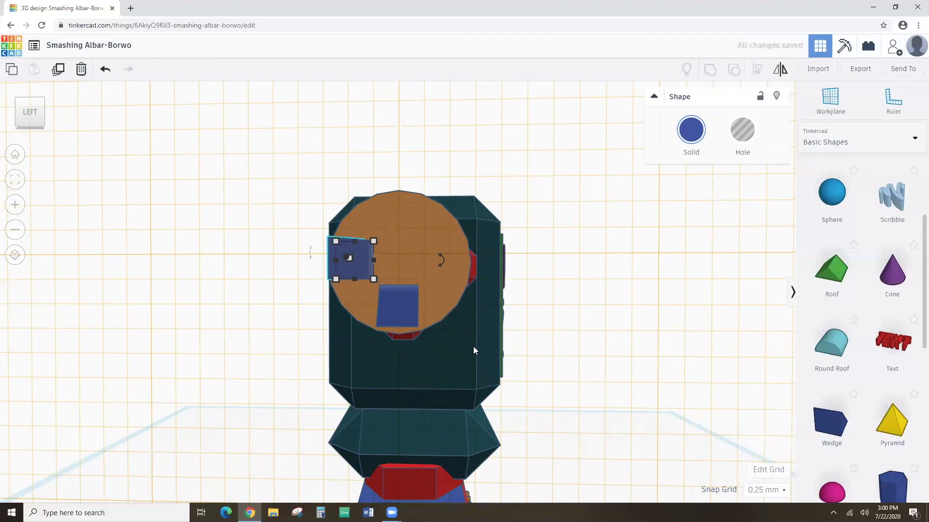
# Duplicate twice to add matching blocks at the top and right of the disc.
pyautogui.click(57, 70)
pyautogui.click(58, 70)
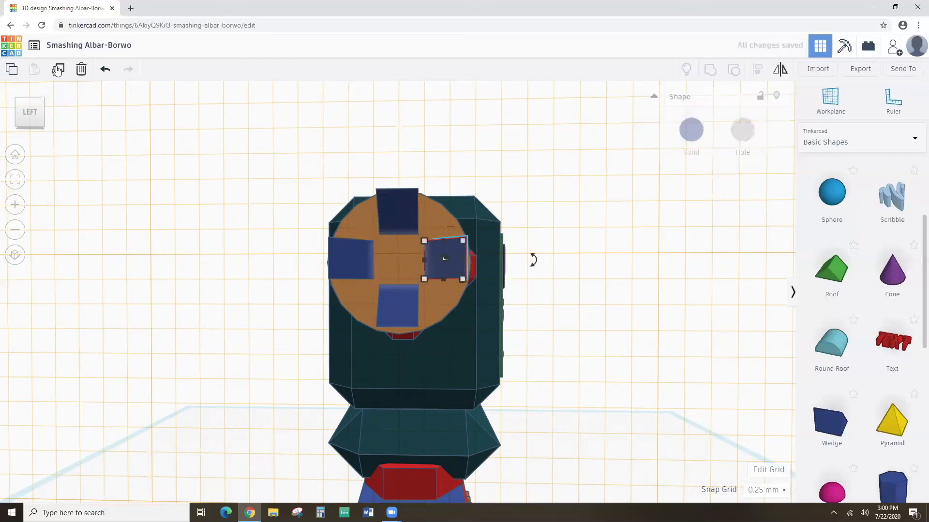
pyautogui.moveTo(368, 231); pyautogui.dragTo(112, 246, button='right')
pyautogui.moveTo(224, 217); pyautogui.dragTo(361, 246, button='right')
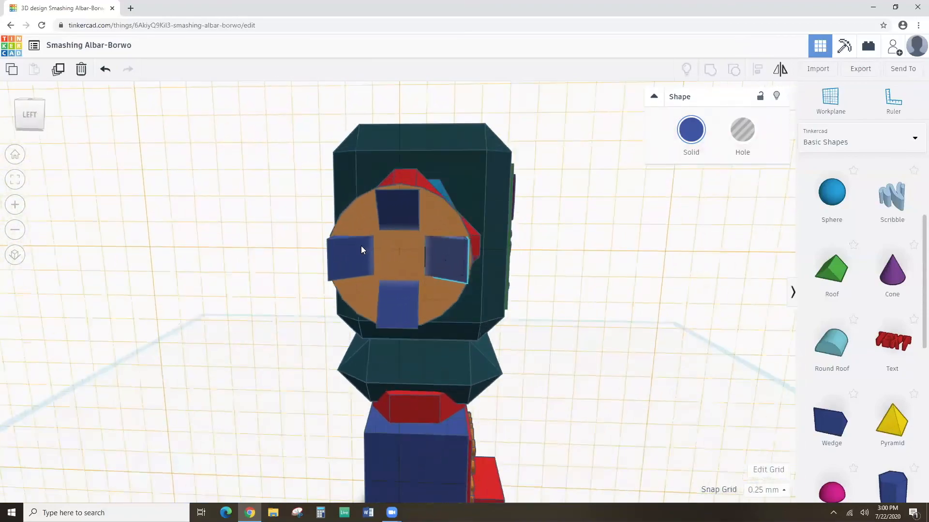
pyautogui.moveTo(520, 275); pyautogui.dragTo(406, 286, button='right')
pyautogui.scroll(-5, 407, 286)
# Group the red gem arm, blue blocks and orange disc, keeping their colours with Multicolor.
pyautogui.moveTo(364, 239); pyautogui.dragTo(579, 337)
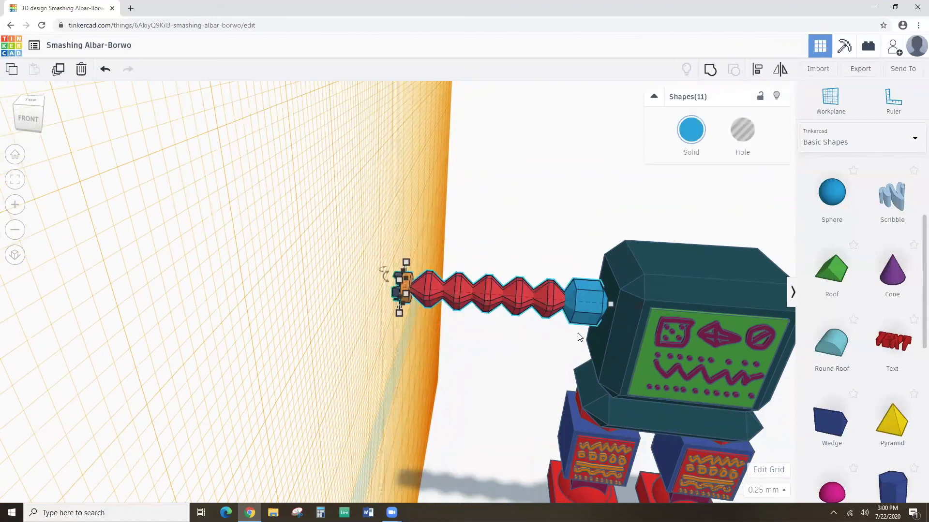
pyautogui.click(709, 71)
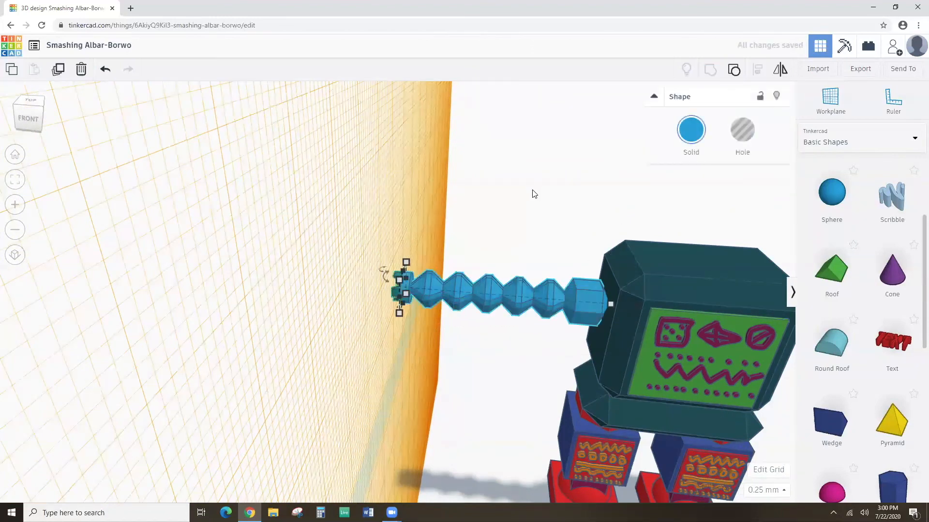
pyautogui.click(694, 141)
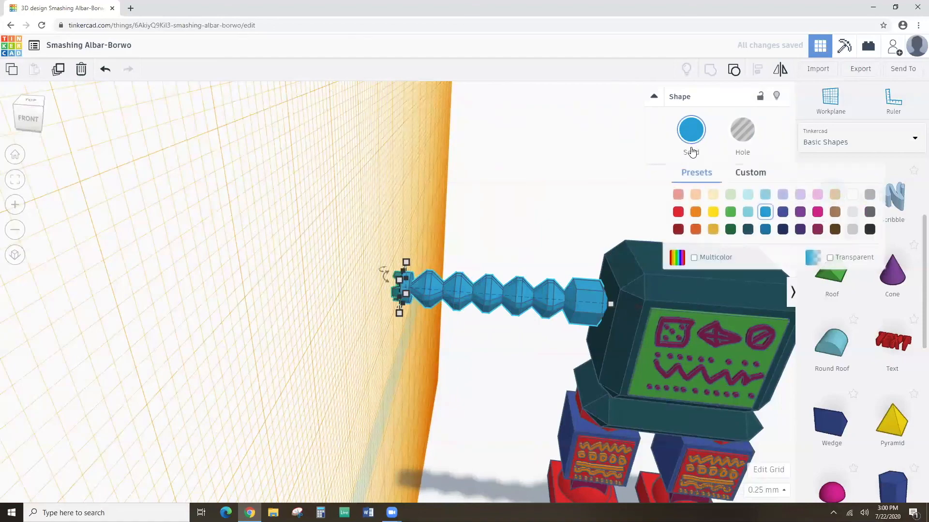
pyautogui.click(694, 257)
pyautogui.moveTo(490, 297); pyautogui.dragTo(500, 315, button='right')
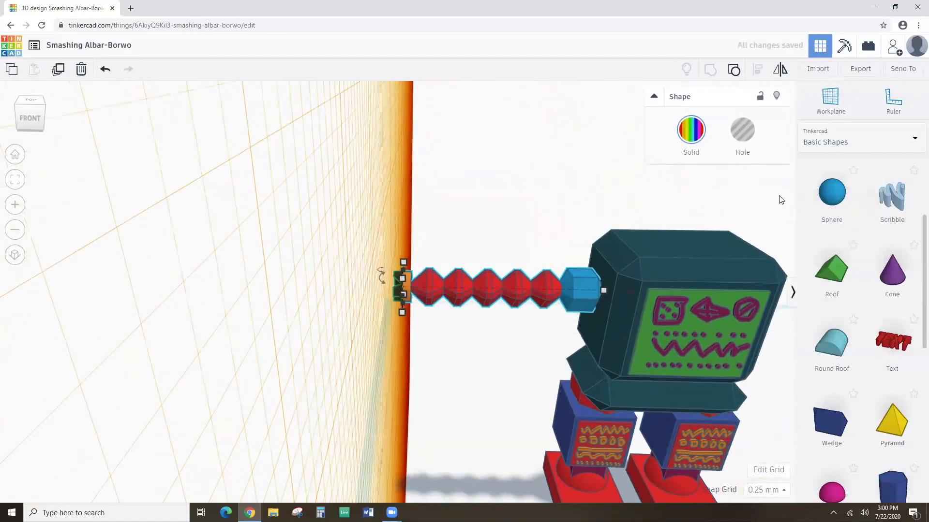
pyautogui.click(524, 380)
pyautogui.moveTo(541, 360); pyautogui.dragTo(532, 387, button='right')
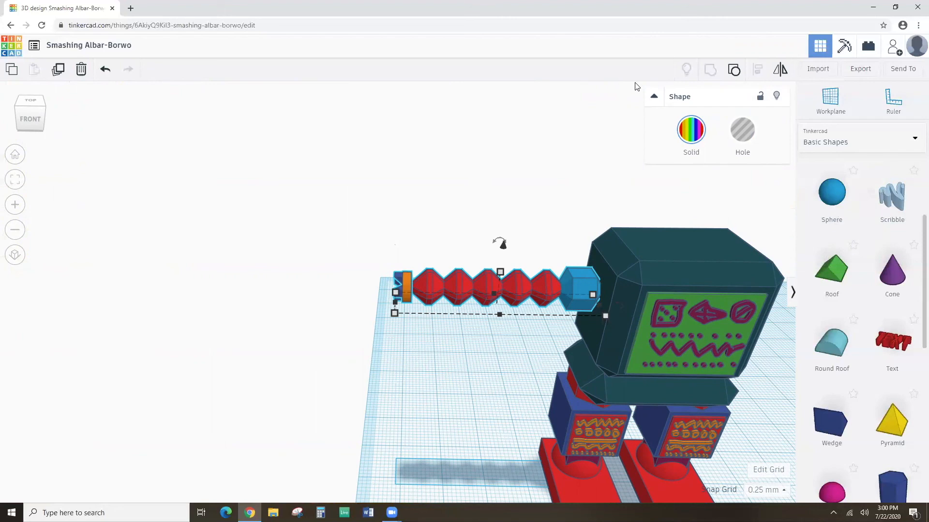
# Duplicate the grouped arm and mirror the copy horizontally.
pyautogui.scroll(4, 416, 215)
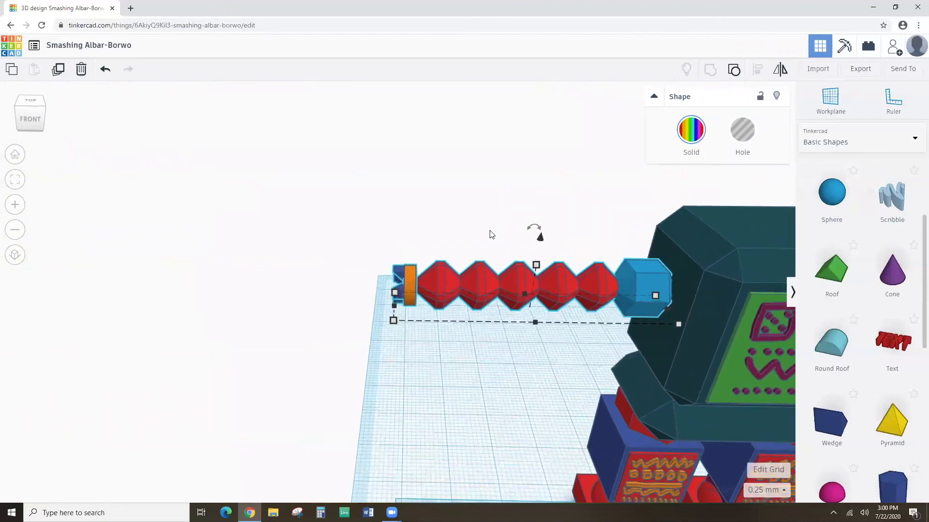
pyautogui.click(57, 70)
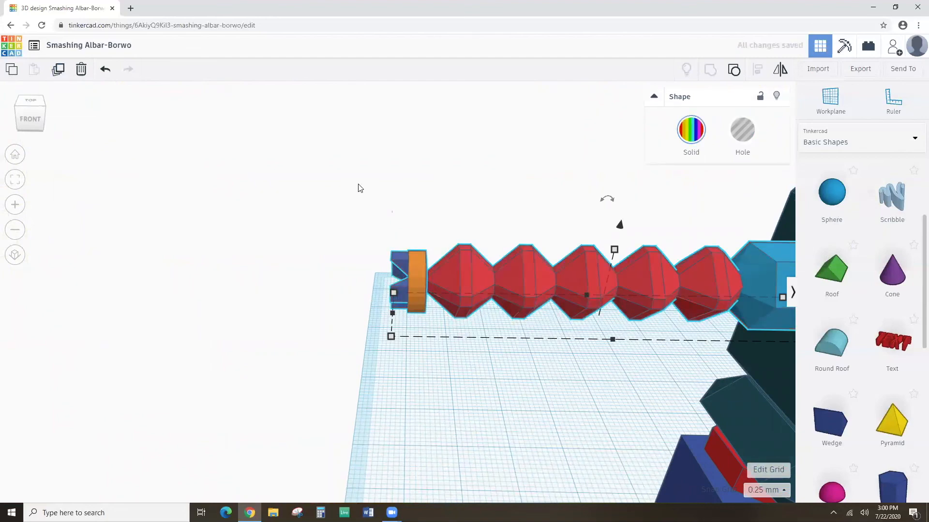
pyautogui.scroll(-5, 386, 193)
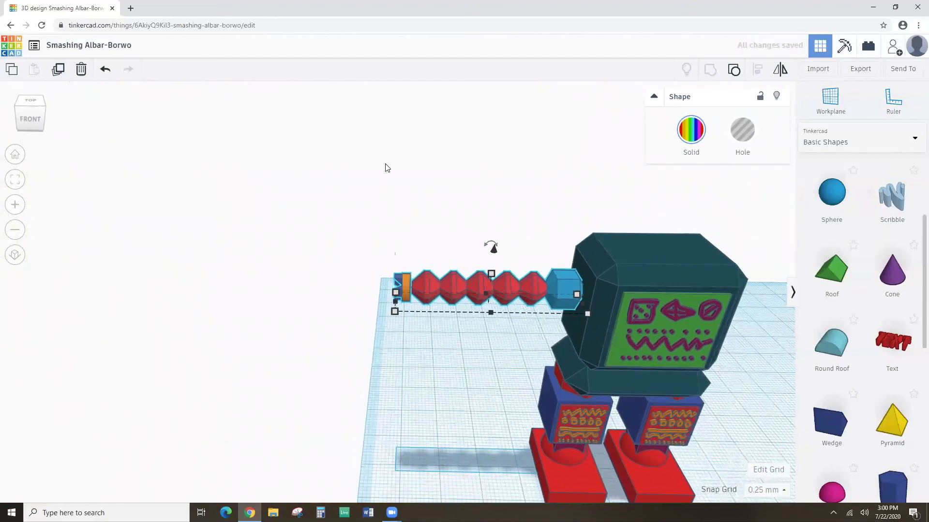
pyautogui.click(780, 69)
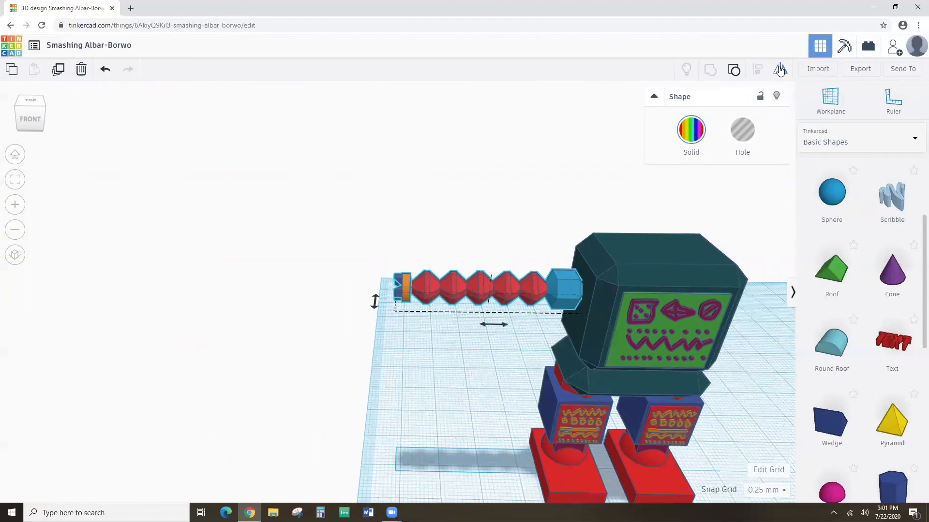
pyautogui.click(375, 300)
pyautogui.click(498, 325)
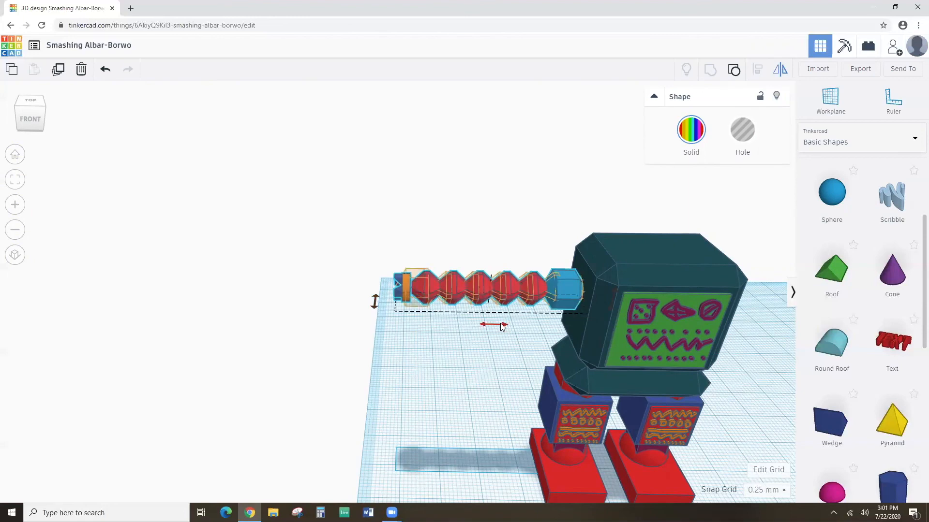
pyautogui.click(501, 327)
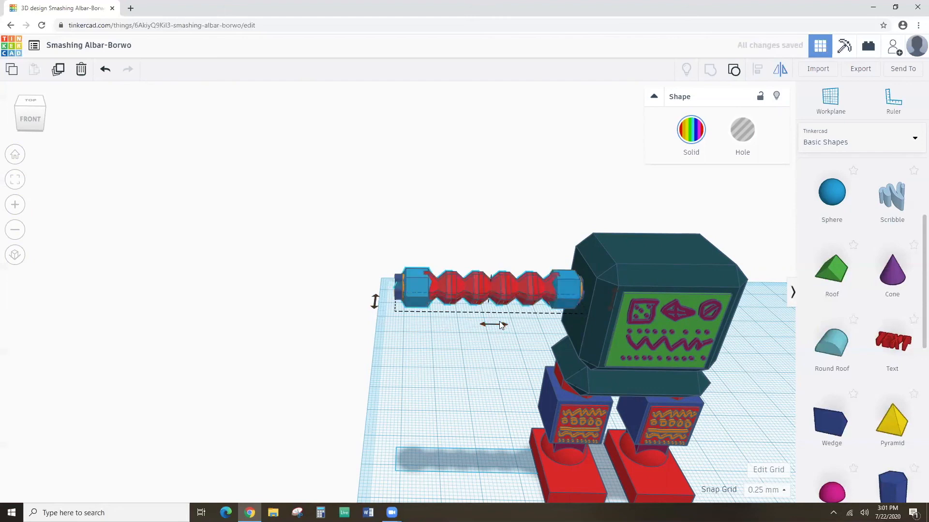
pyautogui.click(498, 320)
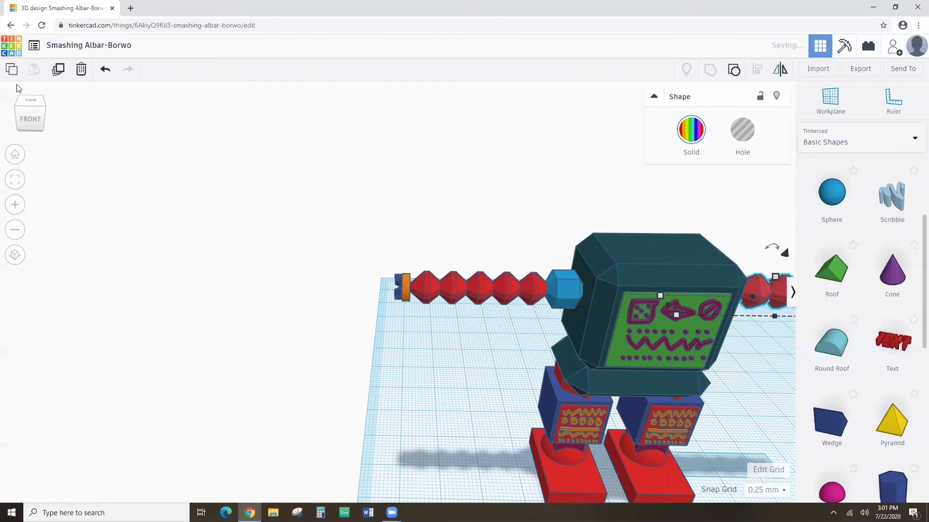
# Nudge the mirrored arm with the arrow keys against the right side of the head.
pyautogui.click(13, 182)
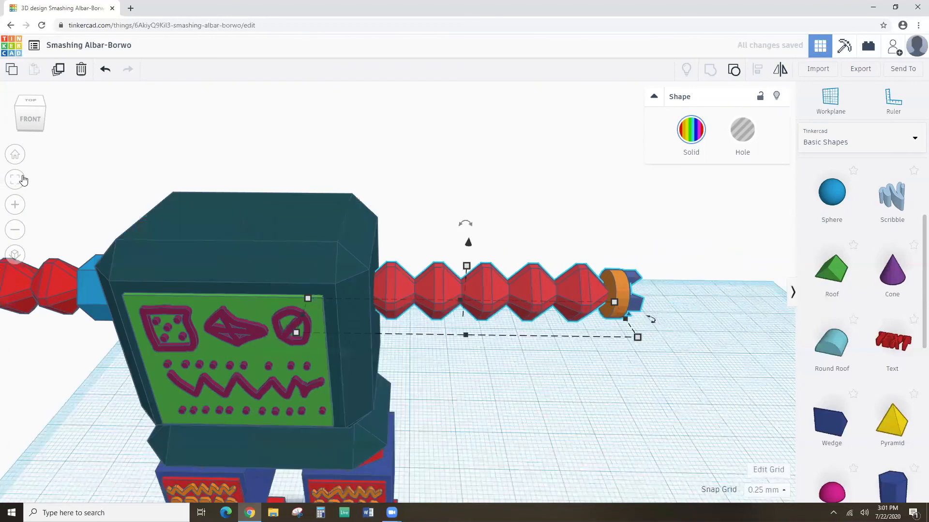
pyautogui.press('Right')
pyautogui.press('Right')
pyautogui.press('Right')
pyautogui.press('Right')
pyautogui.press('Right')
pyautogui.press('Right')
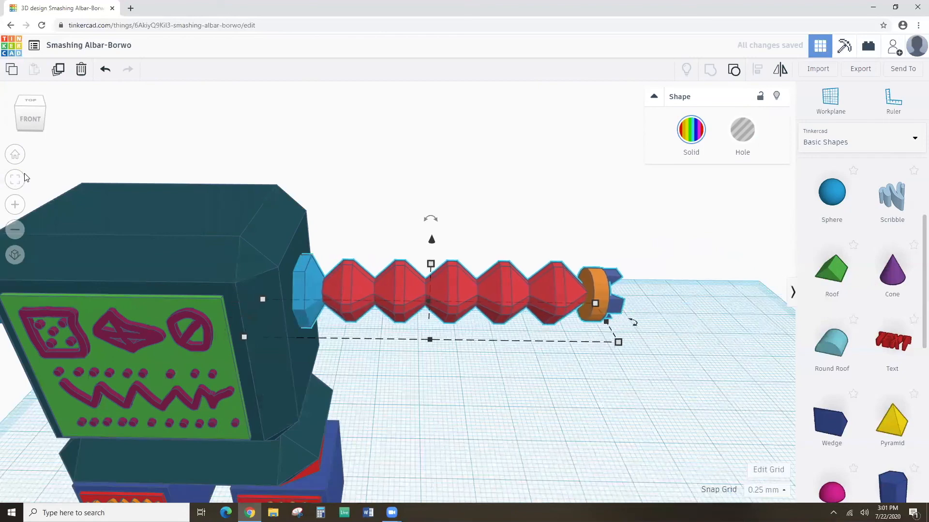
pyautogui.press('Left')
pyautogui.press('Left')
pyautogui.press('Left')
pyautogui.press('Left')
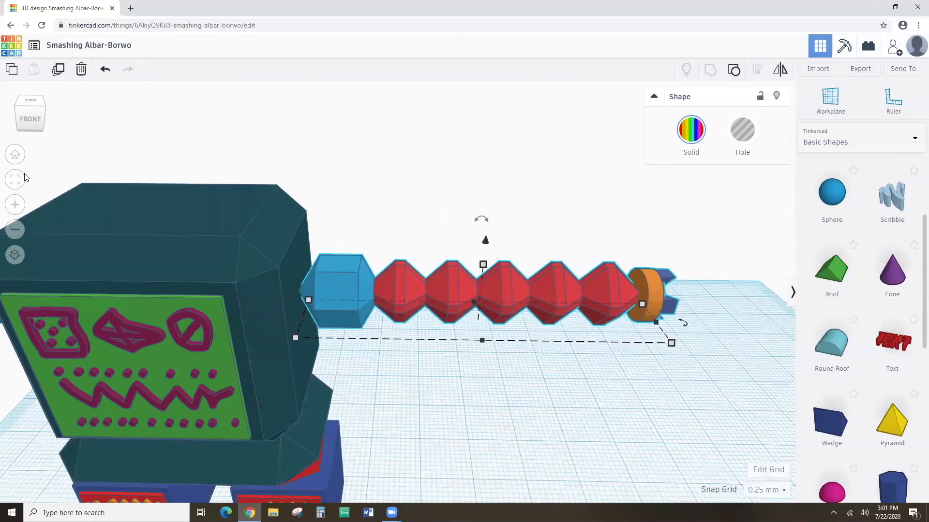
pyautogui.press('Left')
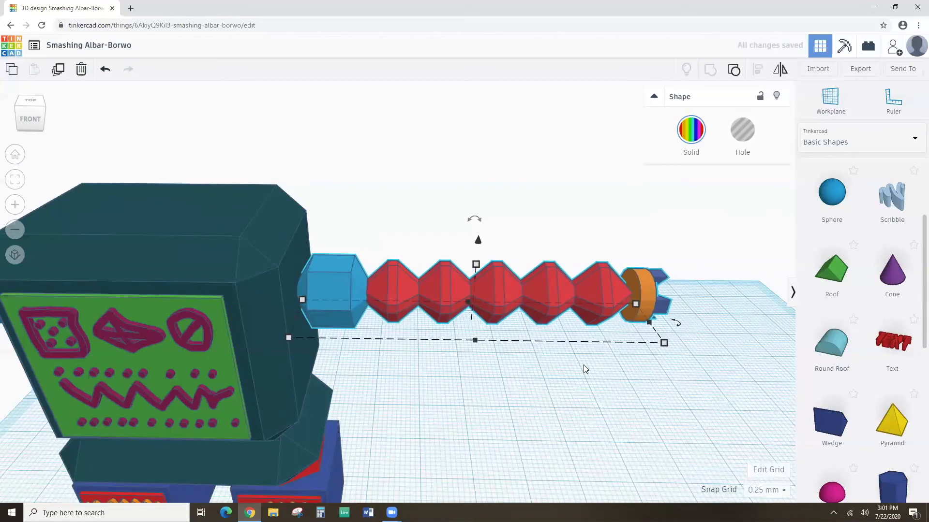
pyautogui.moveTo(570, 374); pyautogui.dragTo(586, 353, button='right')
pyautogui.scroll(-5, 588, 350)
pyautogui.moveTo(491, 389); pyautogui.dragTo(428, 268, button='right')
pyautogui.click(394, 341)
pyautogui.moveTo(388, 345); pyautogui.dragTo(346, 264, button='right')
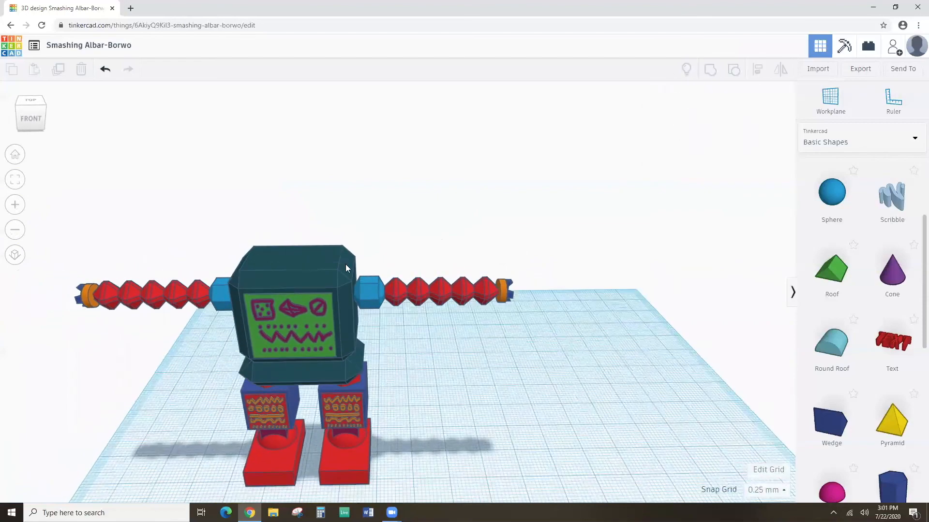
# Box-select the entire robot, group it, and drag the group to the right.
pyautogui.moveTo(180, 217); pyautogui.dragTo(414, 445)
pyautogui.click(710, 70)
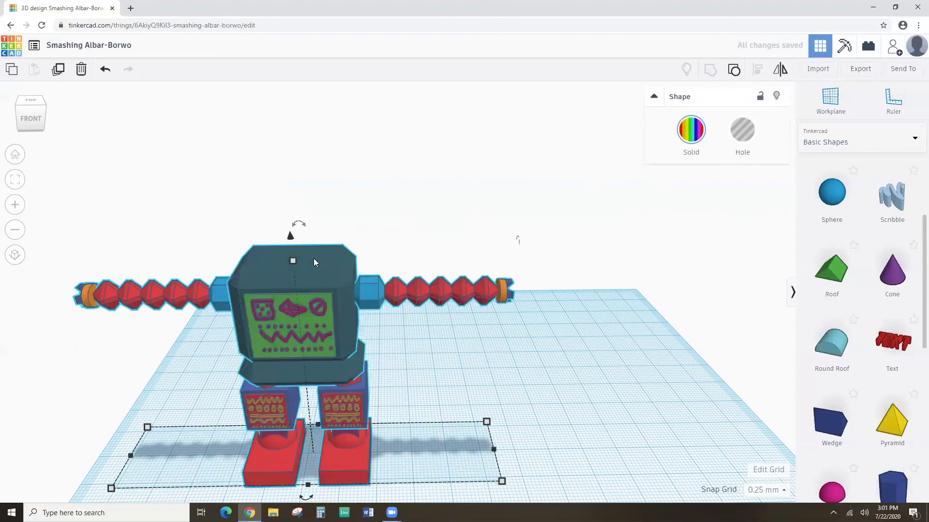
pyautogui.moveTo(395, 317); pyautogui.dragTo(291, 274, button='right')
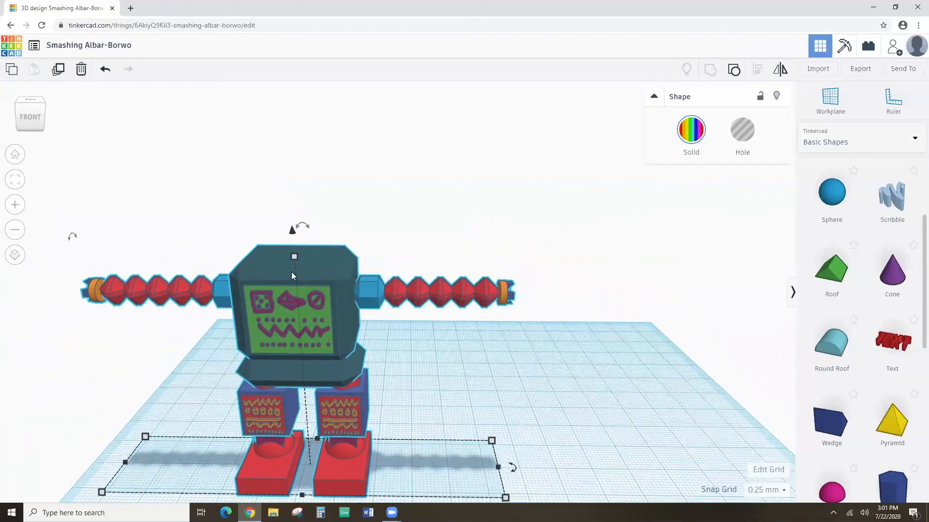
pyautogui.moveTo(287, 270); pyautogui.dragTo(407, 264)
pyautogui.scroll(4, 492, 285)
pyautogui.moveTo(470, 277); pyautogui.dragTo(481, 260, button='right')
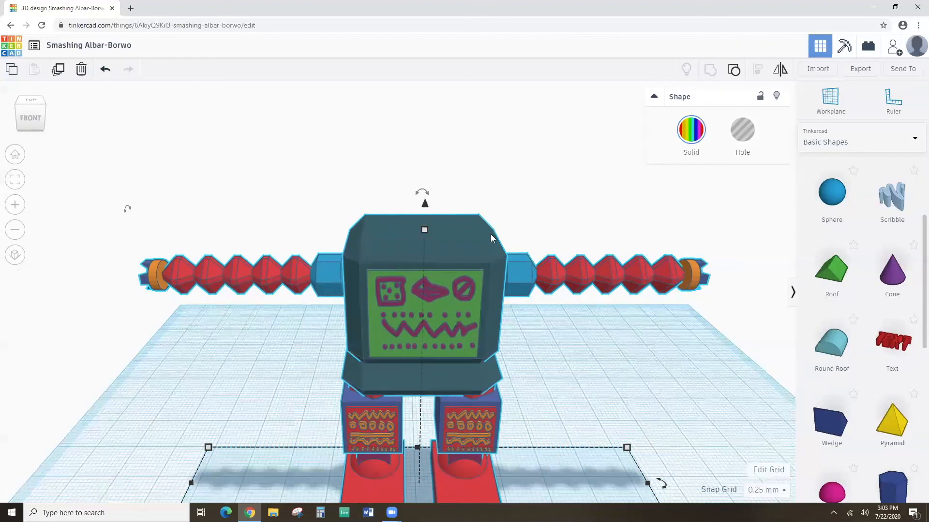
pyautogui.moveTo(540, 333)
pyautogui.mouseDown(button='right')
pyautogui.moveTo(542, 293)
pyautogui.moveTo(536, 333)
pyautogui.mouseUp(button='right')
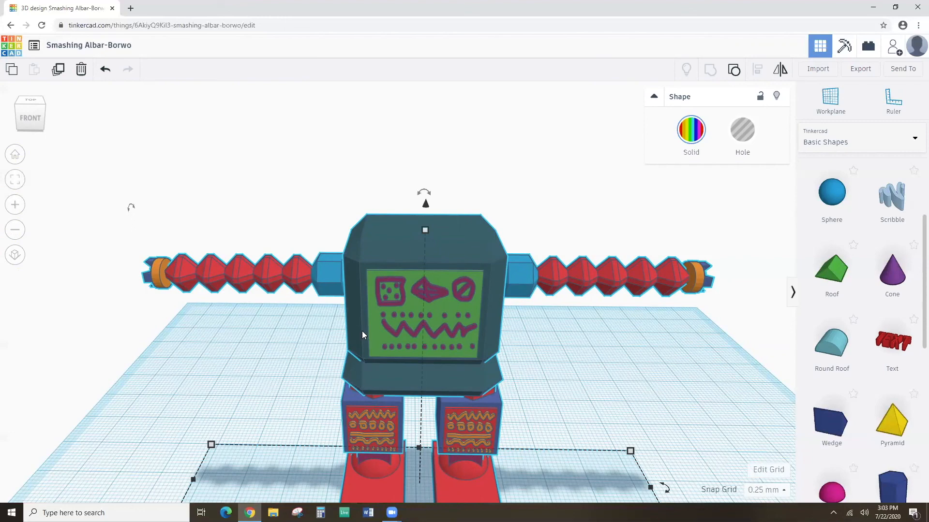
pyautogui.scroll(3, 843, 287)
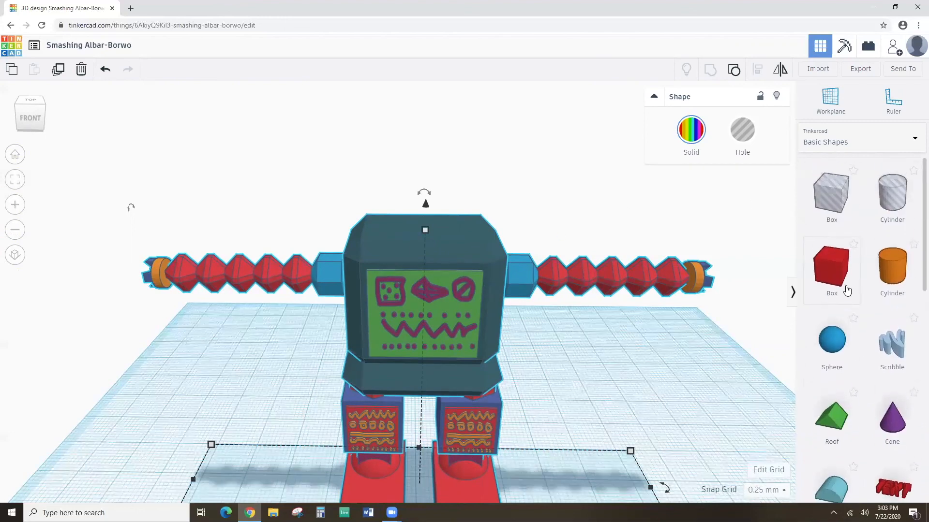
# Delete a misplaced box and set a workplane on top of the robot's head.
pyautogui.moveTo(840, 279); pyautogui.dragTo(596, 245)
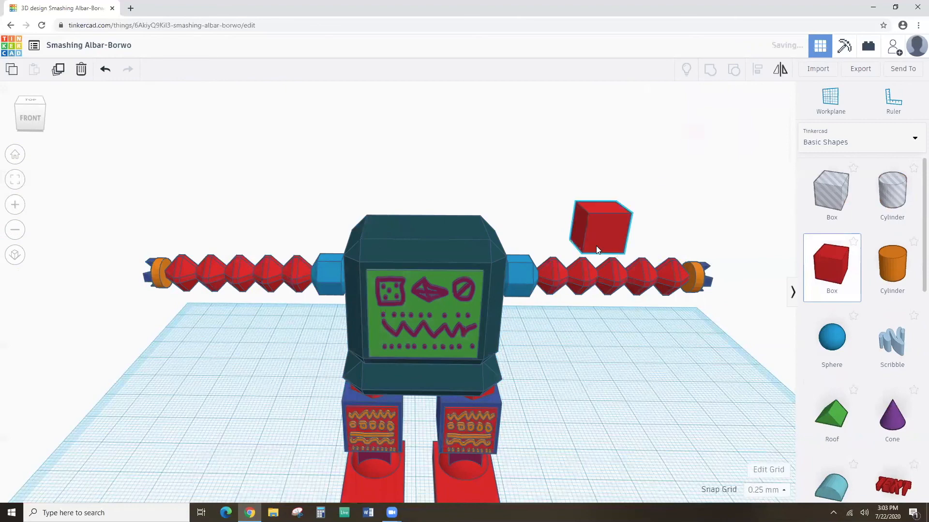
pyautogui.press('Delete')
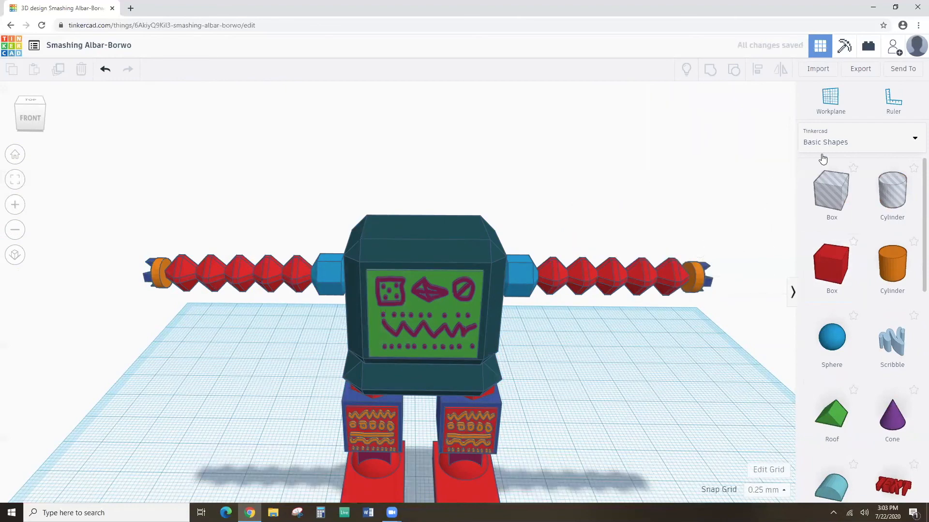
pyautogui.click(835, 104)
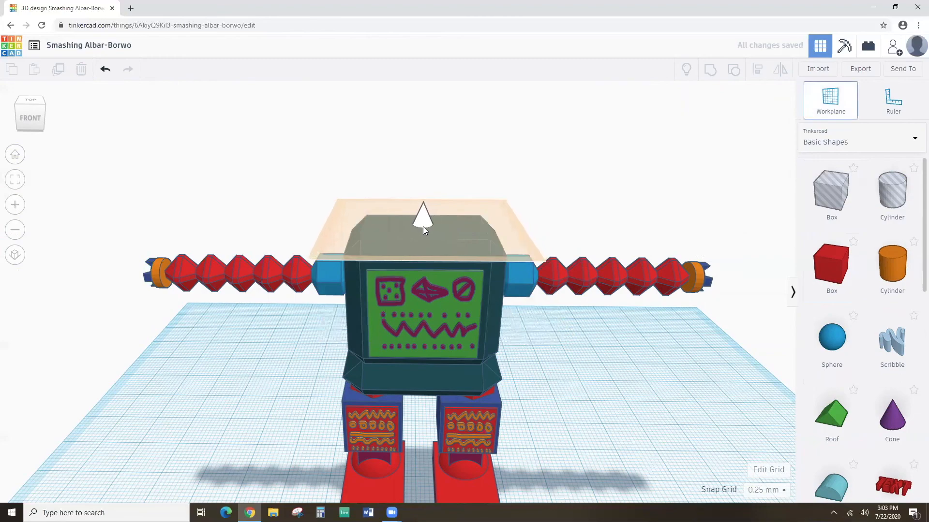
pyautogui.click(424, 228)
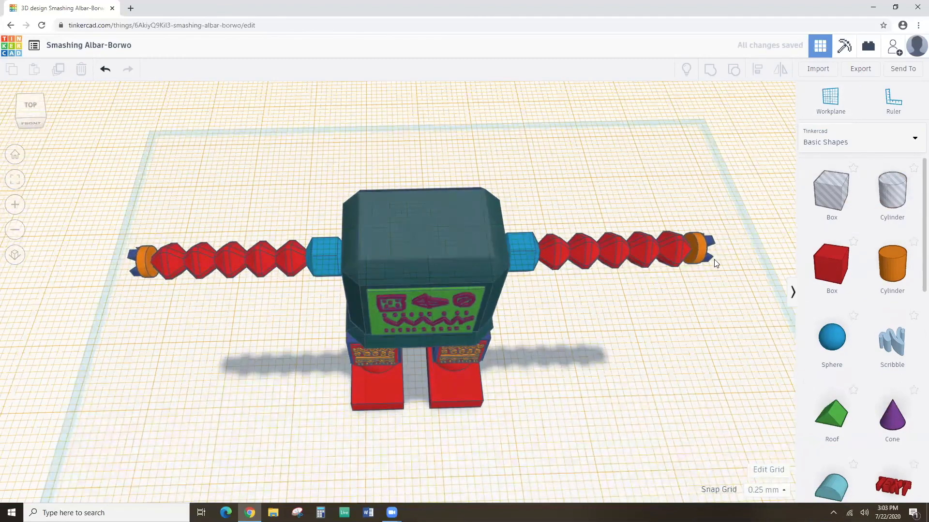
# Place a box on the head and size it 8 × 8 × 3.
pyautogui.moveTo(830, 267); pyautogui.dragTo(425, 224)
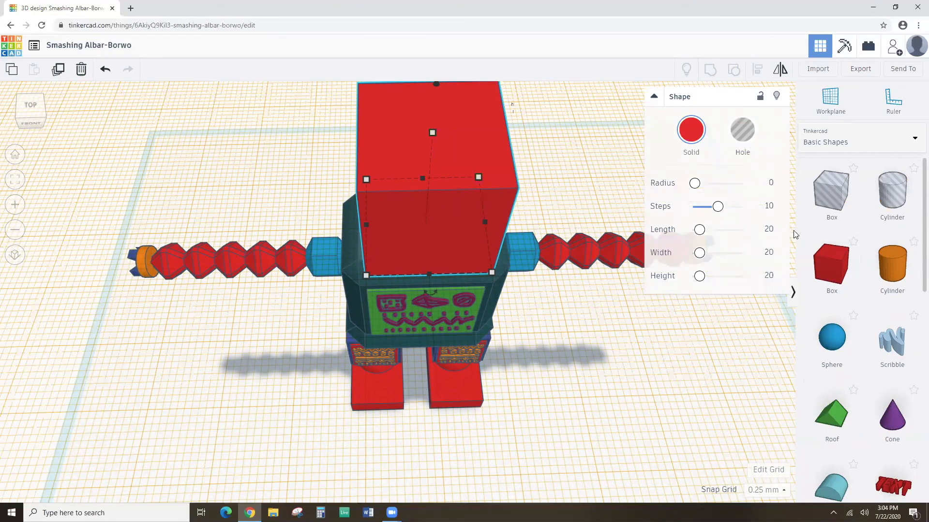
pyautogui.click(767, 229)
pyautogui.write('8')
pyautogui.click(769, 254)
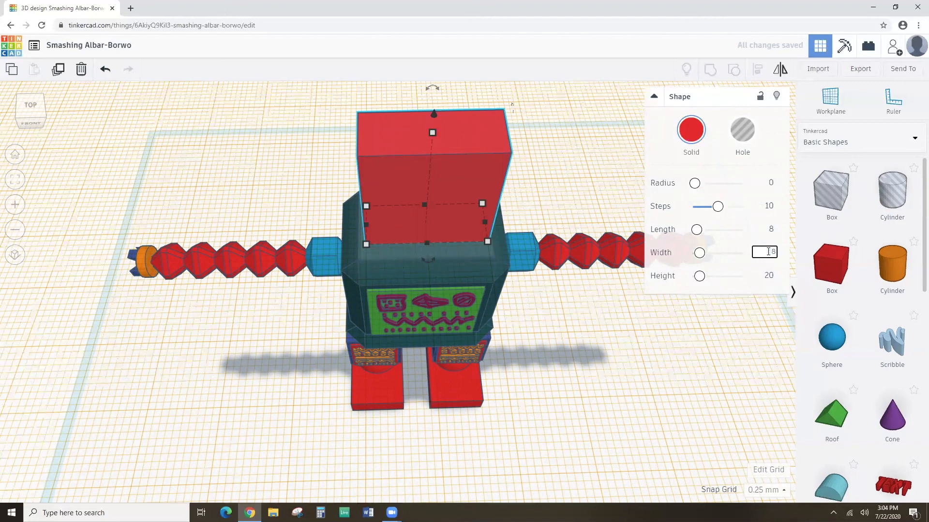
pyautogui.click(771, 276)
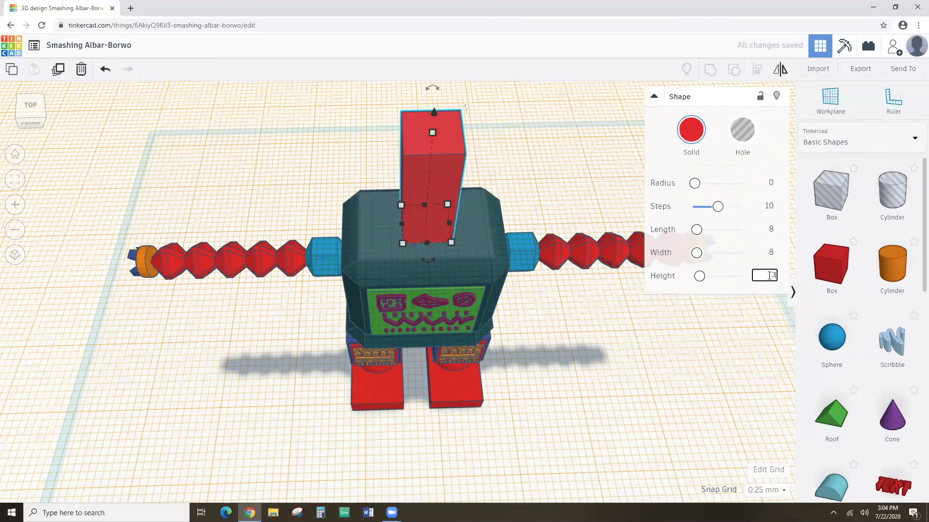
pyautogui.click(692, 283)
pyautogui.moveTo(466, 214); pyautogui.dragTo(467, 254, button='right')
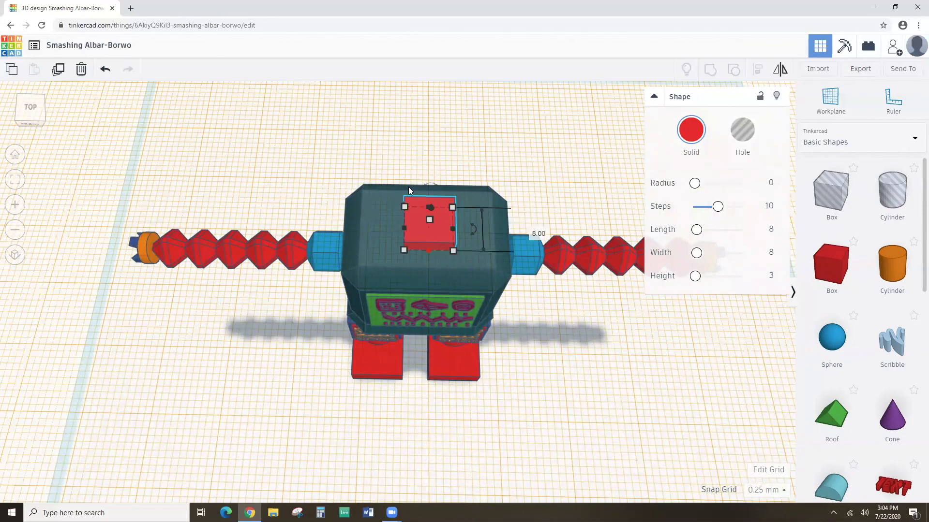
# Centre-align the new block with the robot.
pyautogui.moveTo(367, 165); pyautogui.dragTo(504, 356)
pyautogui.moveTo(504, 356); pyautogui.dragTo(546, 290, button='right')
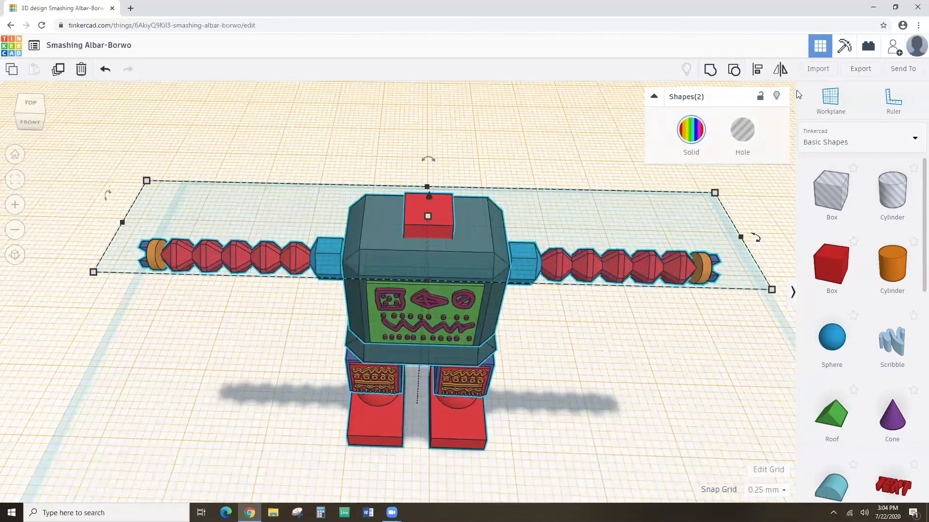
pyautogui.click(757, 69)
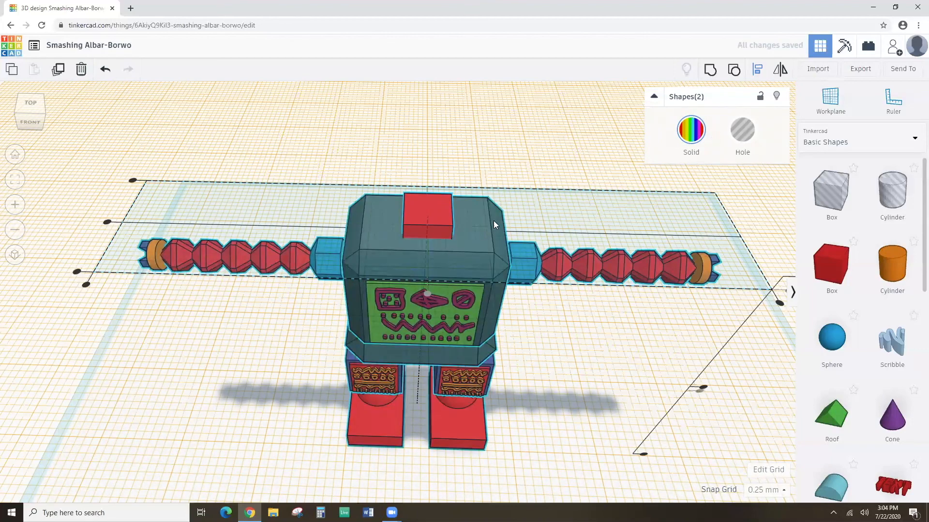
pyautogui.click(469, 139)
pyautogui.moveTo(468, 161); pyautogui.dragTo(436, 207, button='right')
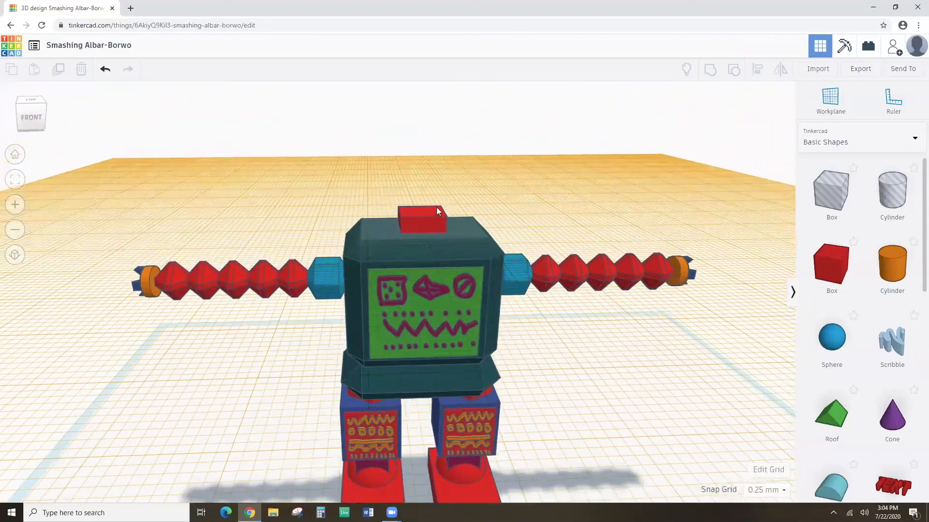
# Colour the top block dark green.
pyautogui.click(437, 209)
pyautogui.click(684, 136)
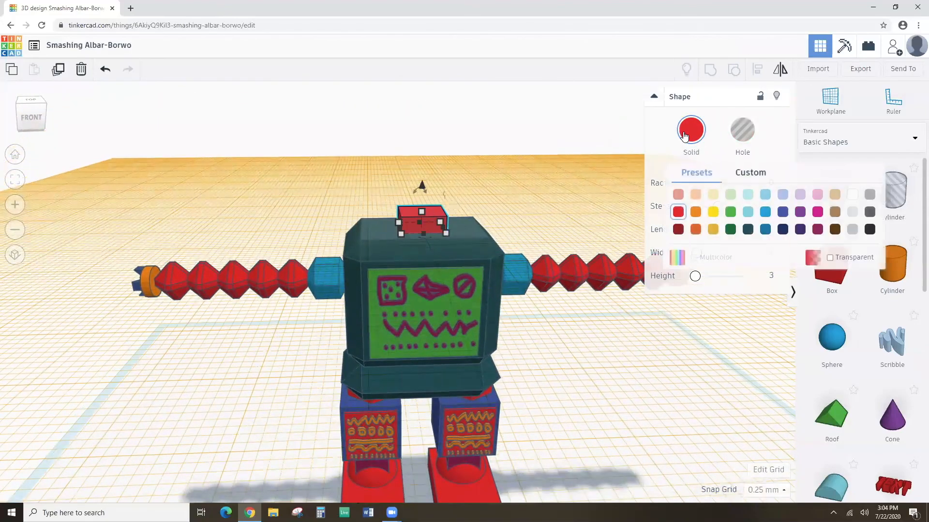
pyautogui.click(731, 230)
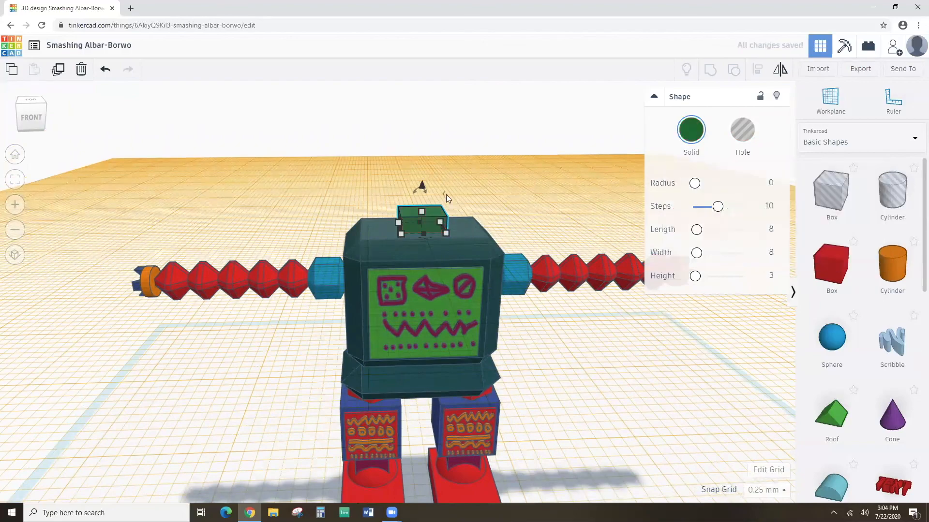
pyautogui.click(455, 187)
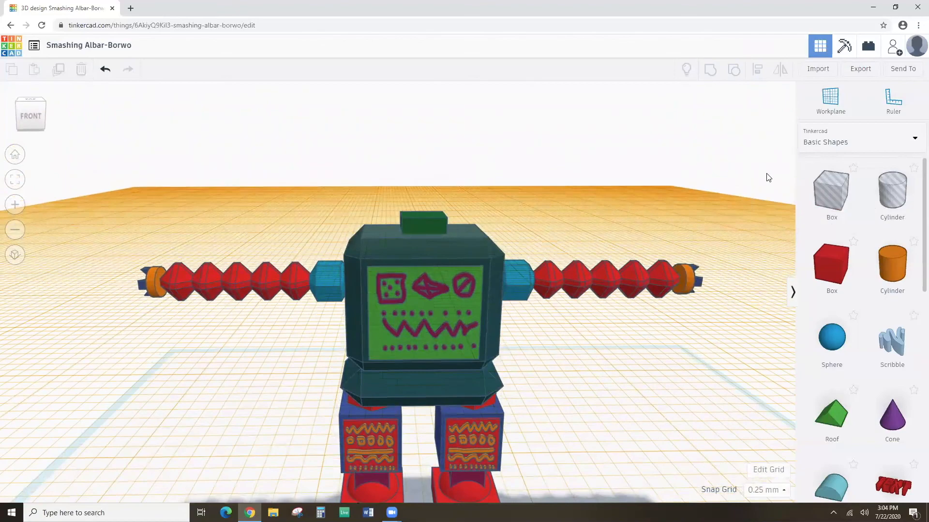
pyautogui.click(822, 109)
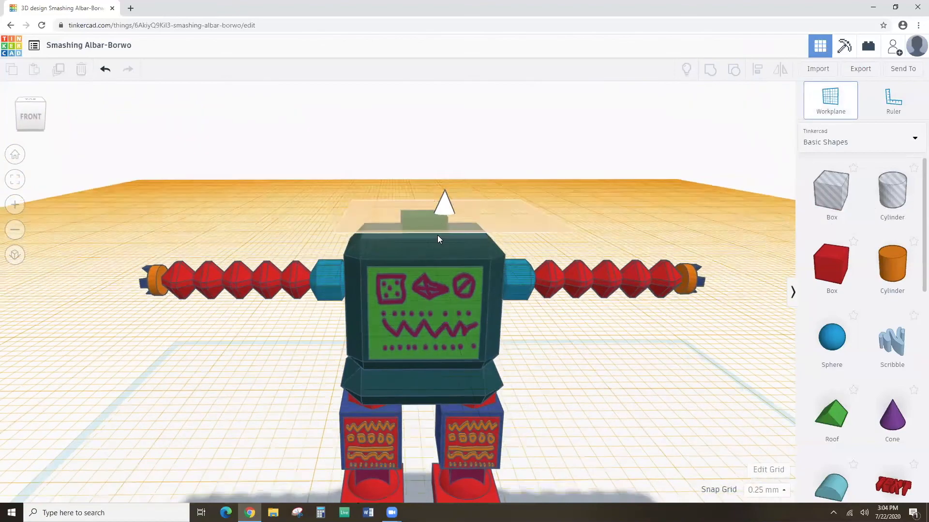
# Set a workplane on the robot, add a red box and size it 18 × 18 × 18.
pyautogui.click(437, 235)
pyautogui.click(433, 213)
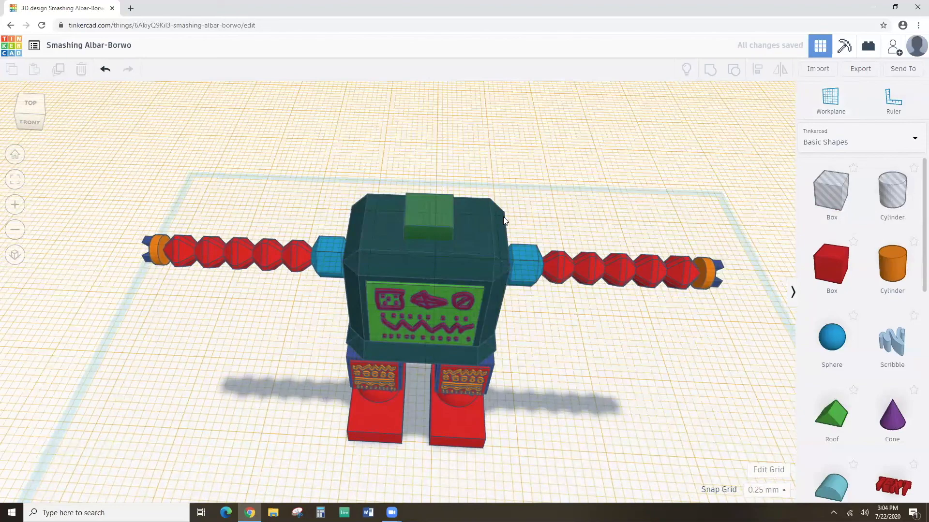
pyautogui.moveTo(831, 266); pyautogui.dragTo(433, 210)
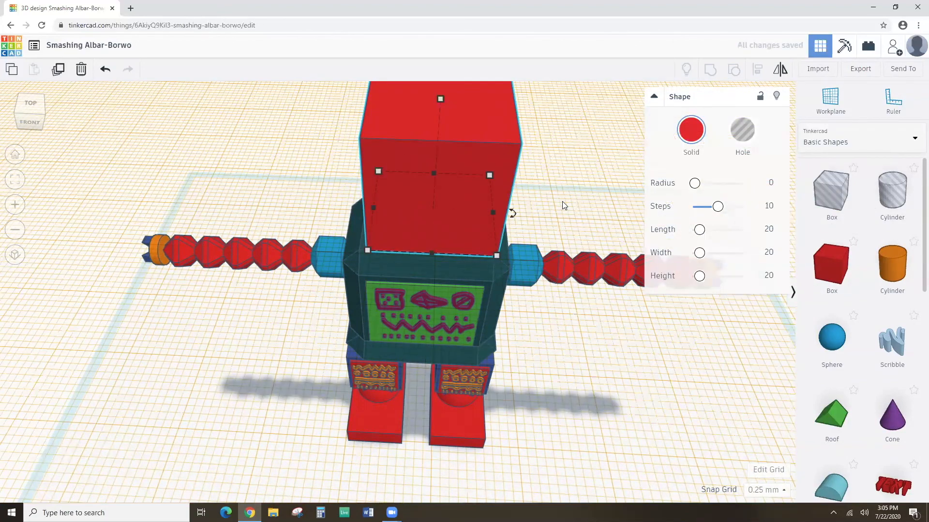
pyautogui.click(765, 228)
pyautogui.write('18')
pyautogui.click(764, 251)
pyautogui.write('1')
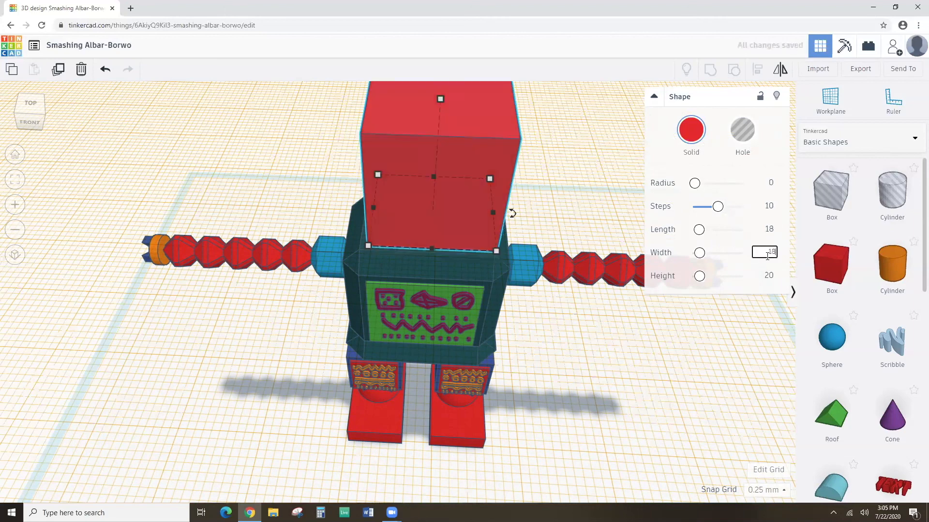
pyautogui.click(768, 274)
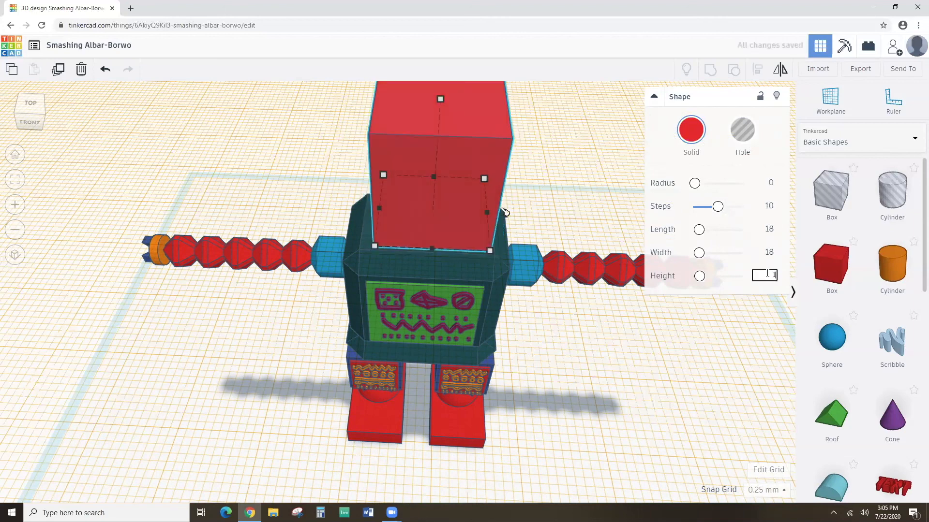
pyautogui.write('18')
pyautogui.press('Return')
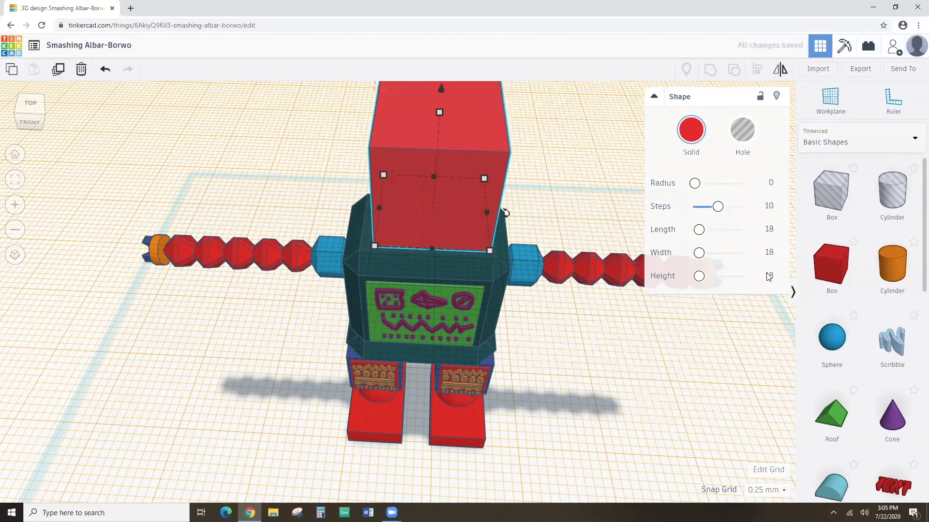
pyautogui.moveTo(596, 274)
pyautogui.mouseDown(button='right')
pyautogui.moveTo(593, 228)
pyautogui.moveTo(602, 274)
pyautogui.mouseUp(button='right')
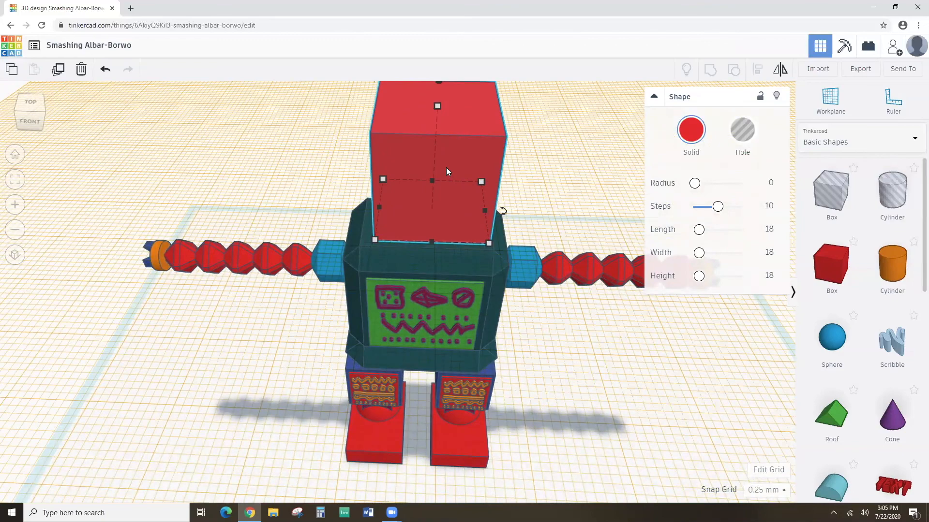
# Round the head box's edges with radius 2 and 2 steps.
pyautogui.click(770, 183)
pyautogui.write('2')
pyautogui.click(769, 206)
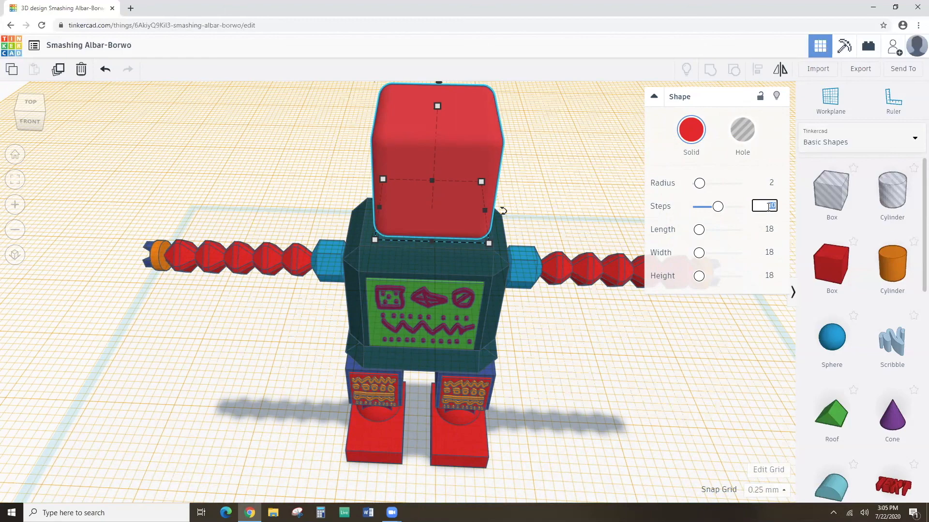
pyautogui.press('Return')
pyautogui.moveTo(536, 216); pyautogui.dragTo(537, 174, button='right')
pyautogui.scroll(-3, 537, 174)
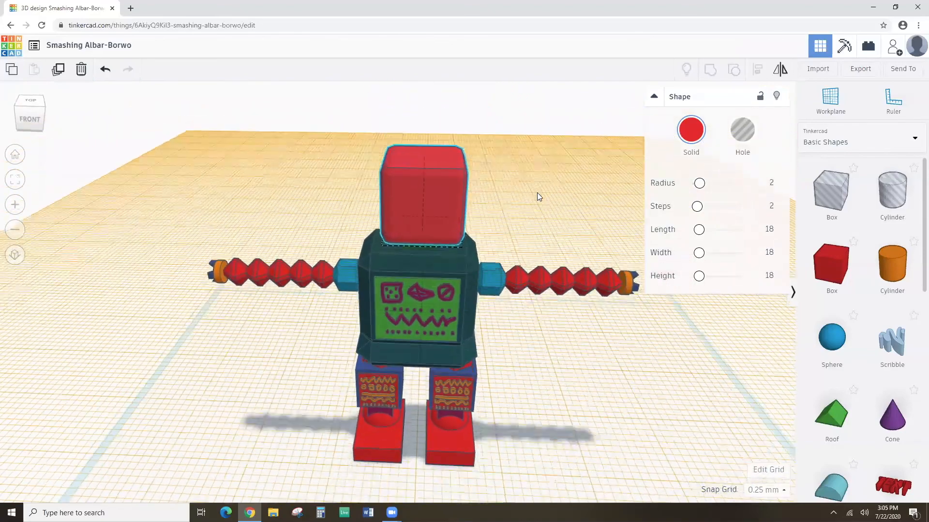
# Select the body, arms group and head together and centre them on one another with Align.
pyautogui.moveTo(356, 145); pyautogui.dragTo(486, 365)
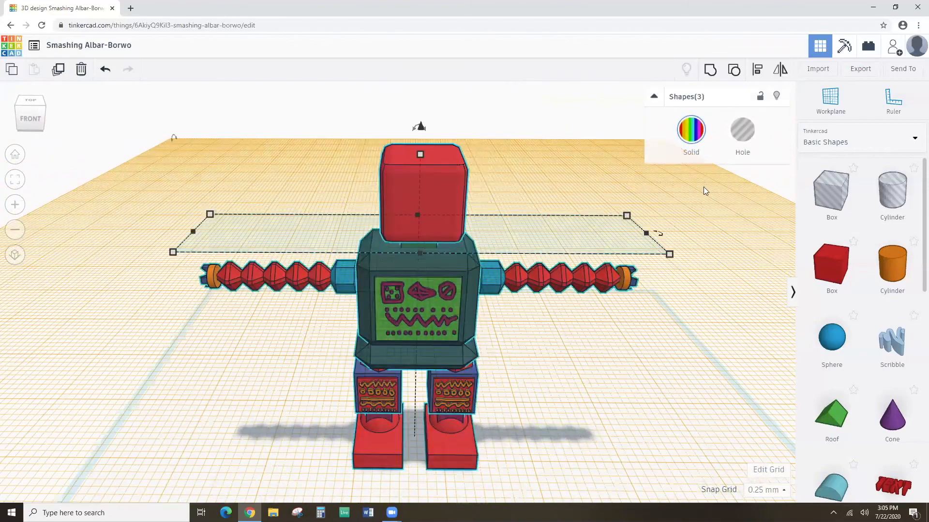
pyautogui.click(757, 69)
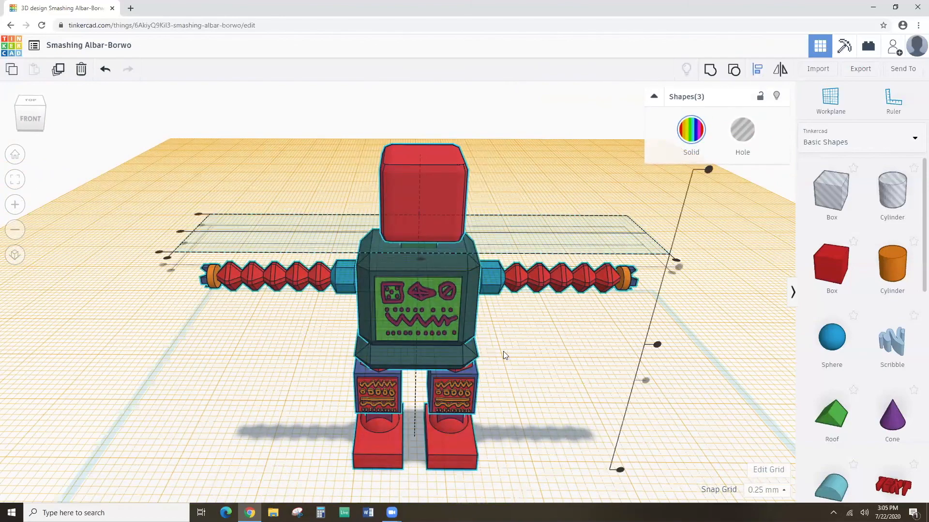
pyautogui.click(420, 258)
pyautogui.moveTo(473, 269)
pyautogui.mouseDown(button='right')
pyautogui.moveTo(366, 288)
pyautogui.moveTo(220, 221)
pyautogui.moveTo(212, 233)
pyautogui.moveTo(253, 268)
pyautogui.moveTo(420, 277)
pyautogui.moveTo(474, 266)
pyautogui.mouseUp(button='right')
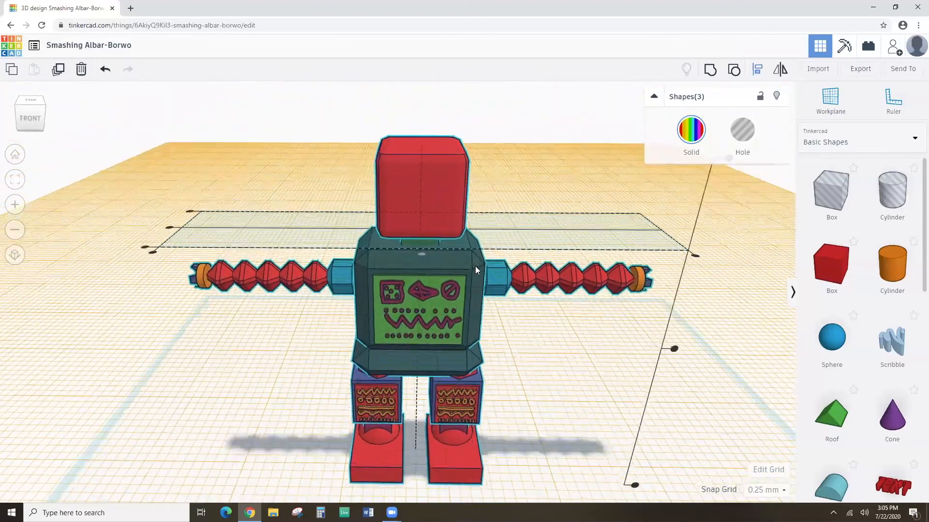
pyautogui.scroll(2, 475, 266)
pyautogui.click(283, 340)
pyautogui.moveTo(438, 300); pyautogui.dragTo(436, 274, button='right')
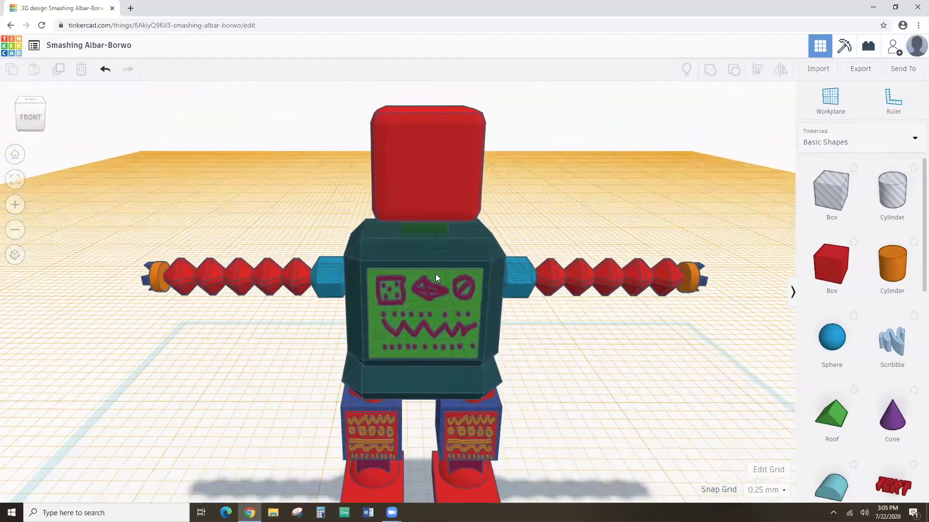
pyautogui.moveTo(556, 269); pyautogui.dragTo(490, 260, button='right')
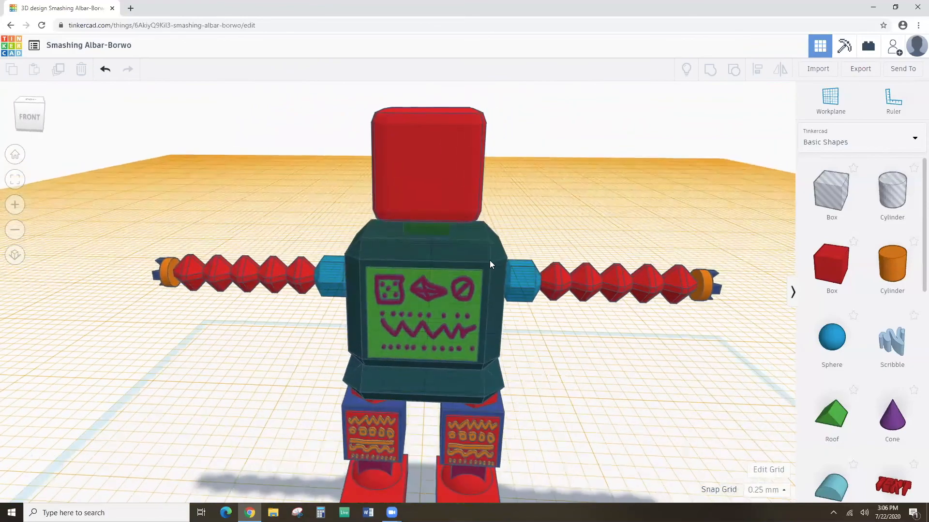
# Recolour the rounded head box with the green Solid preset.
pyautogui.click(454, 169)
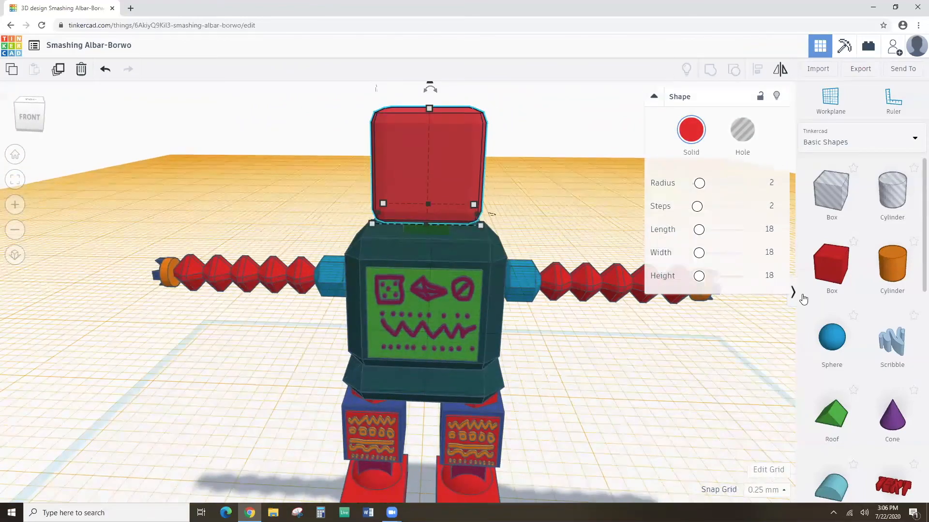
pyautogui.click(687, 133)
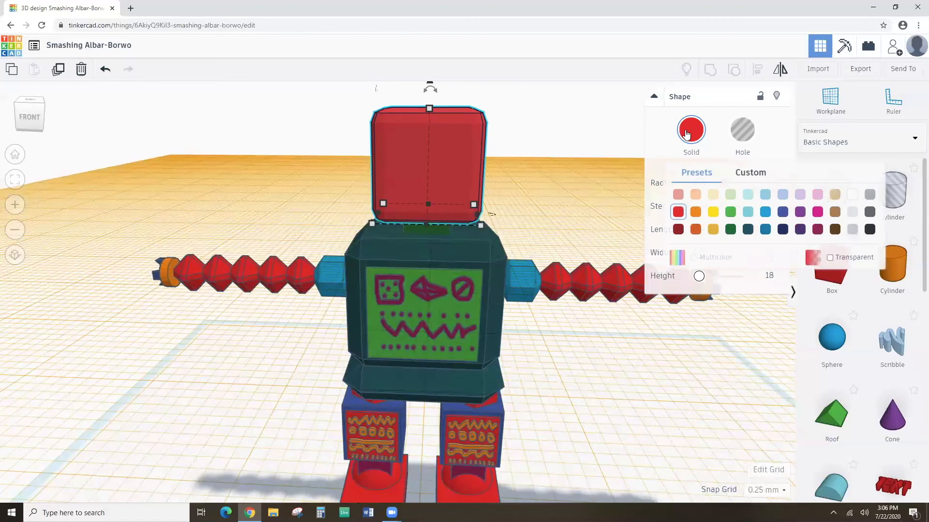
pyautogui.click(731, 212)
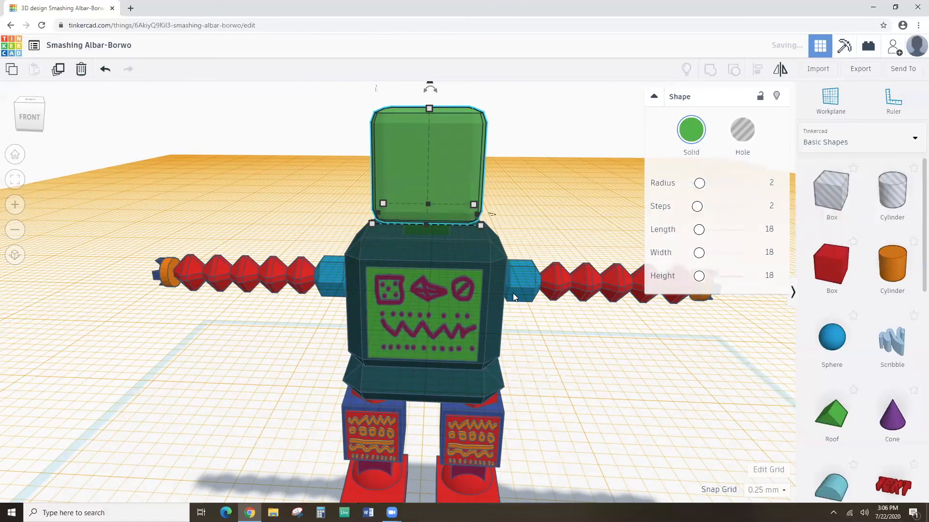
pyautogui.click(542, 230)
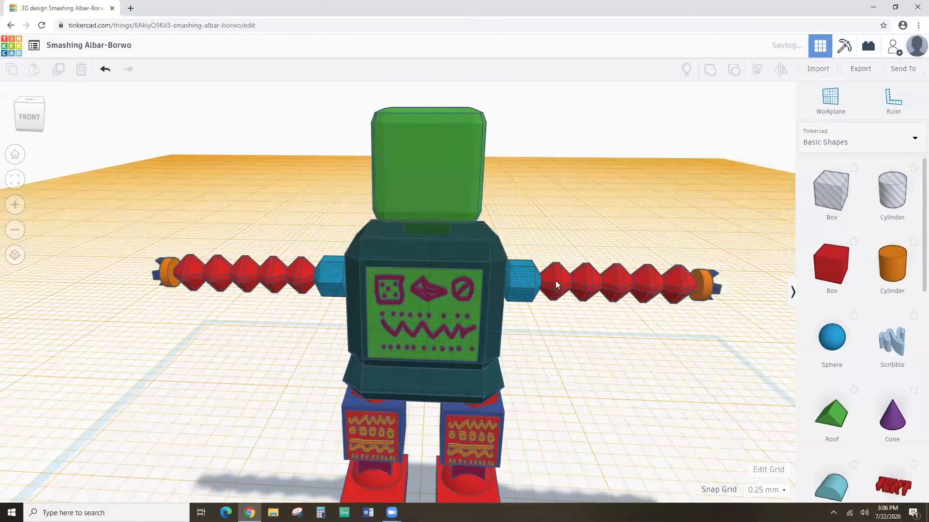
pyautogui.moveTo(566, 295)
pyautogui.mouseDown(button='right')
pyautogui.moveTo(562, 317)
pyautogui.moveTo(572, 269)
pyautogui.moveTo(580, 286)
pyautogui.mouseUp(button='right')
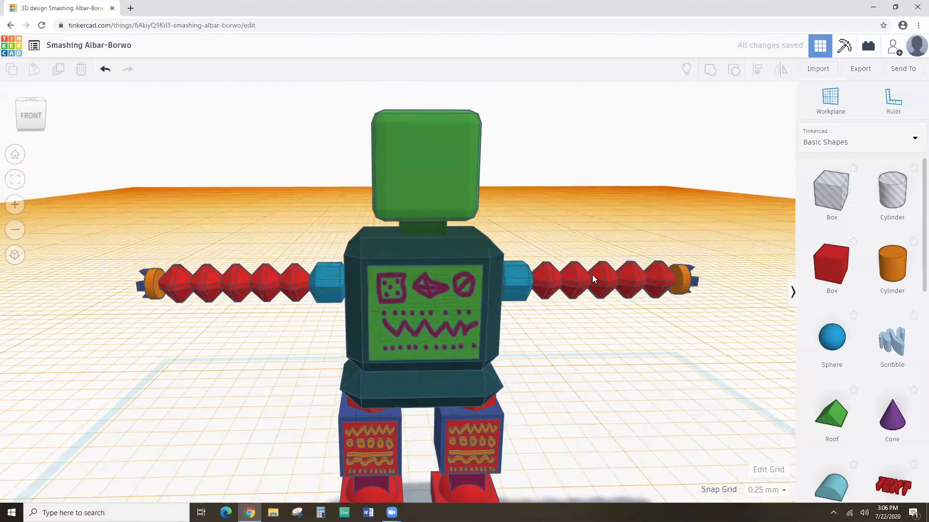
pyautogui.moveTo(338, 139); pyautogui.dragTo(508, 342)
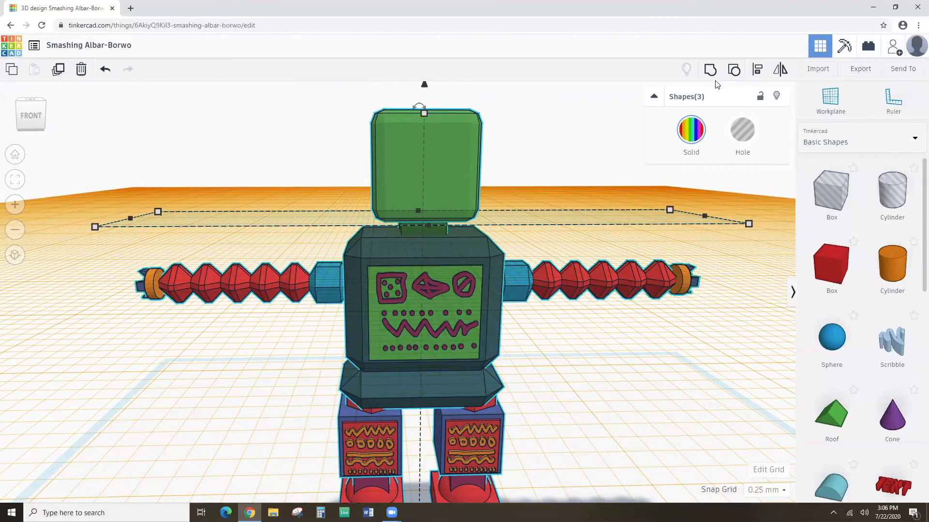
# Group the three robot parts into a single object.
pyautogui.click(709, 69)
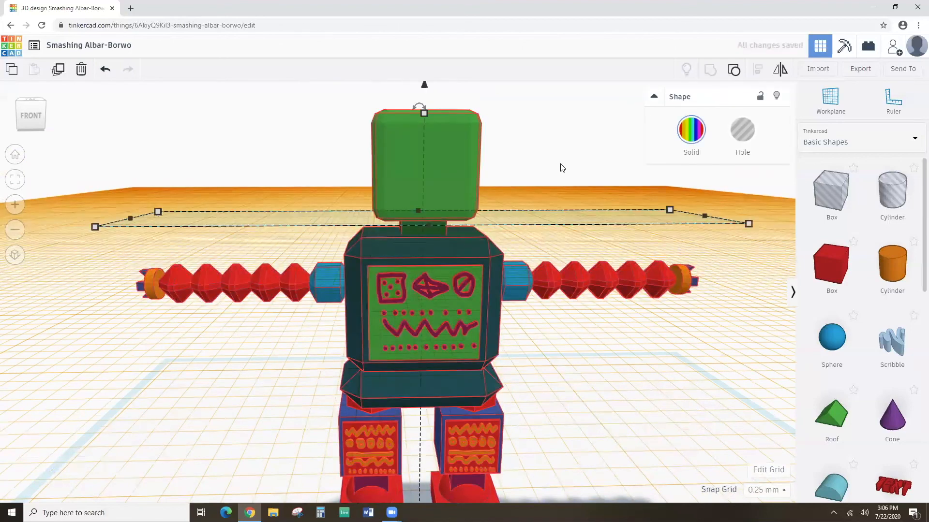
pyautogui.click(500, 216)
pyautogui.moveTo(500, 215)
pyautogui.mouseDown(button='right')
pyautogui.moveTo(509, 205)
pyautogui.moveTo(500, 249)
pyautogui.moveTo(496, 200)
pyautogui.mouseUp(button='right')
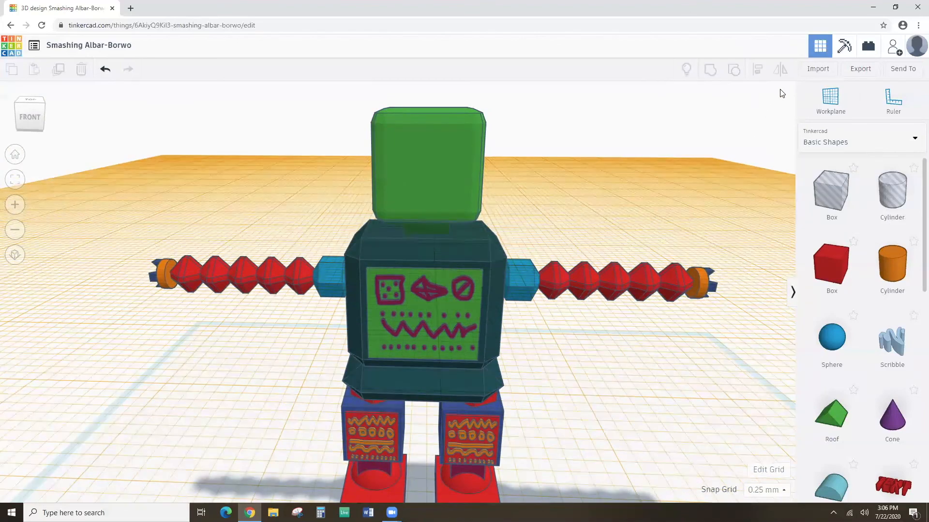
# Place a workplane on the green head's front face.
pyautogui.click(807, 114)
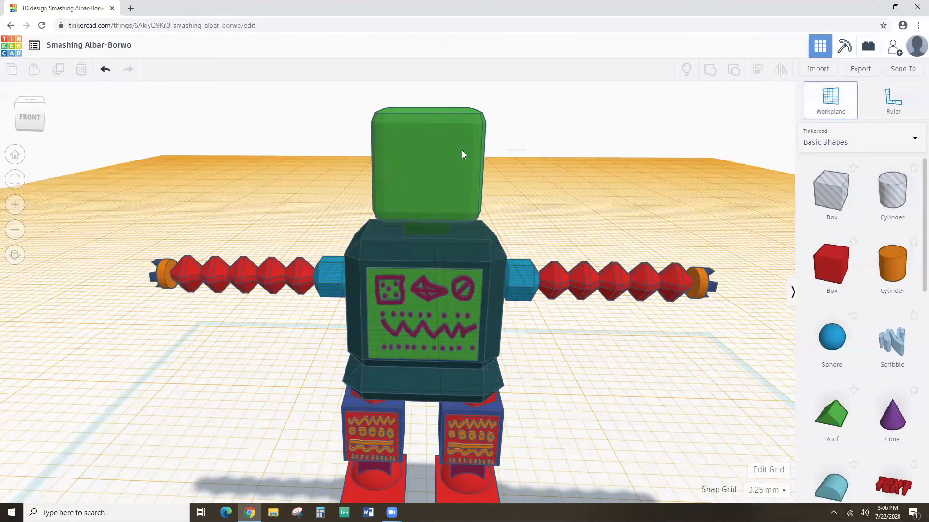
pyautogui.click(426, 160)
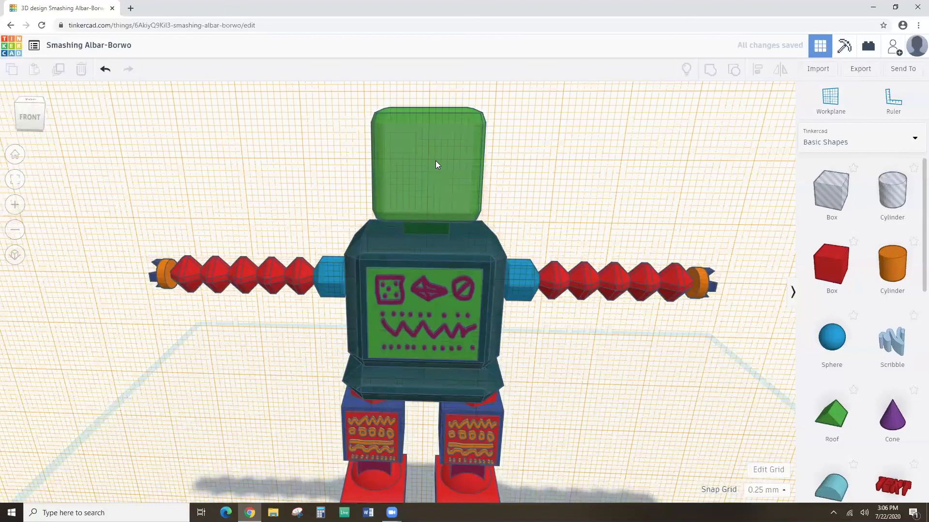
pyautogui.scroll(3, 436, 161)
pyautogui.scroll(-2, 436, 161)
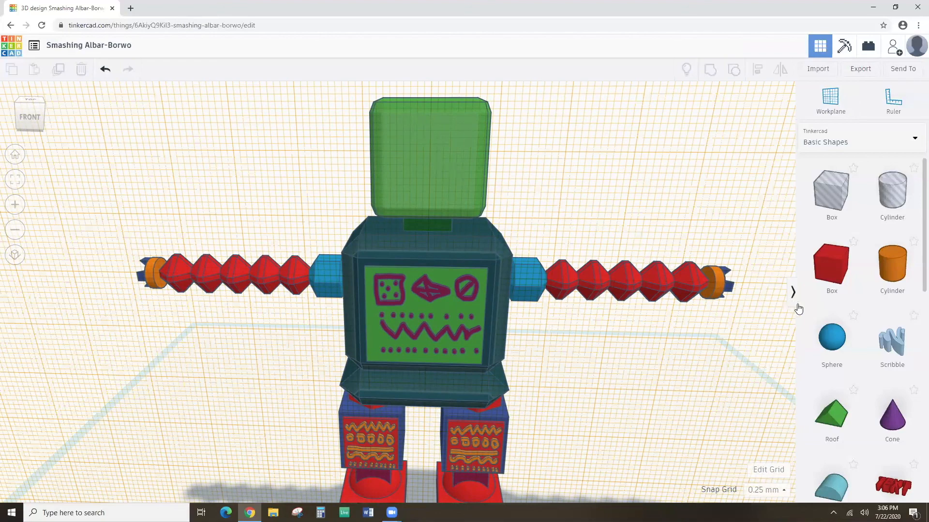
pyautogui.click(892, 341)
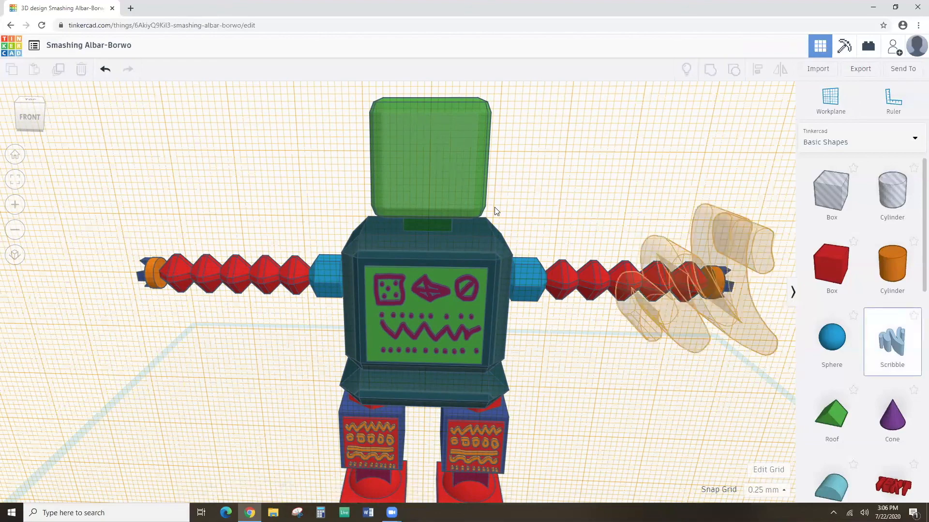
# Drop the scribble on the head and draw two square eyes filled with squiggles.
pyautogui.click(429, 152)
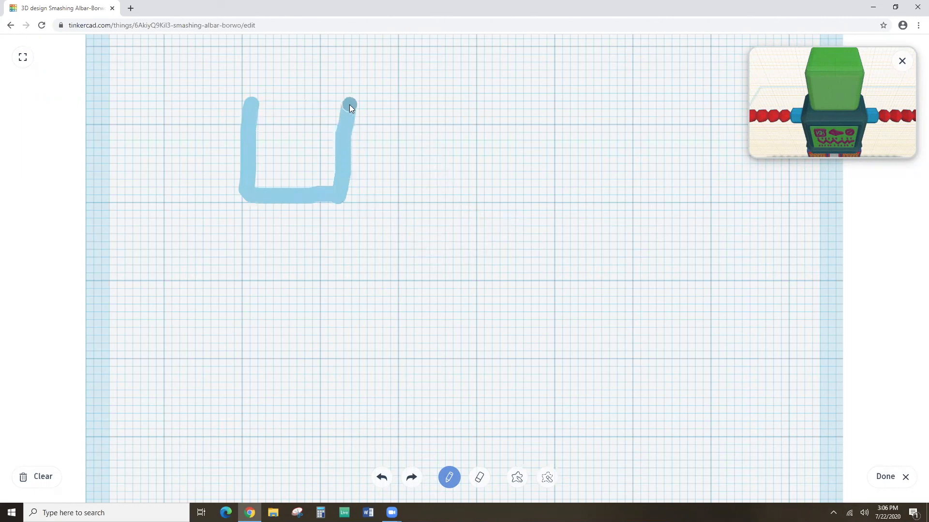
pyautogui.moveTo(250, 105); pyautogui.dragTo(251, 105)
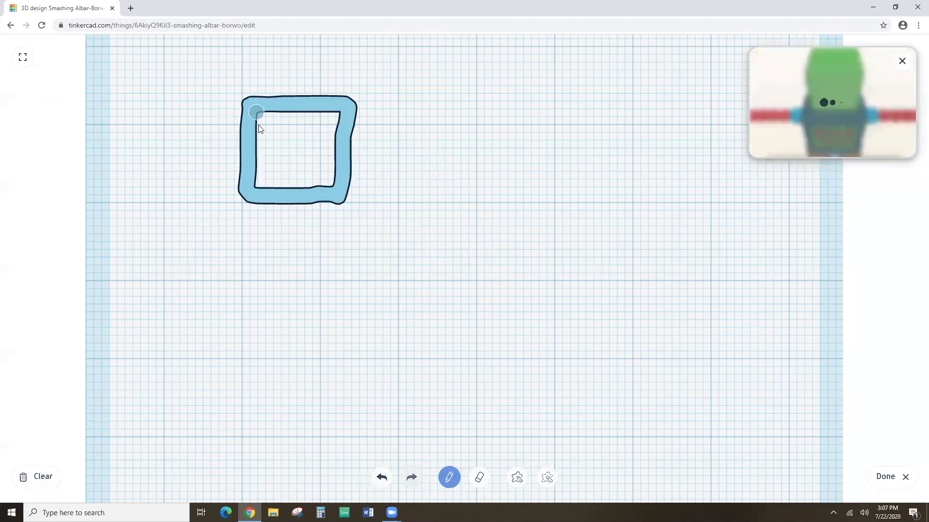
pyautogui.moveTo(277, 156); pyautogui.dragTo(326, 141)
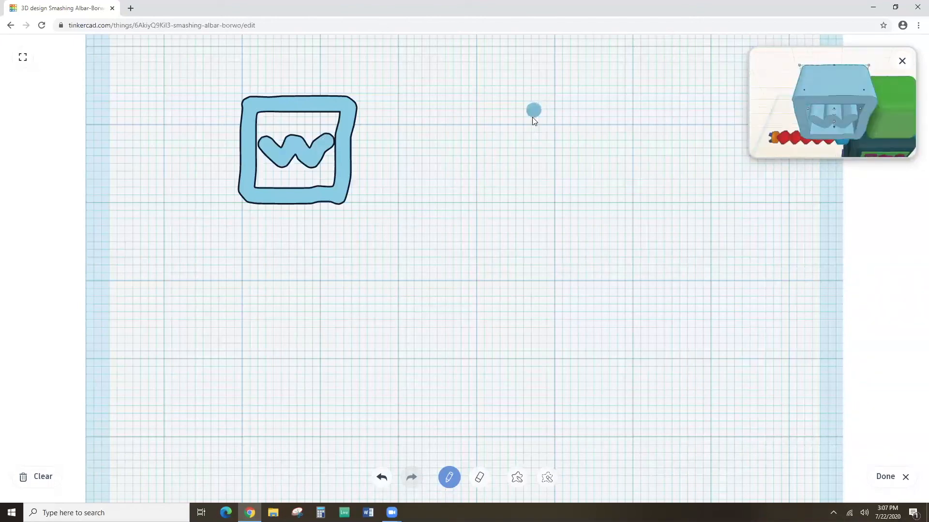
pyautogui.moveTo(533, 110); pyautogui.dragTo(530, 154)
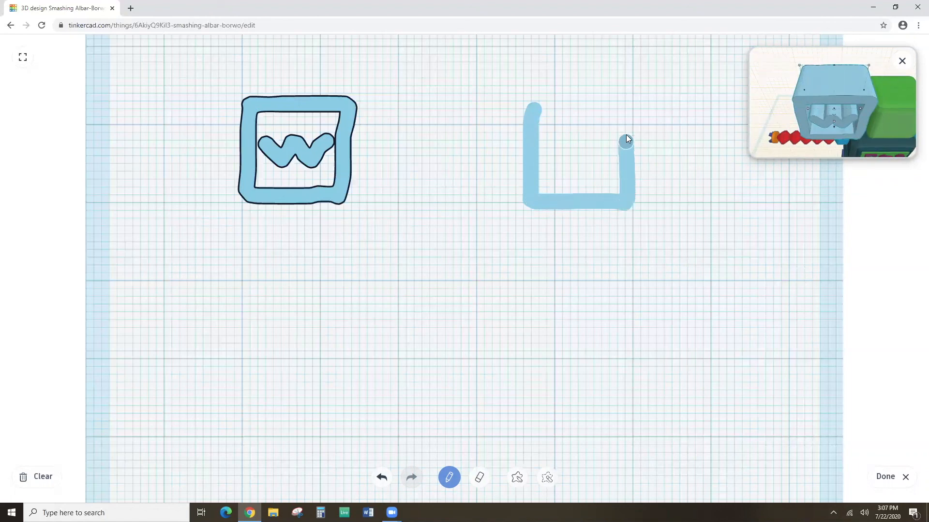
pyautogui.moveTo(542, 109); pyautogui.dragTo(534, 110)
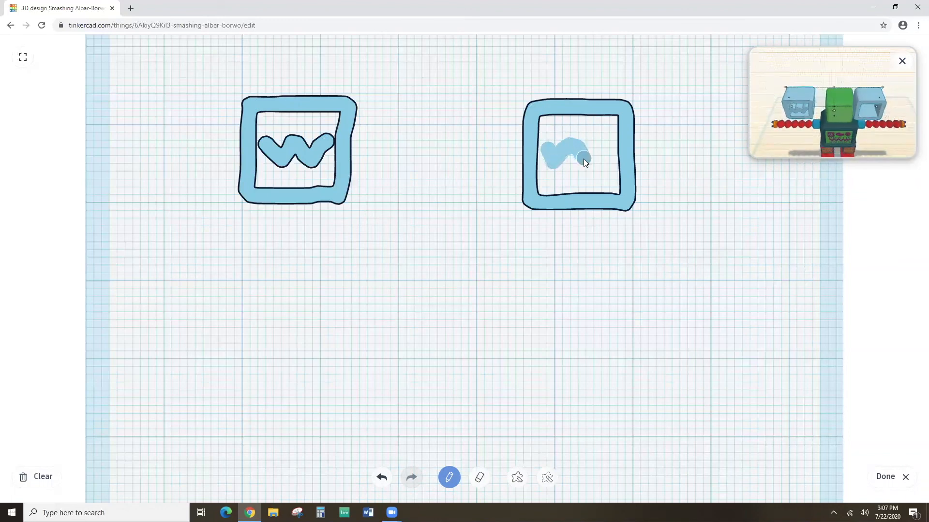
pyautogui.moveTo(596, 146); pyautogui.dragTo(608, 161)
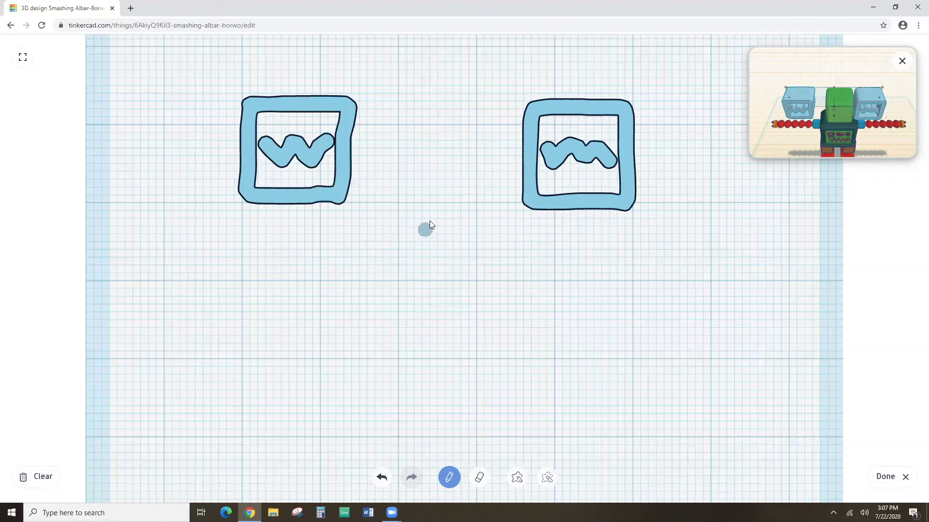
# Draw a dotted diamond nose and a wide zigzag mouth beneath it.
pyautogui.moveTo(429, 211)
pyautogui.mouseDown()
pyautogui.moveTo(411, 258)
pyautogui.moveTo(440, 328)
pyautogui.mouseUp()
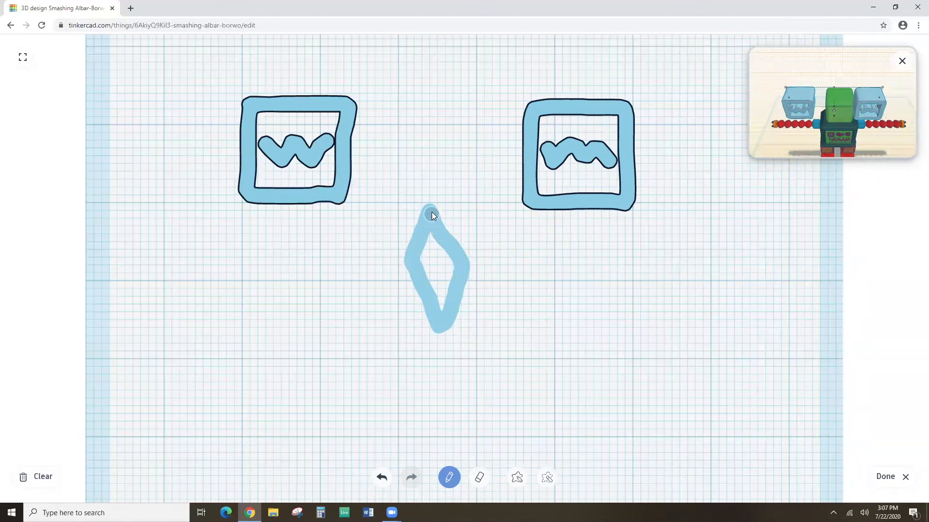
pyautogui.moveTo(431, 215); pyautogui.dragTo(432, 213)
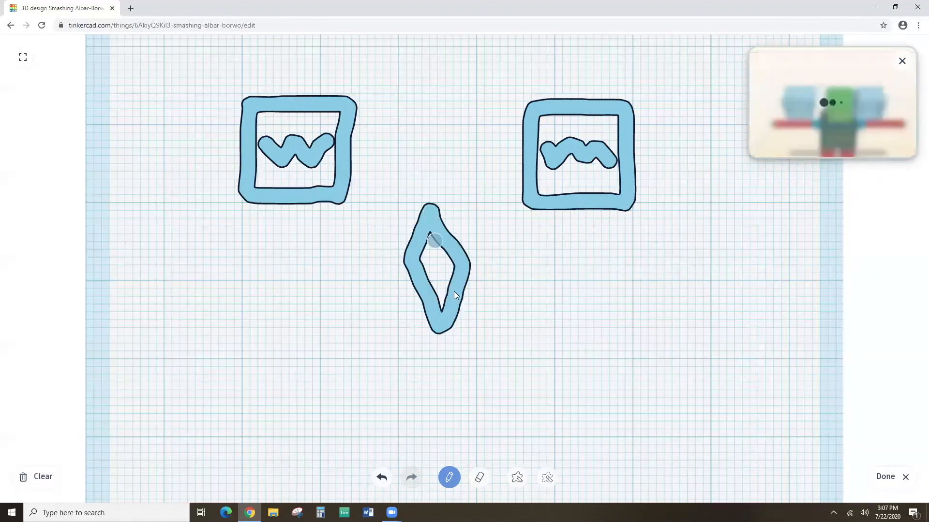
pyautogui.click(438, 264)
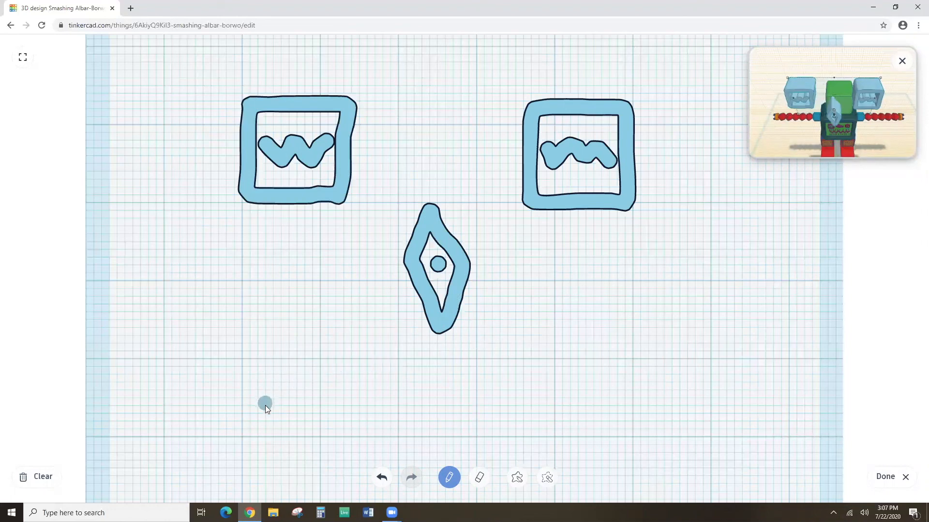
pyautogui.moveTo(265, 410); pyautogui.dragTo(297, 368)
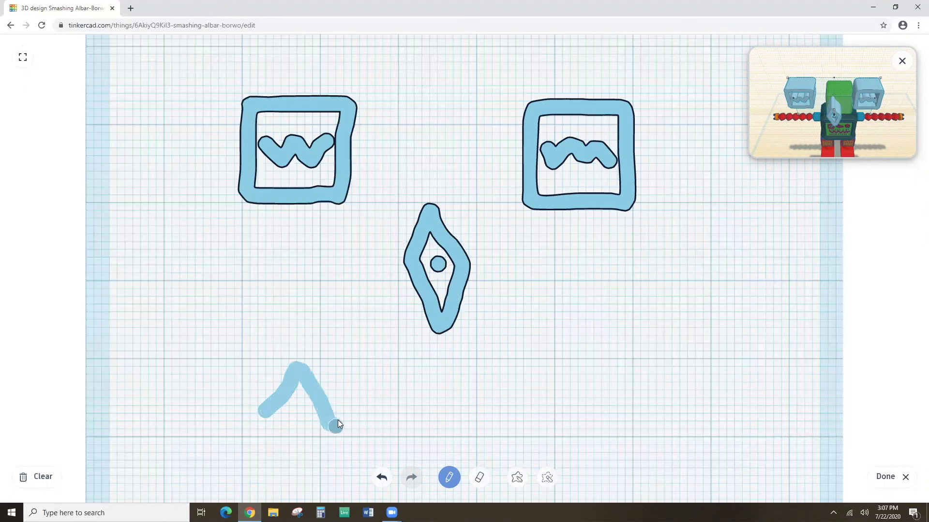
pyautogui.moveTo(351, 348)
pyautogui.mouseDown()
pyautogui.moveTo(386, 462)
pyautogui.moveTo(400, 477)
pyautogui.mouseUp()
pyautogui.moveTo(417, 375)
pyautogui.mouseDown()
pyautogui.moveTo(427, 355)
pyautogui.moveTo(465, 474)
pyautogui.moveTo(488, 367)
pyautogui.moveTo(515, 448)
pyautogui.mouseUp()
pyautogui.moveTo(577, 421); pyautogui.dragTo(578, 424)
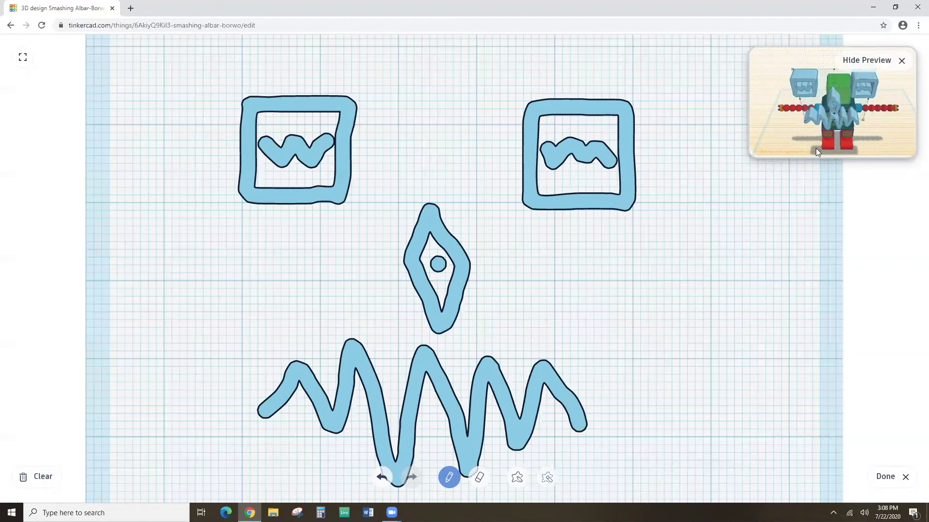
# Finish the scribble and resize it onto the green head, about 11.75 wide and 12.25 deep.
pyautogui.click(888, 485)
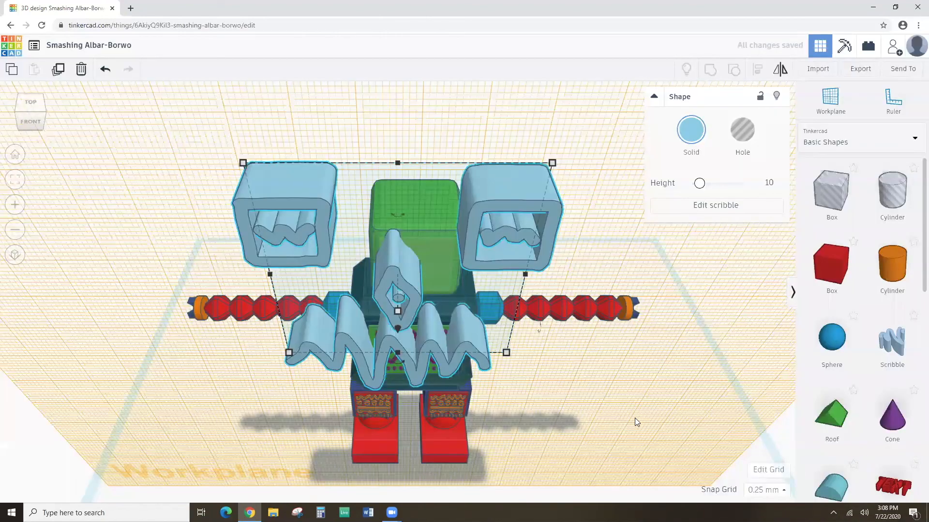
pyautogui.press('f')
pyautogui.moveTo(272, 169)
pyautogui.mouseDown()
pyautogui.moveTo(366, 232)
pyautogui.moveTo(385, 259)
pyautogui.moveTo(382, 250)
pyautogui.mouseUp()
pyautogui.moveTo(525, 417)
pyautogui.mouseDown()
pyautogui.moveTo(503, 372)
pyautogui.moveTo(450, 310)
pyautogui.mouseUp()
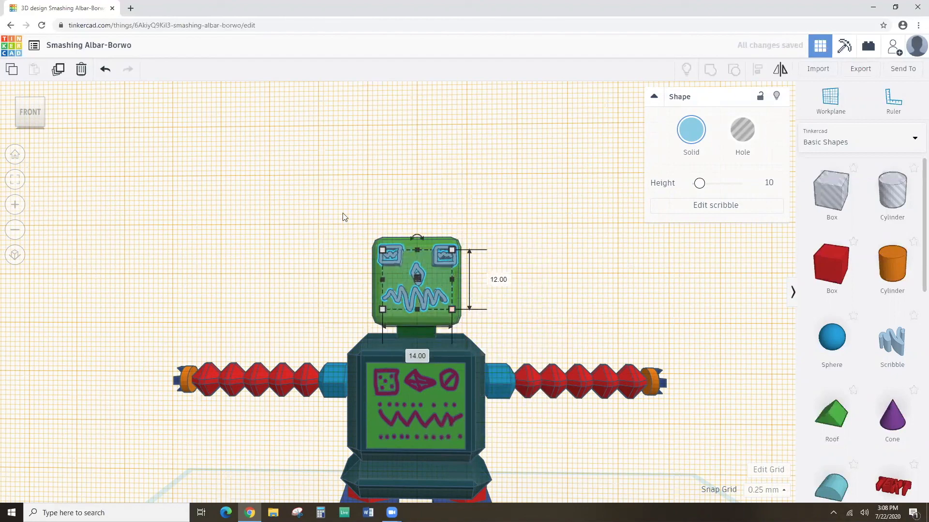
pyautogui.click(20, 184)
pyautogui.moveTo(202, 300)
pyautogui.mouseDown(button='right')
pyautogui.moveTo(234, 336)
pyautogui.moveTo(249, 317)
pyautogui.mouseUp(button='right')
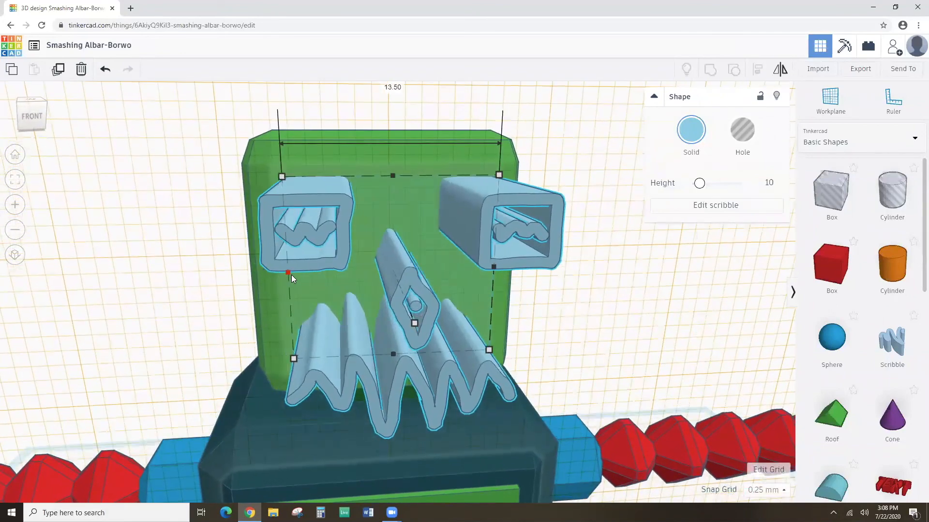
pyautogui.moveTo(288, 273); pyautogui.dragTo(296, 272)
pyautogui.moveTo(493, 267); pyautogui.dragTo(467, 267)
pyautogui.moveTo(454, 319); pyautogui.dragTo(431, 292, button='right')
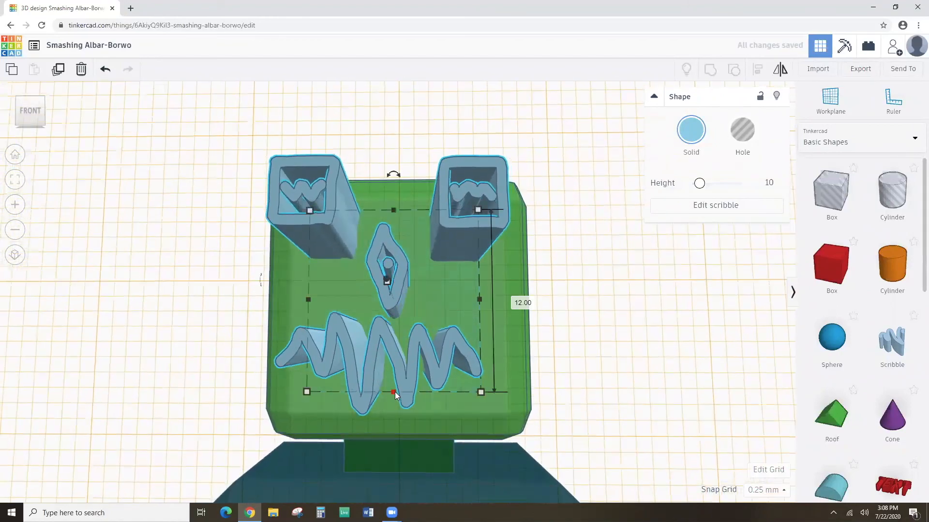
pyautogui.moveTo(400, 390); pyautogui.dragTo(402, 394)
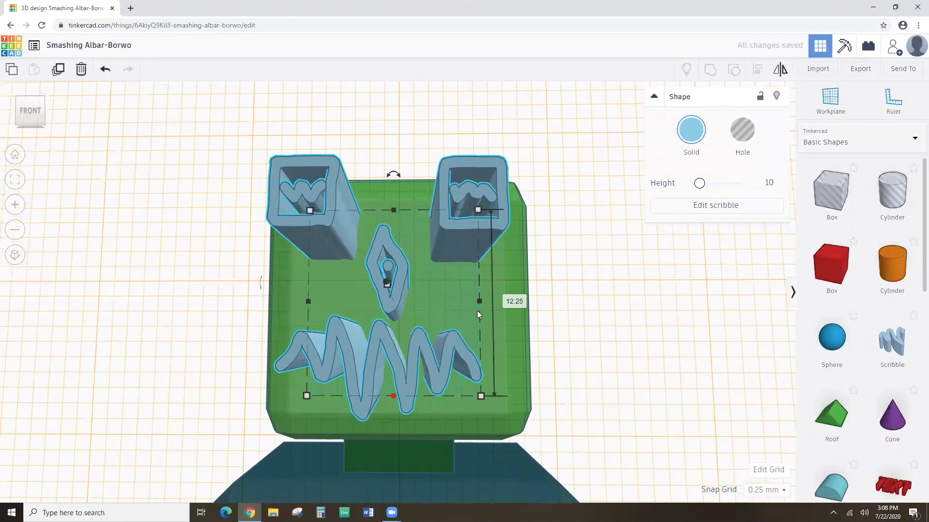
pyautogui.moveTo(477, 301); pyautogui.dragTo(484, 302)
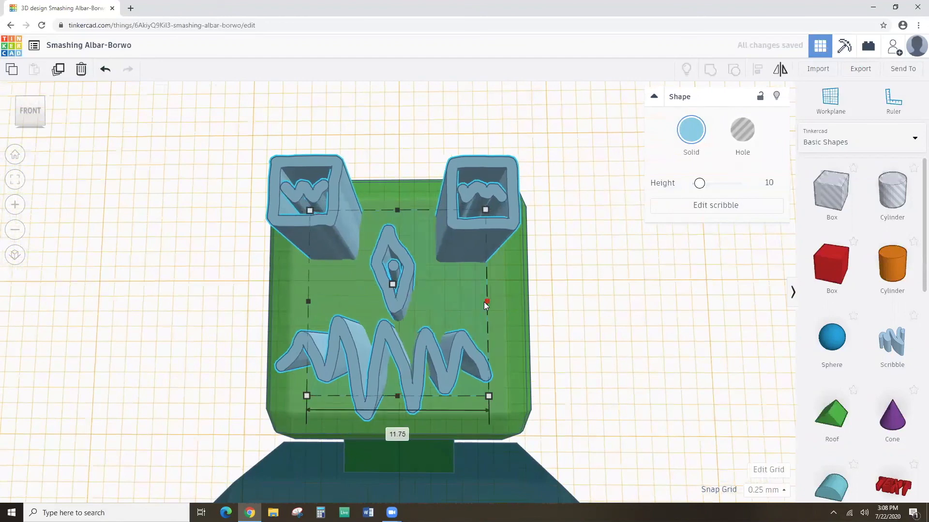
pyautogui.moveTo(308, 303); pyautogui.dragTo(299, 303)
pyautogui.moveTo(298, 302)
pyautogui.mouseDown(button='right')
pyautogui.moveTo(349, 331)
pyautogui.moveTo(350, 356)
pyautogui.moveTo(358, 352)
pyautogui.moveTo(352, 335)
pyautogui.moveTo(375, 321)
pyautogui.mouseUp(button='right')
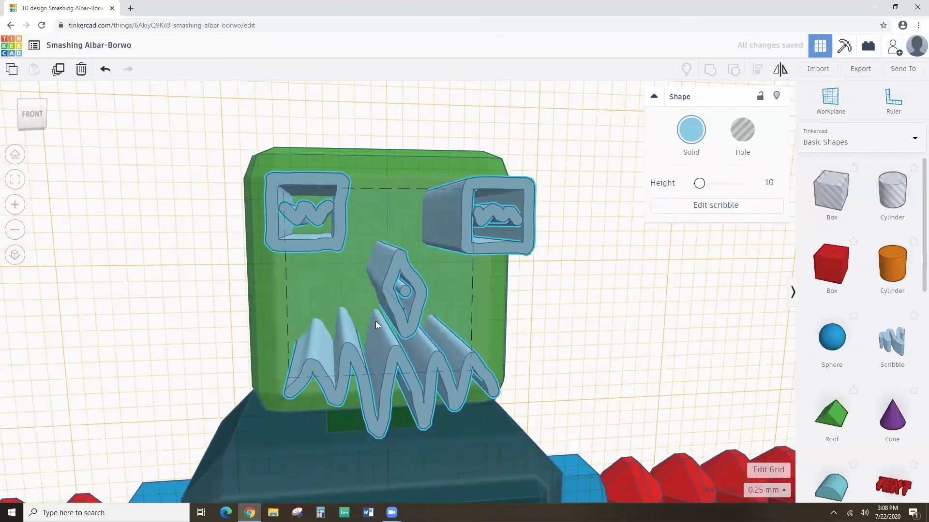
# Flatten the scribble face to a height of 1 and colour it red.
pyautogui.click(764, 184)
pyautogui.press('Return')
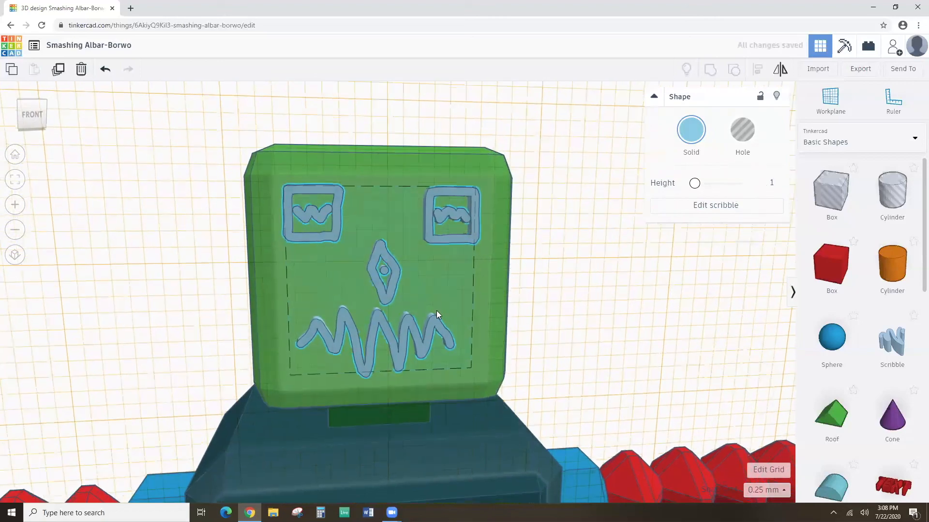
pyautogui.press('f')
pyautogui.click(695, 133)
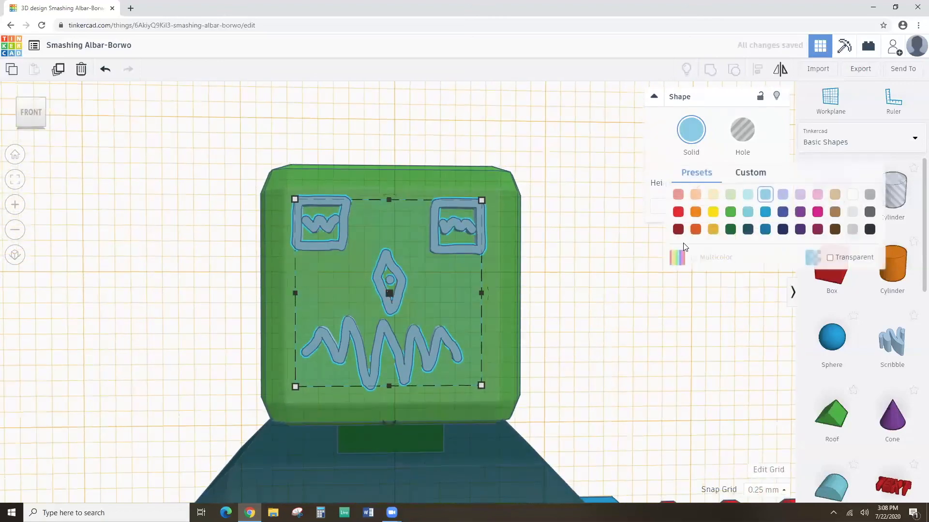
pyautogui.click(678, 212)
pyautogui.scroll(-3, 534, 330)
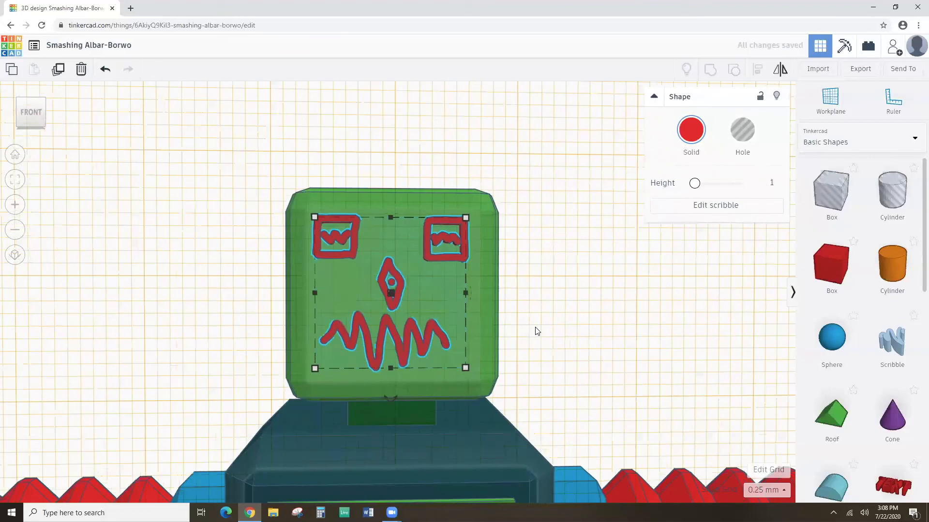
pyautogui.scroll(-3, 536, 331)
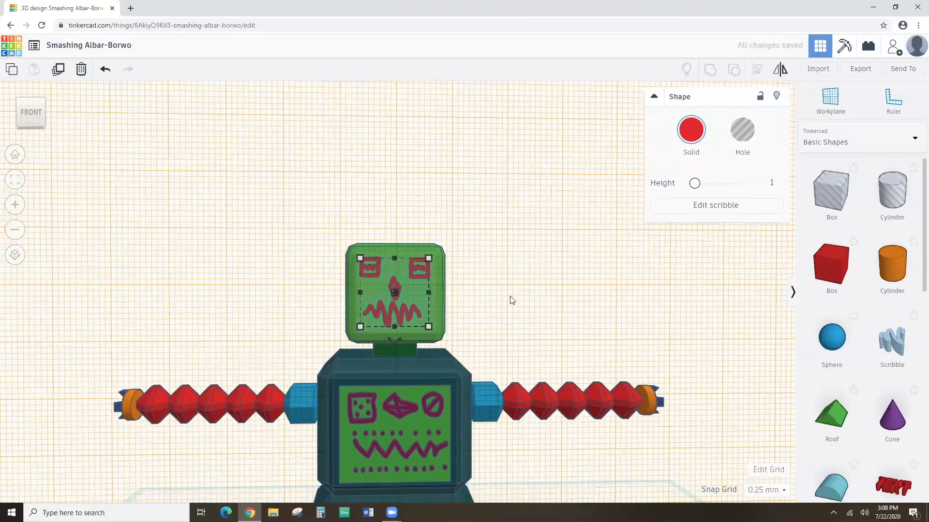
pyautogui.scroll(5, 486, 305)
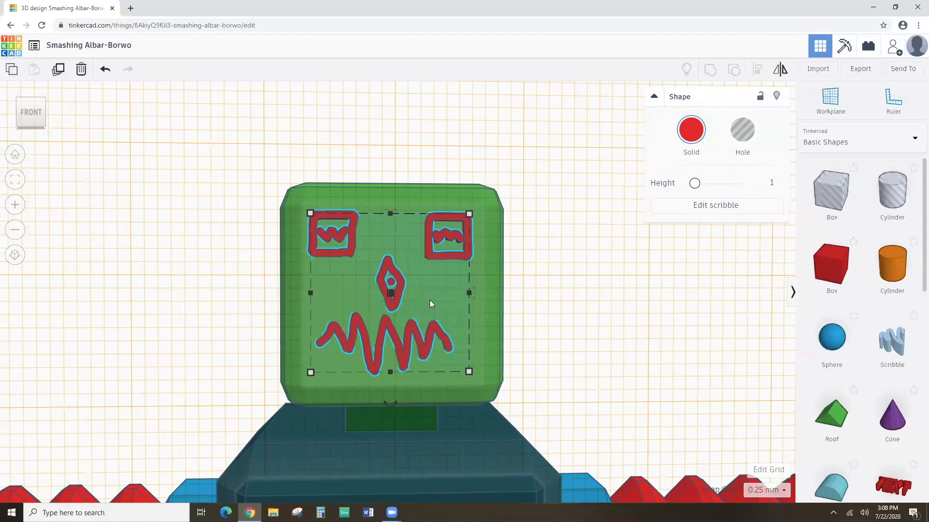
pyautogui.moveTo(494, 207); pyautogui.dragTo(481, 231, button='right')
pyautogui.scroll(-5, 481, 228)
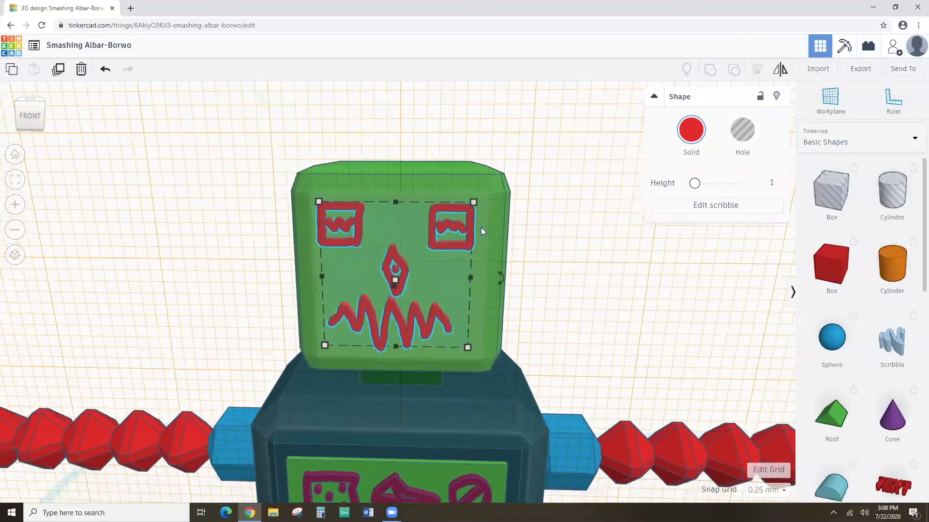
pyautogui.scroll(-3, 480, 230)
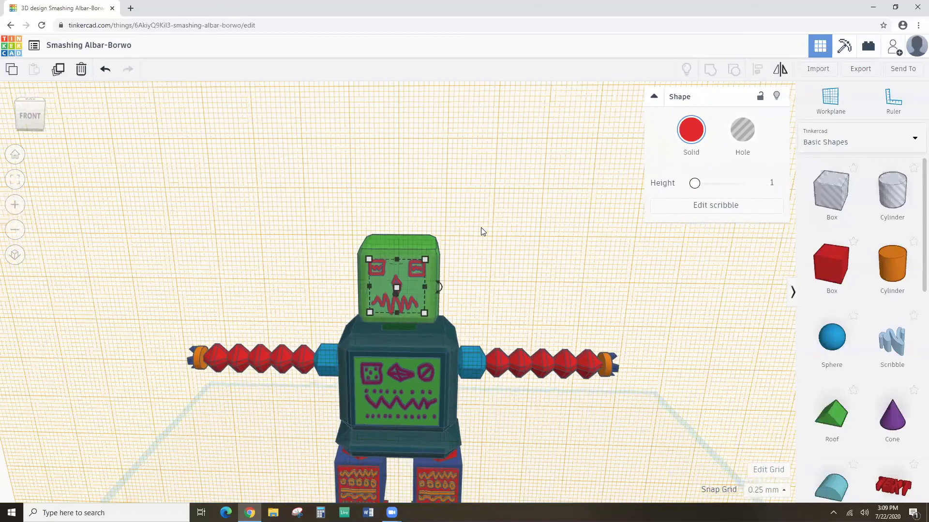
pyautogui.scroll(4, 452, 228)
pyautogui.moveTo(451, 228)
pyautogui.mouseDown(button='right')
pyautogui.moveTo(442, 275)
pyautogui.moveTo(451, 250)
pyautogui.mouseUp(button='right')
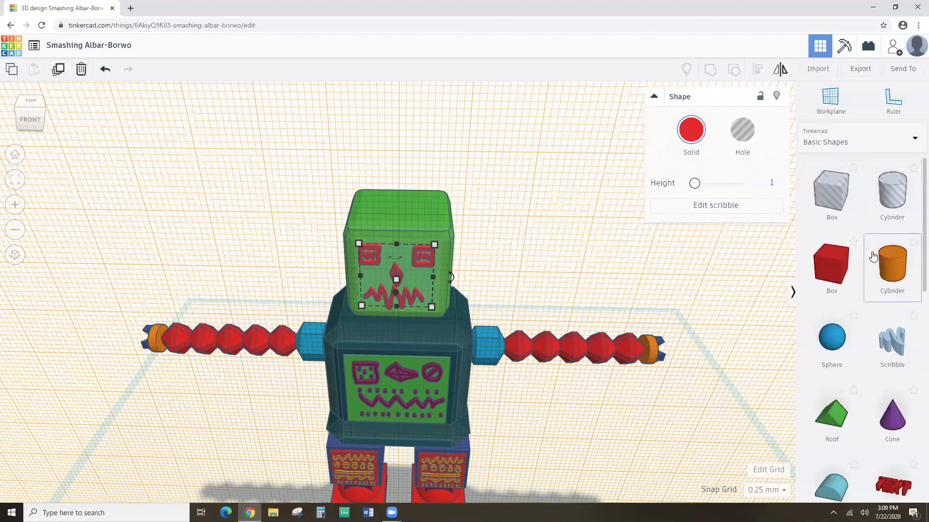
# Set a workplane on top of the head and add an orange cylinder shrunk to a small disc.
pyautogui.click(831, 109)
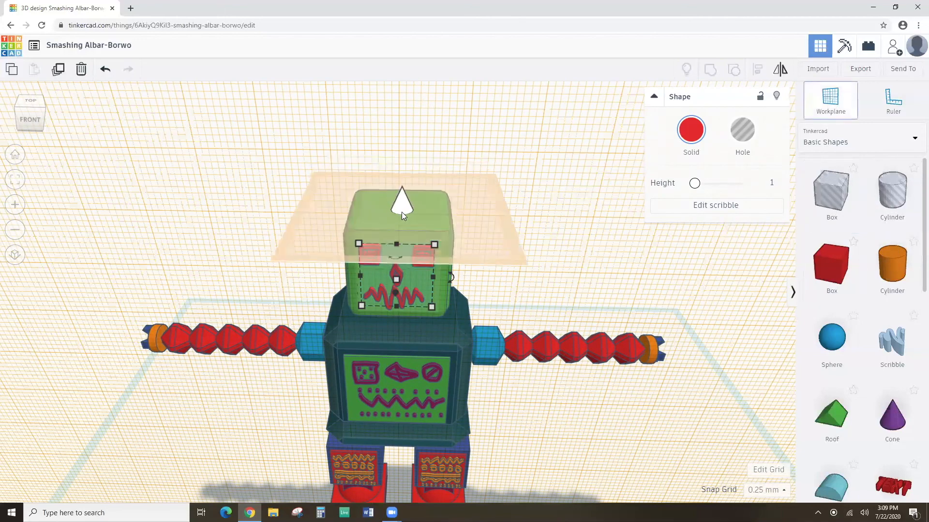
pyautogui.click(398, 207)
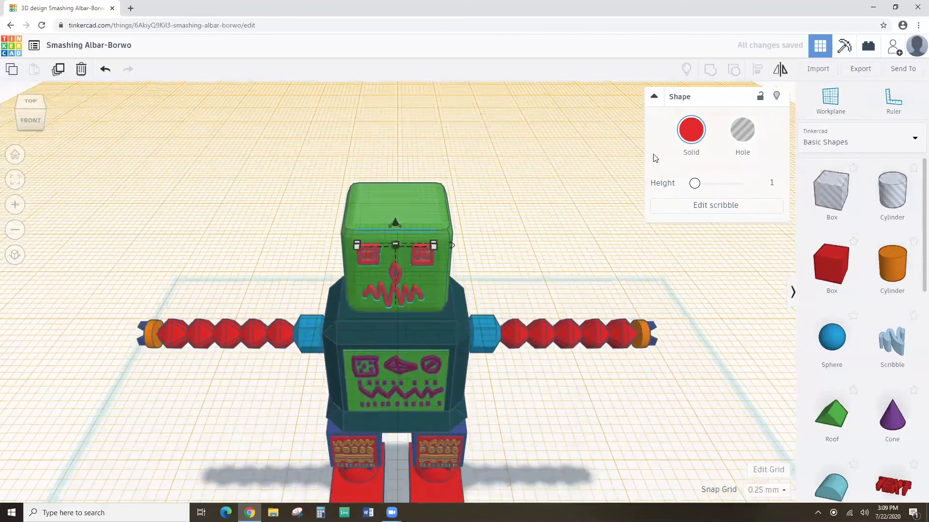
pyautogui.moveTo(771, 263); pyautogui.dragTo(399, 203)
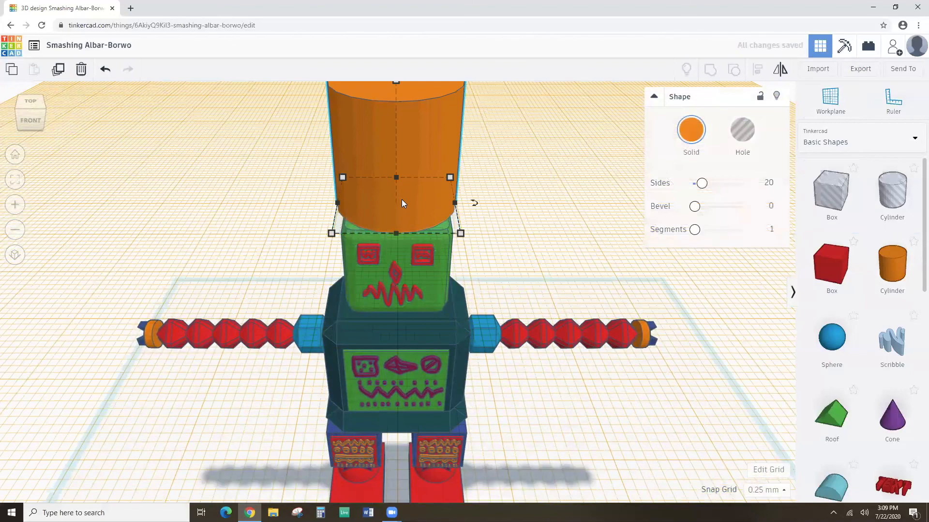
pyautogui.scroll(-3, 403, 173)
pyautogui.keyDown('shift'); pyautogui.moveTo(395, 126); pyautogui.dragTo(396, 209); pyautogui.keyUp('shift')
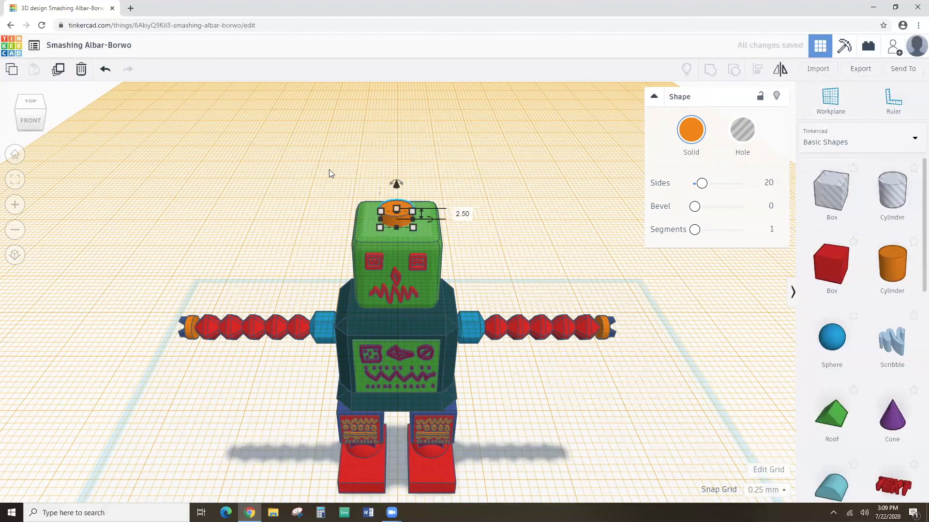
# Select the cylinder together with the robot and align it to the centre of the head.
pyautogui.moveTo(333, 172); pyautogui.dragTo(448, 292)
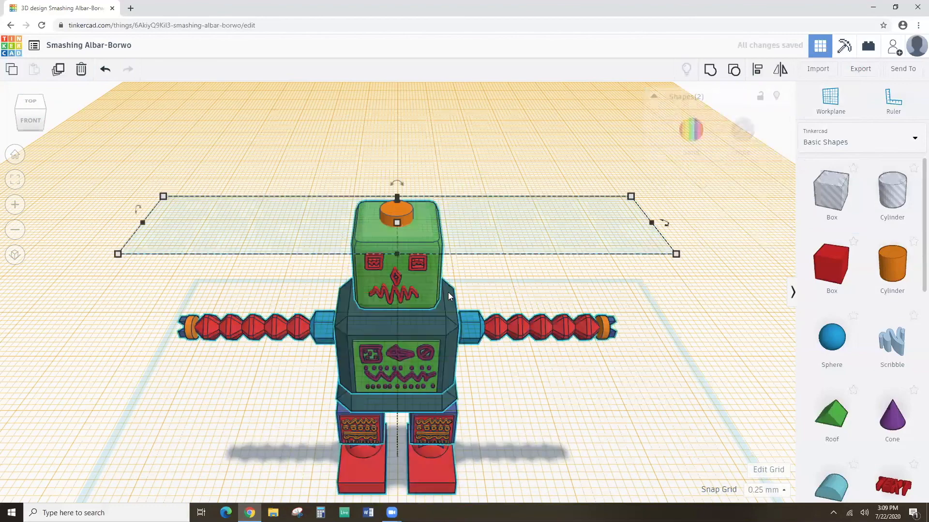
pyautogui.click(717, 71)
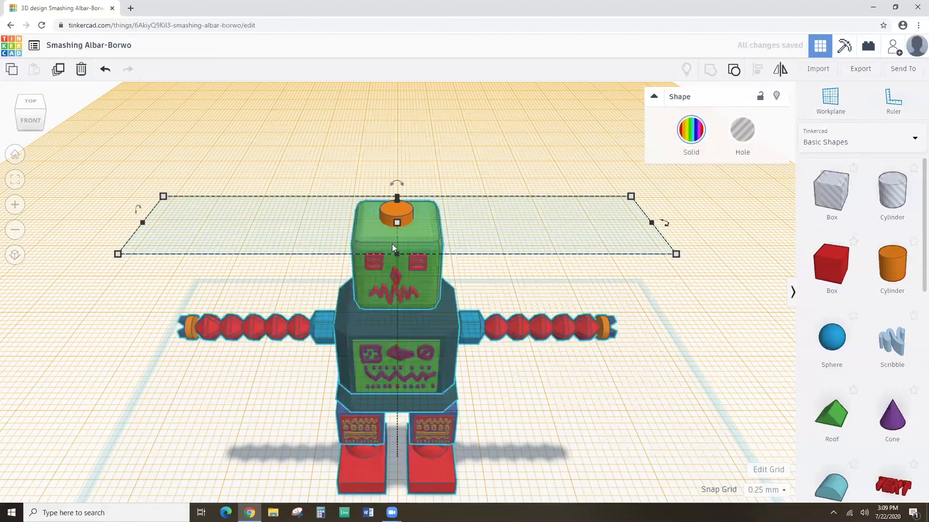
pyautogui.click(394, 217)
pyautogui.scroll(3, 418, 220)
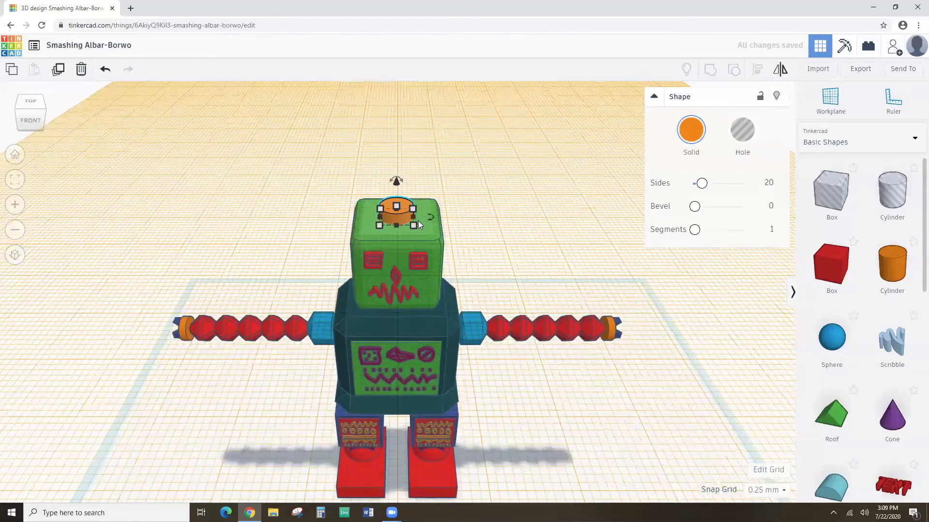
pyautogui.moveTo(419, 225); pyautogui.dragTo(418, 203, button='right')
pyautogui.scroll(-2, 419, 203)
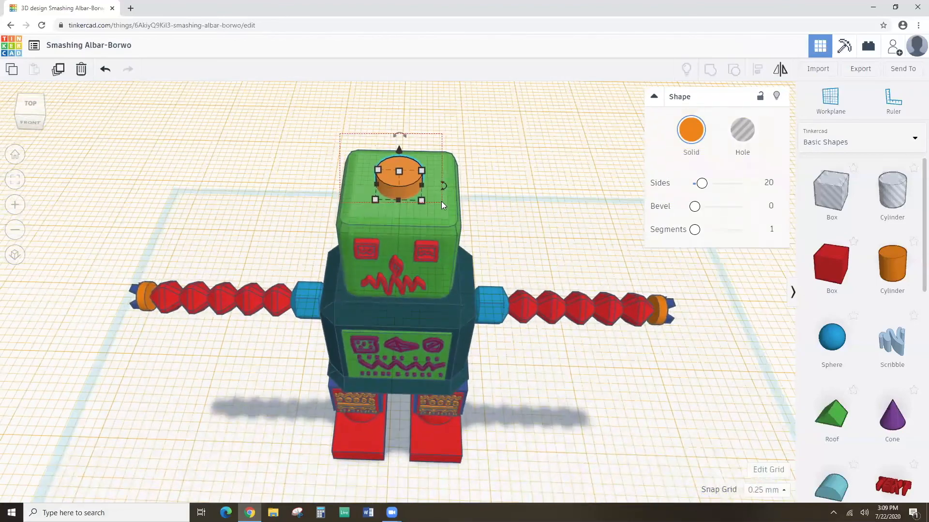
pyautogui.keyDown('shift'); pyautogui.click(441, 201); pyautogui.keyUp('shift')
pyautogui.click(756, 73)
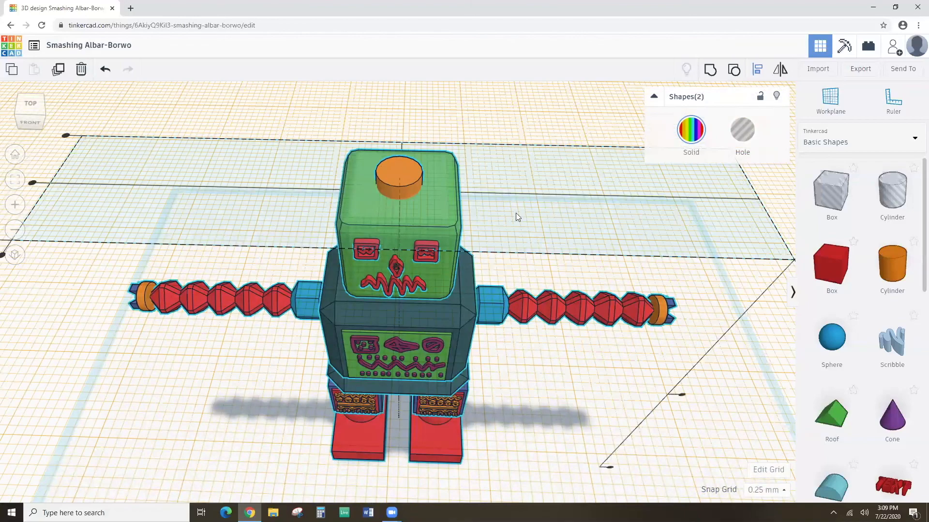
pyautogui.click(396, 267)
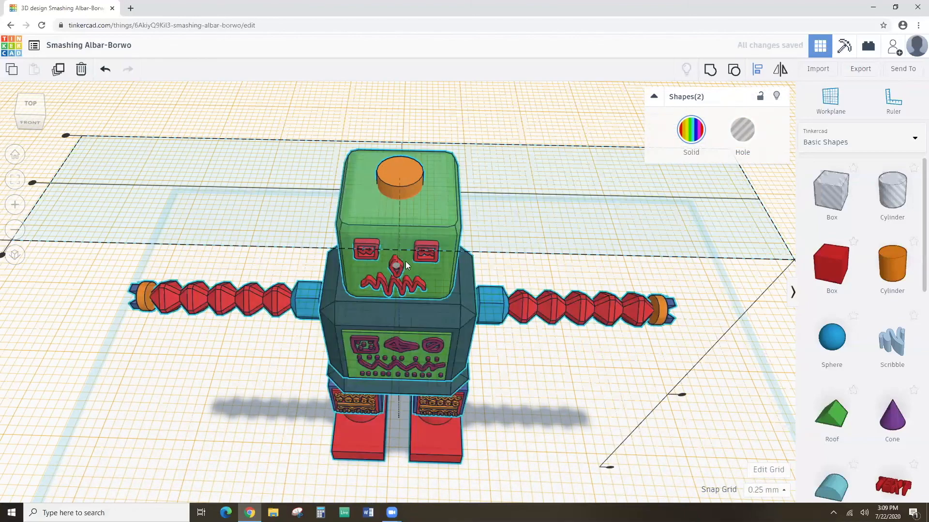
pyautogui.click(499, 207)
pyautogui.moveTo(471, 227); pyautogui.dragTo(479, 166, button='right')
pyautogui.click(395, 201)
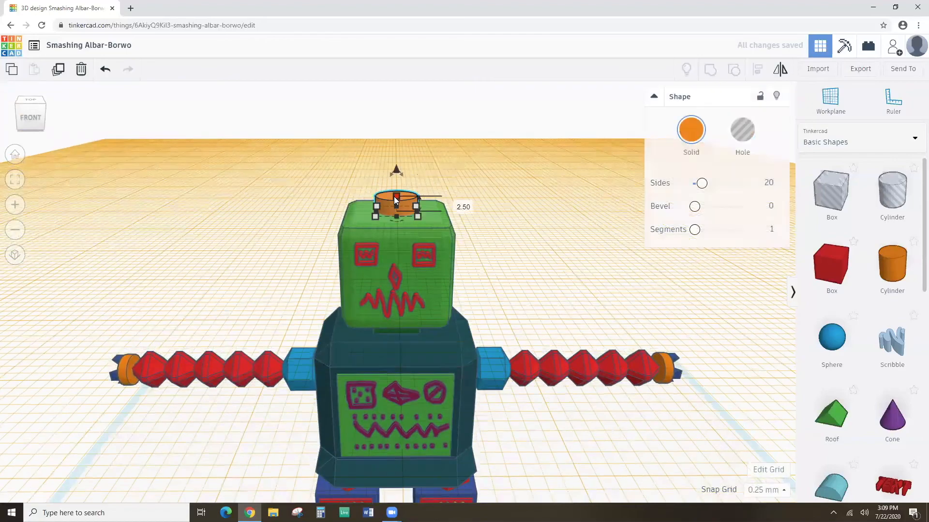
# Set the cylinder height to 1.50, duplicate it, and raise the copy 1.25 with height 0.75.
pyautogui.moveTo(395, 203); pyautogui.dragTo(395, 207)
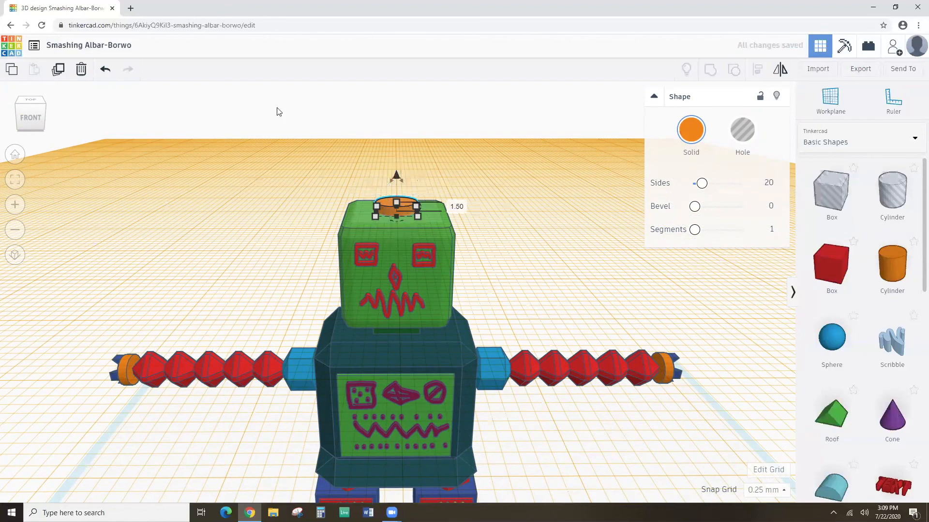
pyautogui.click(59, 71)
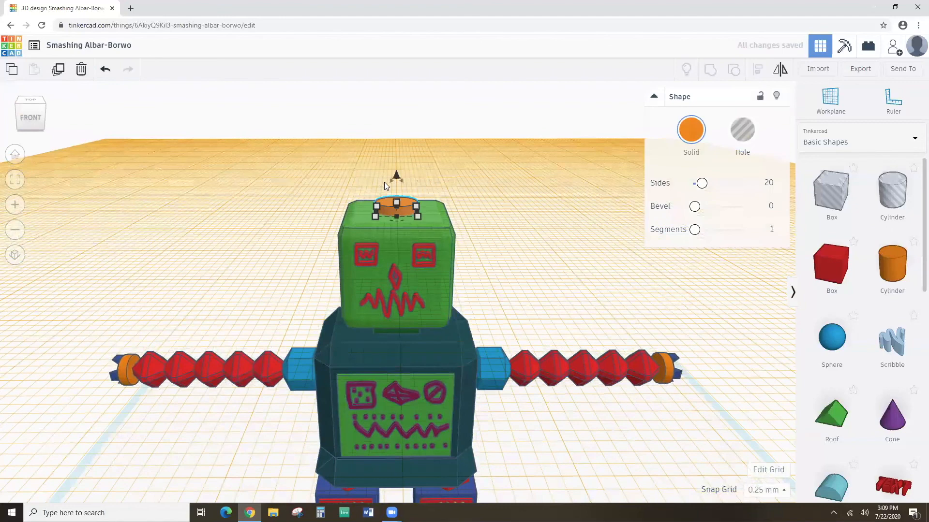
pyautogui.moveTo(396, 175); pyautogui.dragTo(396, 169)
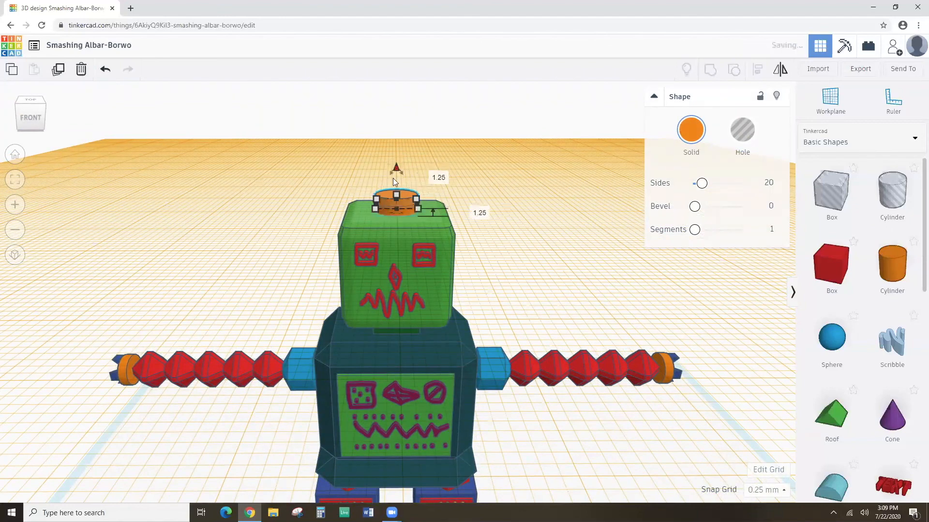
pyautogui.moveTo(433, 194); pyautogui.dragTo(432, 225, button='right')
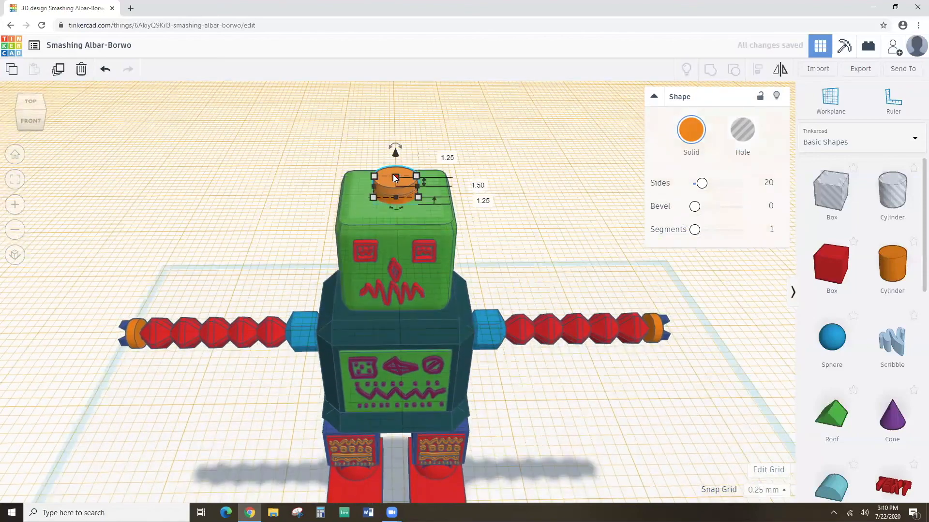
pyautogui.moveTo(395, 179); pyautogui.dragTo(394, 171)
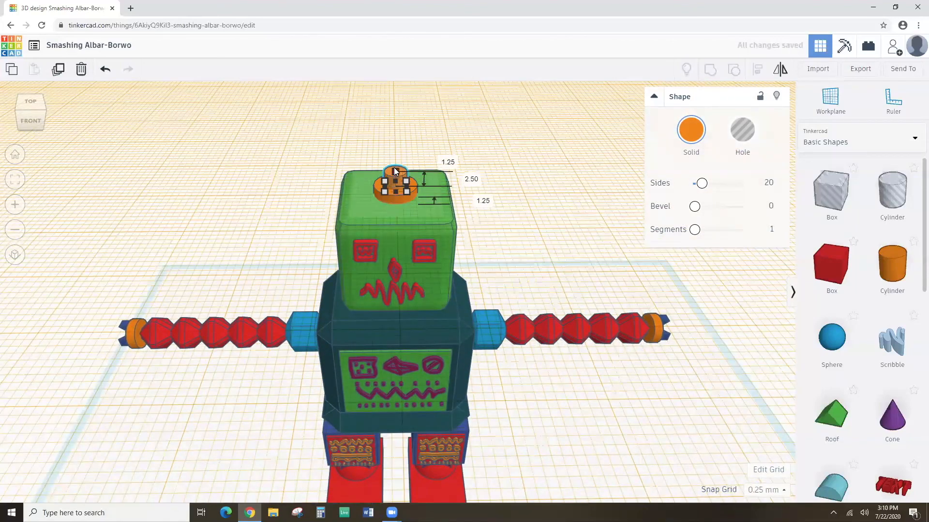
pyautogui.moveTo(400, 190)
pyautogui.mouseDown(button='right')
pyautogui.moveTo(408, 165)
pyautogui.moveTo(402, 211)
pyautogui.moveTo(413, 267)
pyautogui.moveTo(403, 281)
pyautogui.moveTo(391, 264)
pyautogui.moveTo(403, 191)
pyautogui.mouseUp(button='right')
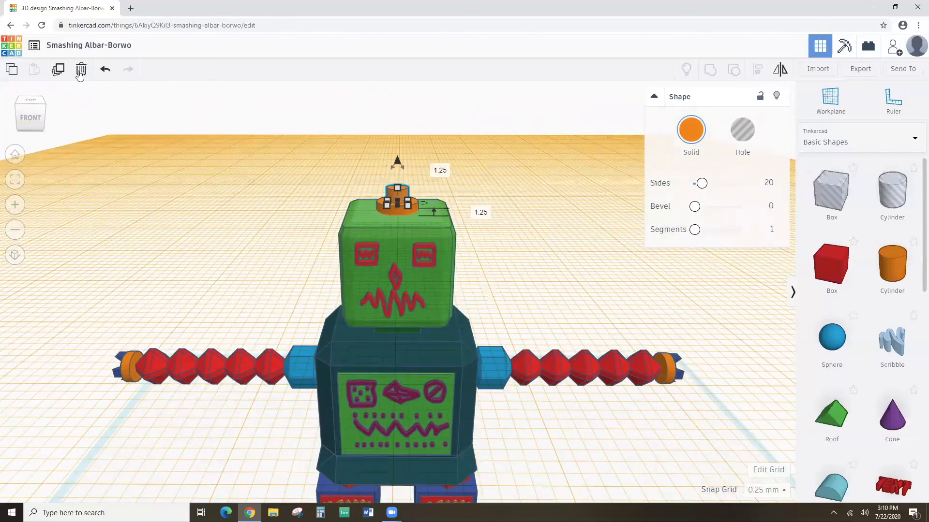
# Stack two more cylinder copies on the antenna, stretching one to 5.17 tall.
pyautogui.click(59, 70)
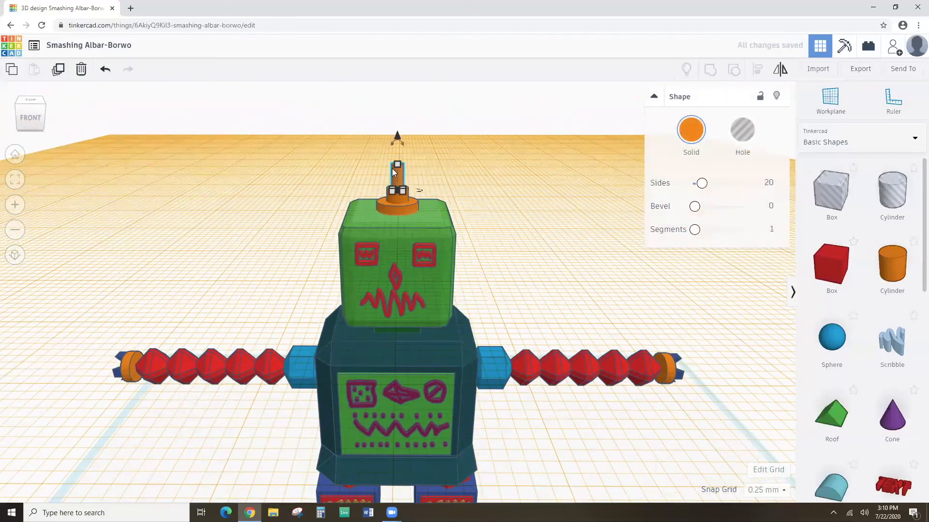
pyautogui.moveTo(399, 166); pyautogui.dragTo(395, 169)
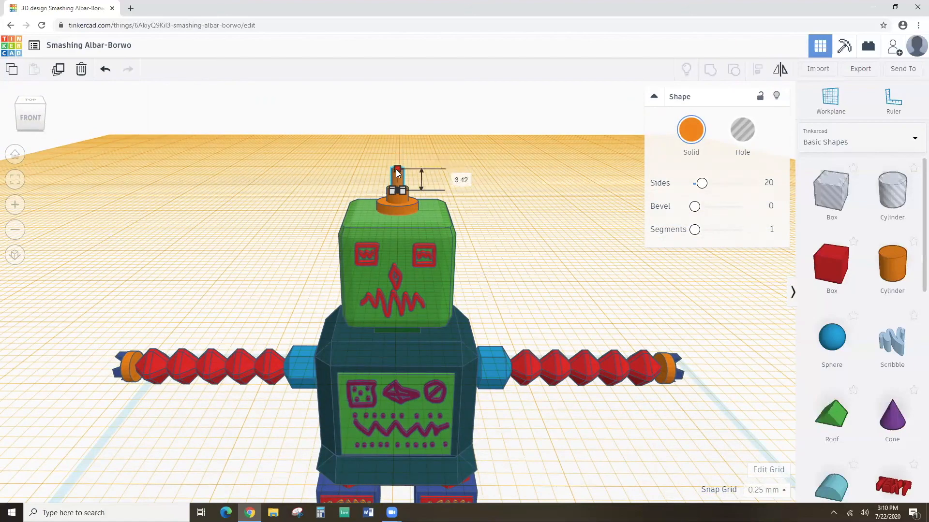
pyautogui.click(58, 71)
pyautogui.click(243, 138)
pyautogui.moveTo(264, 159); pyautogui.dragTo(273, 272, button='right')
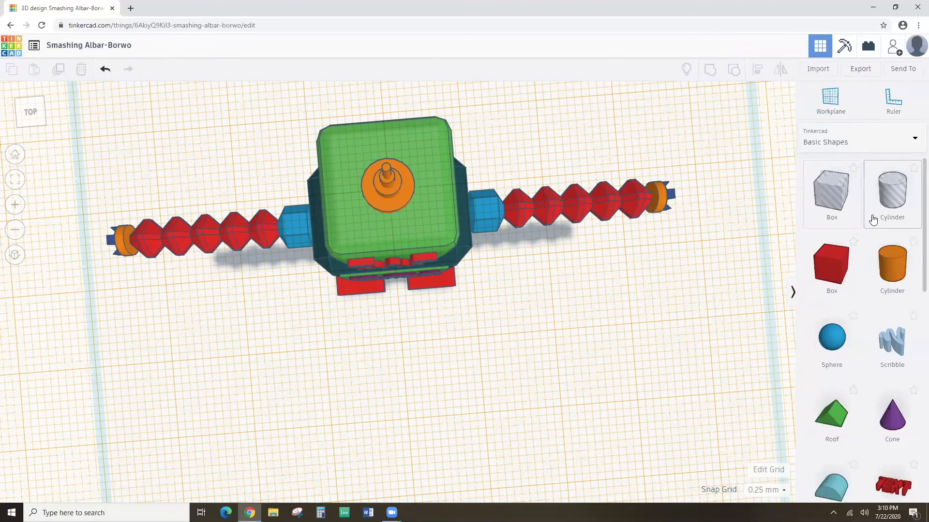
# Add a sphere on top of the antenna and shrink it to 5.75 high.
pyautogui.click(839, 96)
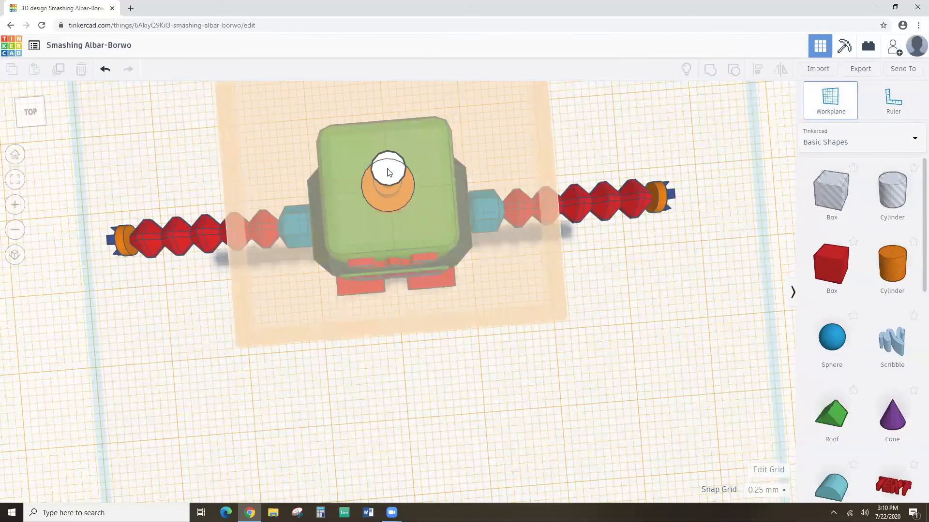
pyautogui.click(388, 173)
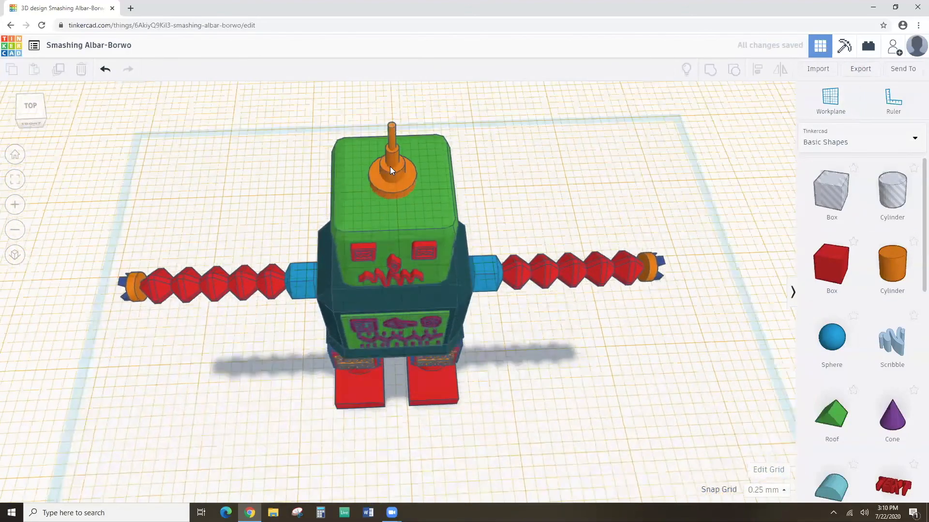
pyautogui.click(824, 350)
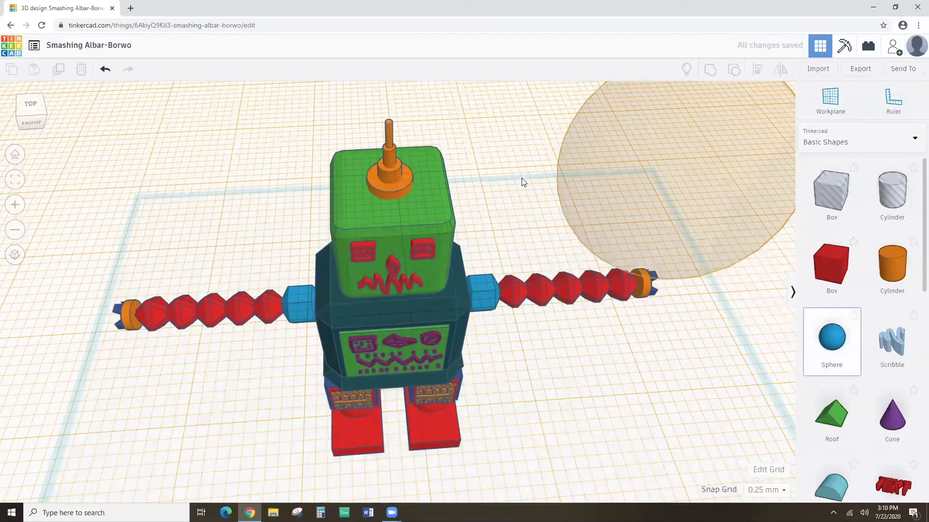
pyautogui.click(388, 121)
pyautogui.moveTo(415, 195); pyautogui.dragTo(403, 128, button='right')
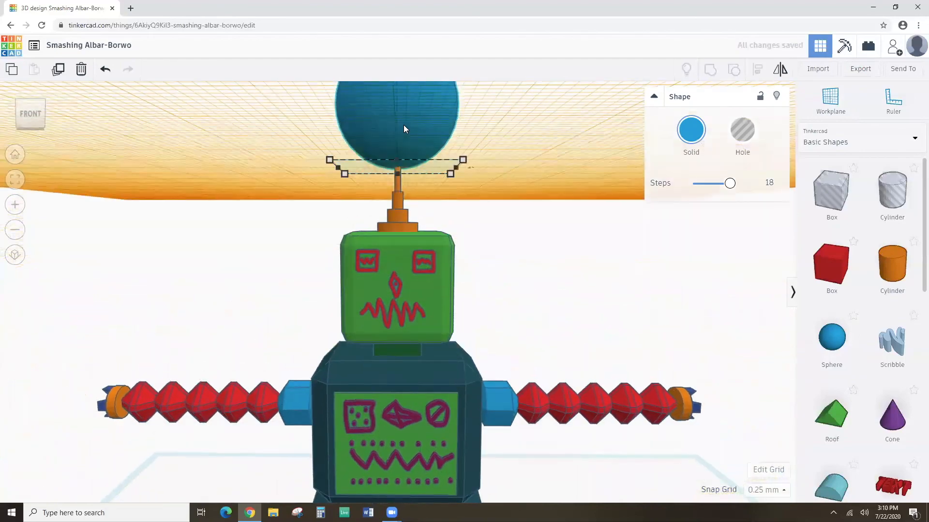
pyautogui.keyDown('shift'); pyautogui.moveTo(395, 141); pyautogui.dragTo(397, 187); pyautogui.keyUp('shift')
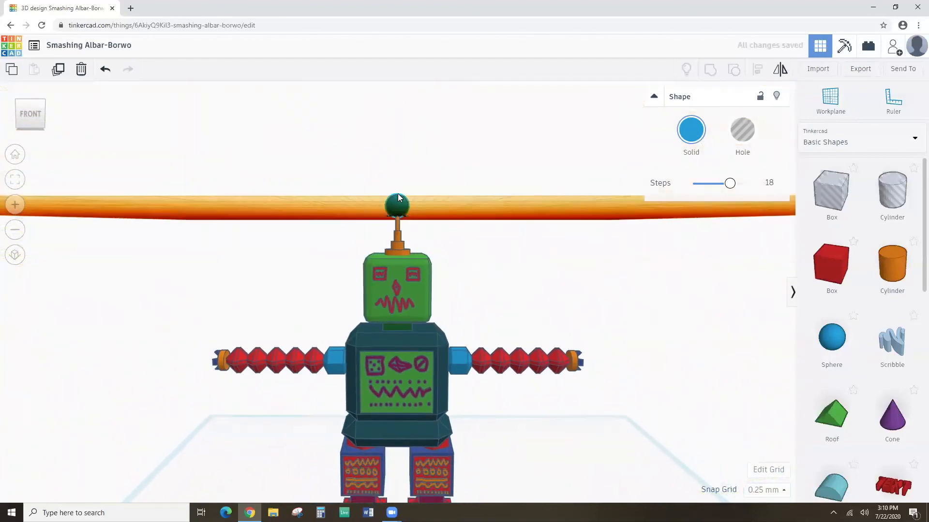
pyautogui.moveTo(397, 187); pyautogui.dragTo(393, 201, button='right')
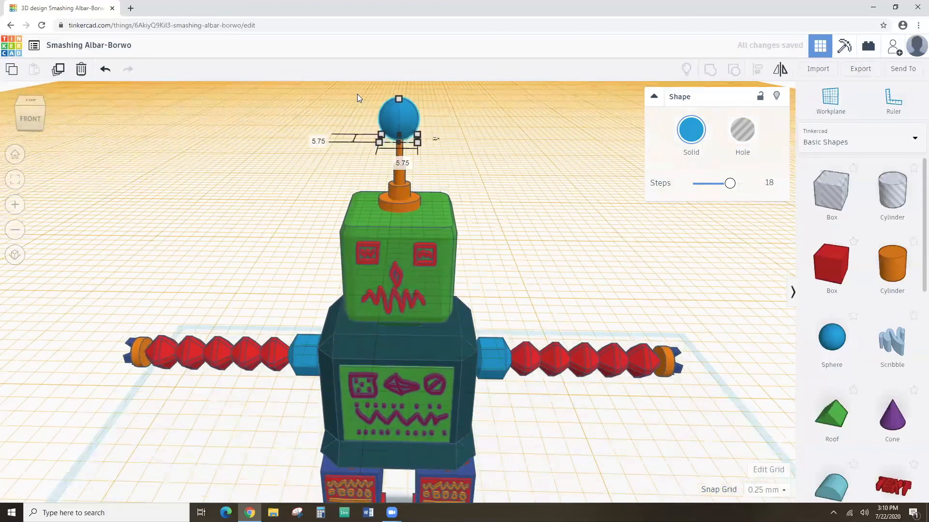
pyautogui.click(375, 111)
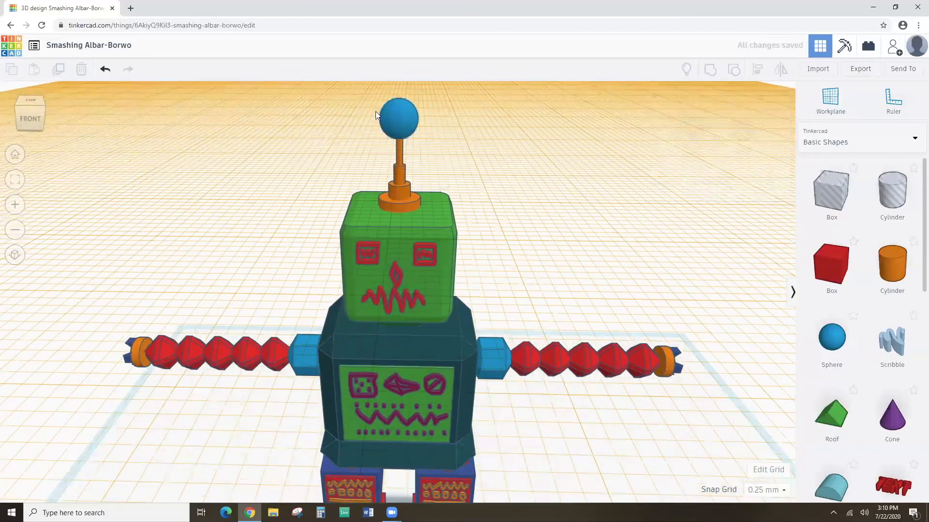
# Select all the antenna pieces and the sphere and align them with each other.
pyautogui.click(400, 205)
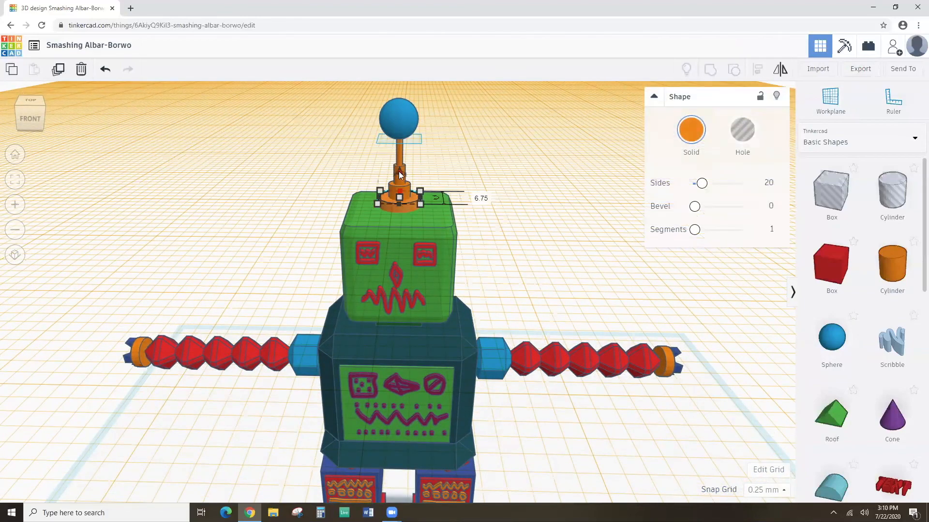
pyautogui.scroll(3, 413, 179)
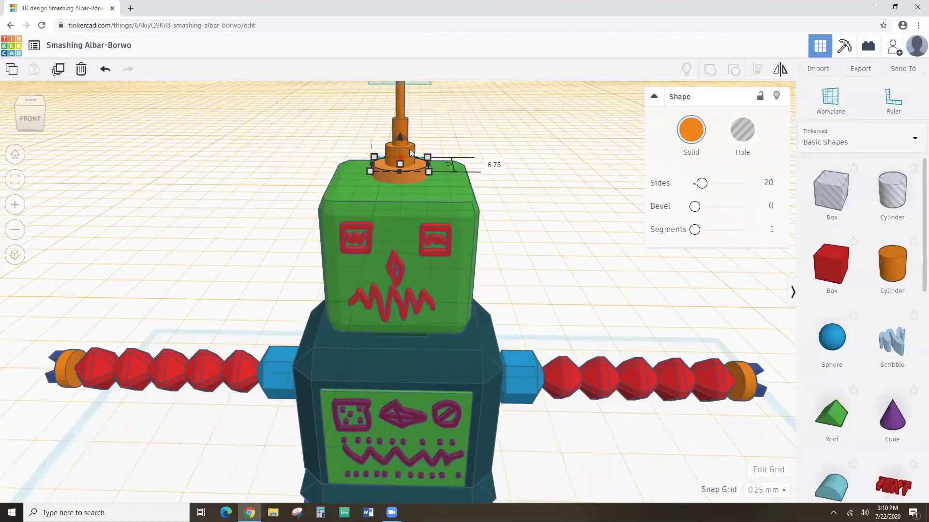
pyautogui.keyDown('shift'); pyautogui.click(402, 123); pyautogui.keyUp('shift')
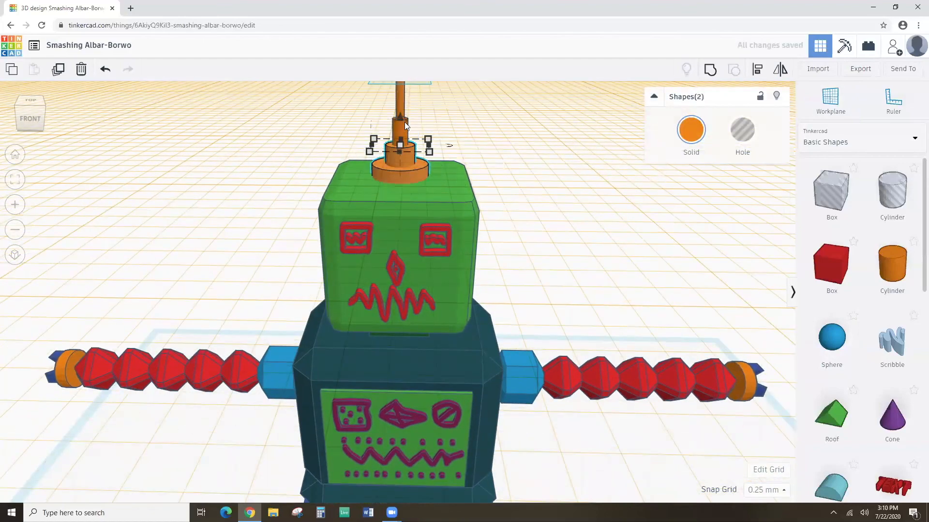
pyautogui.keyDown('shift'); pyautogui.click(399, 93); pyautogui.keyUp('shift')
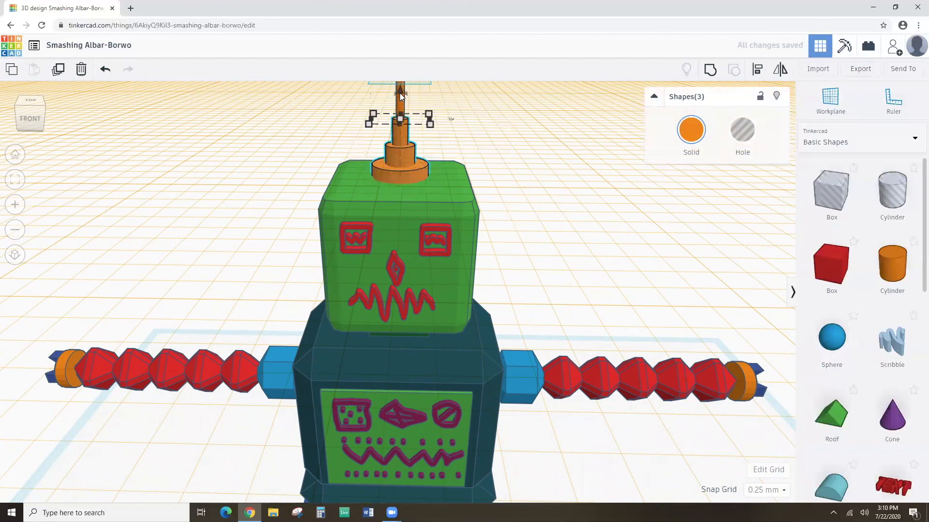
pyautogui.scroll(-3, 399, 100)
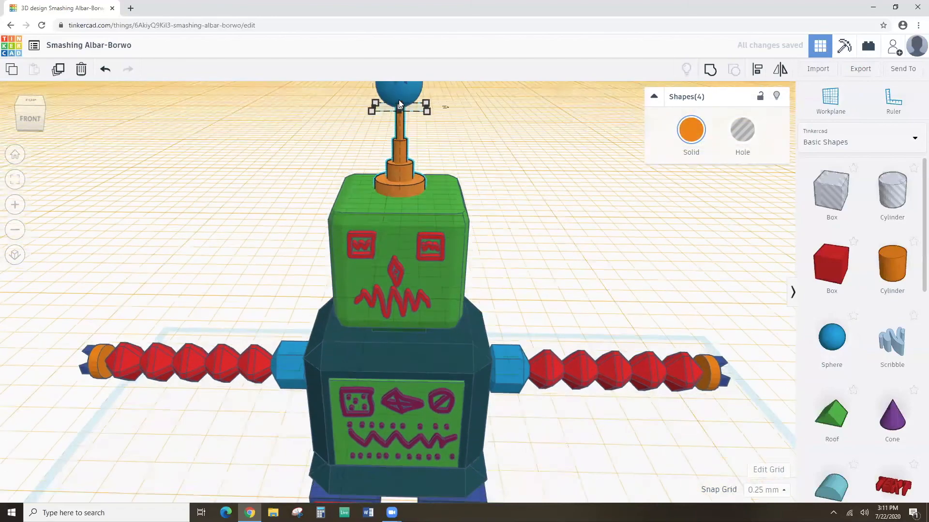
pyautogui.keyDown('shift'); pyautogui.click(395, 97); pyautogui.keyUp('shift')
pyautogui.keyDown('shift'); pyautogui.click(394, 100); pyautogui.keyUp('shift')
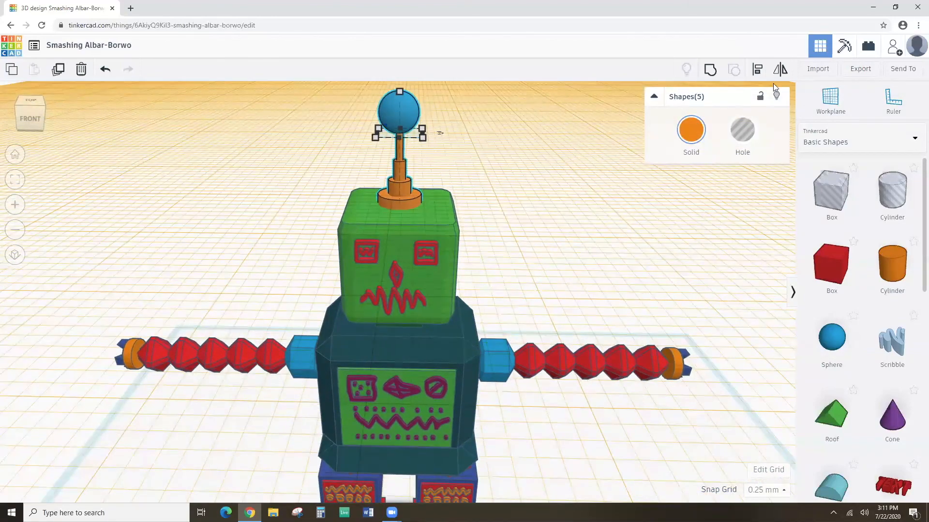
pyautogui.click(757, 69)
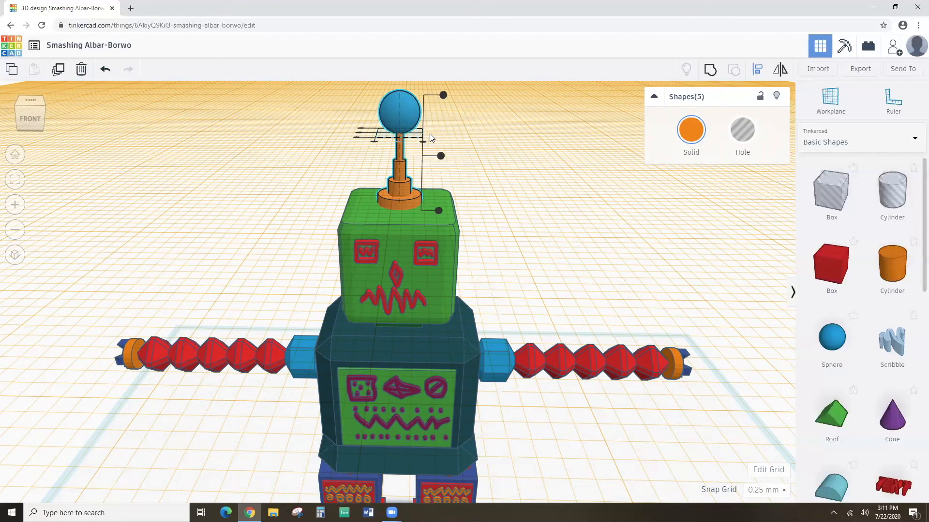
pyautogui.click(500, 178)
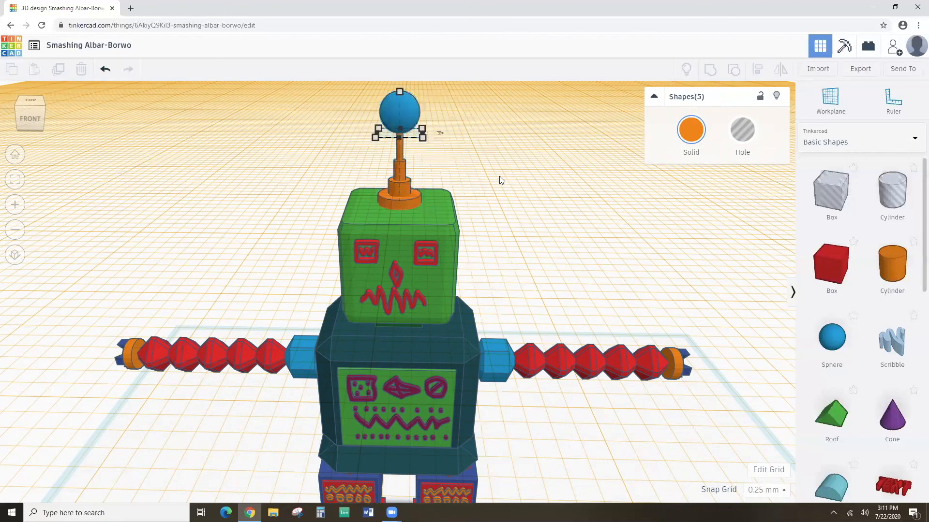
# Colour the middle antenna cylinder red and the next cylinder up dark blue.
pyautogui.click(392, 202)
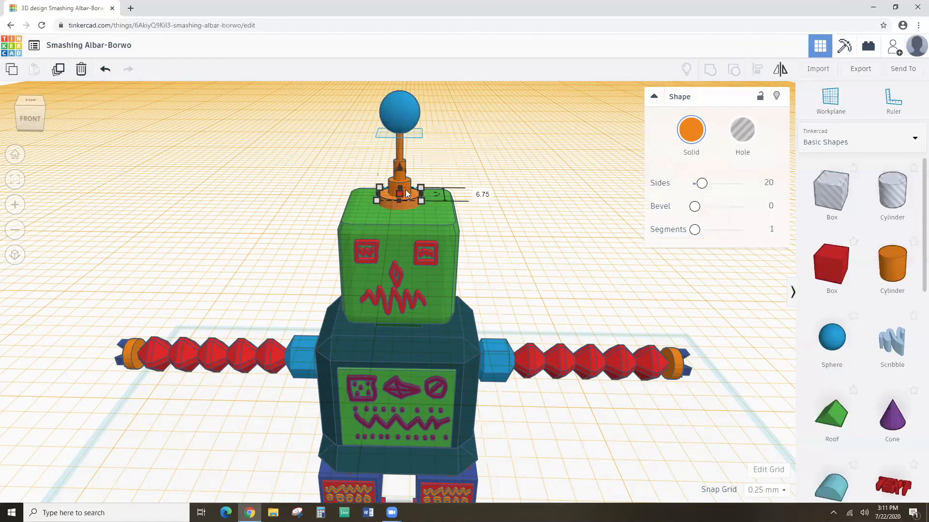
pyautogui.click(15, 179)
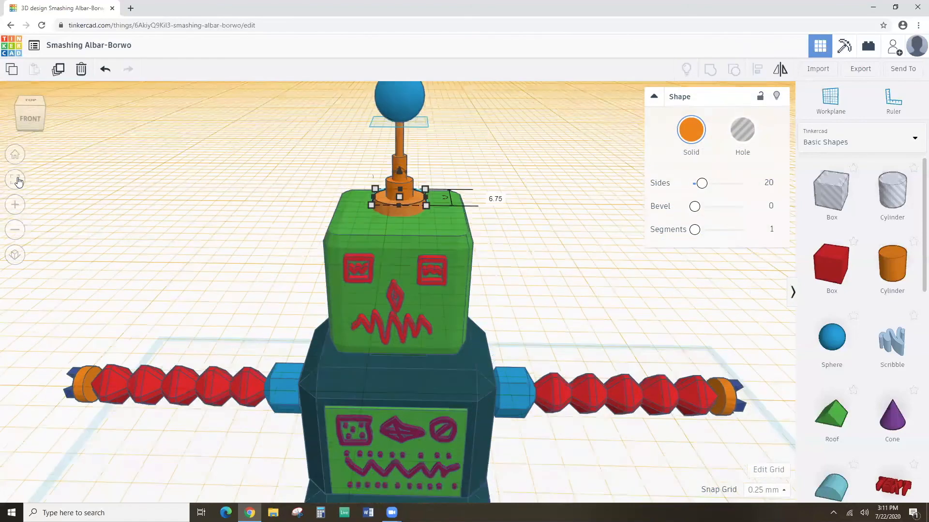
pyautogui.click(379, 238)
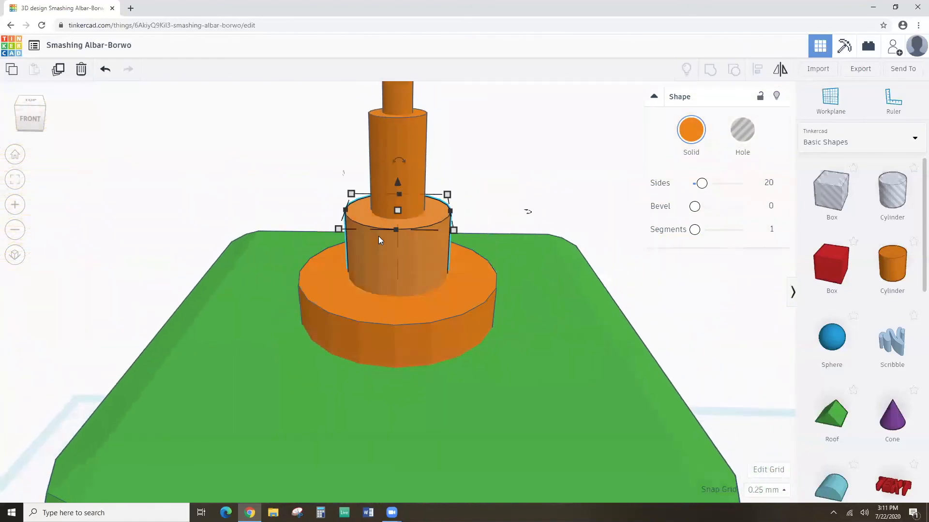
pyautogui.click(690, 143)
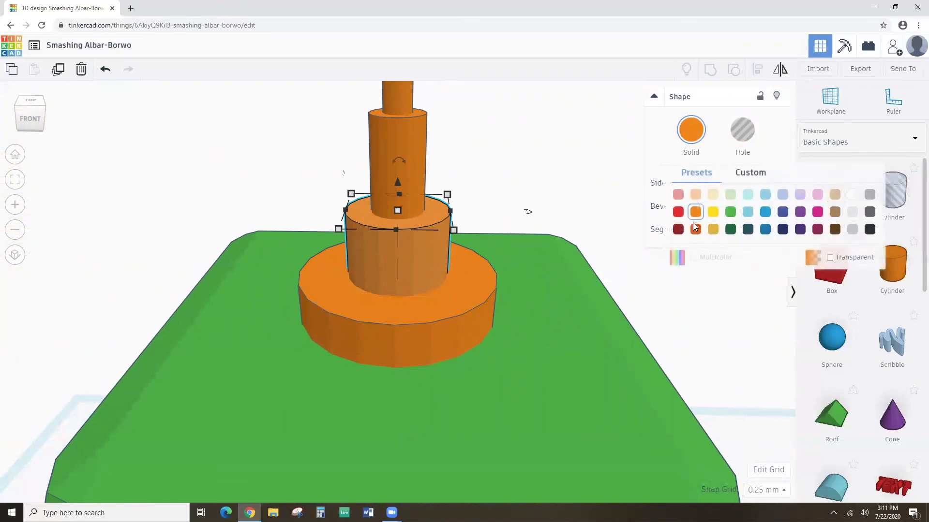
pyautogui.click(679, 213)
pyautogui.click(412, 162)
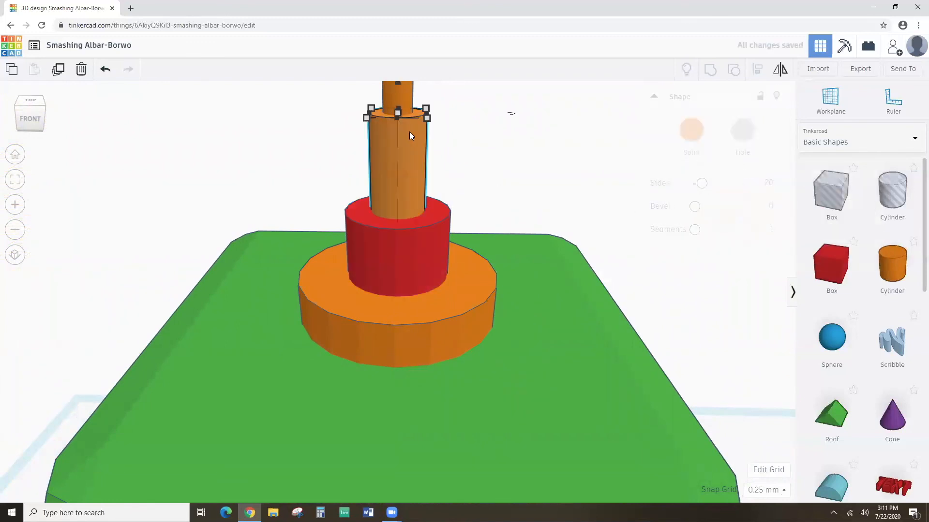
pyautogui.click(691, 131)
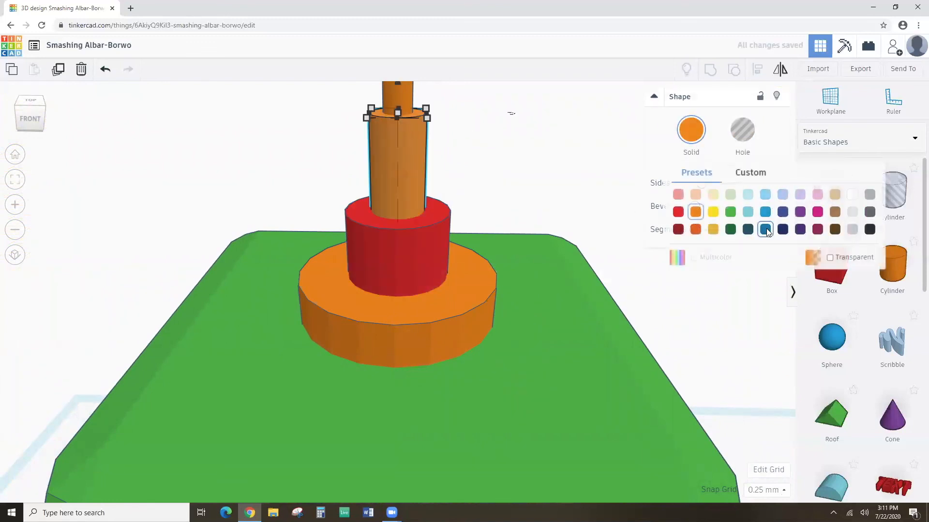
pyautogui.click(765, 229)
# Colour the thin top rod yellow and the antenna sphere dark magenta.
pyautogui.scroll(-3, 394, 186)
pyautogui.click(400, 103)
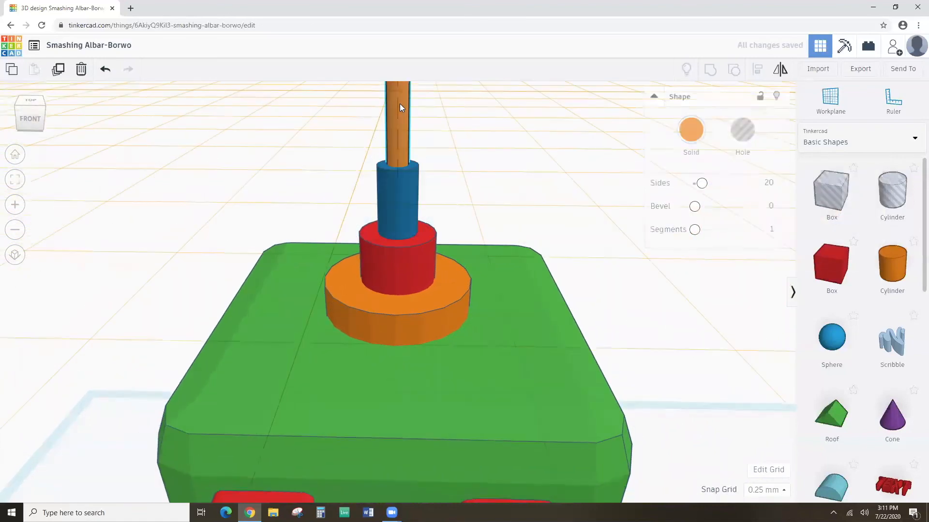
pyautogui.click(690, 130)
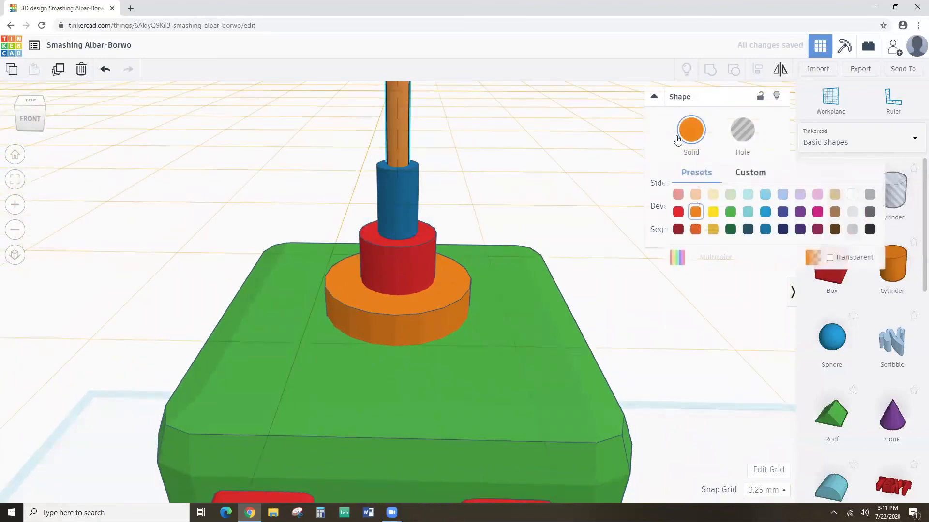
pyautogui.click(712, 212)
pyautogui.scroll(-5, 408, 135)
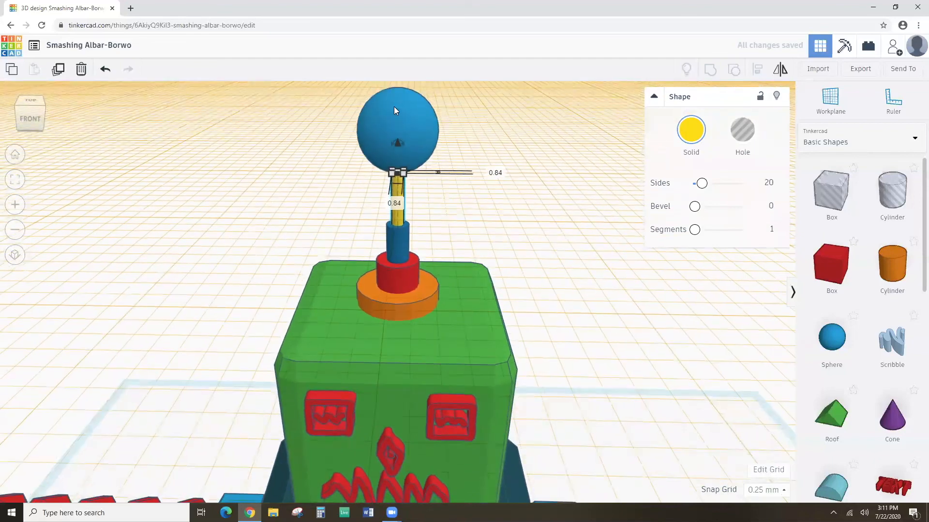
pyautogui.click(394, 107)
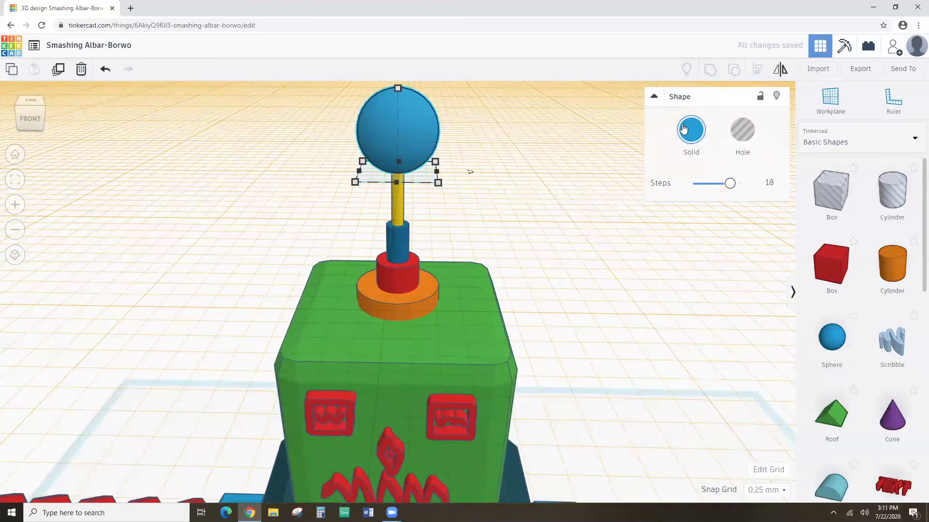
pyautogui.click(683, 129)
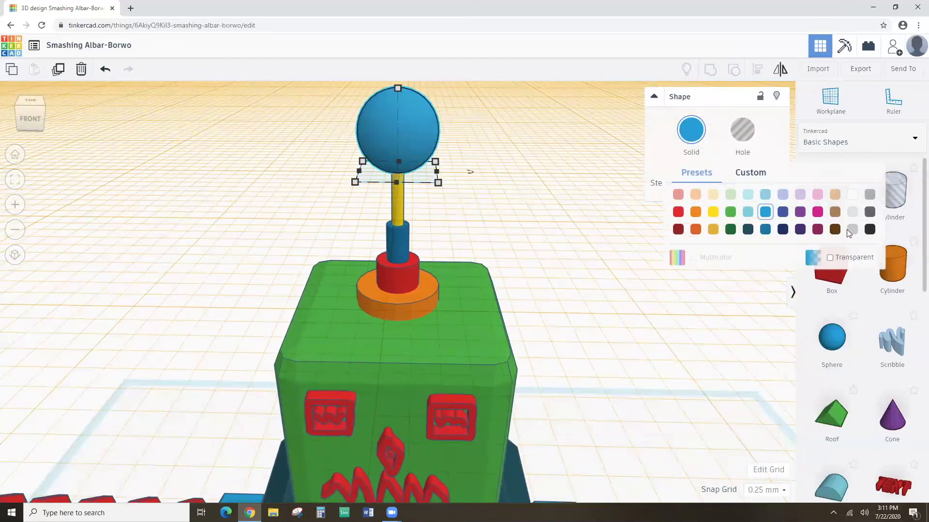
pyautogui.click(817, 229)
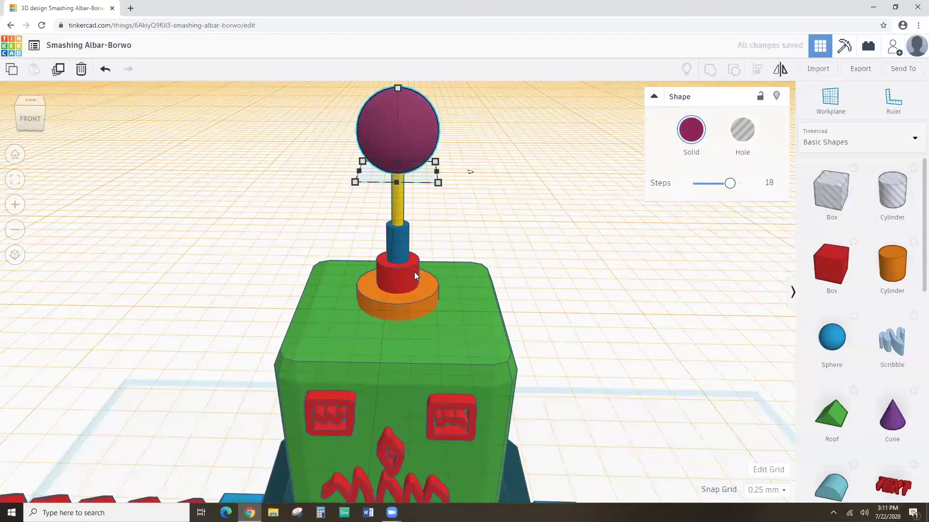
pyautogui.moveTo(454, 253)
pyautogui.mouseDown(button='right')
pyautogui.moveTo(463, 210)
pyautogui.moveTo(460, 243)
pyautogui.mouseUp(button='right')
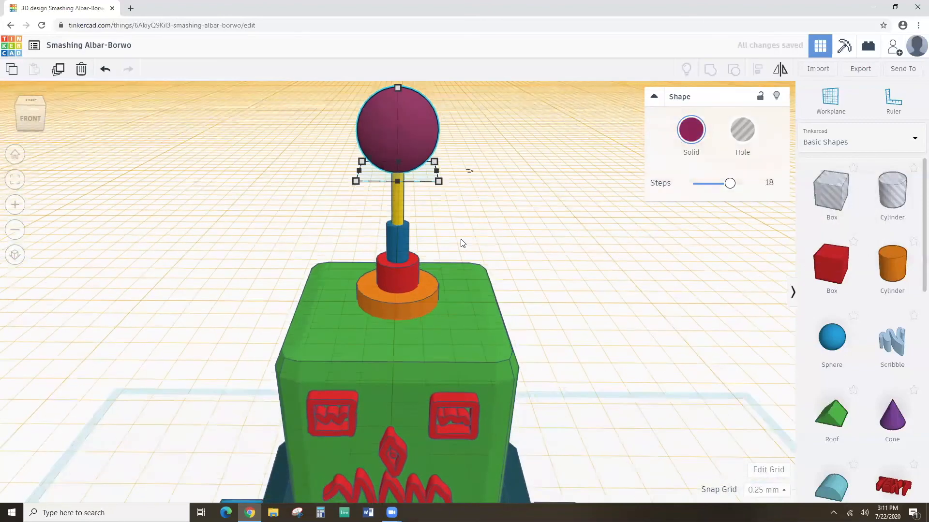
pyautogui.scroll(-3, 525, 154)
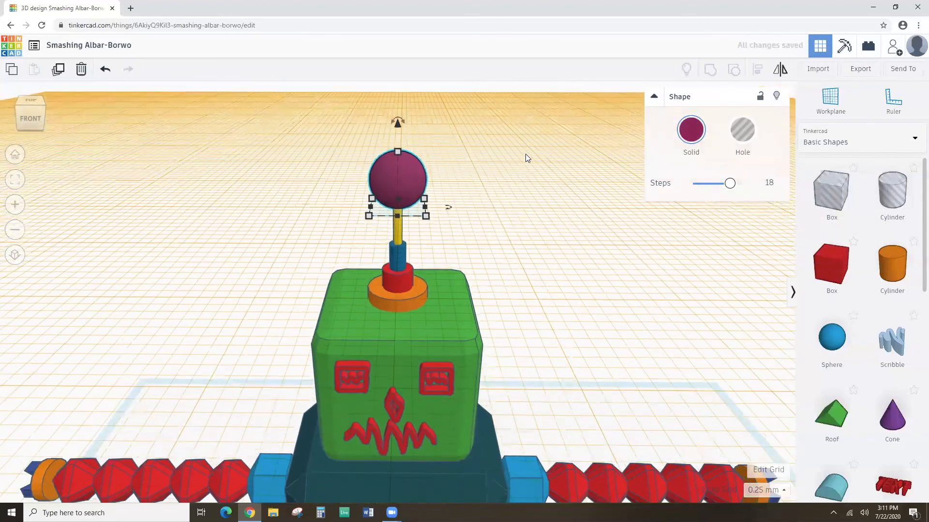
# Reset the workplane to the ground grid and box-select all six robot parts.
pyautogui.moveTo(456, 227); pyautogui.dragTo(460, 214, button='right')
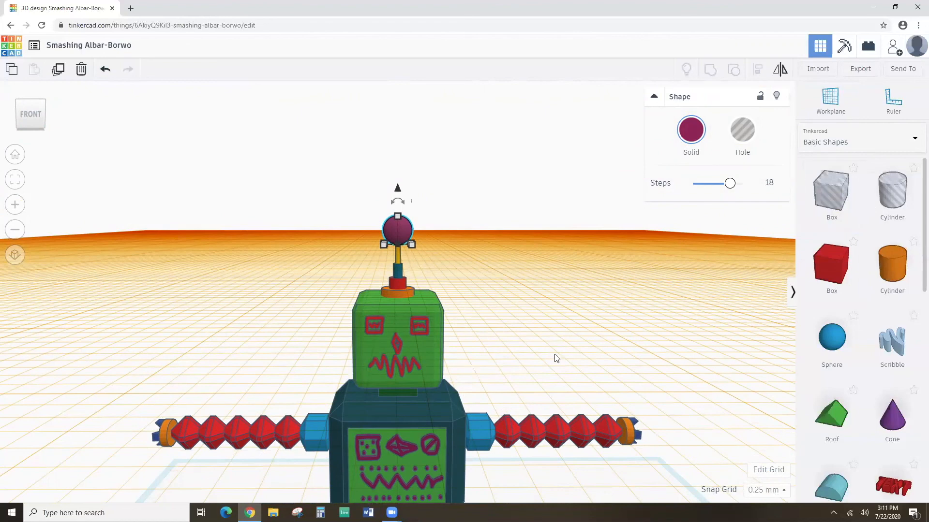
pyautogui.scroll(-2, 555, 358)
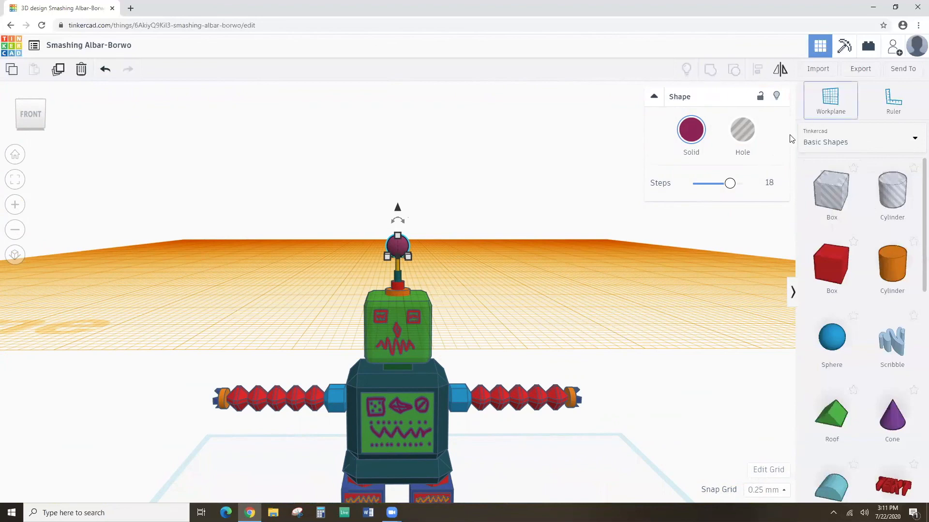
pyautogui.click(818, 106)
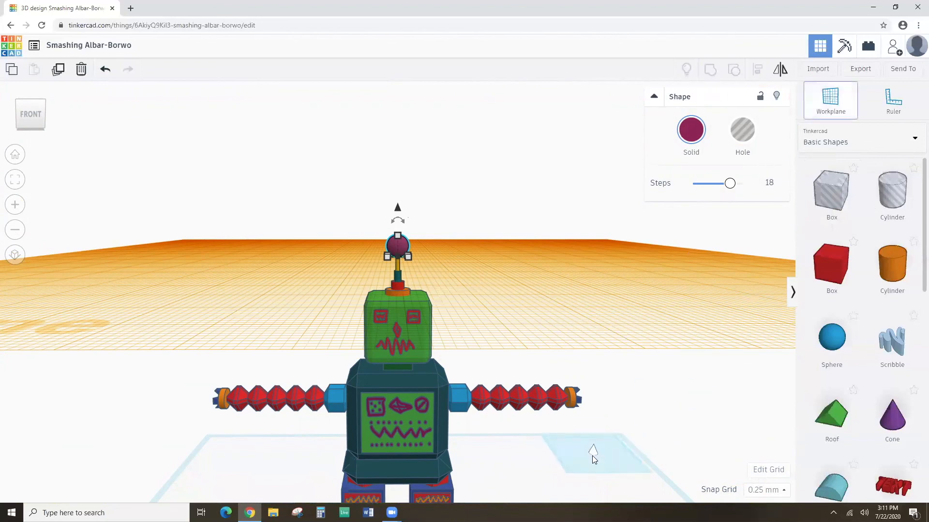
pyautogui.click(592, 457)
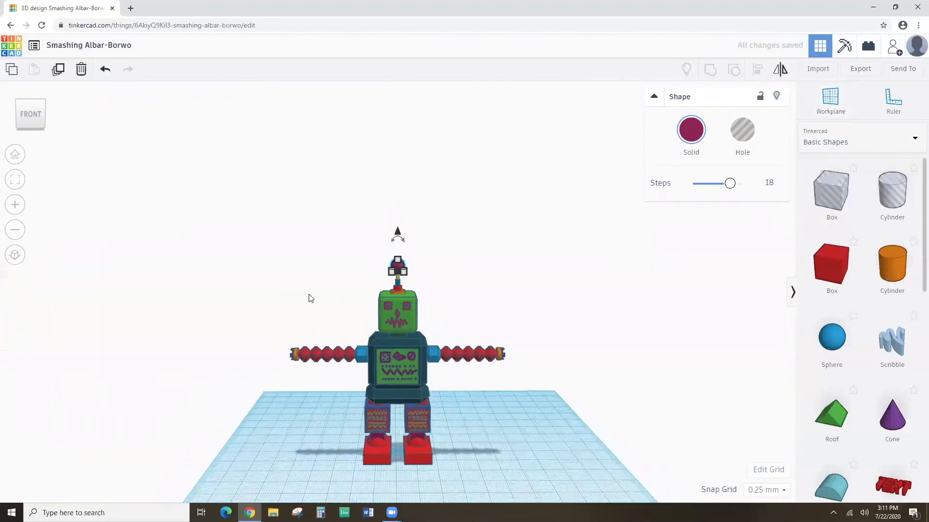
pyautogui.moveTo(255, 224); pyautogui.dragTo(572, 486)
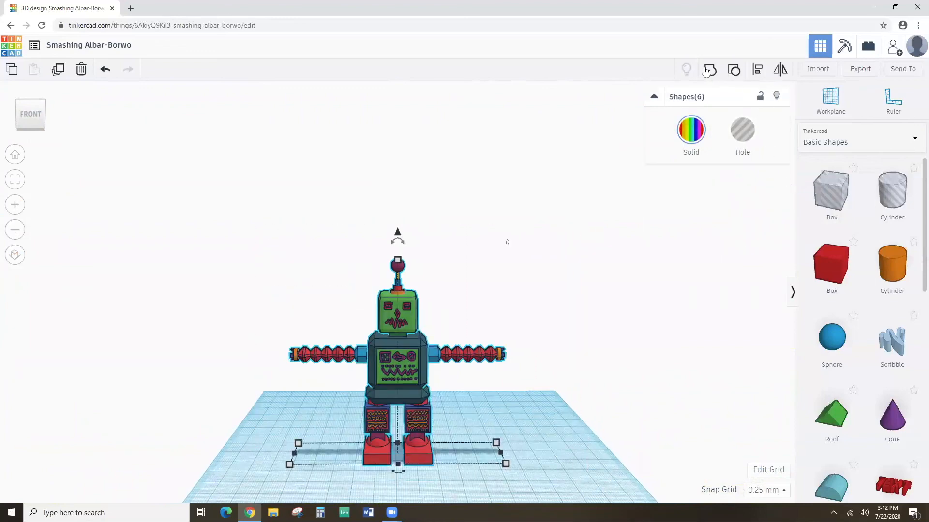
# Group the six selected robot parts with Ctrl+G and orbit around to inspect the result.
pyautogui.hotkey('ctrl', 'g')
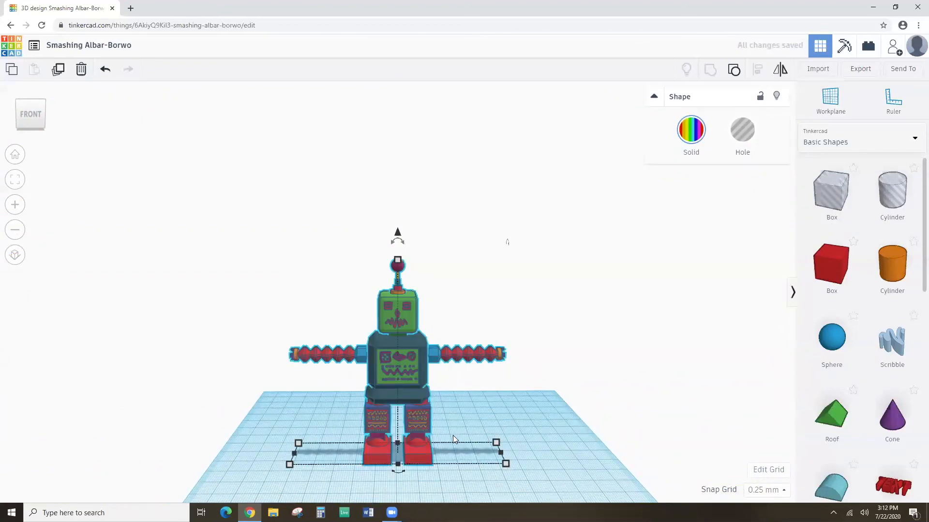
pyautogui.scroll(3, 451, 437)
pyautogui.moveTo(441, 414); pyautogui.dragTo(458, 488, button='right')
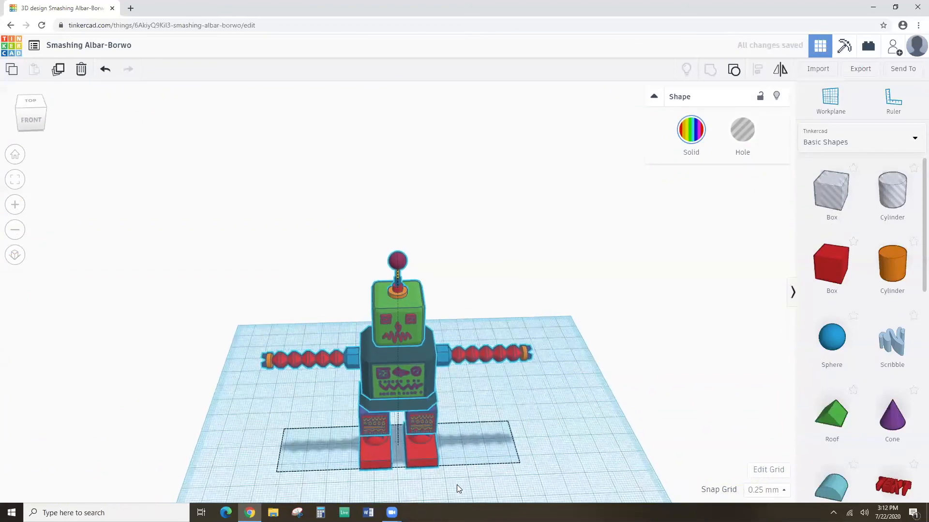
pyautogui.click(15, 180)
pyautogui.moveTo(233, 441); pyautogui.dragTo(407, 406, button='right')
pyautogui.scroll(5, 380, 406)
pyautogui.scroll(-6, 380, 406)
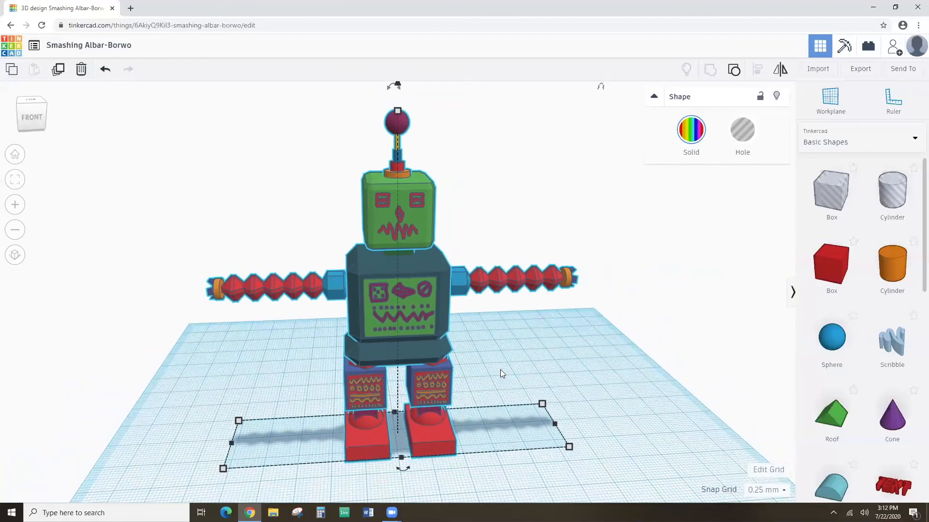
pyautogui.moveTo(502, 373); pyautogui.dragTo(483, 353, button='right')
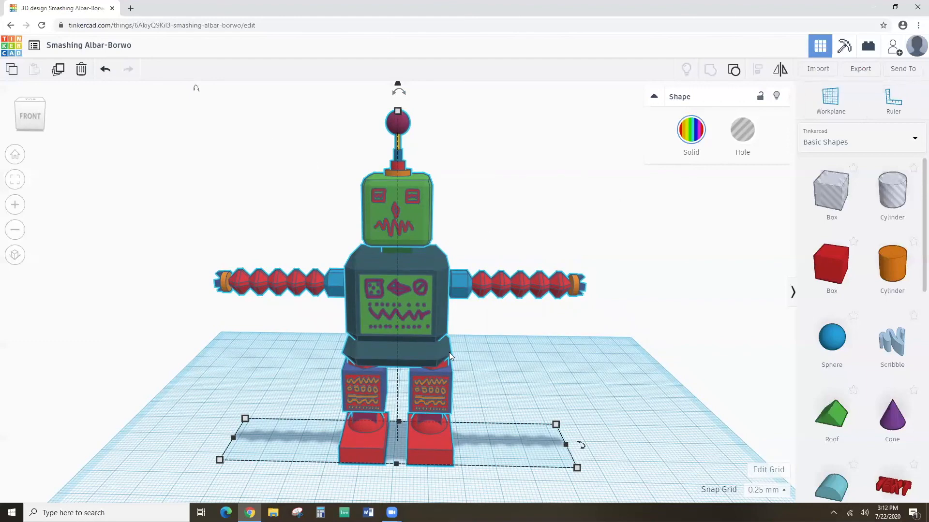
pyautogui.moveTo(475, 273)
pyautogui.mouseDown(button='right')
pyautogui.moveTo(442, 307)
pyautogui.moveTo(216, 312)
pyautogui.moveTo(213, 263)
pyautogui.moveTo(291, 235)
pyautogui.moveTo(464, 249)
pyautogui.moveTo(518, 278)
pyautogui.moveTo(513, 309)
pyautogui.moveTo(459, 292)
pyautogui.moveTo(463, 275)
pyautogui.mouseUp(button='right')
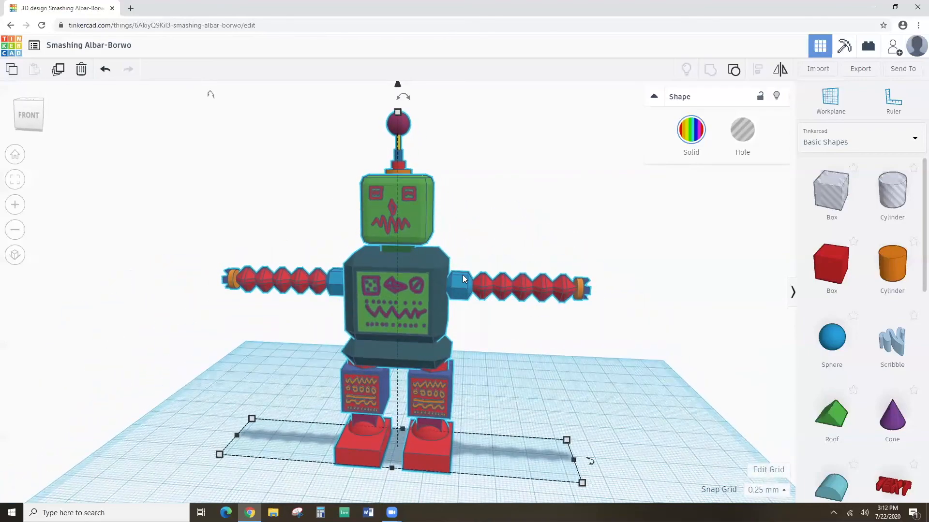
pyautogui.moveTo(467, 289); pyautogui.dragTo(492, 263, button='right')
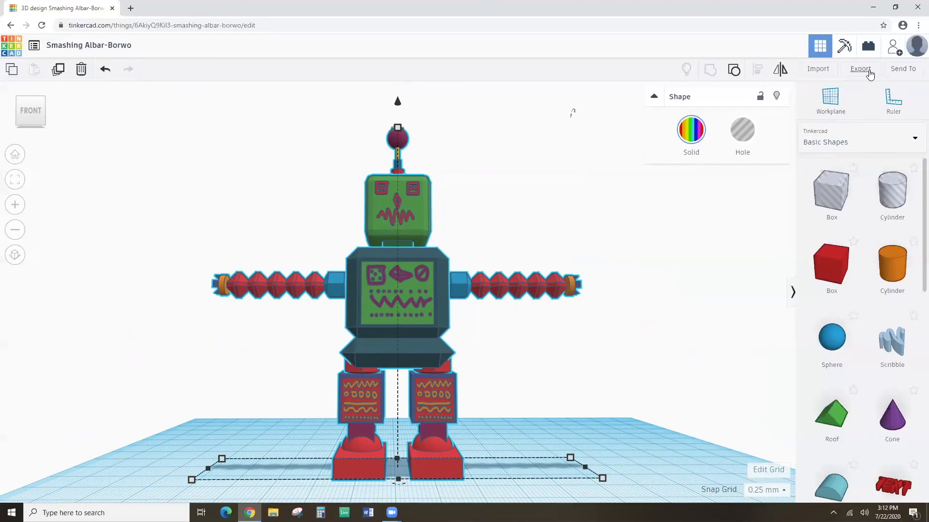
pyautogui.moveTo(543, 344); pyautogui.dragTo(549, 397, button='right')
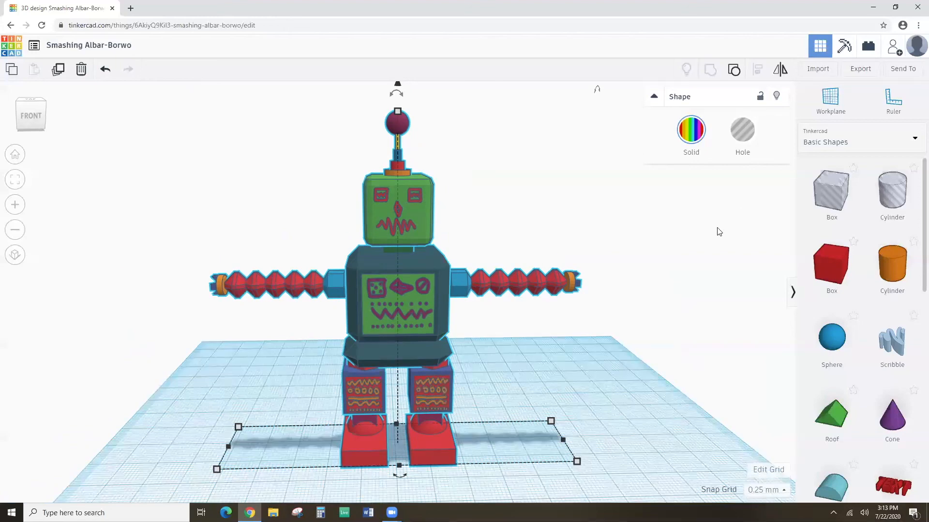
pyautogui.moveTo(583, 162)
pyautogui.mouseDown(button='right')
pyautogui.moveTo(579, 186)
pyautogui.moveTo(578, 172)
pyautogui.mouseUp(button='right')
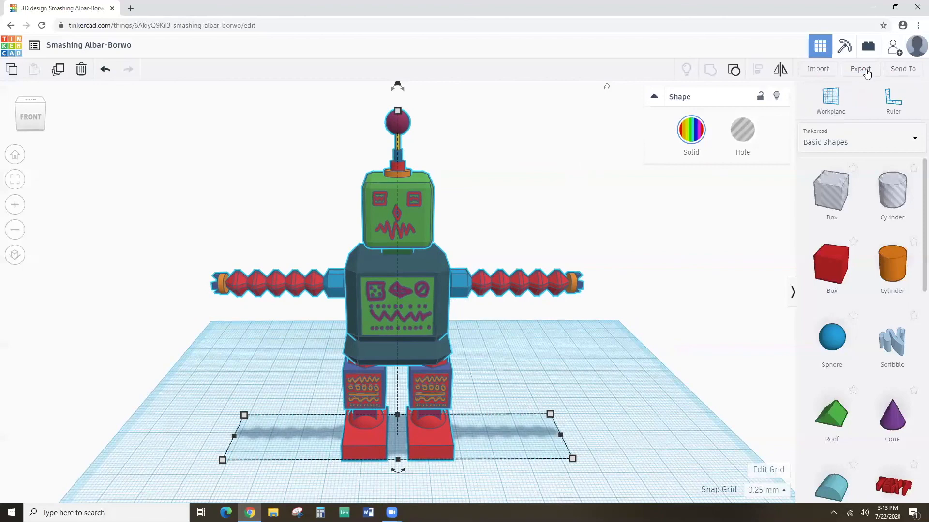
# Export the selected robot shape as an .OBJ file download.
pyautogui.click(861, 69)
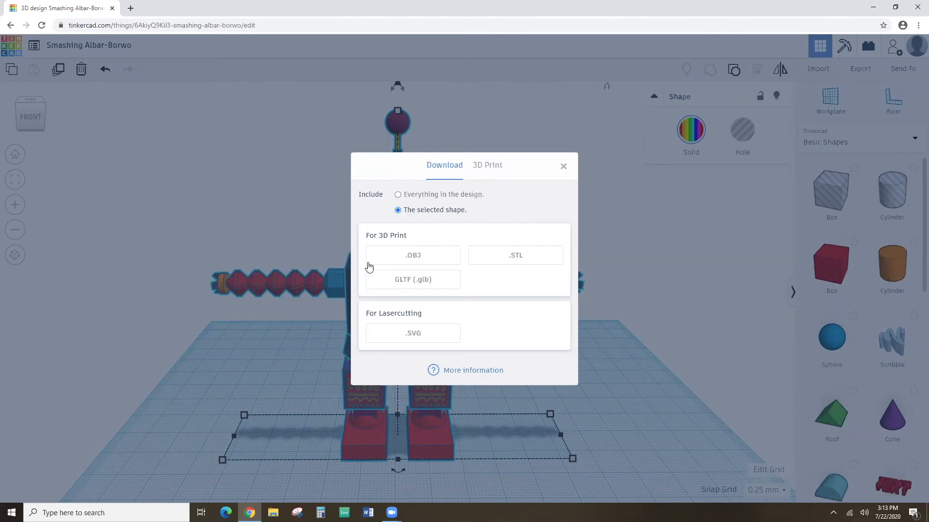
pyautogui.click(413, 257)
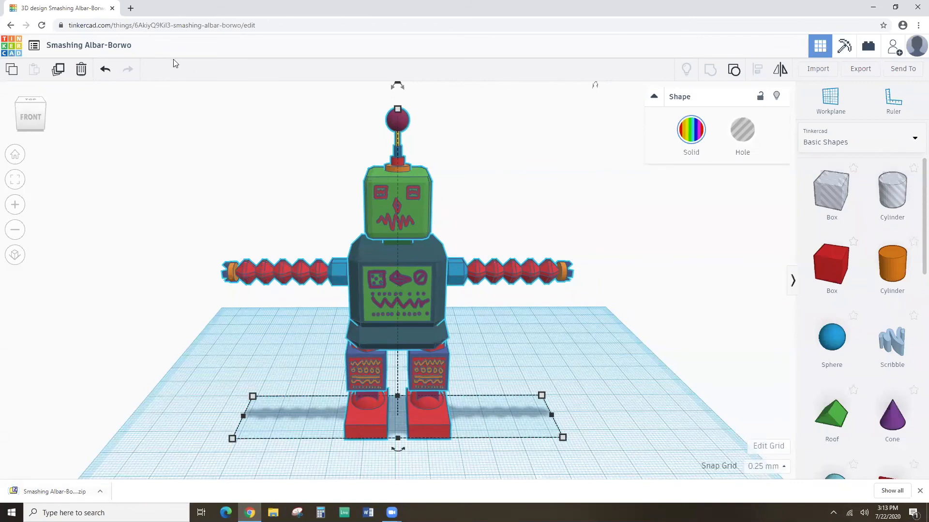
# Rename the design to 'Even more ultimate video game character', then launch Microsoft Word.
pyautogui.click(130, 45)
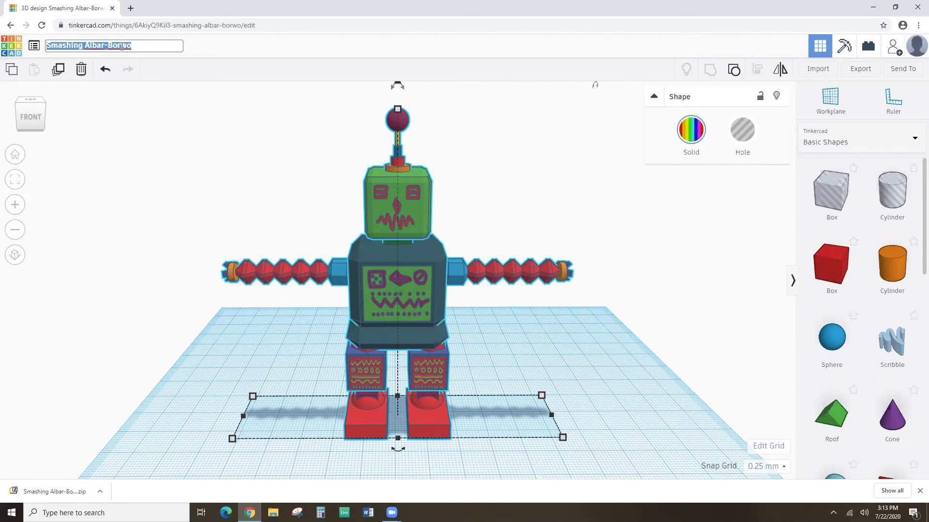
pyautogui.write('Even mor')
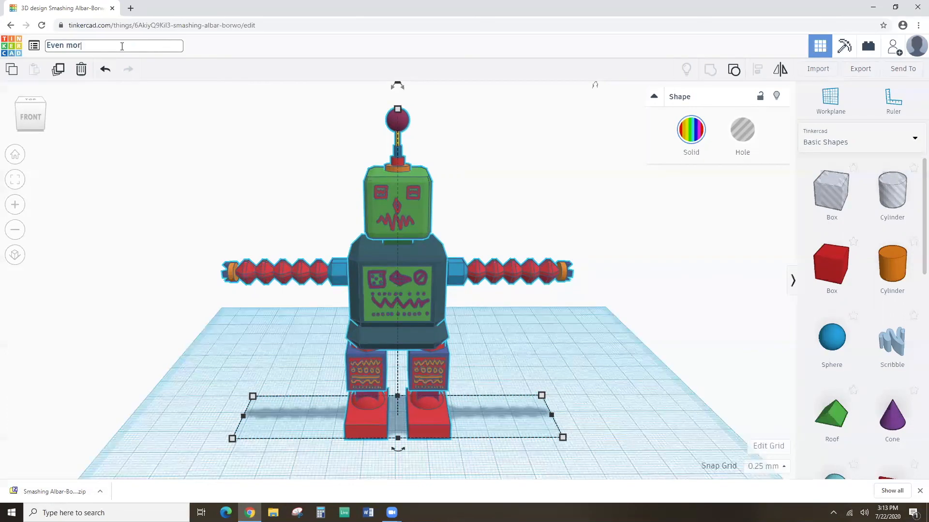
pyautogui.write('e ultimat')
pyautogui.write('acter')
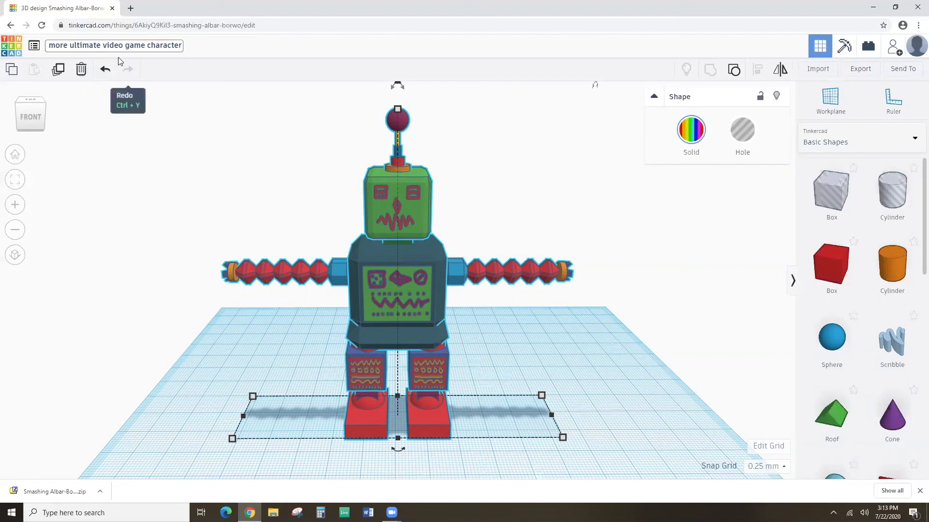
pyautogui.click(195, 114)
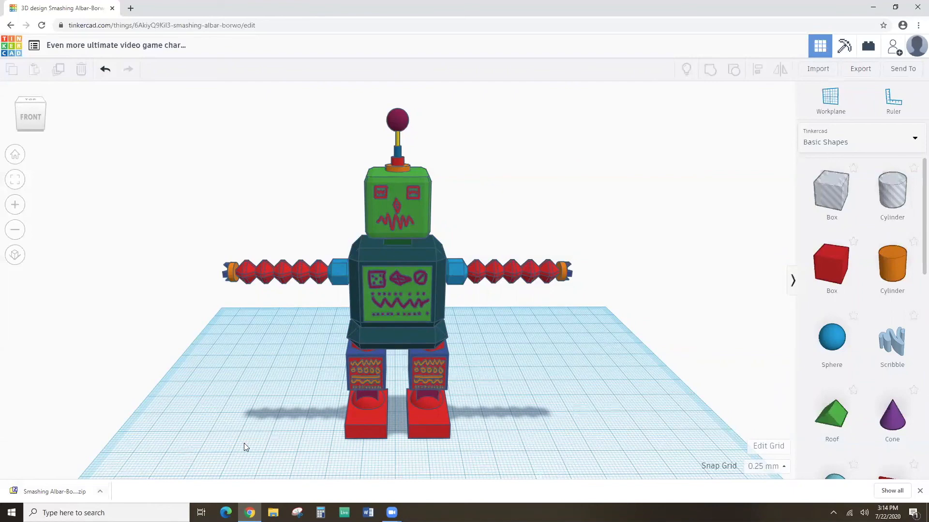
pyautogui.click(367, 513)
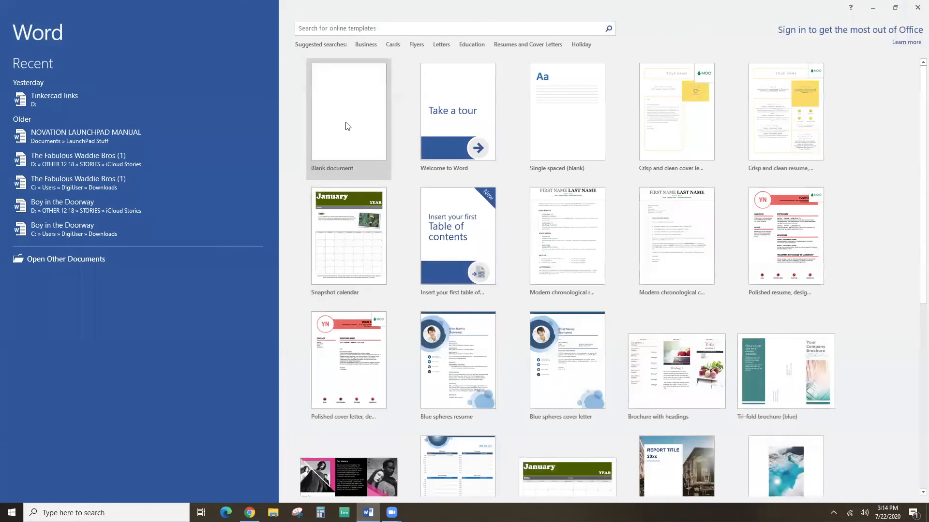
# Create a blank document with a 36-point font size.
pyautogui.click(345, 127)
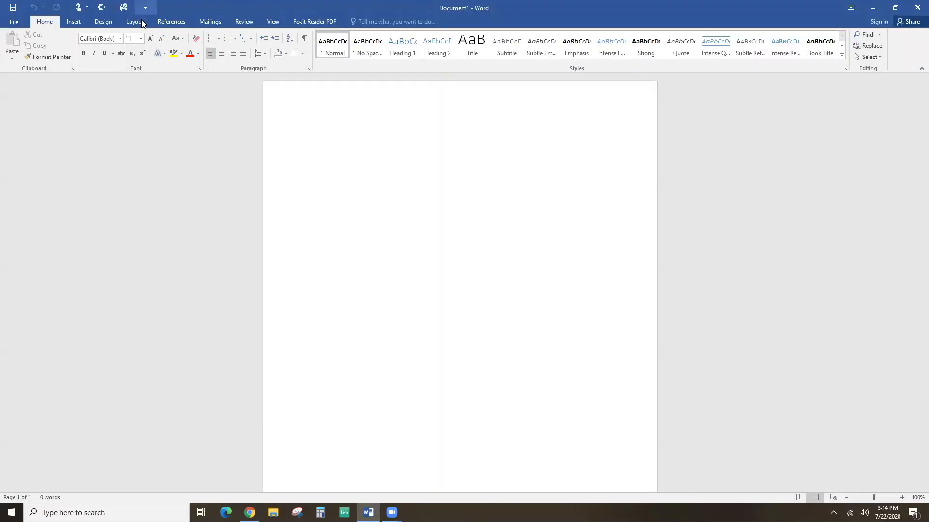
pyautogui.click(141, 38)
pyautogui.click(130, 167)
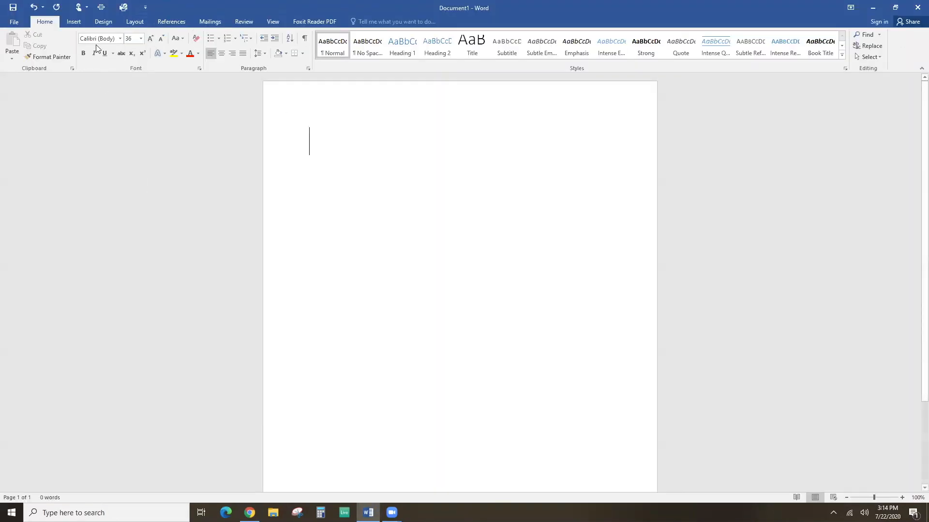
# Switch the page to landscape orientation and type an e-mail address.
pyautogui.click(74, 22)
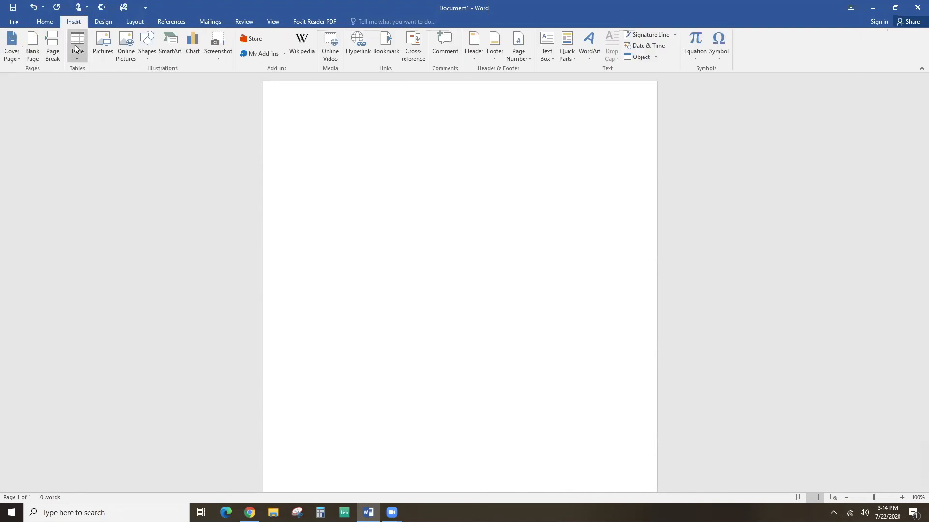
pyautogui.click(135, 22)
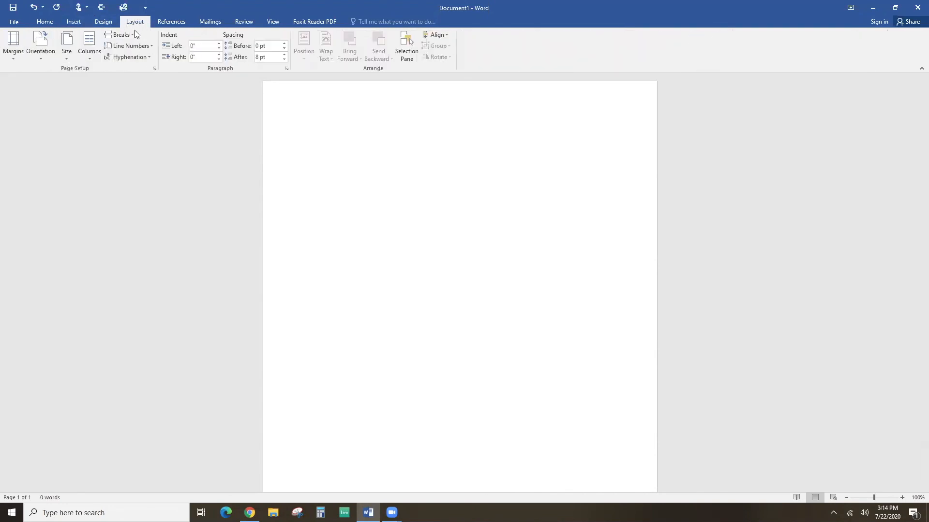
pyautogui.click(41, 47)
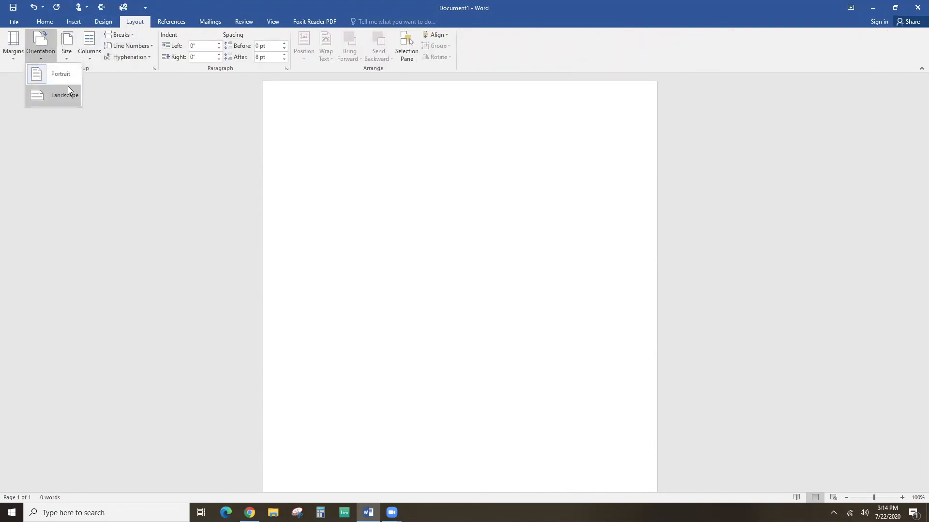
pyautogui.click(68, 90)
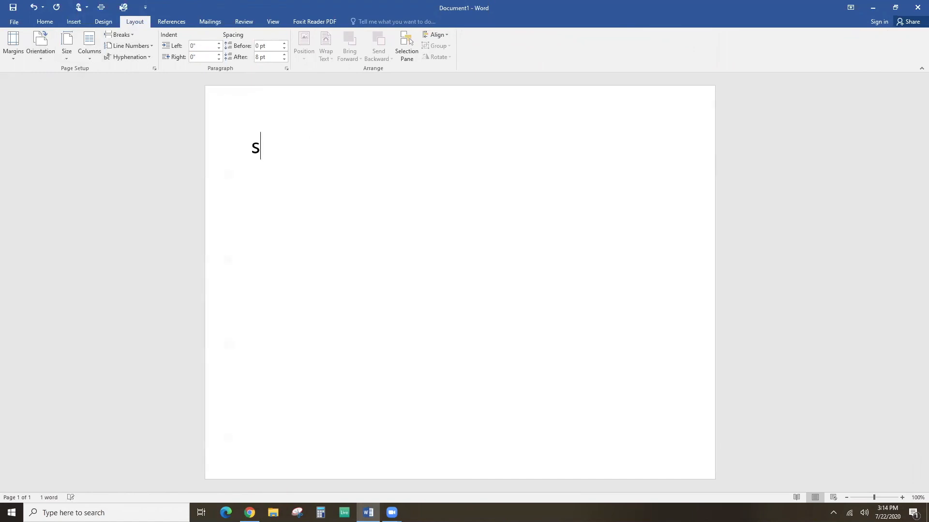
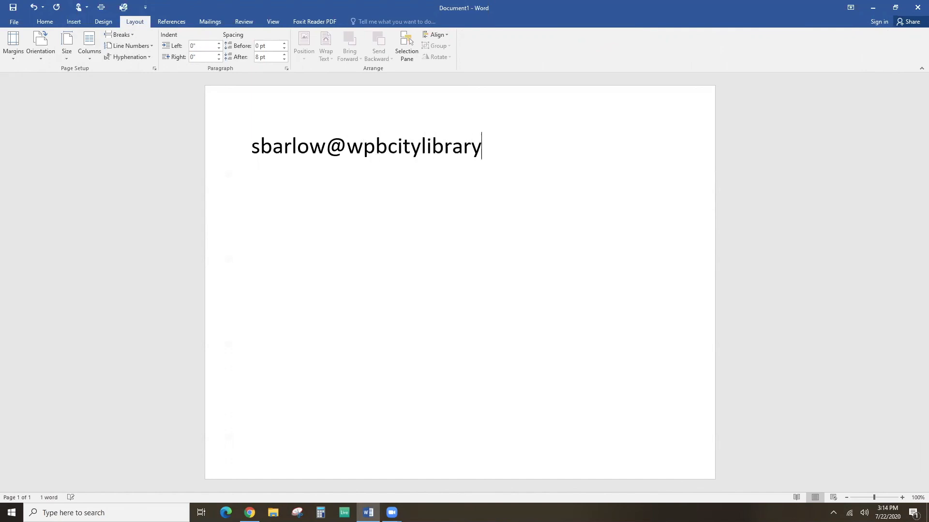